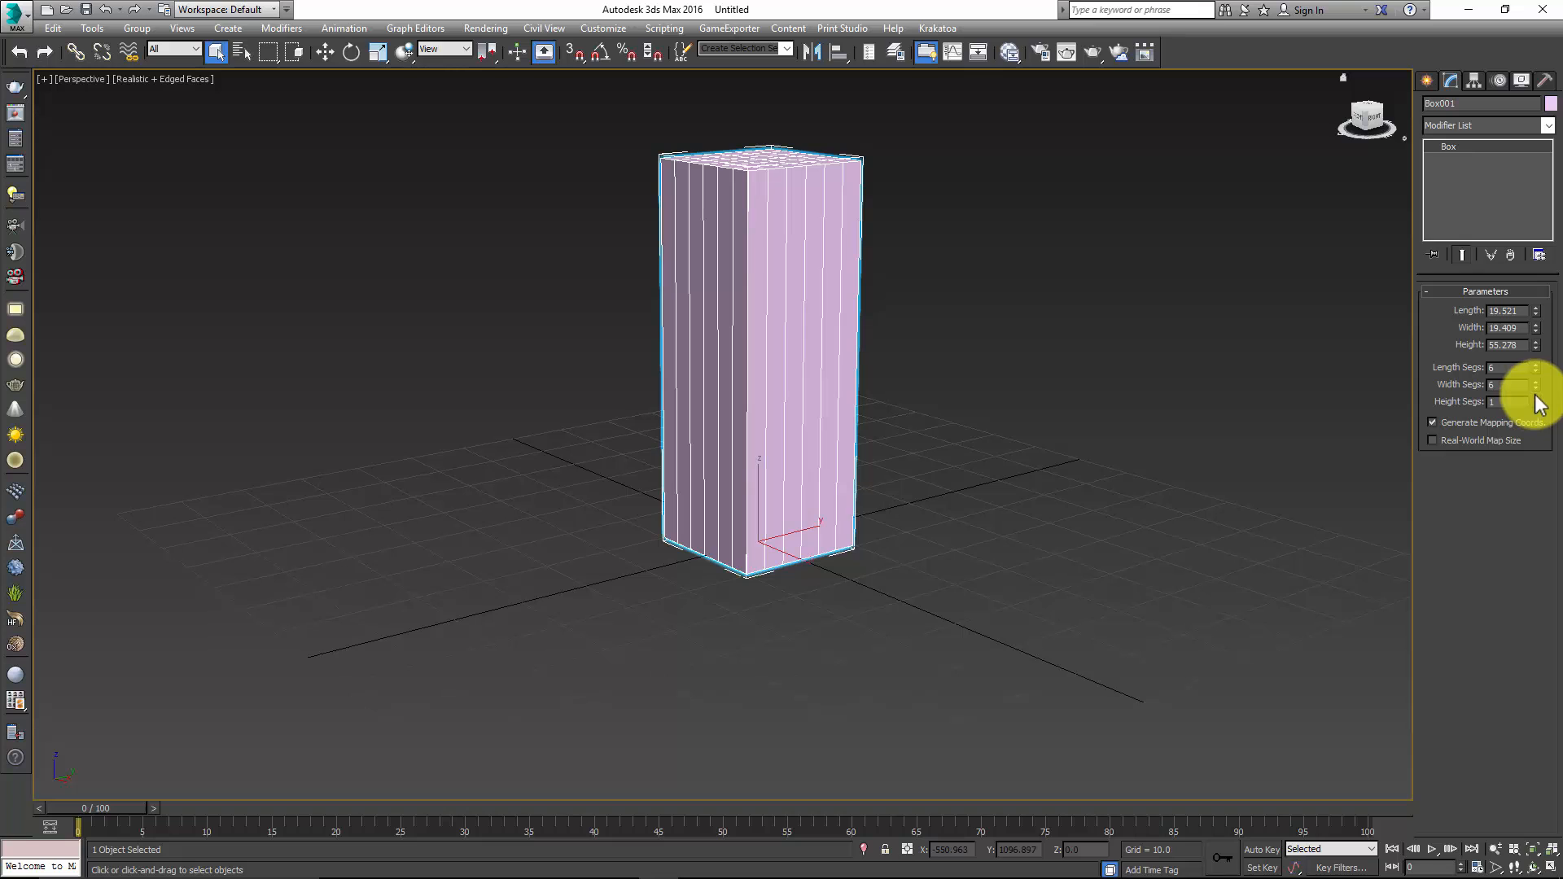
# Set the box's height segments to 19.
pyautogui.moveTo(1538, 403); pyautogui.dragTo(1536, 380)
pyautogui.keyDown('alt'); pyautogui.moveTo(1077, 300); pyautogui.dragTo(922, 309, button='middle'); pyautogui.keyUp('alt')
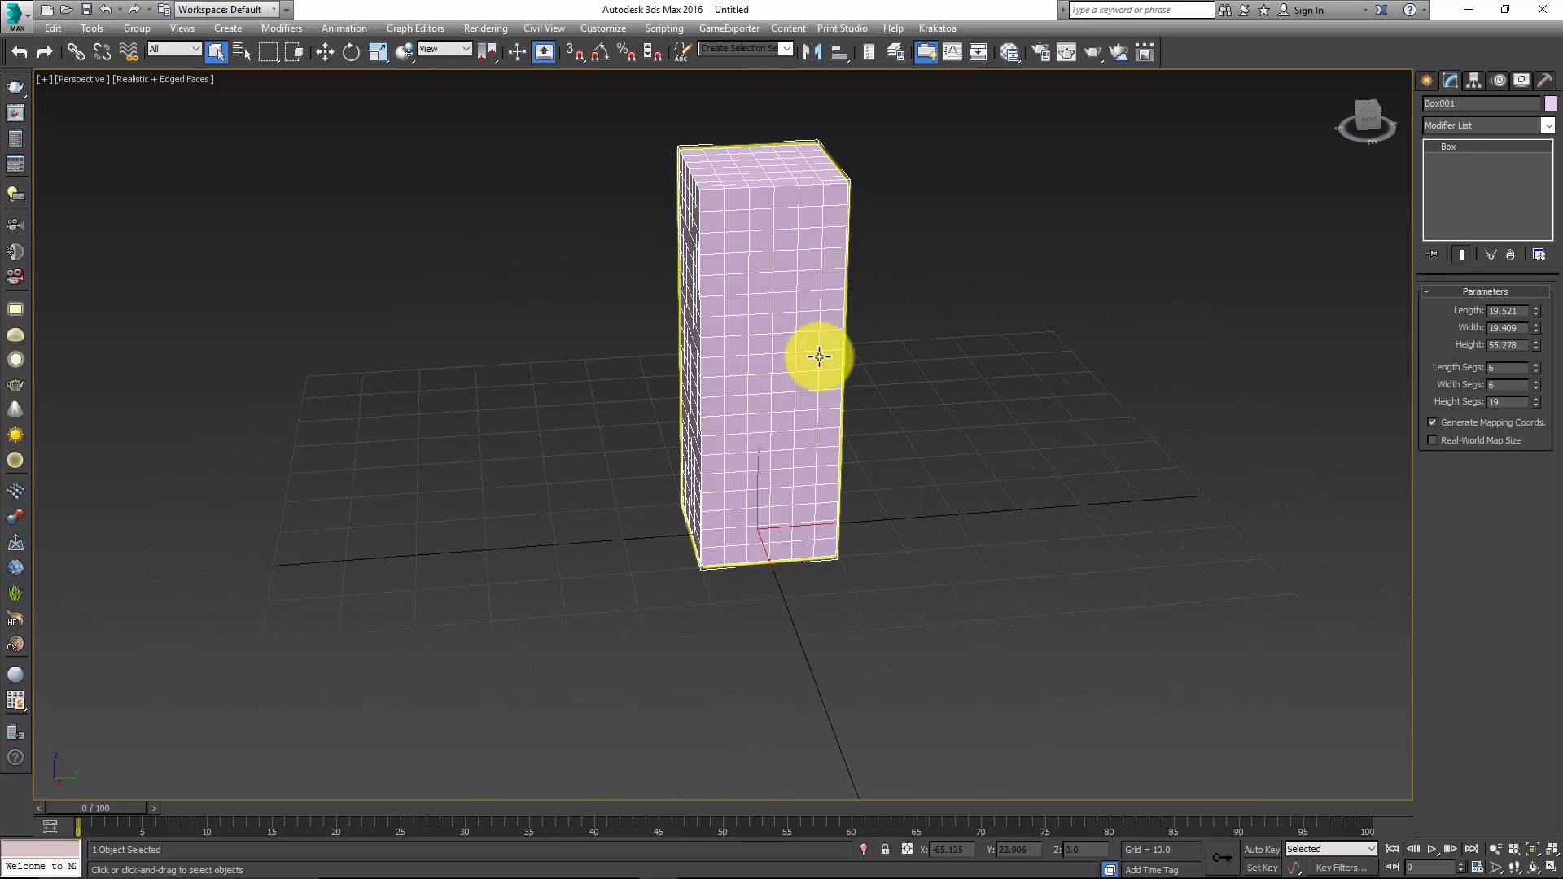
pyautogui.keyDown('alt'); pyautogui.moveTo(813, 352); pyautogui.dragTo(897, 353, button='middle'); pyautogui.keyUp('alt')
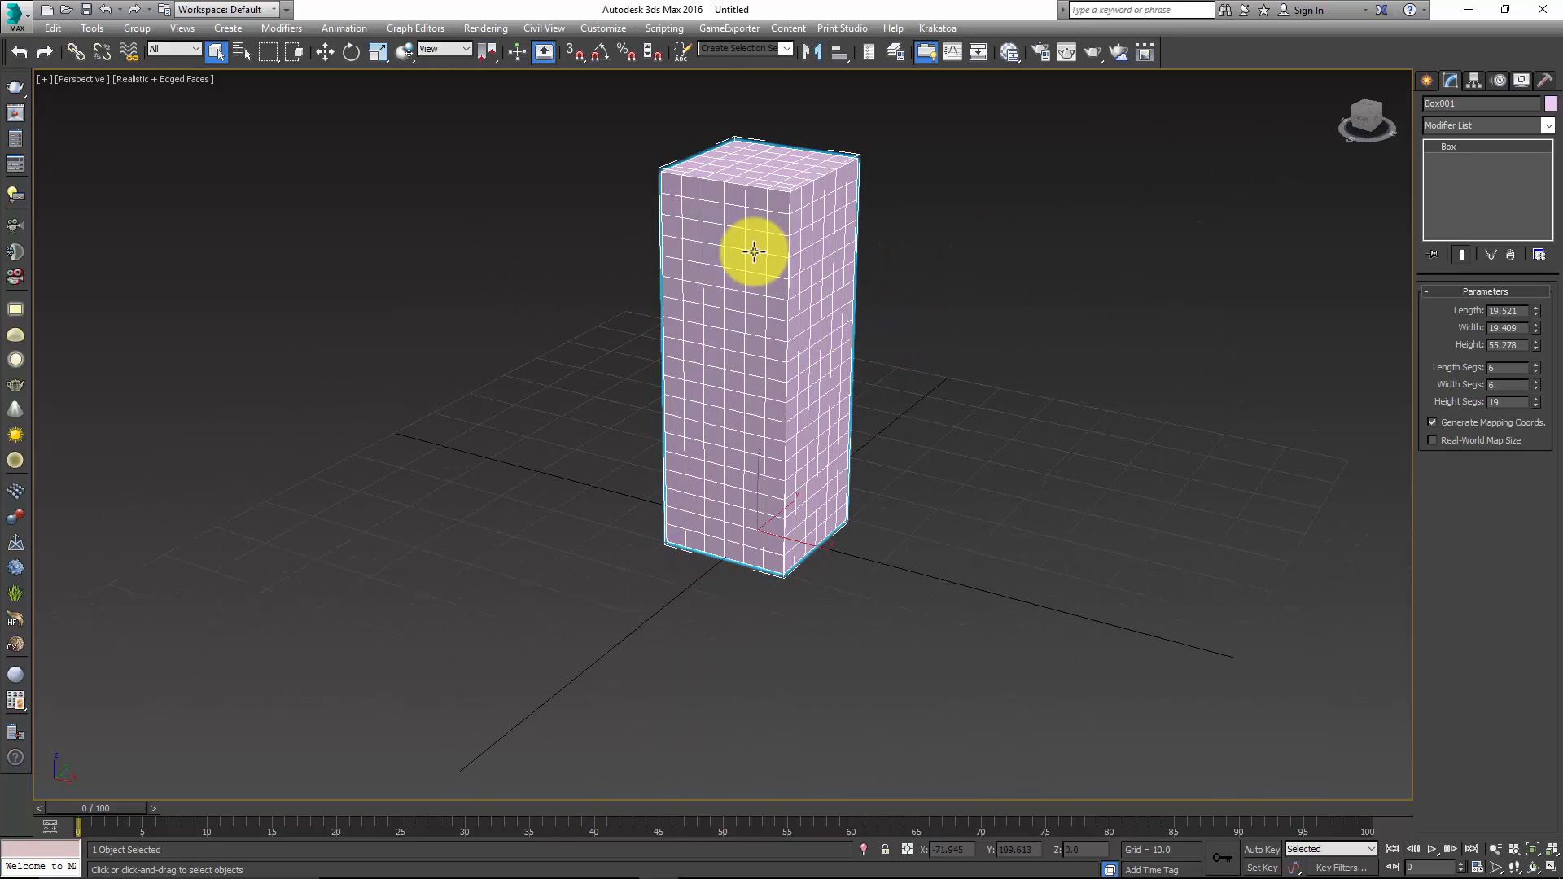
# Rename the box as Box_Particle.
pyautogui.click(1457, 104)
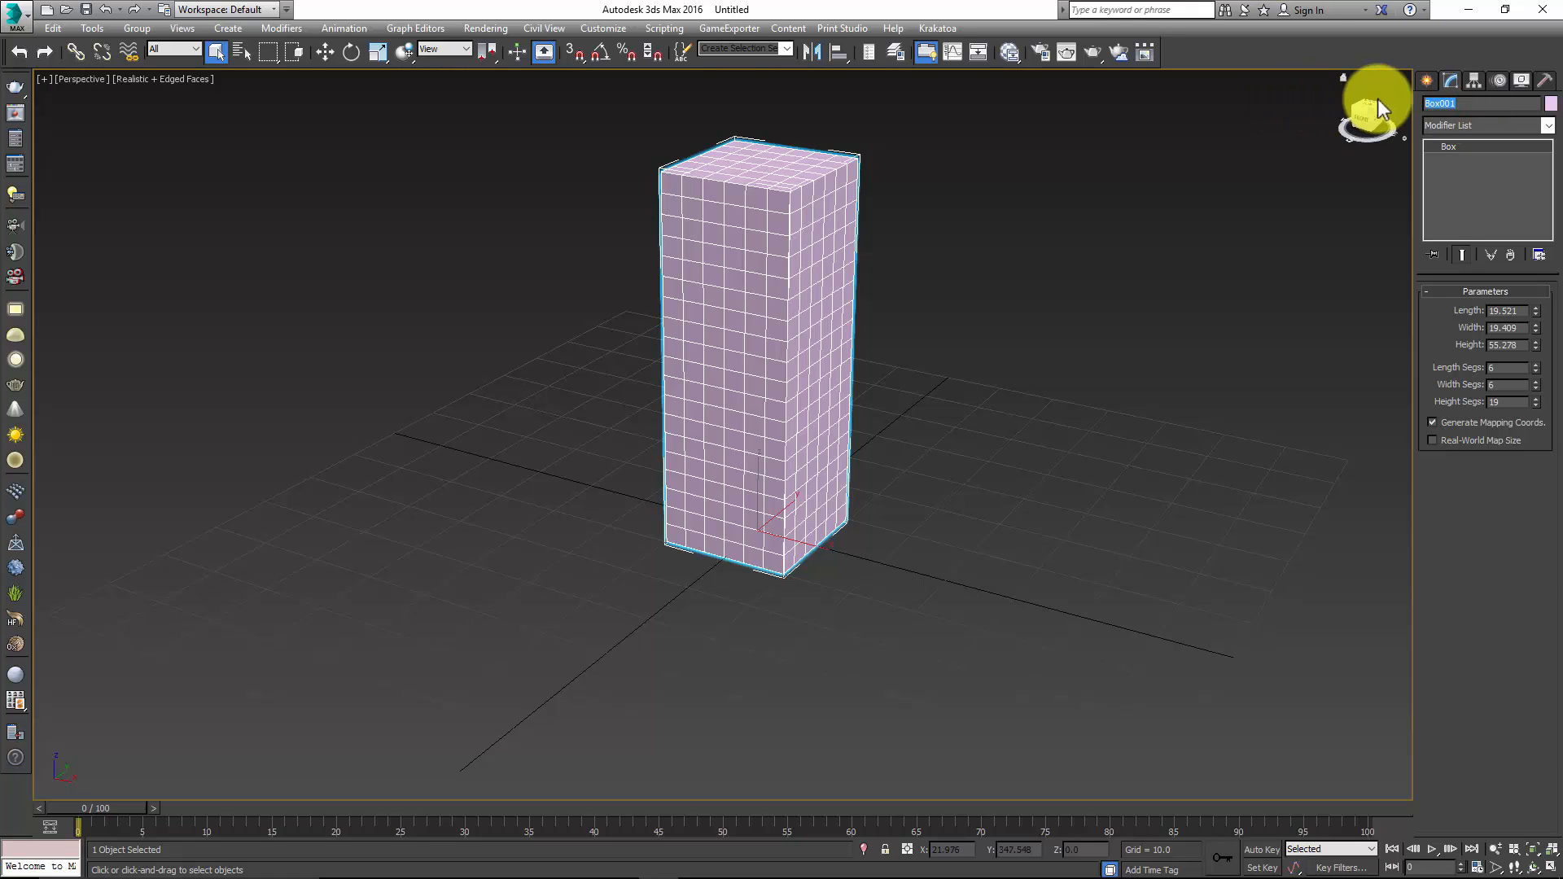
pyautogui.write('B')
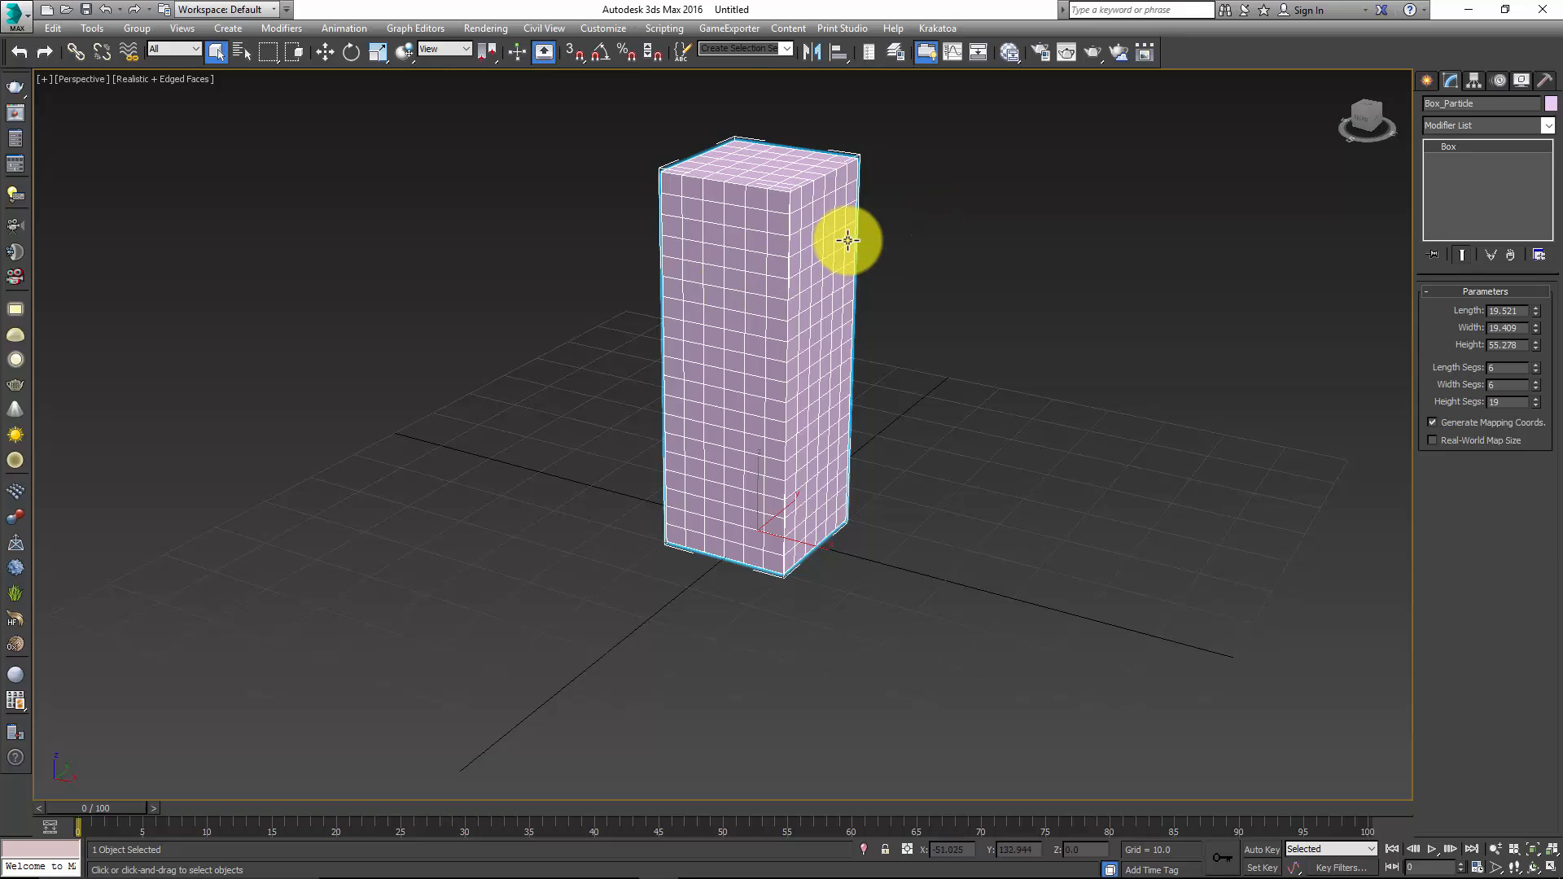
pyautogui.click(991, 231)
pyautogui.click(787, 241)
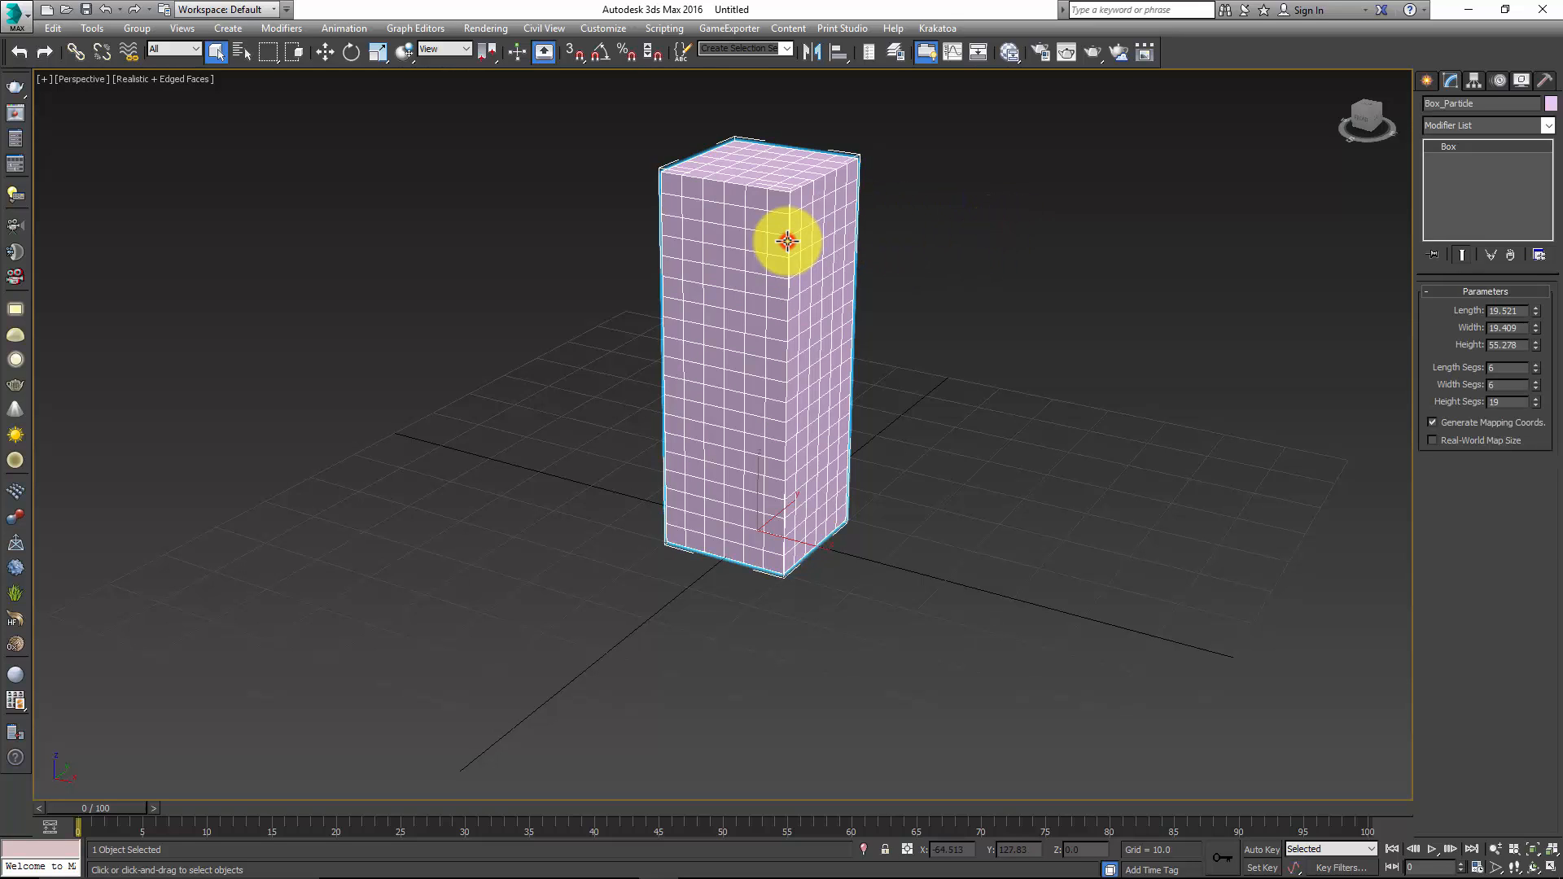
# Clone Box_Particle as an independent copy and name the clone Box_Deform.
pyautogui.hotkey('ctrl', 'v')
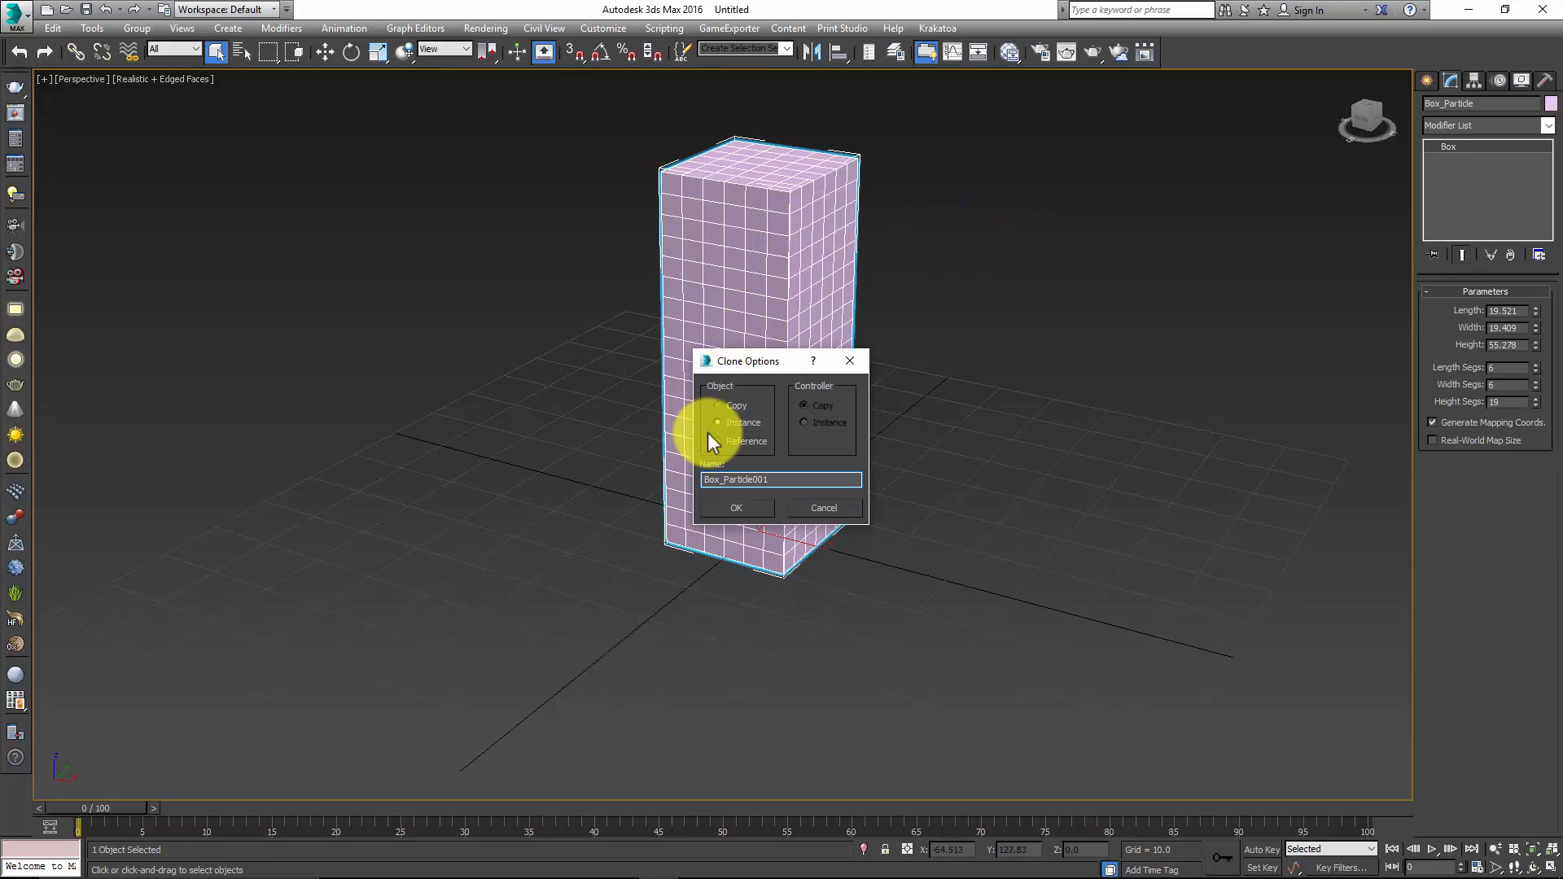
pyautogui.click(719, 405)
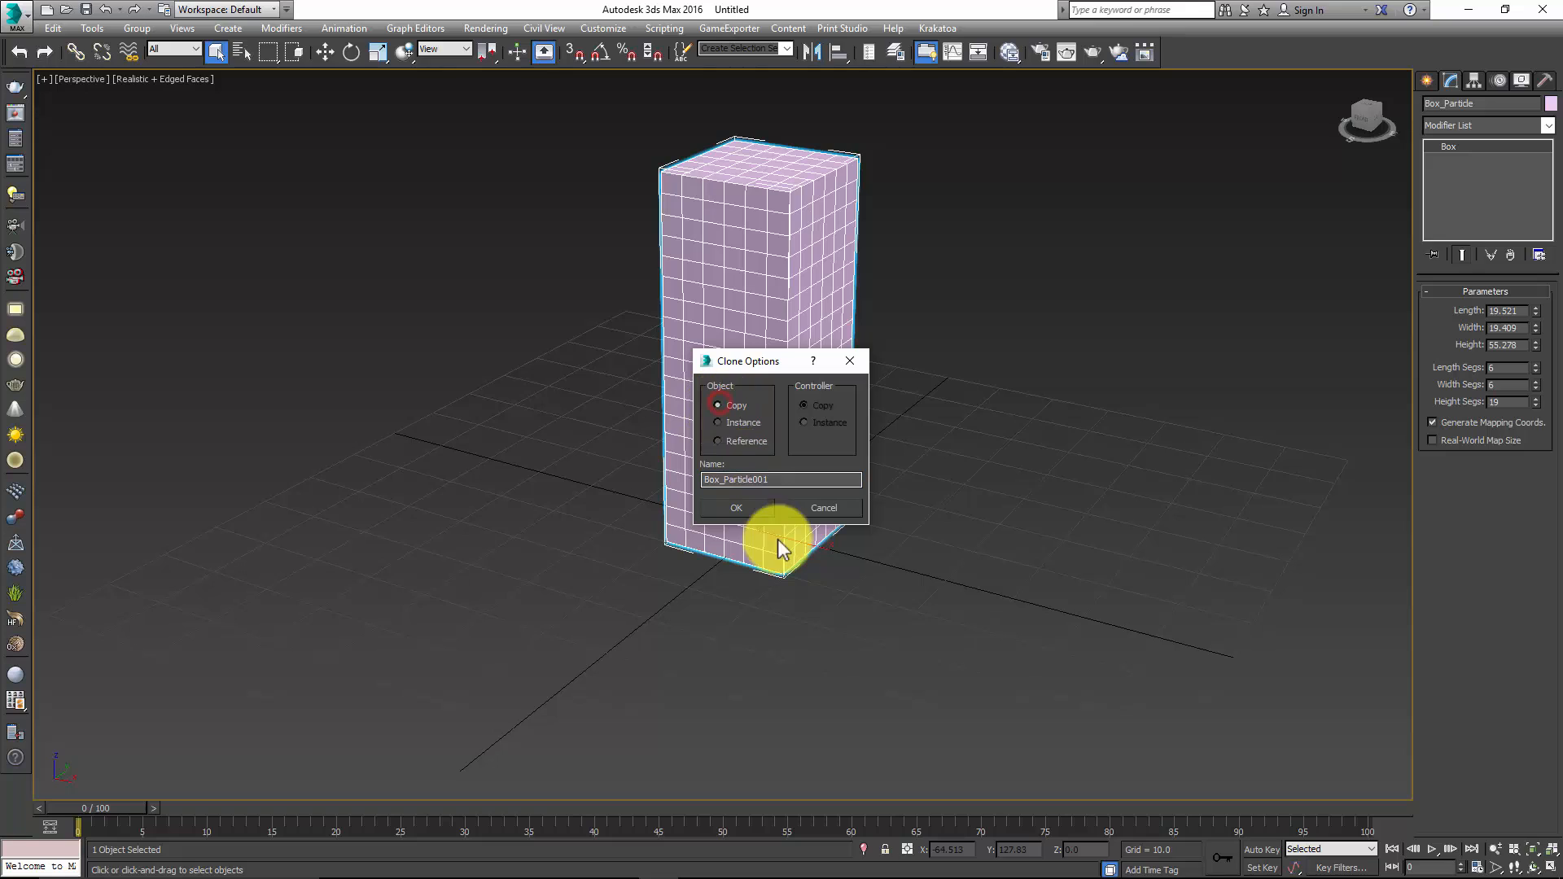
pyautogui.click(748, 506)
pyautogui.moveTo(1490, 103); pyautogui.dragTo(1452, 106)
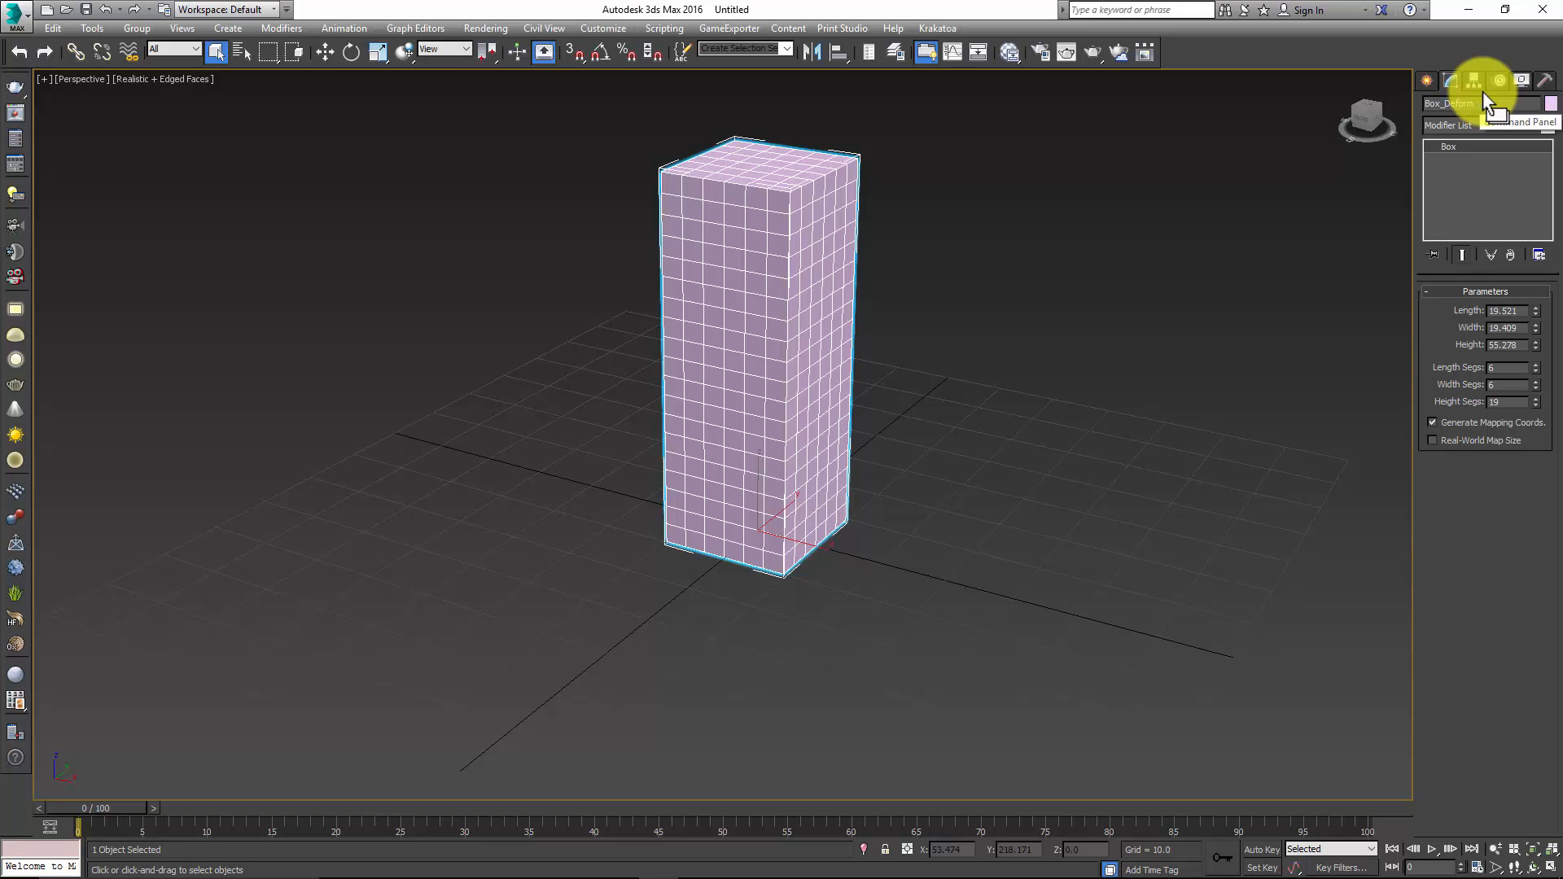
# Hide Box_Deform and select the remaining Box_Particle.
pyautogui.keyDown('alt'); pyautogui.moveTo(917, 285); pyautogui.dragTo(909, 286, button='middle'); pyautogui.keyUp('alt')
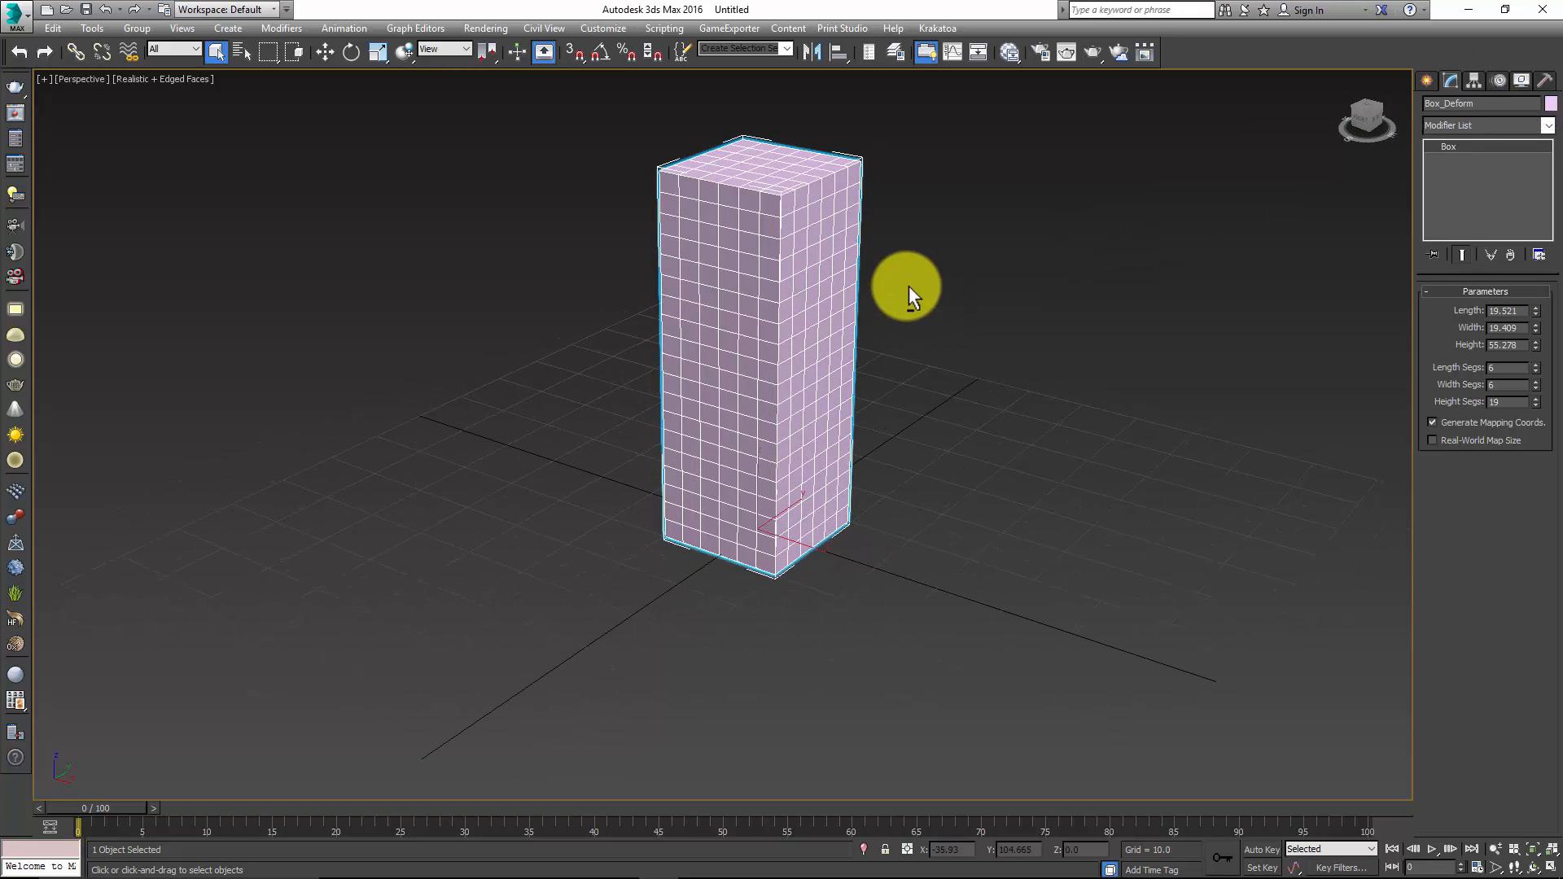
pyautogui.rightClick(823, 236)
pyautogui.click(871, 187)
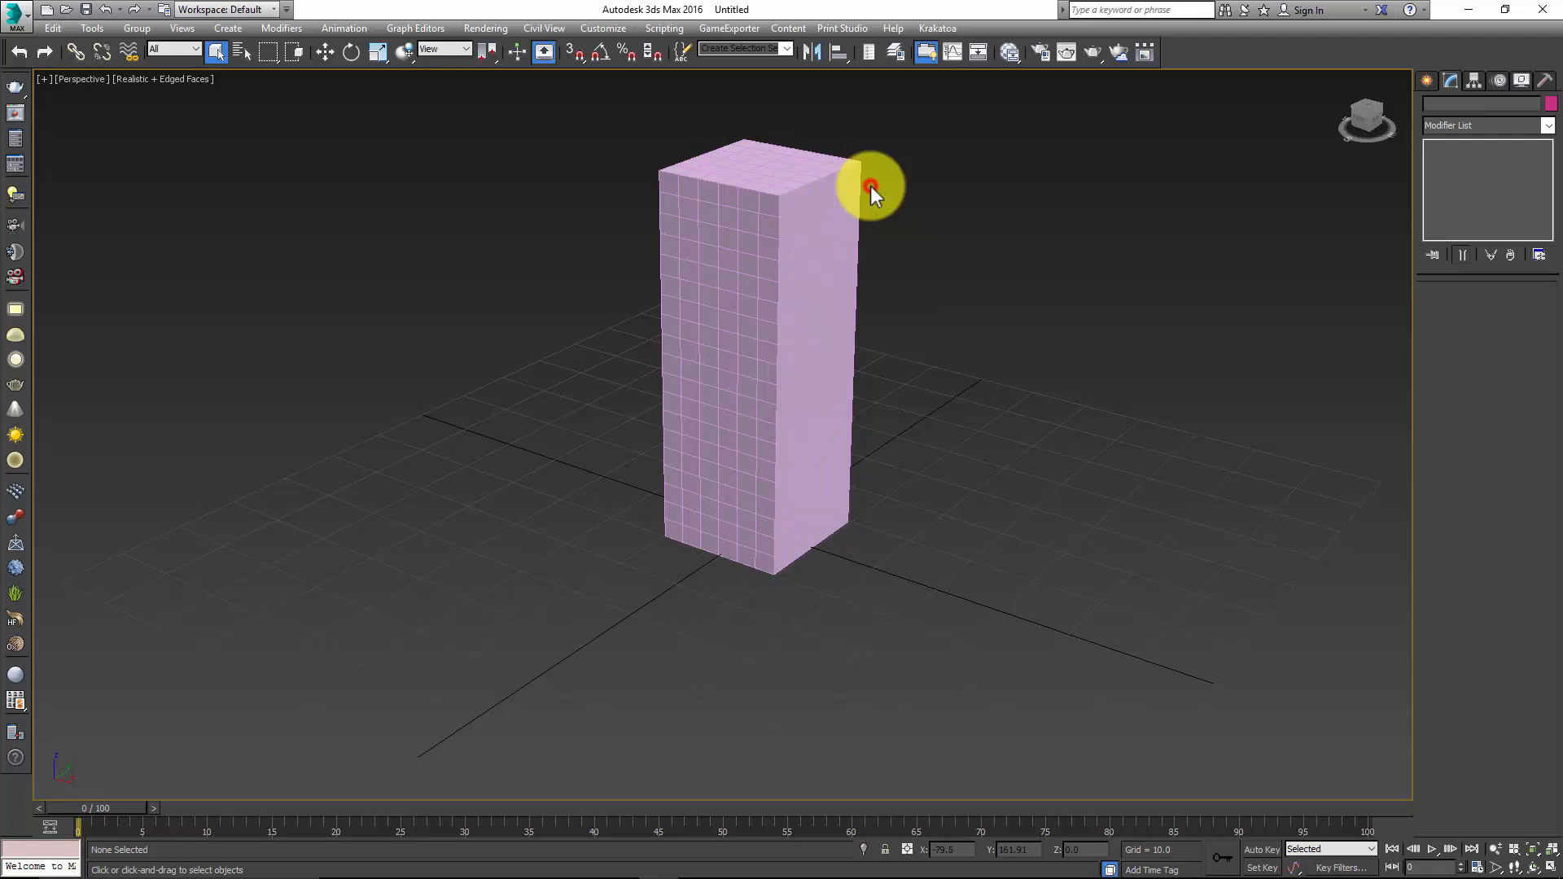
pyautogui.click(796, 224)
# Set the perspective viewport to use the environment background and hide its grid.
pyautogui.keyDown('alt'); pyautogui.moveTo(926, 347); pyautogui.dragTo(869, 404, button='middle'); pyautogui.keyUp('alt')
pyautogui.scroll(-3, 871, 403)
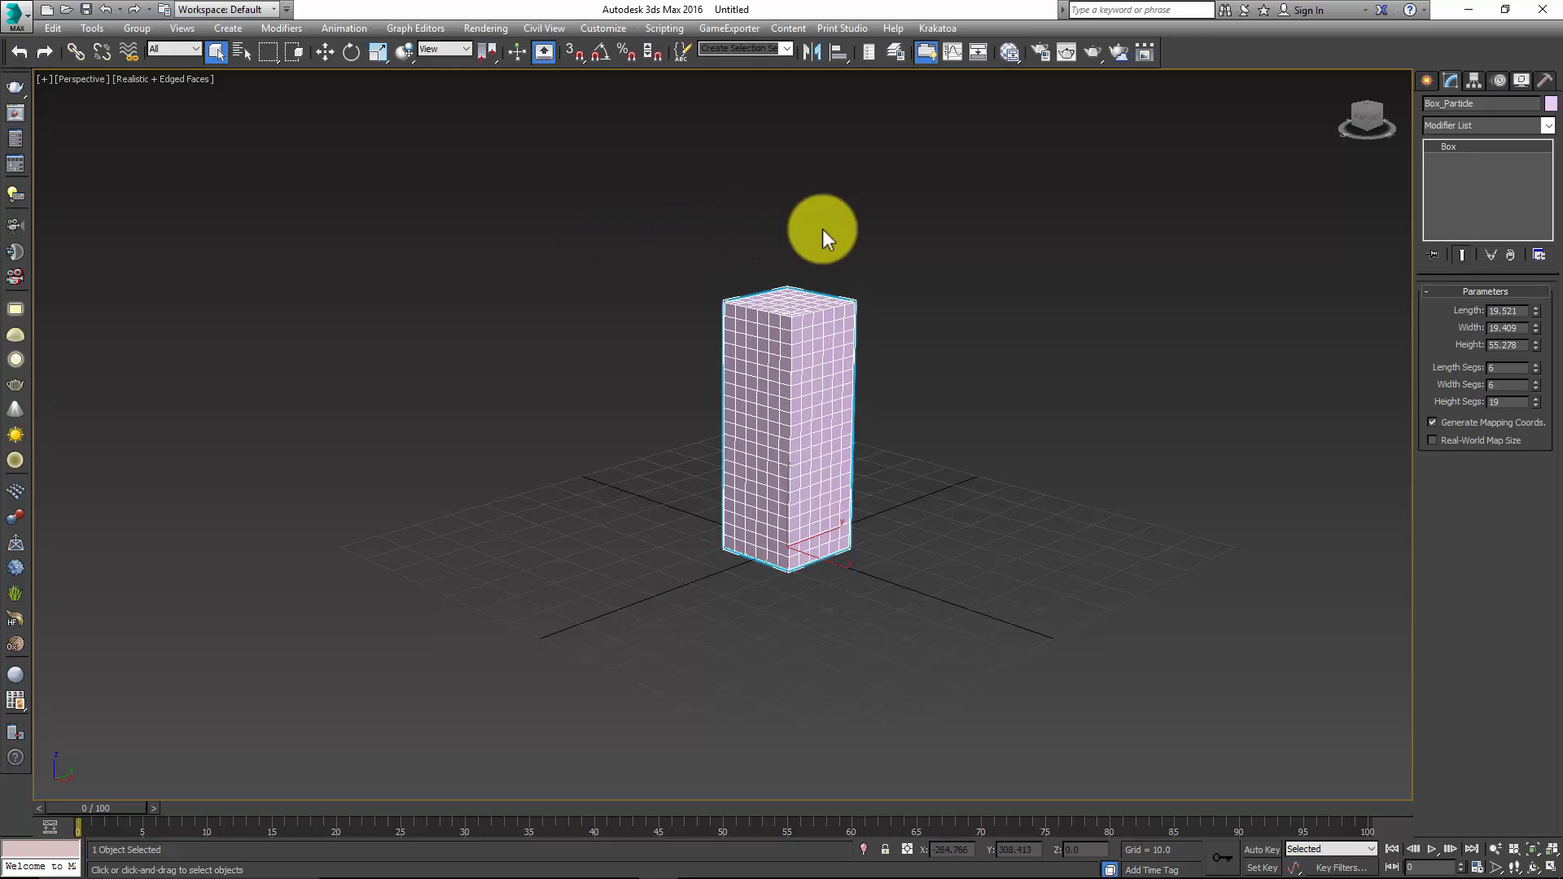
pyautogui.hotkey('alt', 'b')
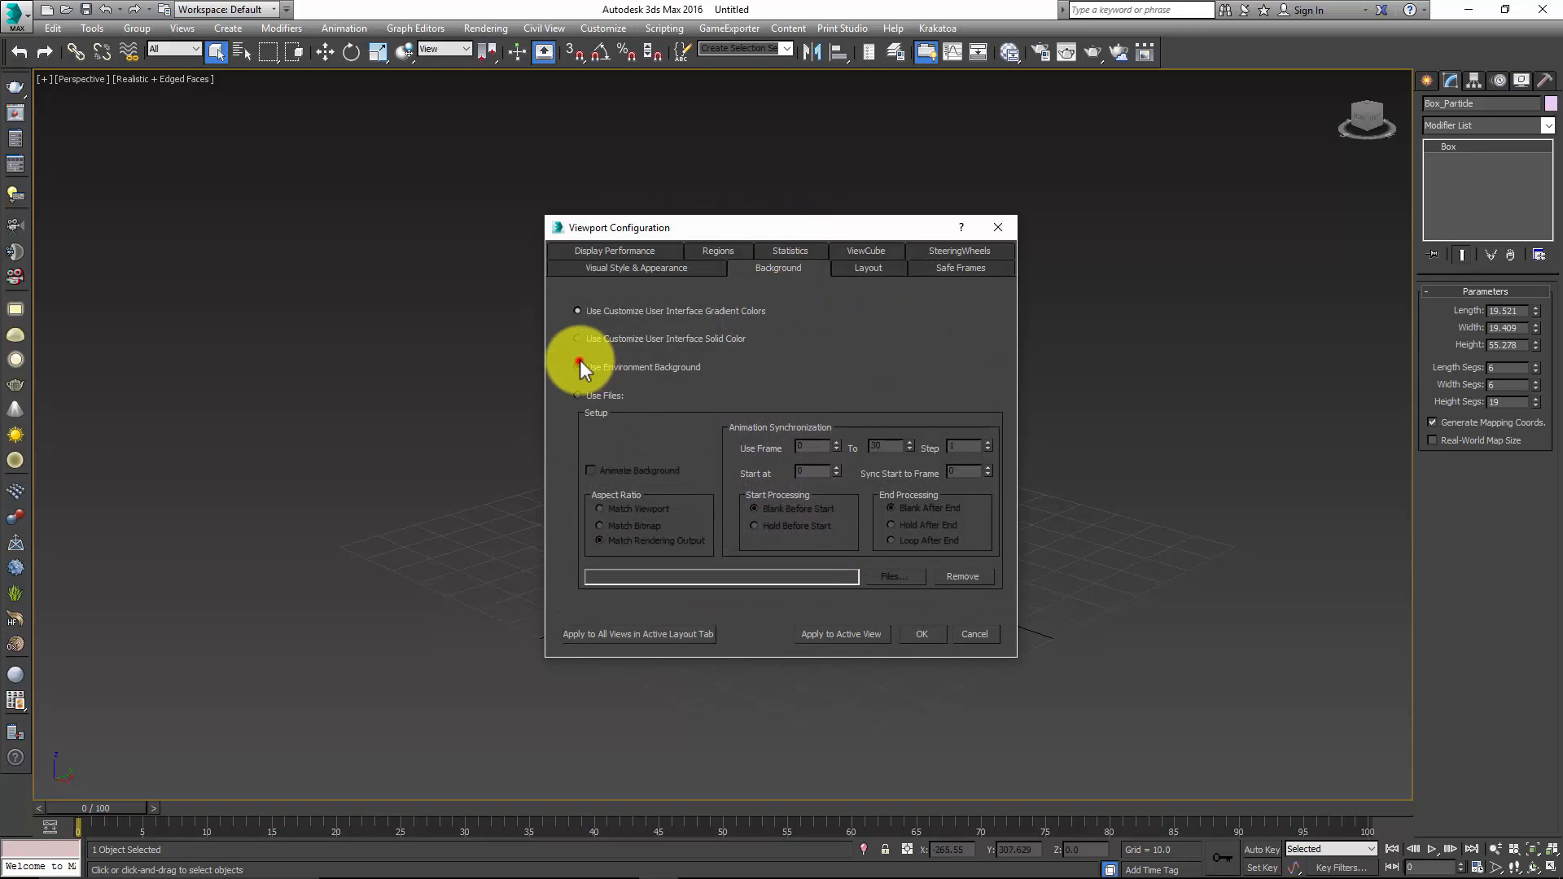
pyautogui.click(922, 633)
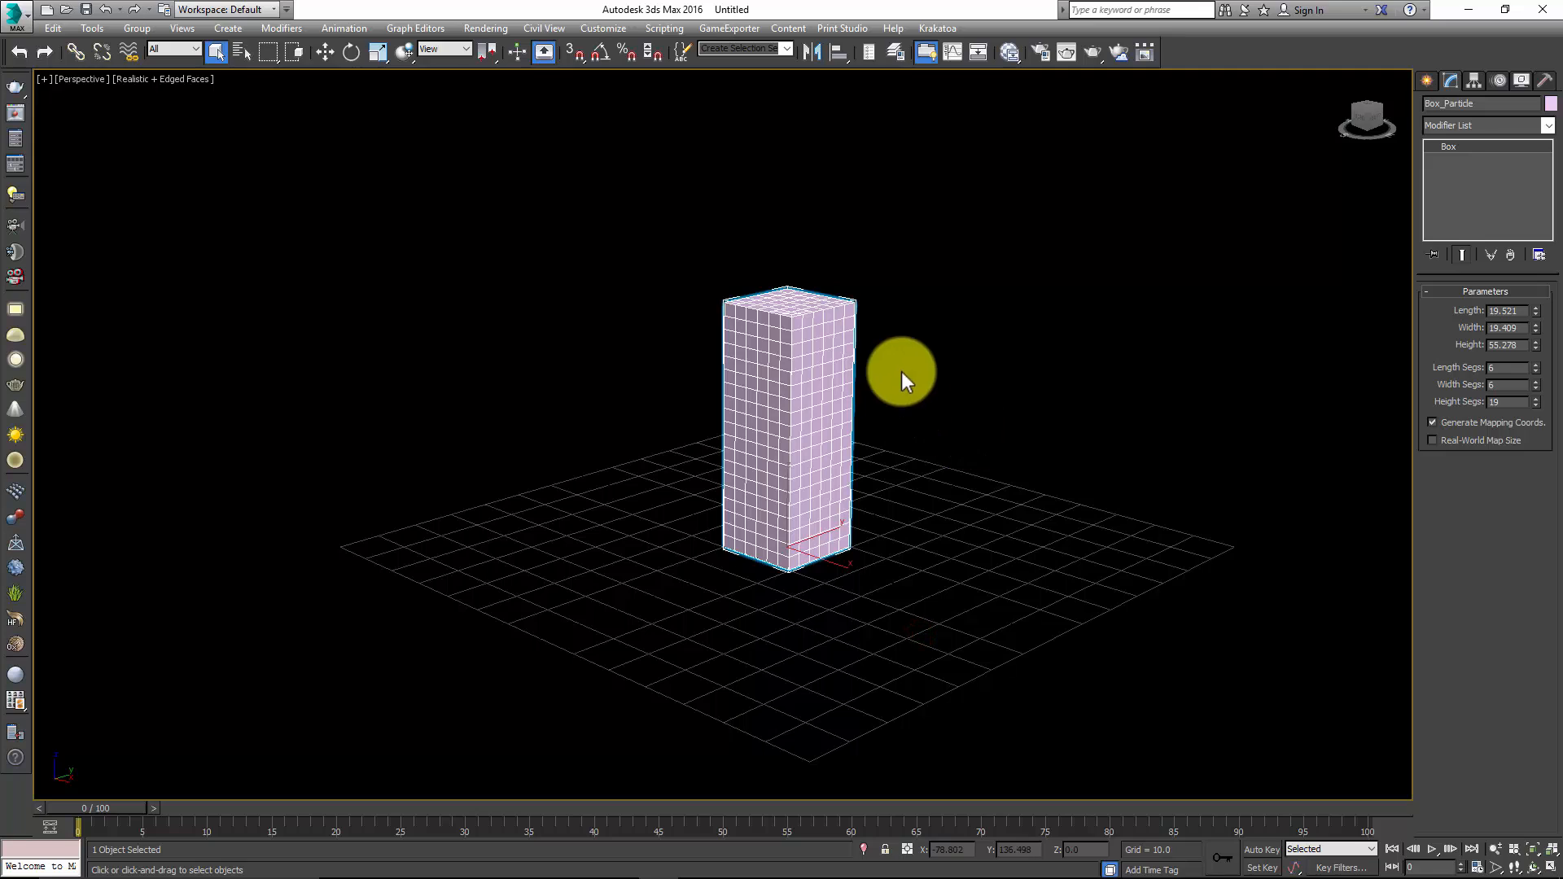
pyautogui.press('g')
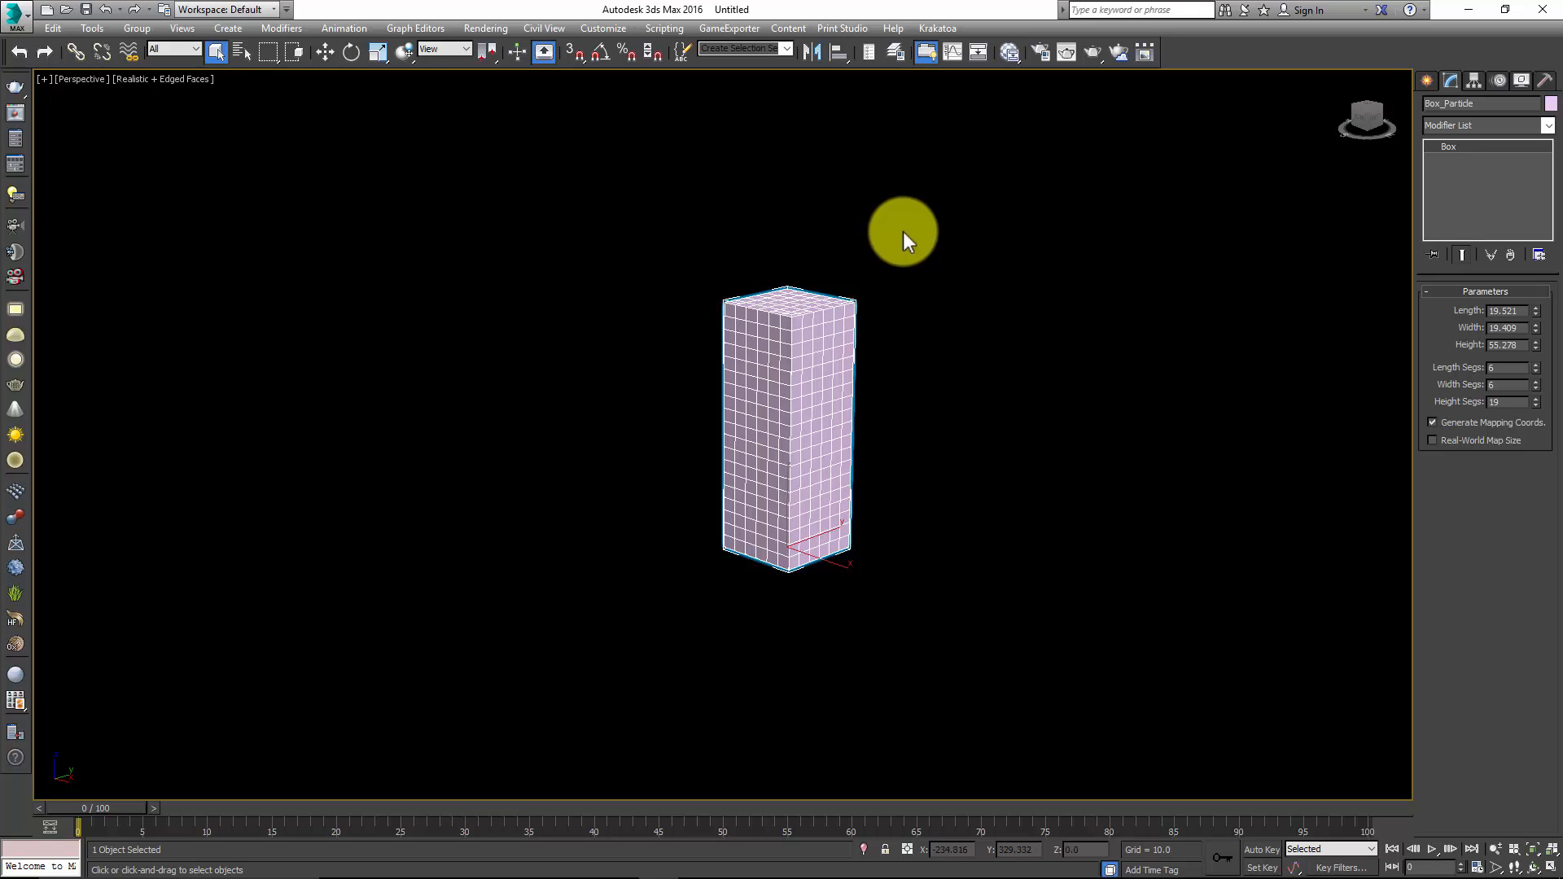
# Turn on Expert Mode and tile the Particle View window side by side with the viewport window.
pyautogui.hotkey('ctrl', 'x')
pyautogui.keyDown('alt'); pyautogui.moveTo(981, 359); pyautogui.dragTo(968, 333, button='middle'); pyautogui.keyUp('alt')
pyautogui.press('6')
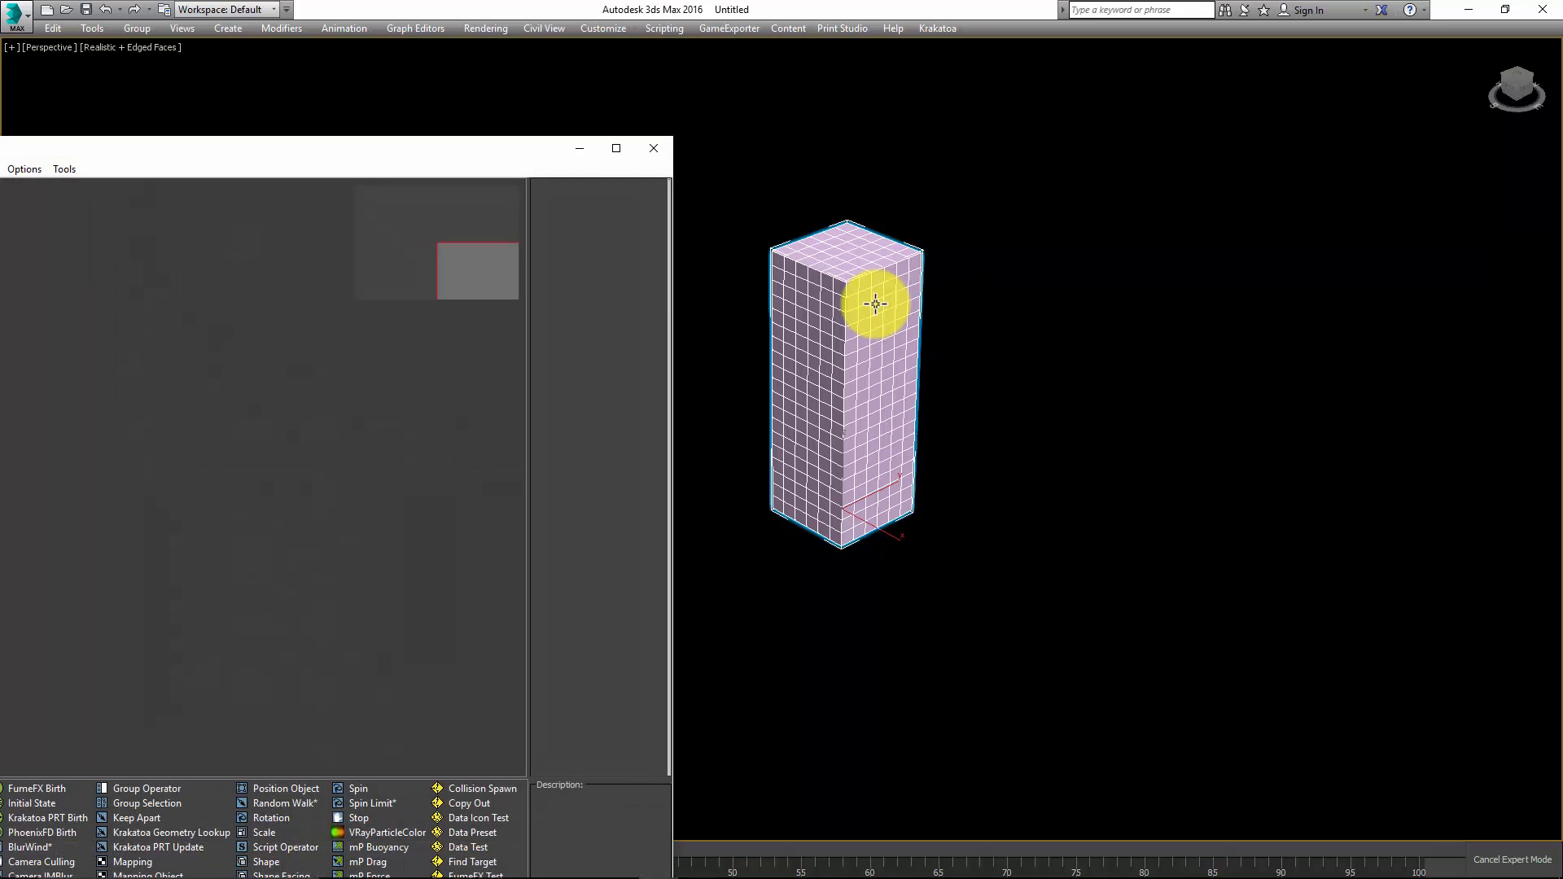
pyautogui.moveTo(434, 160); pyautogui.dragTo(4, 224)
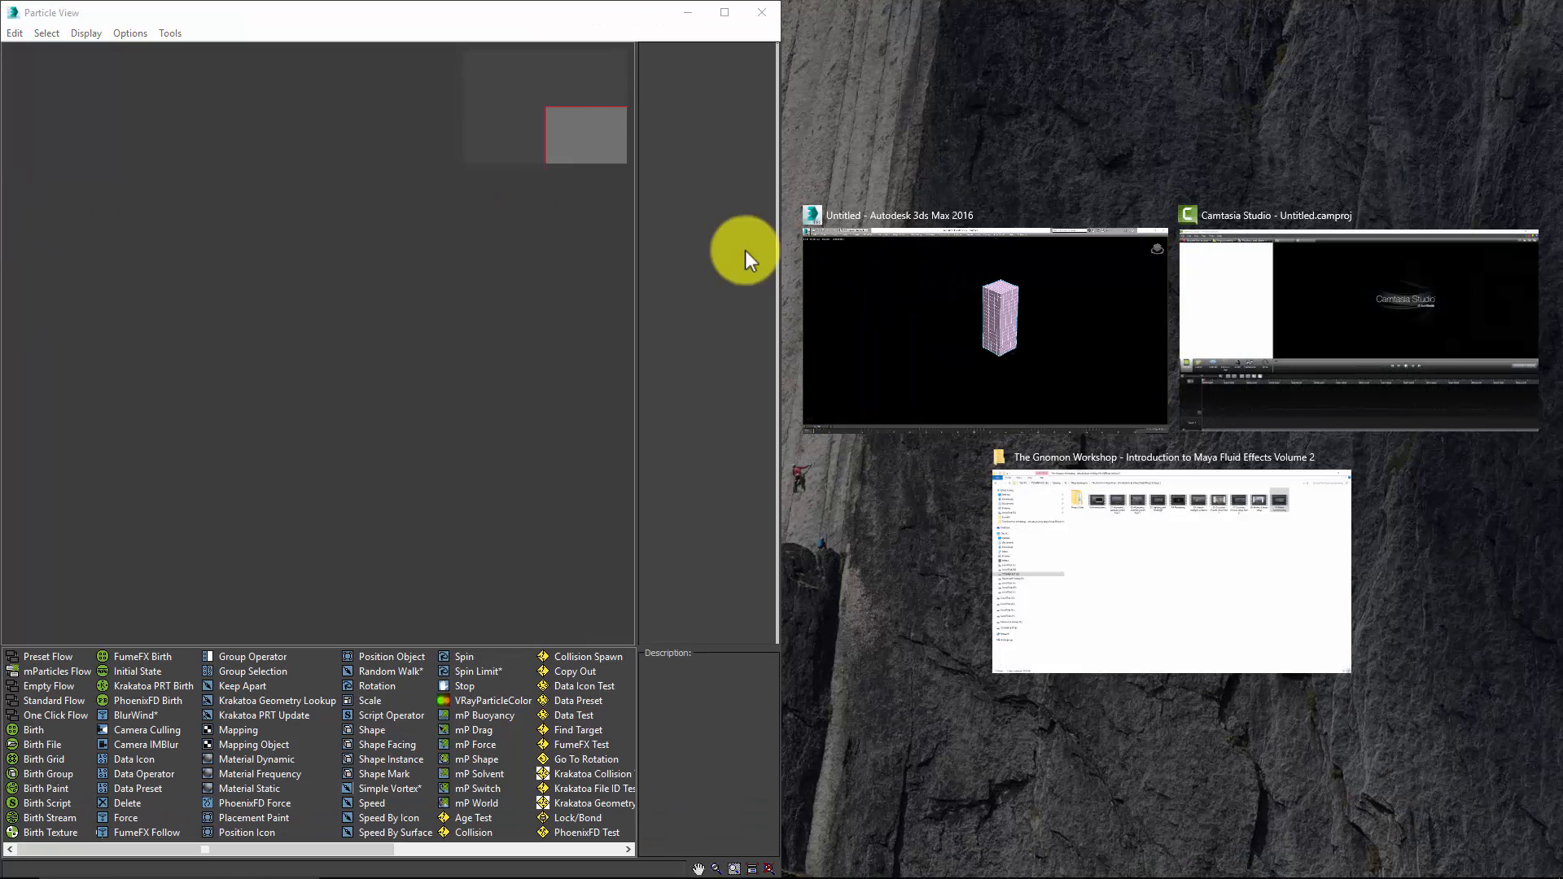
pyautogui.click(971, 314)
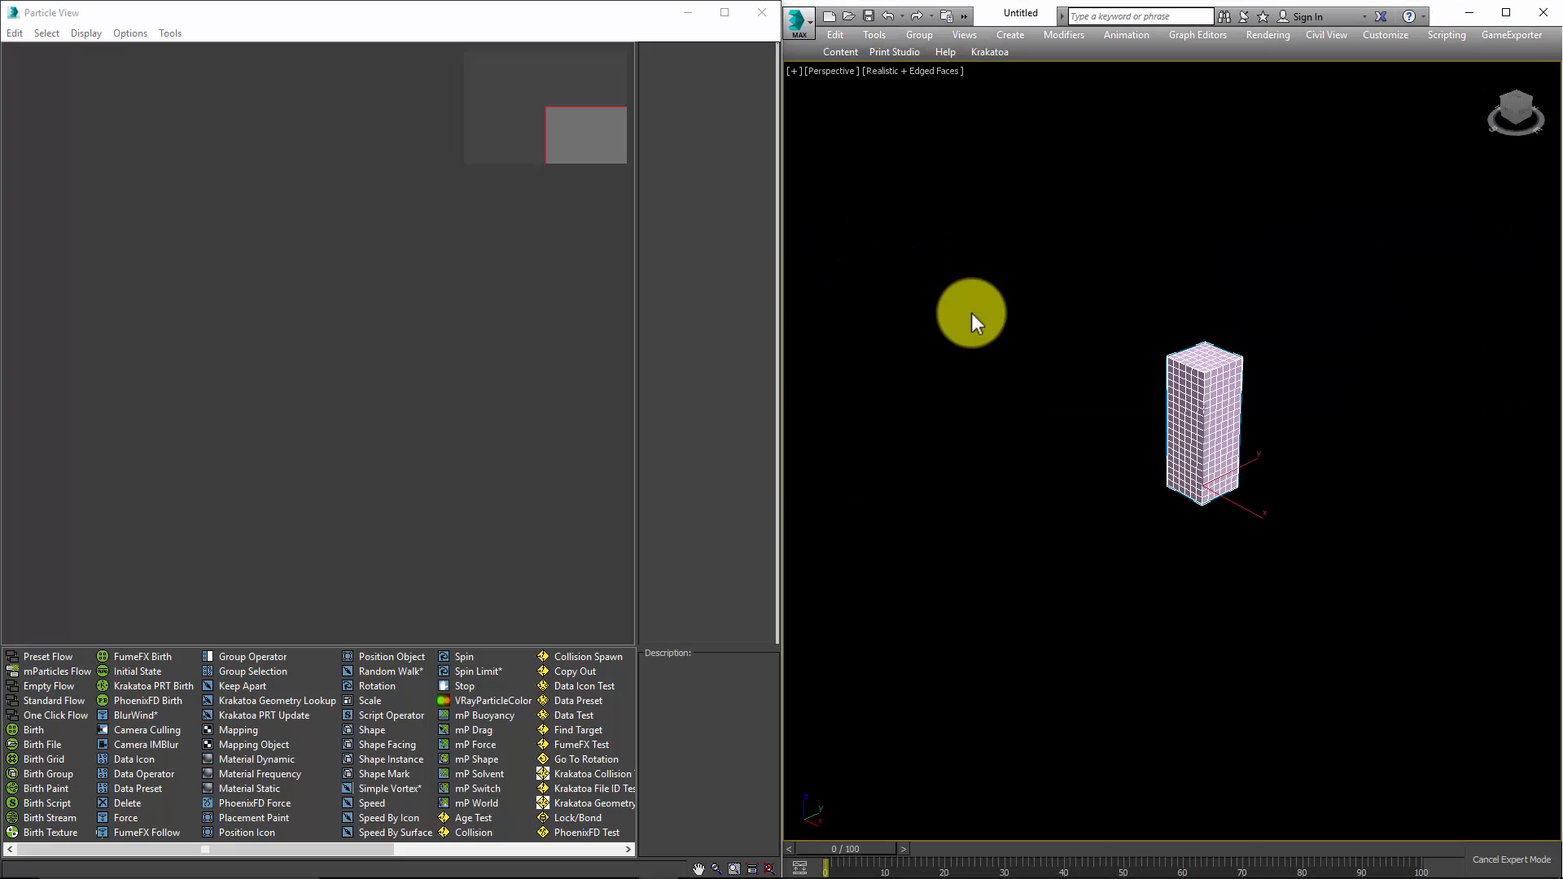
# Hide the main menu bar to give the viewport more room.
pyautogui.scroll(4, 1055, 373)
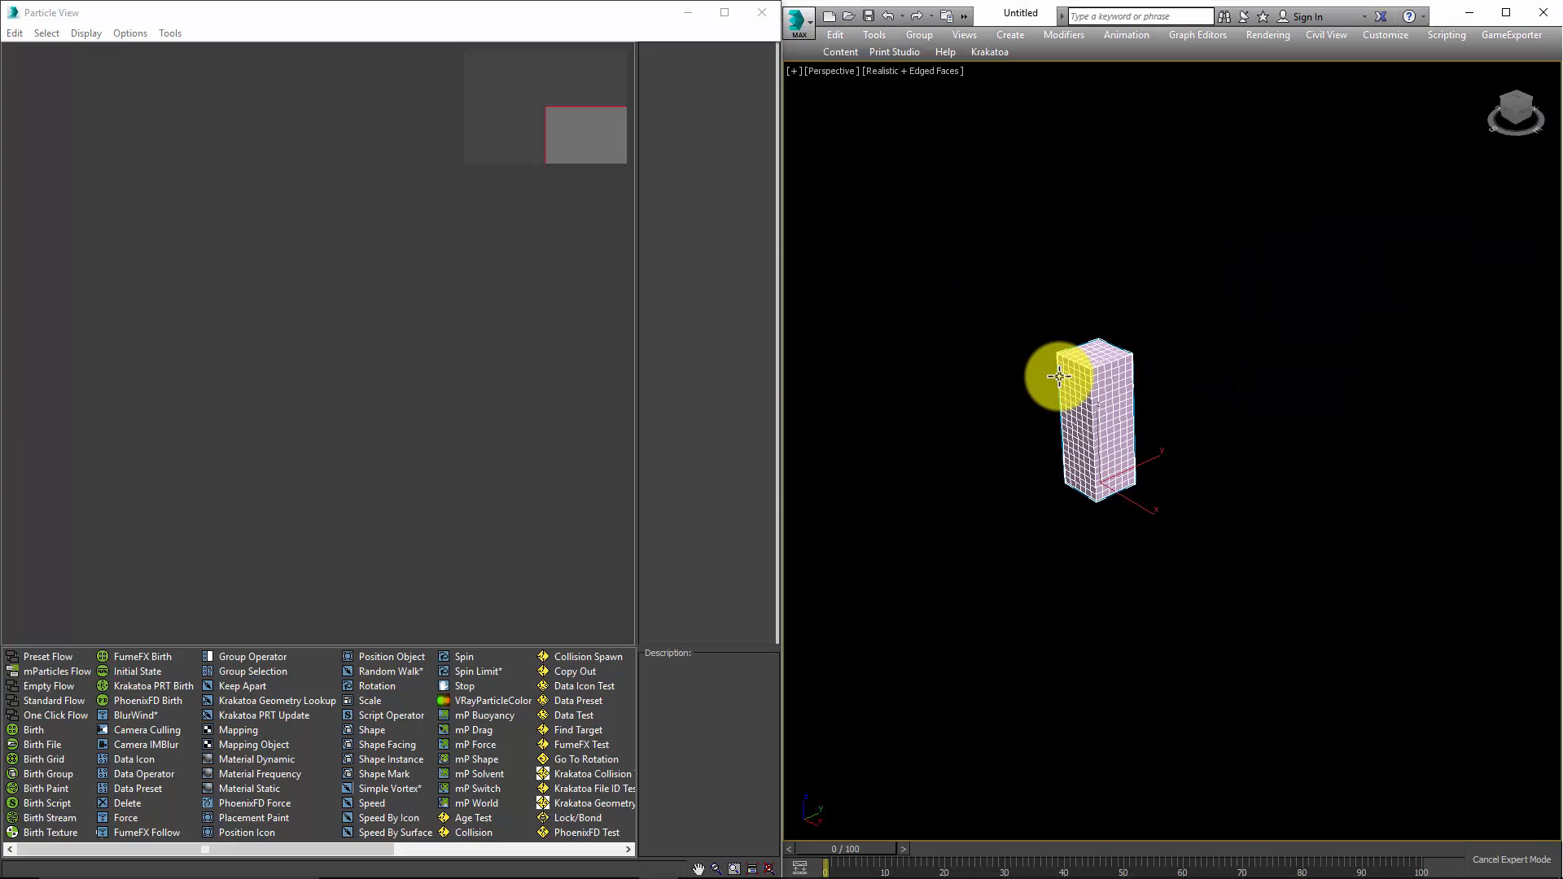
pyautogui.keyDown('alt'); pyautogui.moveTo(1055, 373); pyautogui.dragTo(988, 359, button='middle'); pyautogui.keyUp('alt')
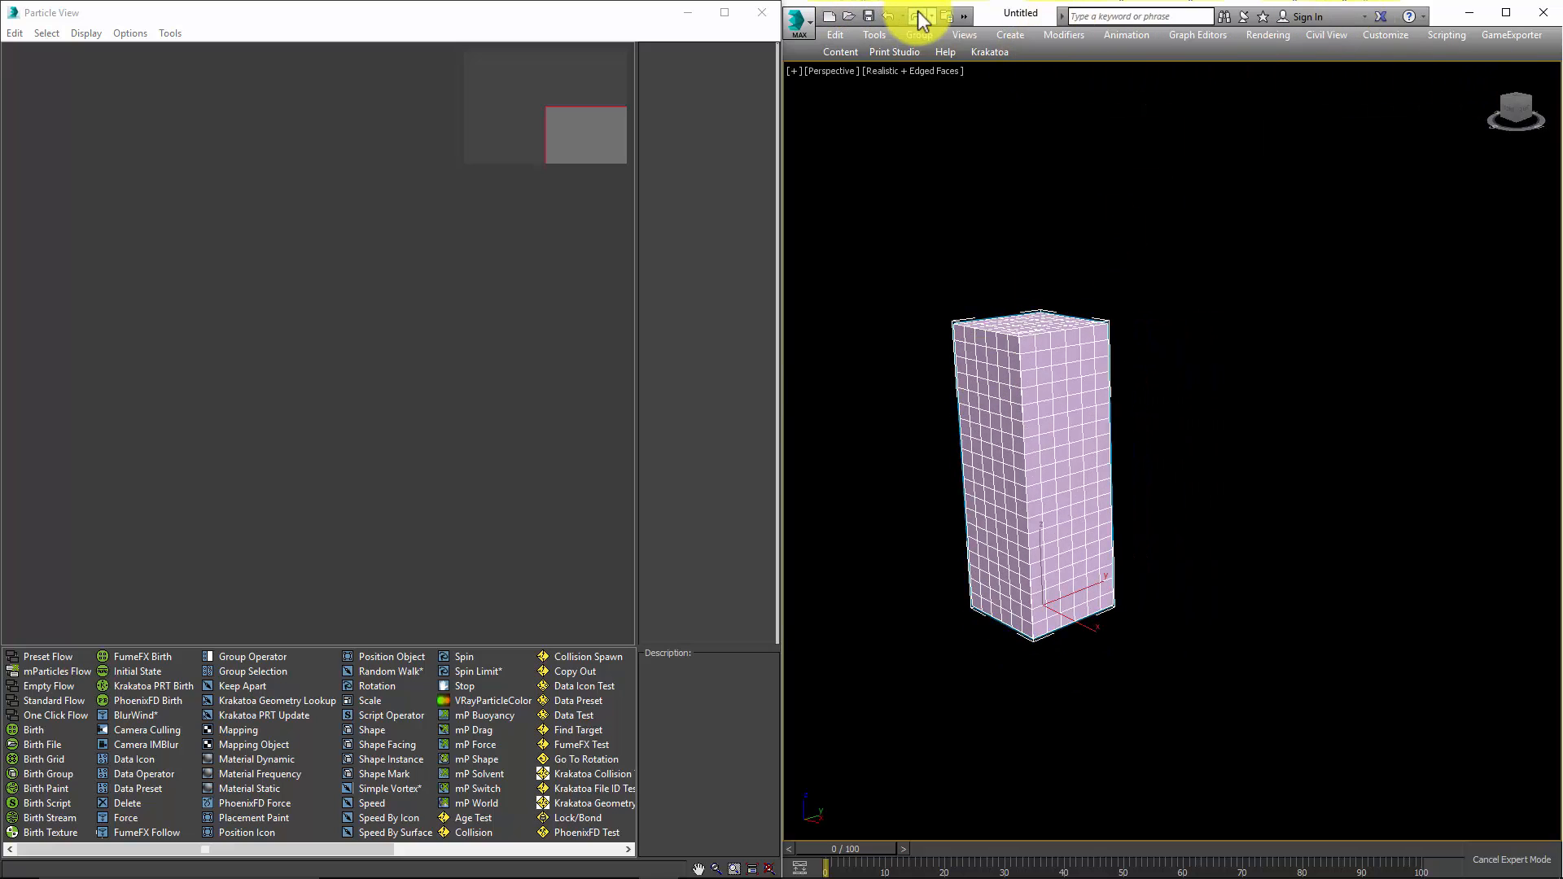
pyautogui.click(964, 18)
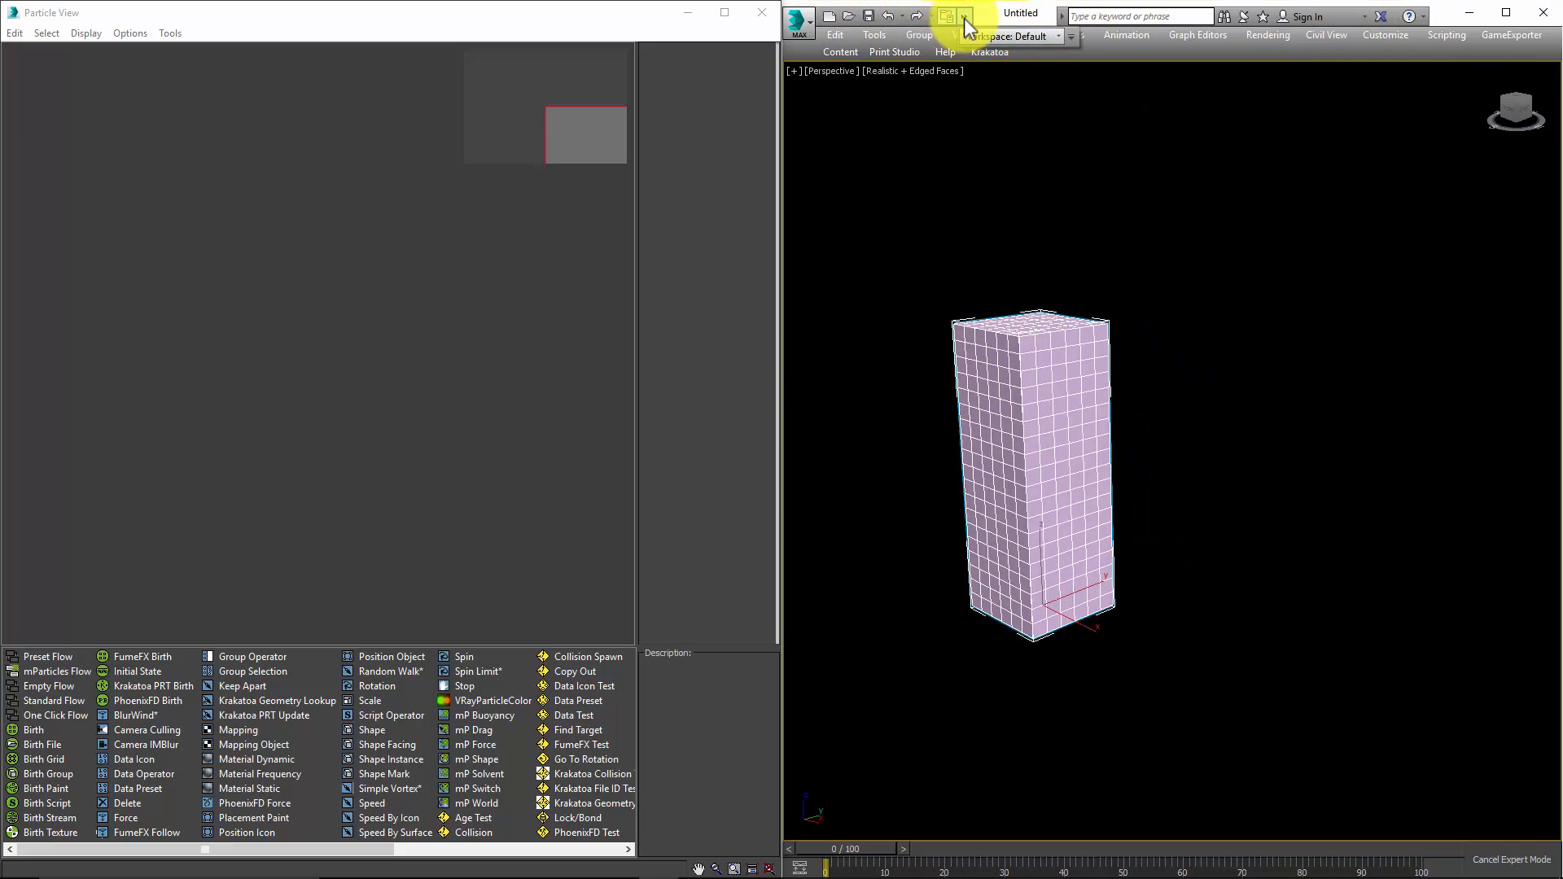
pyautogui.click(1071, 36)
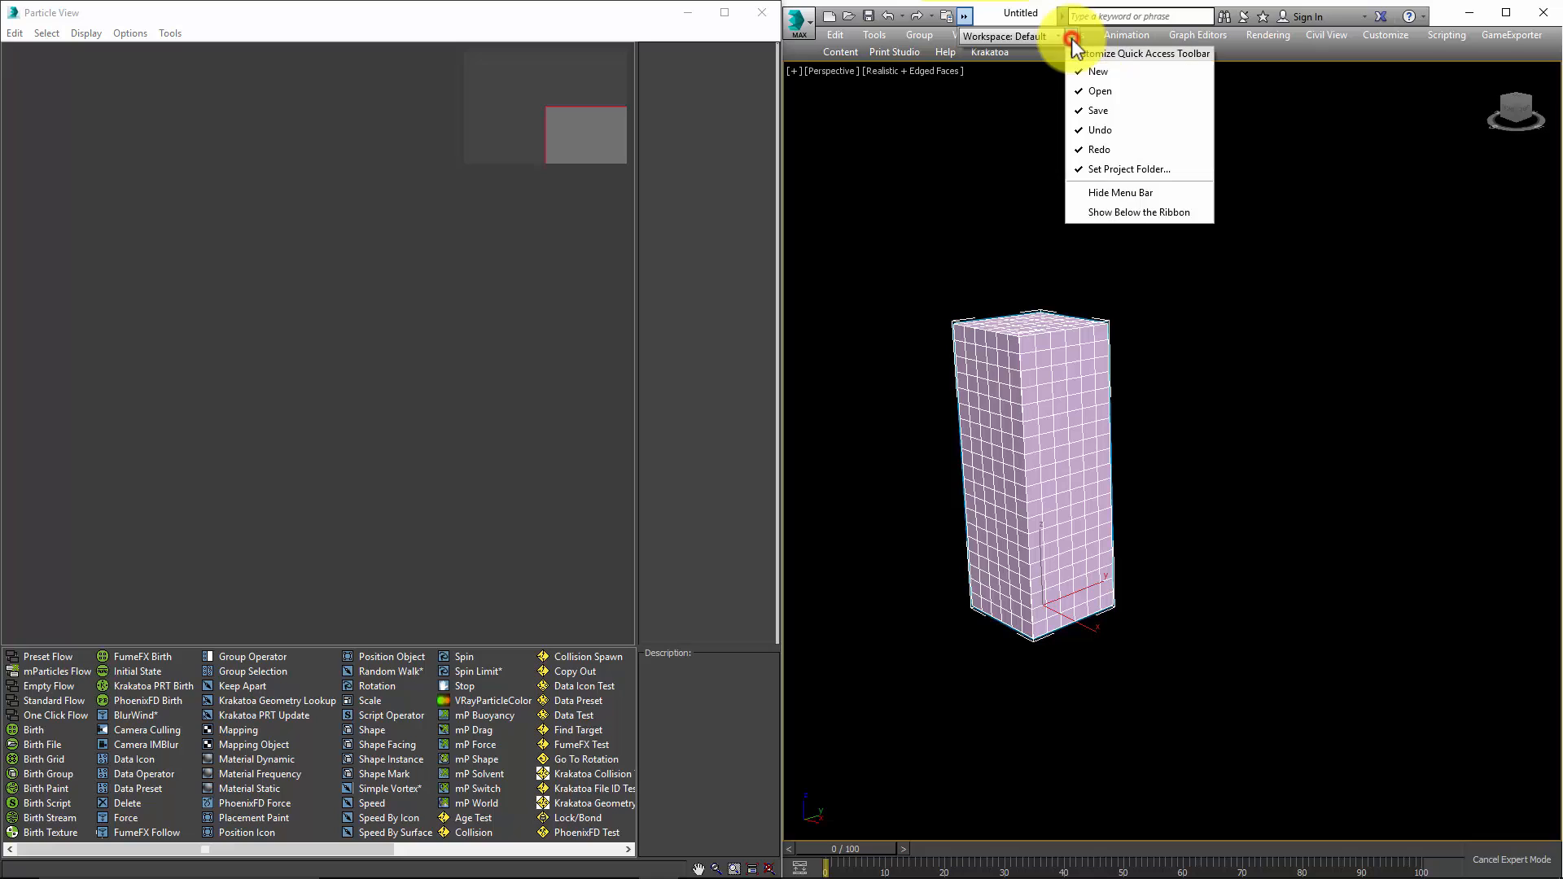
pyautogui.click(1121, 196)
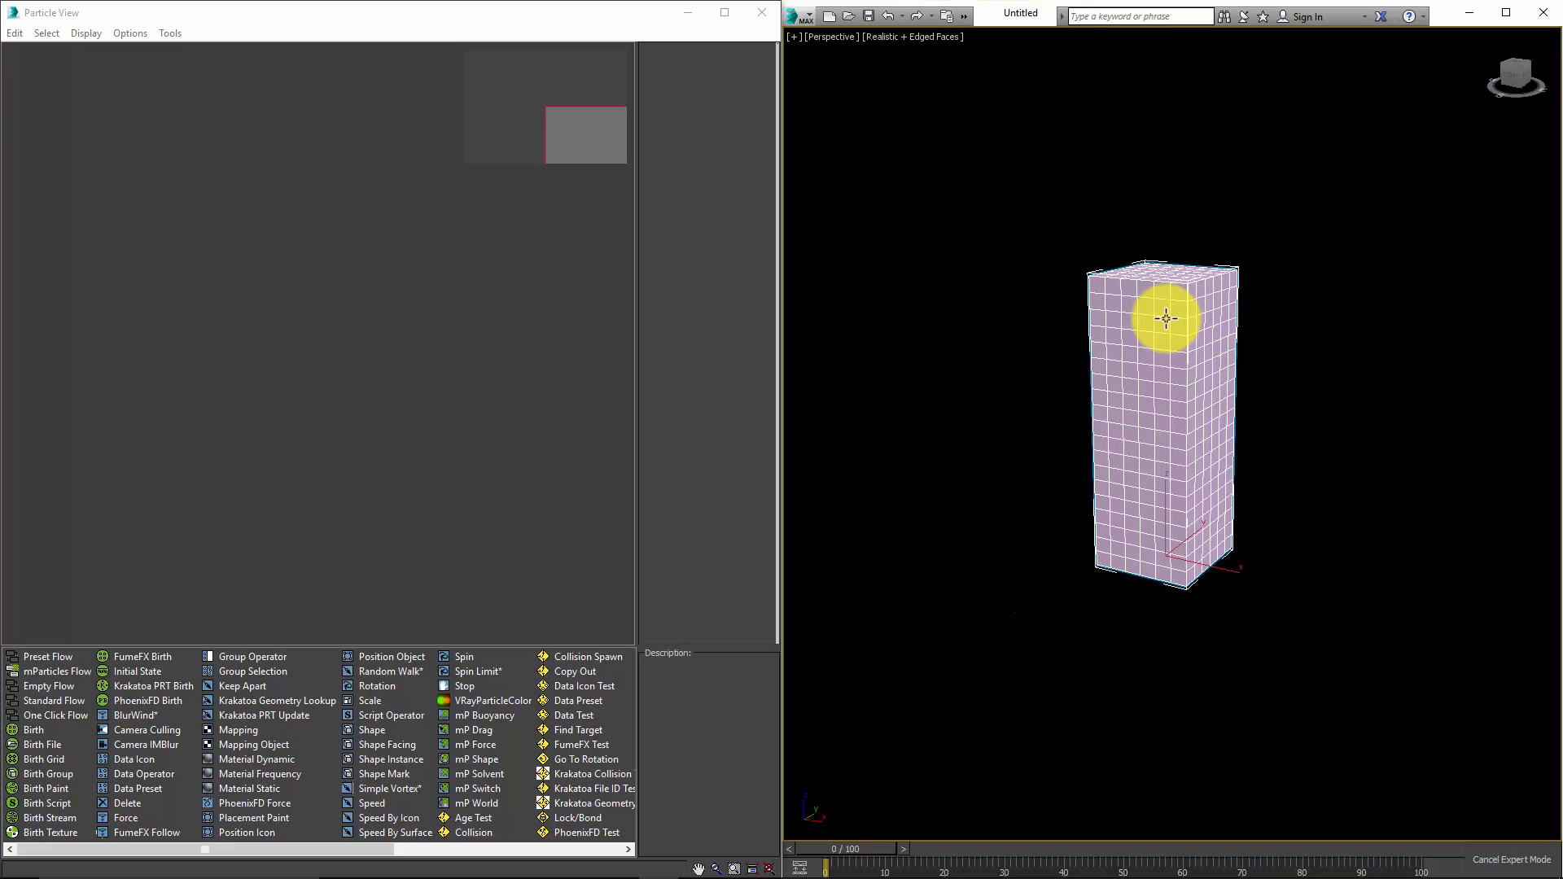
# Create a new mParticles Flow particle system in Particle View.
pyautogui.rightClick(187, 150)
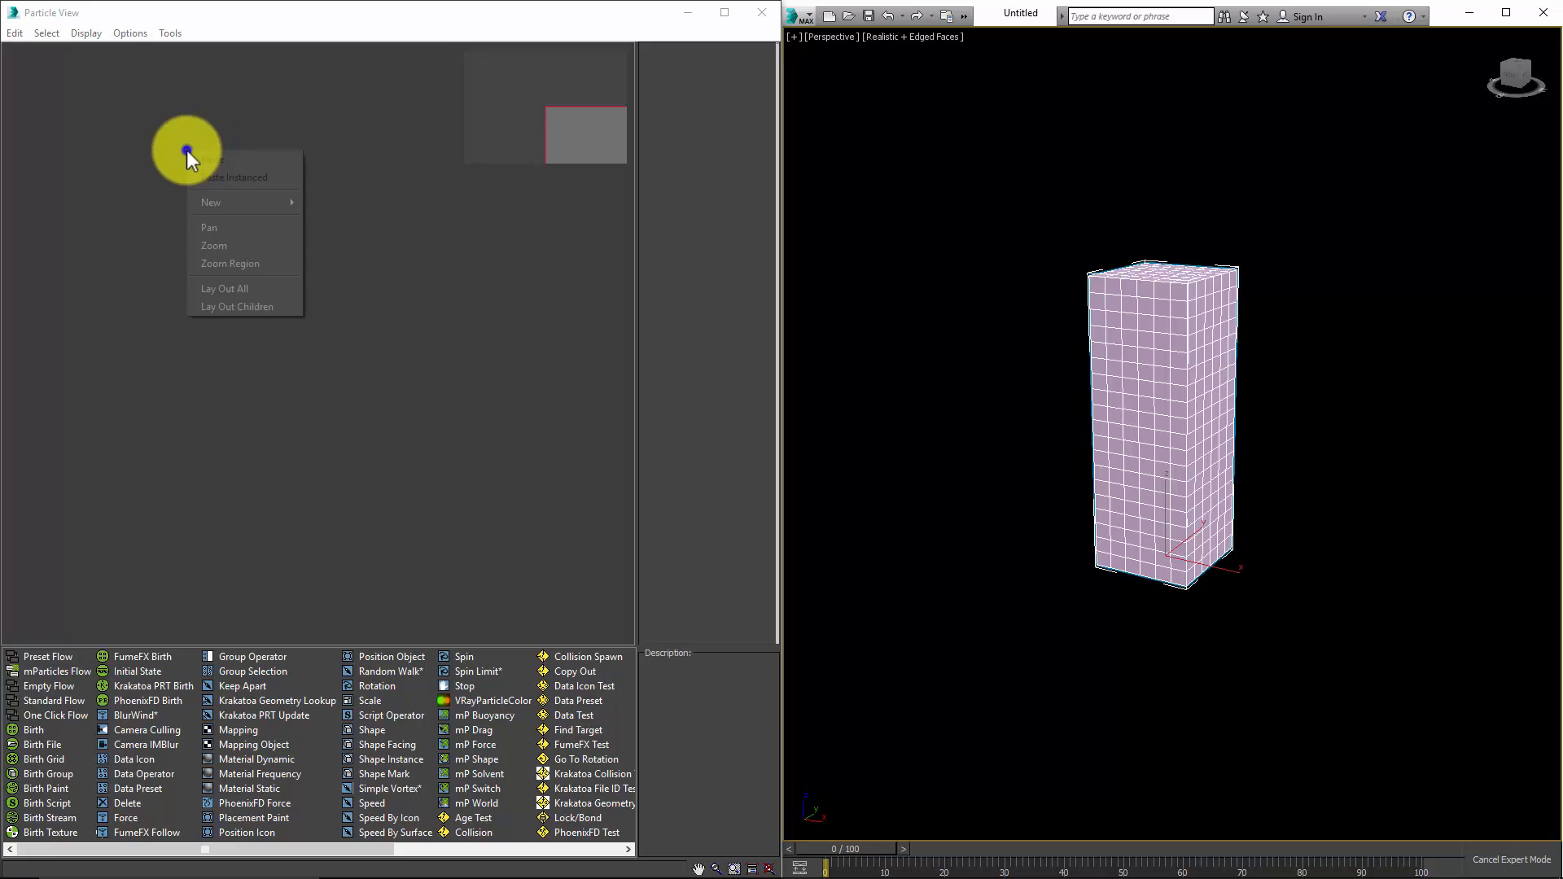
pyautogui.moveTo(230, 204)
pyautogui.moveTo(373, 203)
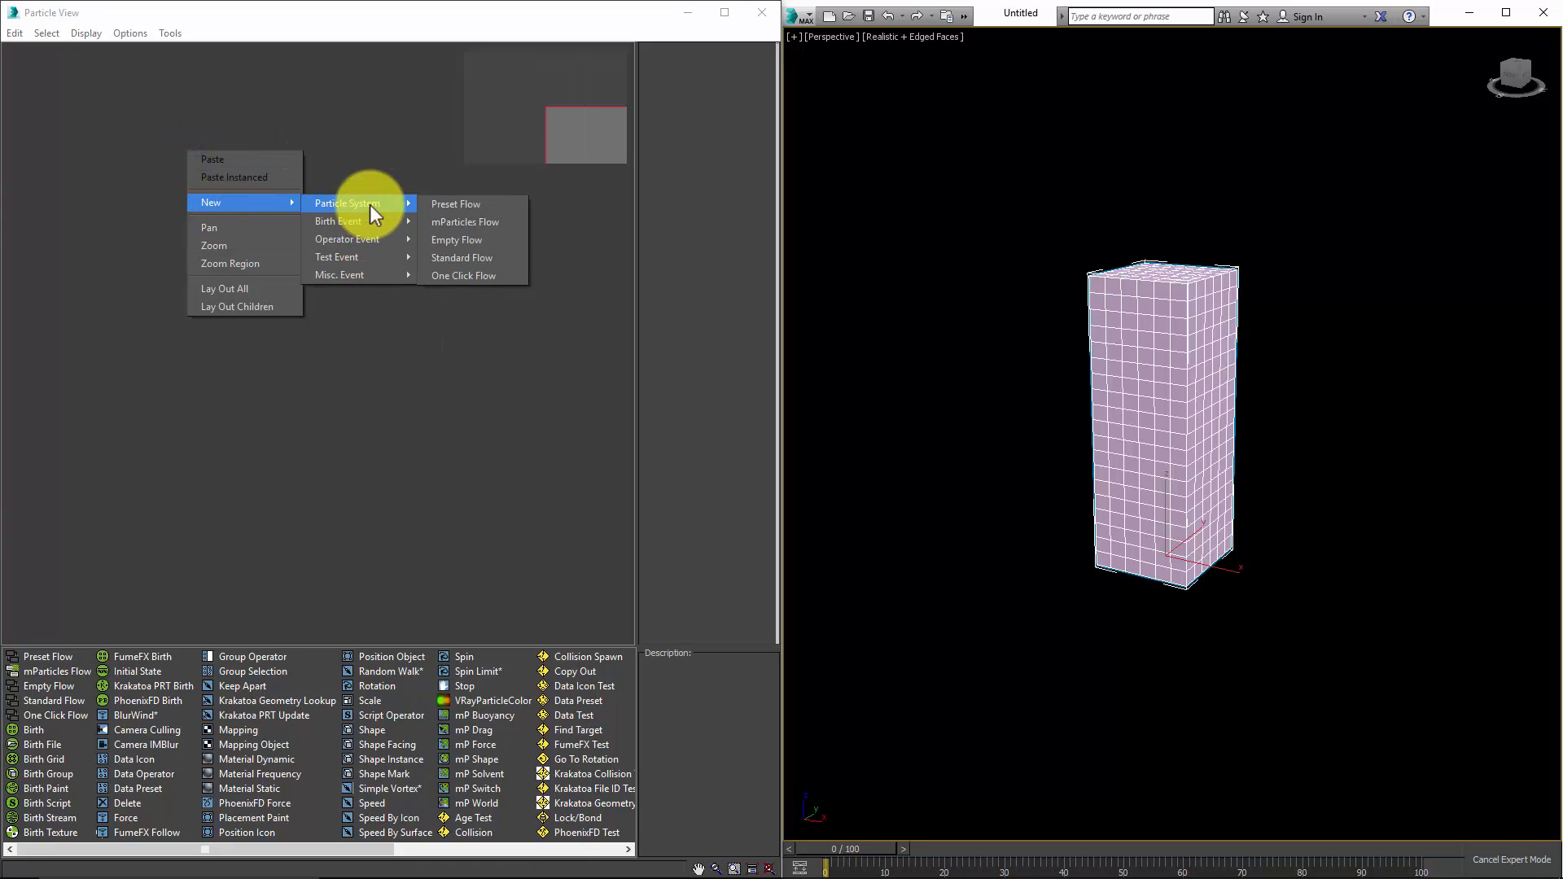
pyautogui.click(479, 221)
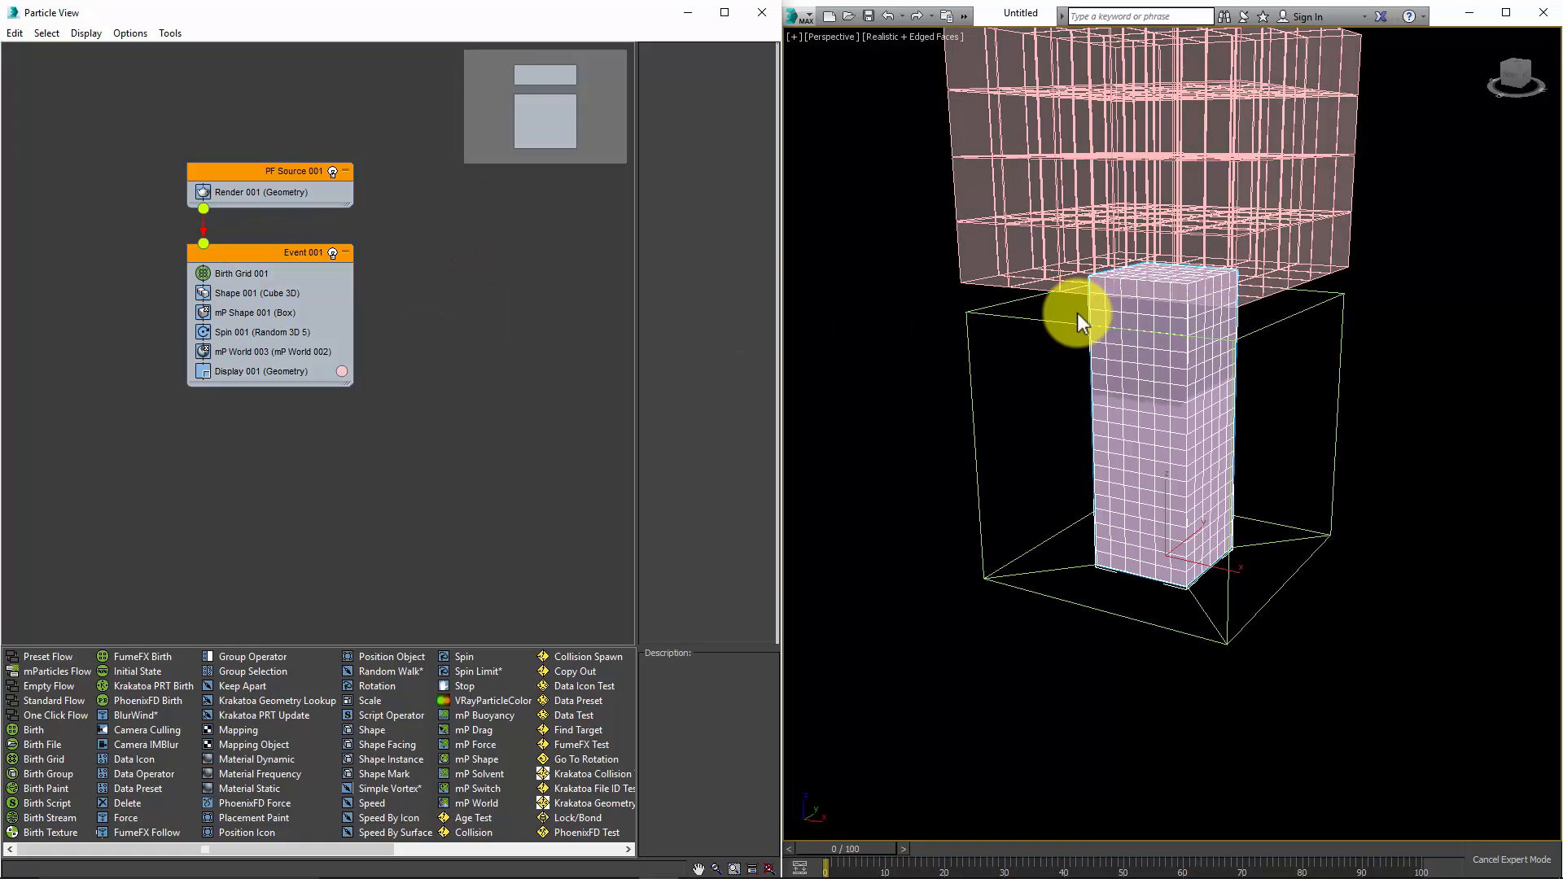
# Switch the viewport to the Front view with Shaded display and edged faces turned off.
pyautogui.press('f')
pyautogui.scroll(5, 1100, 332)
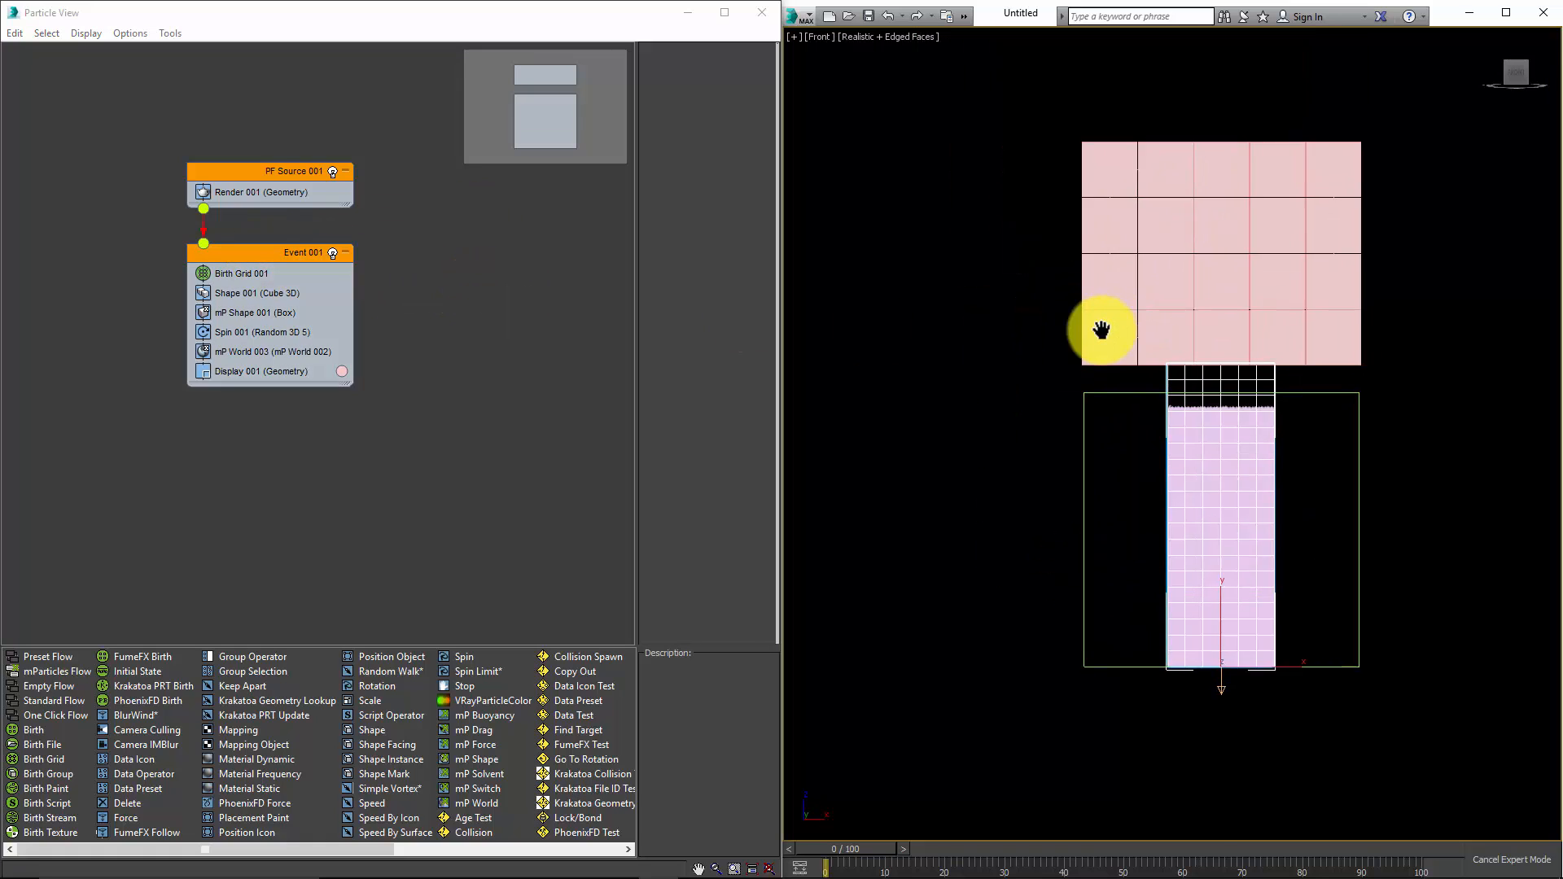
pyautogui.press('F4')
pyautogui.scroll(-3, 1254, 351)
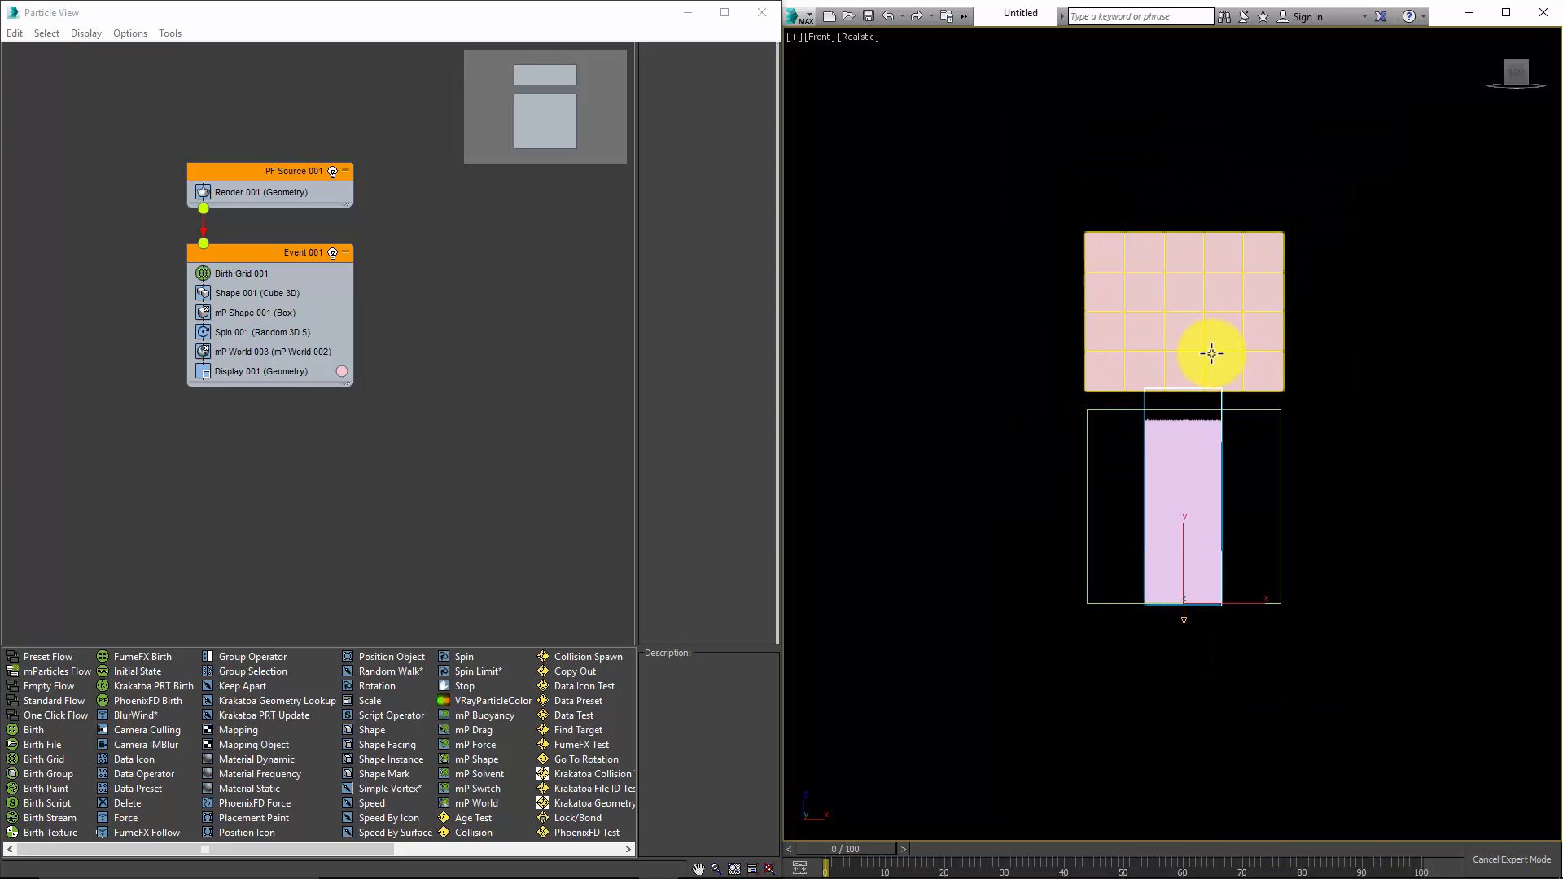
pyautogui.click(860, 38)
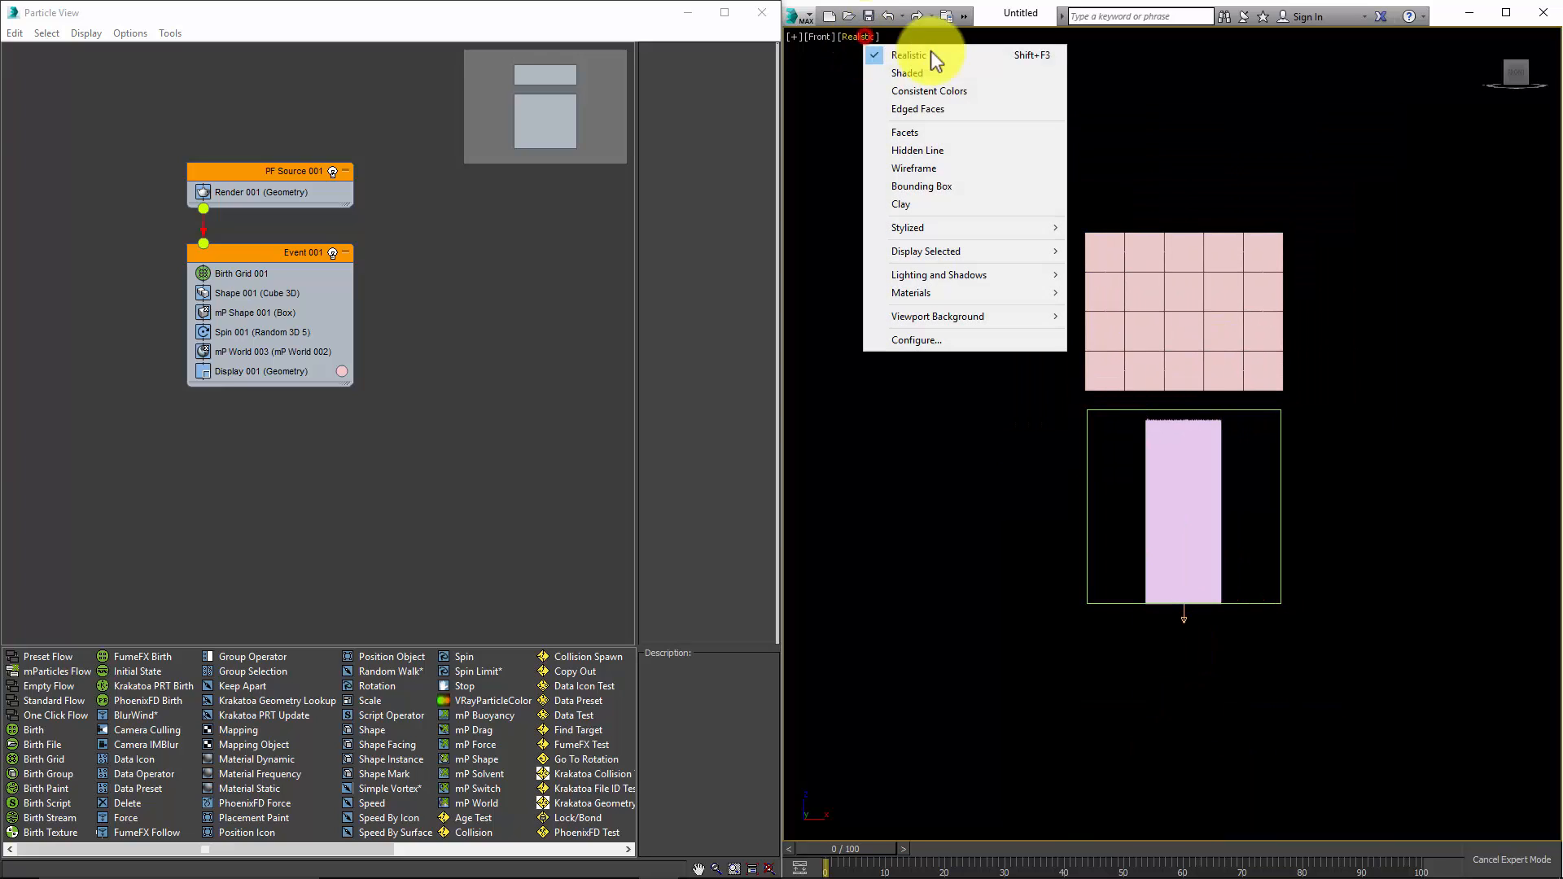
pyautogui.click(848, 70)
pyautogui.scroll(2, 1136, 288)
pyautogui.moveTo(1136, 288); pyautogui.dragTo(1119, 295, button='middle')
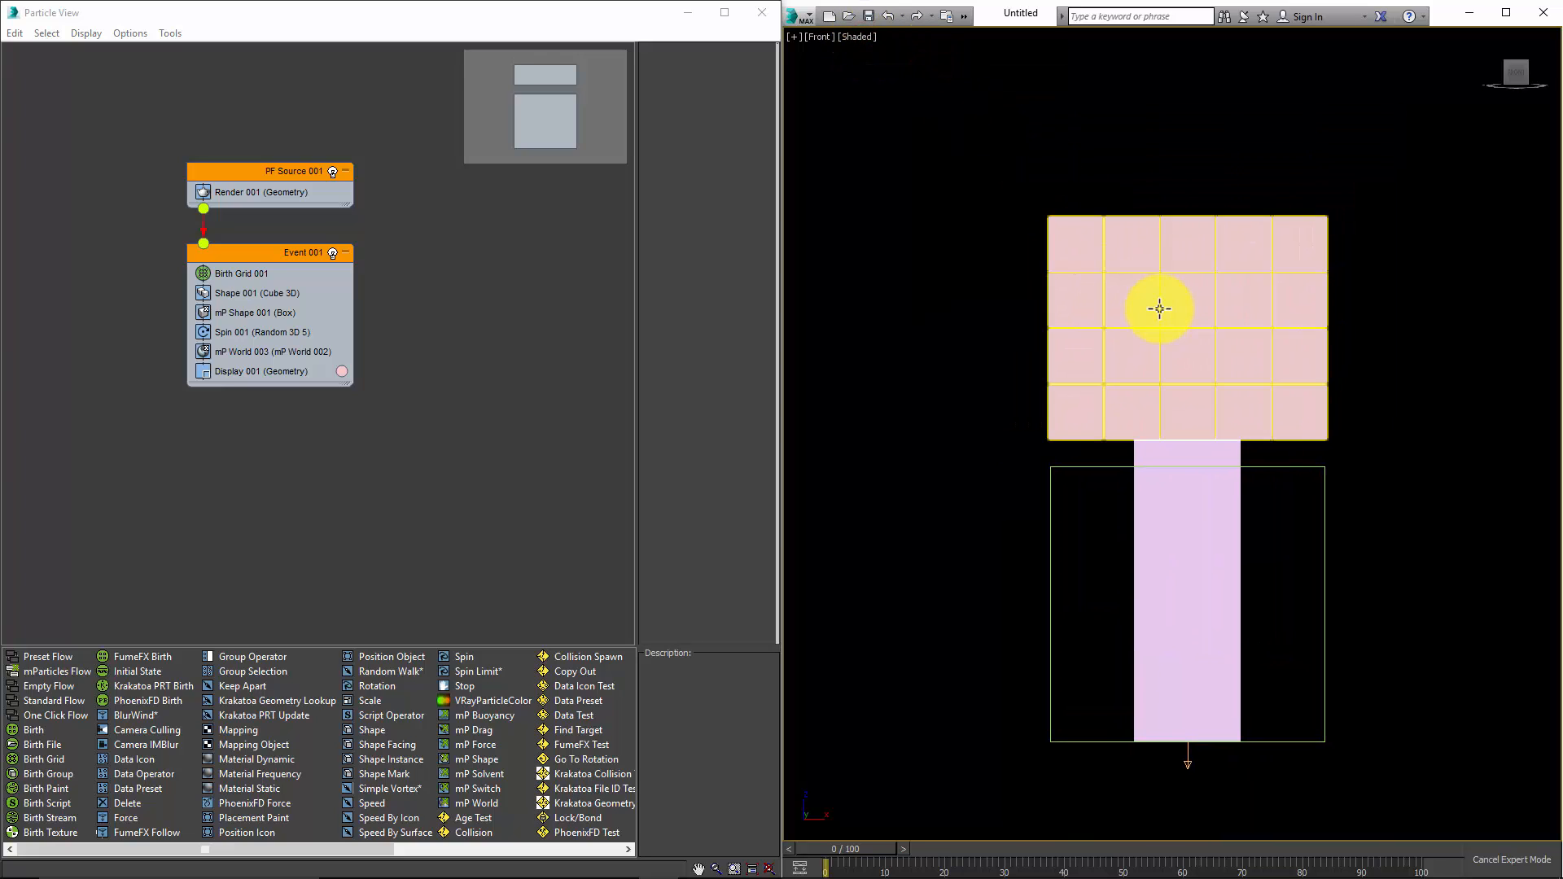
pyautogui.moveTo(1225, 340); pyautogui.dragTo(1162, 304, button='middle')
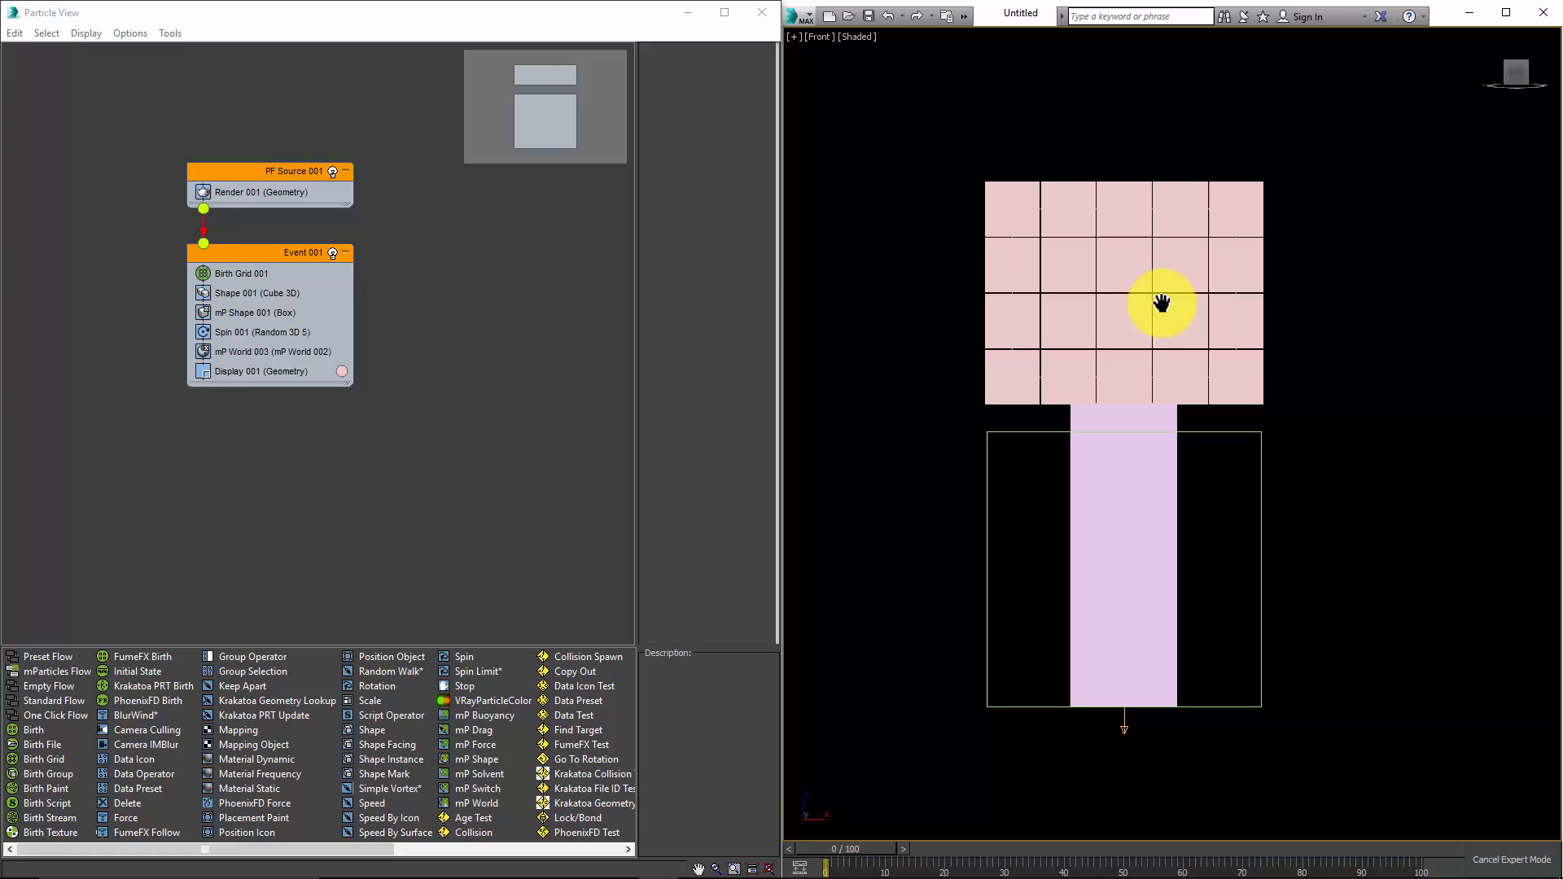
# Change the particle color of the Display 001 operator to pure blue.
pyautogui.click(341, 372)
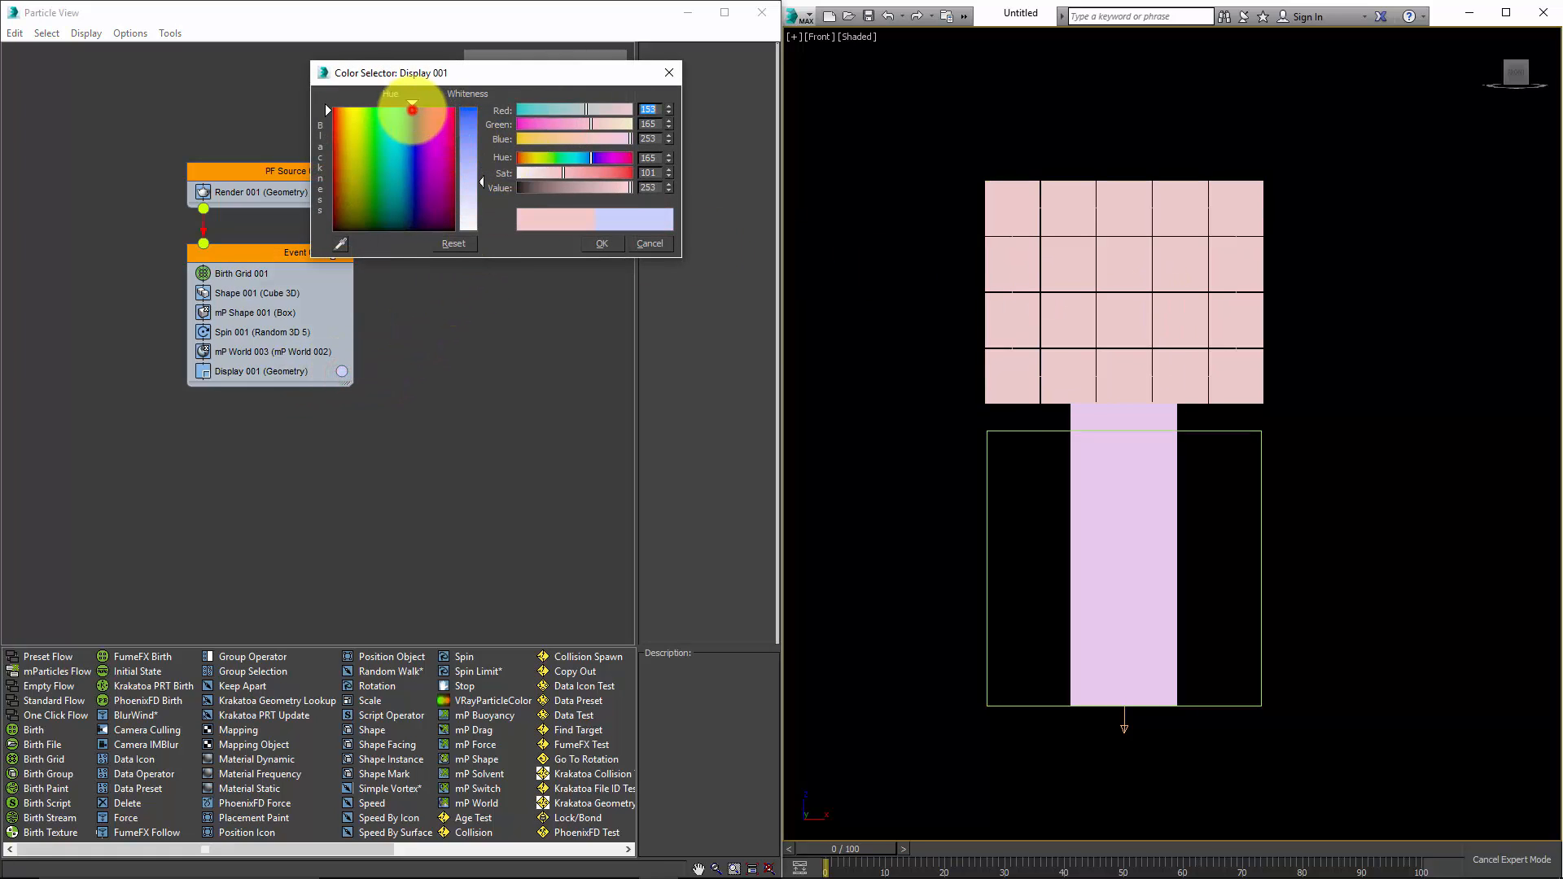
pyautogui.moveTo(471, 153); pyautogui.dragTo(492, 115)
pyautogui.moveTo(579, 187); pyautogui.dragTo(529, 191)
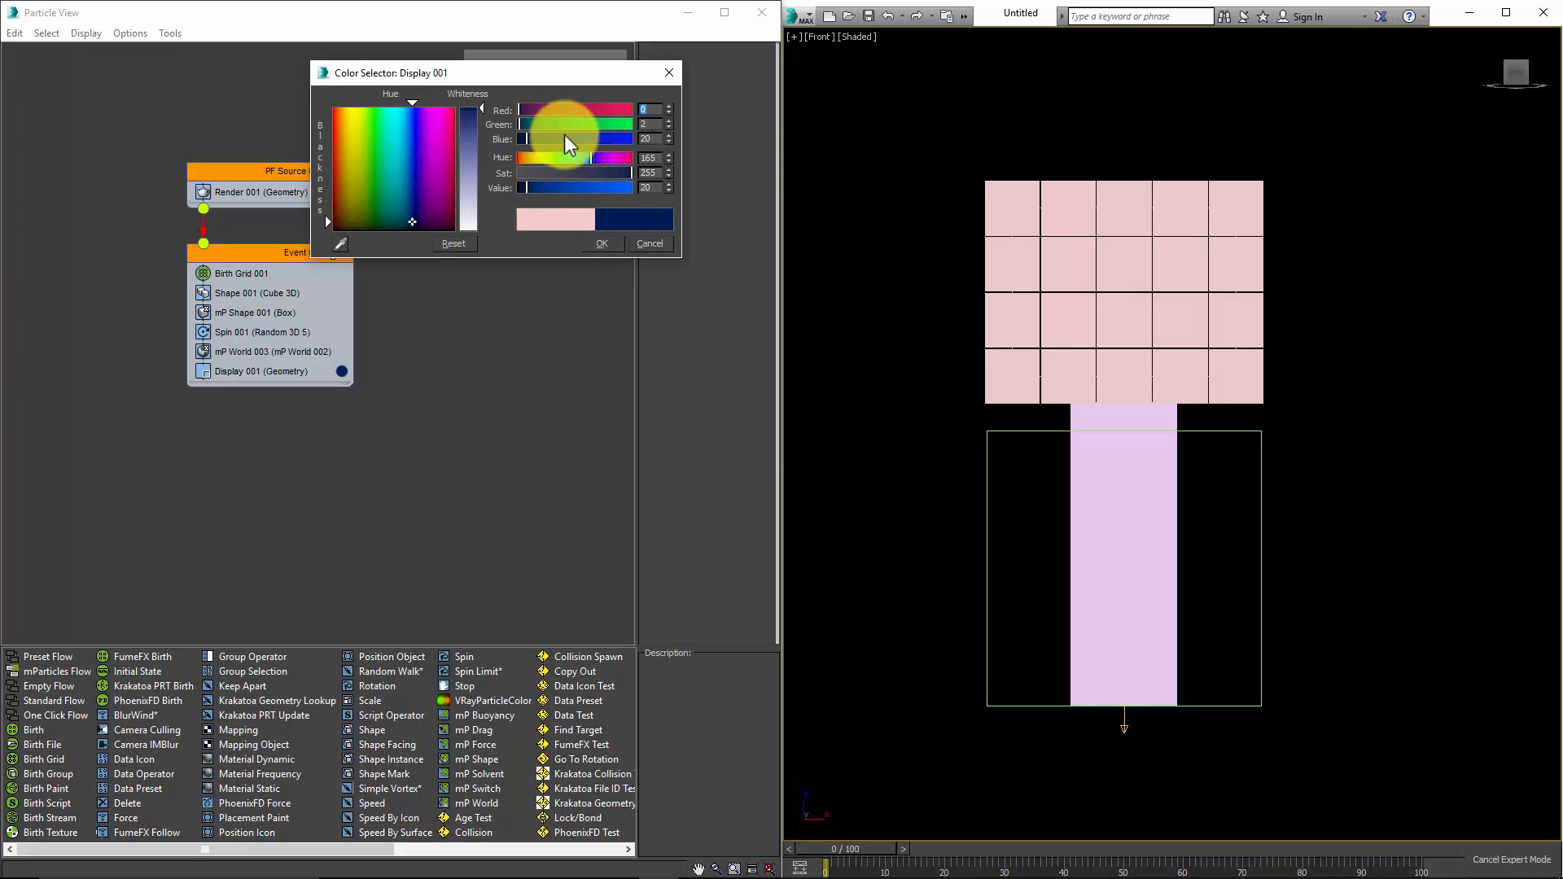
pyautogui.moveTo(564, 138); pyautogui.dragTo(635, 140)
pyautogui.click(604, 244)
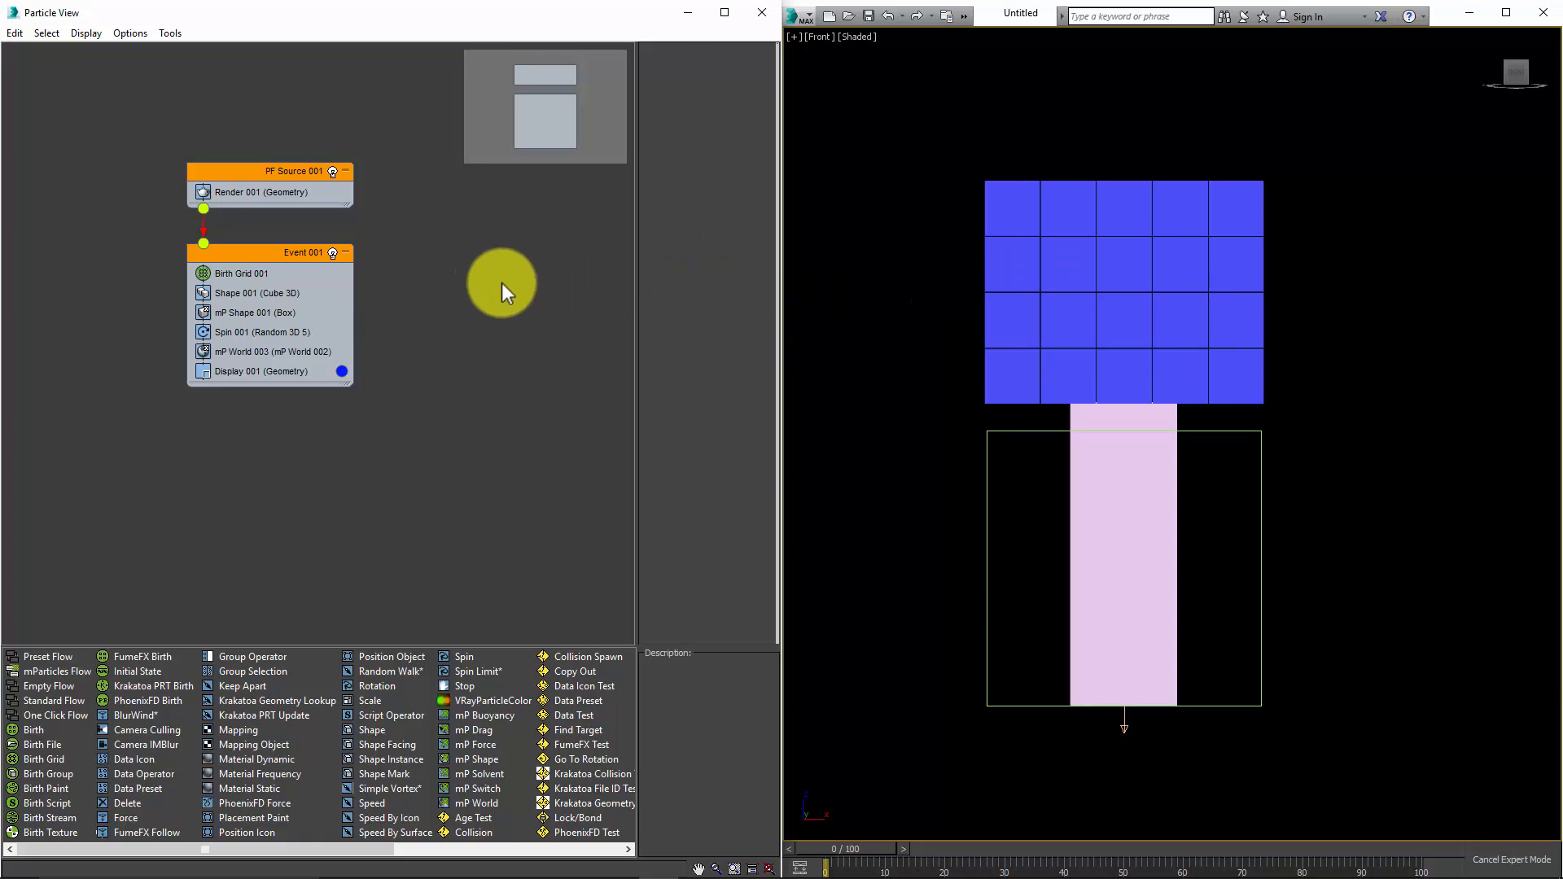
# Open the Birth Grid 001 operator's parameters and switch the Front view to wireframe display.
pyautogui.scroll(3, 1008, 314)
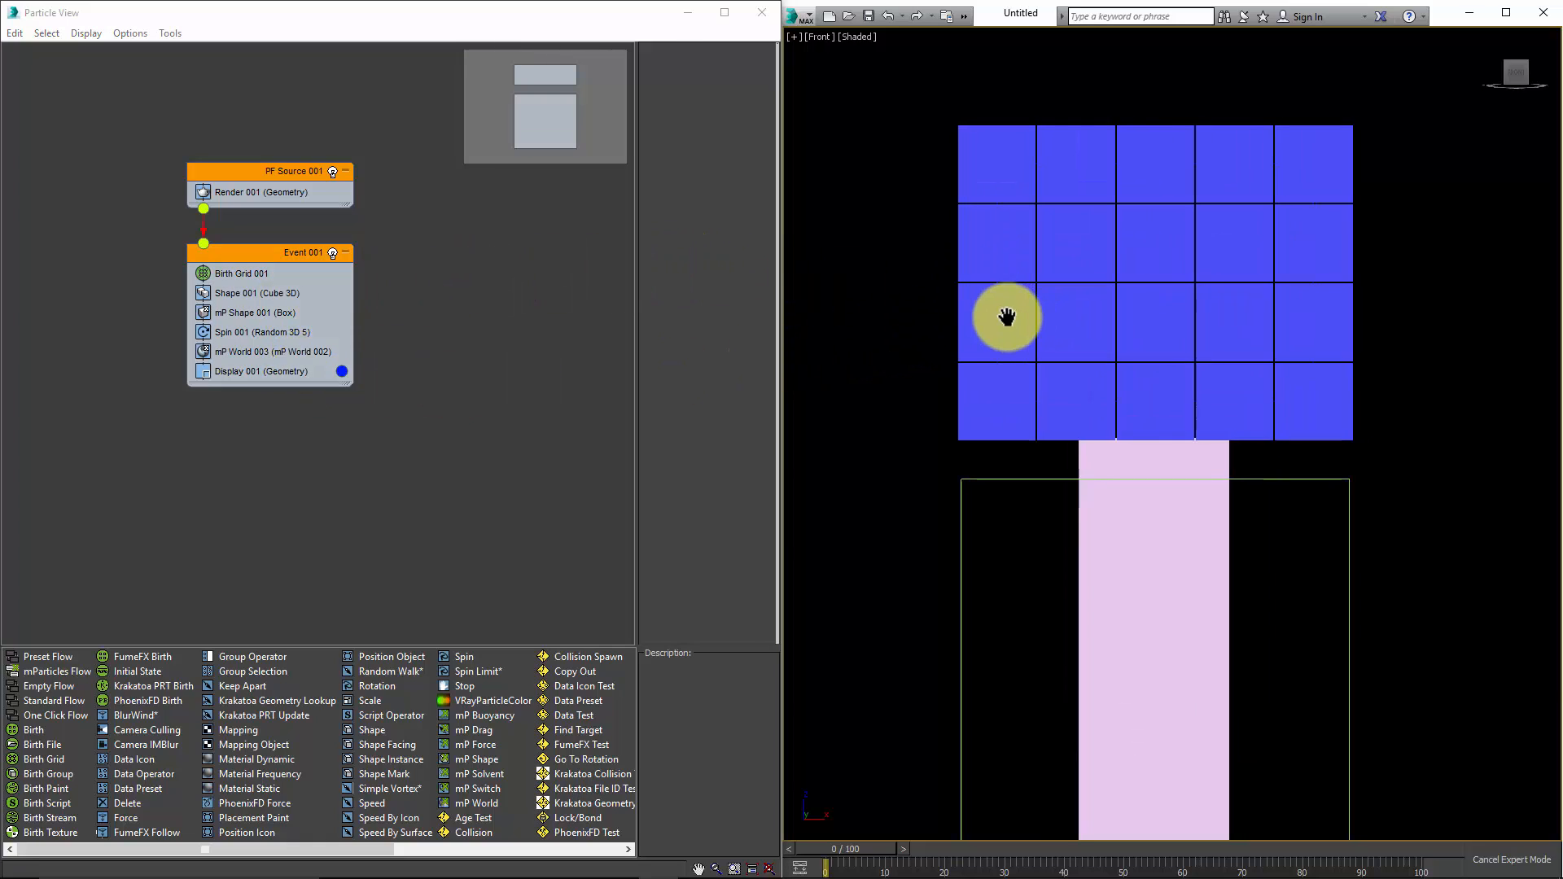
pyautogui.click(234, 274)
pyautogui.scroll(-3, 931, 279)
pyautogui.press('F3')
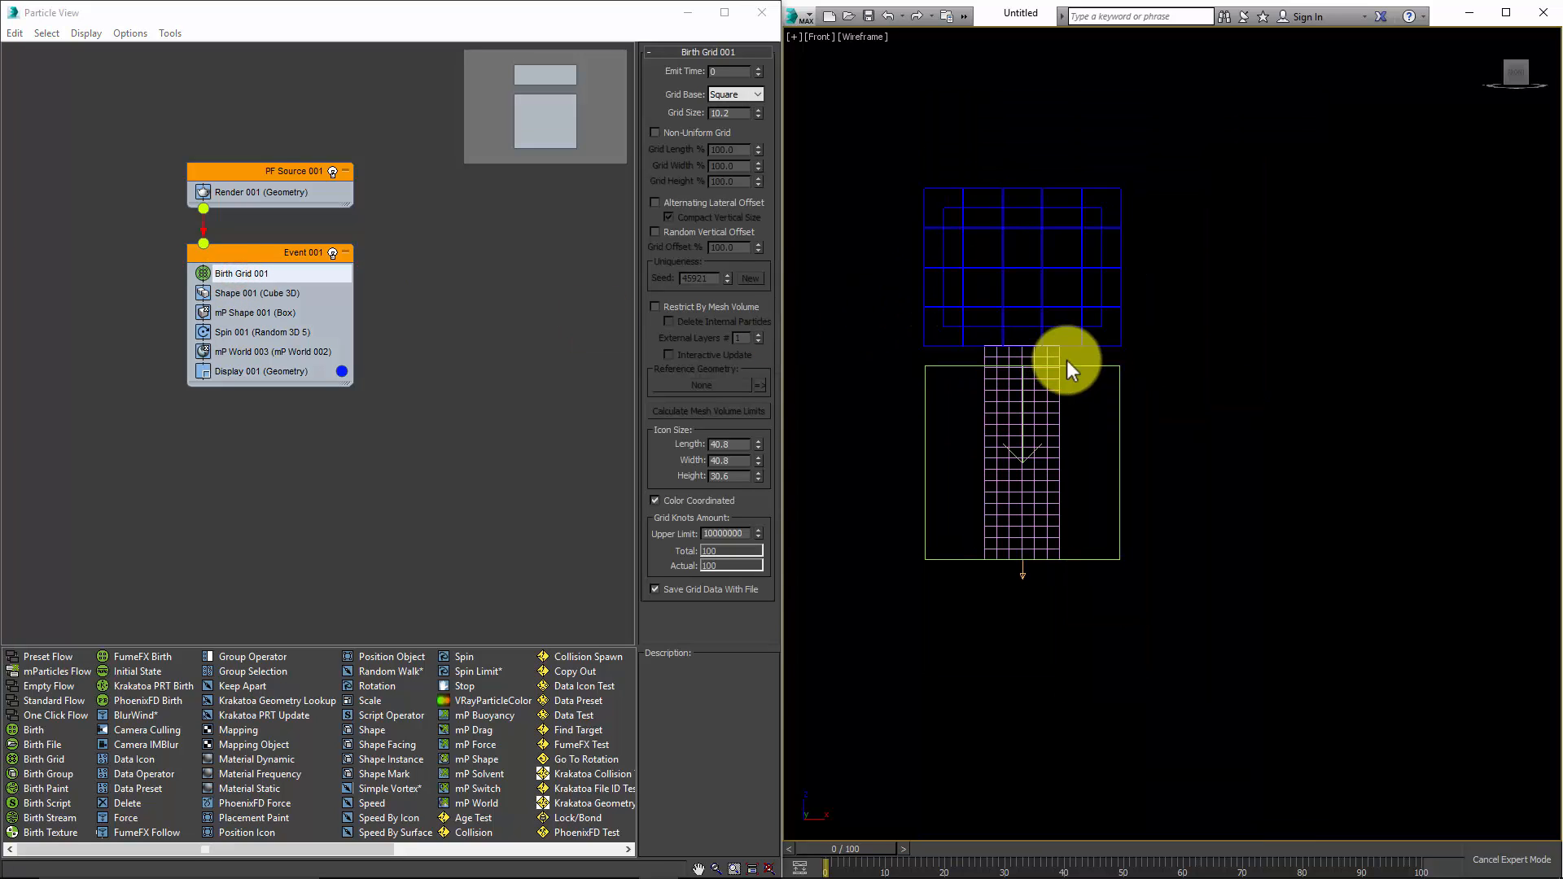
# Move the Birth Grid icon straight down in the Front view so its base sits near the bottom of the segmented box.
pyautogui.scroll(3, 1068, 200)
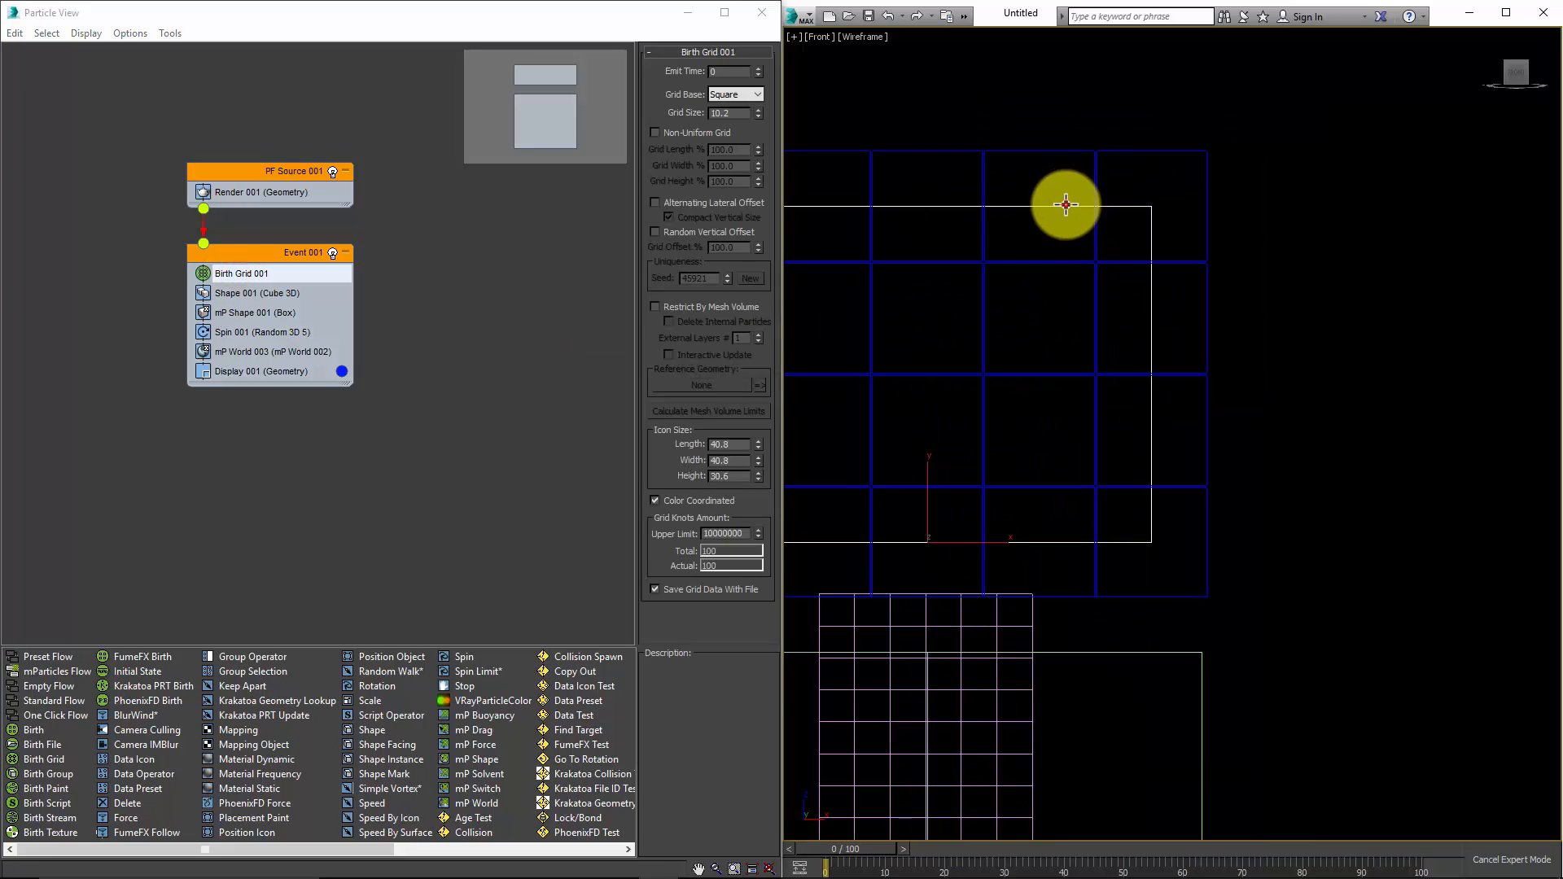
pyautogui.scroll(-3, 1066, 204)
pyautogui.moveTo(1066, 204); pyautogui.dragTo(1053, 280, button='middle')
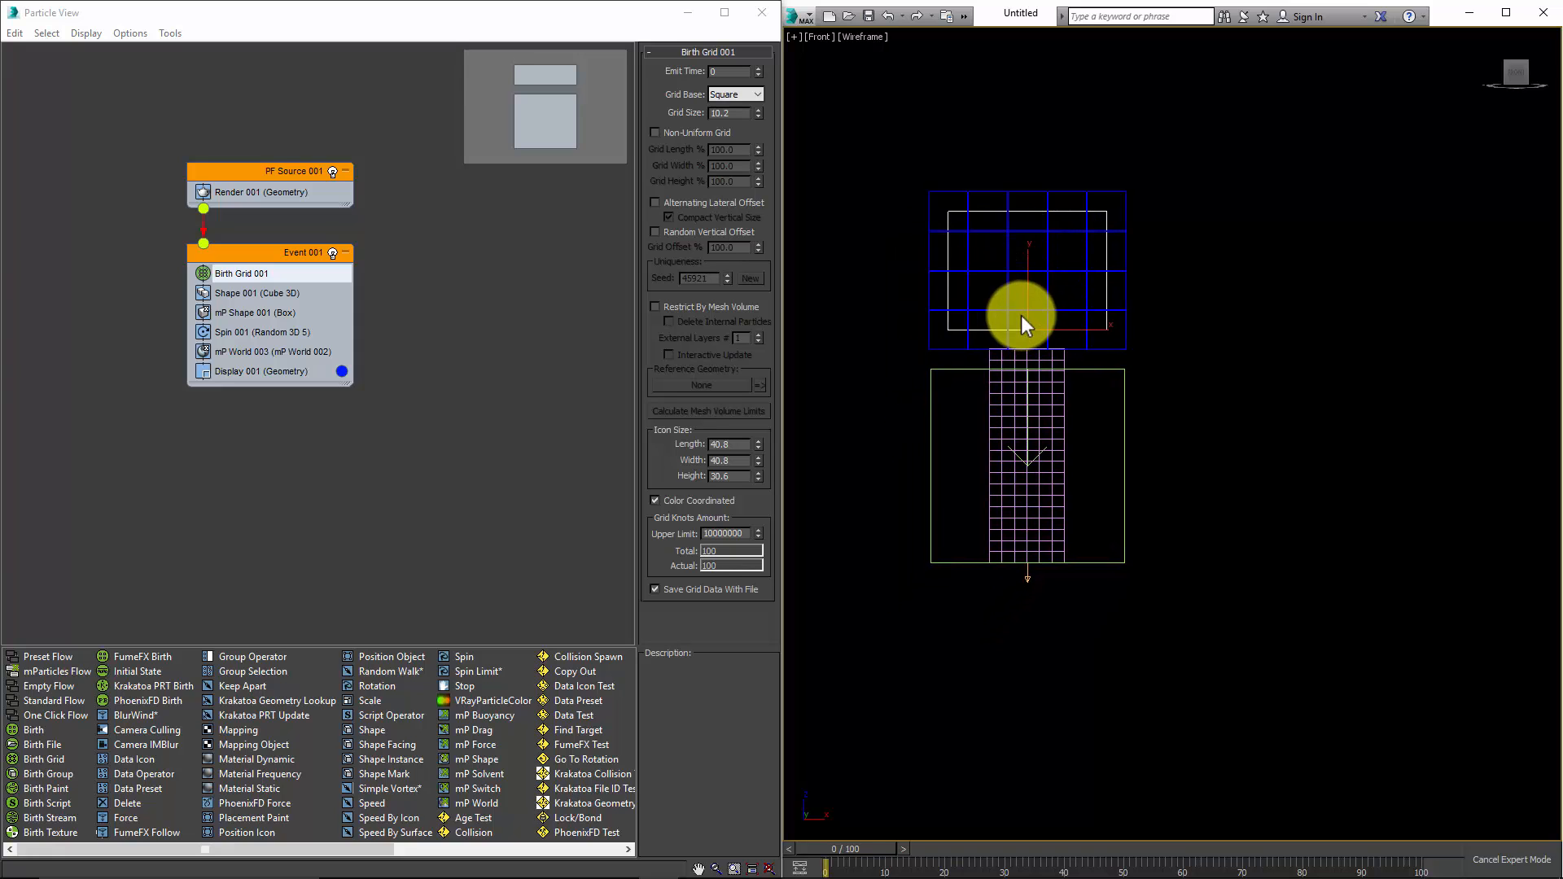
pyautogui.press('w')
pyautogui.scroll(3, 1017, 321)
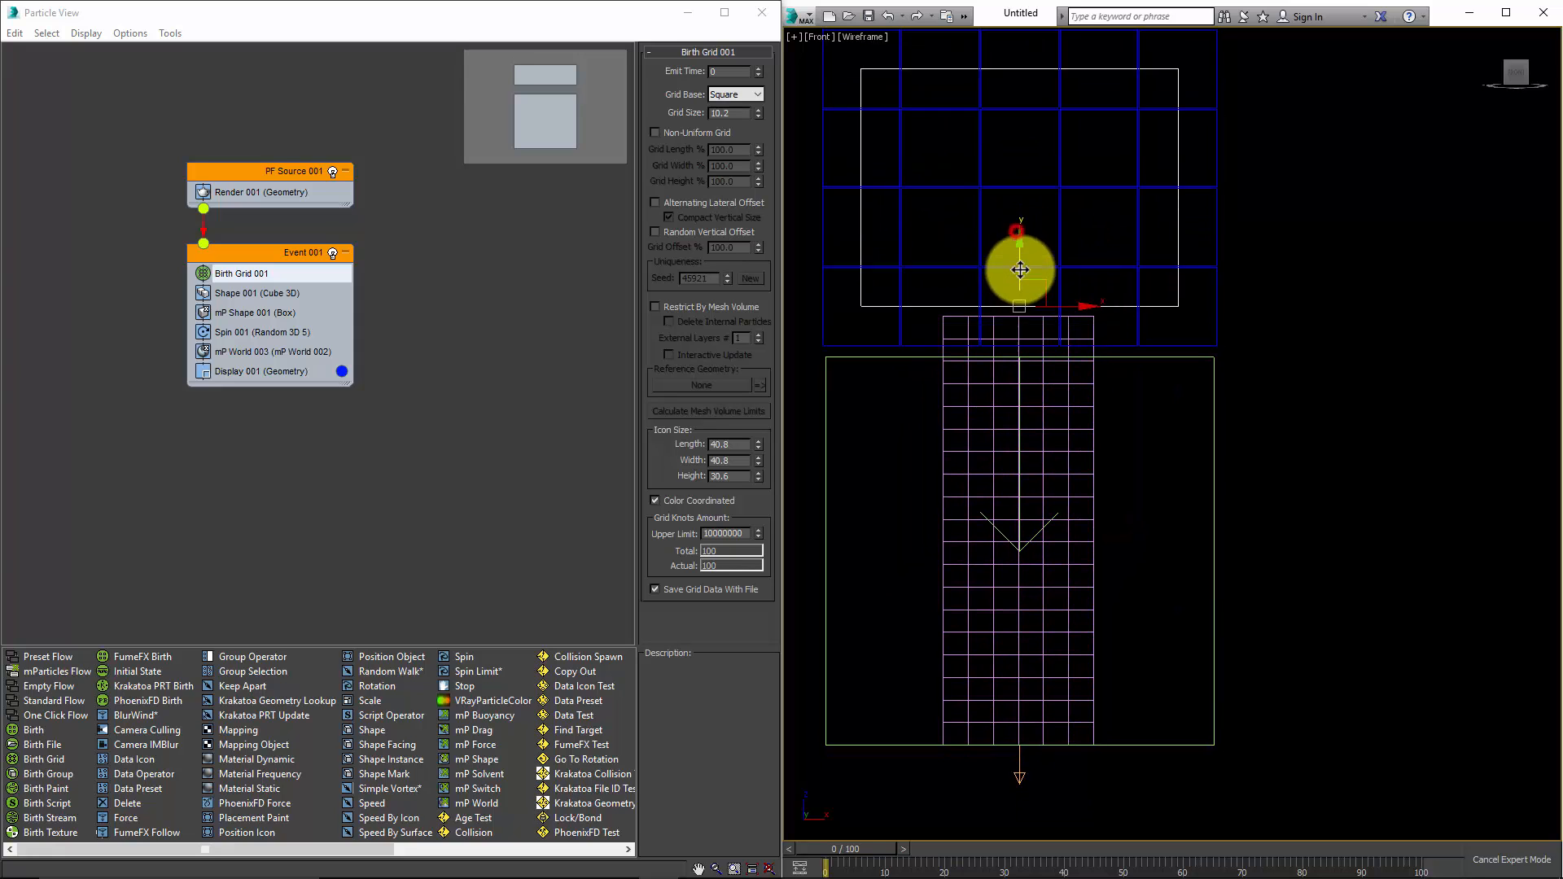
pyautogui.moveTo(1020, 269); pyautogui.dragTo(1008, 676)
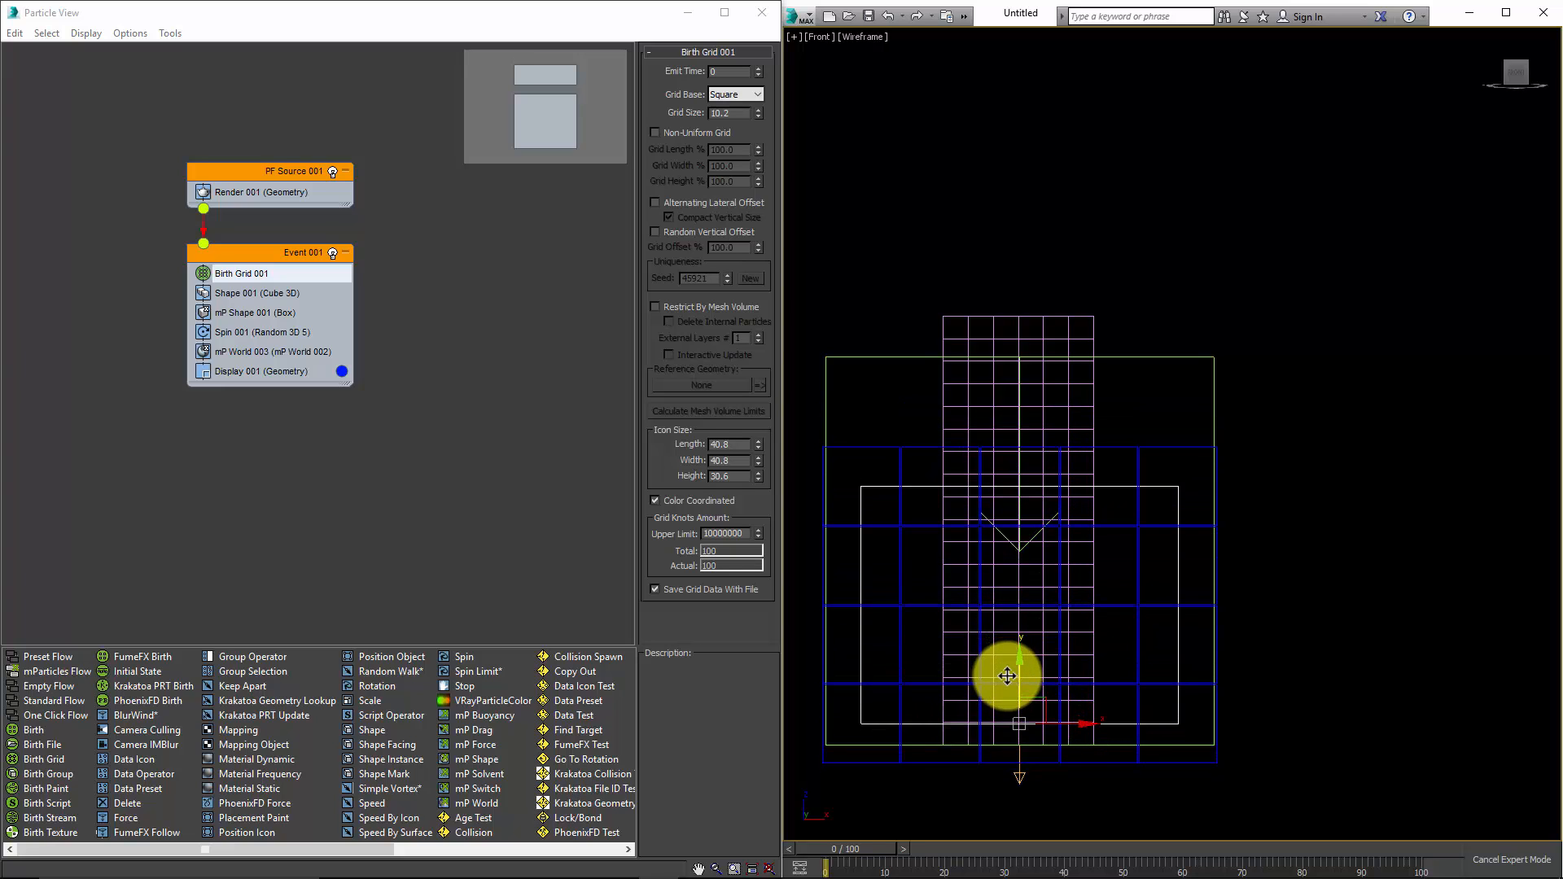
pyautogui.scroll(4, 1058, 338)
pyautogui.moveTo(1002, 559); pyautogui.dragTo(1071, 350, button='middle')
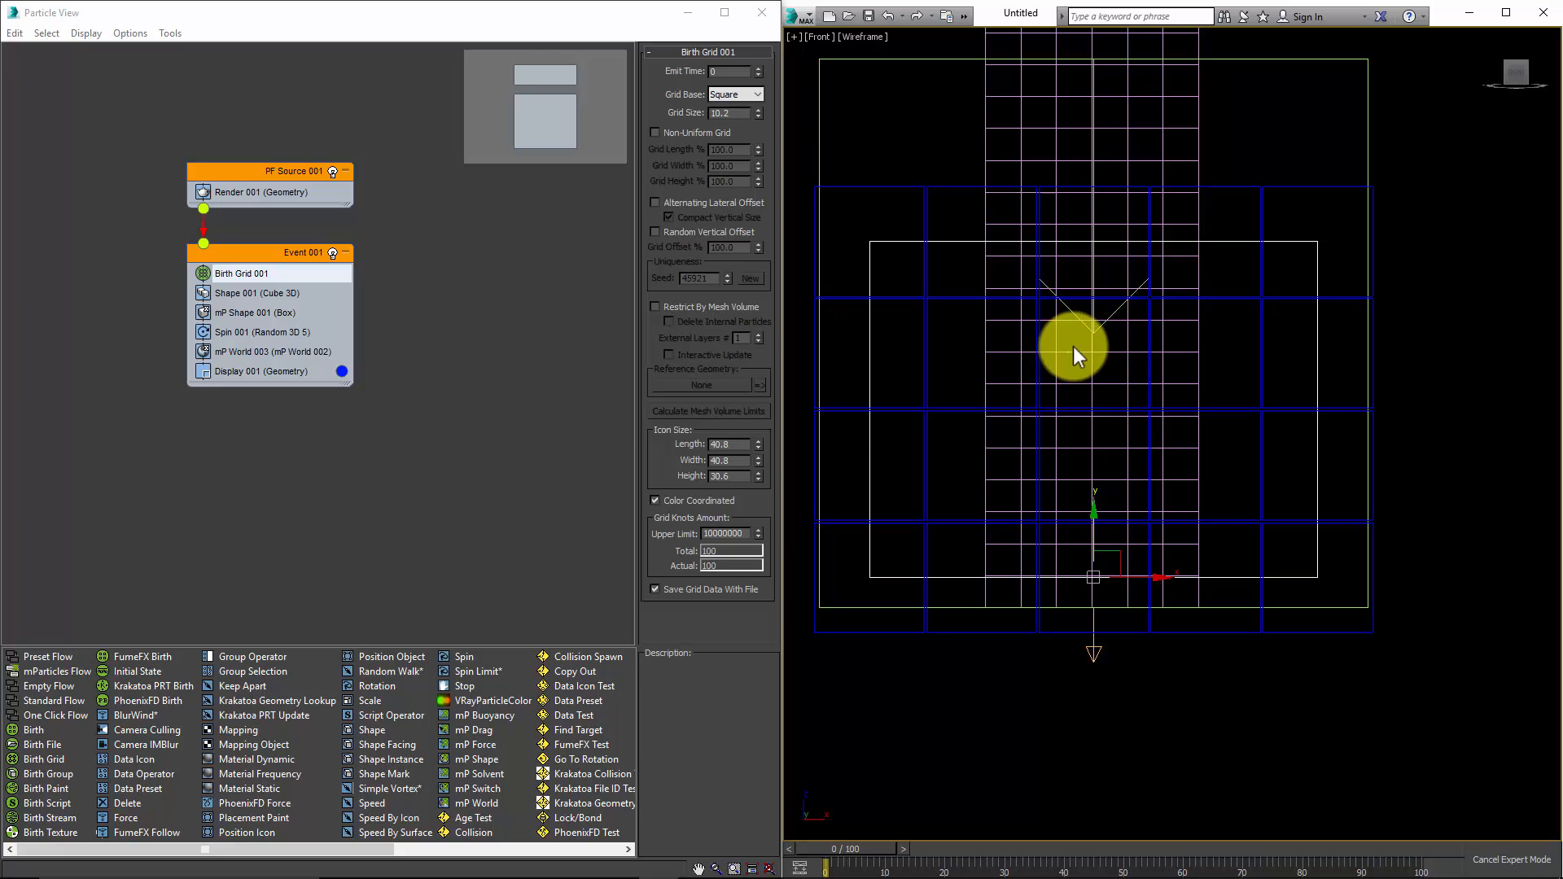
# Reduce the cube size of the Shape 001 operator to 1.8.
pyautogui.click(254, 312)
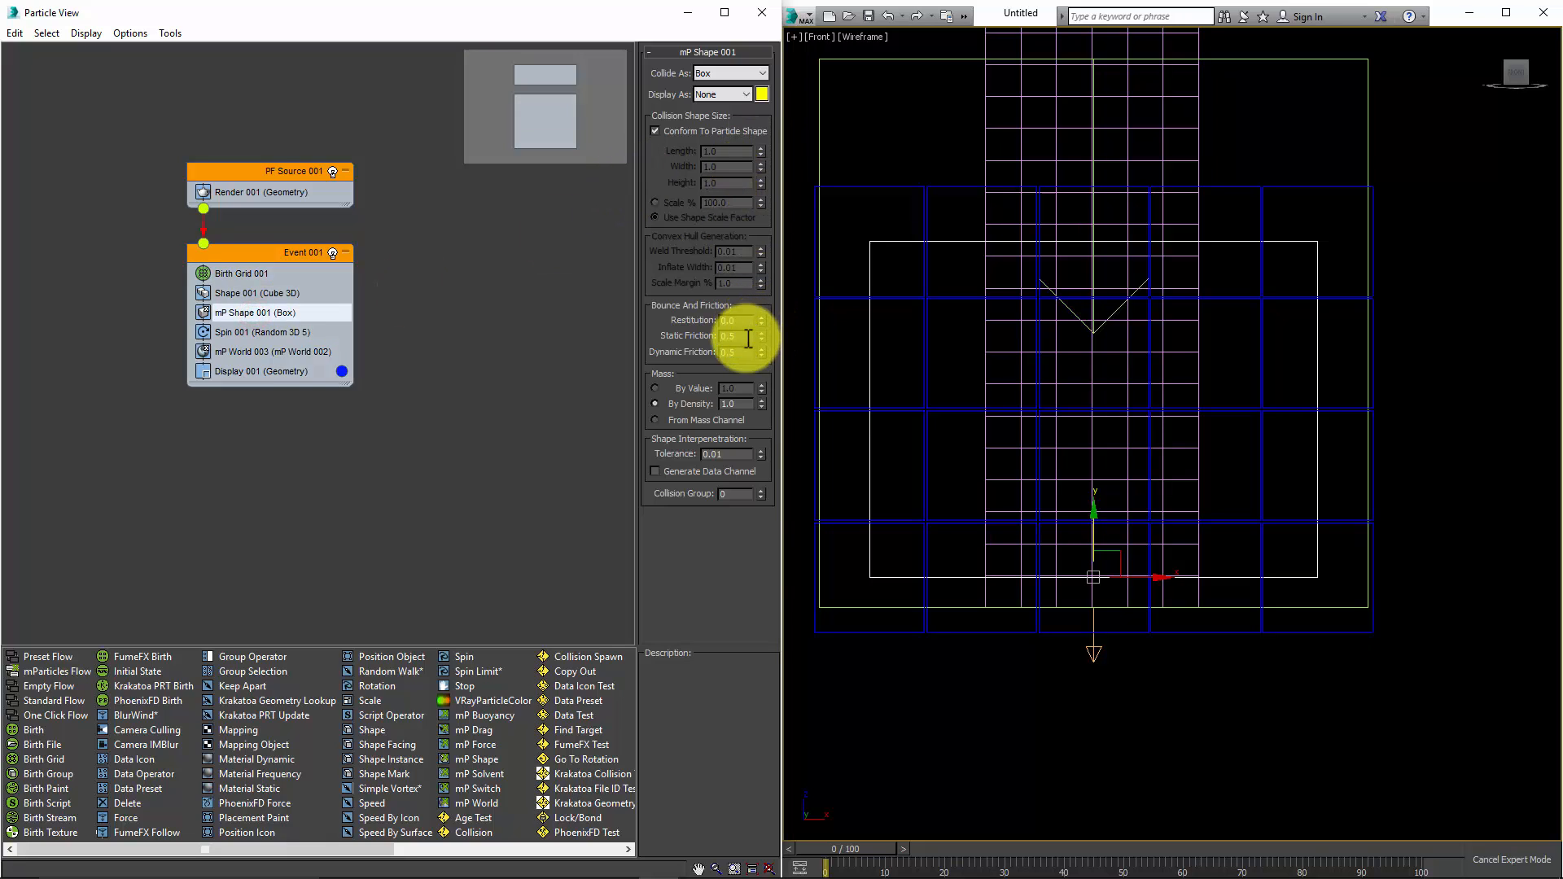
pyautogui.click(238, 294)
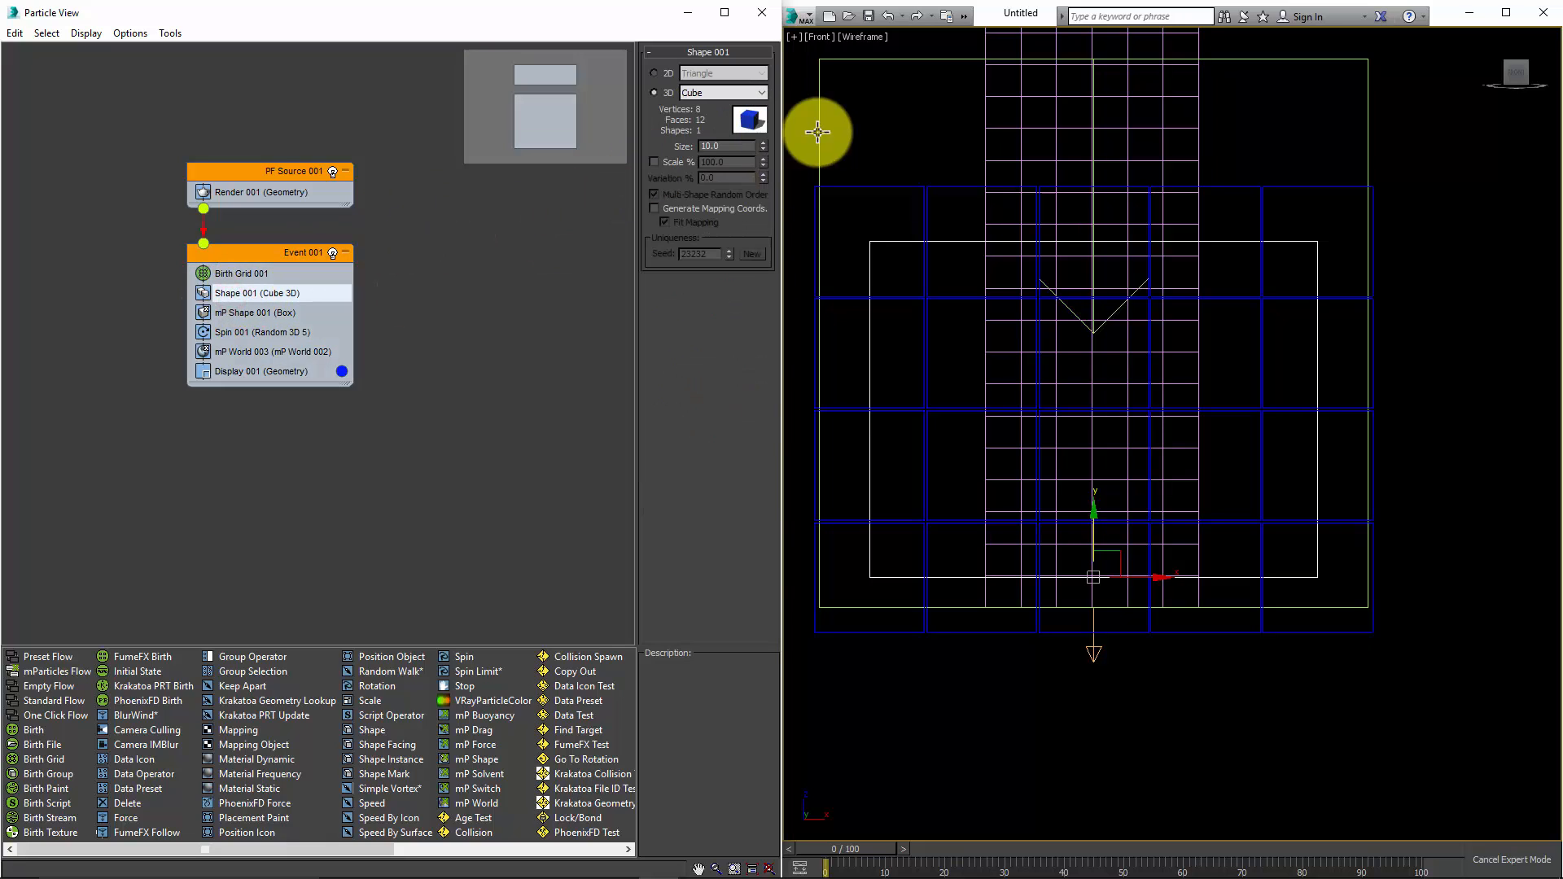
pyautogui.moveTo(764, 150); pyautogui.dragTo(765, 208)
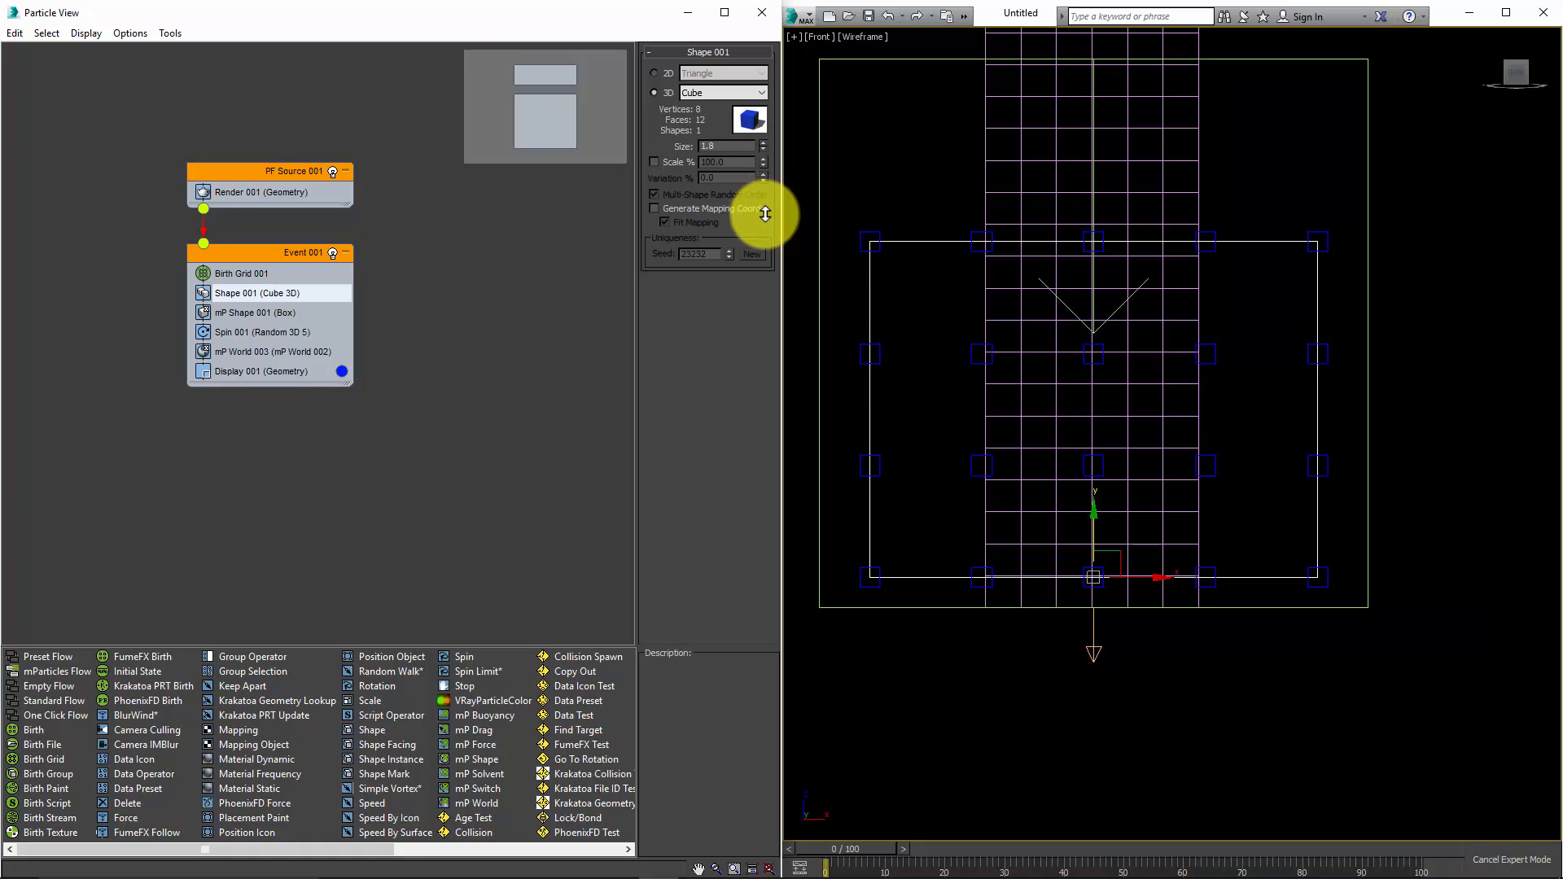
# Set the Birth Grid 001 icon height to 52.938 and its grid size to 5.
pyautogui.click(233, 274)
pyautogui.scroll(-2, 852, 344)
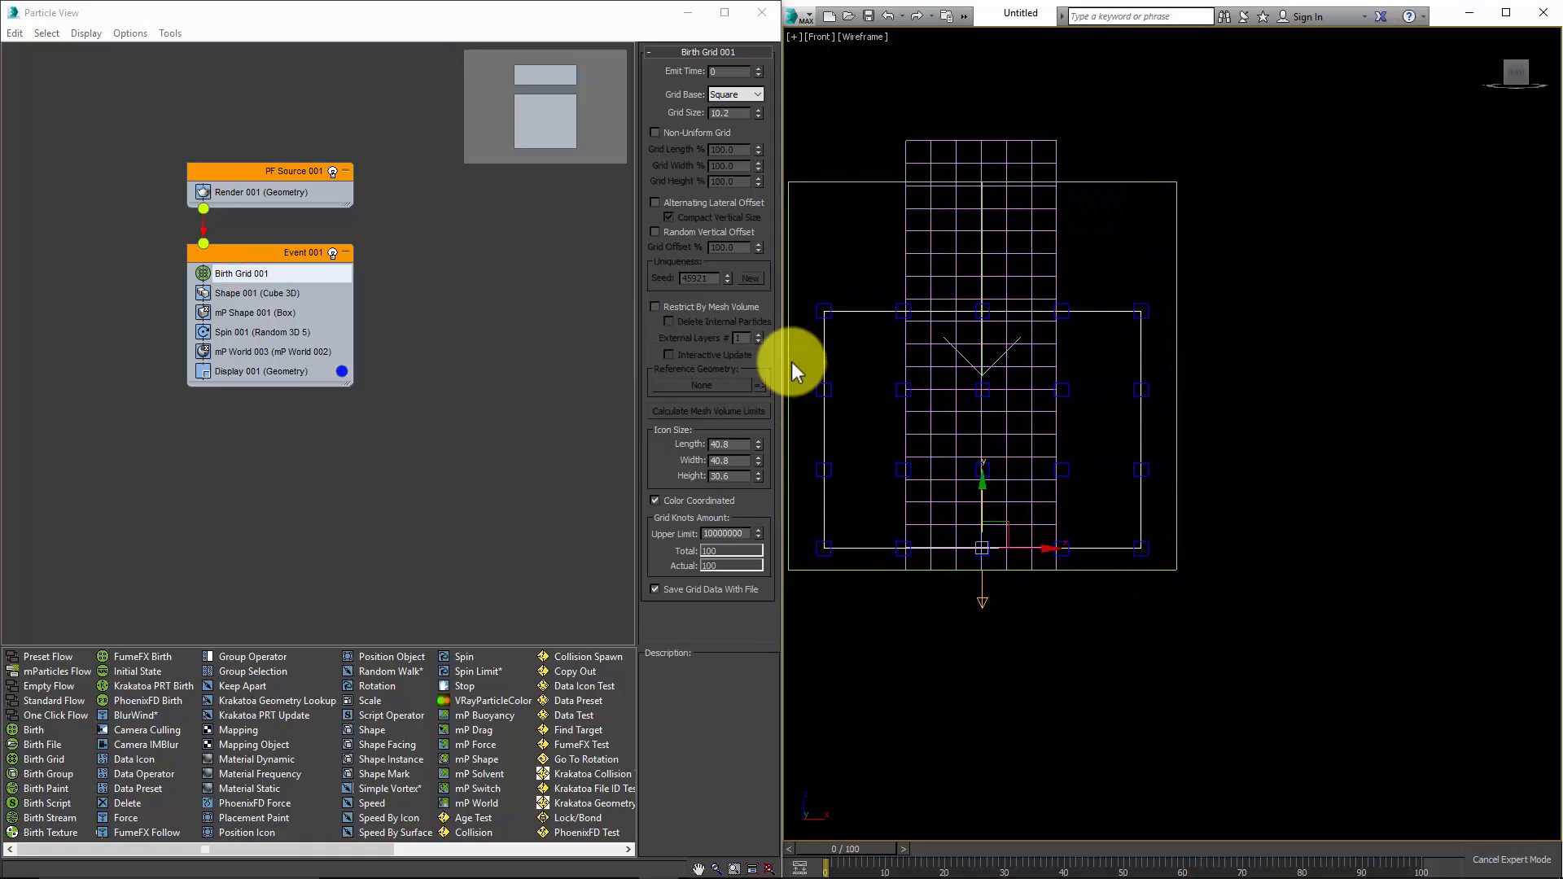
pyautogui.moveTo(759, 476); pyautogui.dragTo(768, 413)
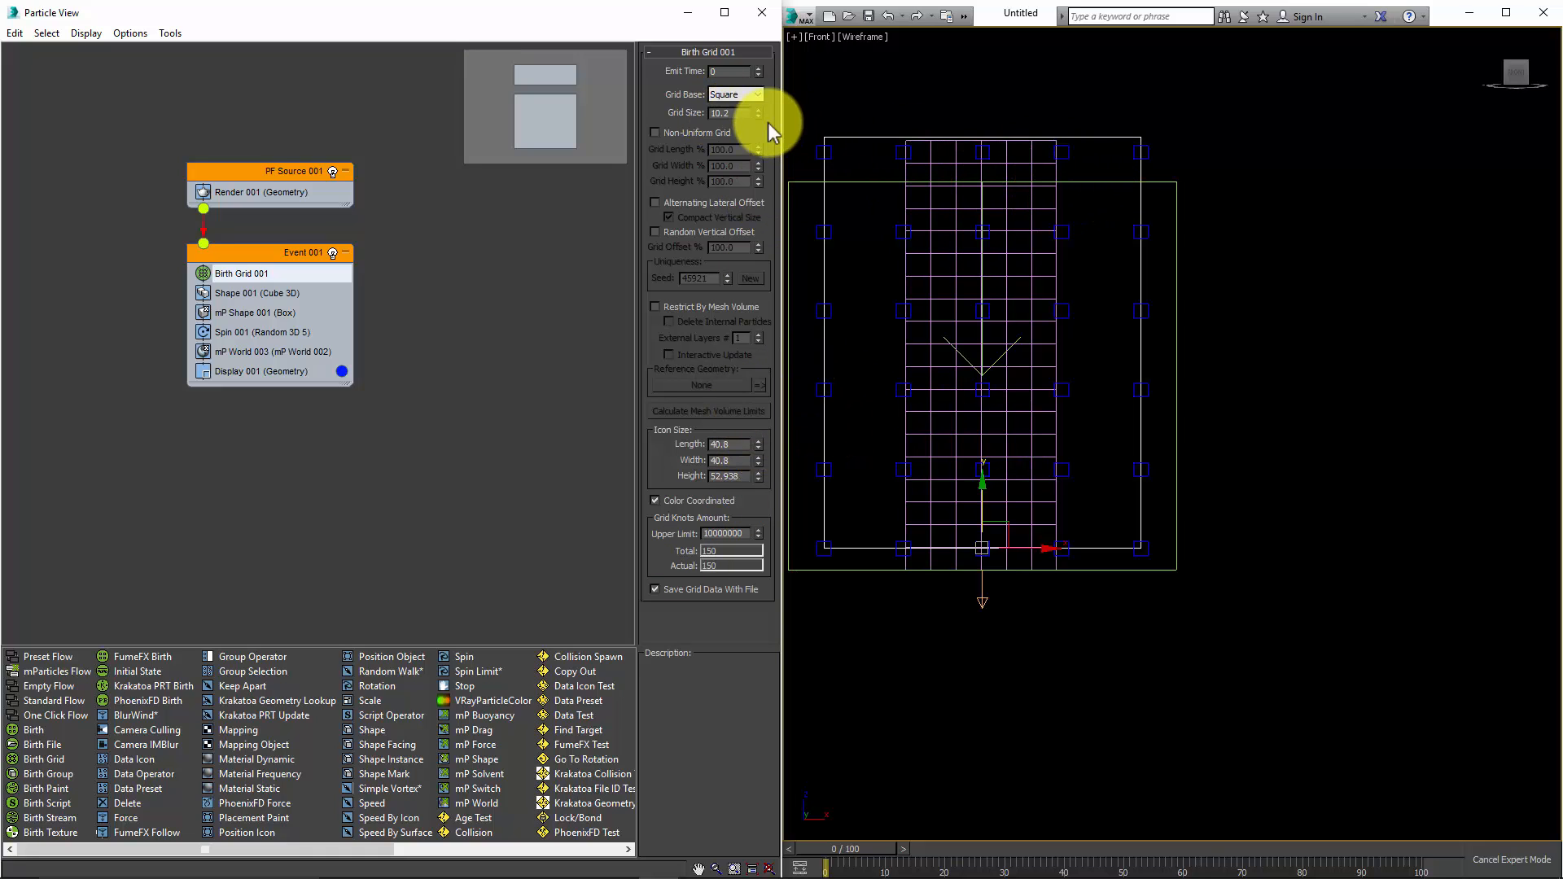
pyautogui.moveTo(761, 115); pyautogui.dragTo(757, 157)
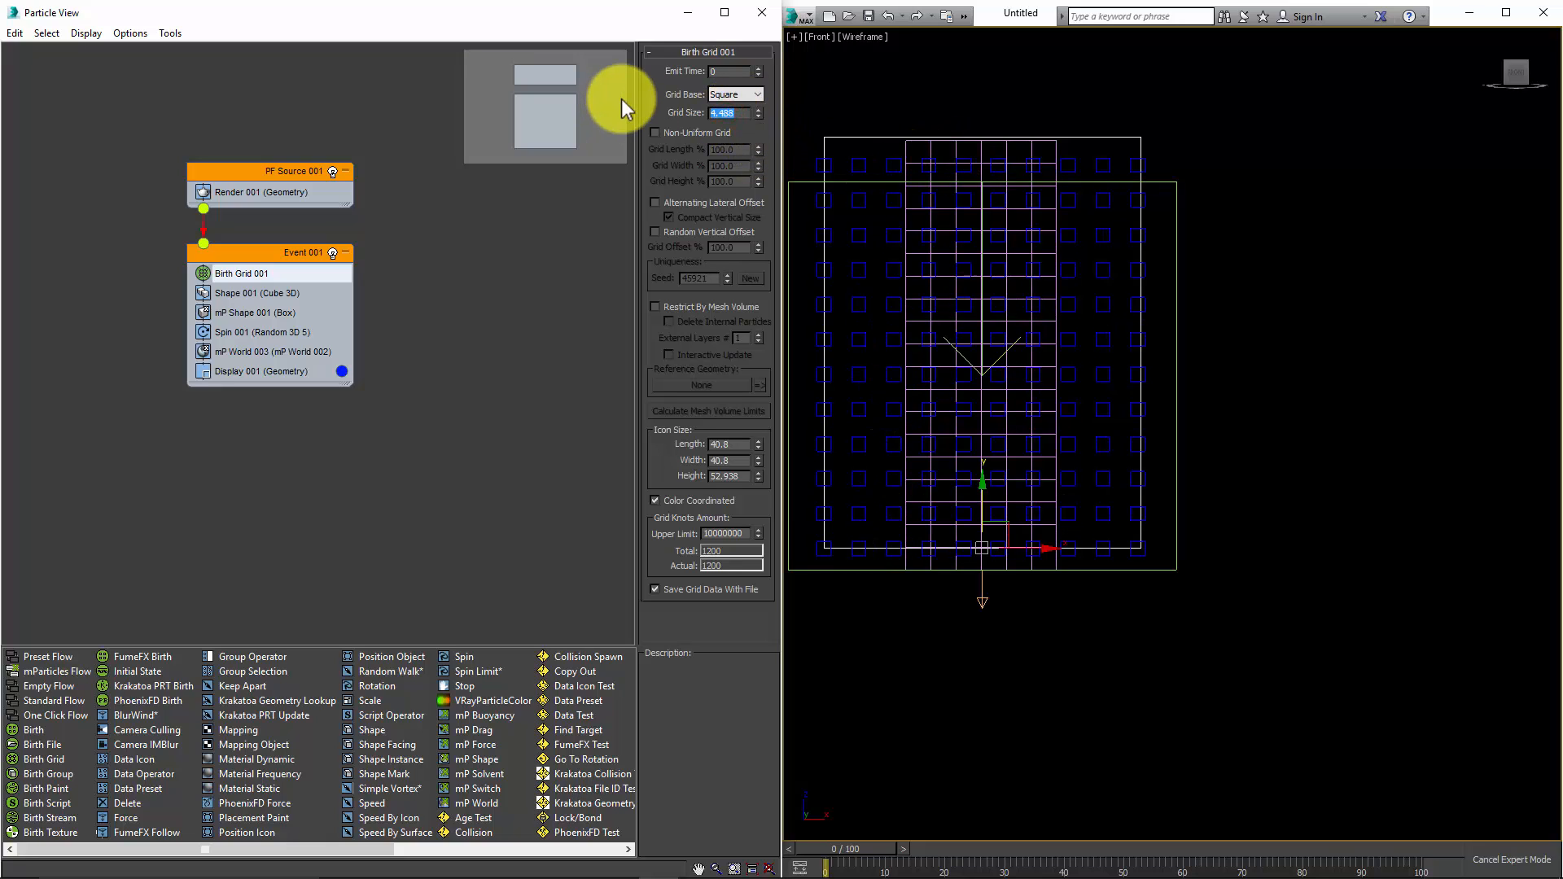
pyautogui.write('5')
pyautogui.press('Return')
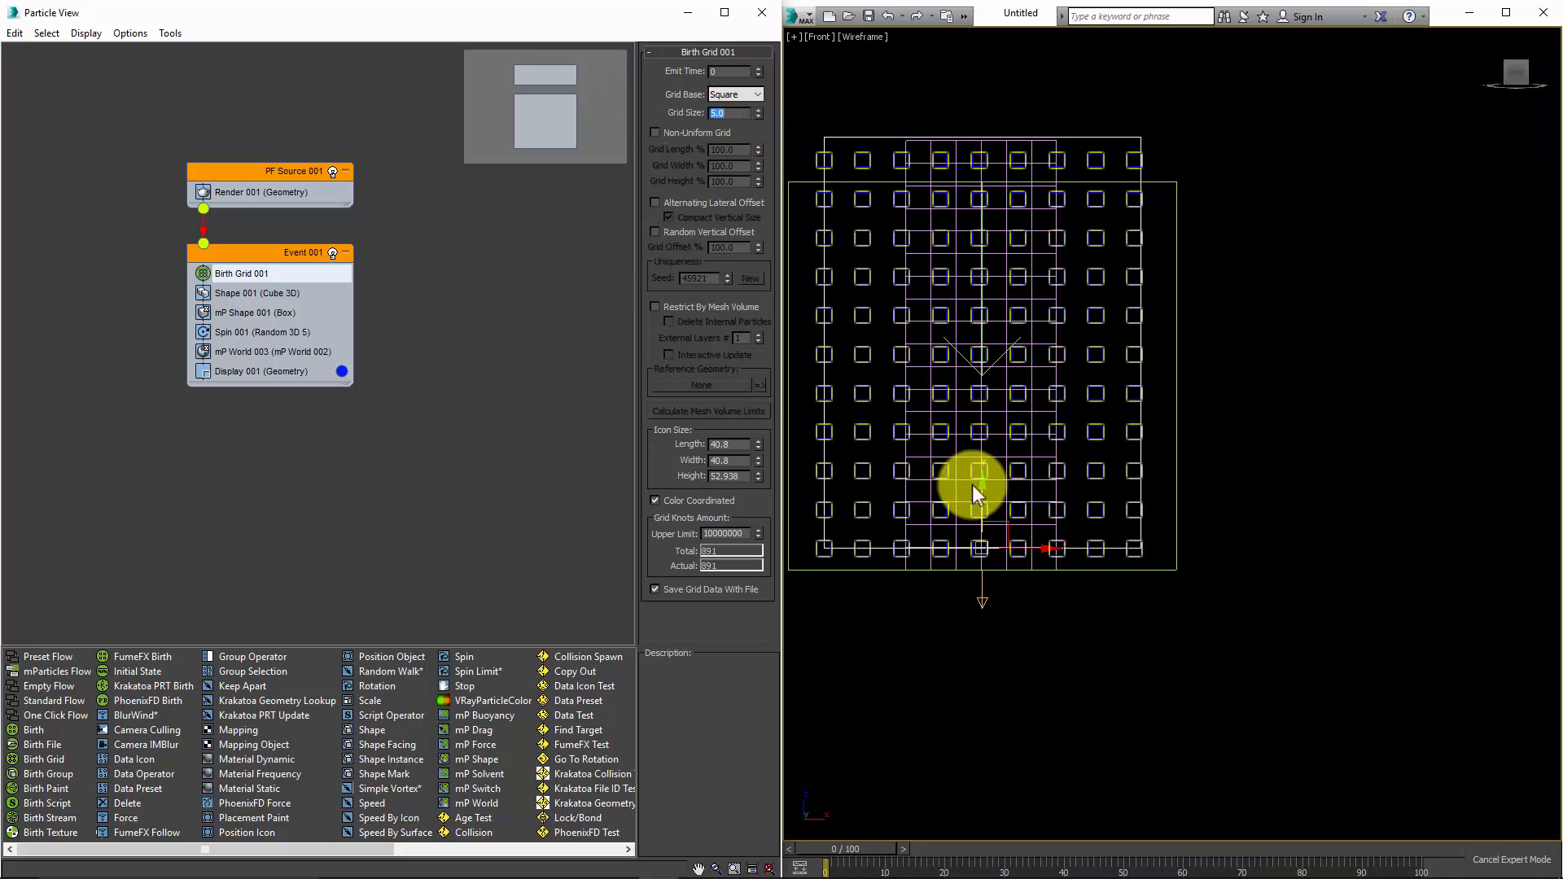
# Nudge the Birth Grid icon slightly downward in the Front view toward the base of the box.
pyautogui.scroll(3, 969, 481)
pyautogui.scroll(-3, 978, 531)
pyautogui.scroll(3, 978, 531)
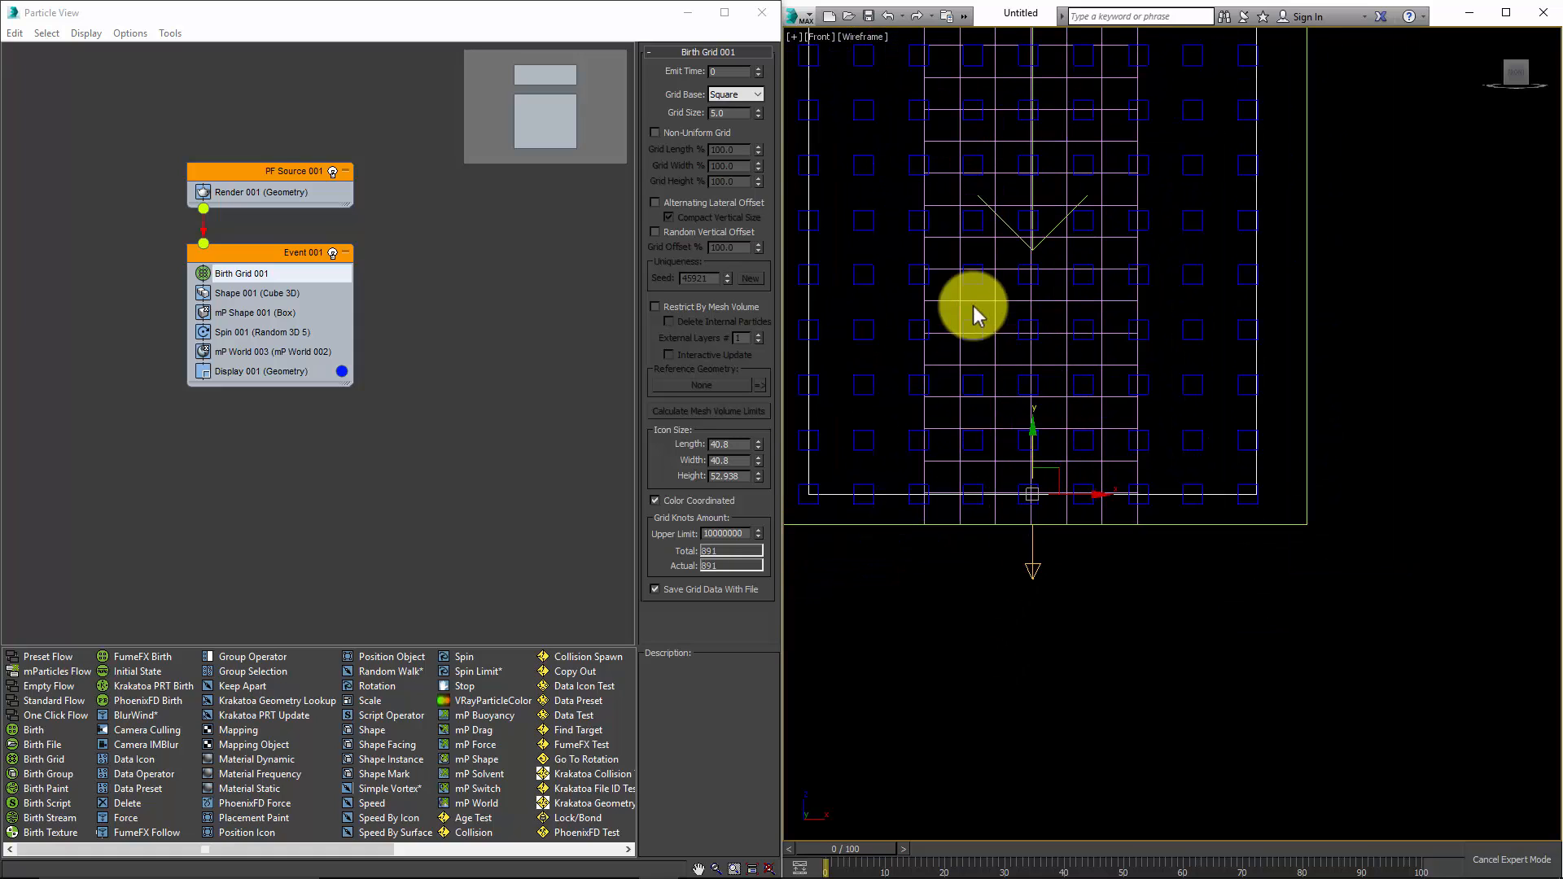
pyautogui.scroll(-3, 917, 232)
pyautogui.scroll(3, 979, 329)
pyautogui.click(902, 262)
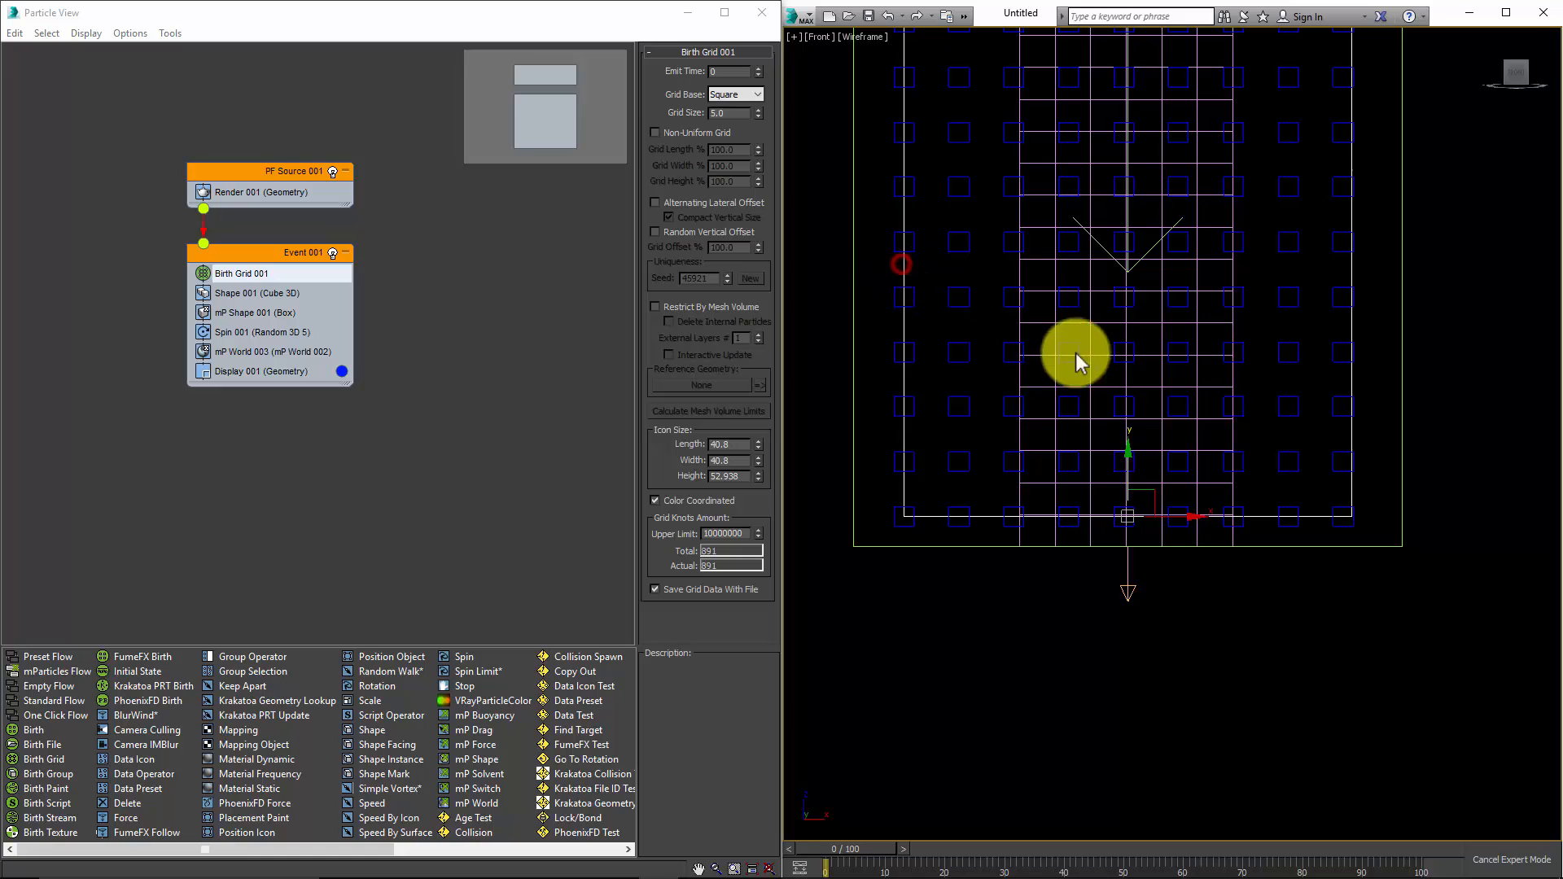
pyautogui.scroll(-2, 1084, 347)
pyautogui.moveTo(1089, 376); pyautogui.dragTo(1137, 317, button='middle')
pyautogui.scroll(2, 1085, 396)
pyautogui.scroll(4, 1122, 411)
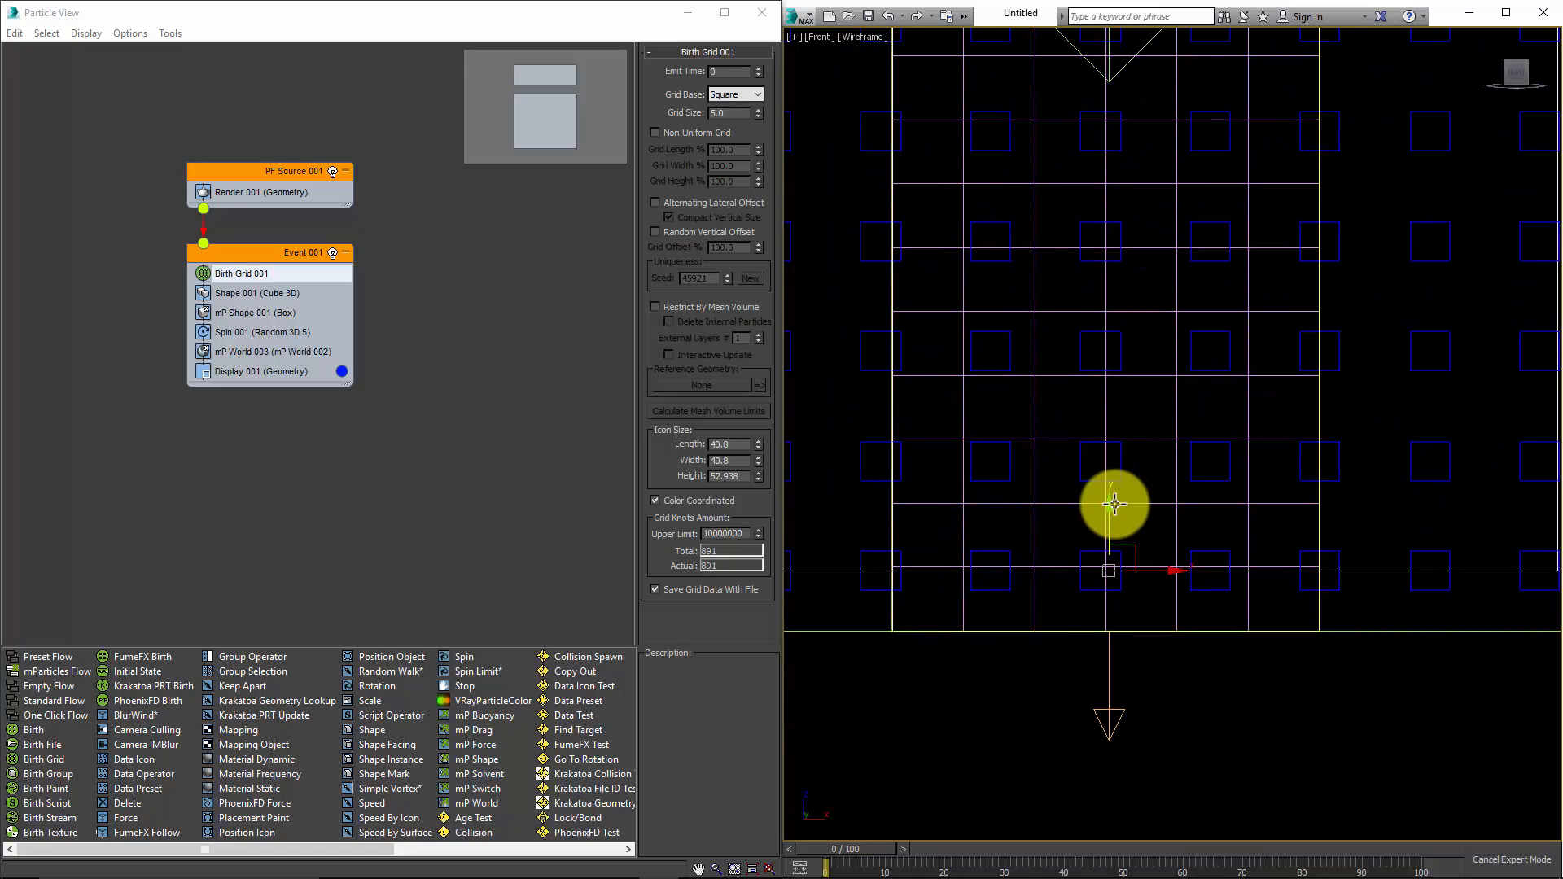
pyautogui.moveTo(1110, 524); pyautogui.dragTo(1111, 548)
pyautogui.scroll(-5, 1116, 530)
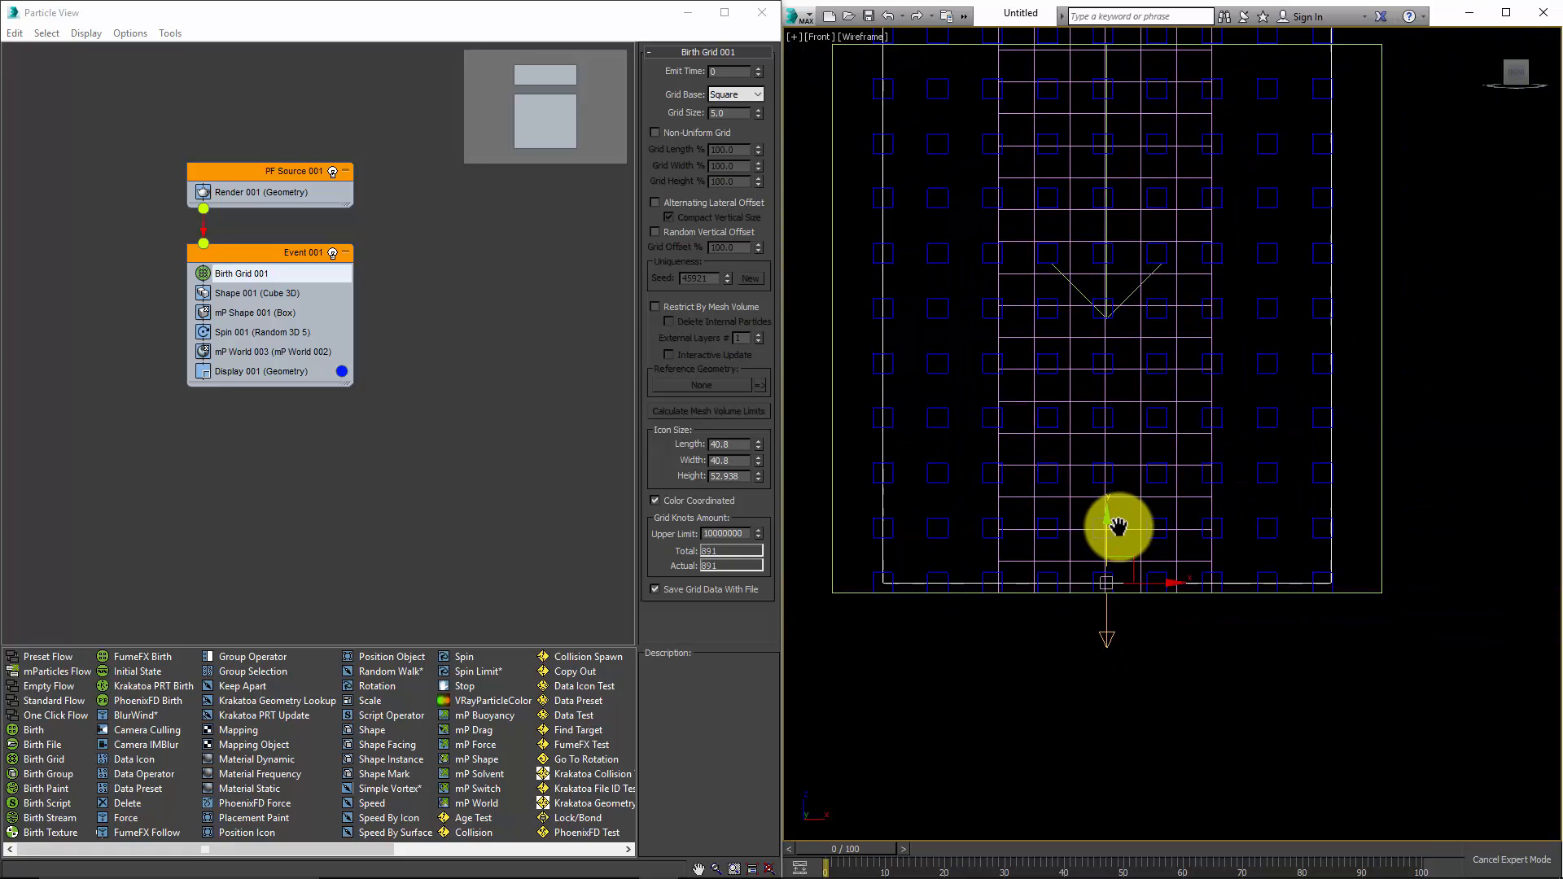
# In the Top view, restrict the birth grid by mesh volume using Box_Particle as the reference geometry.
pyautogui.press('t')
pyautogui.scroll(4, 1157, 456)
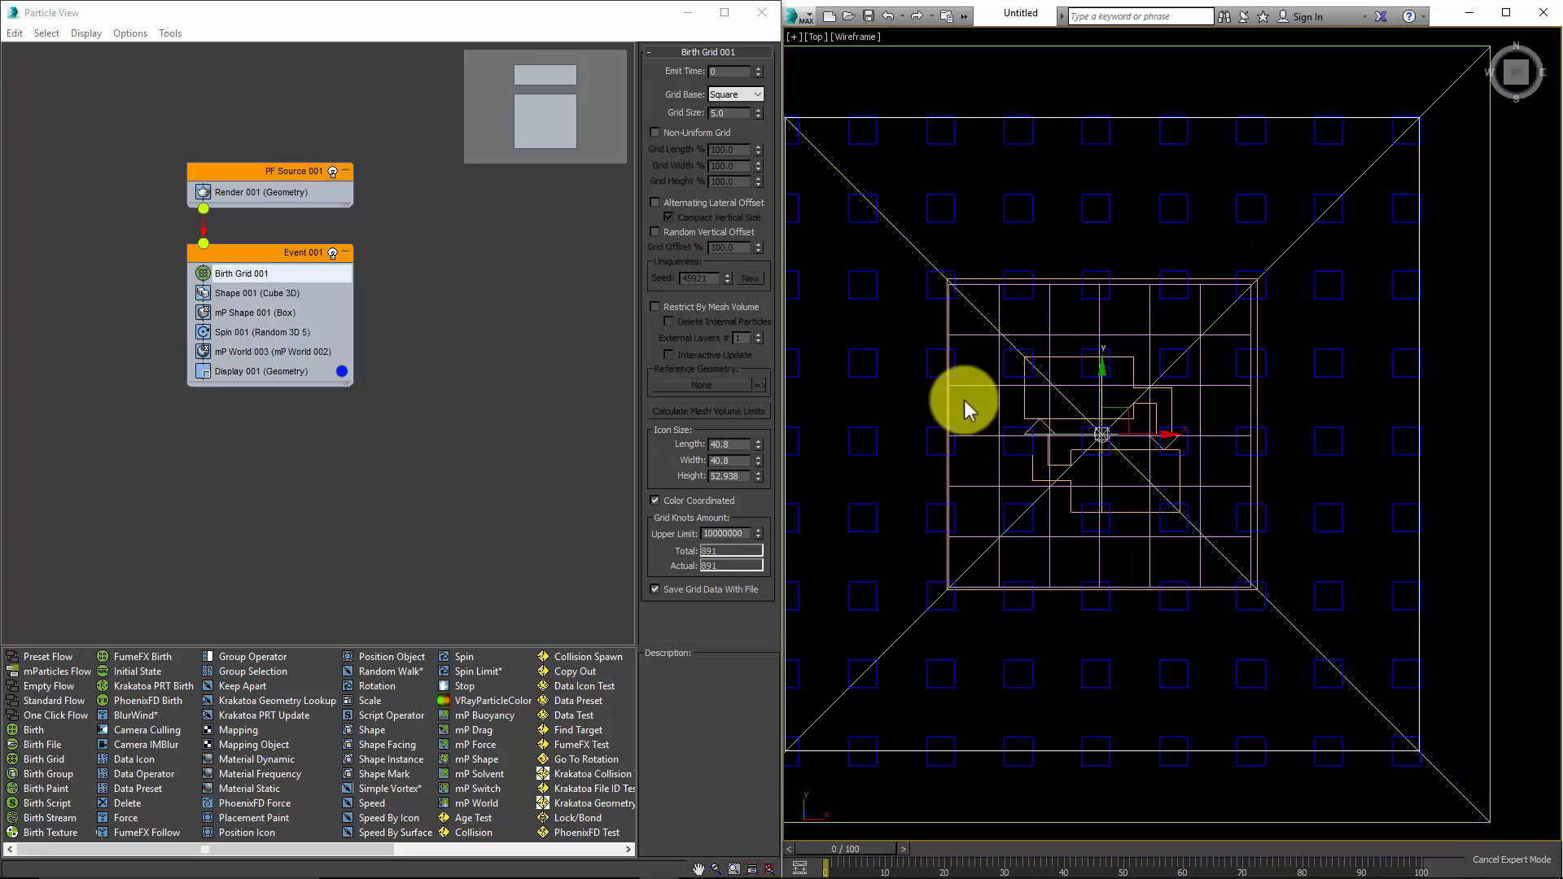
pyautogui.scroll(-5, 1161, 407)
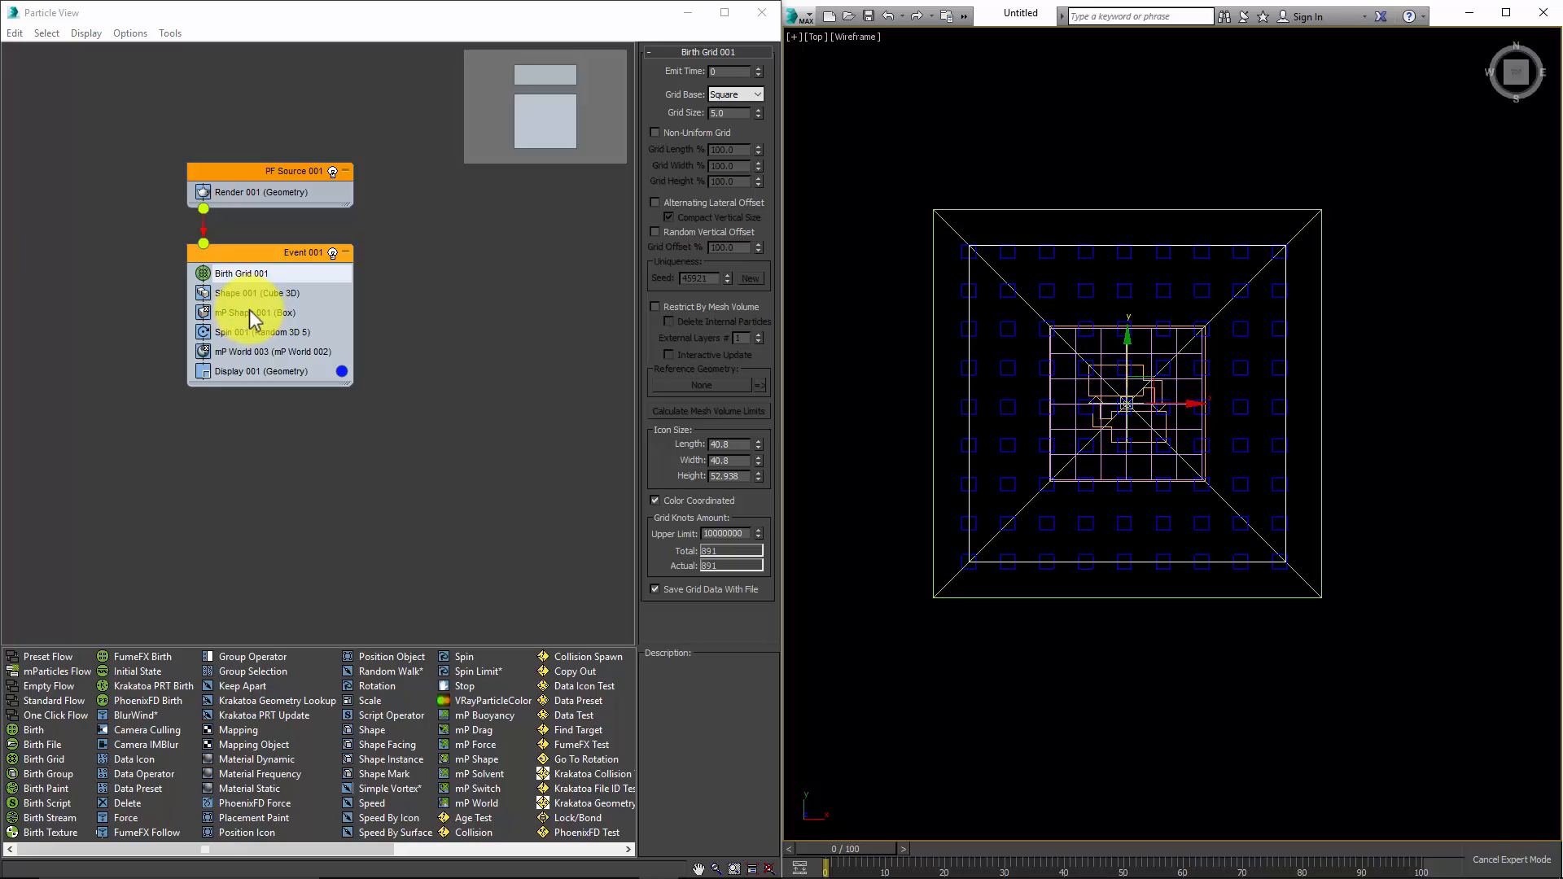
pyautogui.click(657, 306)
pyautogui.click(707, 383)
pyautogui.scroll(2, 1093, 340)
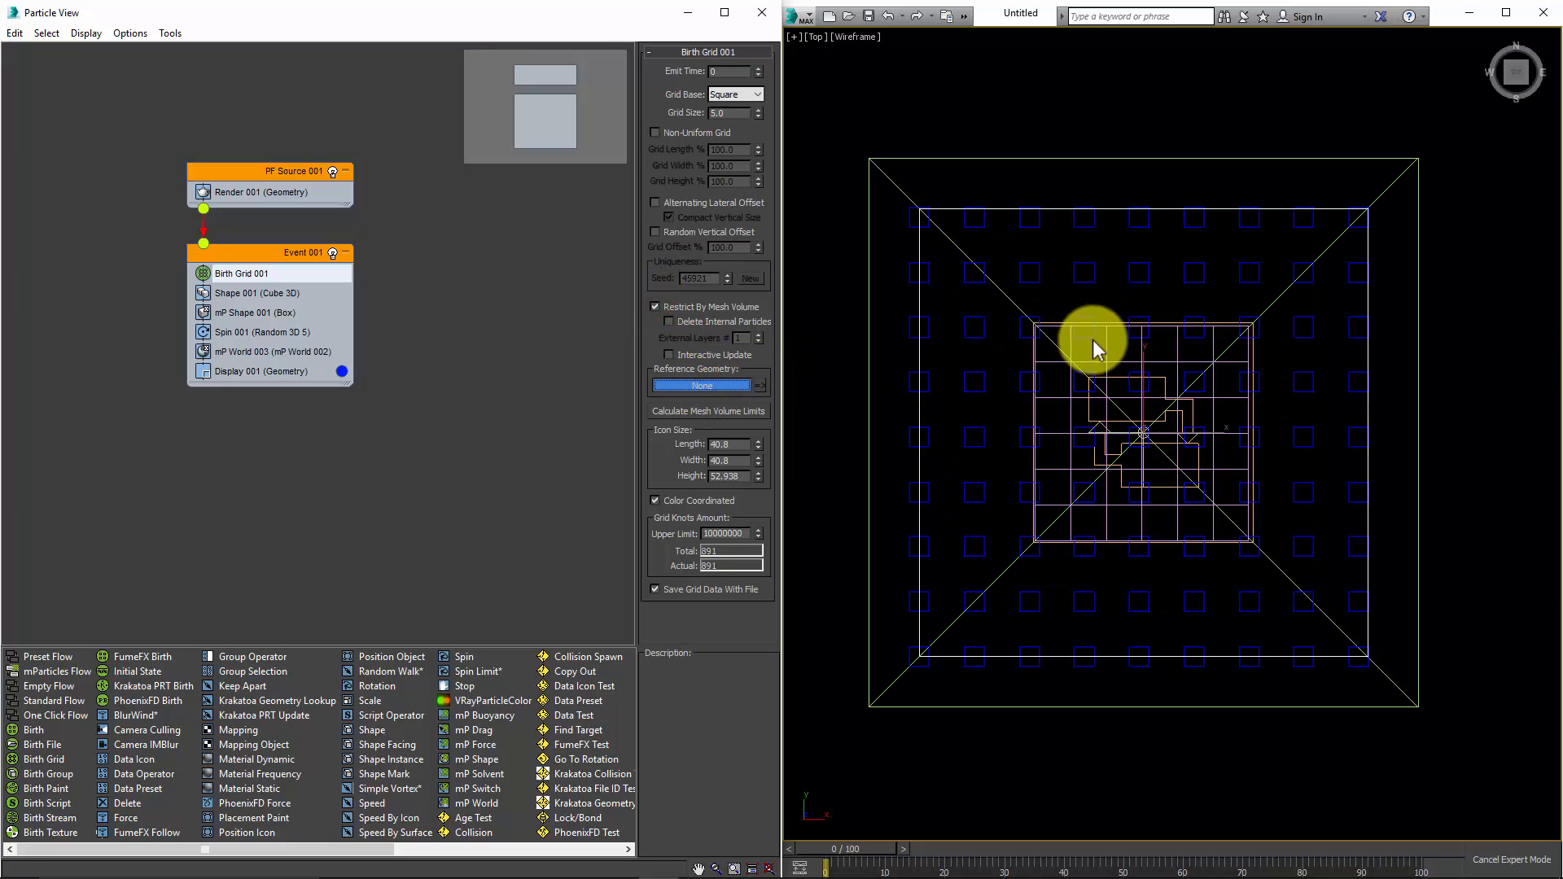
pyautogui.click(1105, 350)
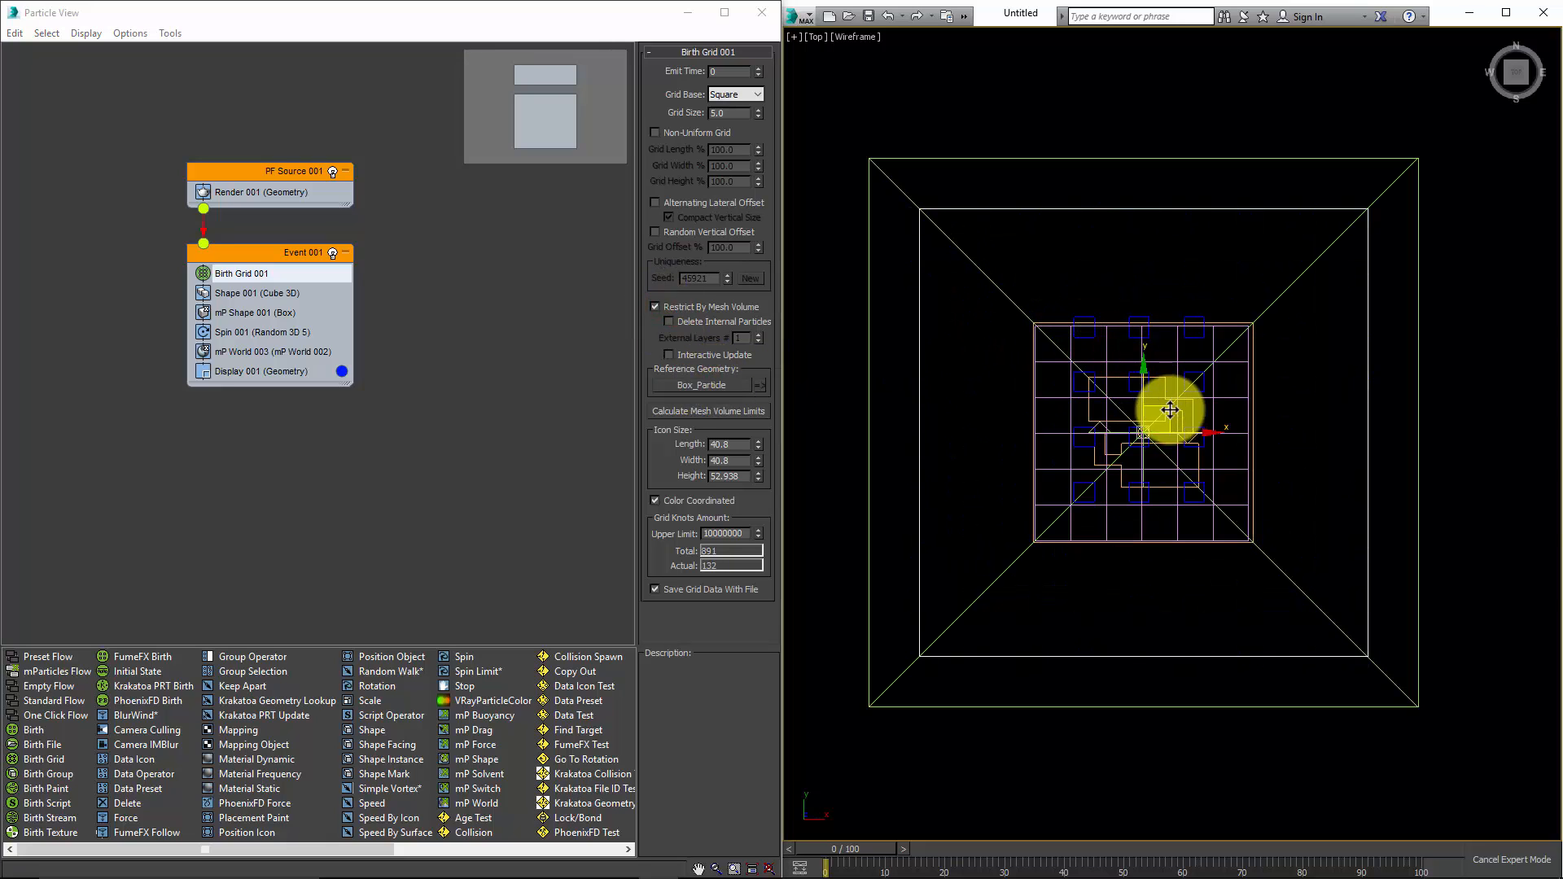
pyautogui.moveTo(1135, 447); pyautogui.dragTo(1106, 401, button='middle')
pyautogui.scroll(-2, 1106, 399)
pyautogui.scroll(4, 1099, 372)
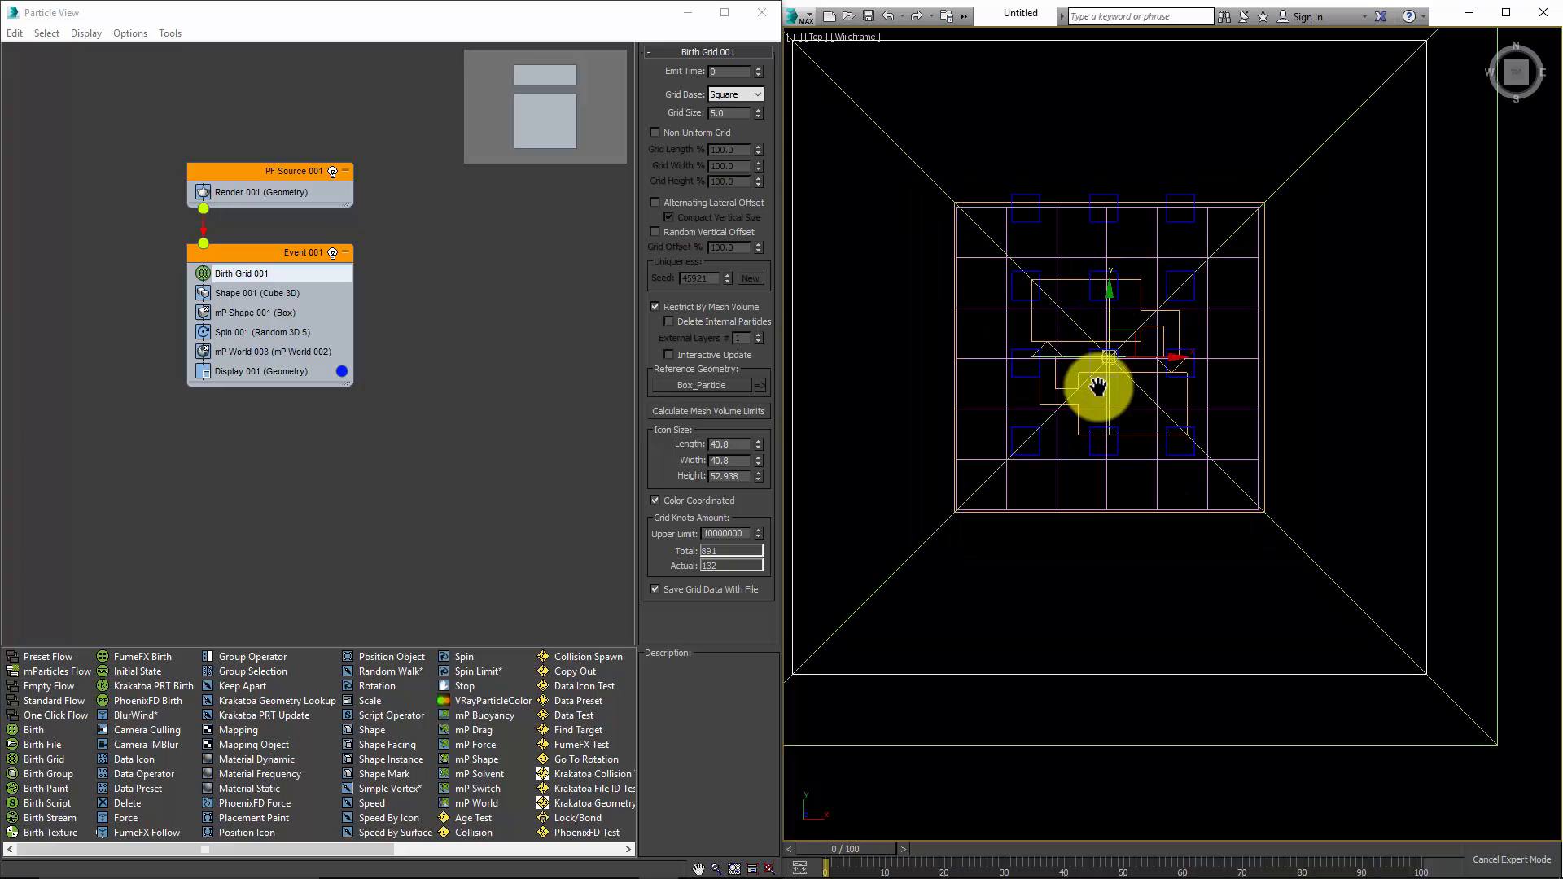
pyautogui.scroll(-2, 1107, 378)
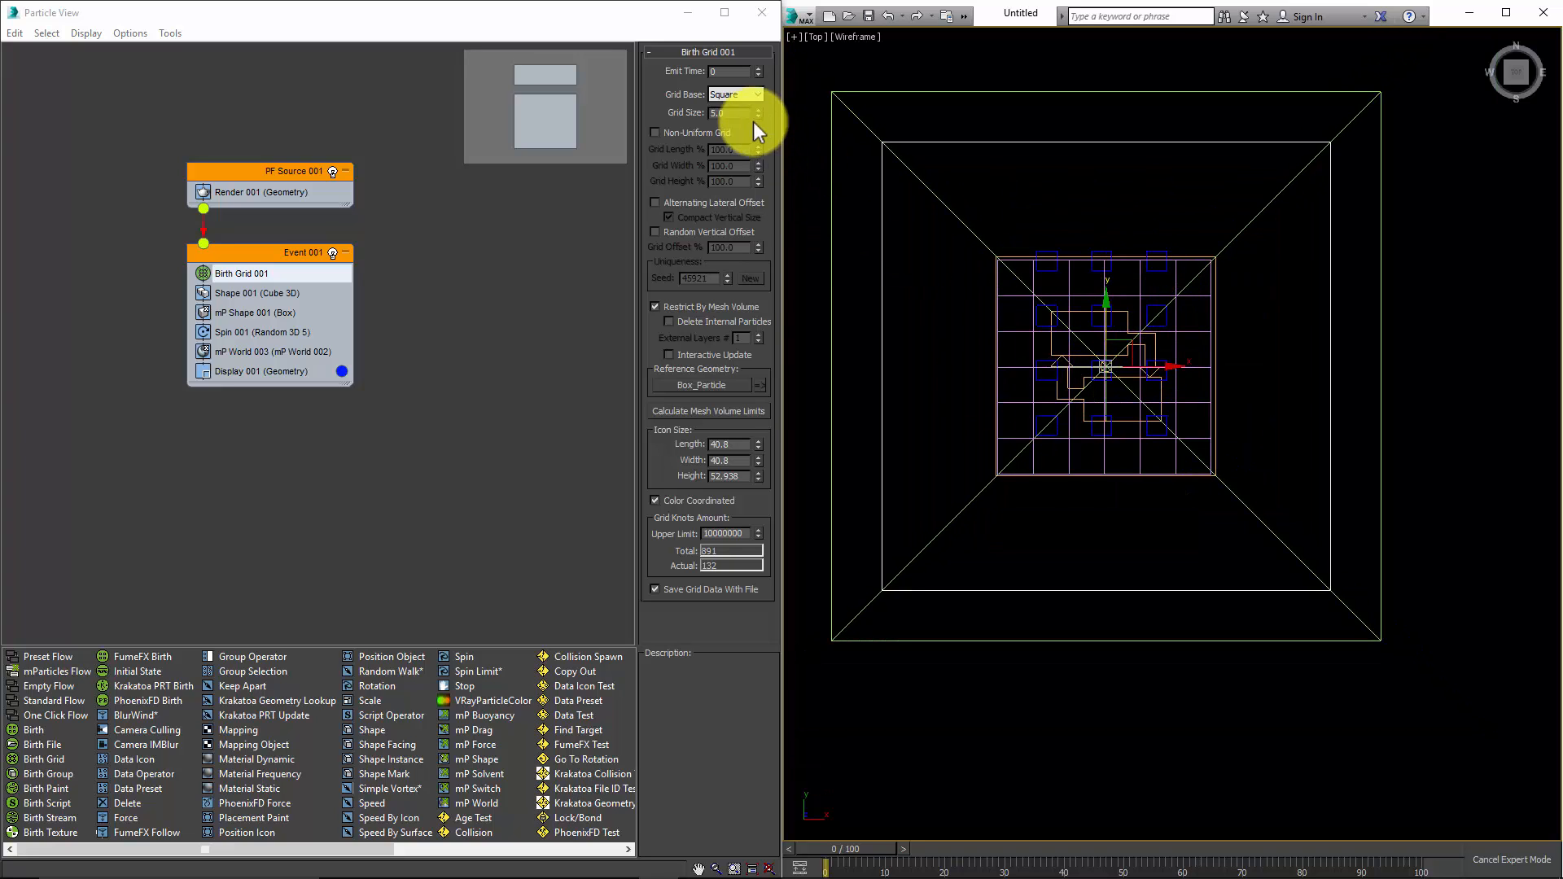
# Disable Restrict By Mesh Volume and shift the Birth Grid icon slightly along negative Y in the Top view.
pyautogui.click(656, 306)
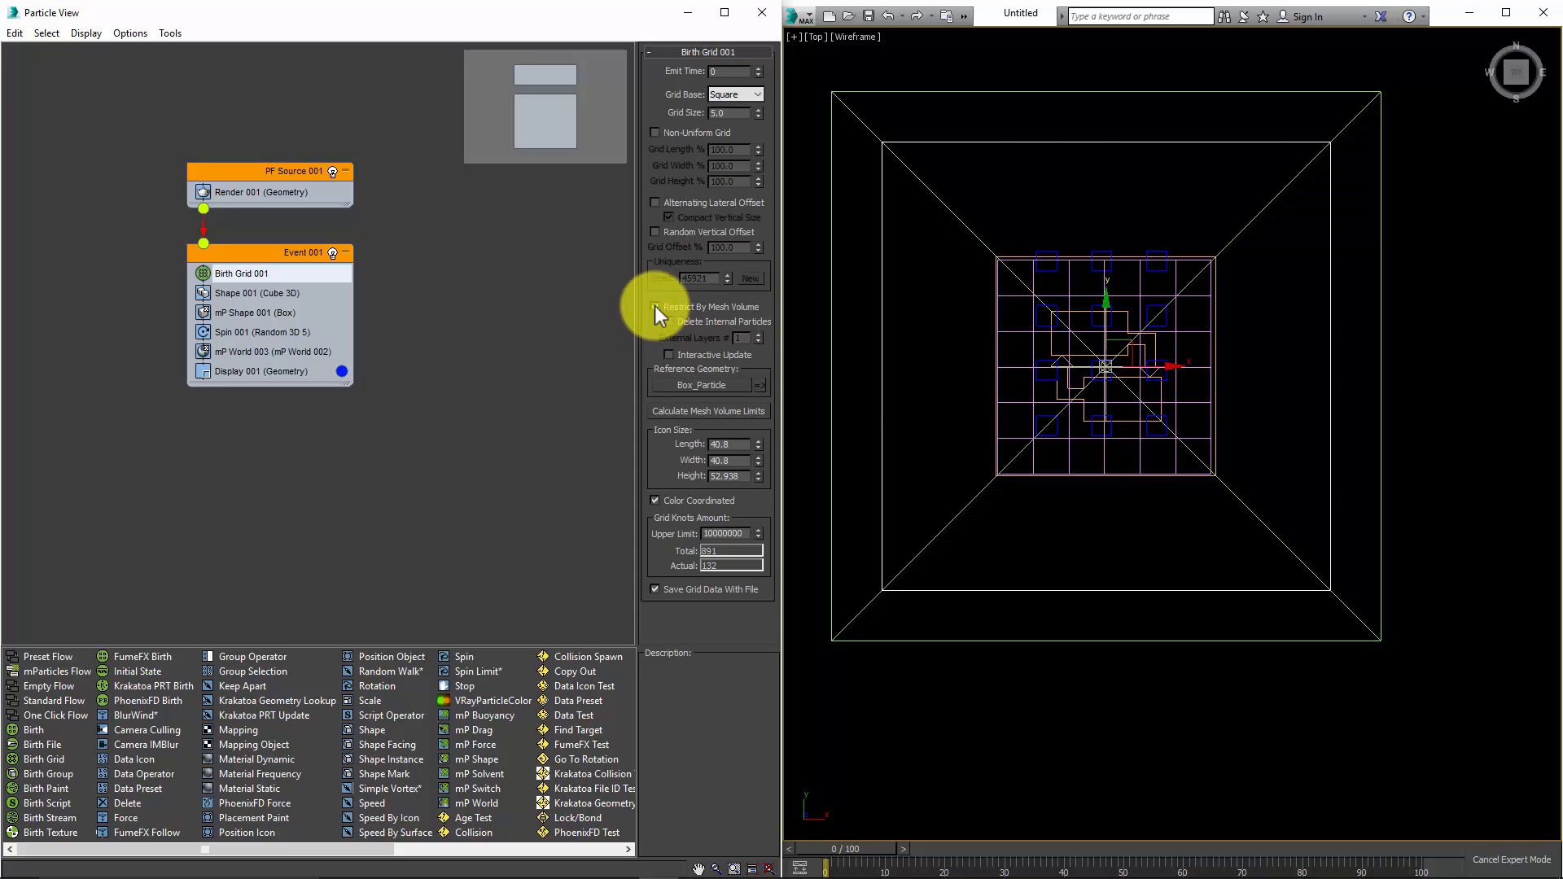
pyautogui.click(656, 306)
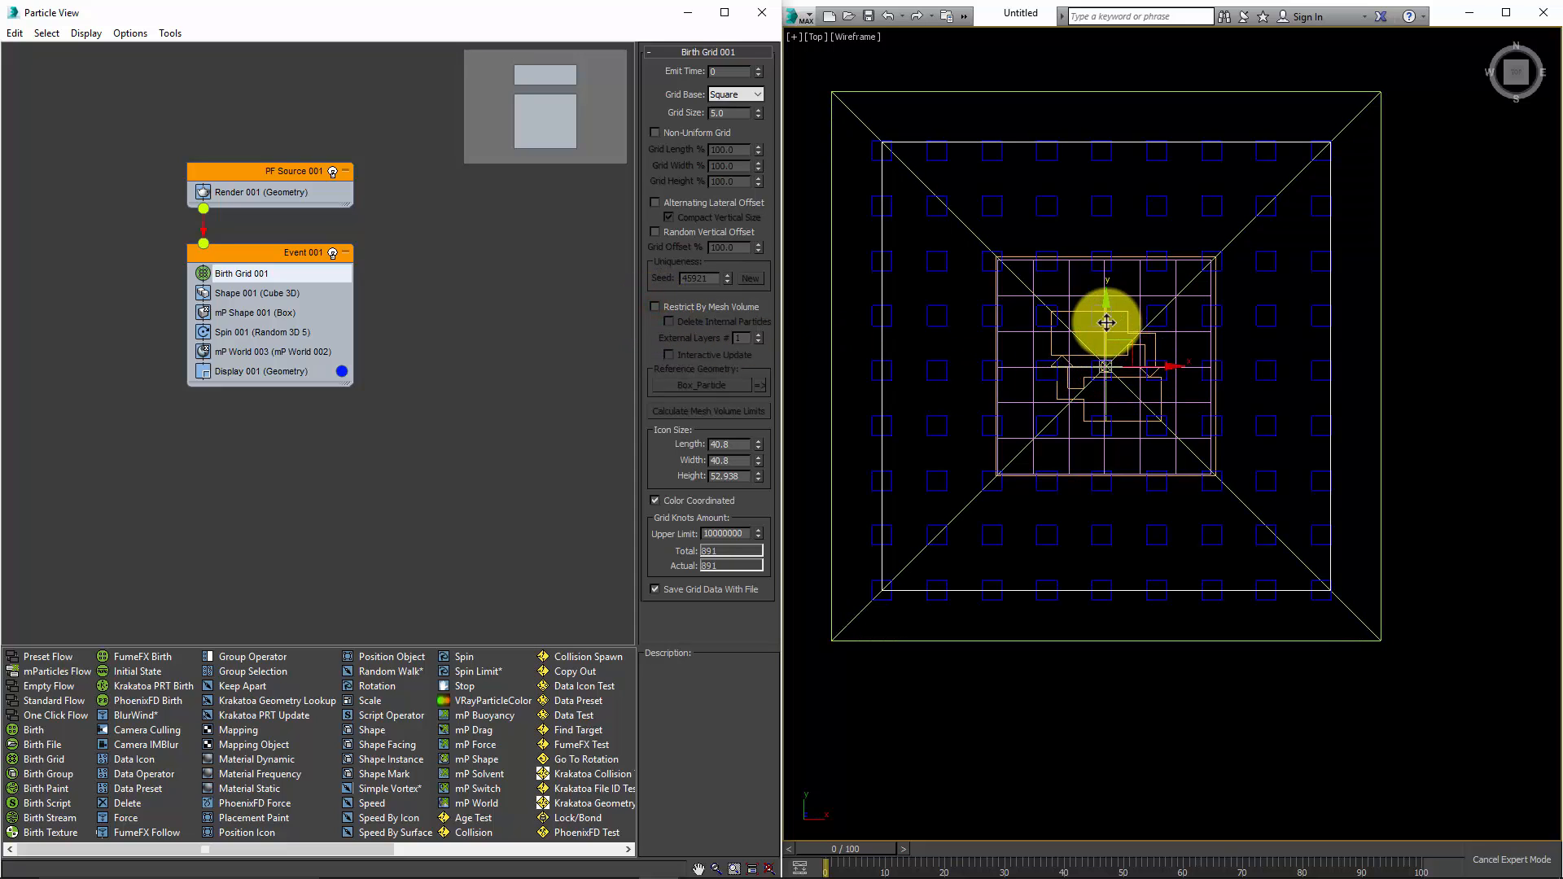
pyautogui.moveTo(1105, 309); pyautogui.dragTo(1106, 315)
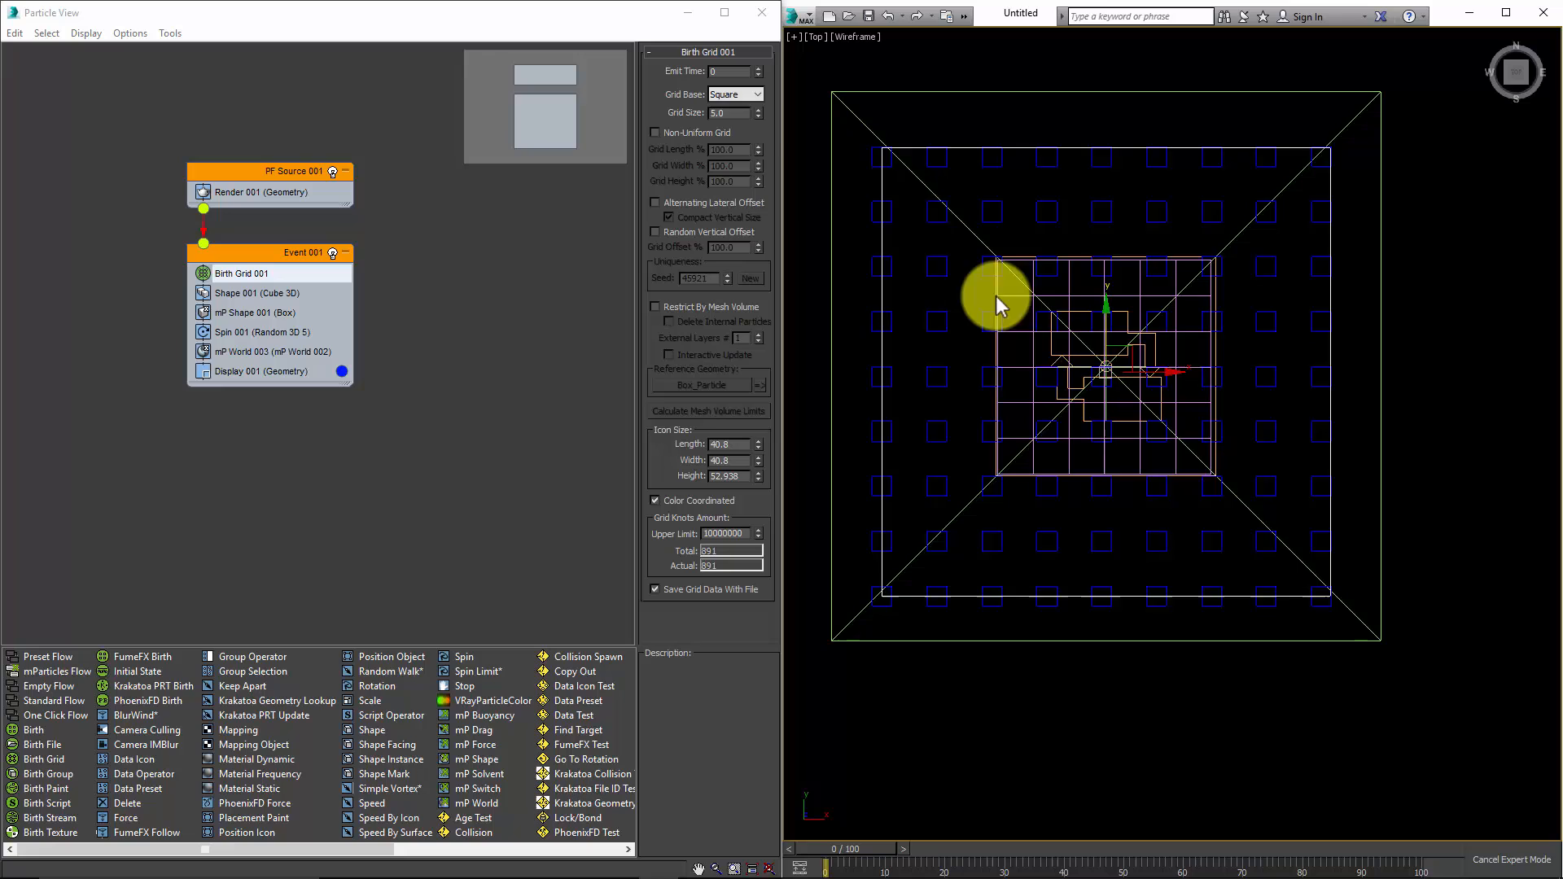
# Set the Birth Grid 001 grid size to 4 and move its icon slightly along positive Y.
pyautogui.doubleClick(739, 113)
pyautogui.press('Return')
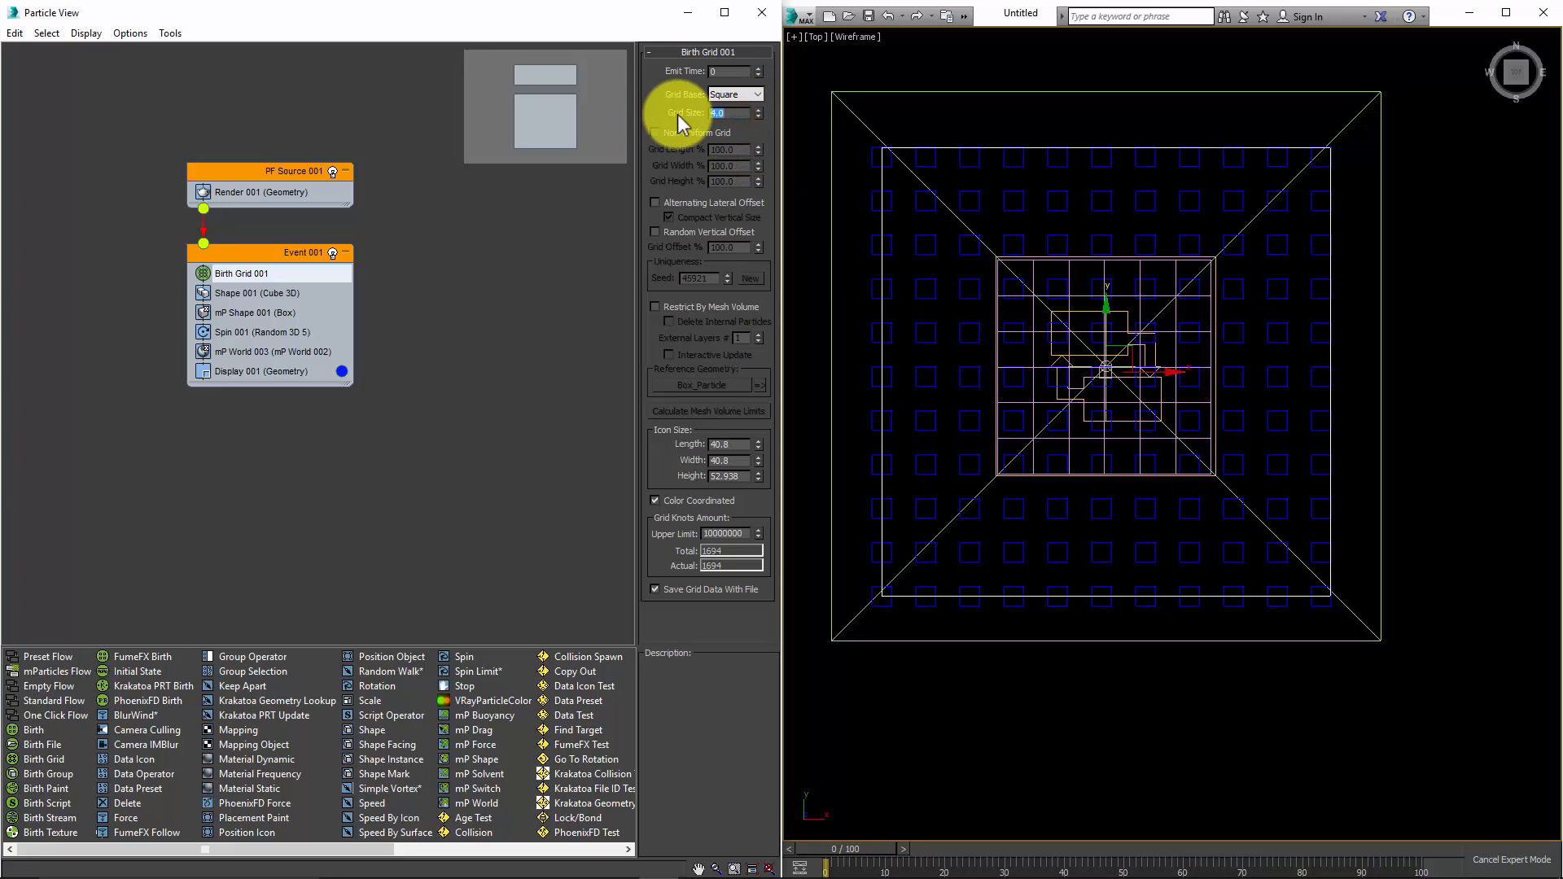
pyautogui.moveTo(1105, 307); pyautogui.dragTo(1103, 293)
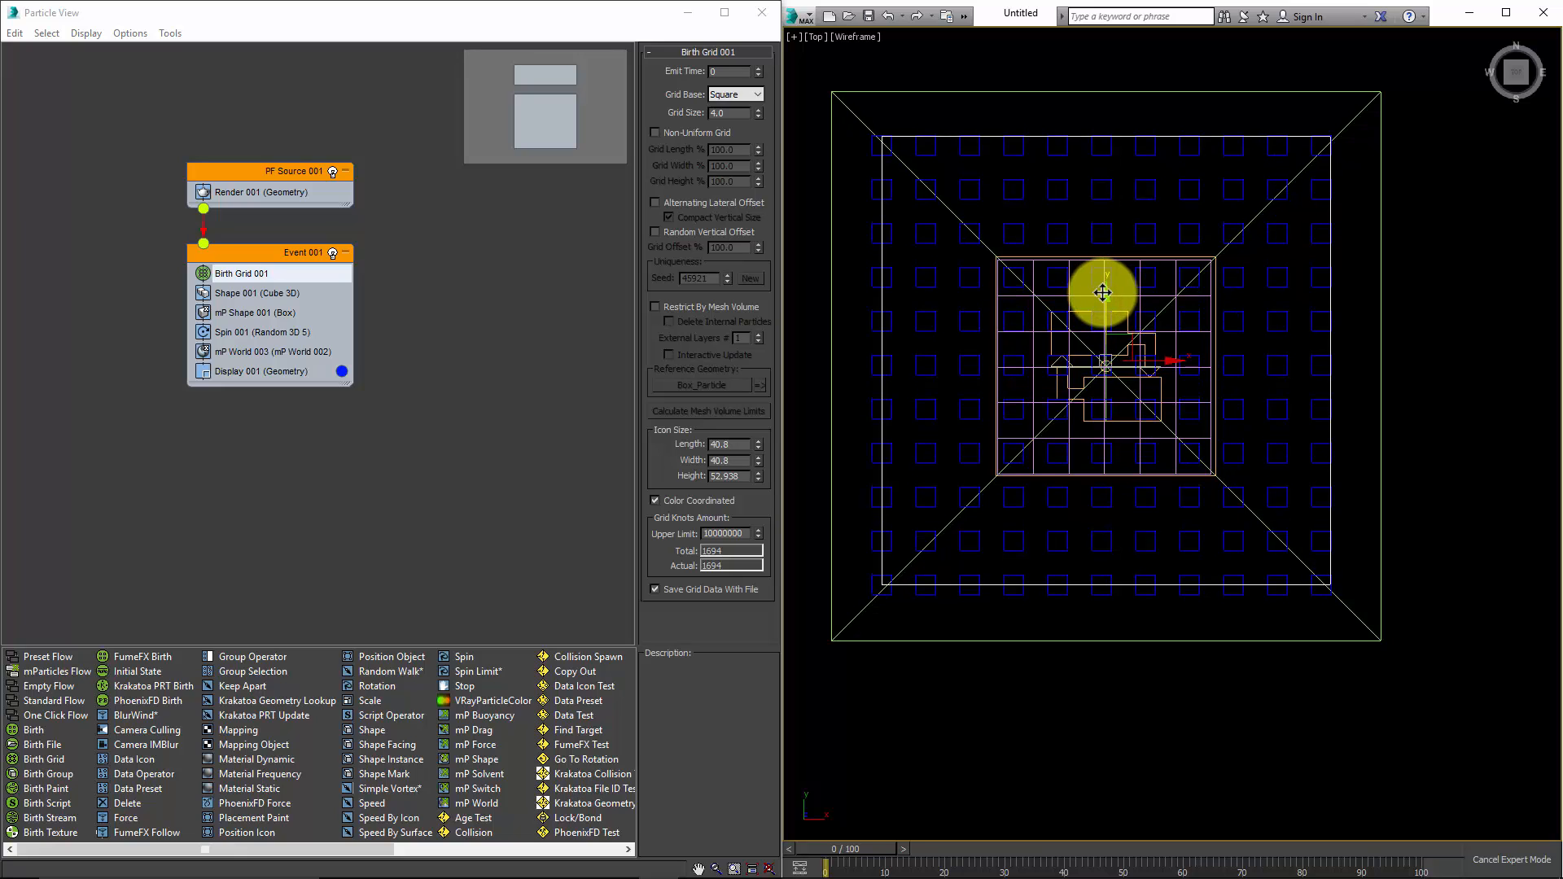
# Try a grid size of 3 for Birth Grid 001 and set it back to 4.
pyautogui.click(731, 112)
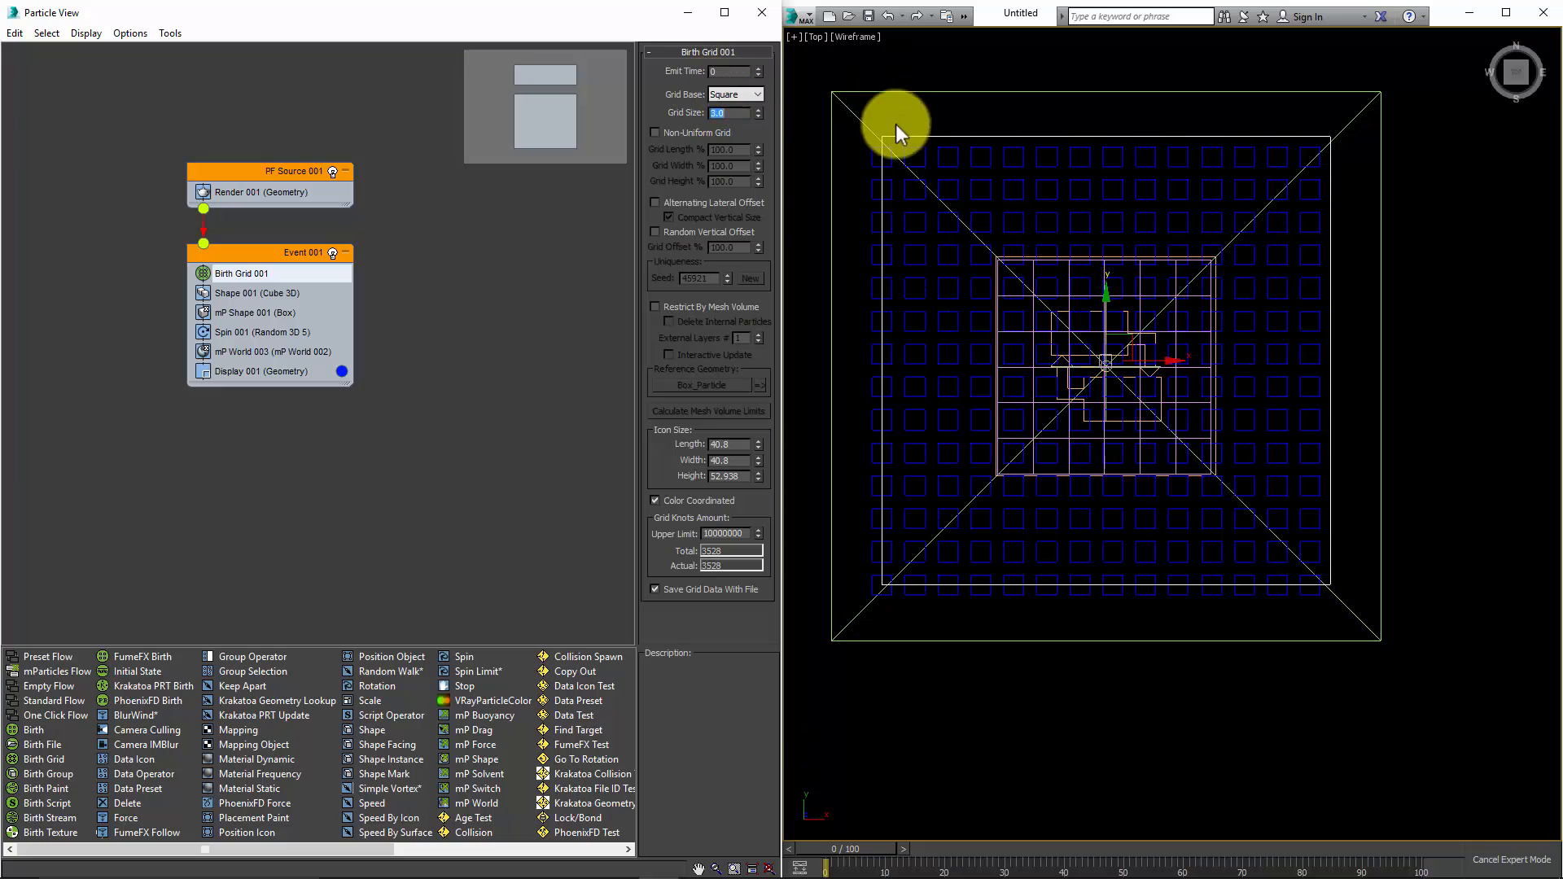
pyautogui.click(730, 112)
pyautogui.write('4')
pyautogui.press('Return')
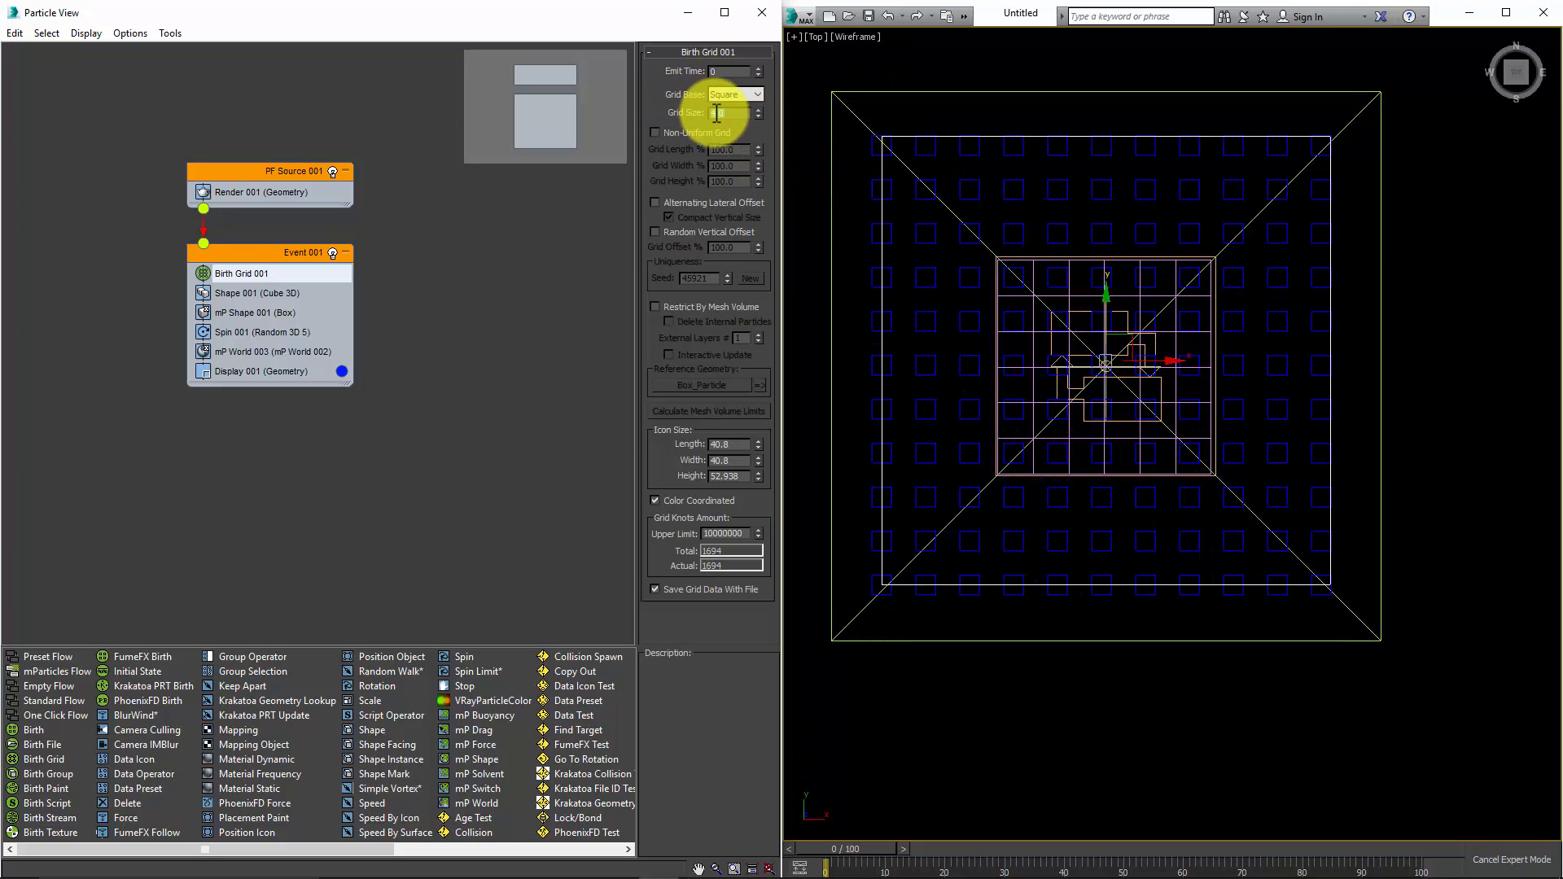
# Try a cube size of 5 in the Shape 001 operator and settle on a size of 3.
pyautogui.click(260, 293)
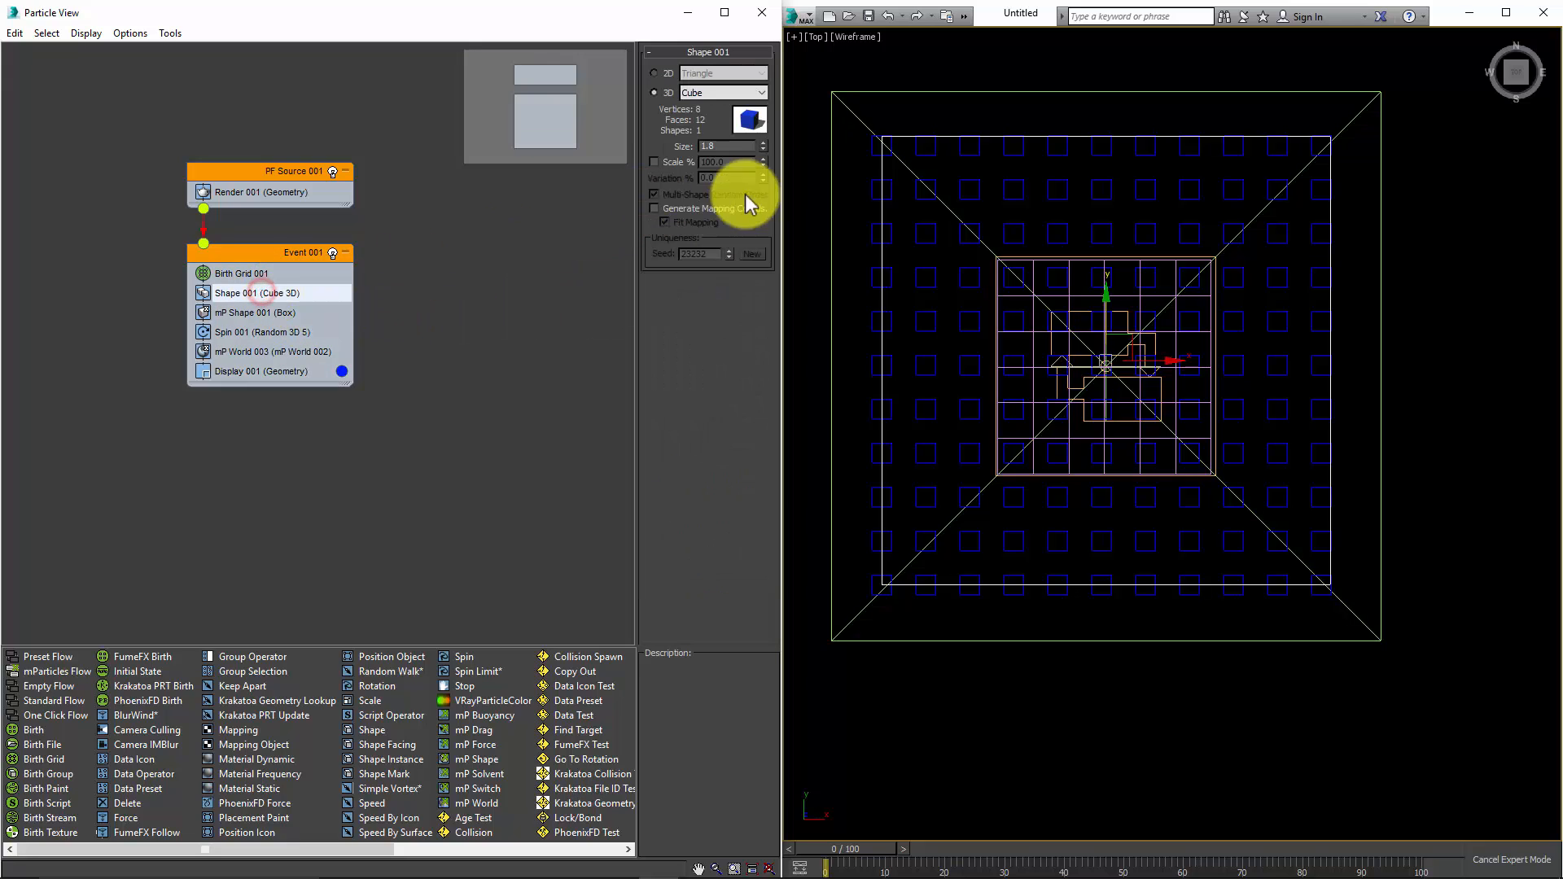
pyautogui.moveTo(761, 143)
pyautogui.mouseDown()
pyautogui.moveTo(768, 3)
pyautogui.moveTo(768, 838)
pyautogui.moveTo(789, 855)
pyautogui.moveTo(814, 813)
pyautogui.moveTo(849, 137)
pyautogui.moveTo(764, 146)
pyautogui.mouseUp()
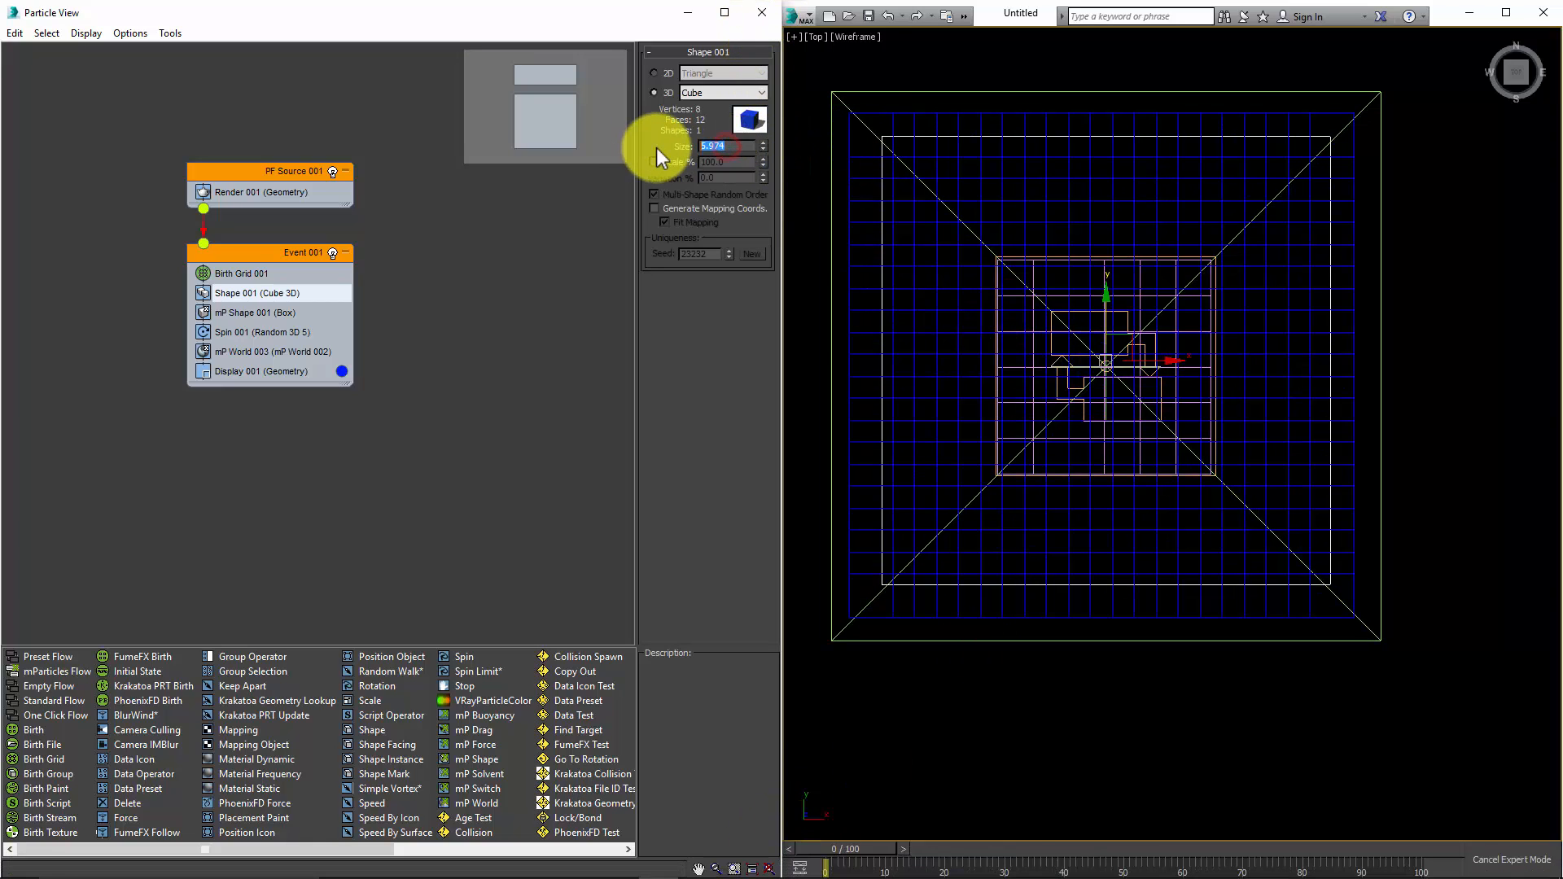
pyautogui.write('5')
pyautogui.press('Return')
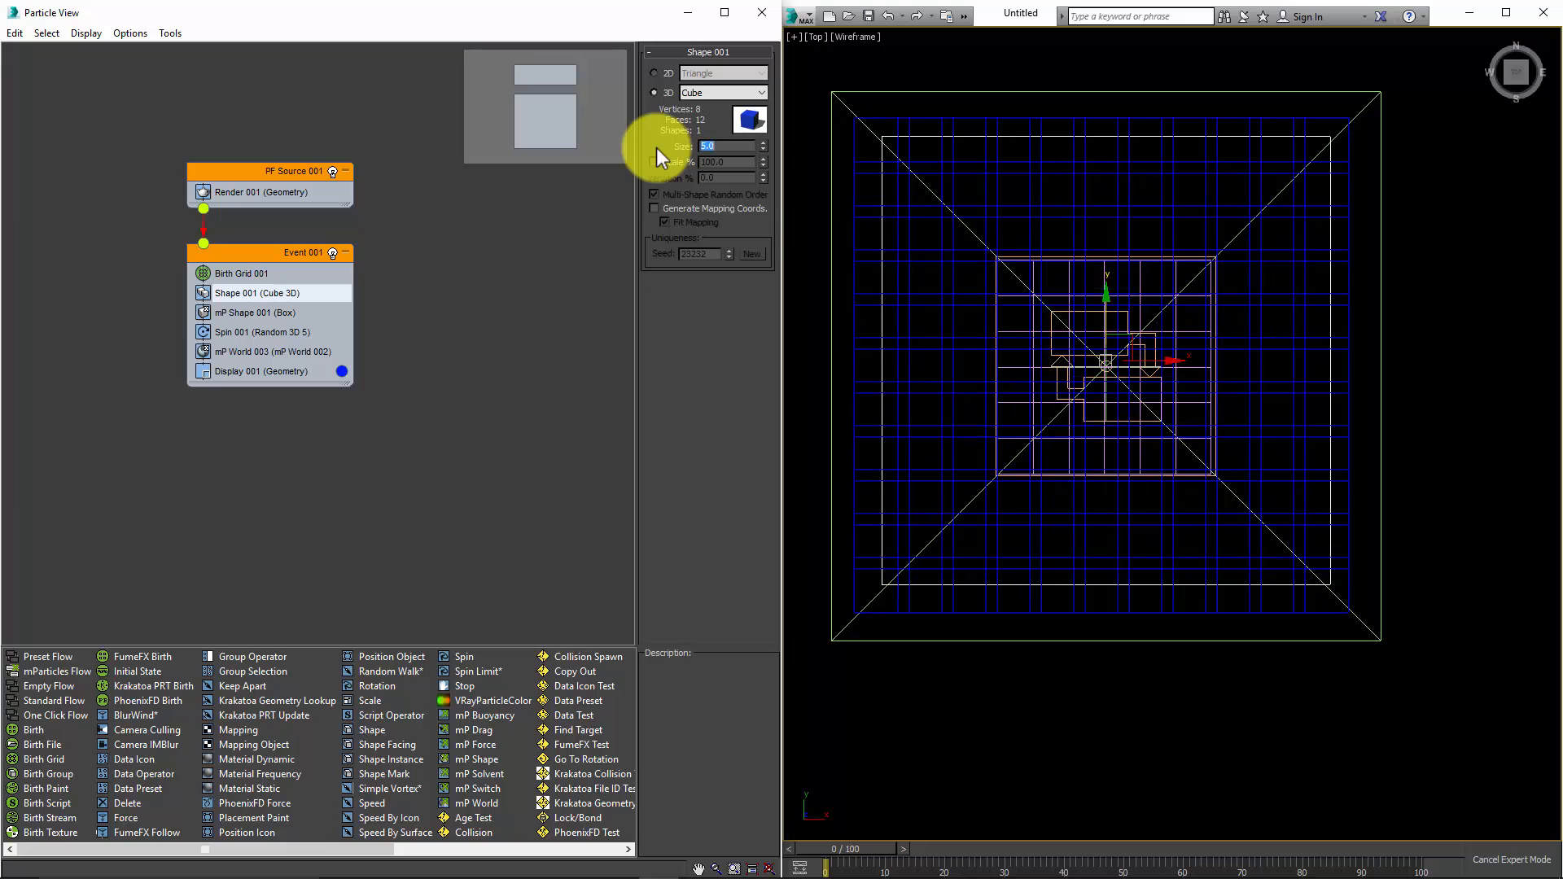
pyautogui.doubleClick(726, 147)
pyautogui.write('3')
pyautogui.press('Return')
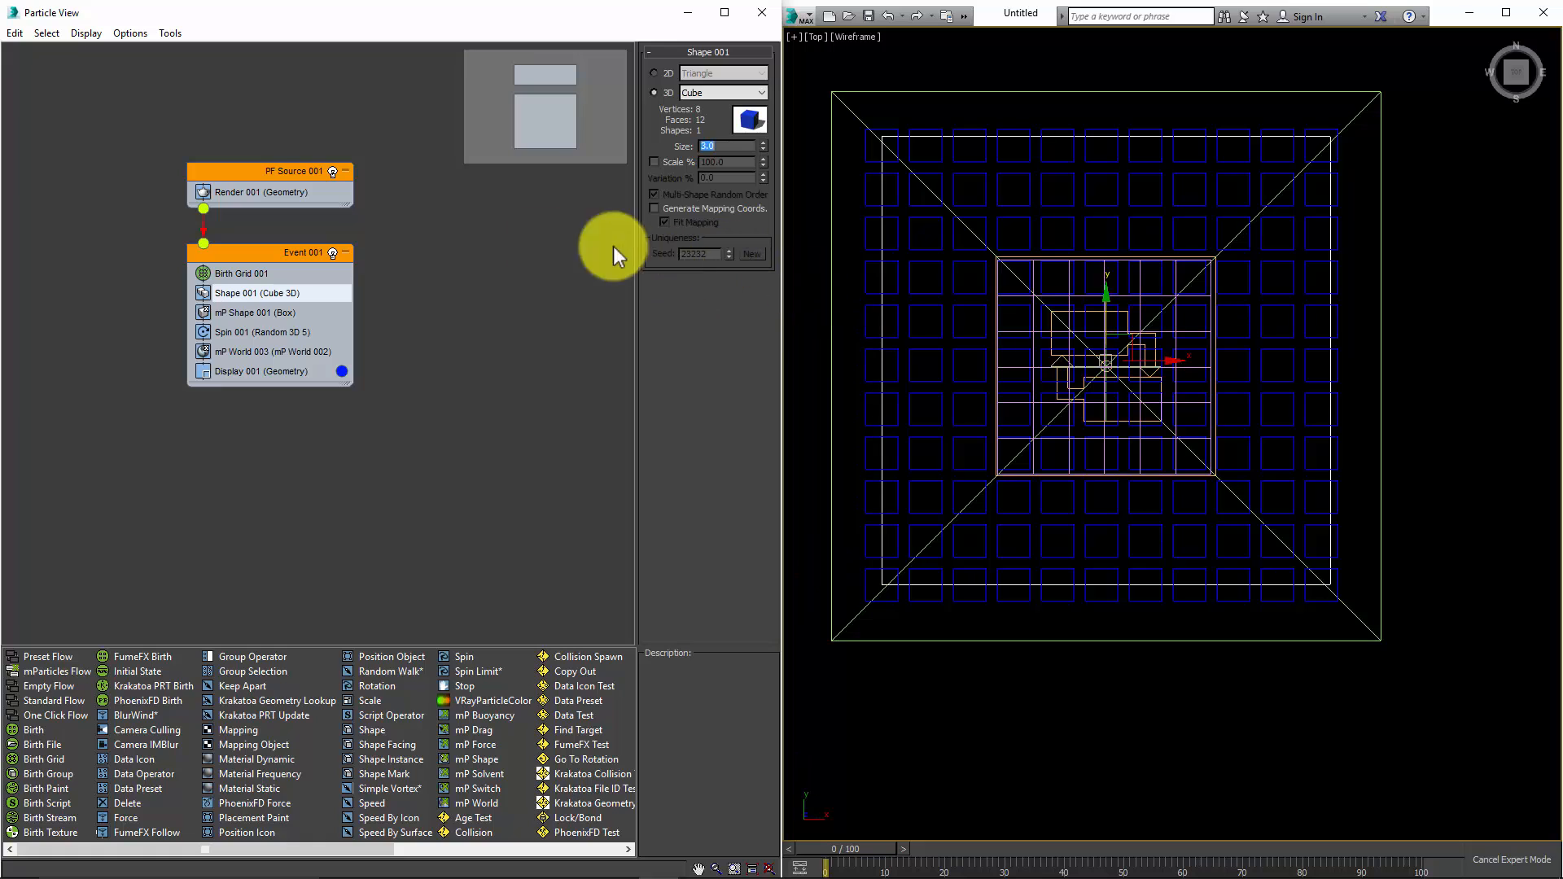
# Enable Restrict By Mesh Volume again for the Birth Grid 001 operator.
pyautogui.click(253, 276)
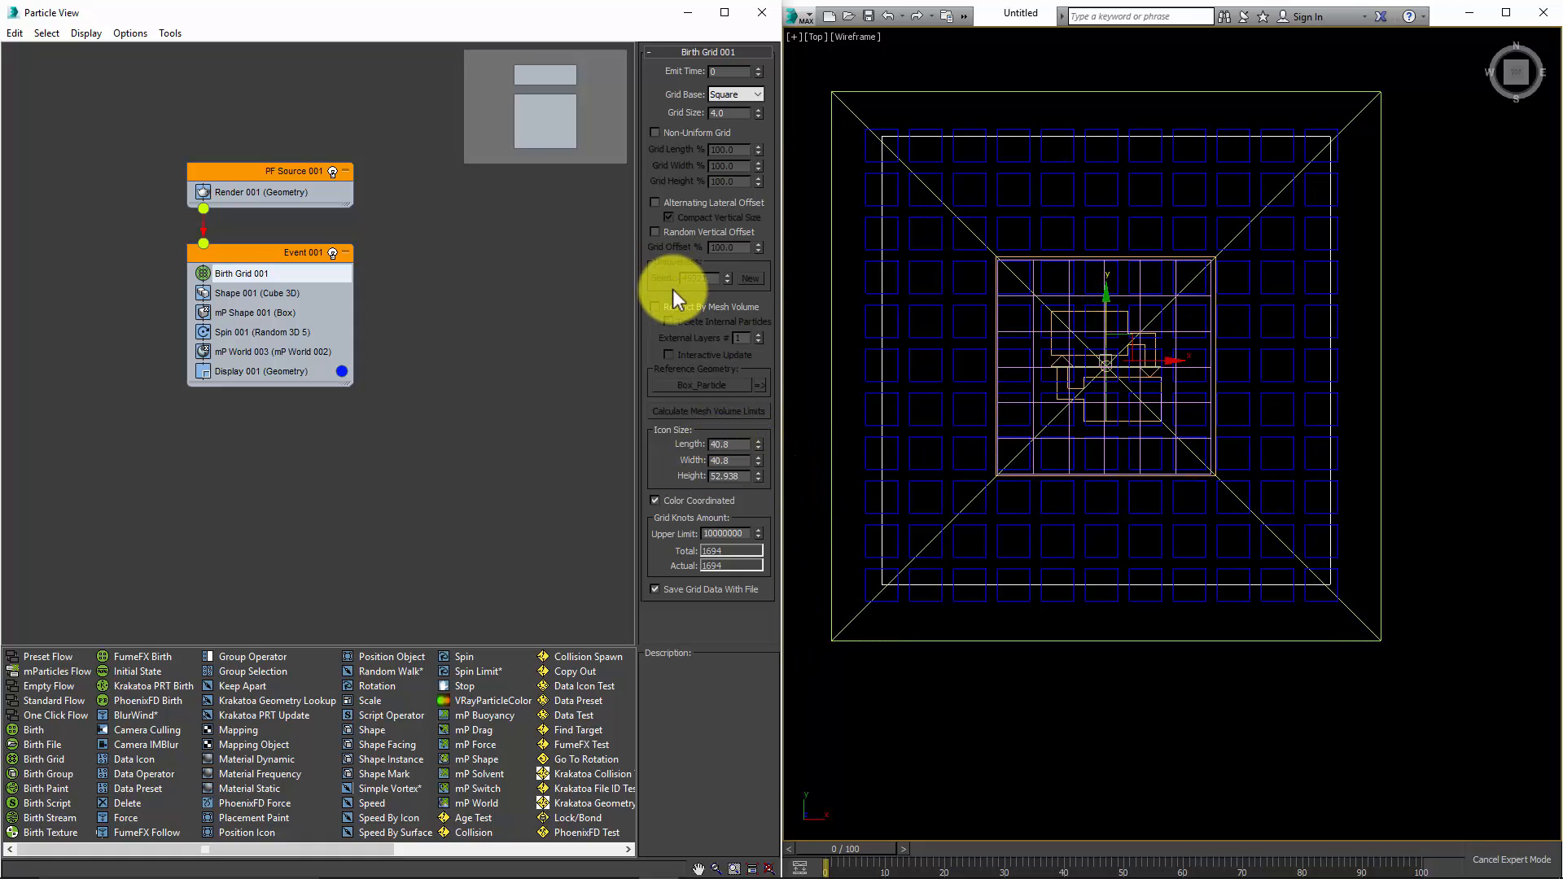
pyautogui.click(655, 307)
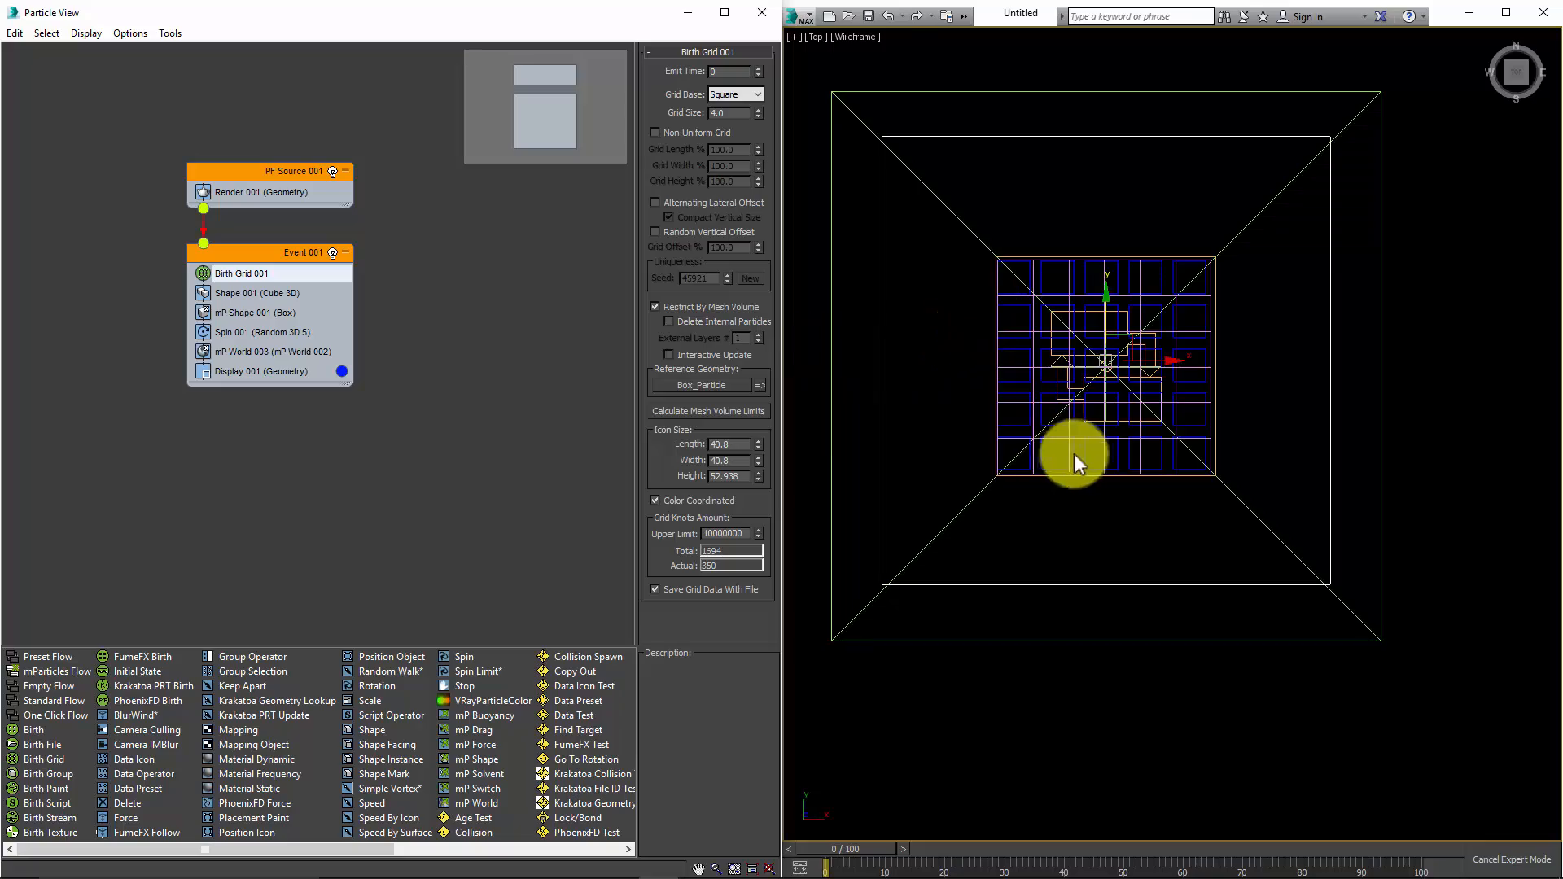
# Switch to the Front view and unhide all hidden scene objects.
pyautogui.moveTo(1072, 453)
pyautogui.keyDown('alt'); pyautogui.mouseDown(button='middle')
pyautogui.moveTo(1089, 366)
pyautogui.moveTo(1078, 374)
pyautogui.moveTo(1148, 353)
pyautogui.moveTo(1110, 338)
pyautogui.moveTo(1134, 251)
pyautogui.moveTo(1151, 244)
pyautogui.moveTo(1148, 342)
pyautogui.mouseUp(button='middle'); pyautogui.keyUp('alt')
pyautogui.scroll(-5, 1090, 367)
pyautogui.press('f')
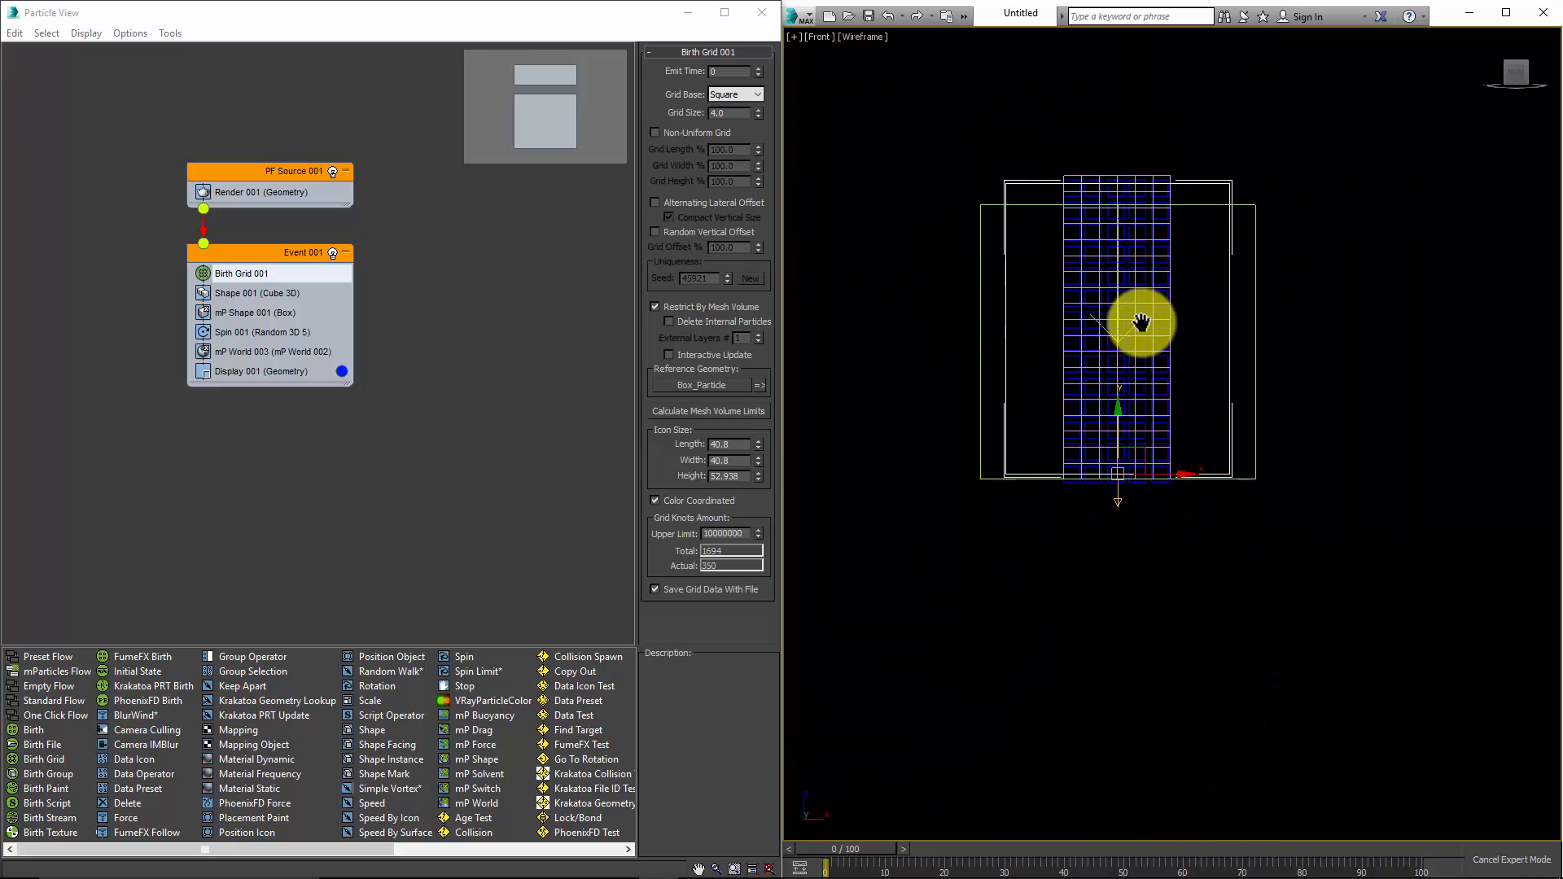
pyautogui.scroll(-3, 1145, 404)
pyautogui.rightClick(1244, 327)
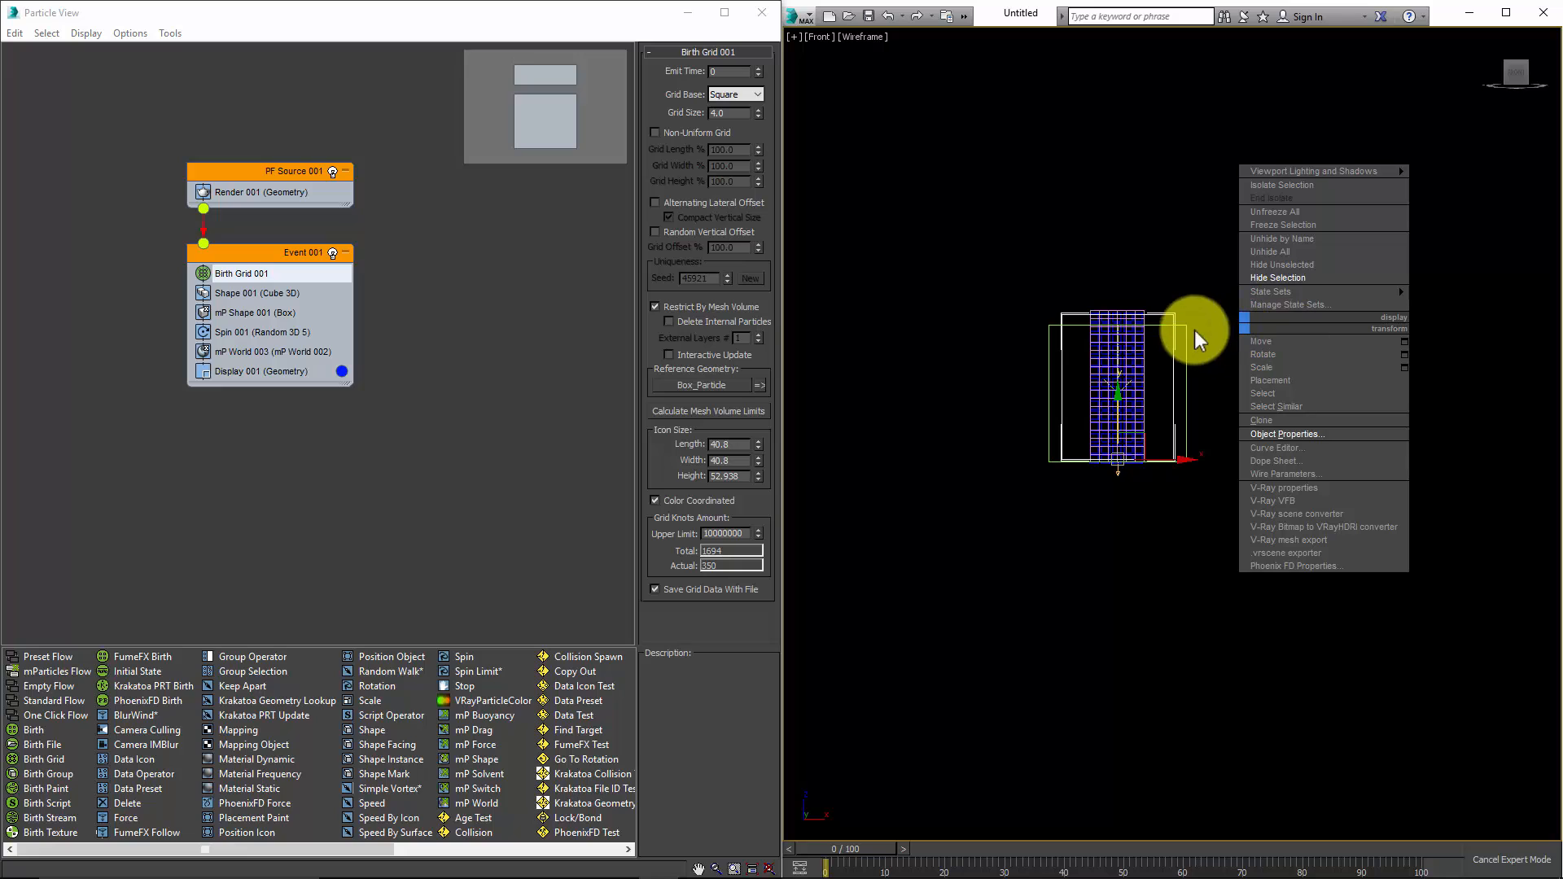
pyautogui.click(1332, 251)
pyautogui.scroll(3, 1206, 388)
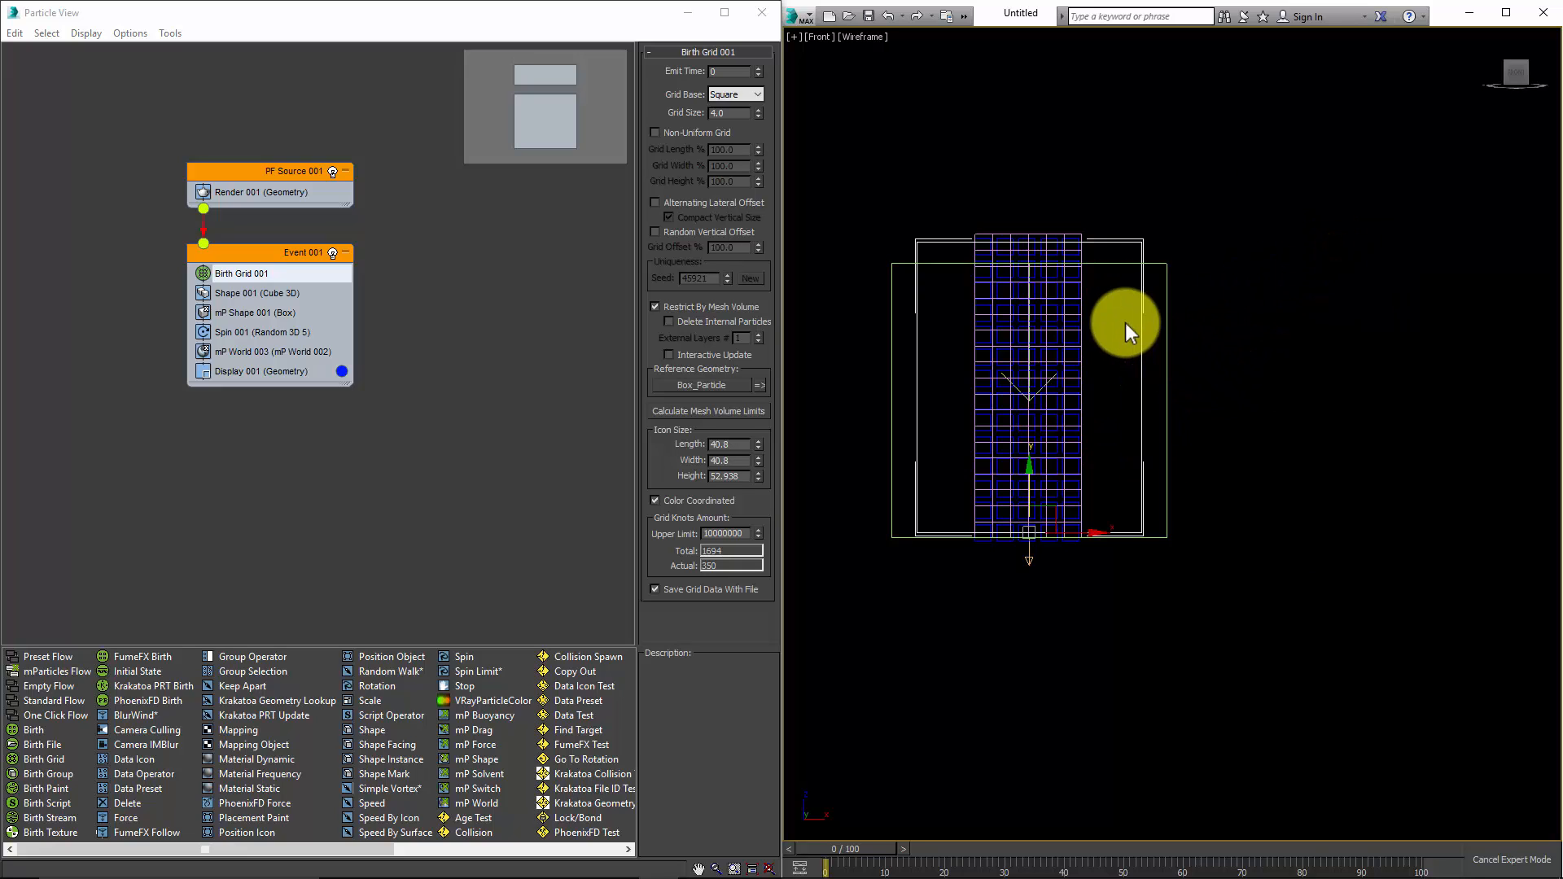
# Move the Birth Grid icon and both box meshes together straight up along Y, clear of the mP World box.
pyautogui.click(1097, 311)
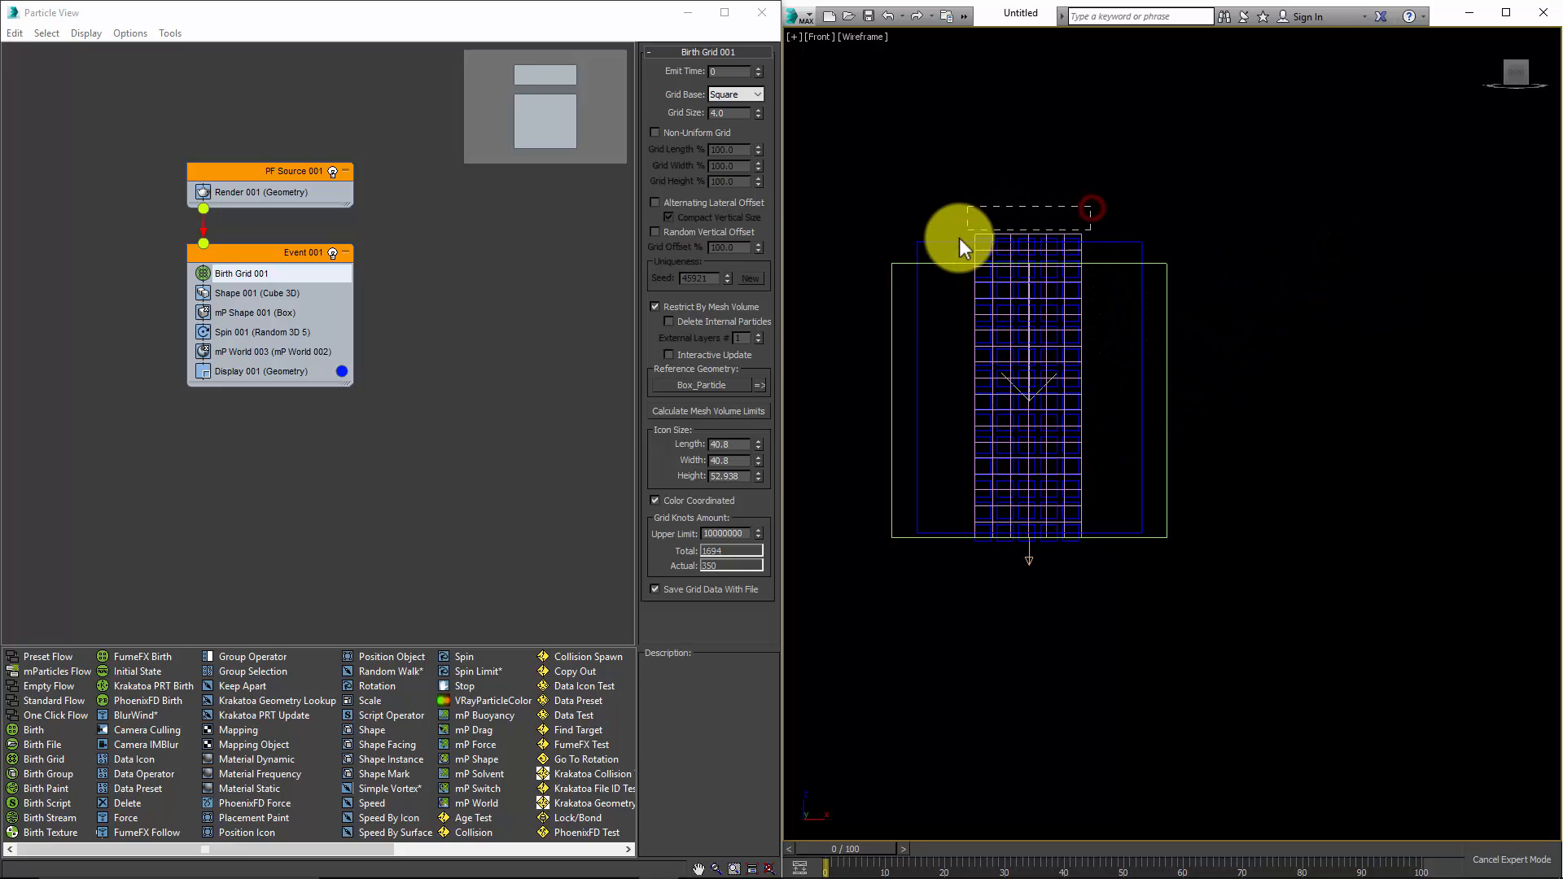
pyautogui.moveTo(964, 247); pyautogui.dragTo(949, 246)
pyautogui.scroll(-4, 1091, 342)
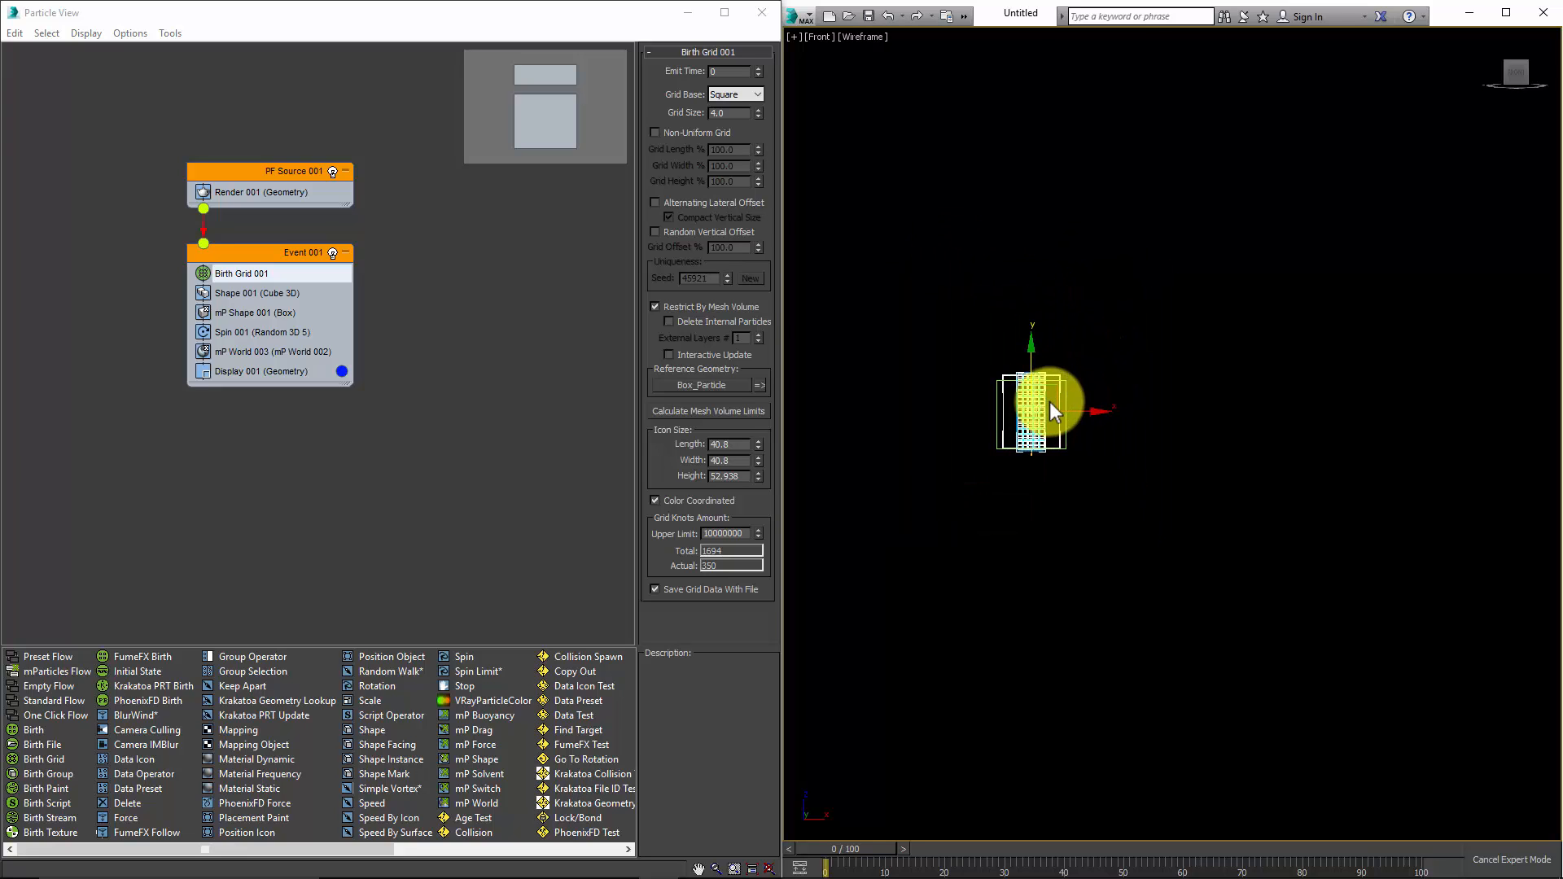
pyautogui.moveTo(1054, 411); pyautogui.dragTo(1049, 199)
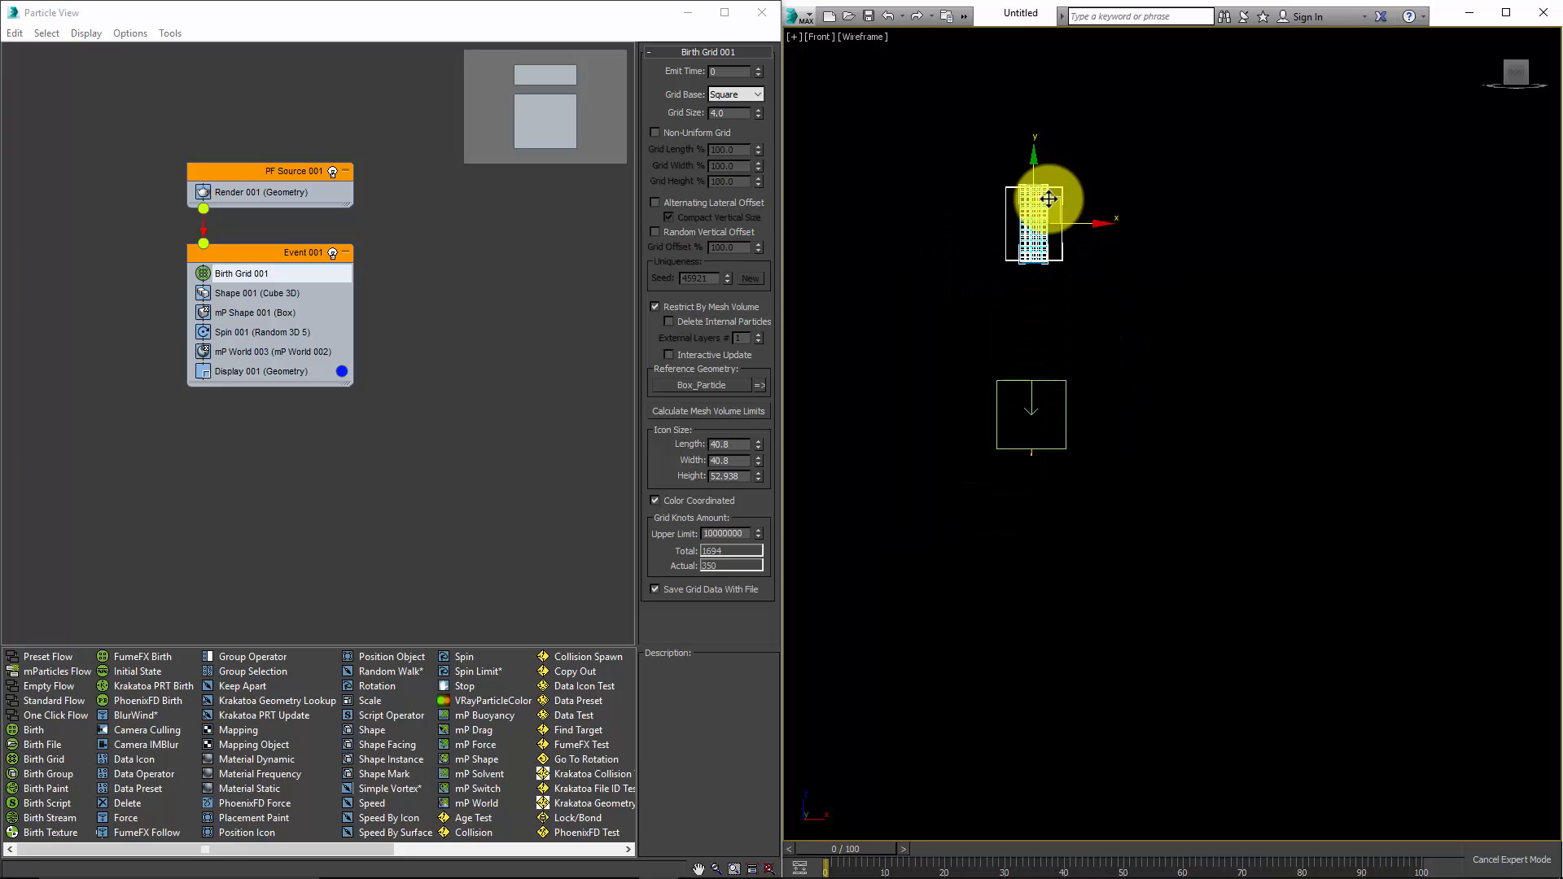
pyautogui.hotkey('ctrl', 'z')
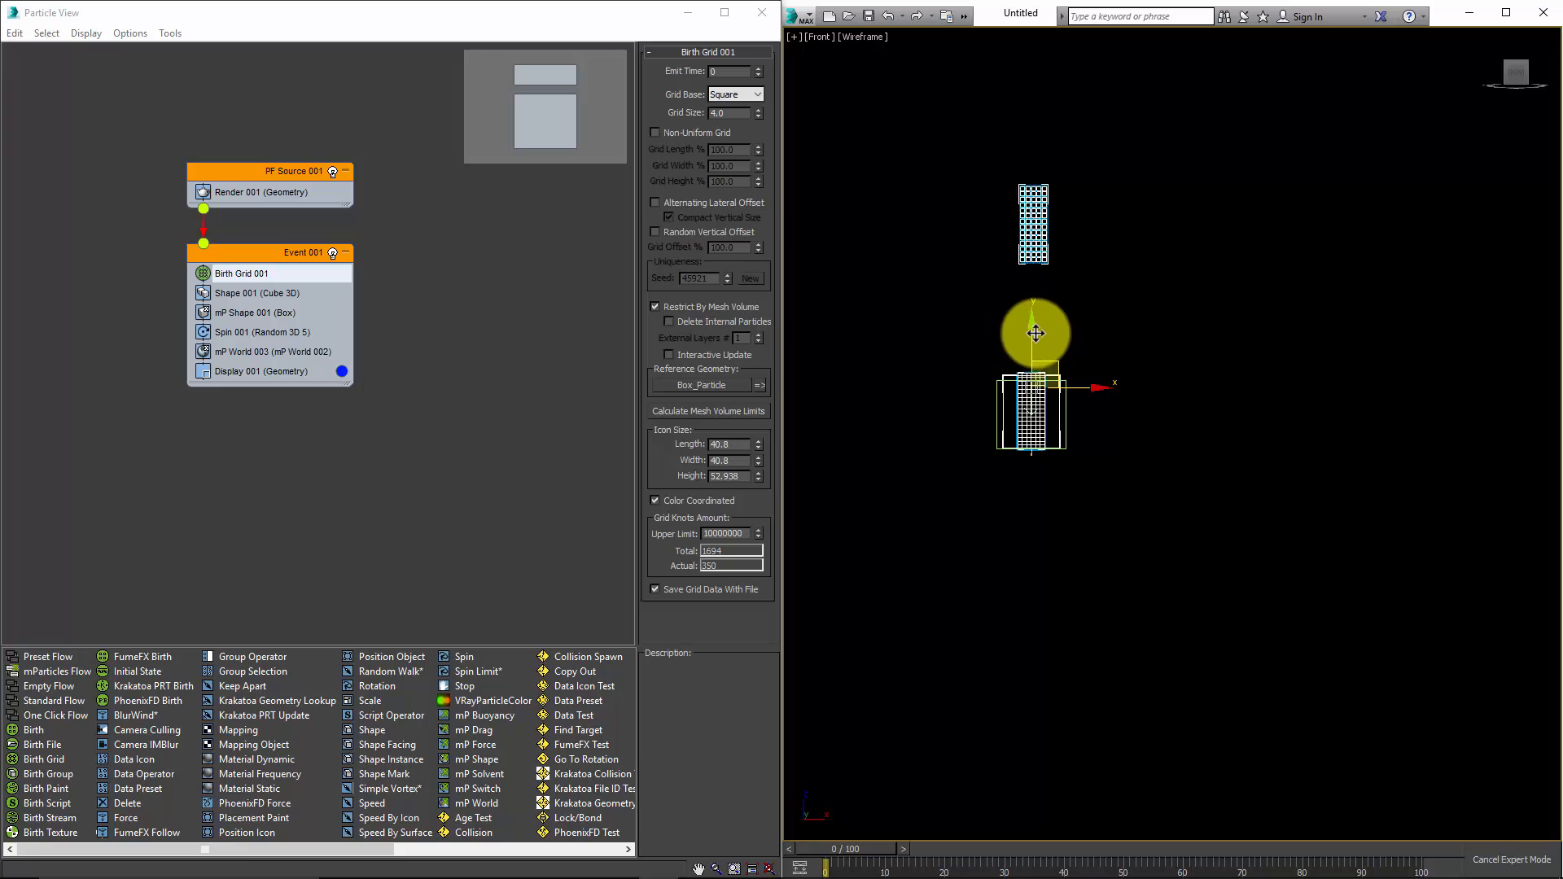
pyautogui.moveTo(851, 849); pyautogui.dragTo(796, 848)
pyautogui.scroll(5, 1009, 481)
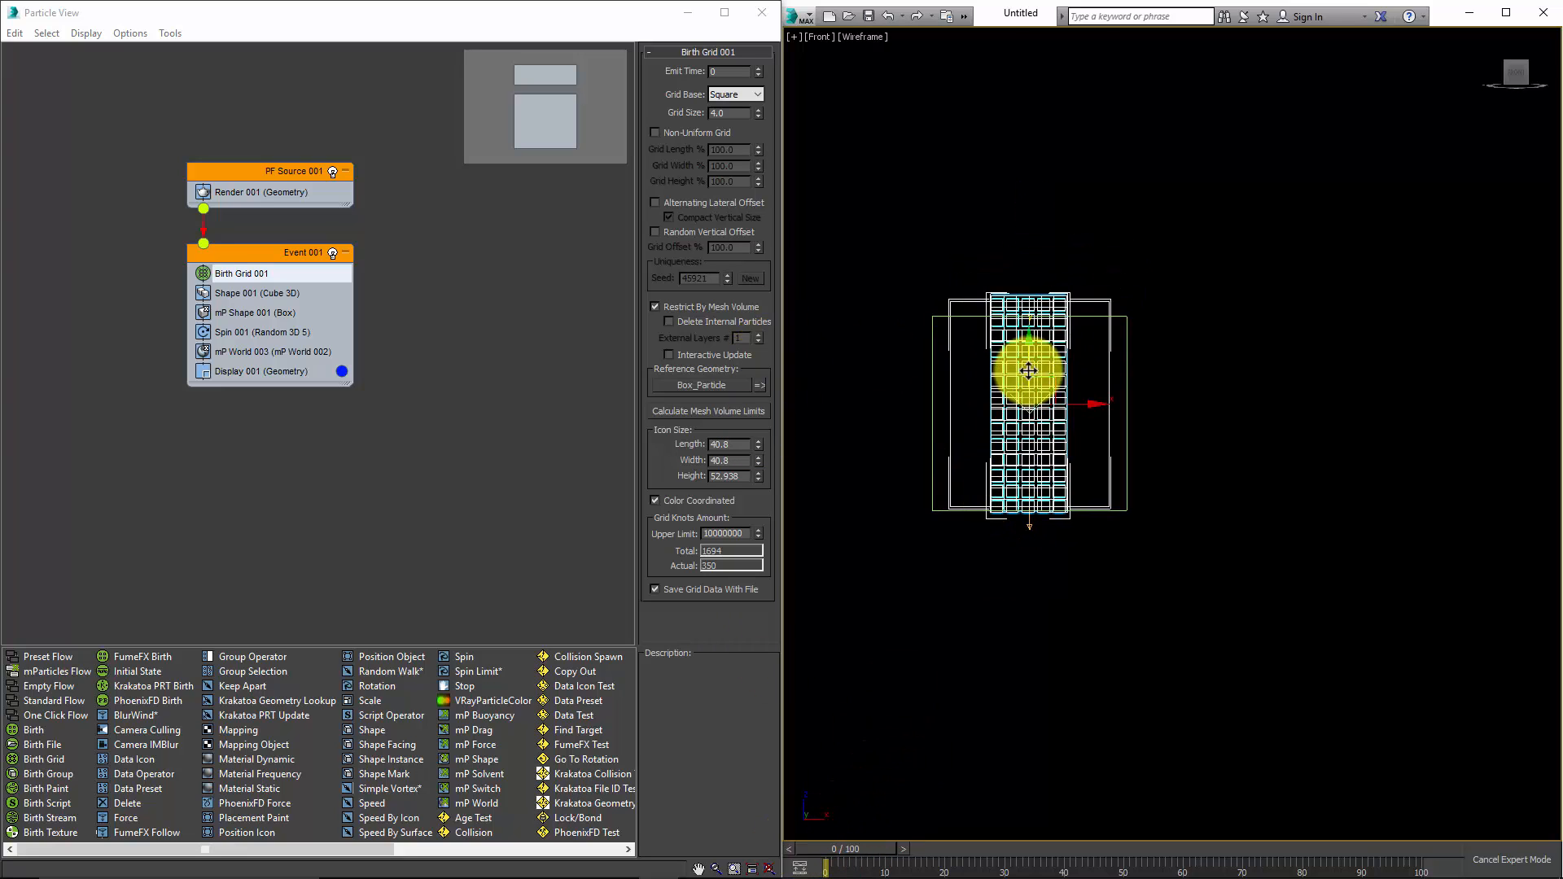
pyautogui.moveTo(1029, 371); pyautogui.dragTo(1036, 94)
pyautogui.scroll(-5, 1037, 228)
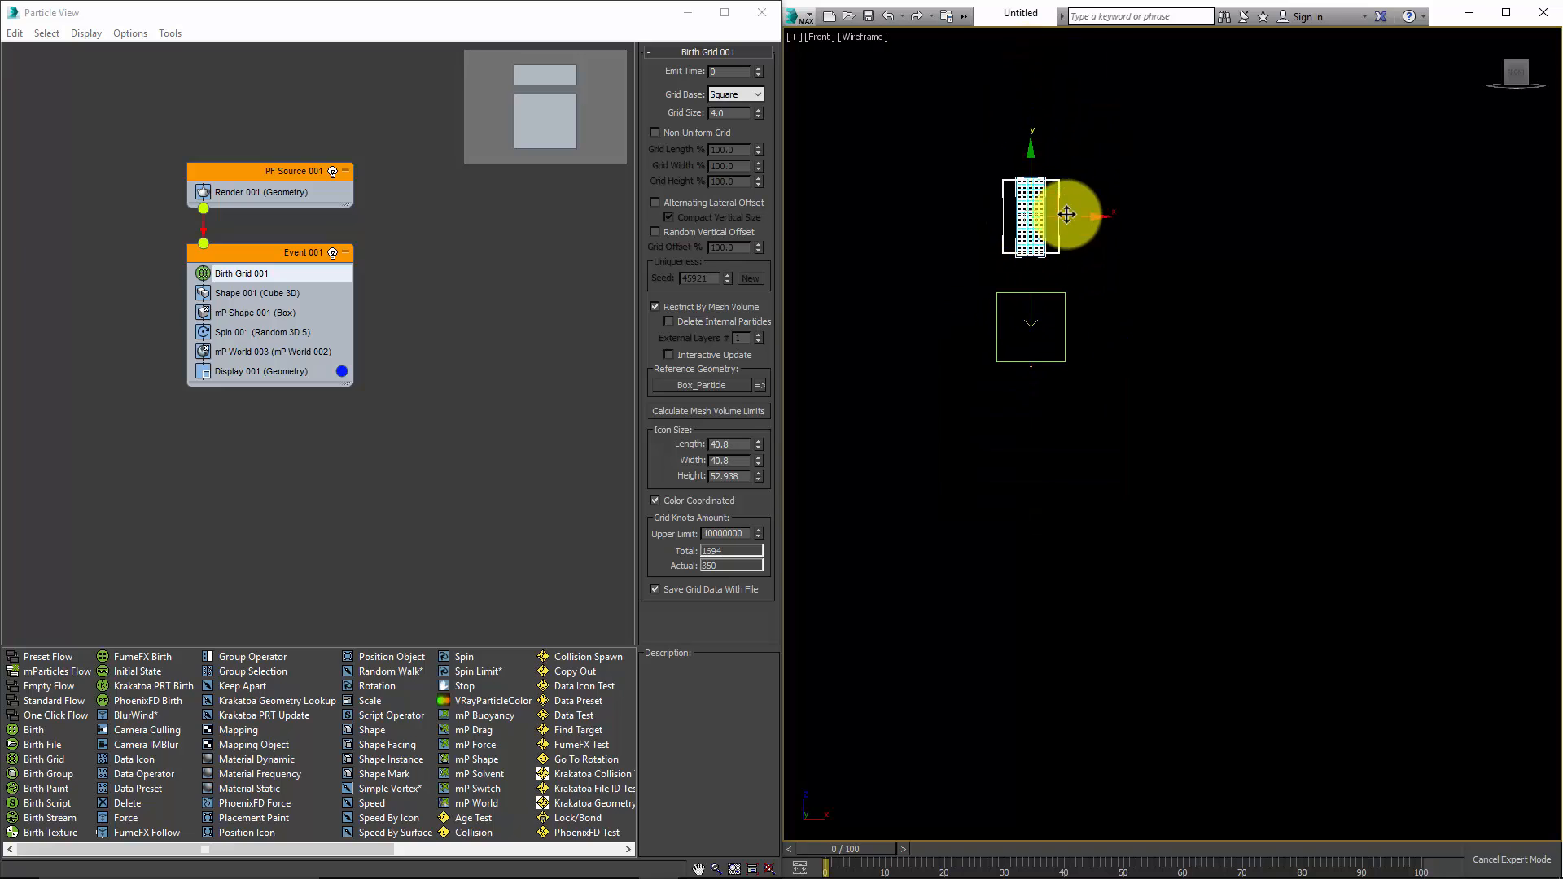
# Rotate the raised Birth Grid icon and both box meshes together so the block is tilted above the ground.
pyautogui.moveTo(1066, 214)
pyautogui.mouseDown()
pyautogui.moveTo(1029, 157)
pyautogui.moveTo(1029, 95)
pyautogui.moveTo(1078, 174)
pyautogui.moveTo(1078, 154)
pyautogui.moveTo(1102, 173)
pyautogui.moveTo(1097, 208)
pyautogui.mouseUp()
pyautogui.press('e')
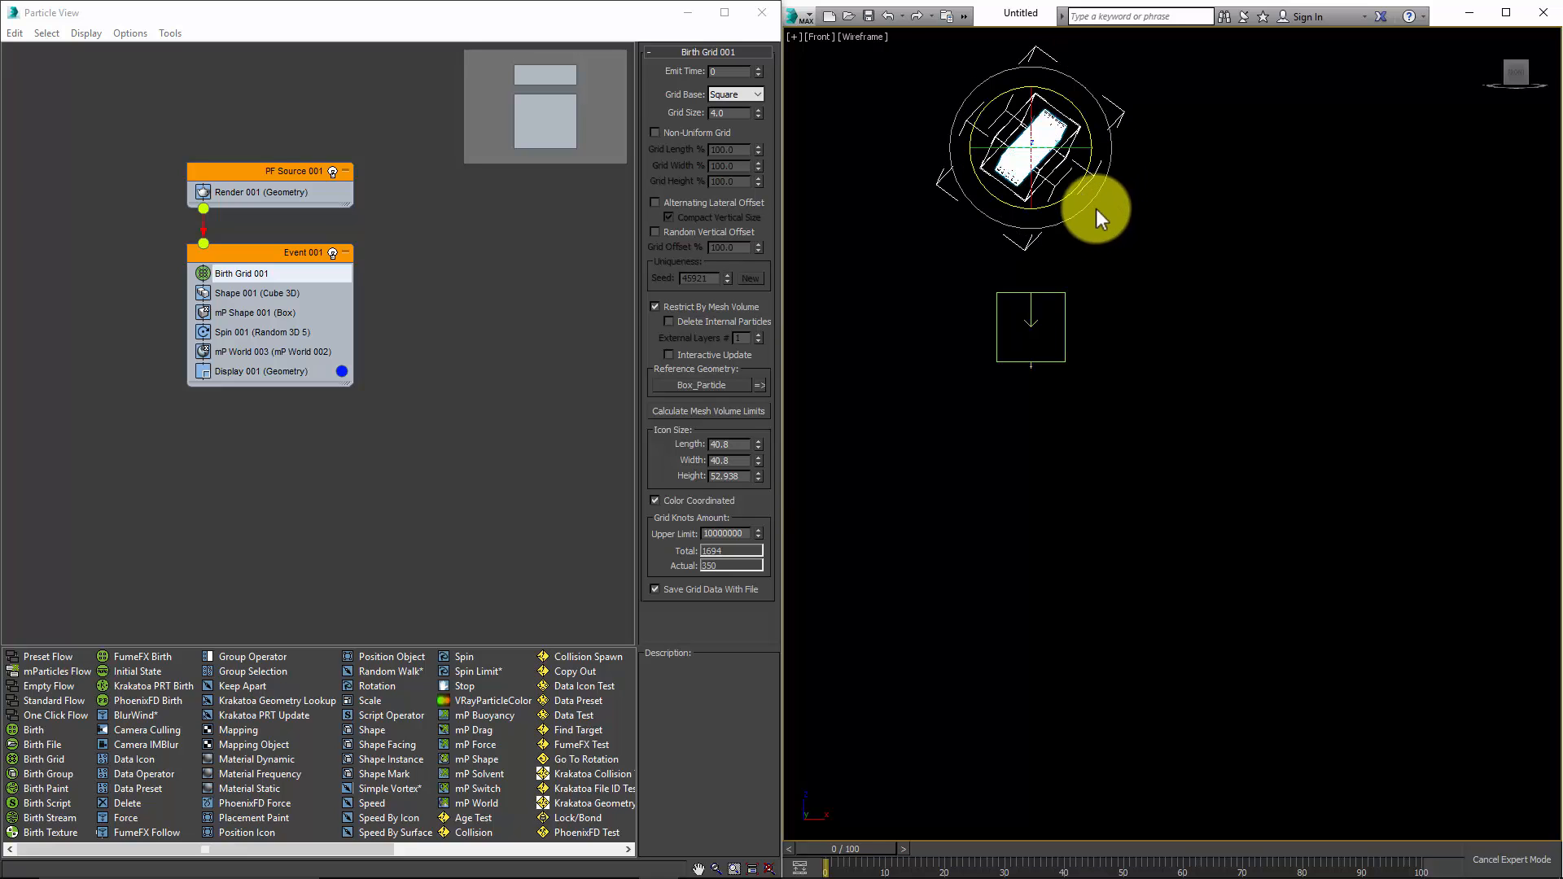
pyautogui.keyDown('alt'); pyautogui.moveTo(1096, 208); pyautogui.dragTo(1086, 259, button='middle'); pyautogui.keyUp('alt')
pyautogui.click(1082, 251)
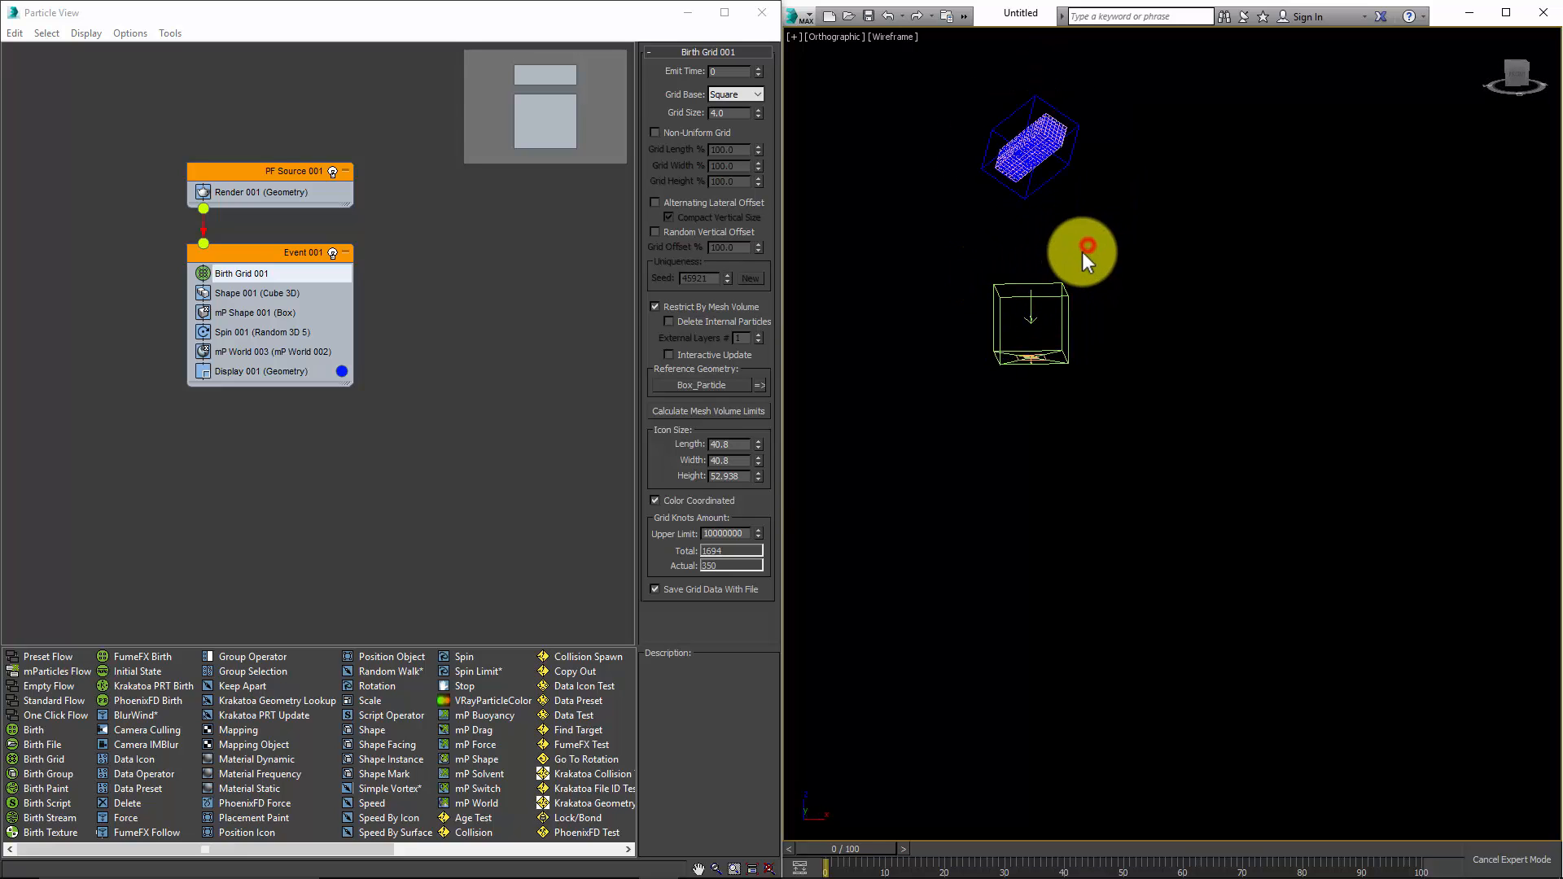
pyautogui.scroll(7, 1092, 415)
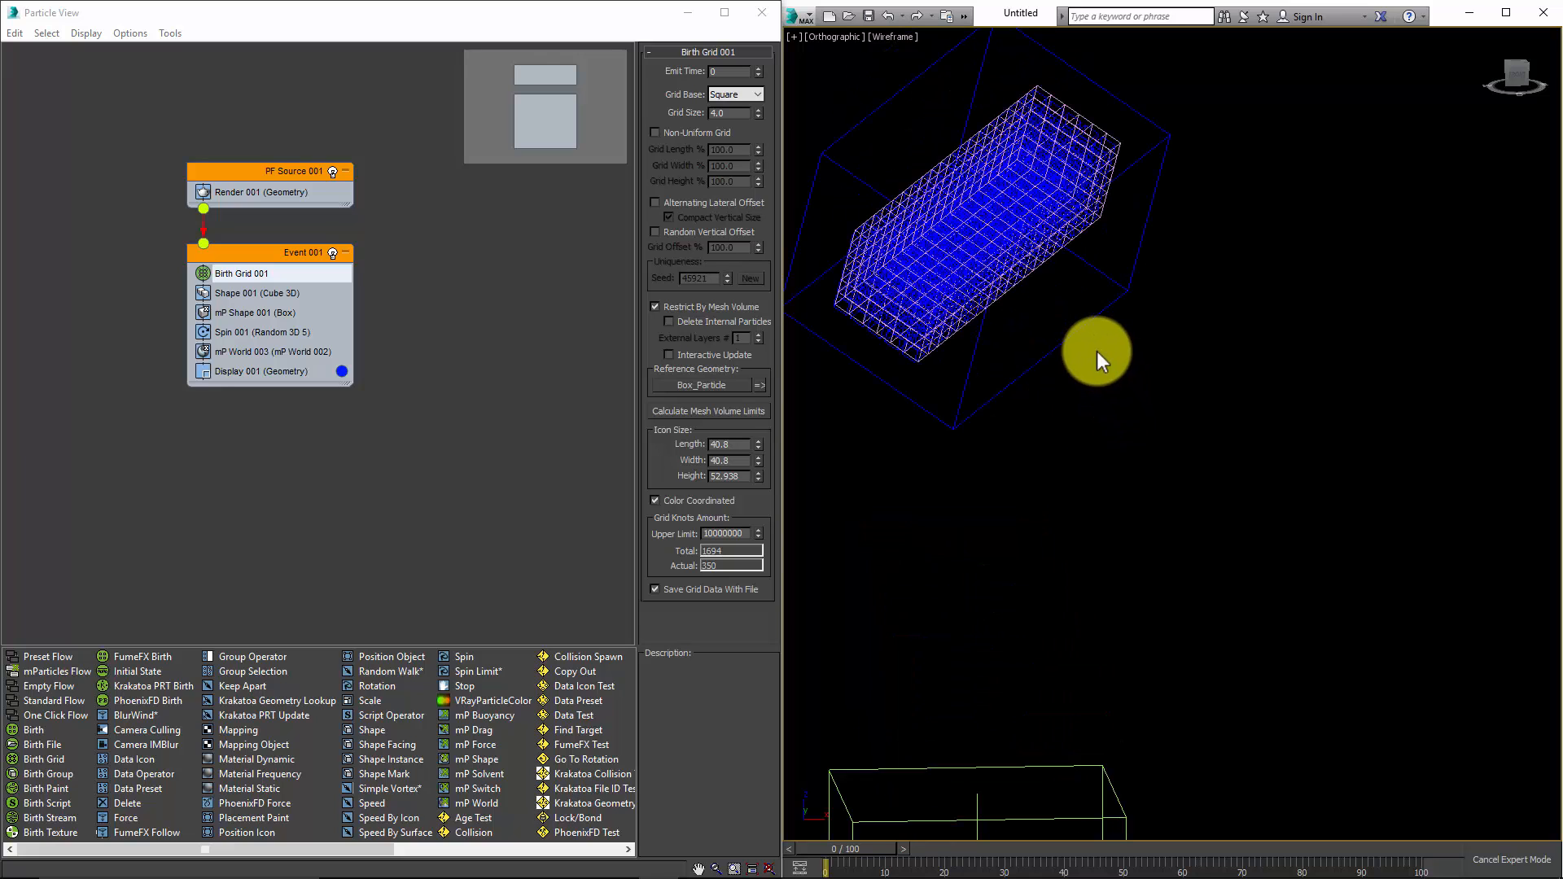
pyautogui.keyDown('alt'); pyautogui.moveTo(1095, 329); pyautogui.dragTo(1141, 321, button='middle'); pyautogui.keyUp('alt')
pyautogui.click(1166, 340)
pyautogui.click(1205, 360)
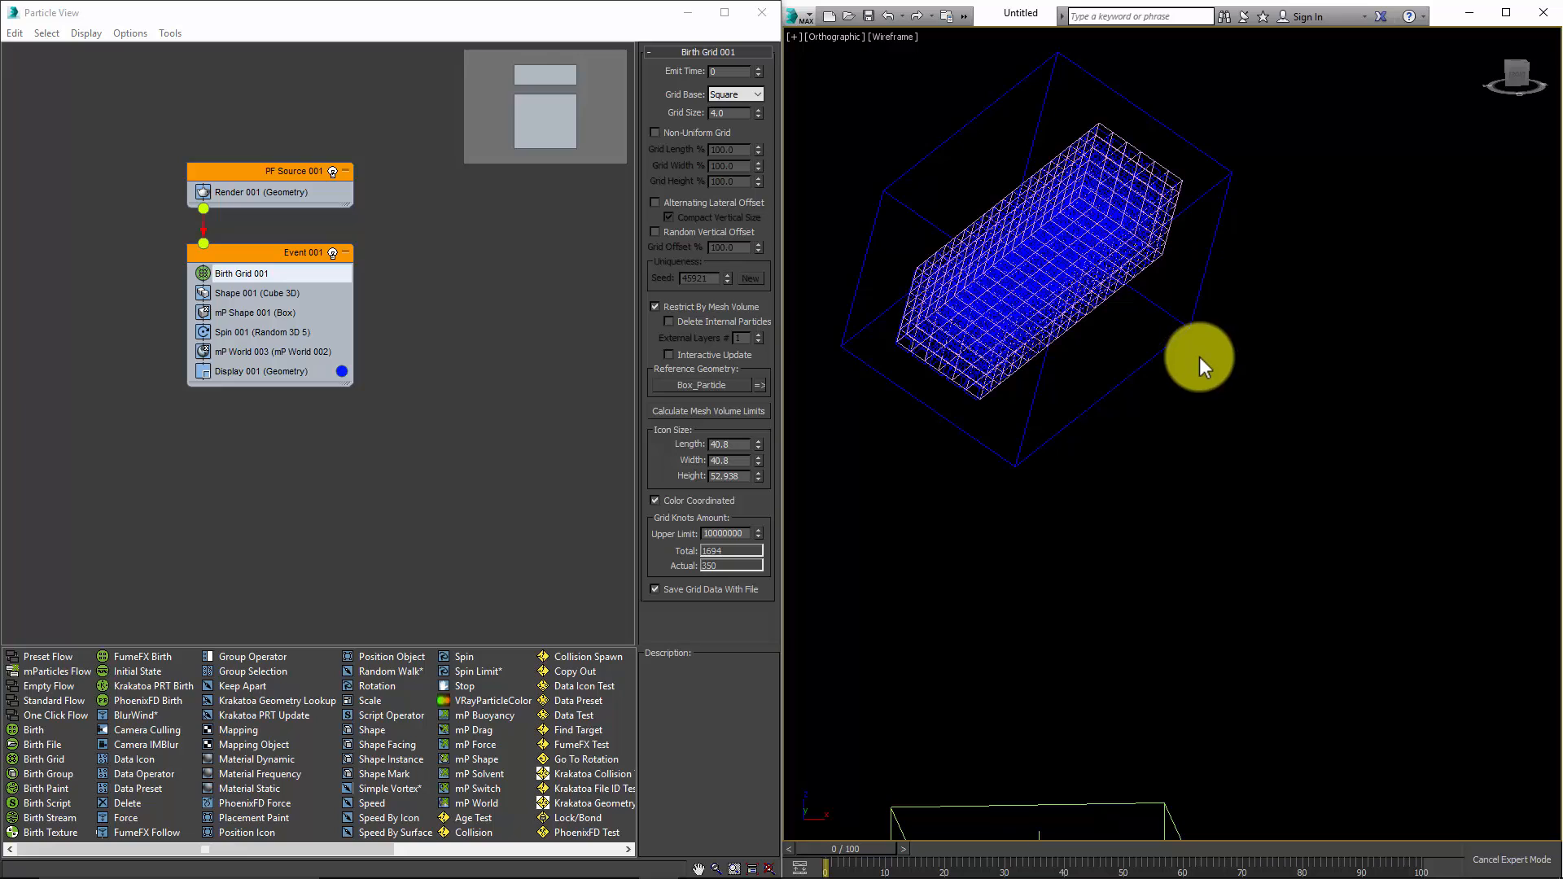
# Set the viewport to Shaded display and hide the Box_Deform and Box_Particle meshes.
pyautogui.click(889, 41)
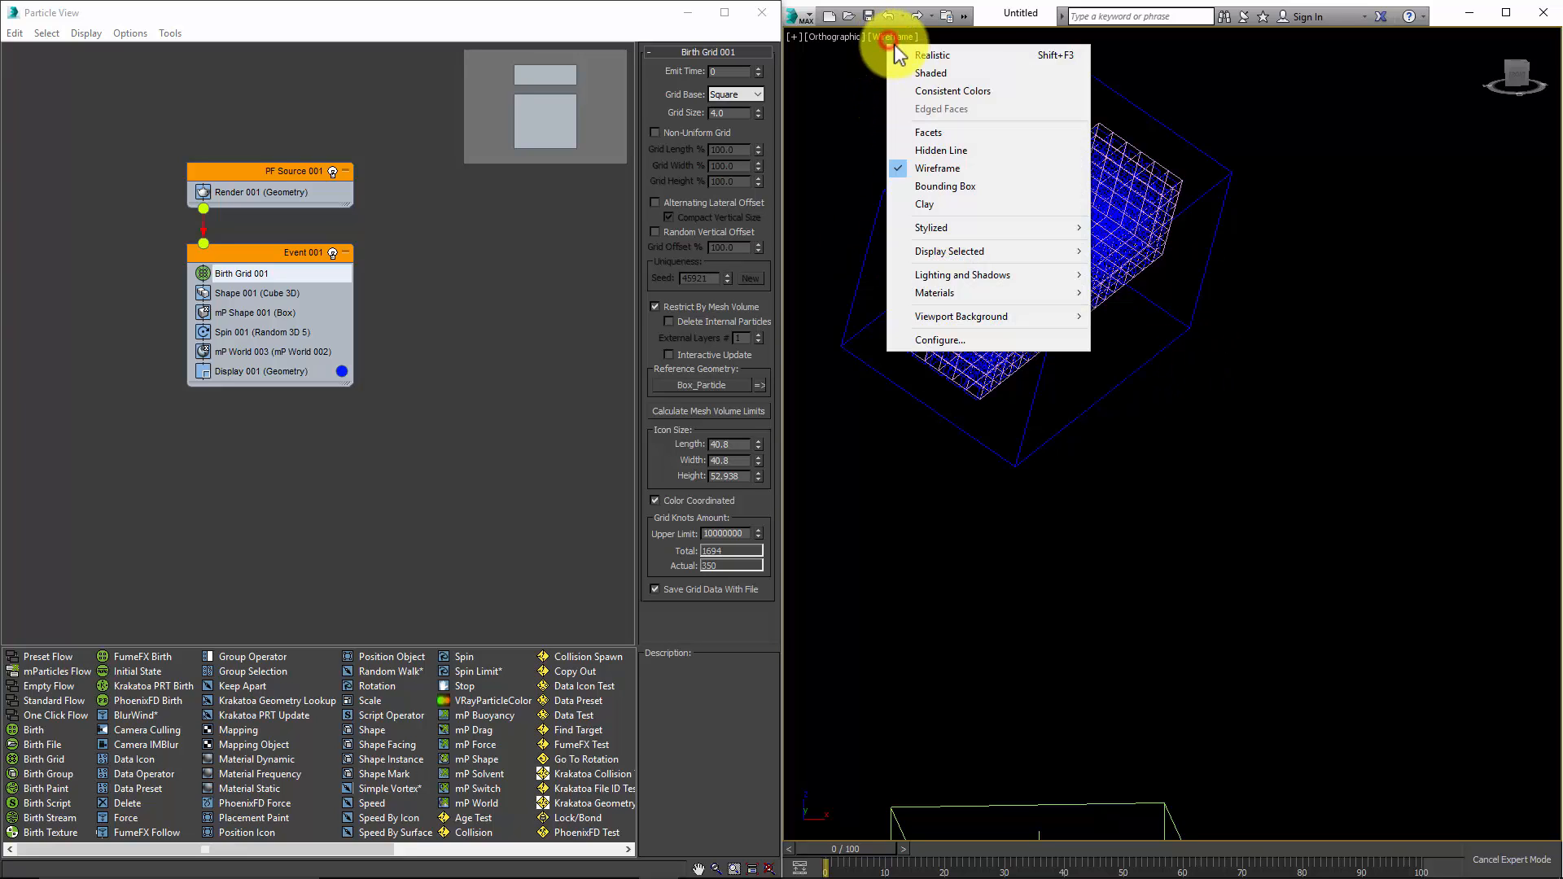
pyautogui.click(936, 72)
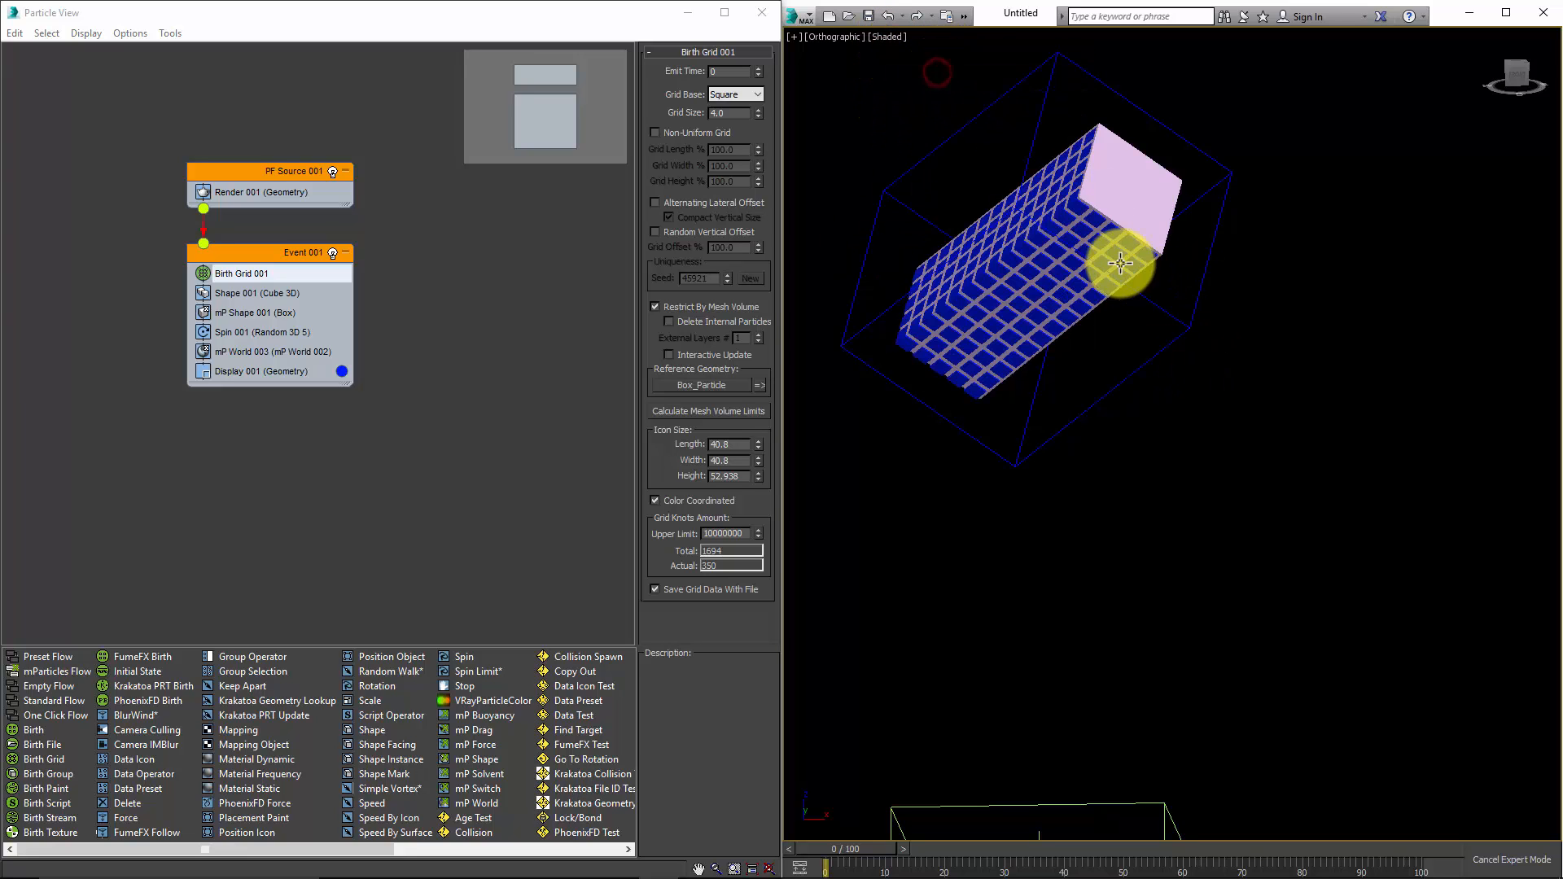
pyautogui.press('h')
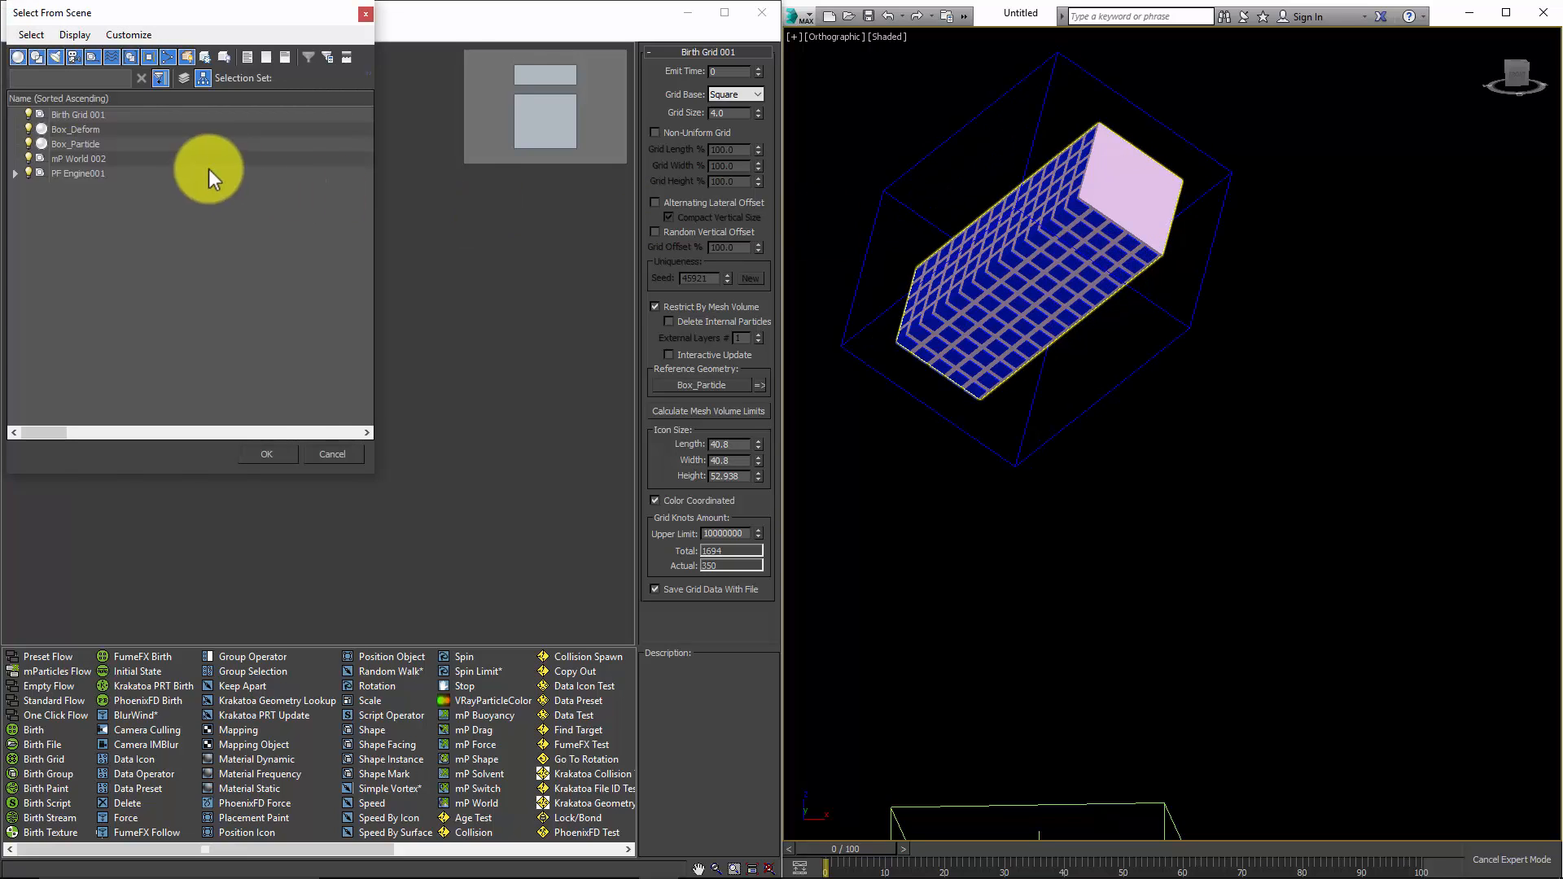
pyautogui.click(86, 130)
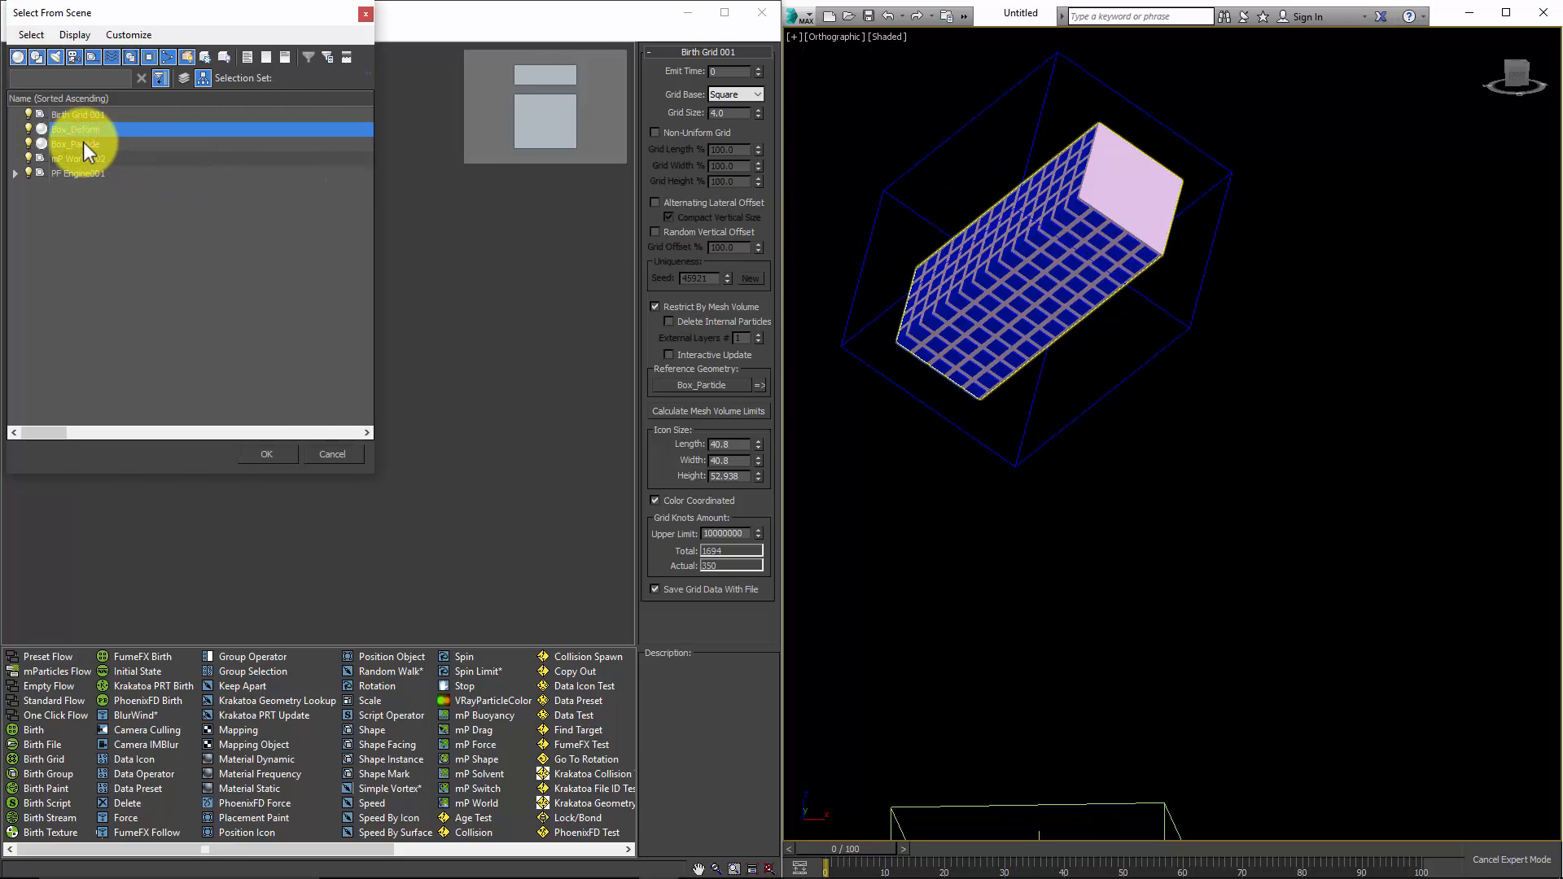
pyautogui.keyDown('ctrl'); pyautogui.click(83, 142); pyautogui.keyUp('ctrl')
pyautogui.click(267, 453)
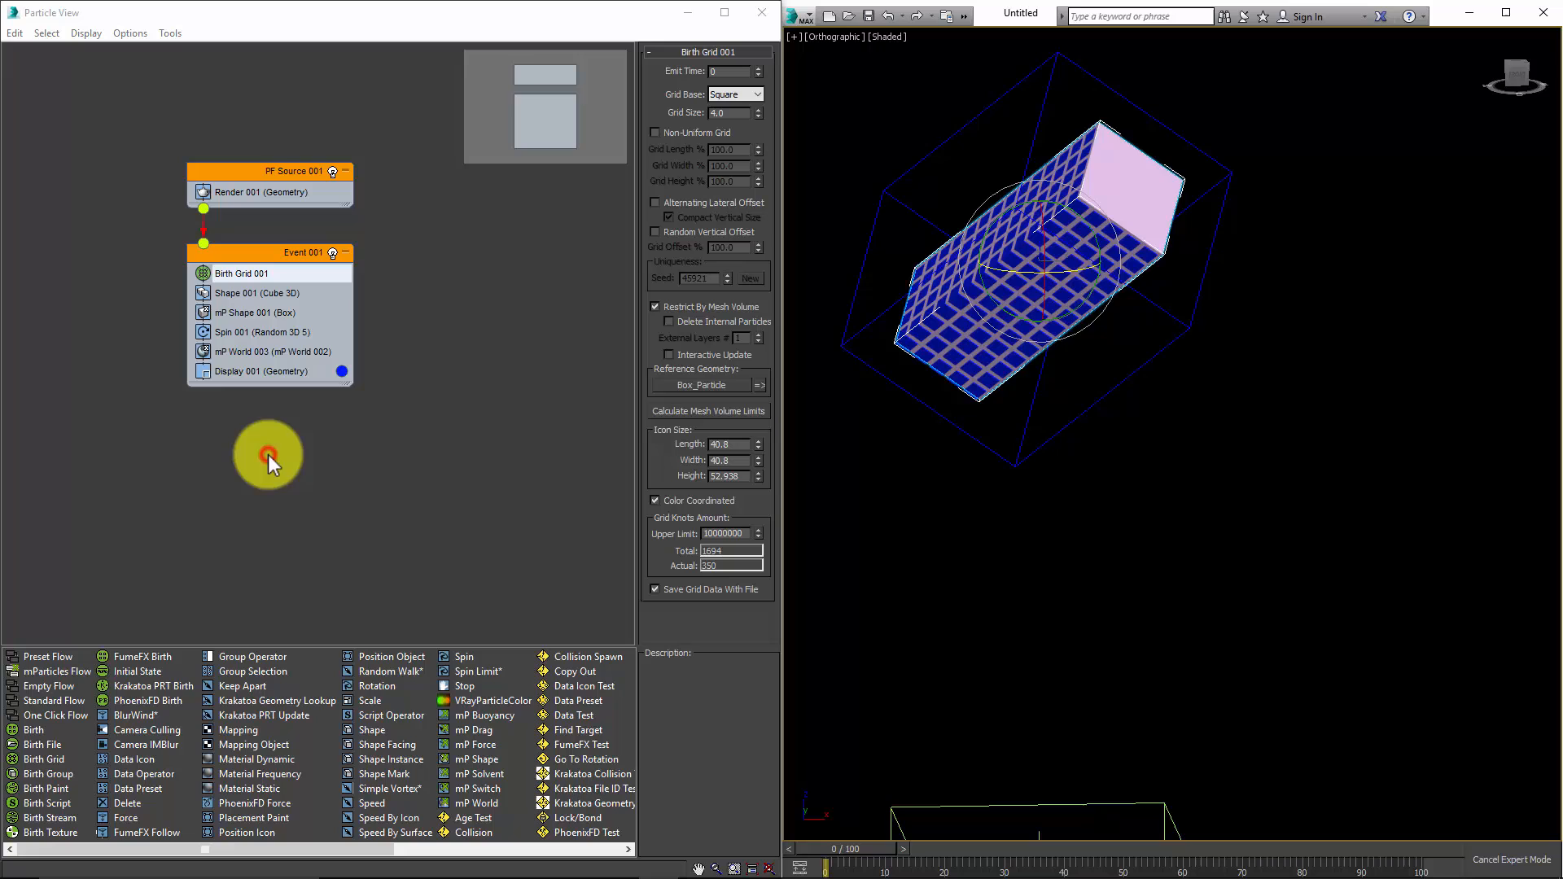
pyautogui.rightClick(1031, 296)
pyautogui.click(1082, 251)
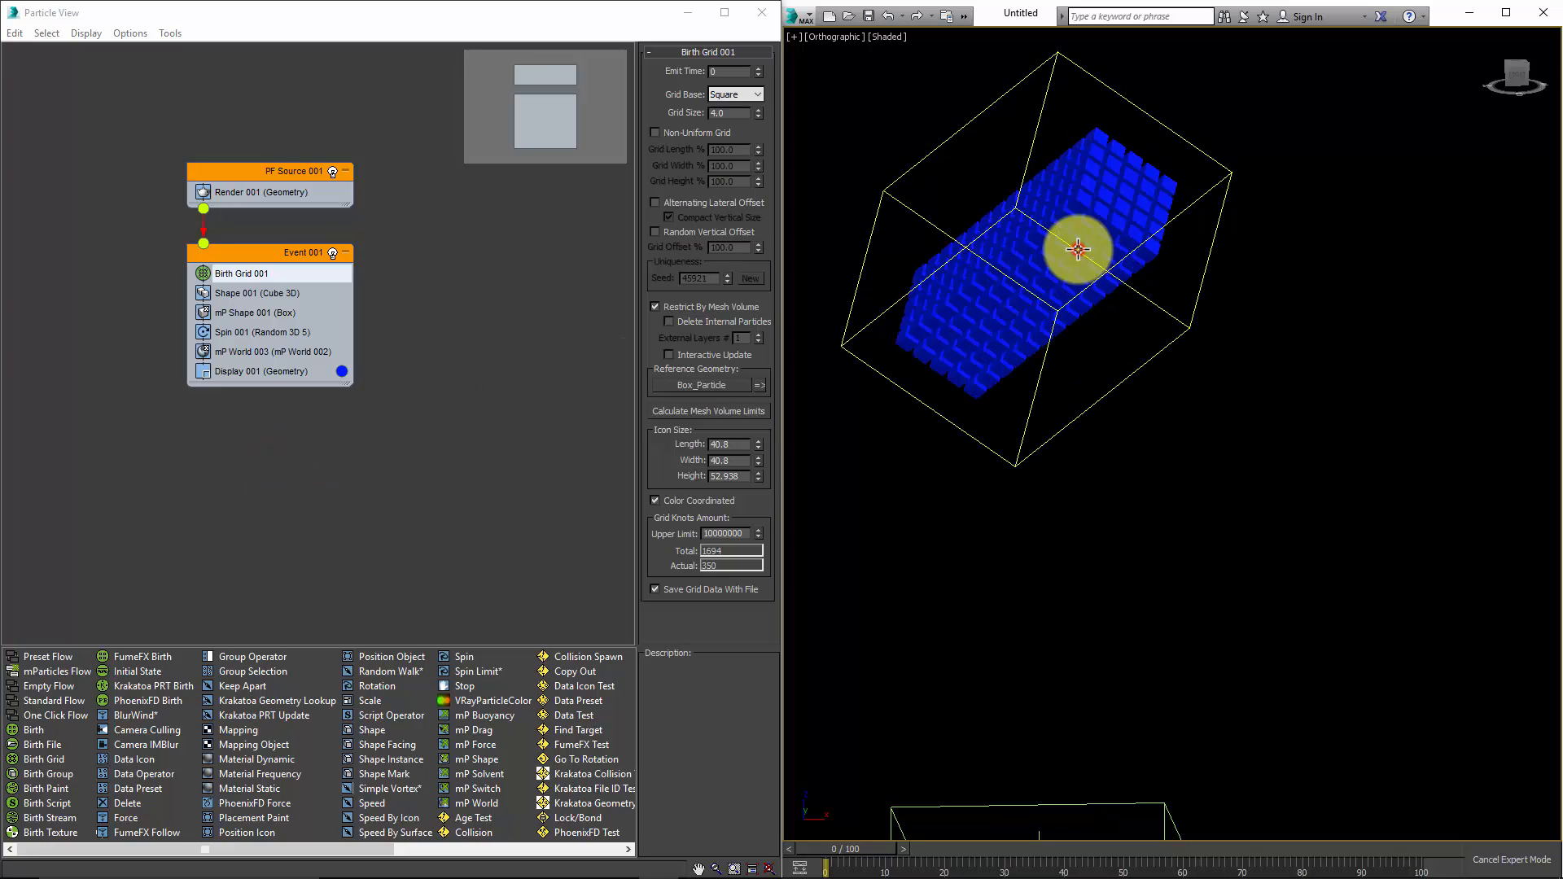
# Hide the Birth Grid icon and the mP World box so the particle cubes stand clear in the viewport.
pyautogui.click(1250, 313)
pyautogui.rightClick(1191, 342)
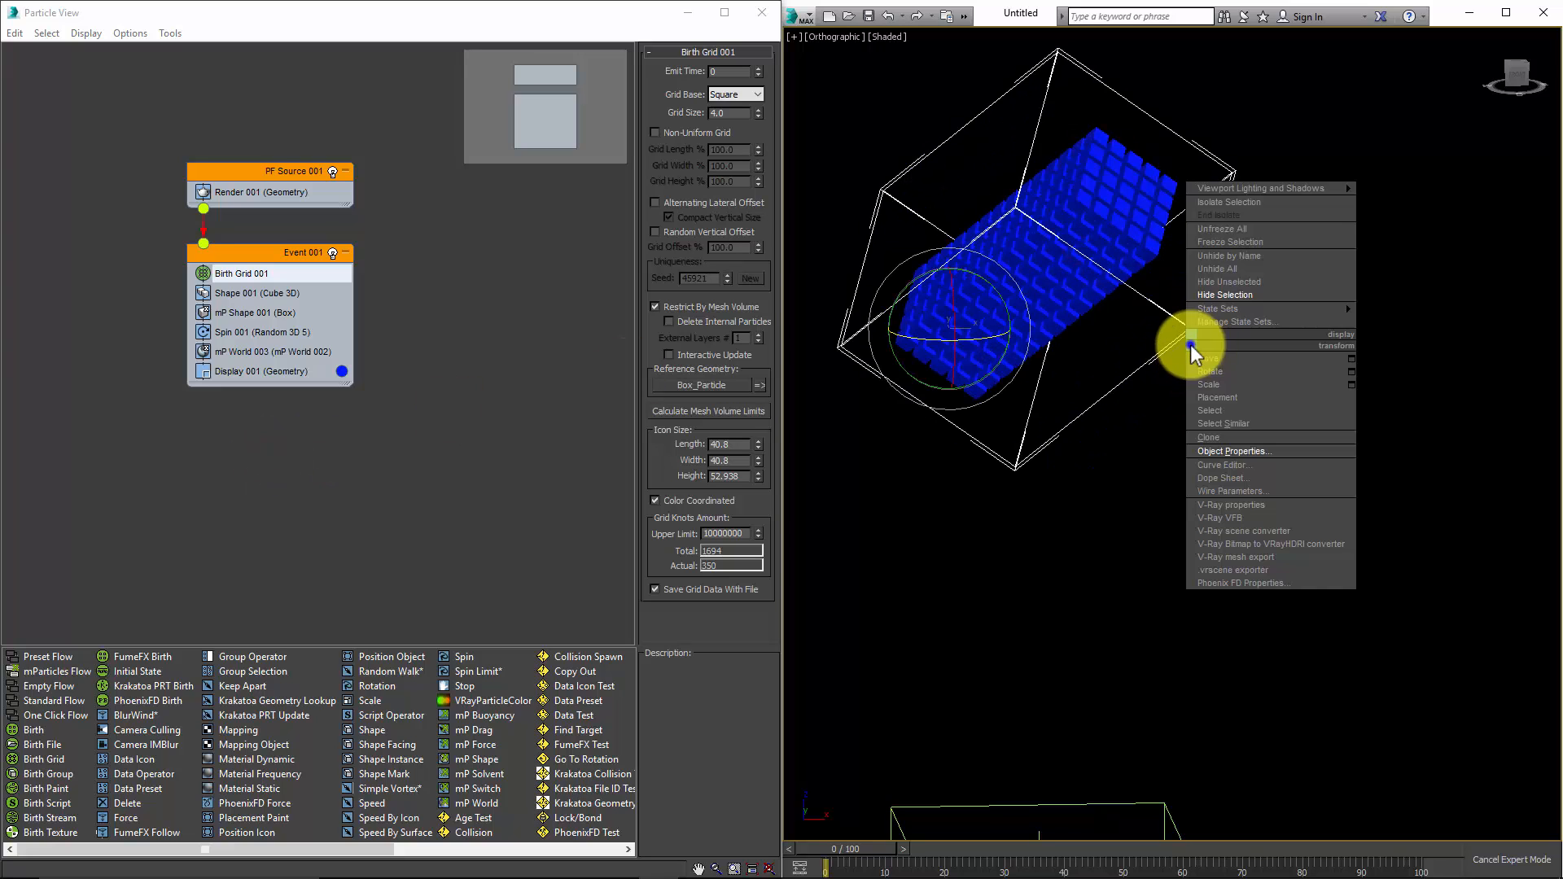
pyautogui.click(1243, 299)
pyautogui.scroll(-3, 1215, 470)
pyautogui.moveTo(1215, 470); pyautogui.dragTo(1200, 370, button='middle')
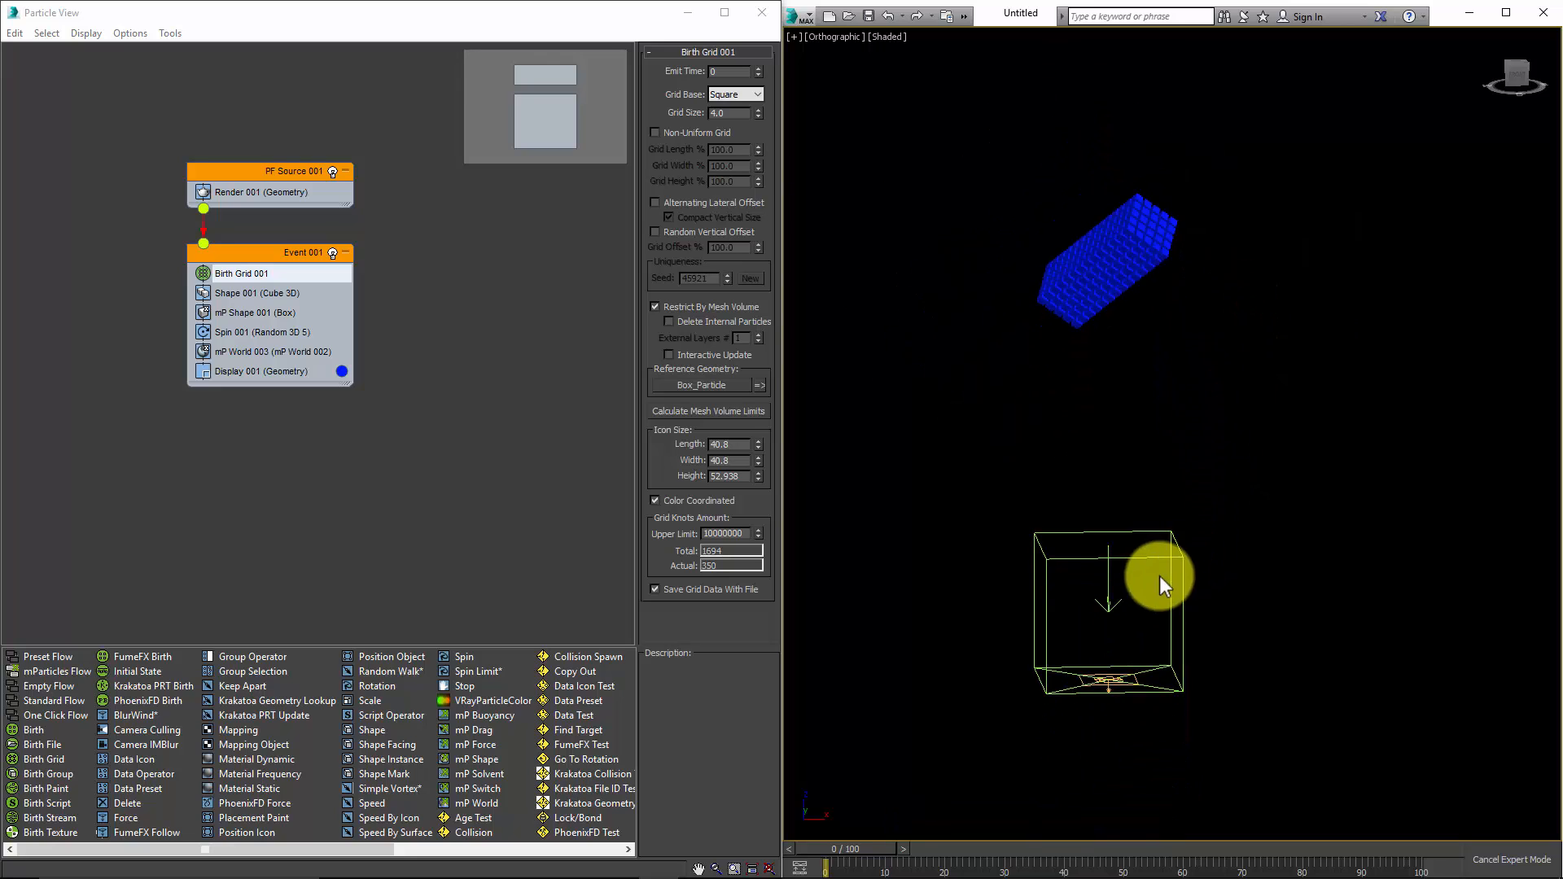
pyautogui.moveTo(1193, 497); pyautogui.dragTo(1161, 559)
pyautogui.rightClick(1196, 544)
pyautogui.click(1238, 494)
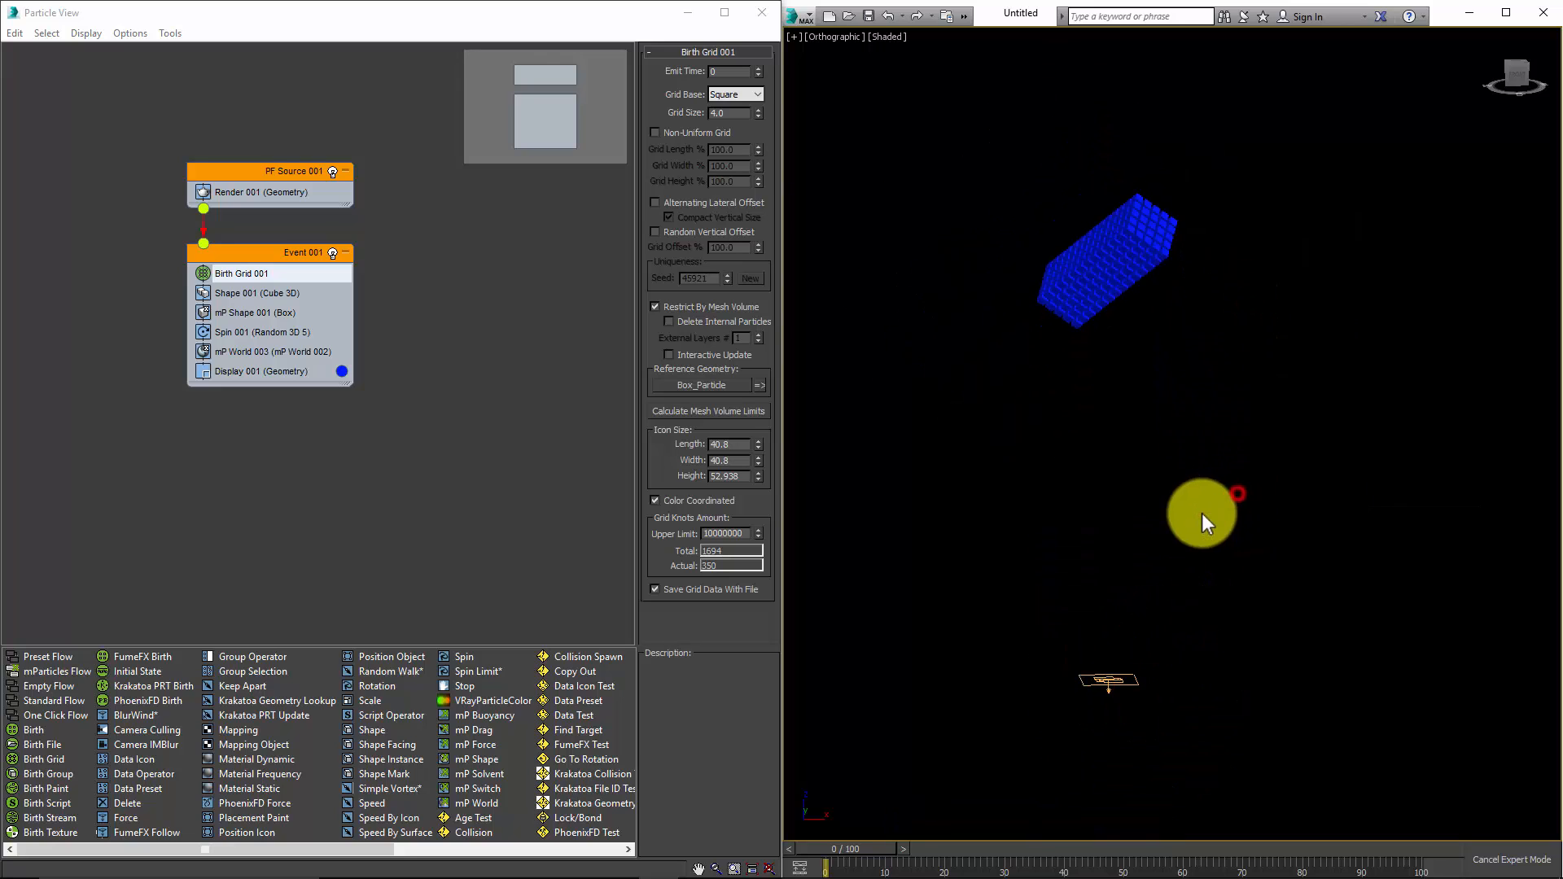
pyautogui.moveTo(1202, 513); pyautogui.dragTo(1158, 515, button='middle')
# Play the simulation and set the gravity acceleration of the mP World 002 driver to 980.7.
pyautogui.press('/')
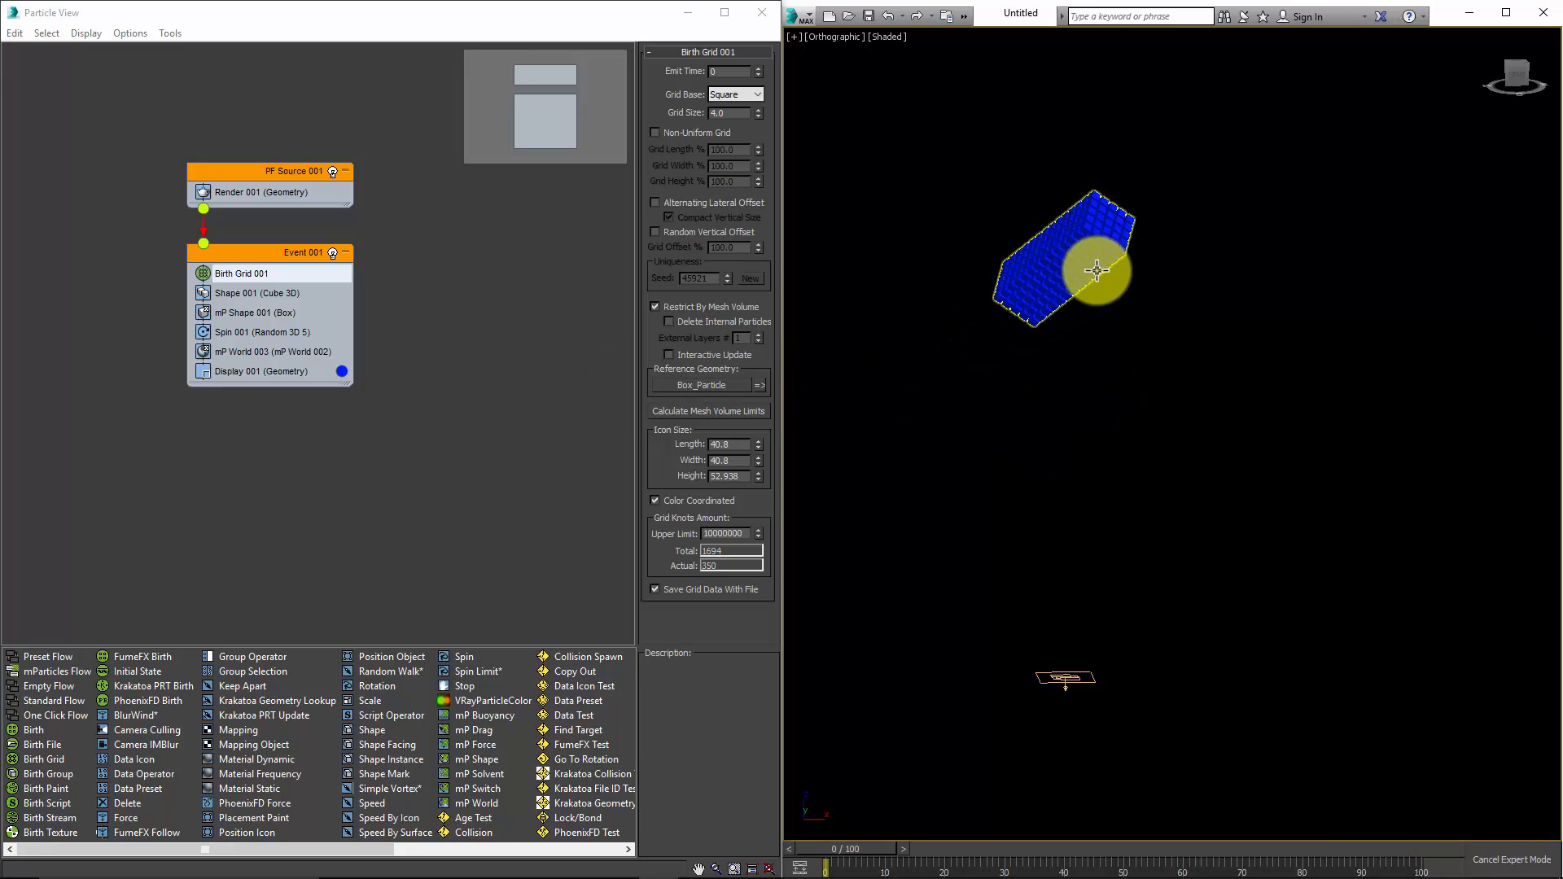
pyautogui.click(242, 352)
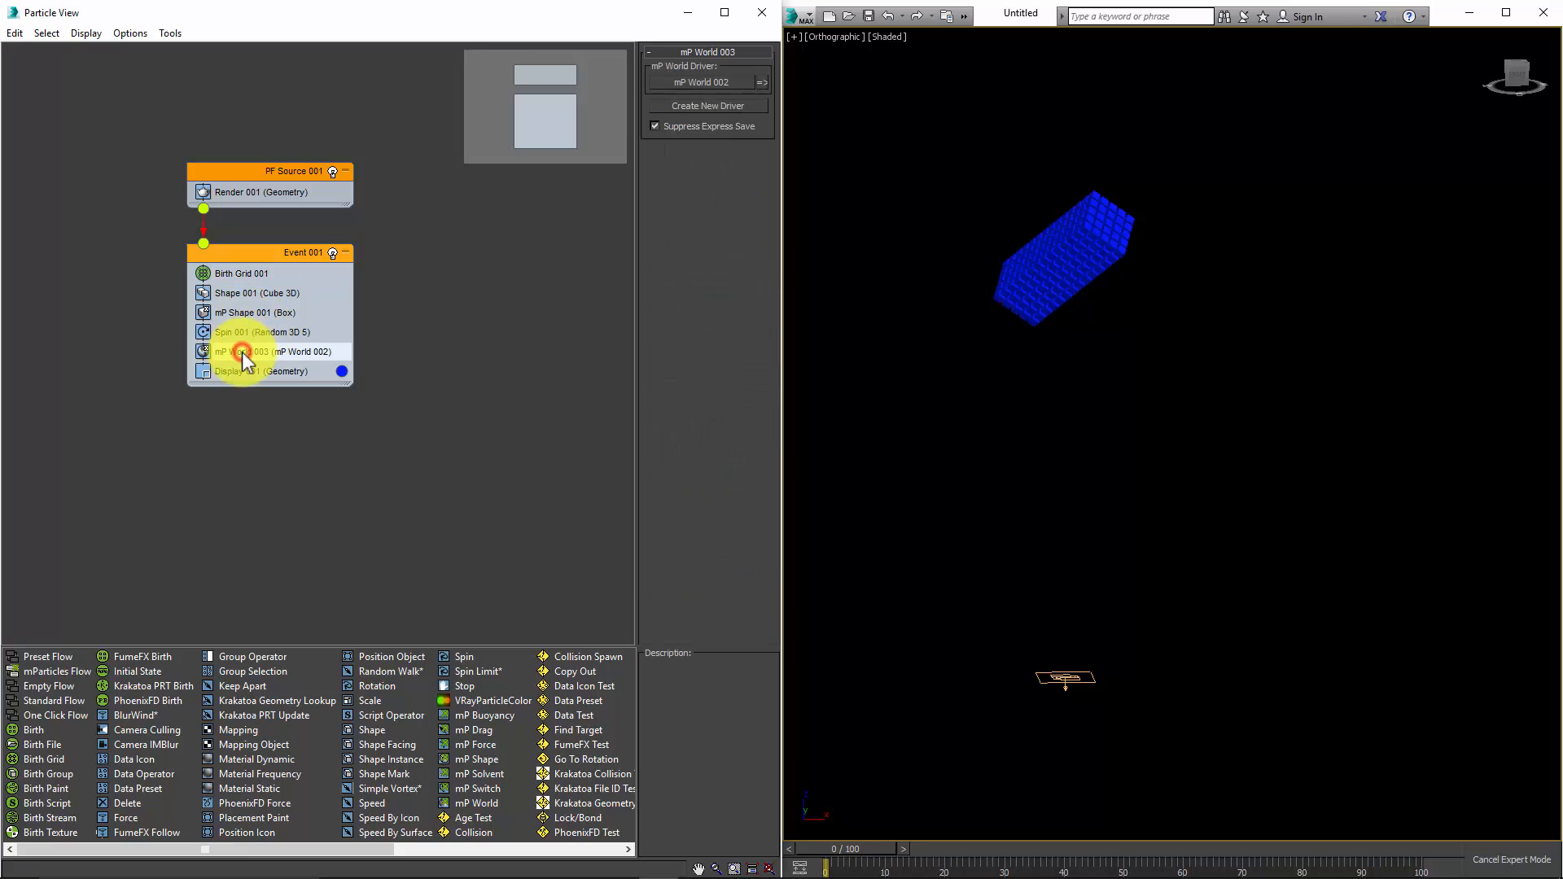
pyautogui.click(760, 77)
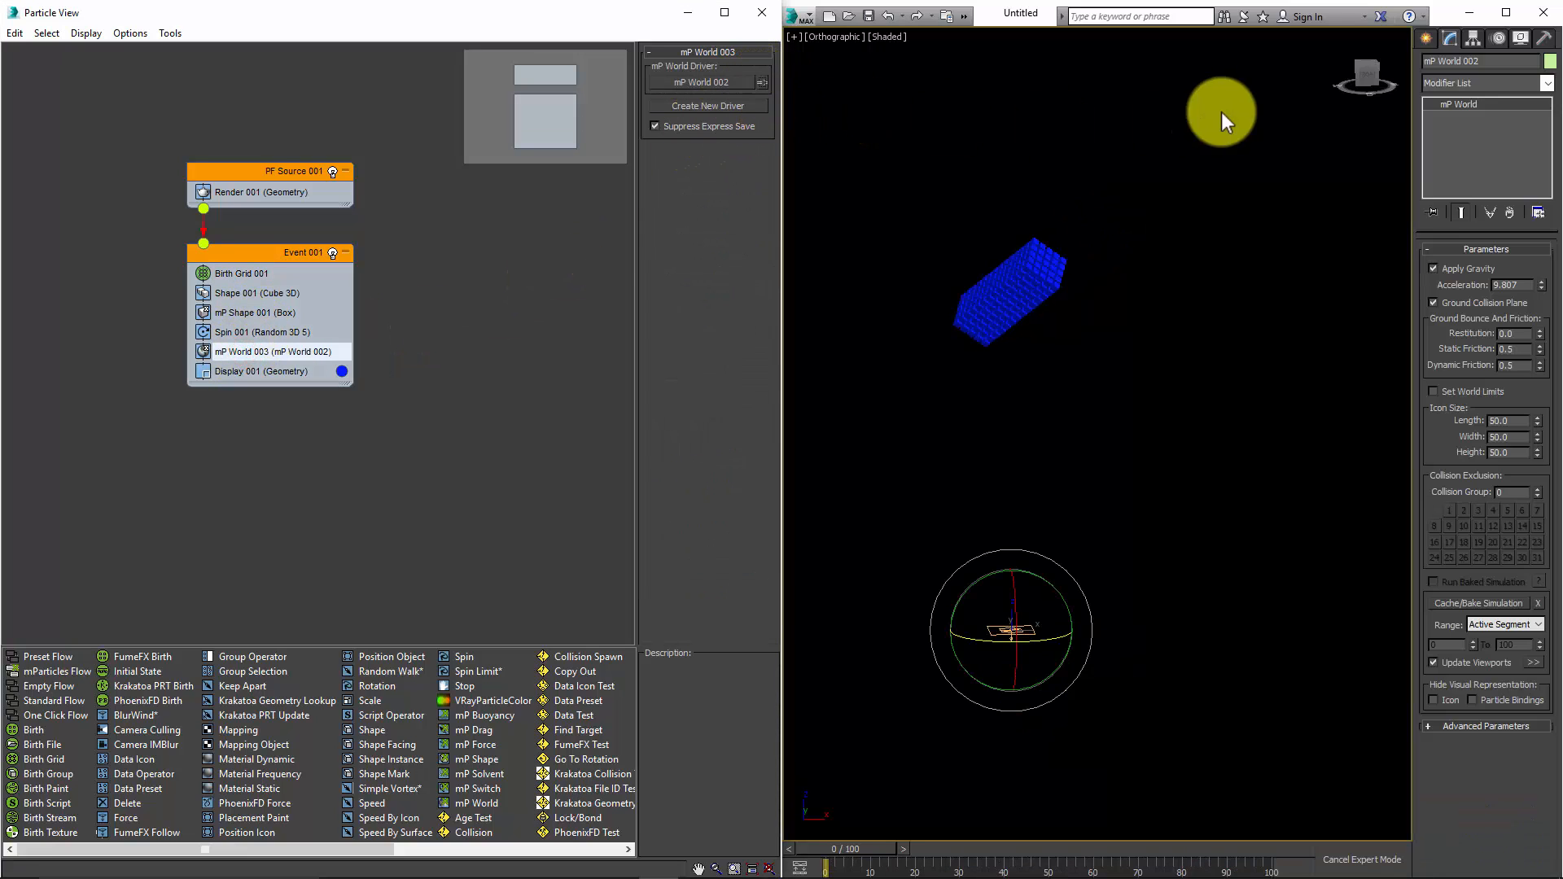
pyautogui.moveTo(1523, 286); pyautogui.dragTo(1487, 289)
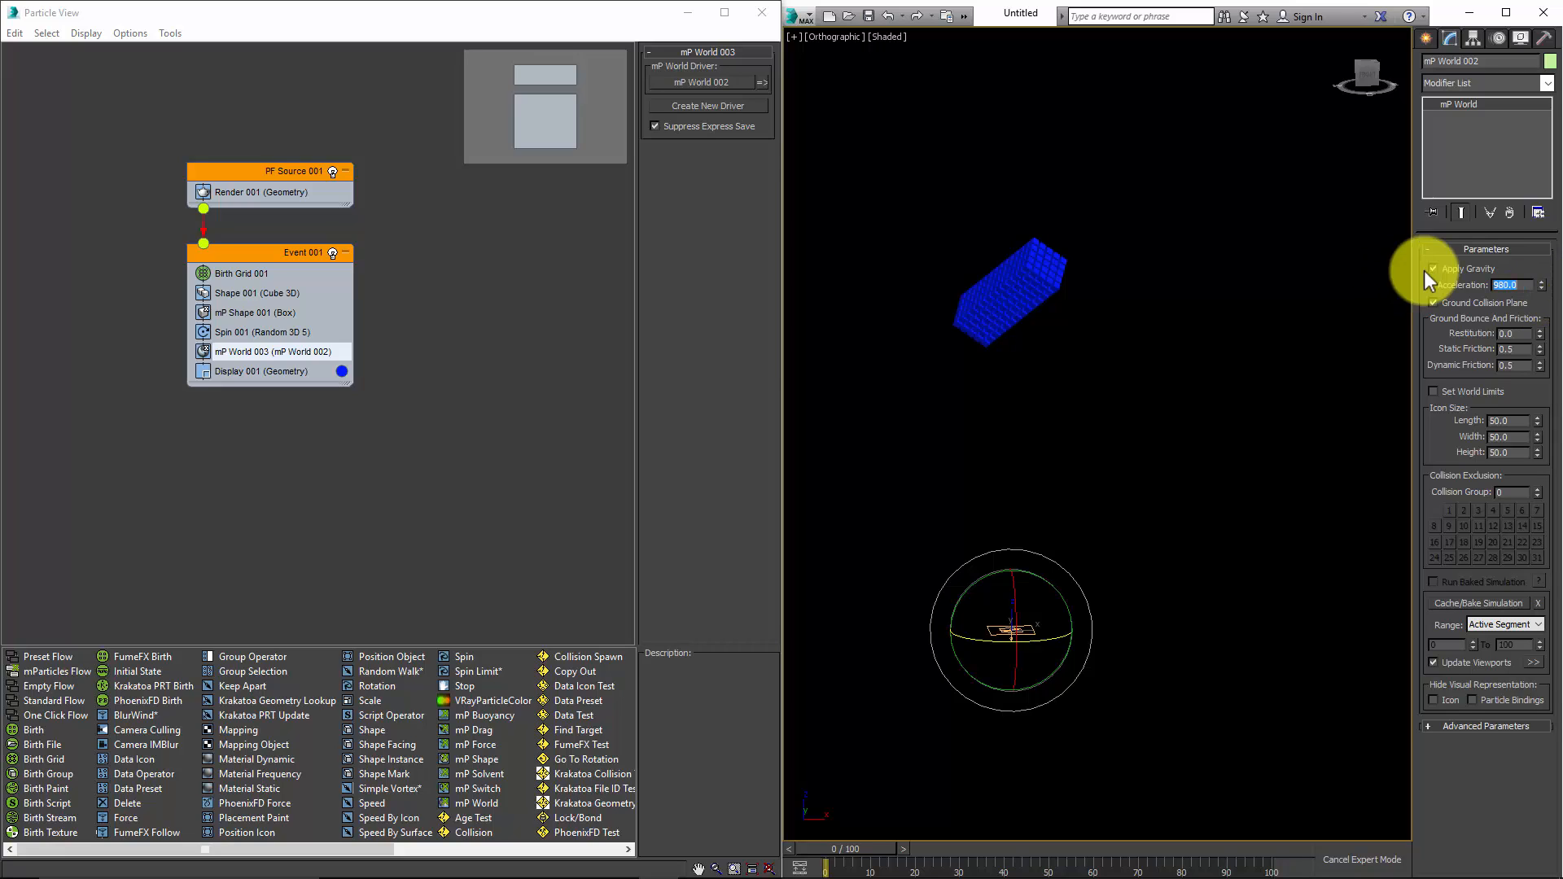
pyautogui.click(1513, 285)
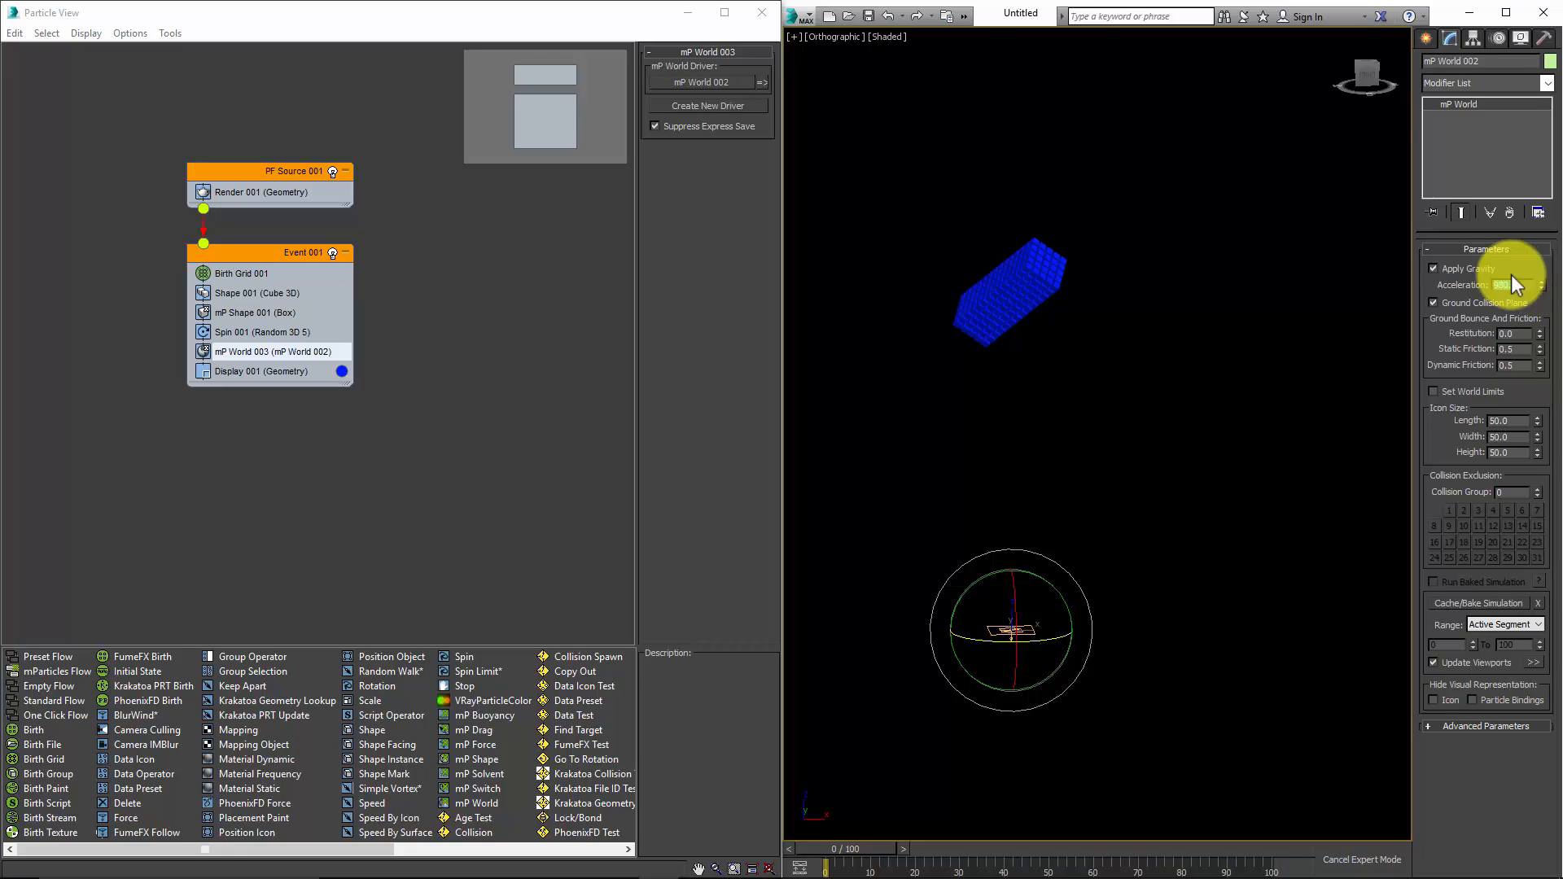
# Turn on the display of the main menu bar.
pyautogui.click(965, 16)
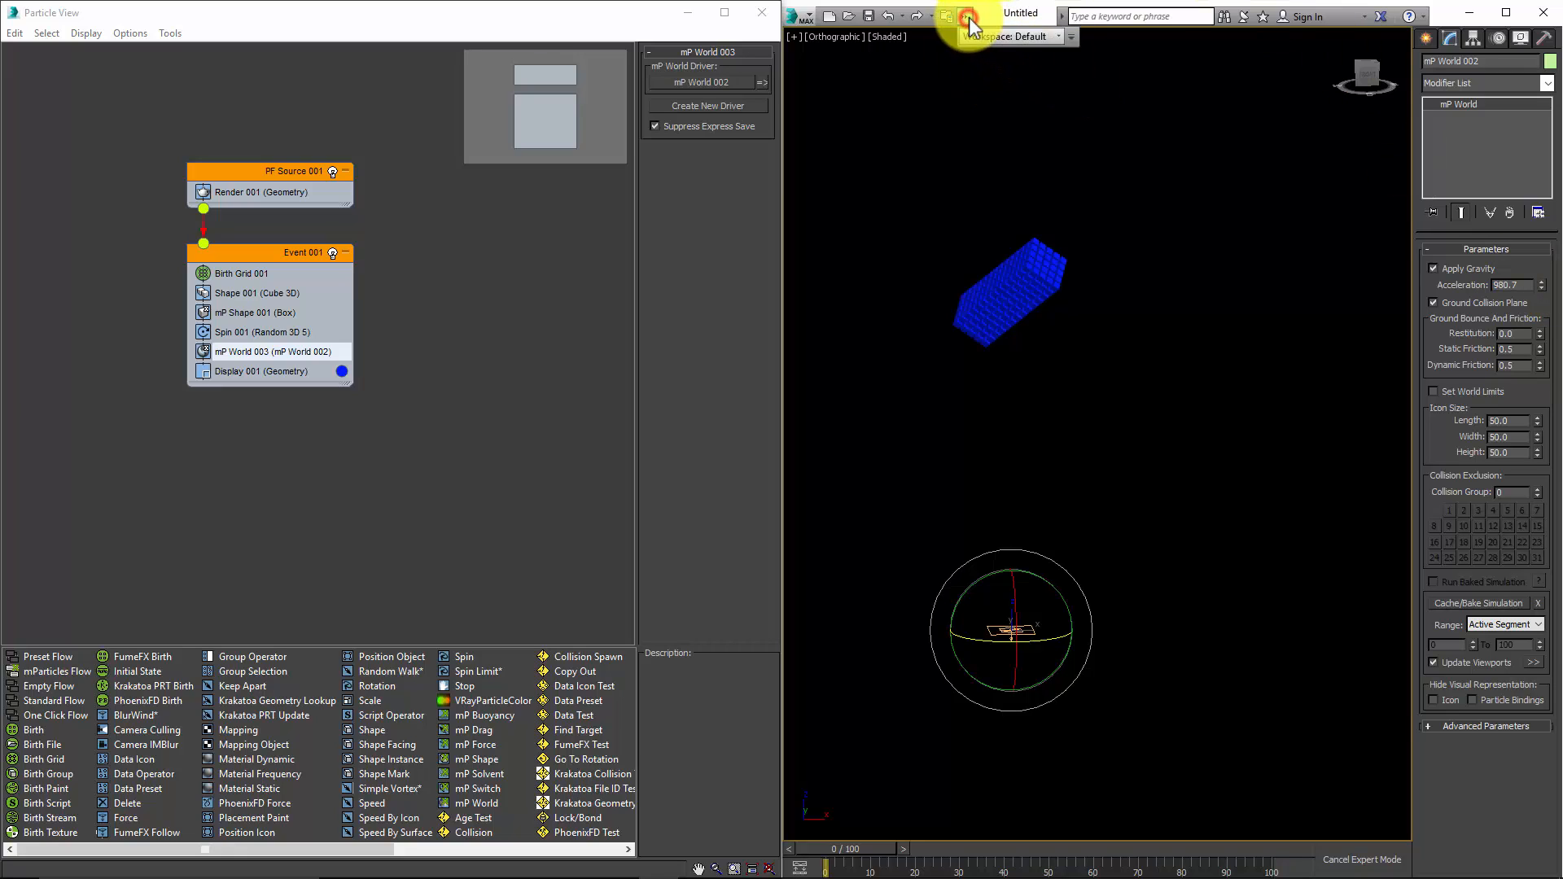
pyautogui.click(1065, 37)
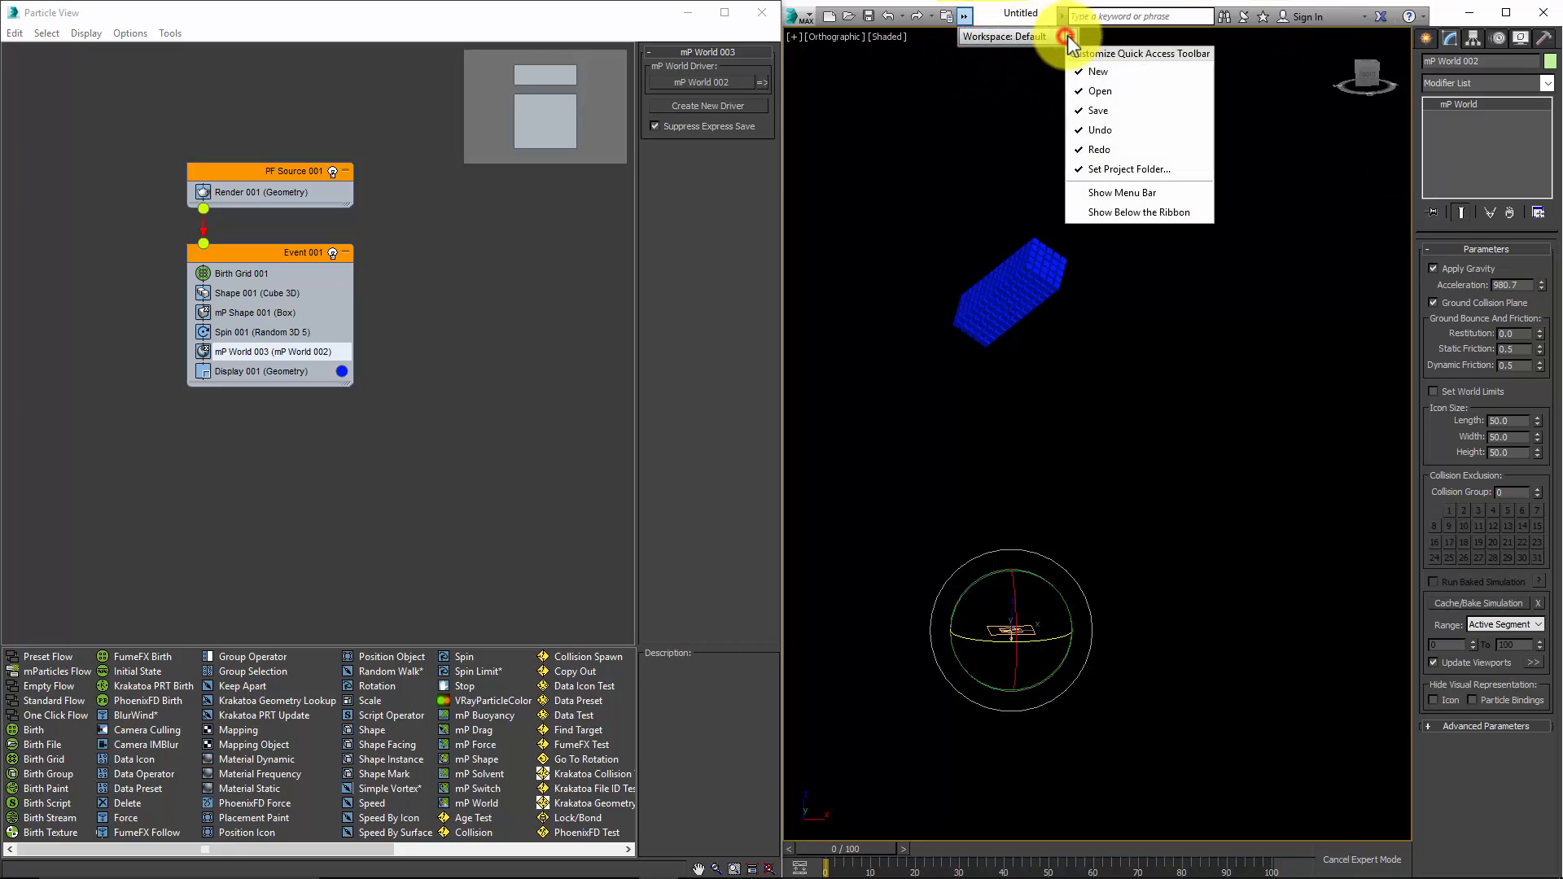
pyautogui.click(1097, 194)
# Check the system unit scale in Units Setup without changing anything.
pyautogui.click(1386, 35)
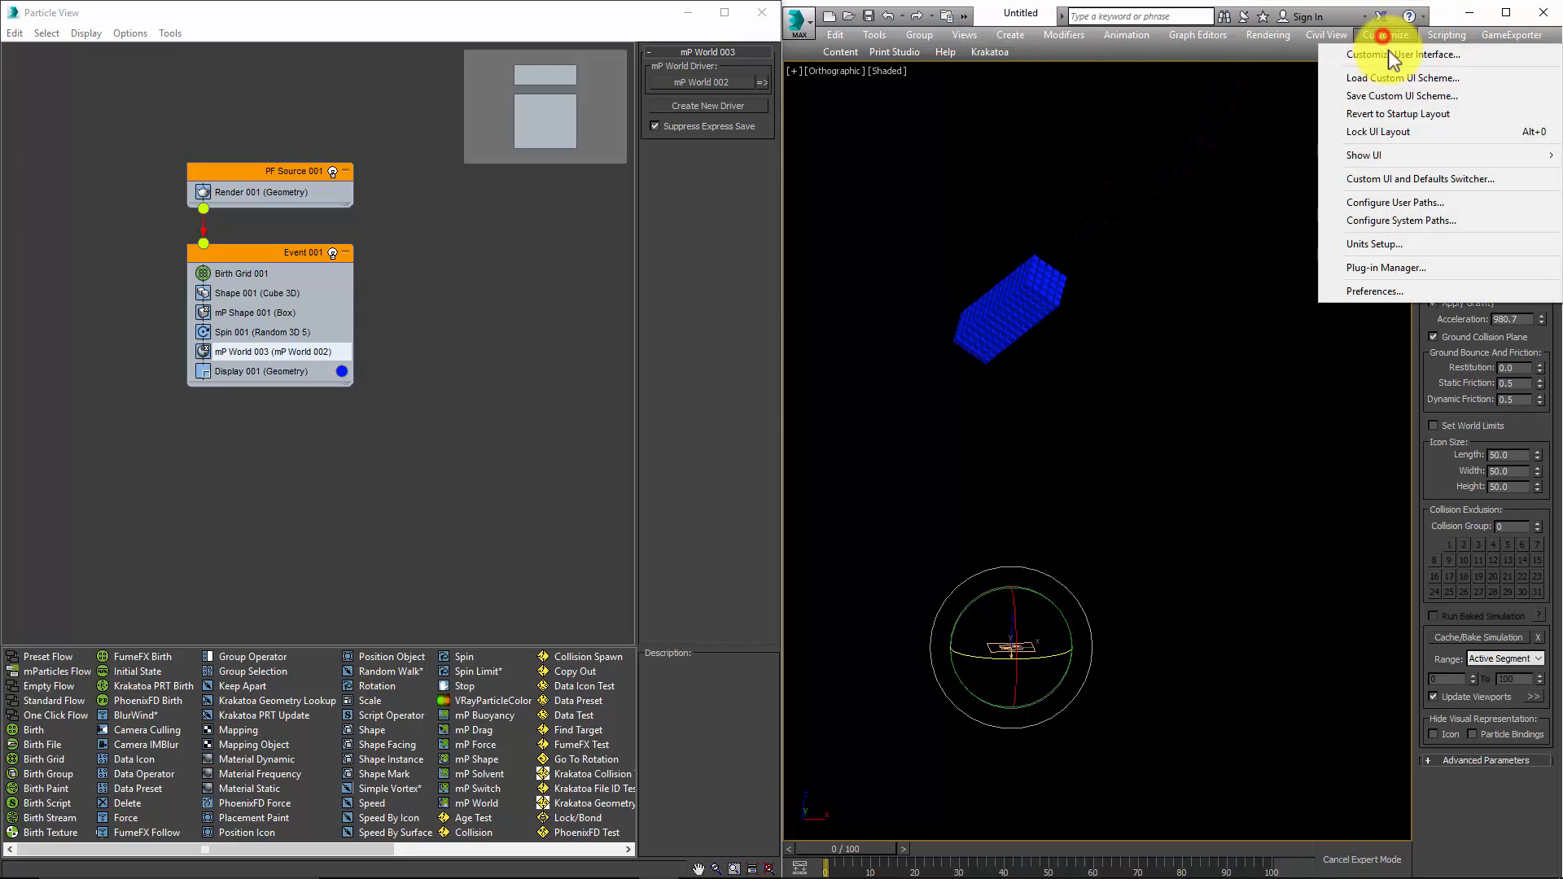
pyautogui.click(1380, 244)
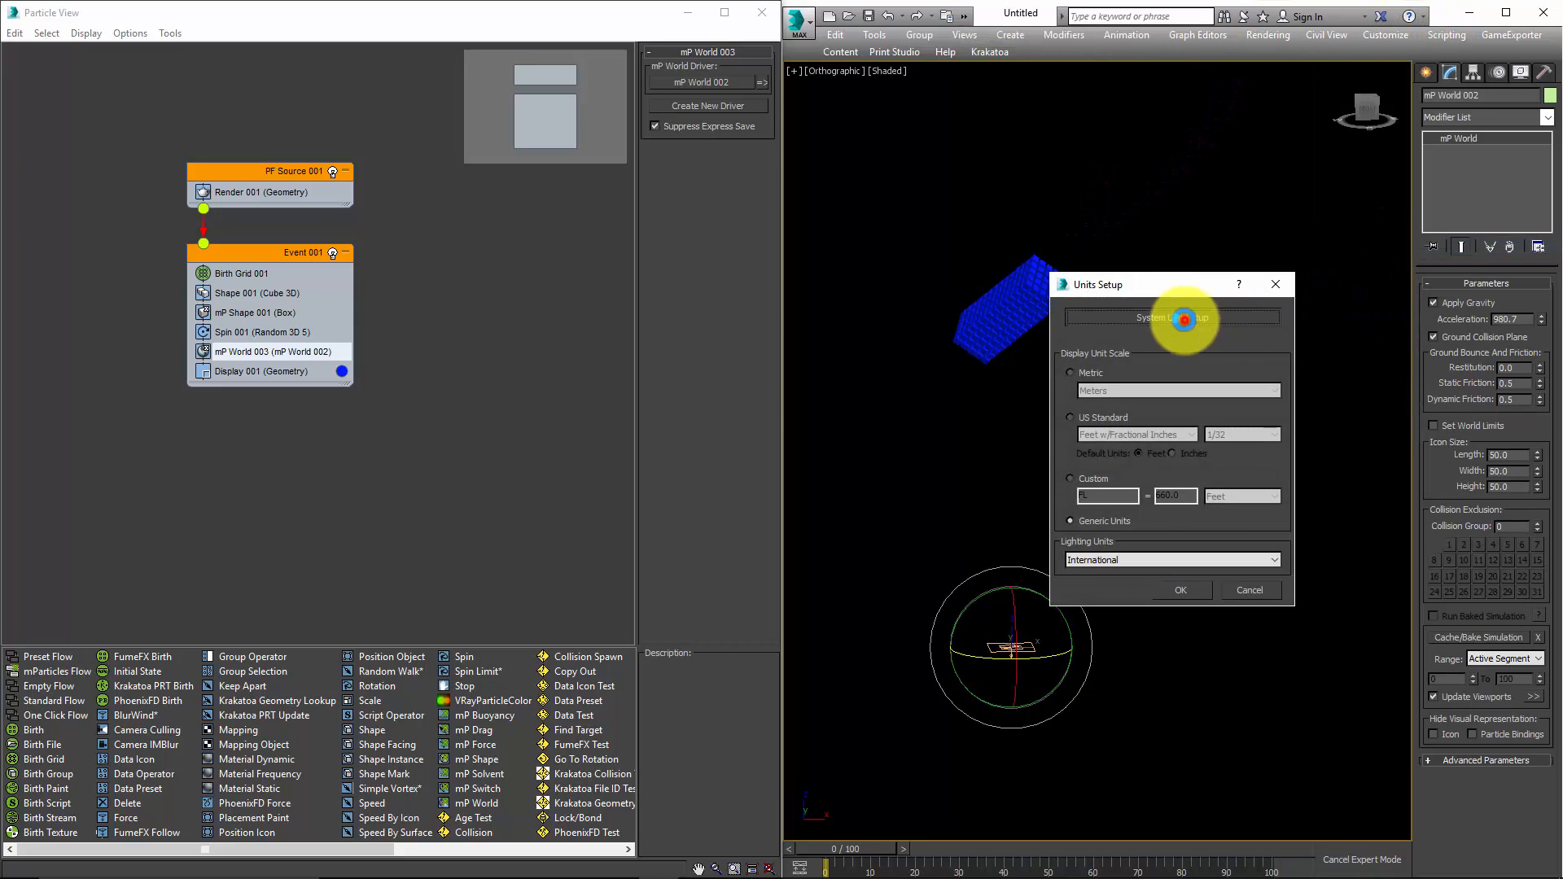
pyautogui.click(1184, 318)
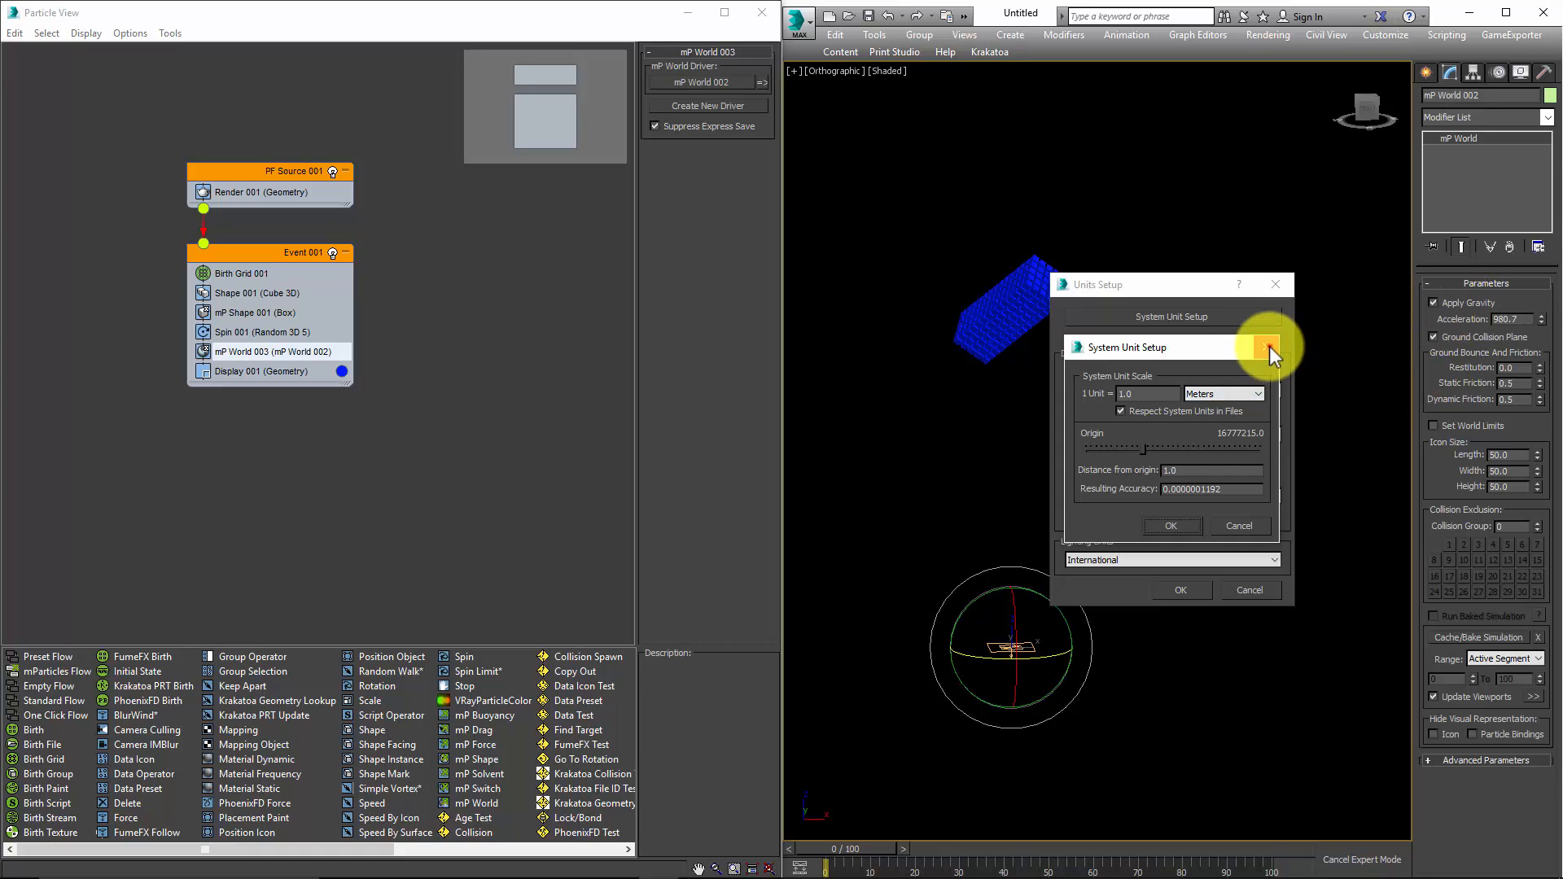
pyautogui.click(1269, 347)
pyautogui.click(1276, 283)
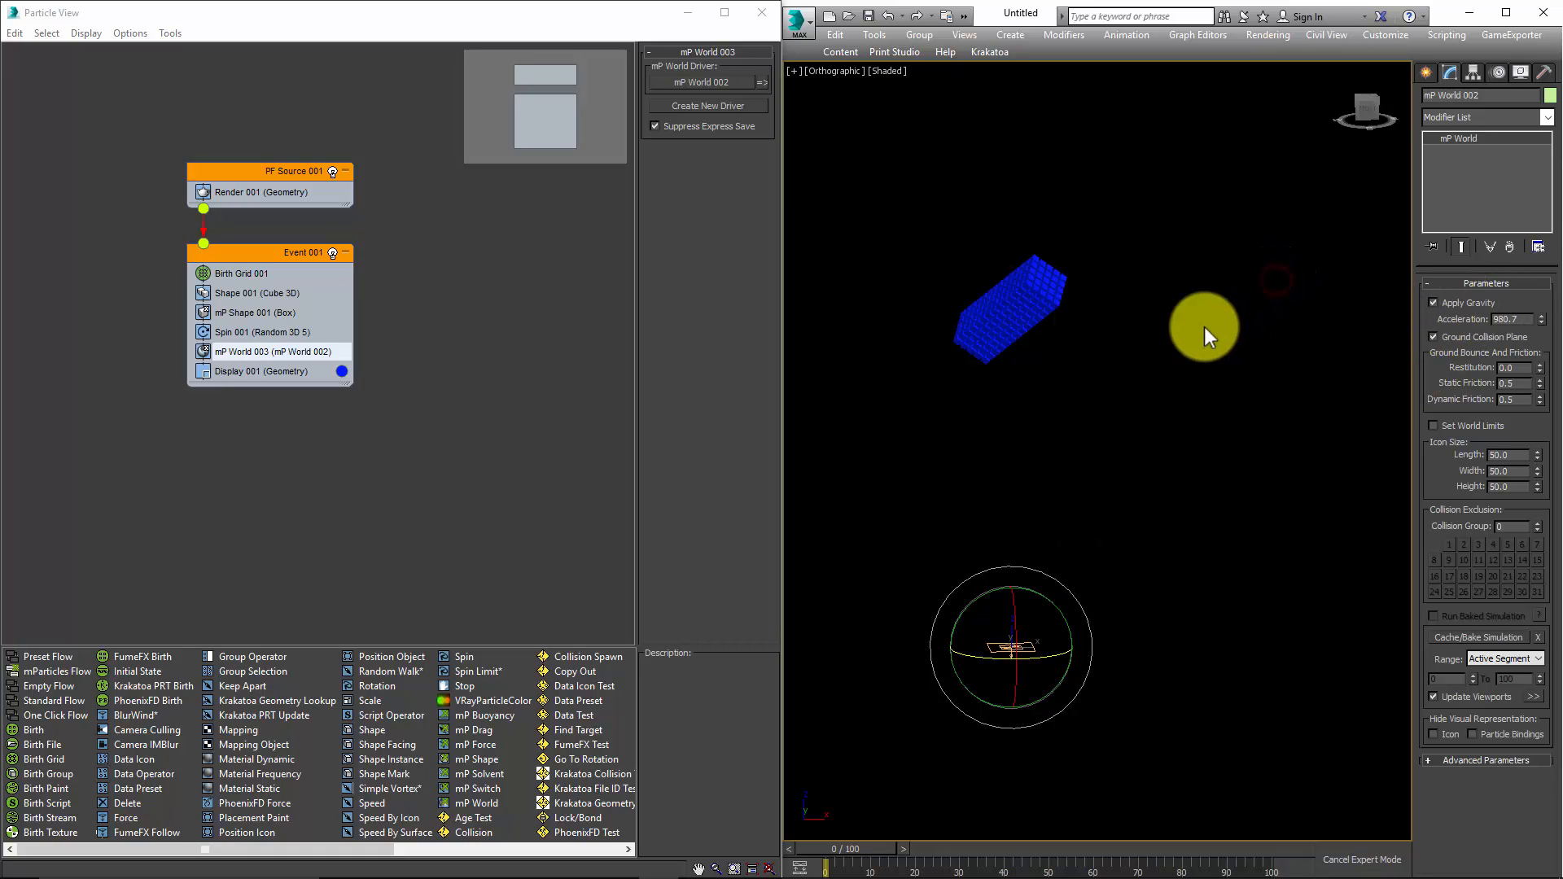
# Play the particle drop with the increased gravity and return to frame 0.
pyautogui.press('/')
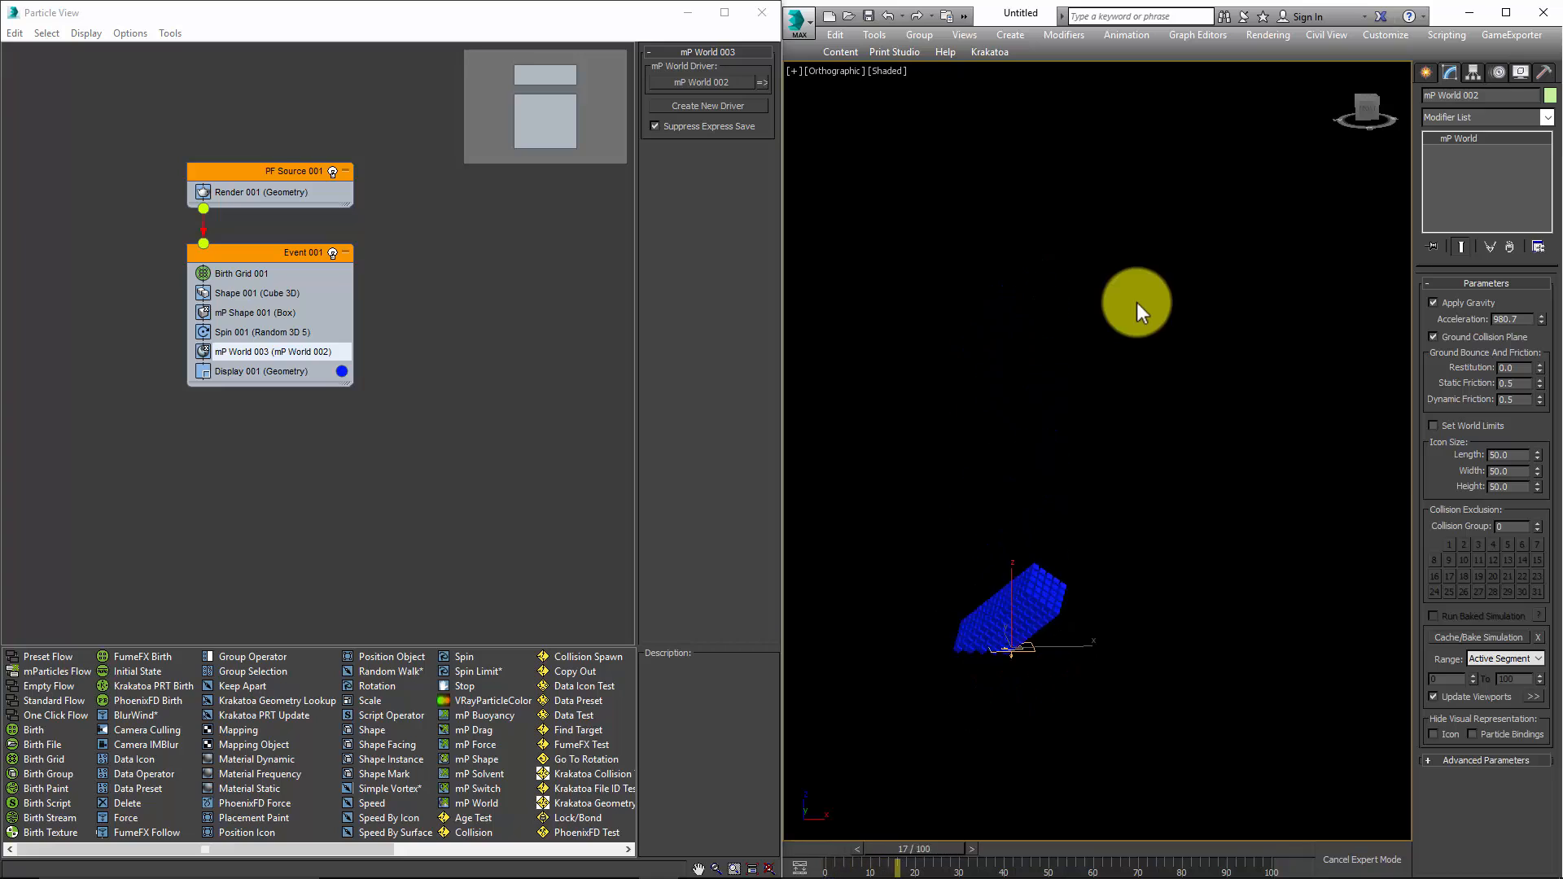
pyautogui.press('Home')
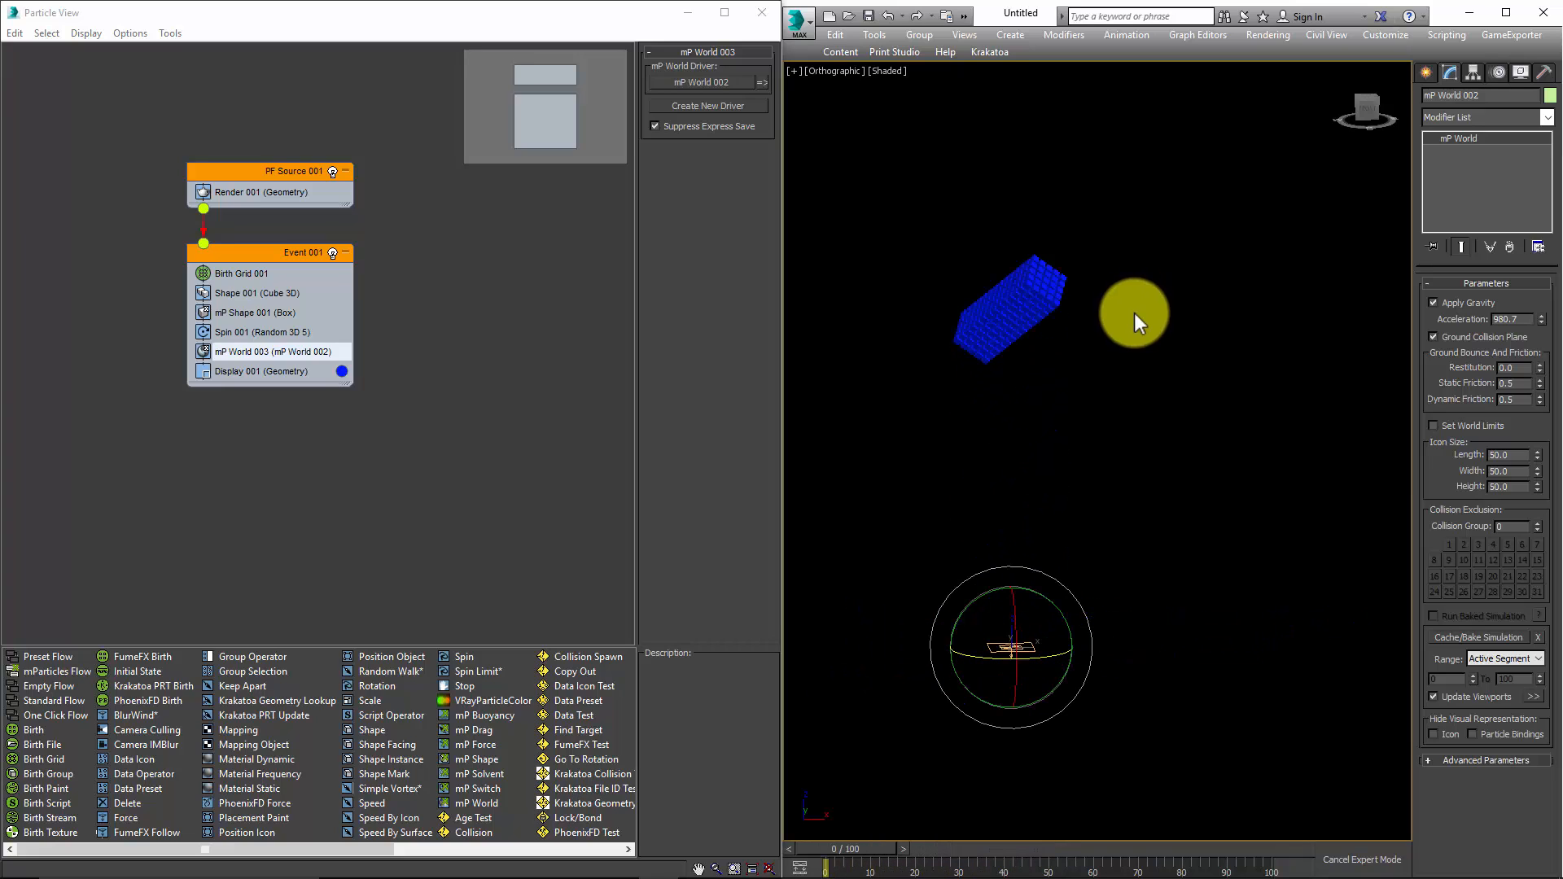
# Replay the particle drop, return to frame 0 and examine the spacing of the cubes in the particle block.
pyautogui.press('/')
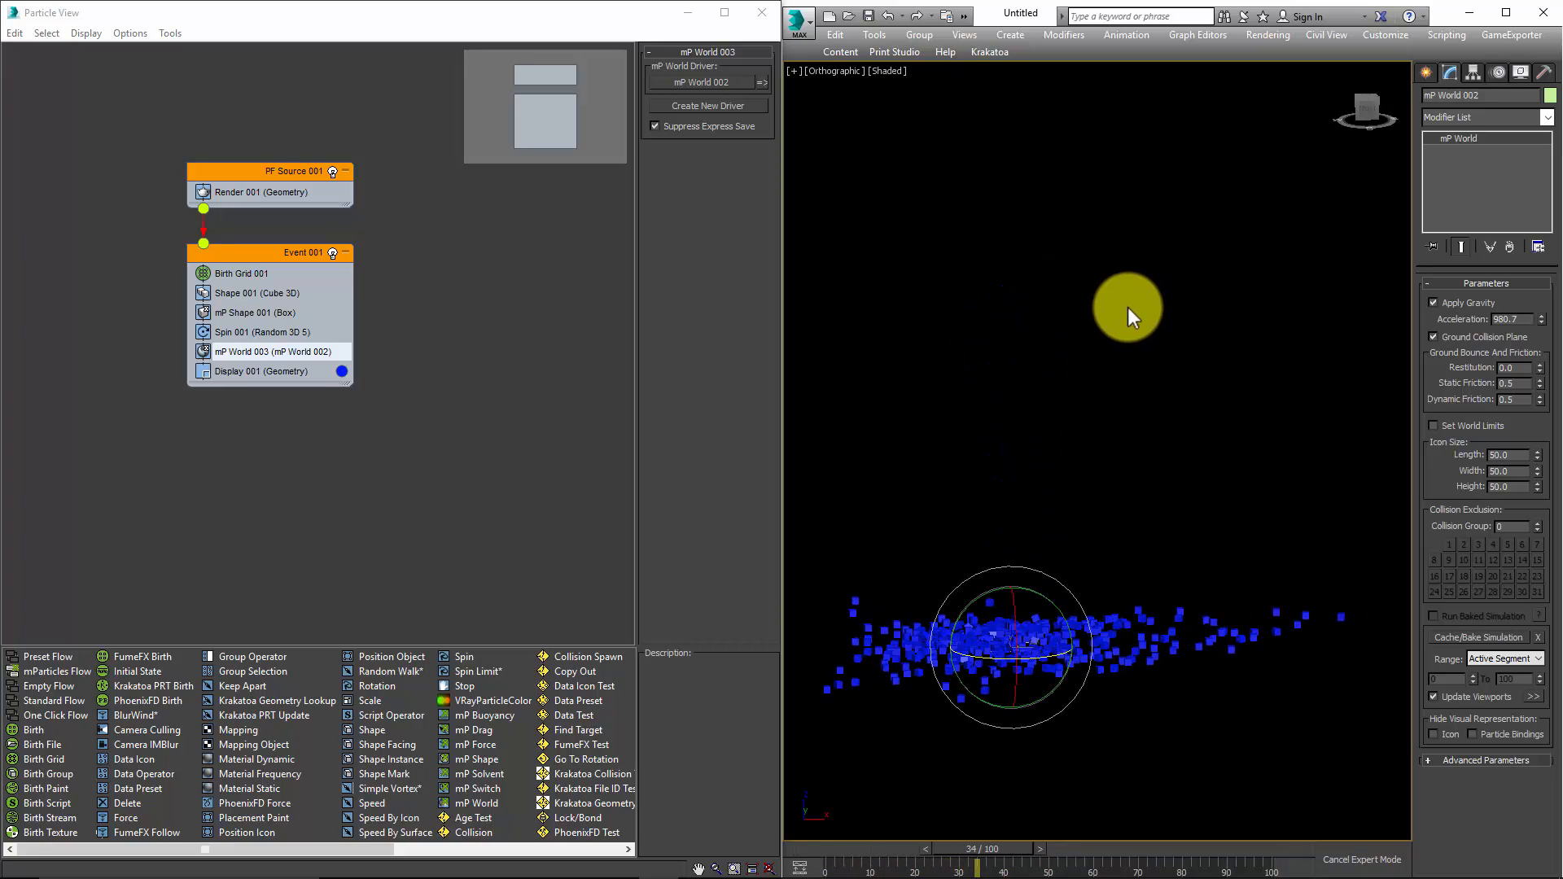
pyautogui.press('Home')
pyautogui.scroll(4, 1058, 369)
pyautogui.keyDown('alt'); pyautogui.moveTo(1057, 369); pyautogui.dragTo(1065, 339, button='middle'); pyautogui.keyUp('alt')
pyautogui.click(982, 242)
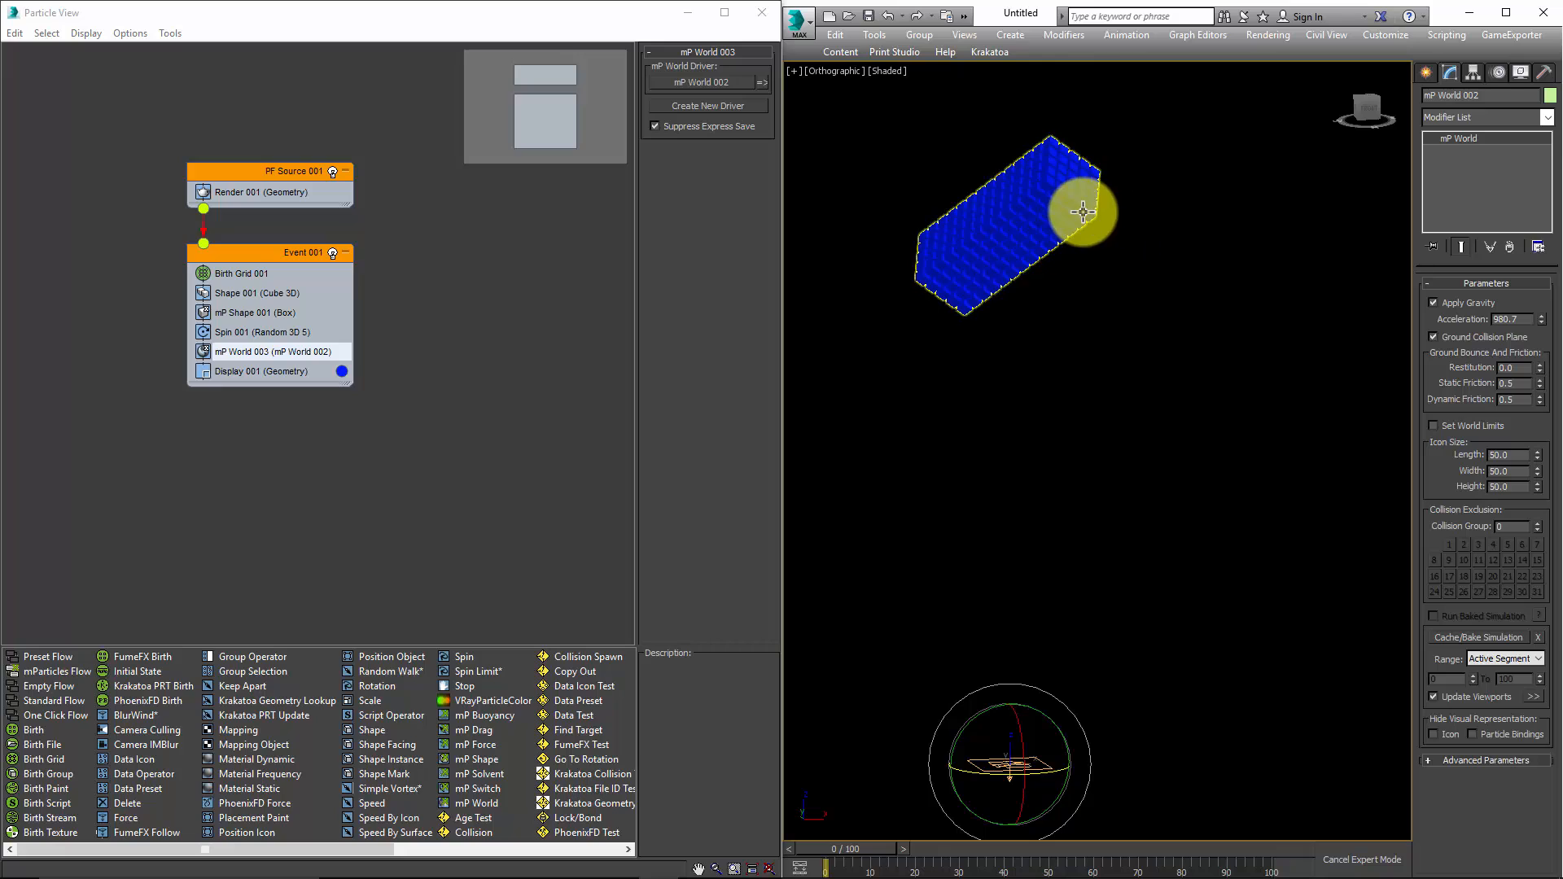
pyautogui.click(1072, 374)
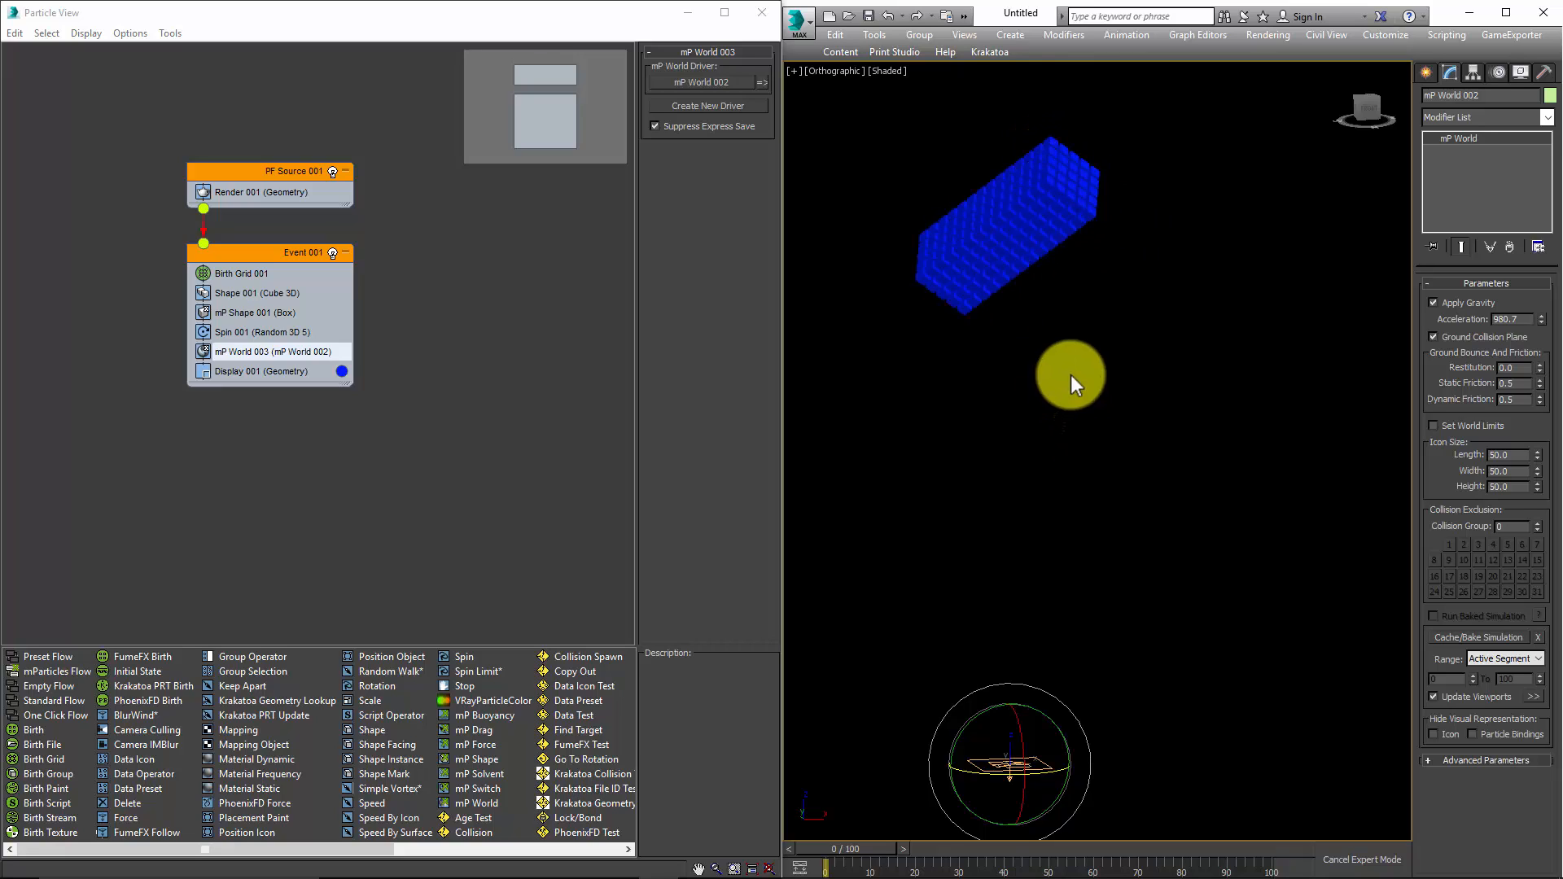
pyautogui.click(1009, 265)
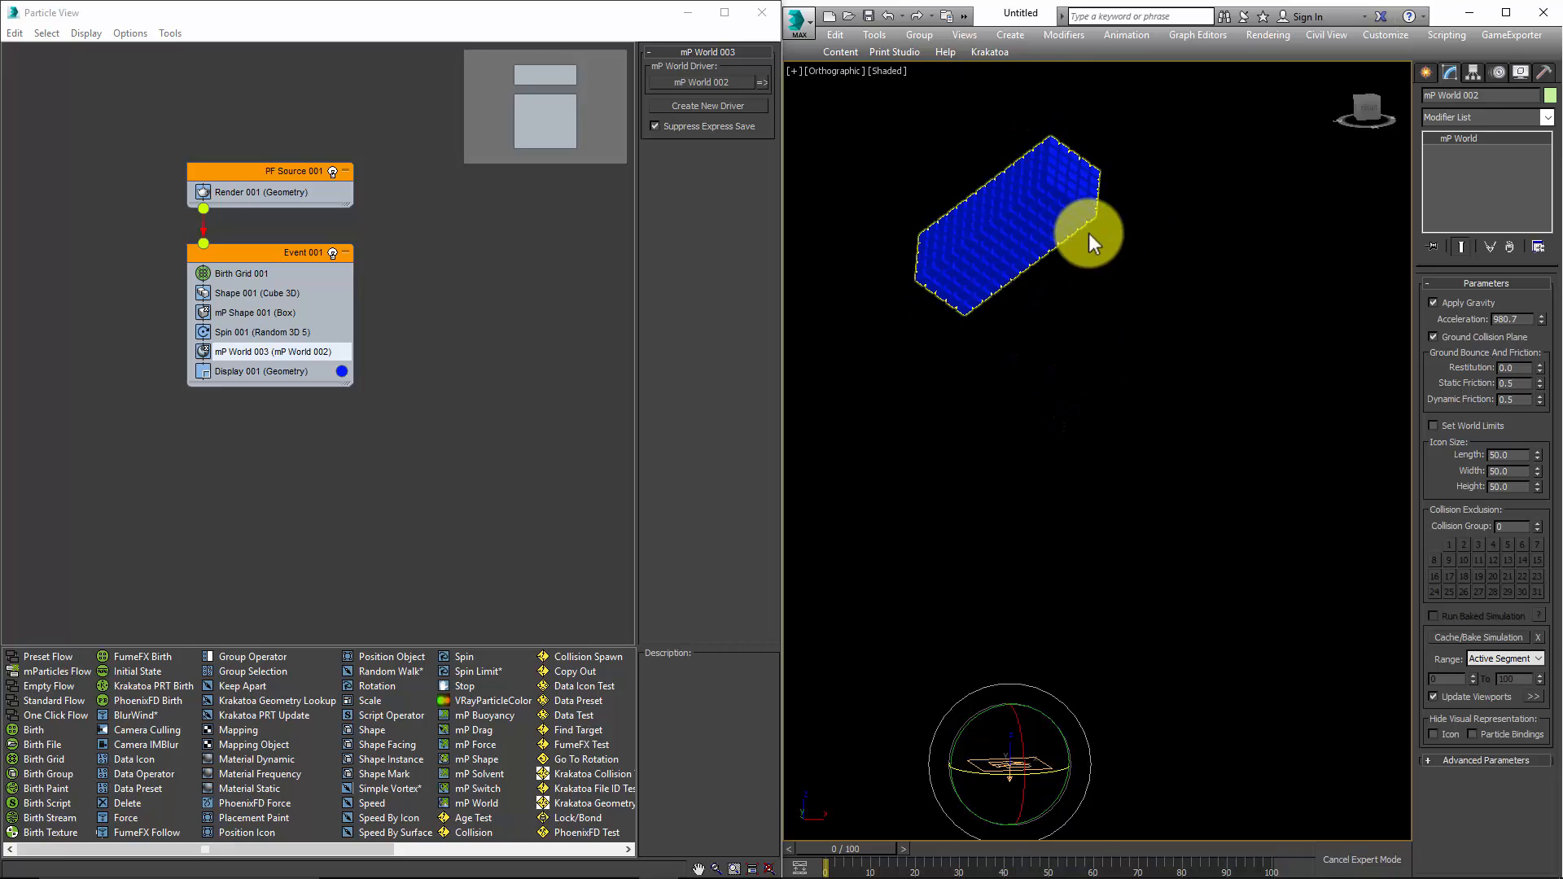
pyautogui.click(1101, 383)
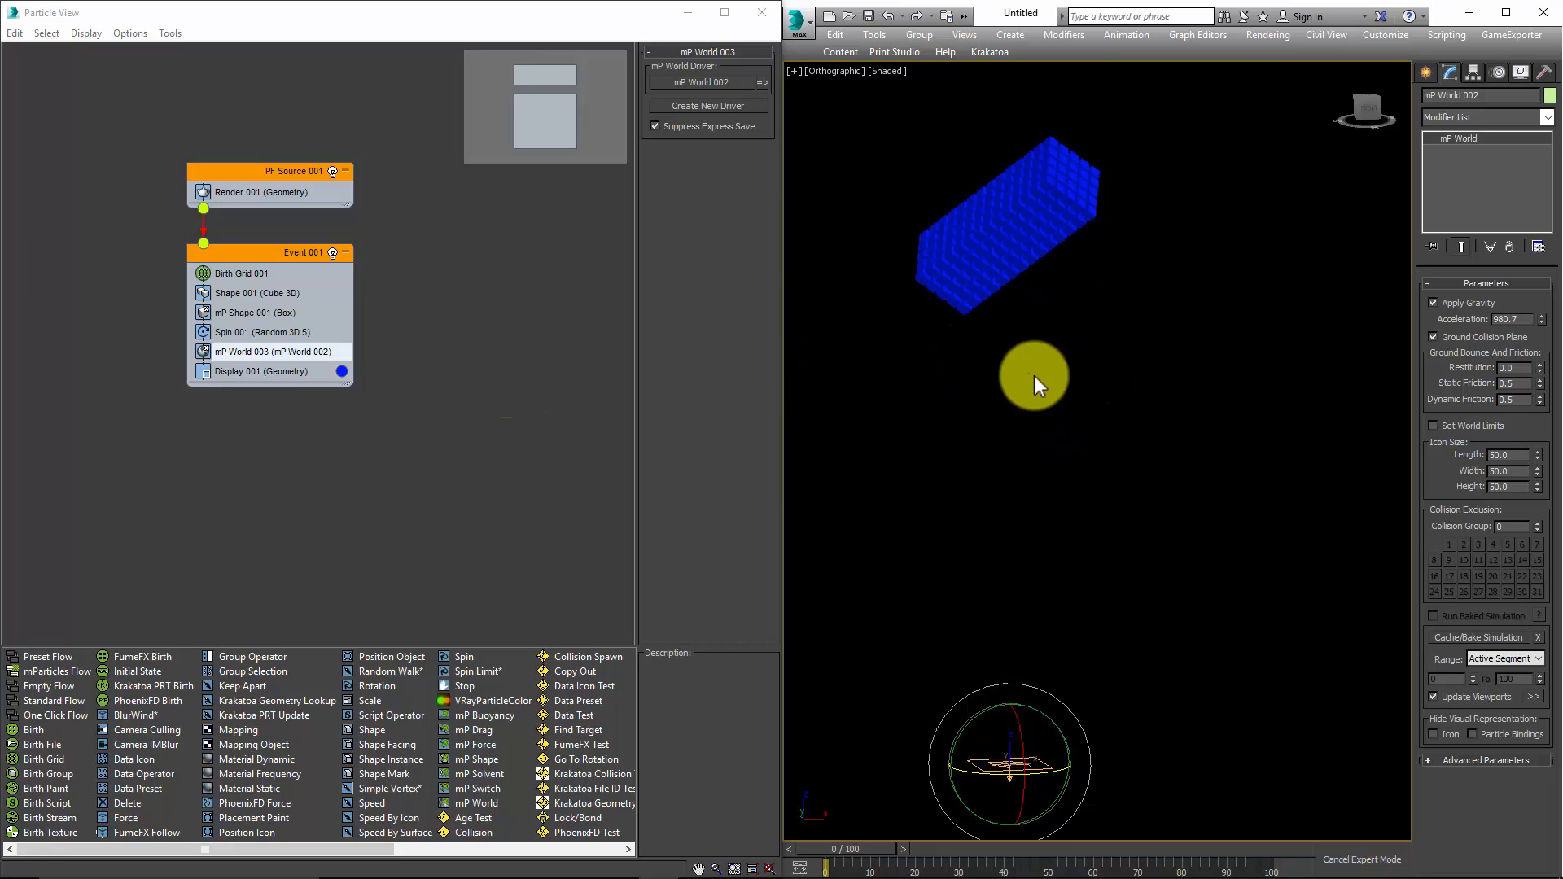
pyautogui.moveTo(1004, 363)
pyautogui.keyDown('alt'); pyautogui.mouseDown(button='middle')
pyautogui.moveTo(1084, 363)
pyautogui.moveTo(1014, 363)
pyautogui.mouseUp(button='middle'); pyautogui.keyUp('alt')
pyautogui.keyDown('alt'); pyautogui.moveTo(1067, 451); pyautogui.dragTo(1023, 286, button='middle'); pyautogui.keyUp('alt')
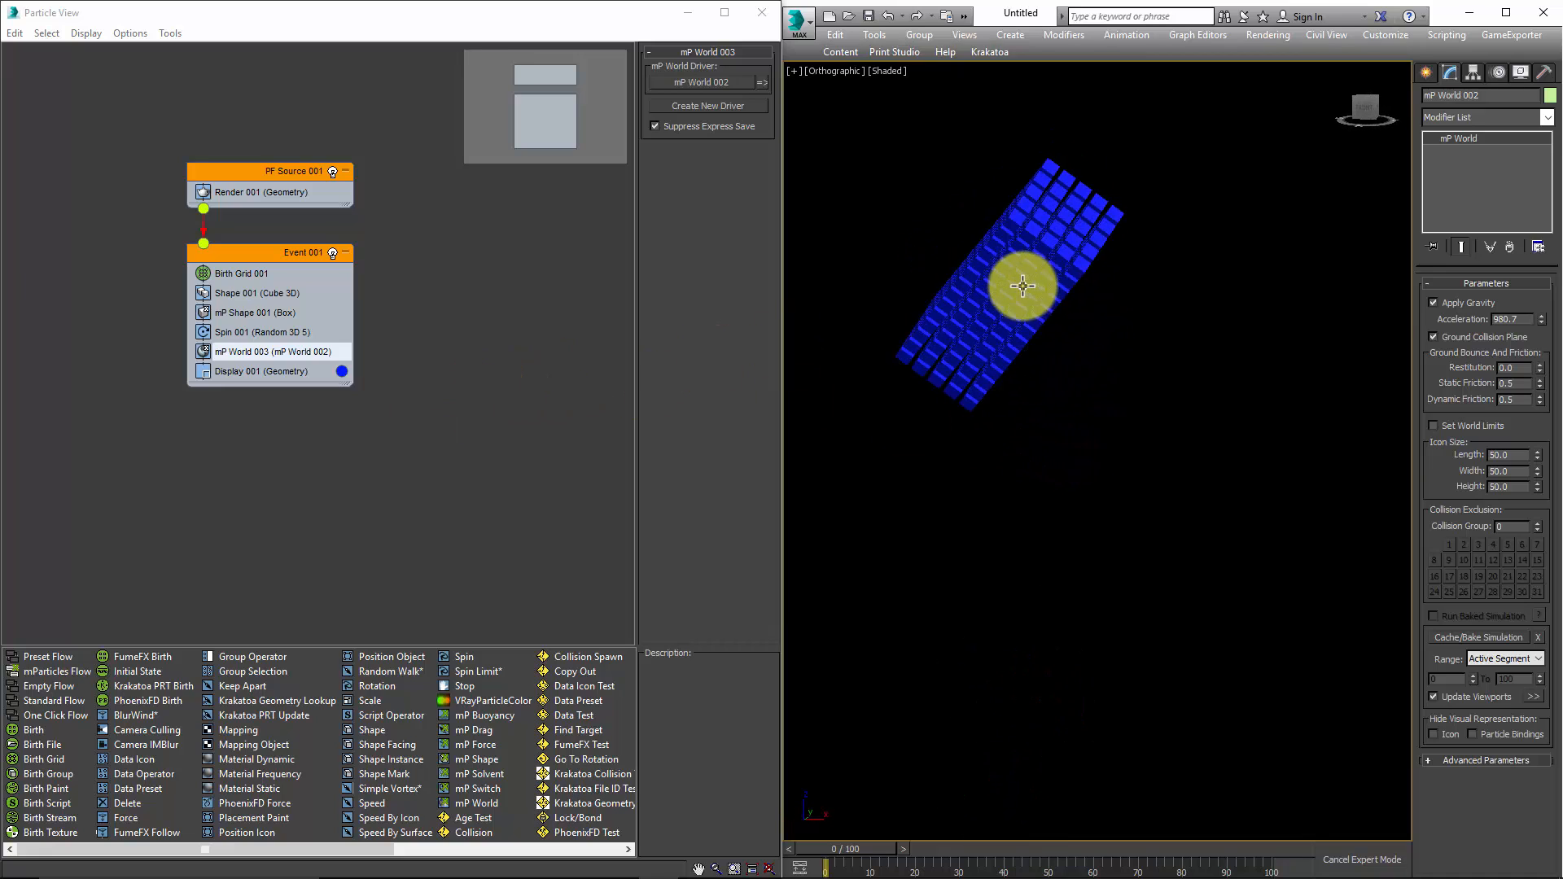
# Append an mP Glue test to Event 001 and place it directly above the Display 001 operator.
pyautogui.rightClick(273, 364)
pyautogui.moveTo(348, 389)
pyautogui.moveTo(459, 391)
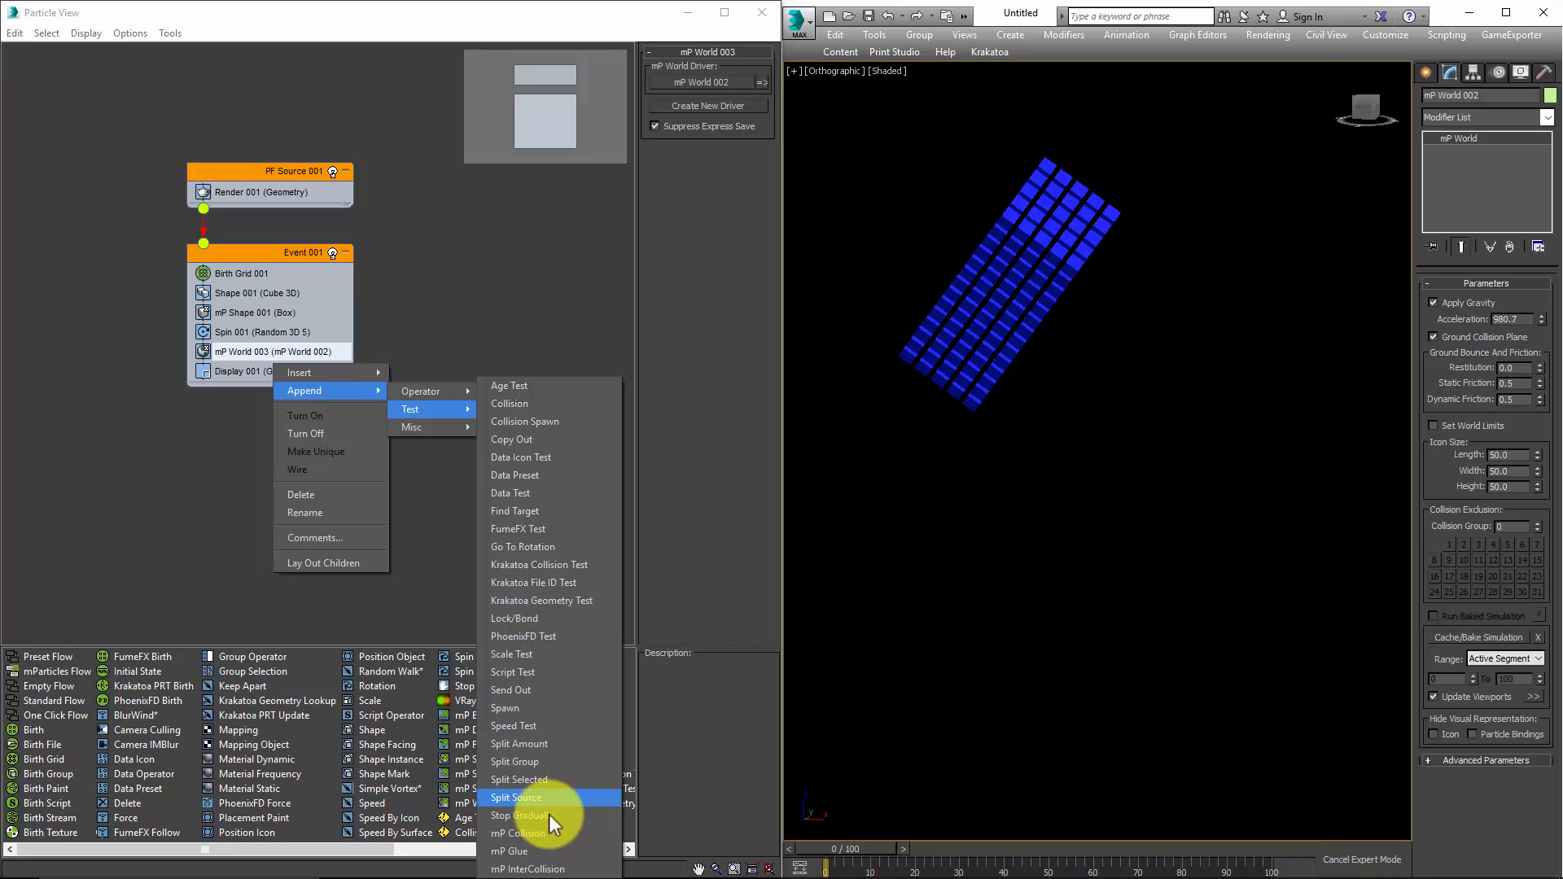
pyautogui.click(509, 852)
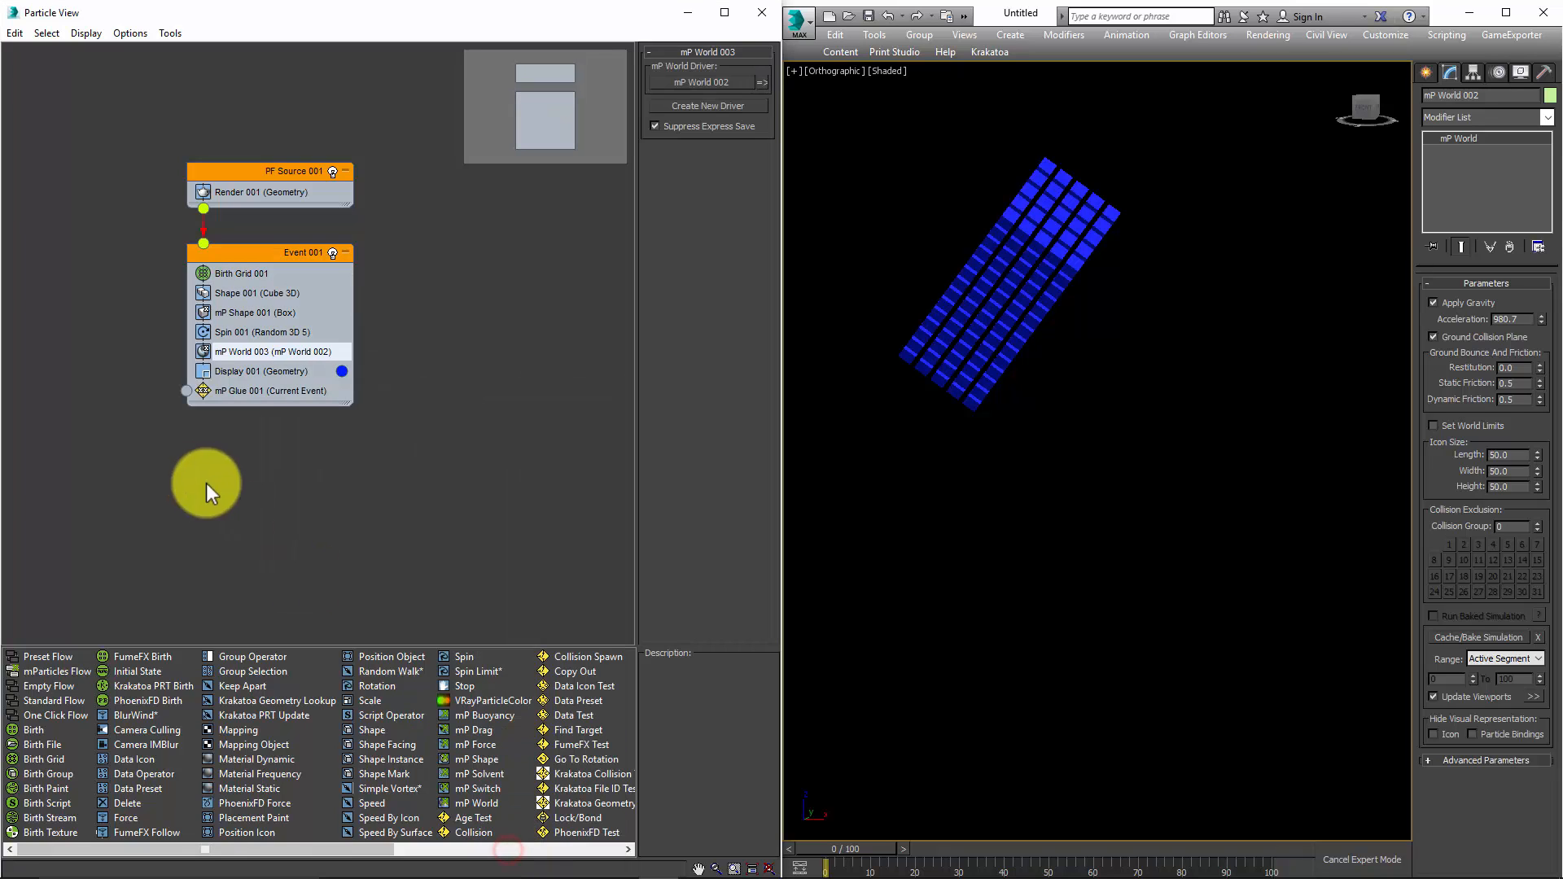
pyautogui.click(255, 392)
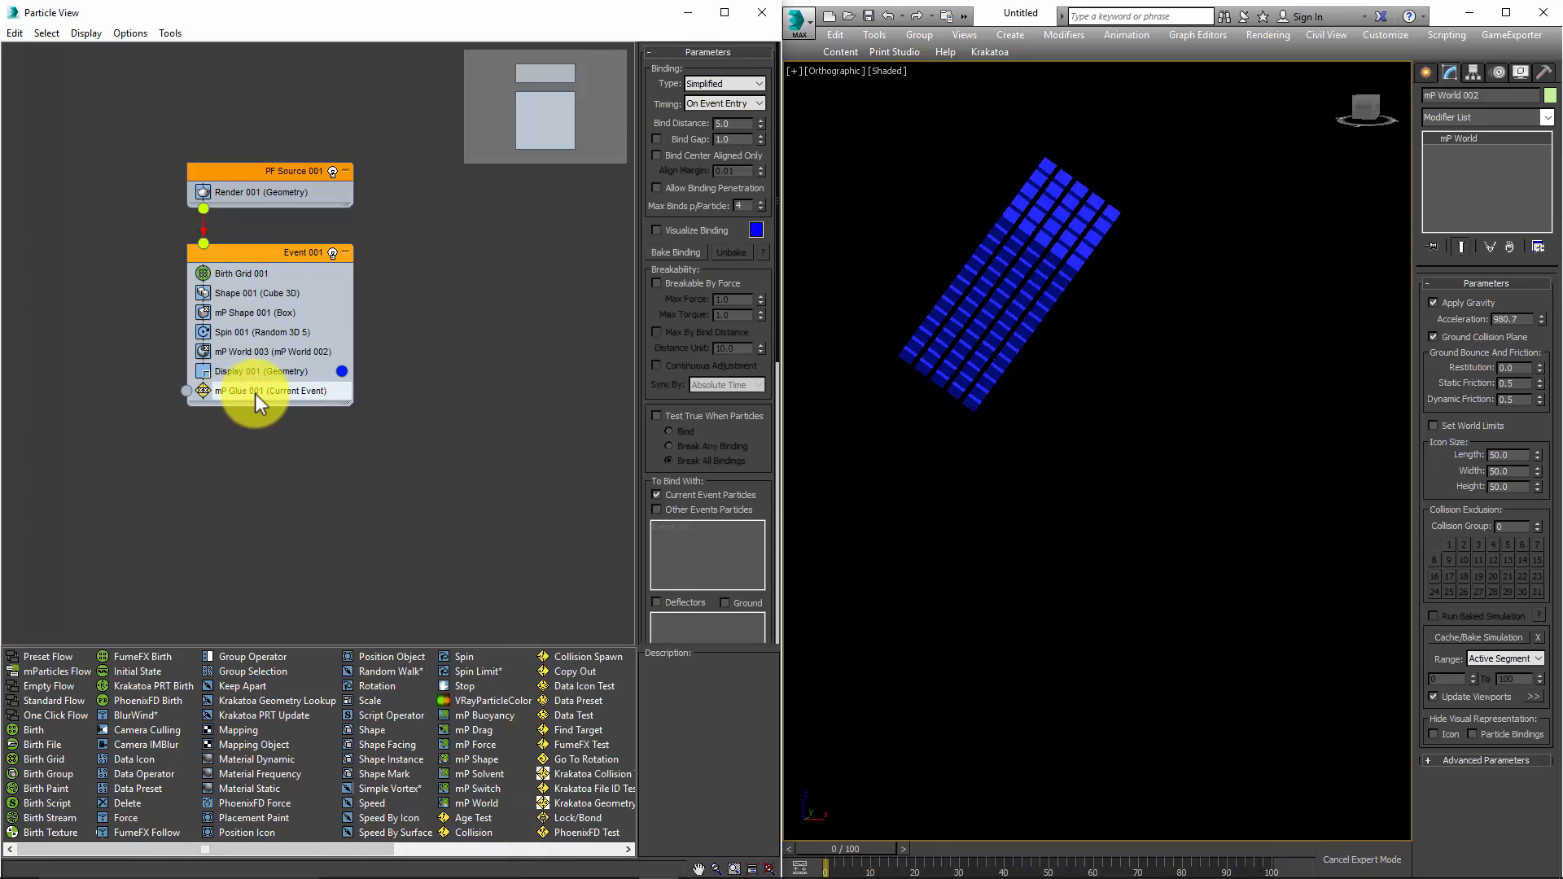
pyautogui.moveTo(256, 394); pyautogui.dragTo(241, 364)
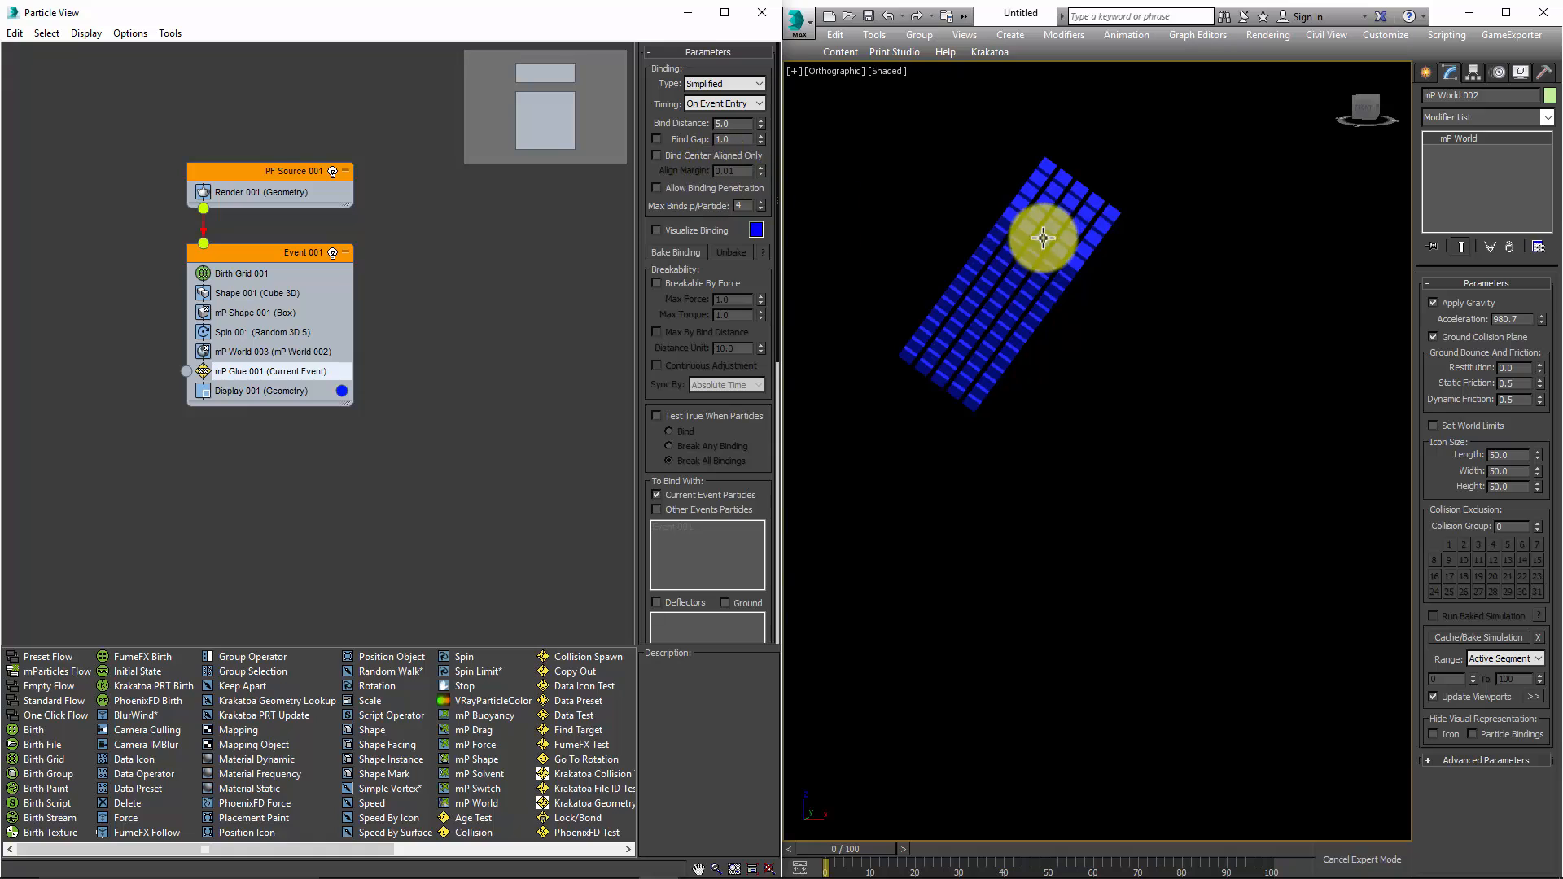
# Check the gaps between the cubes and the settings of the mP Shape 001 and Shape 001 operators.
pyautogui.scroll(5, 1015, 210)
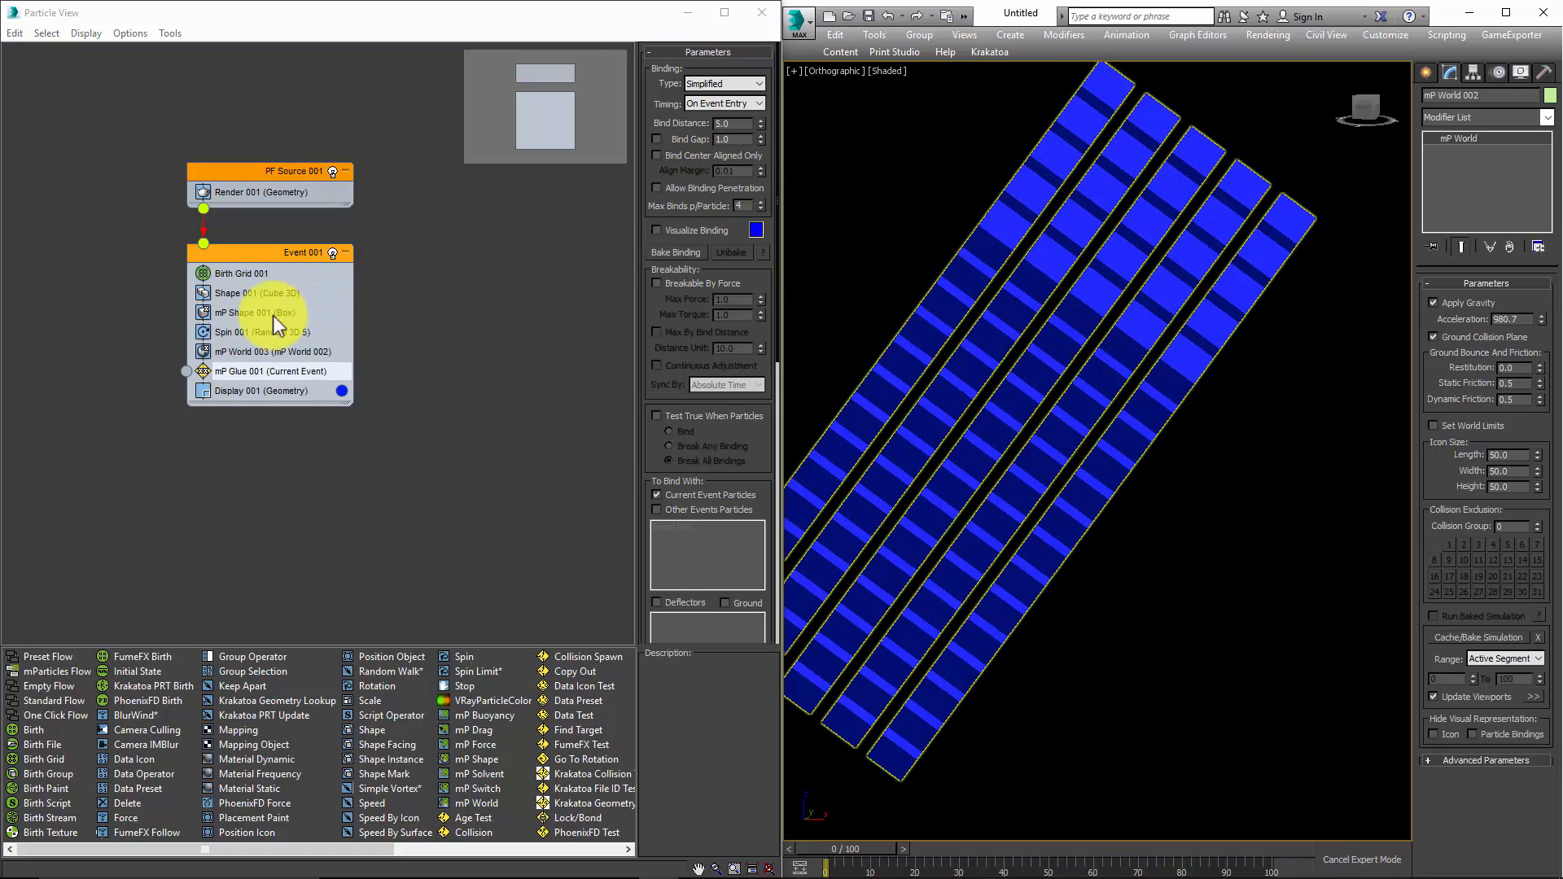
pyautogui.click(248, 312)
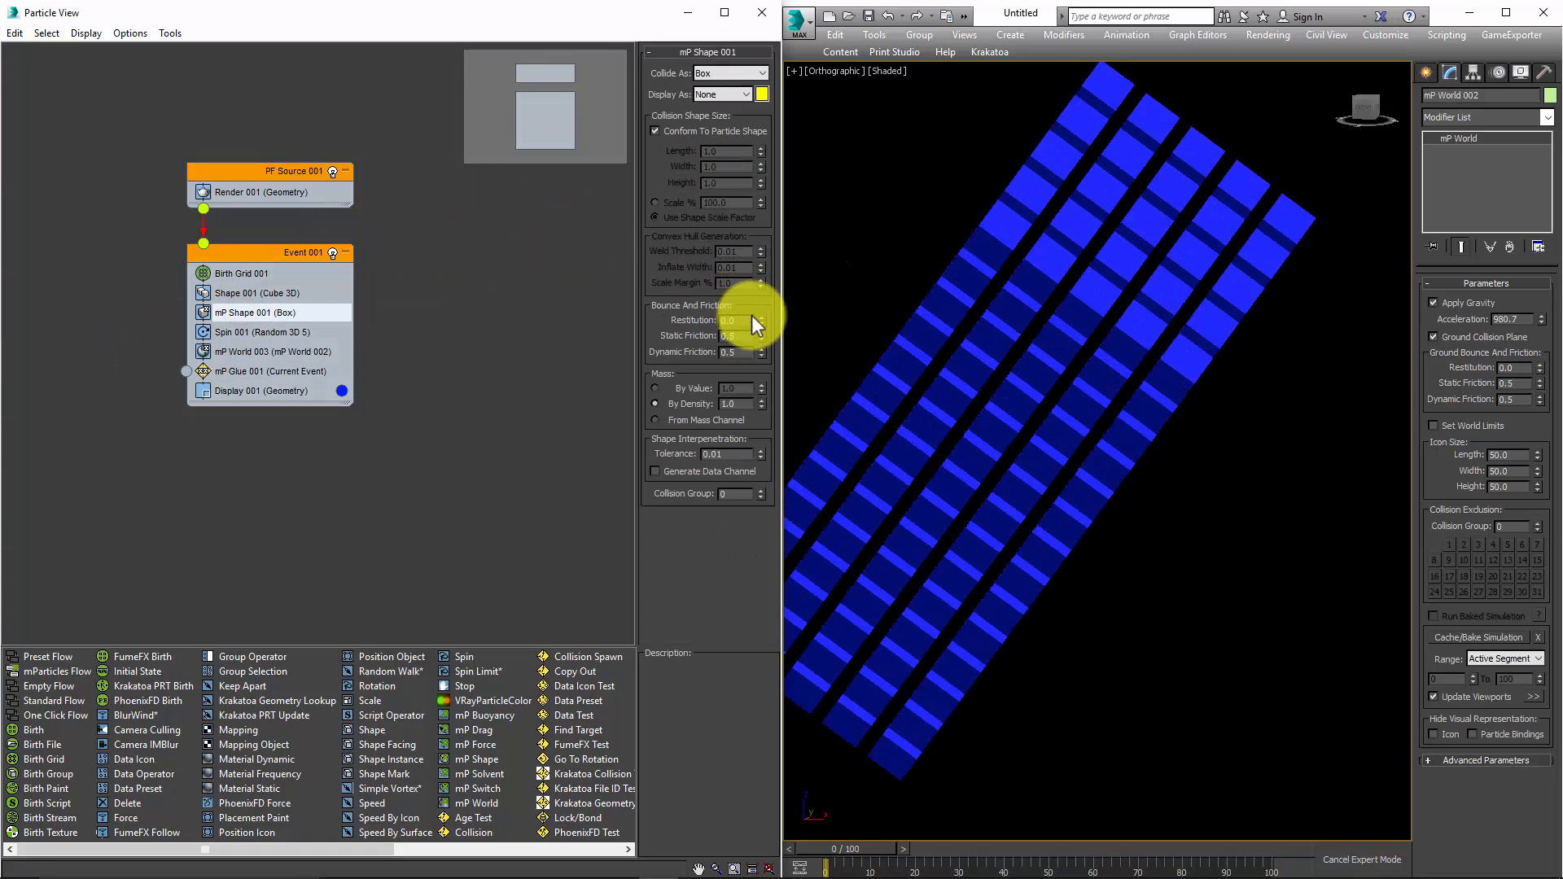
pyautogui.click(273, 289)
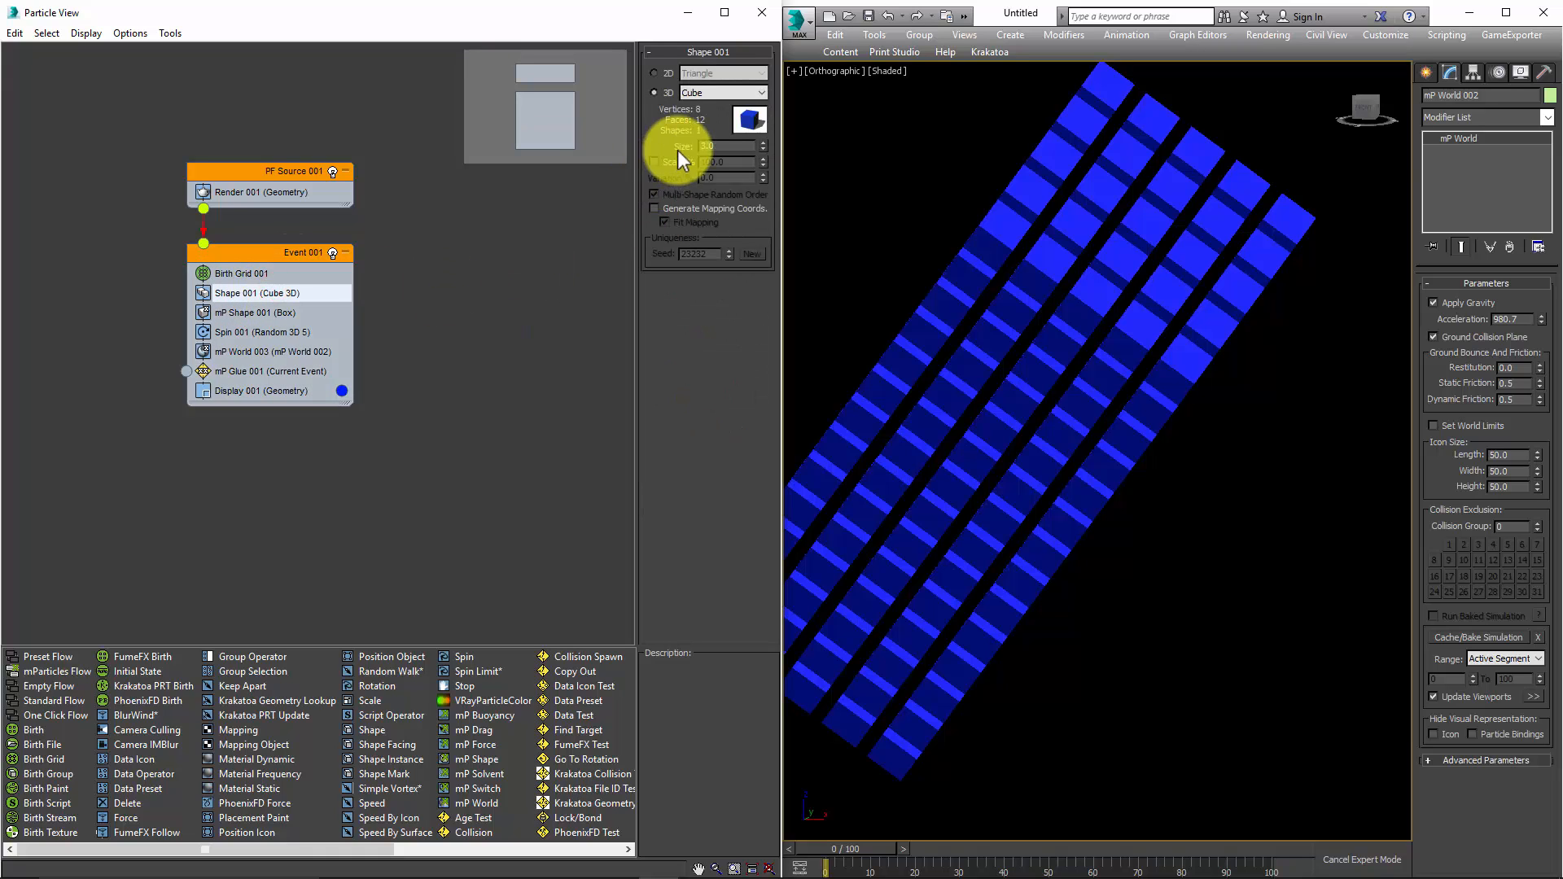
# Turn on Visualize Binding for mP Glue 001 and inspect the particle block in wireframe display.
pyautogui.click(240, 370)
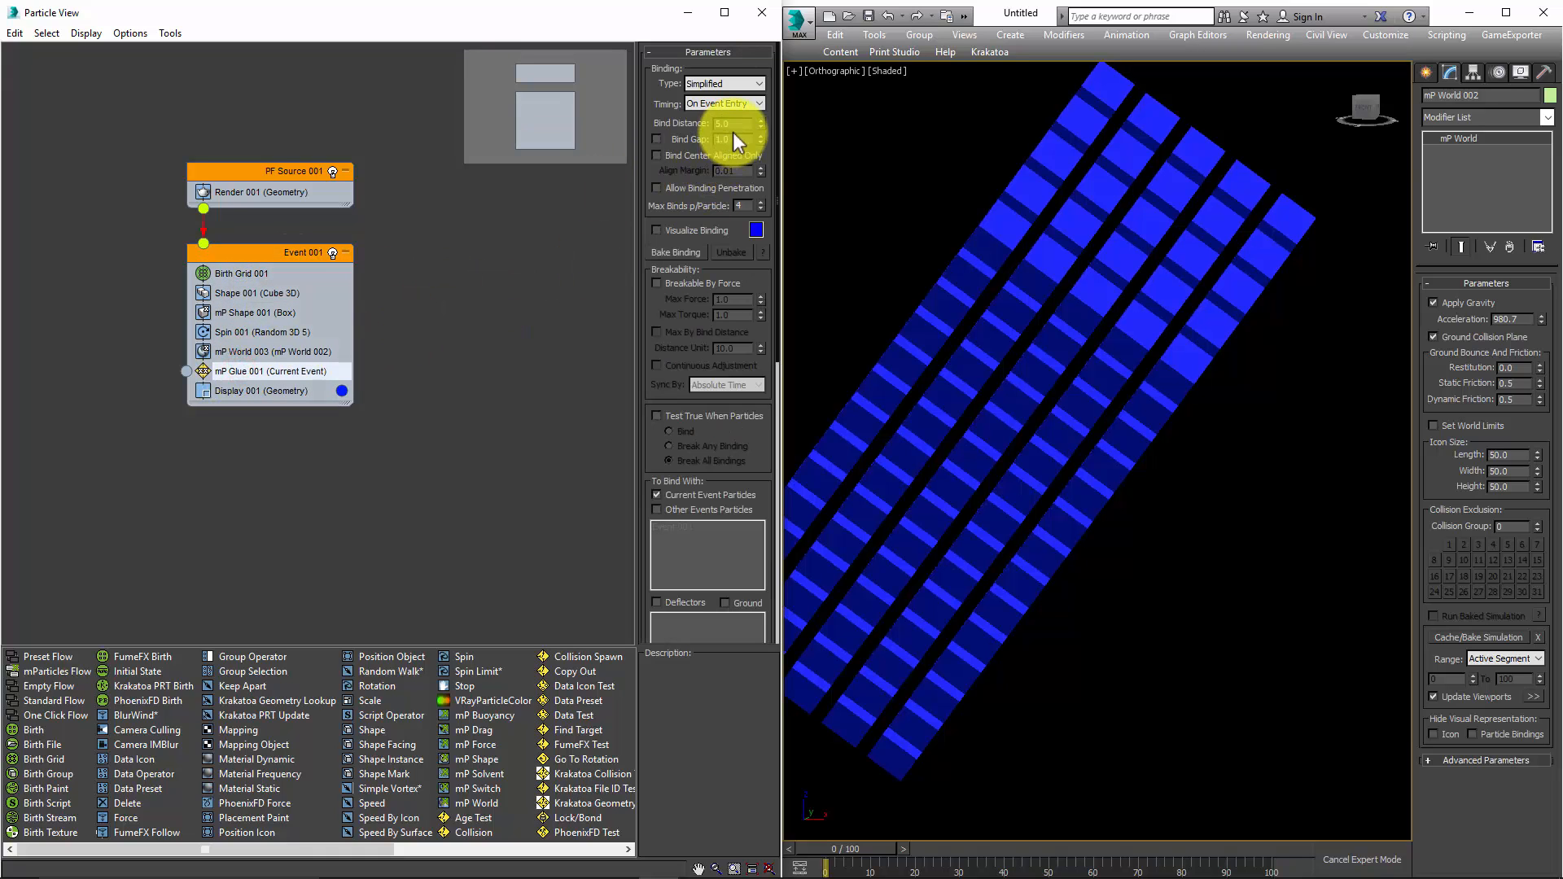
pyautogui.click(657, 230)
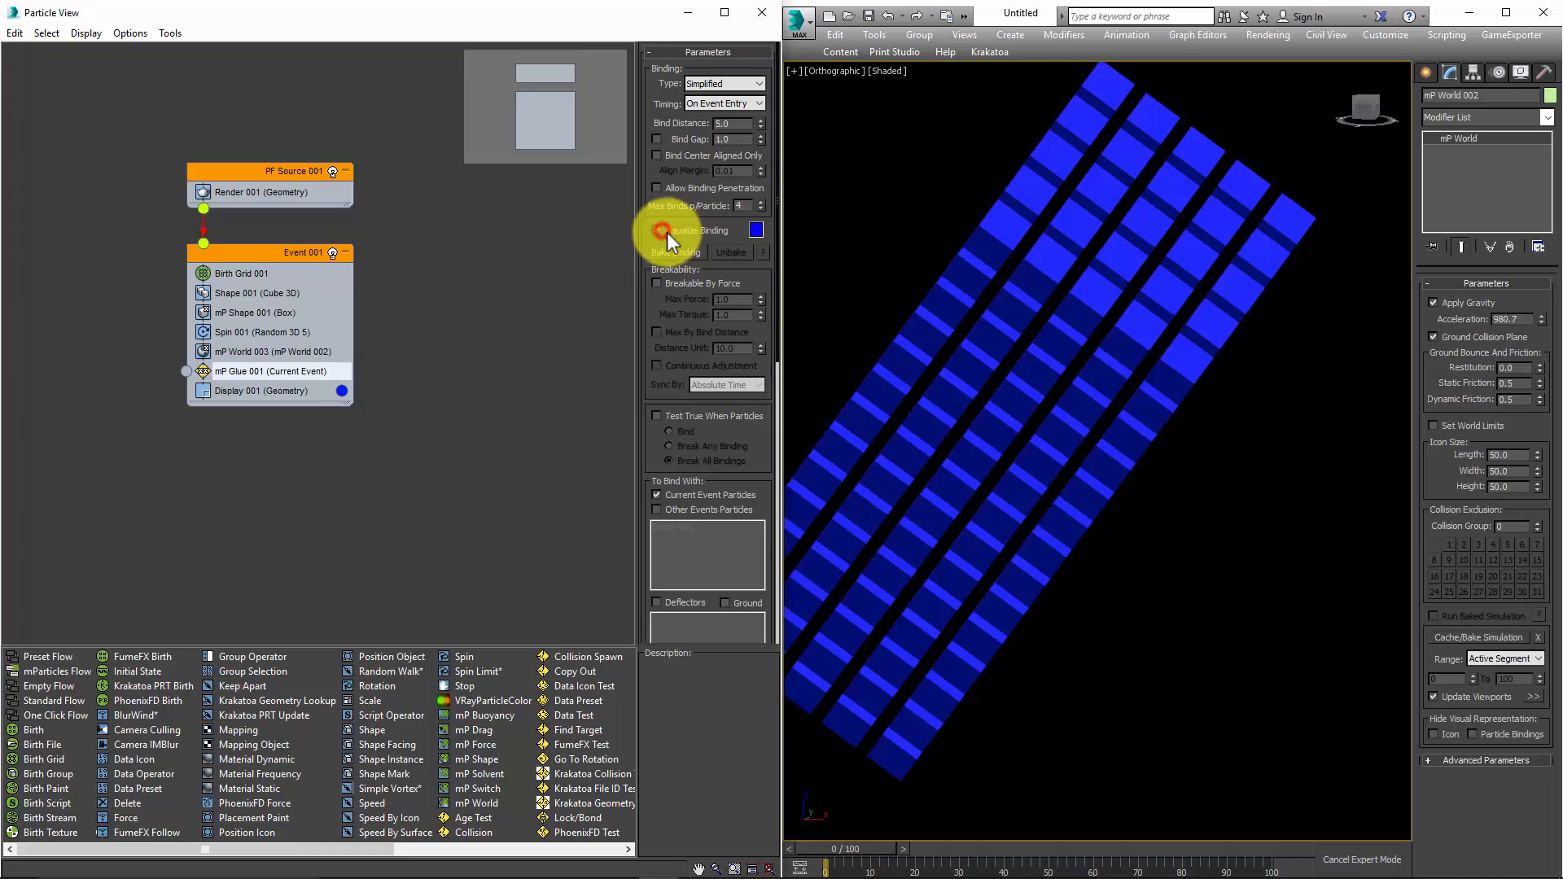
pyautogui.scroll(-5, 878, 275)
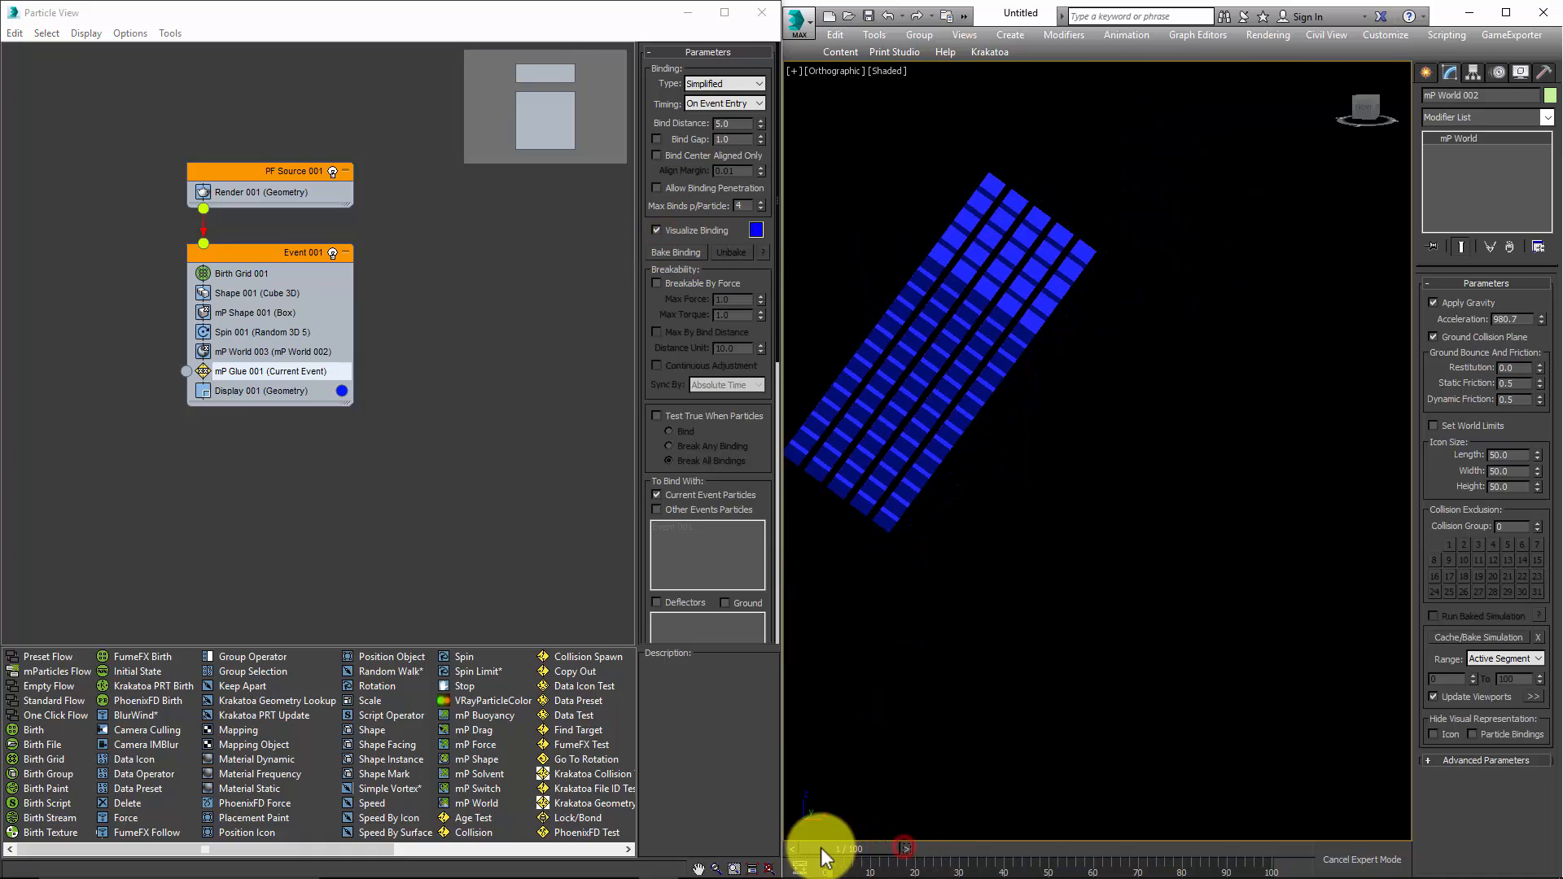
pyautogui.scroll(5, 910, 463)
pyautogui.scroll(2, 908, 480)
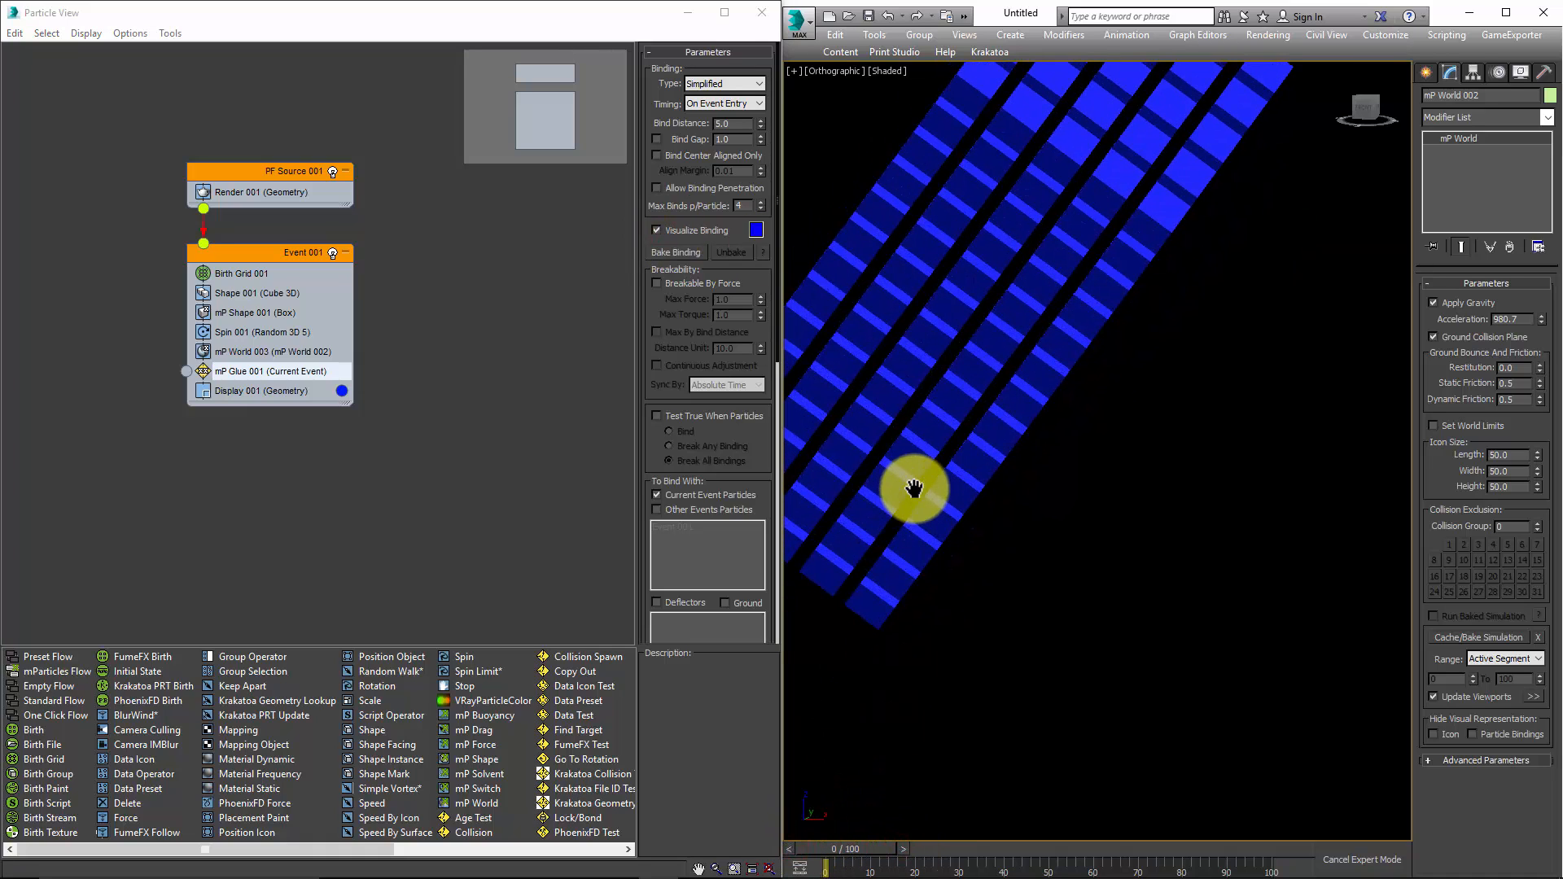
pyautogui.press('F3')
pyautogui.scroll(-5, 954, 447)
pyautogui.moveTo(1037, 360)
pyautogui.keyDown('alt'); pyautogui.mouseDown(button='middle')
pyautogui.moveTo(995, 395)
pyautogui.moveTo(1058, 346)
pyautogui.moveTo(1039, 340)
pyautogui.mouseUp(button='middle'); pyautogui.keyUp('alt')
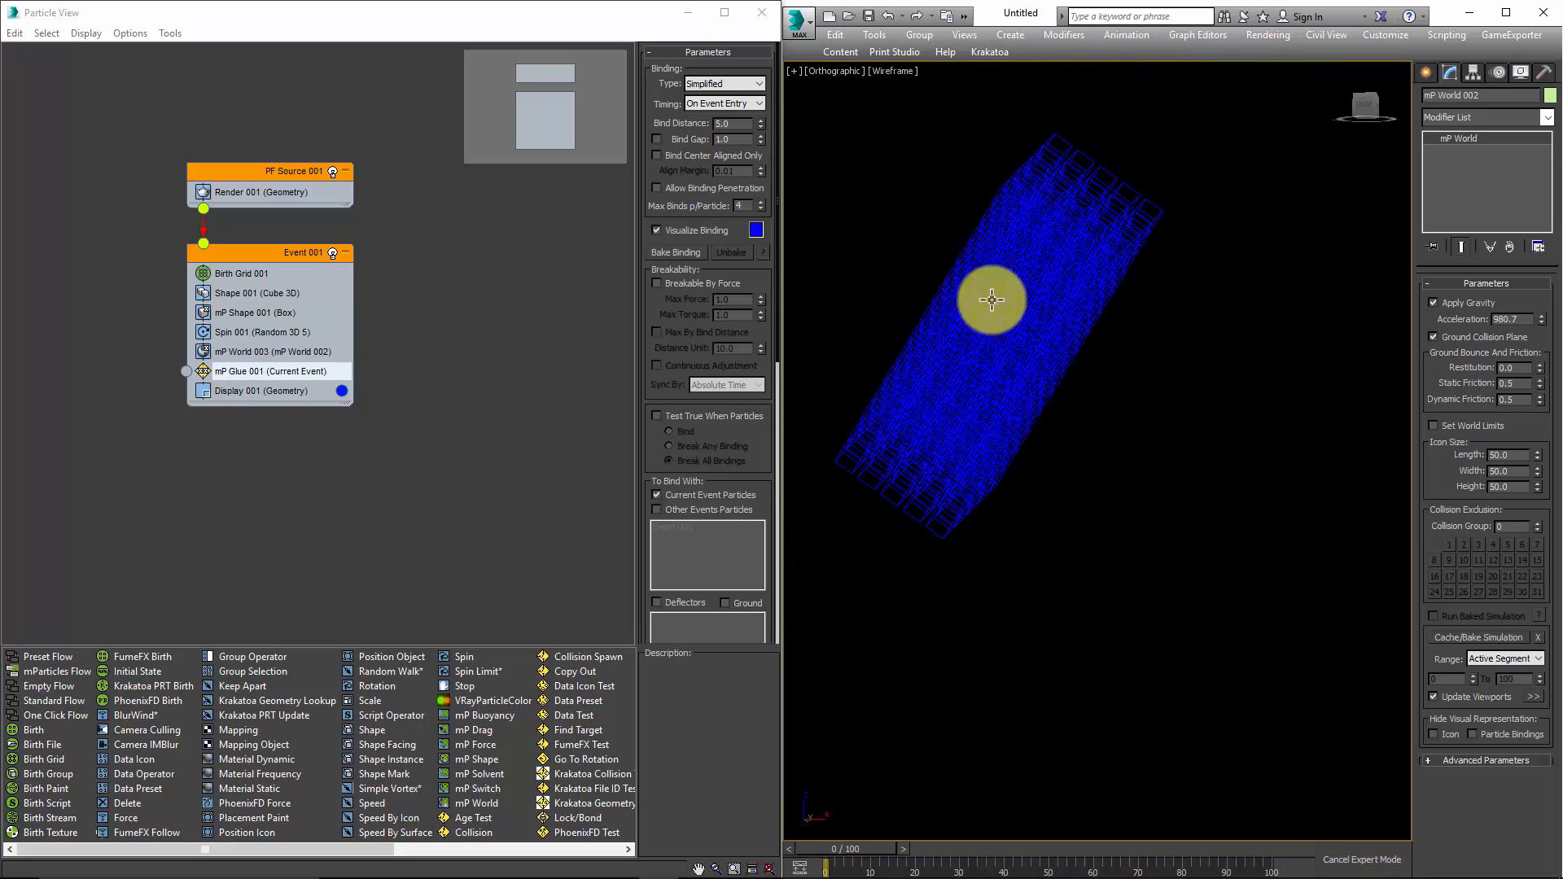
# Set the binding type of mP Glue 001 to Rigid and return the viewport to shaded display.
pyautogui.click(721, 84)
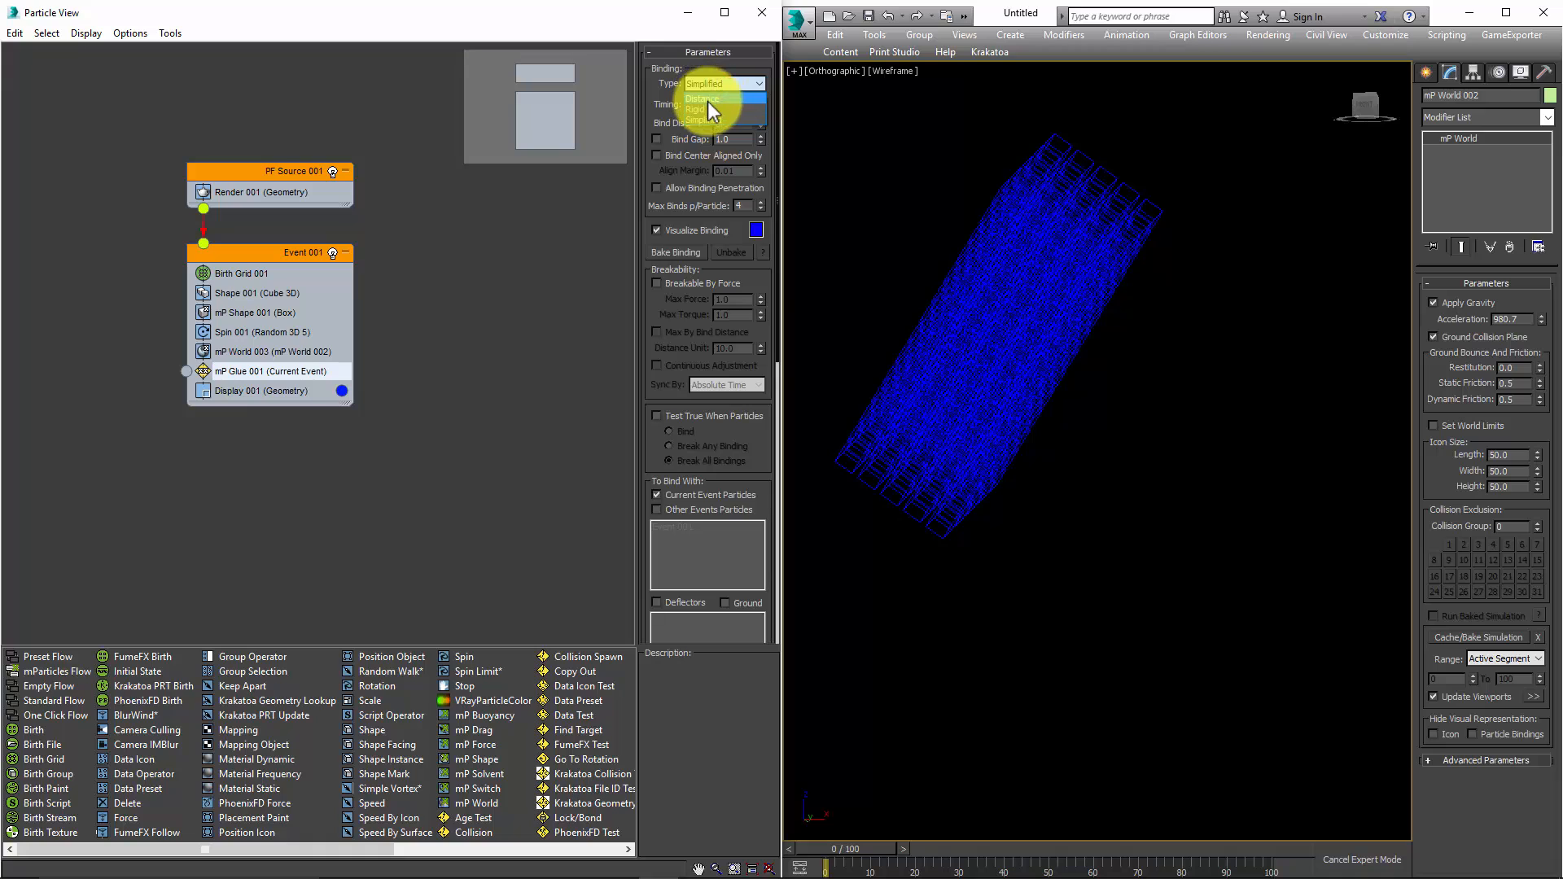
pyautogui.click(705, 109)
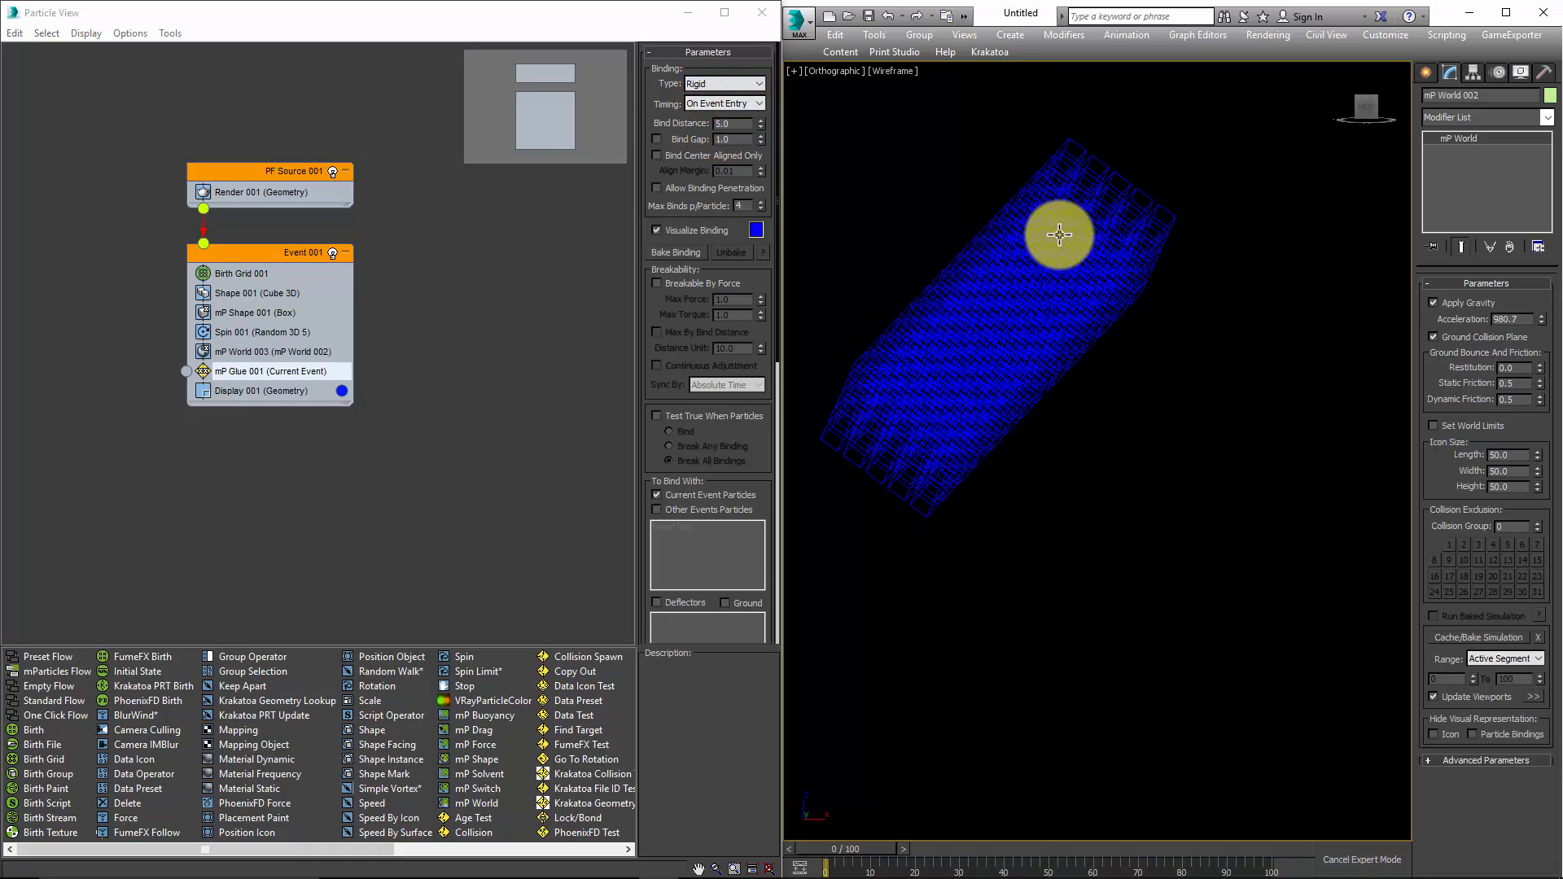
pyautogui.press('F3')
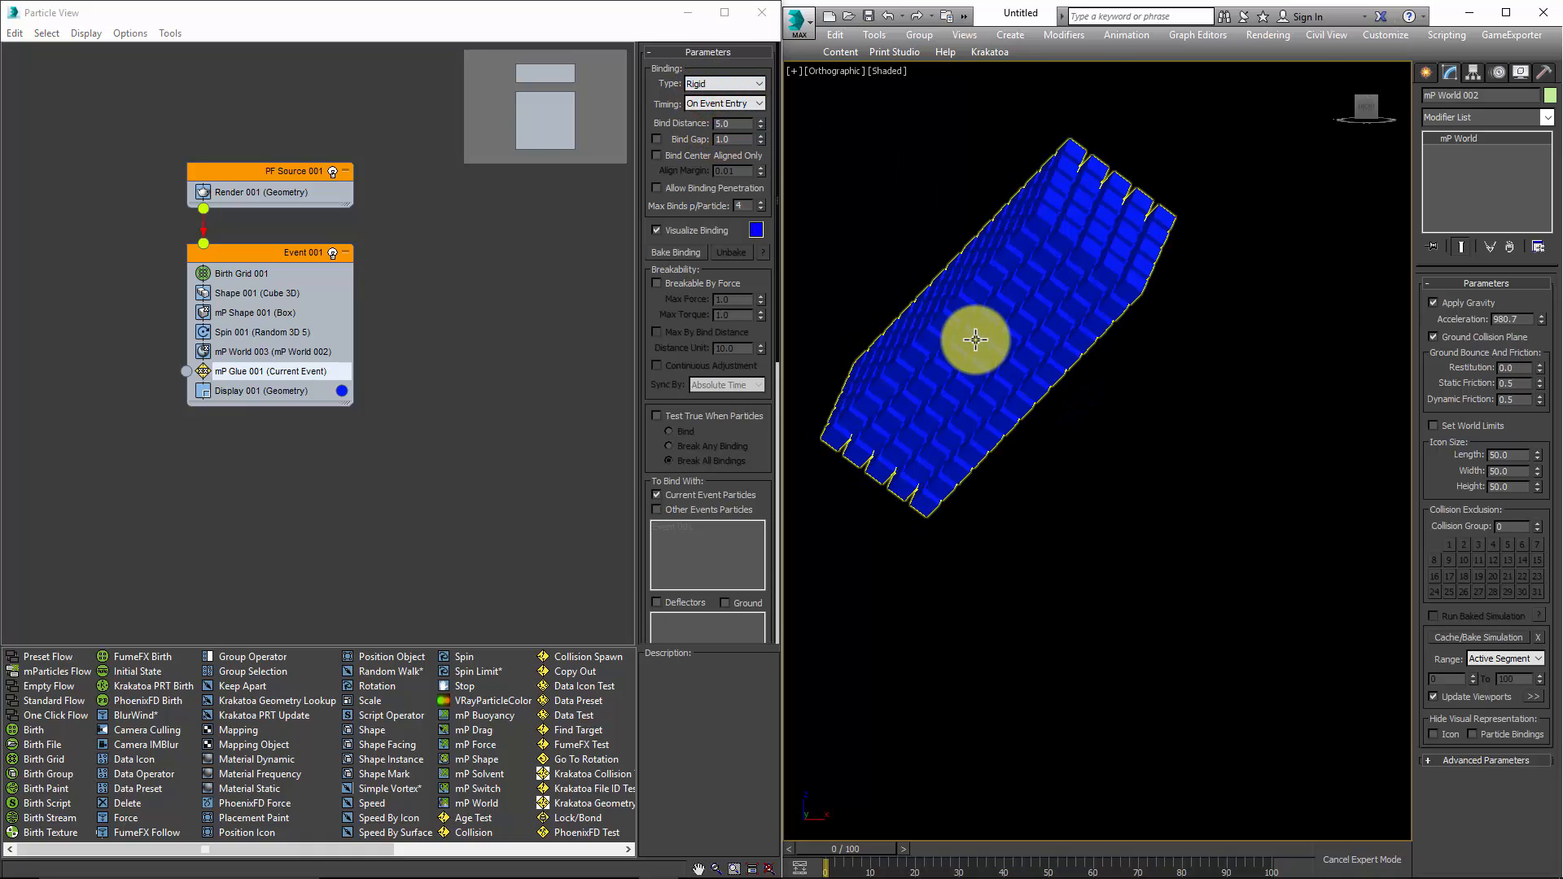
pyautogui.scroll(4, 961, 338)
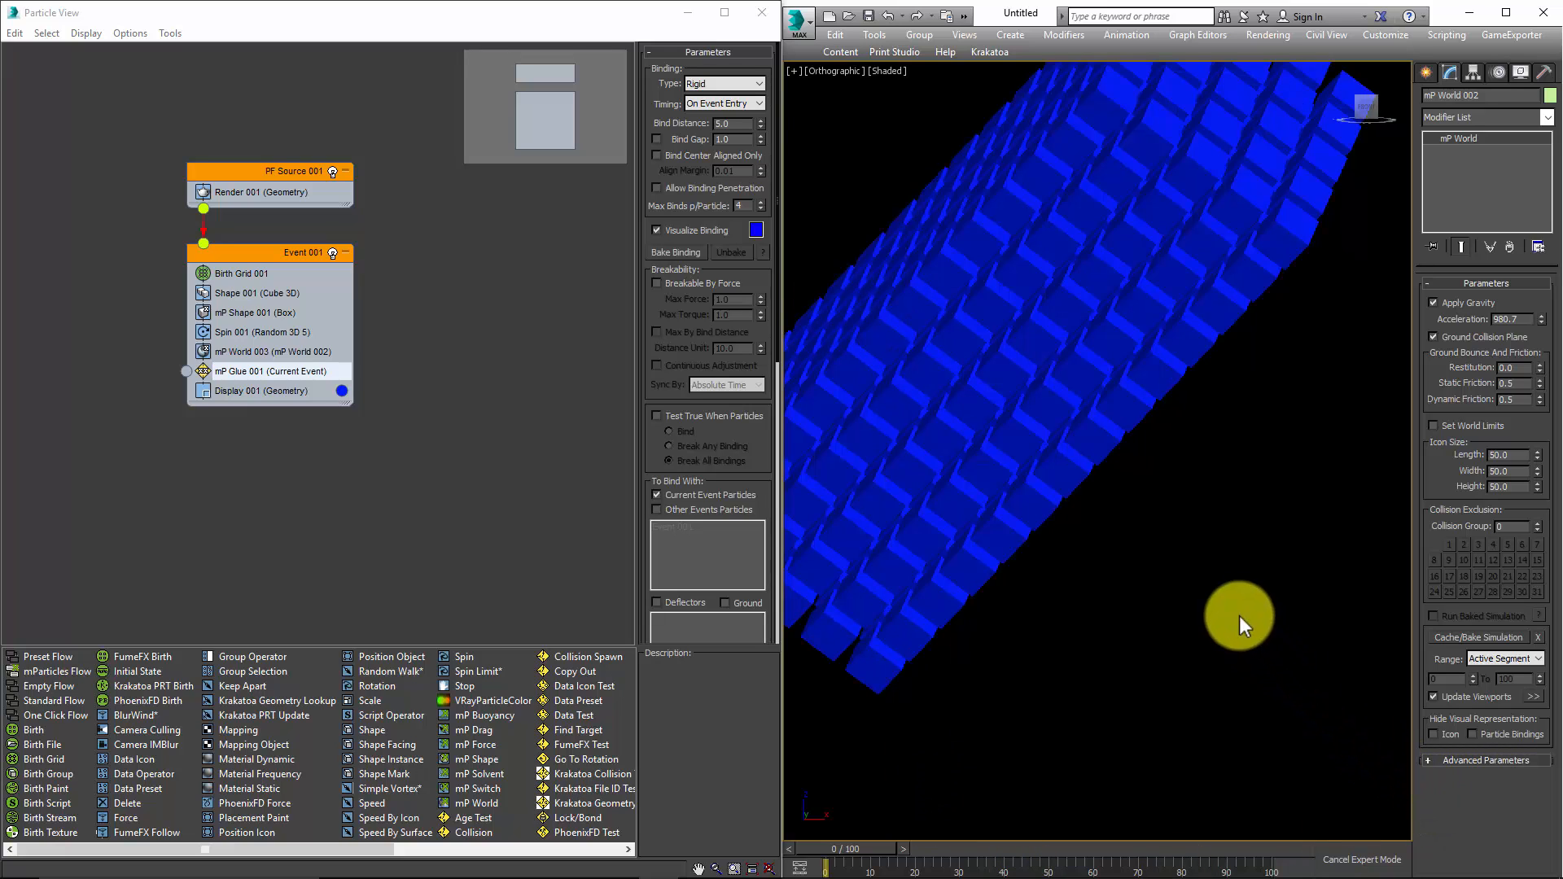
# Play the simulation with rigid binding, examine the cubes colliding at the ground up close, and return to frame 0.
pyautogui.press('/')
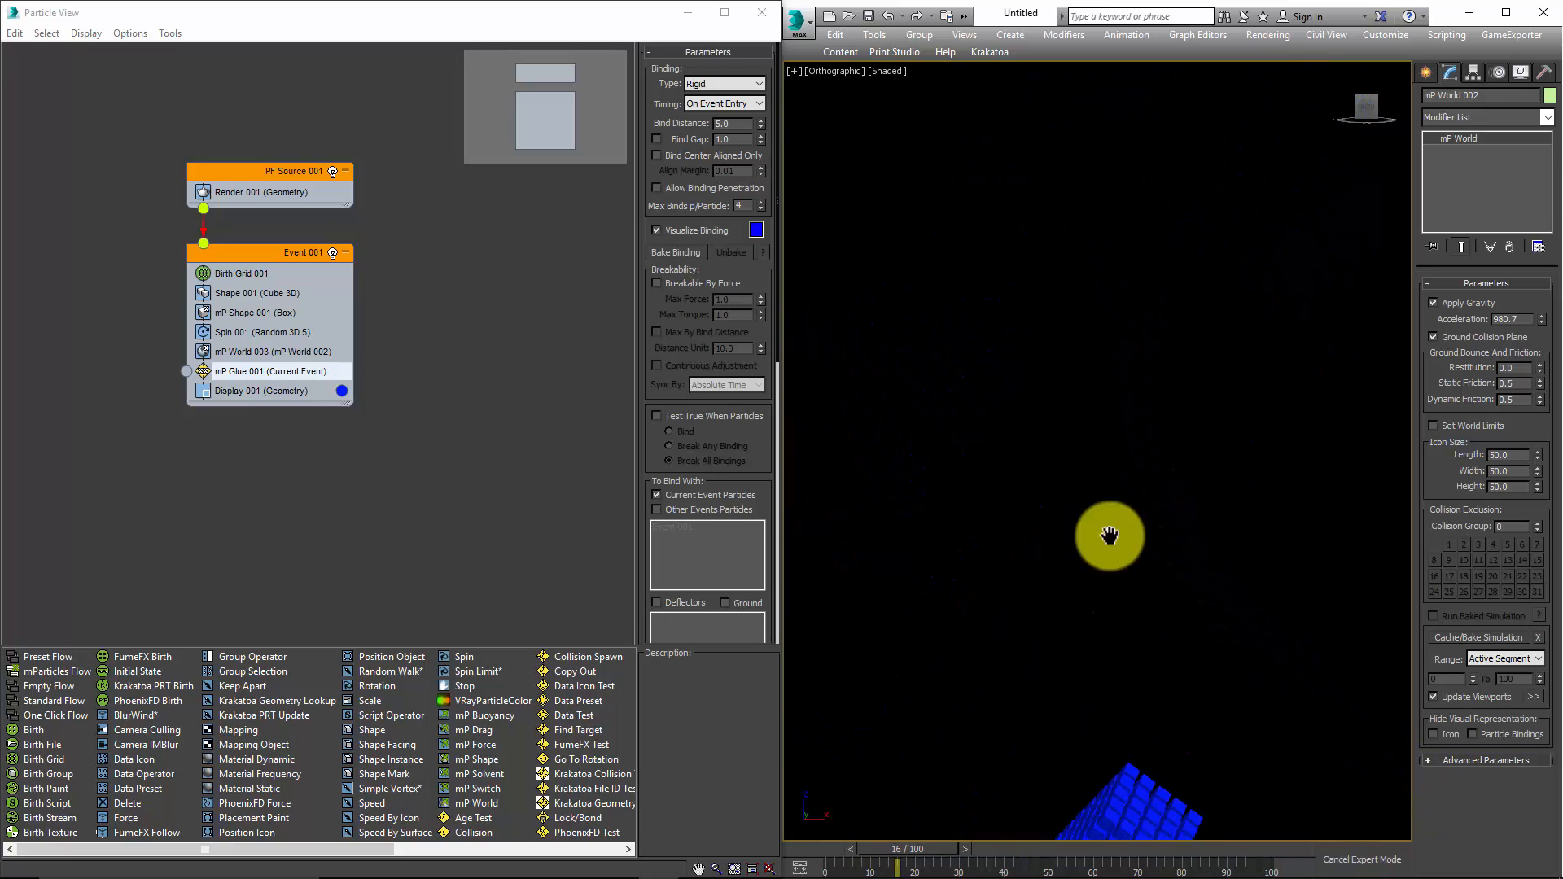
pyautogui.scroll(-2, 1107, 252)
pyautogui.moveTo(1110, 536); pyautogui.dragTo(1092, 386, button='middle')
pyautogui.scroll(5, 1094, 498)
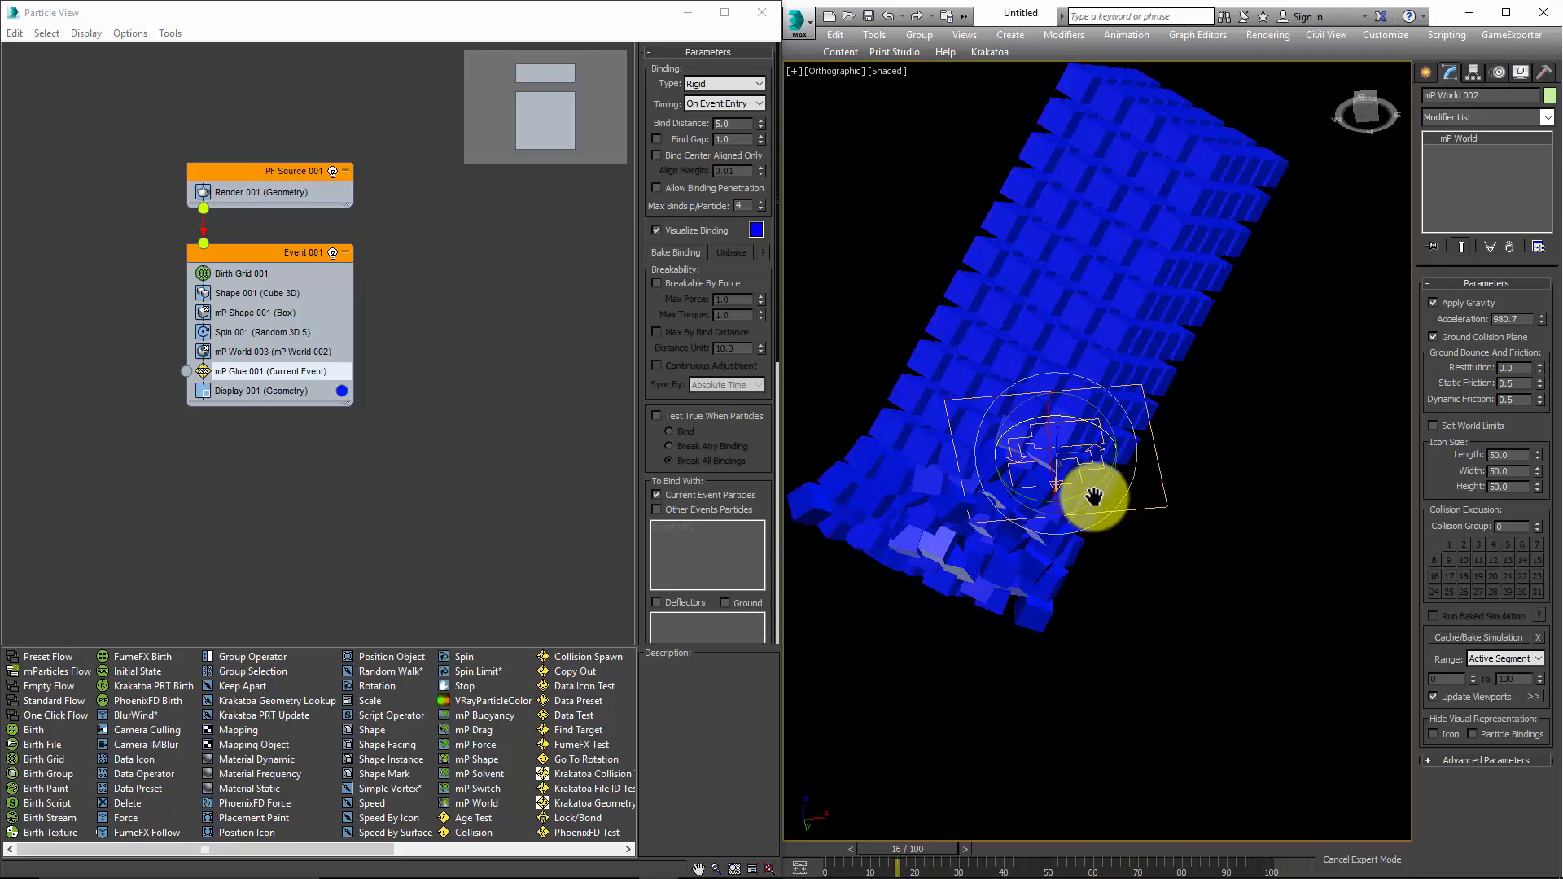
pyautogui.keyDown('alt'); pyautogui.moveTo(1094, 498); pyautogui.dragTo(1138, 510, button='middle'); pyautogui.keyUp('alt')
pyautogui.scroll(5, 1033, 398)
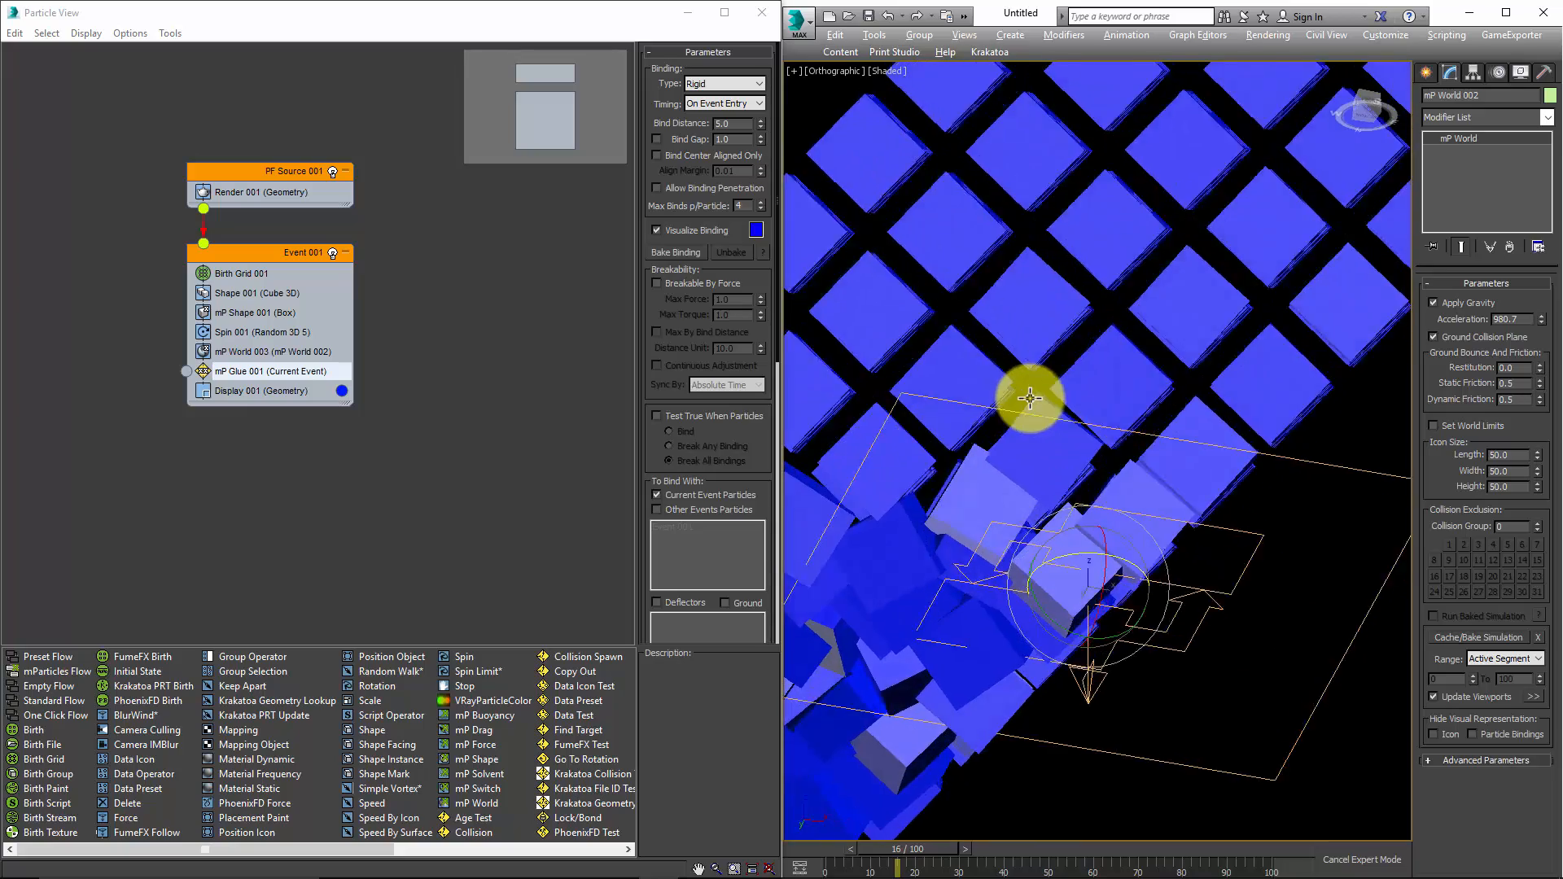
pyautogui.keyDown('alt'); pyautogui.moveTo(1030, 399); pyautogui.dragTo(845, 412, button='middle'); pyautogui.keyUp('alt')
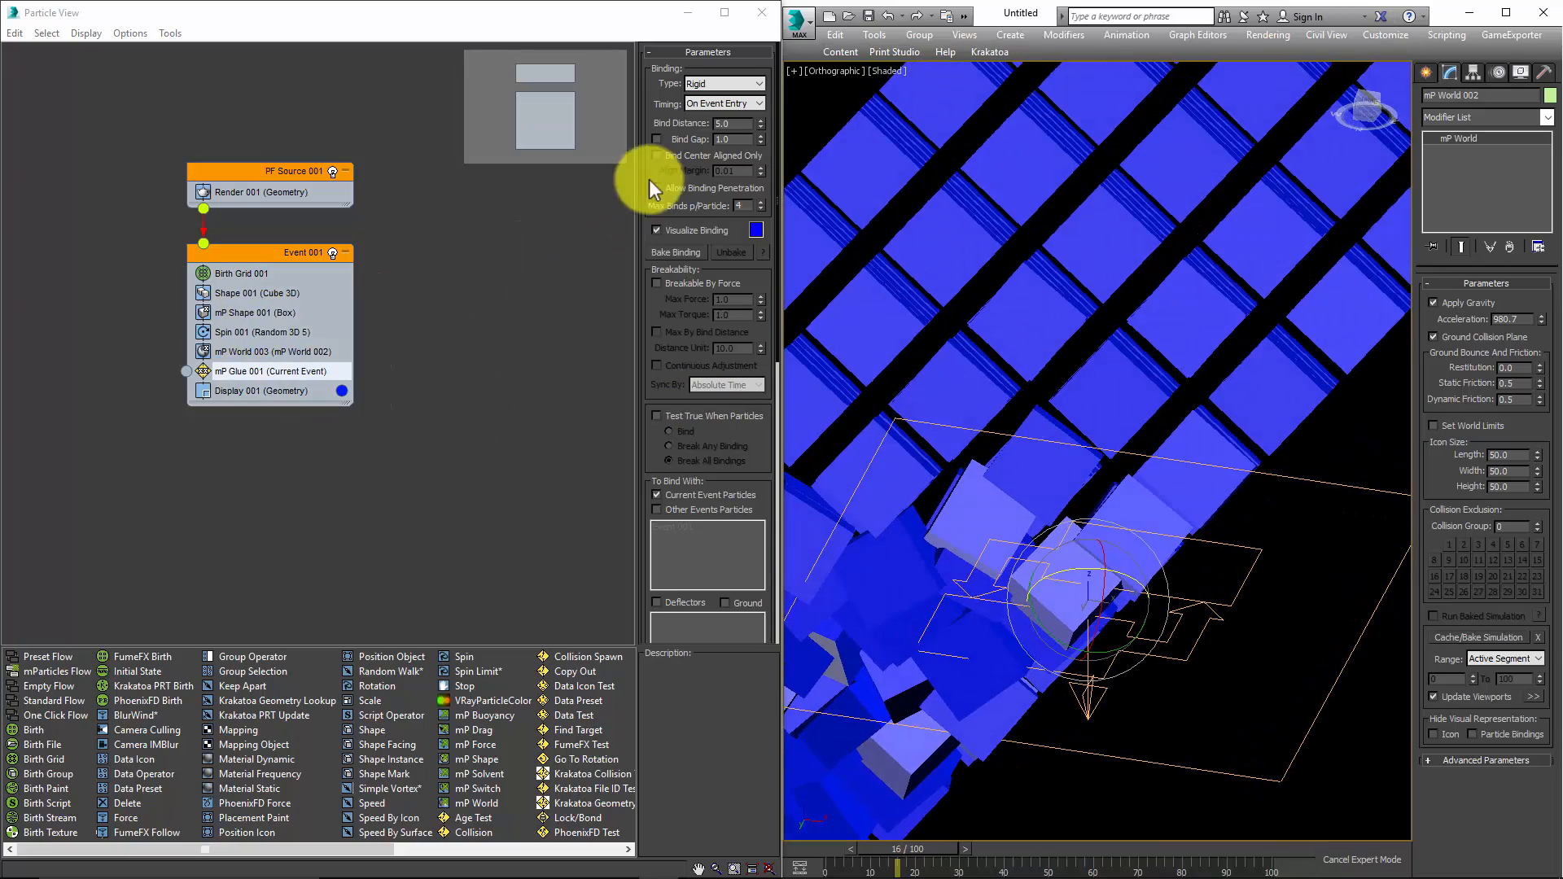
pyautogui.moveTo(742, 125); pyautogui.dragTo(647, 119)
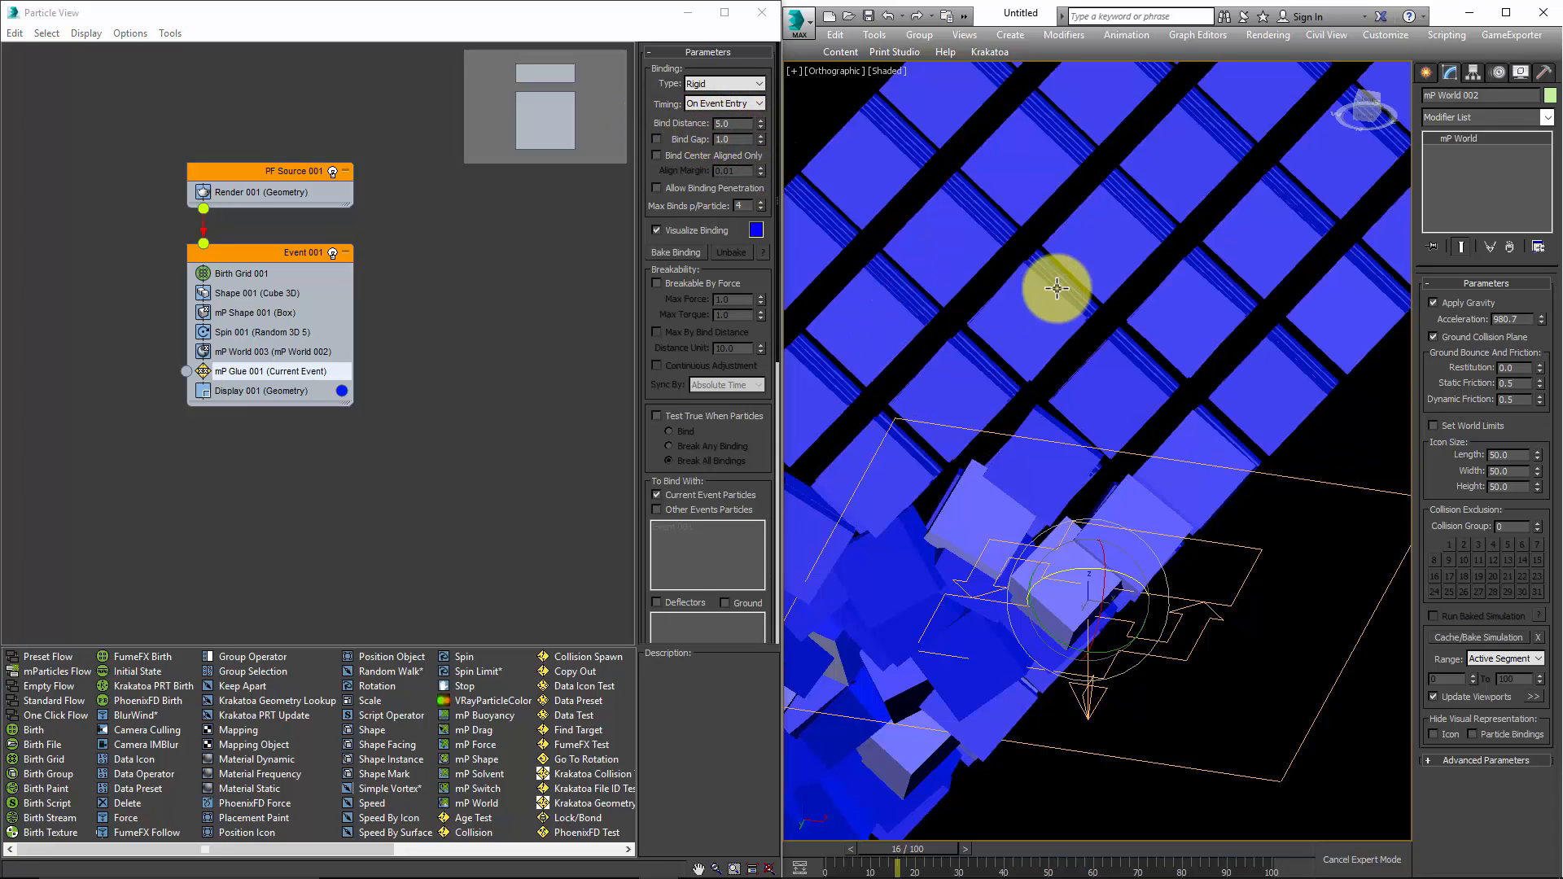
pyautogui.press('Home')
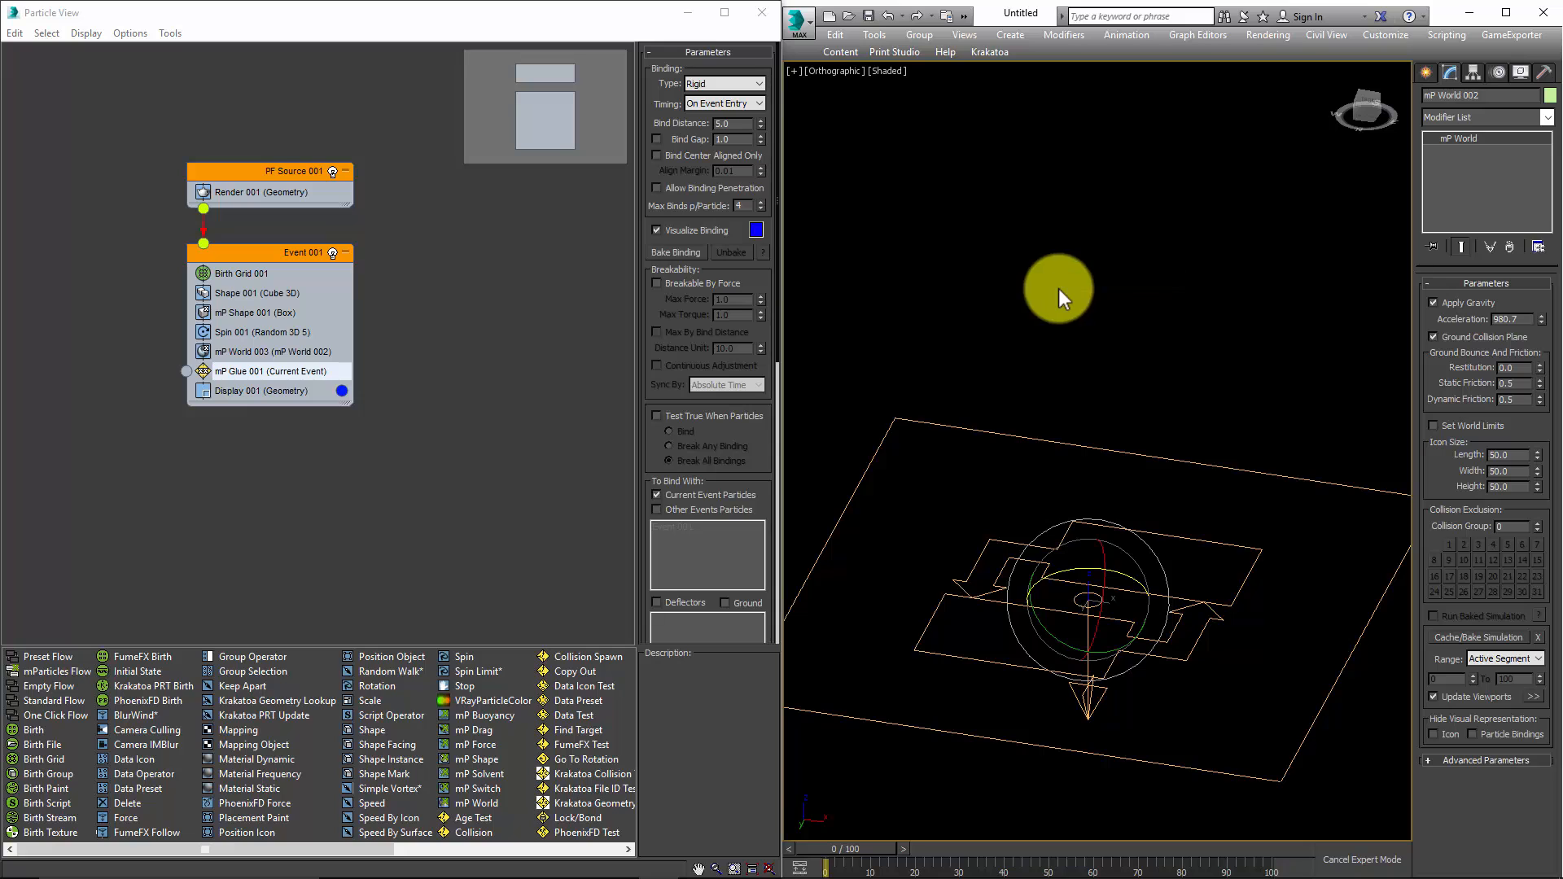
# Switch the viewport to wireframe and set the Display 001 type to Dots.
pyautogui.keyDown('alt'); pyautogui.moveTo(1059, 288); pyautogui.dragTo(1099, 391, button='middle'); pyautogui.keyUp('alt')
pyautogui.scroll(10, 1110, 254)
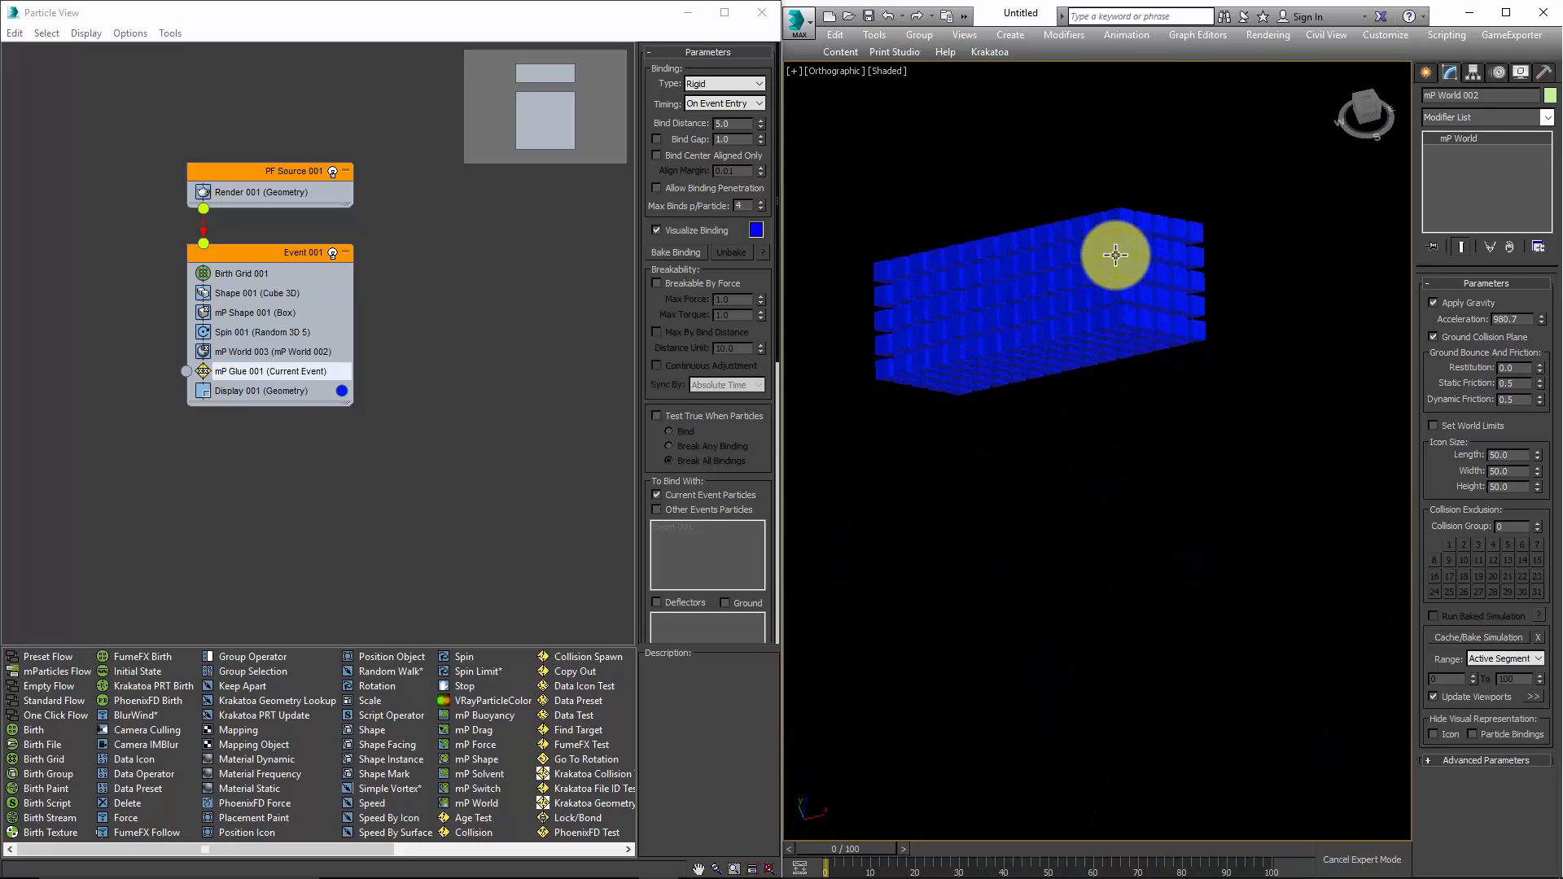
pyautogui.keyDown('alt'); pyautogui.moveTo(1140, 264); pyautogui.dragTo(1207, 268, button='middle'); pyautogui.keyUp('alt')
pyautogui.press('F3')
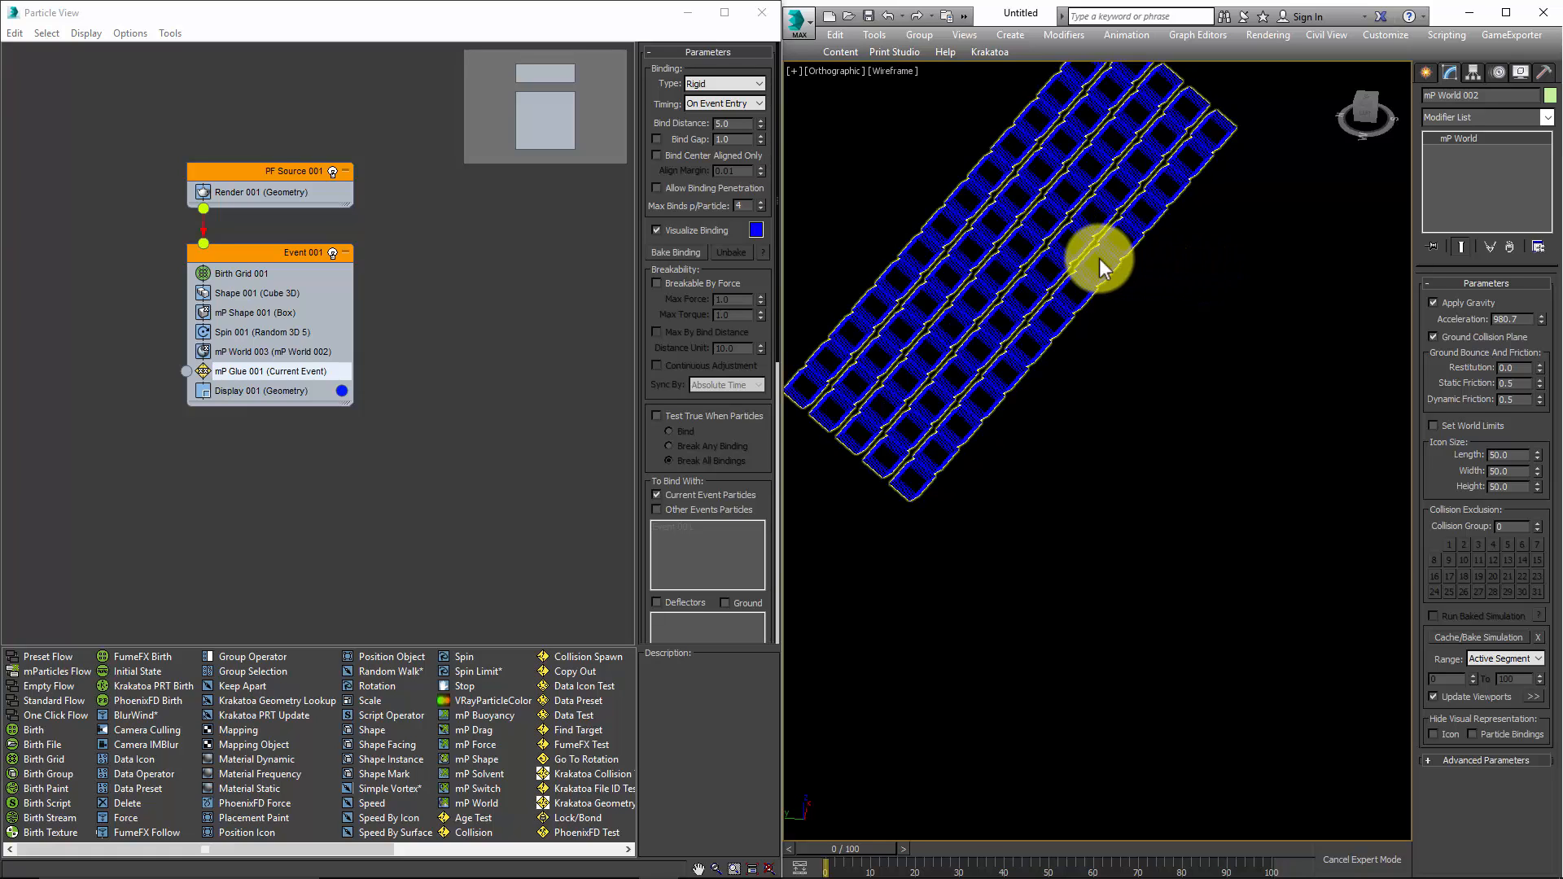
pyautogui.click(255, 394)
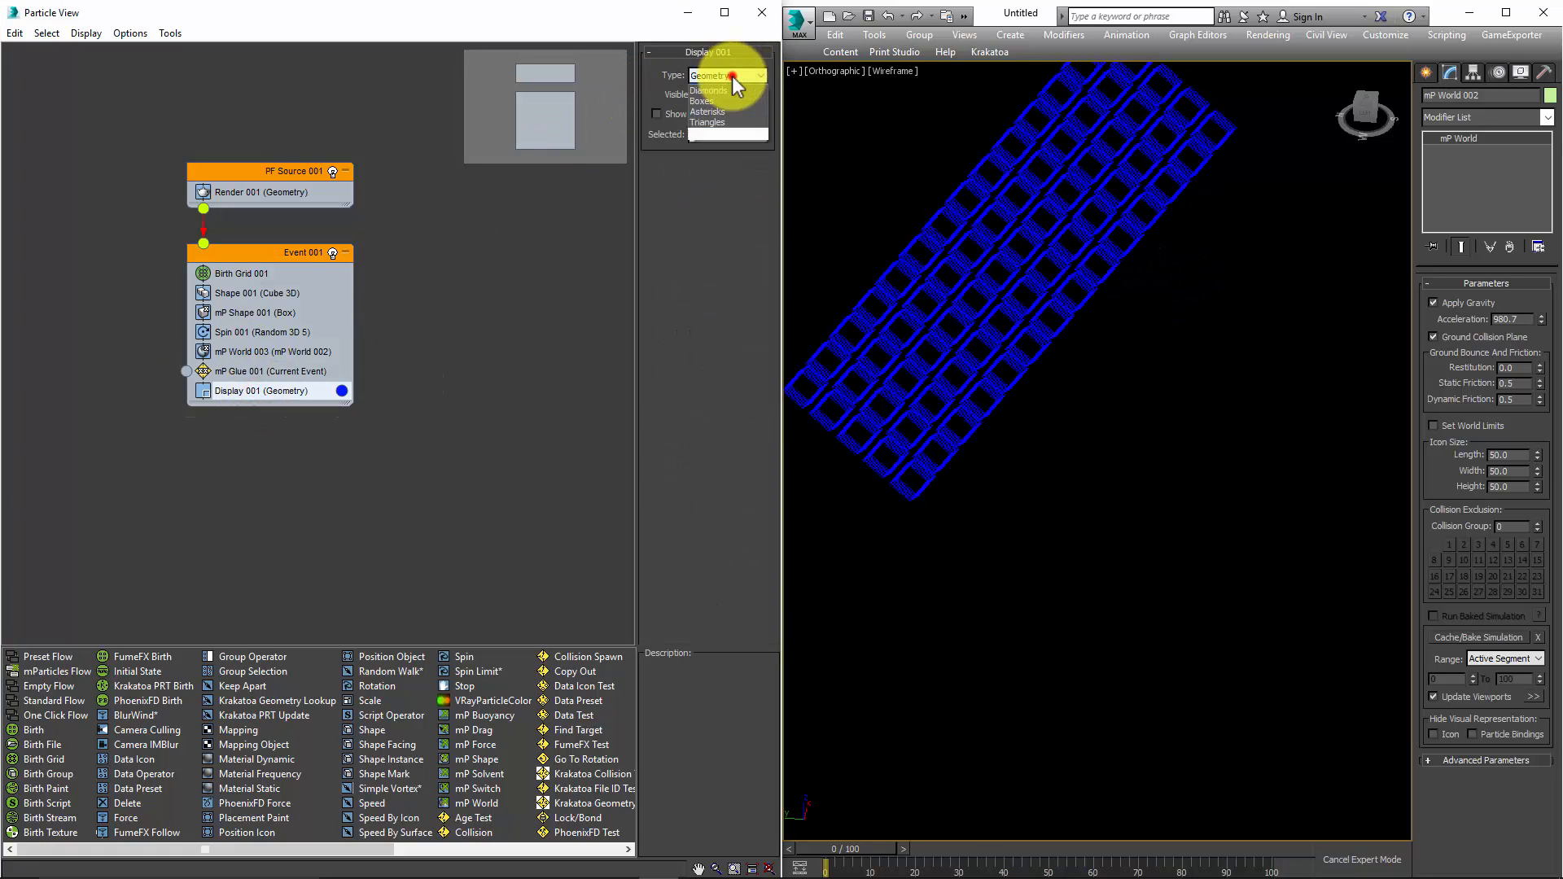
pyautogui.click(713, 98)
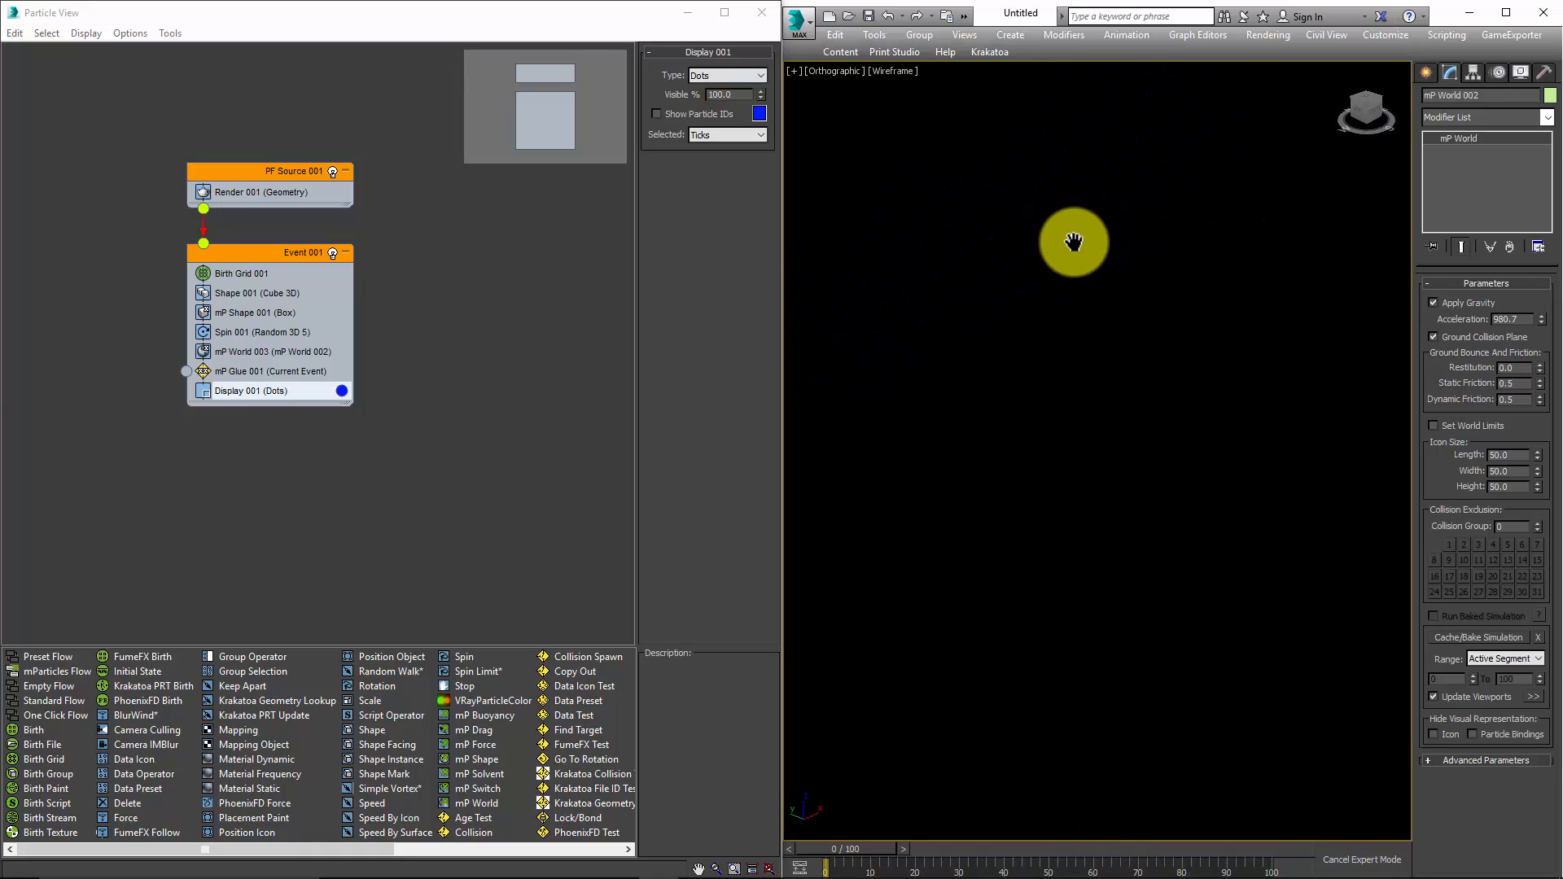
# Change the binding visualization colour of mP Glue 001 to yellow.
pyautogui.click(242, 371)
pyautogui.click(757, 230)
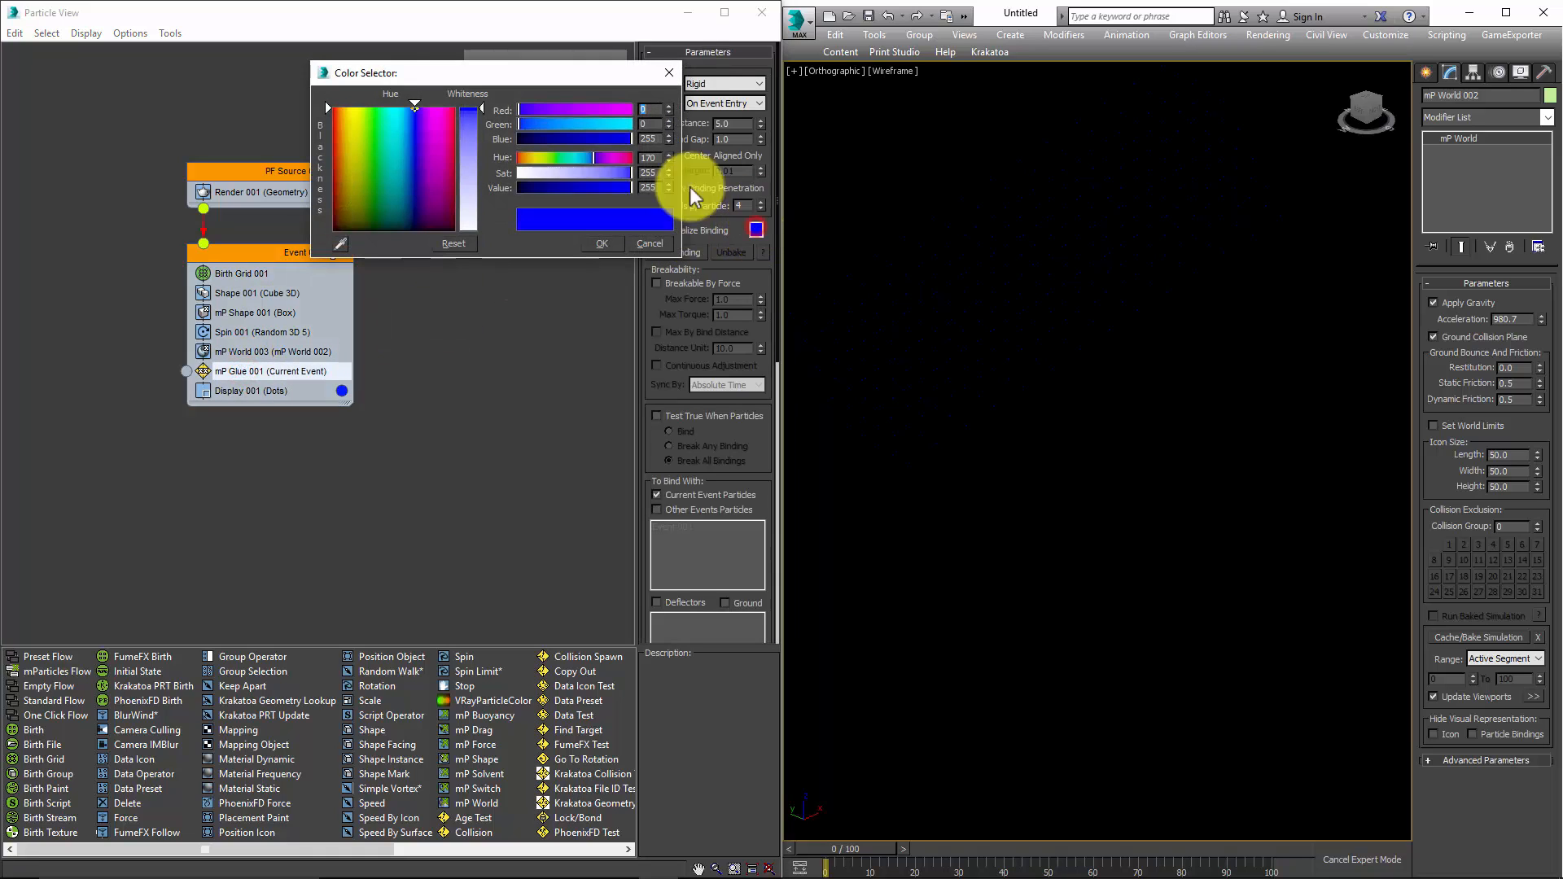
pyautogui.moveTo(423, 134); pyautogui.dragTo(443, 109)
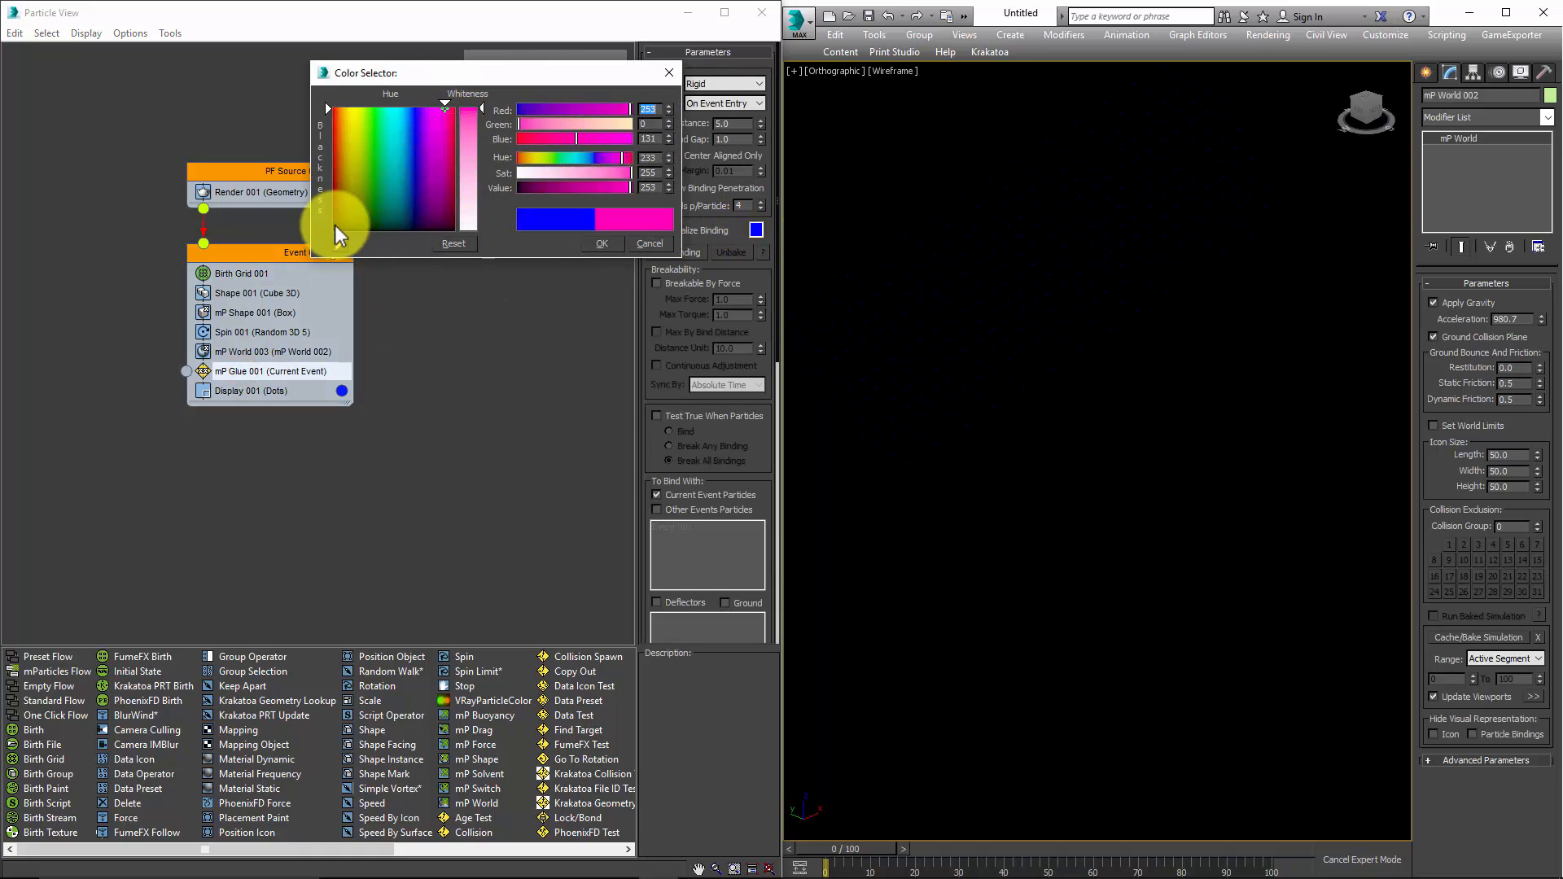
pyautogui.moveTo(340, 127); pyautogui.dragTo(360, 115)
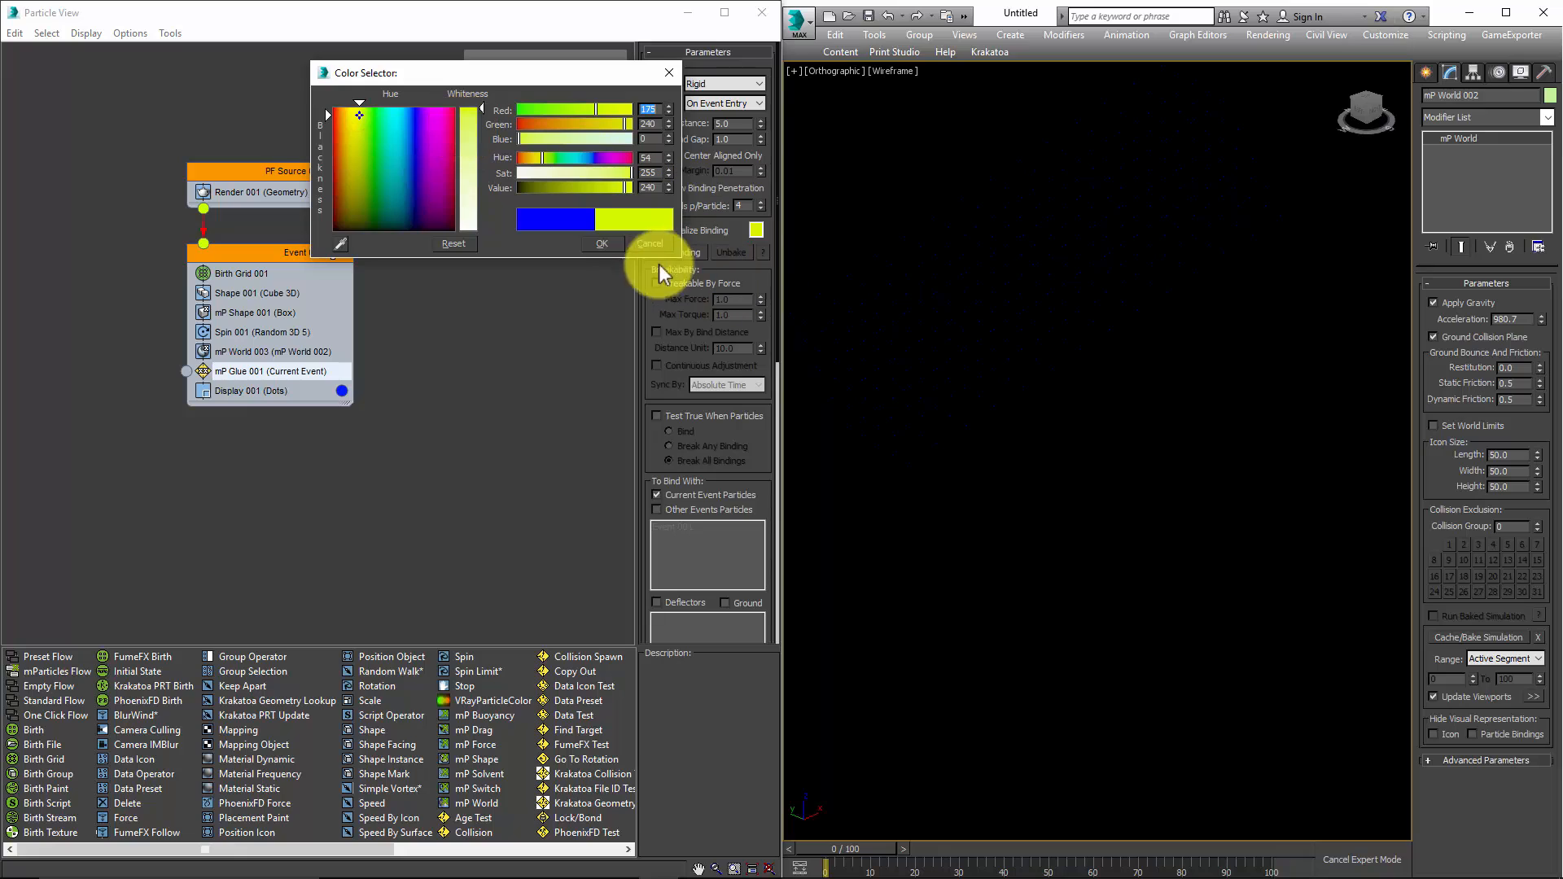
pyautogui.click(606, 244)
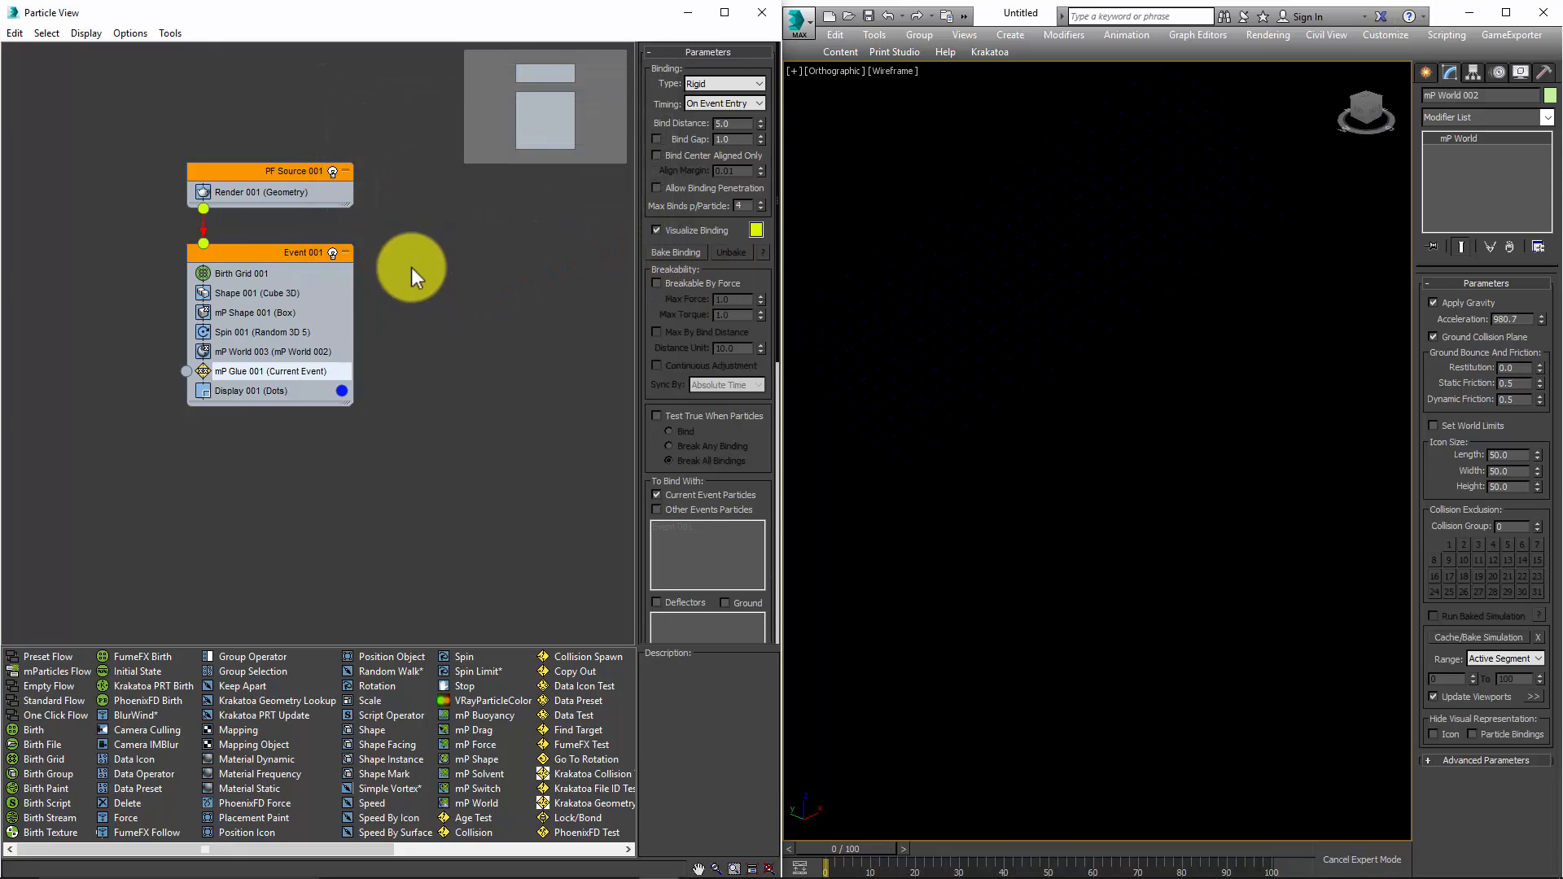
# Try increasing bind distances of 10, 20 and 30 for mP Glue 001.
pyautogui.click(730, 123)
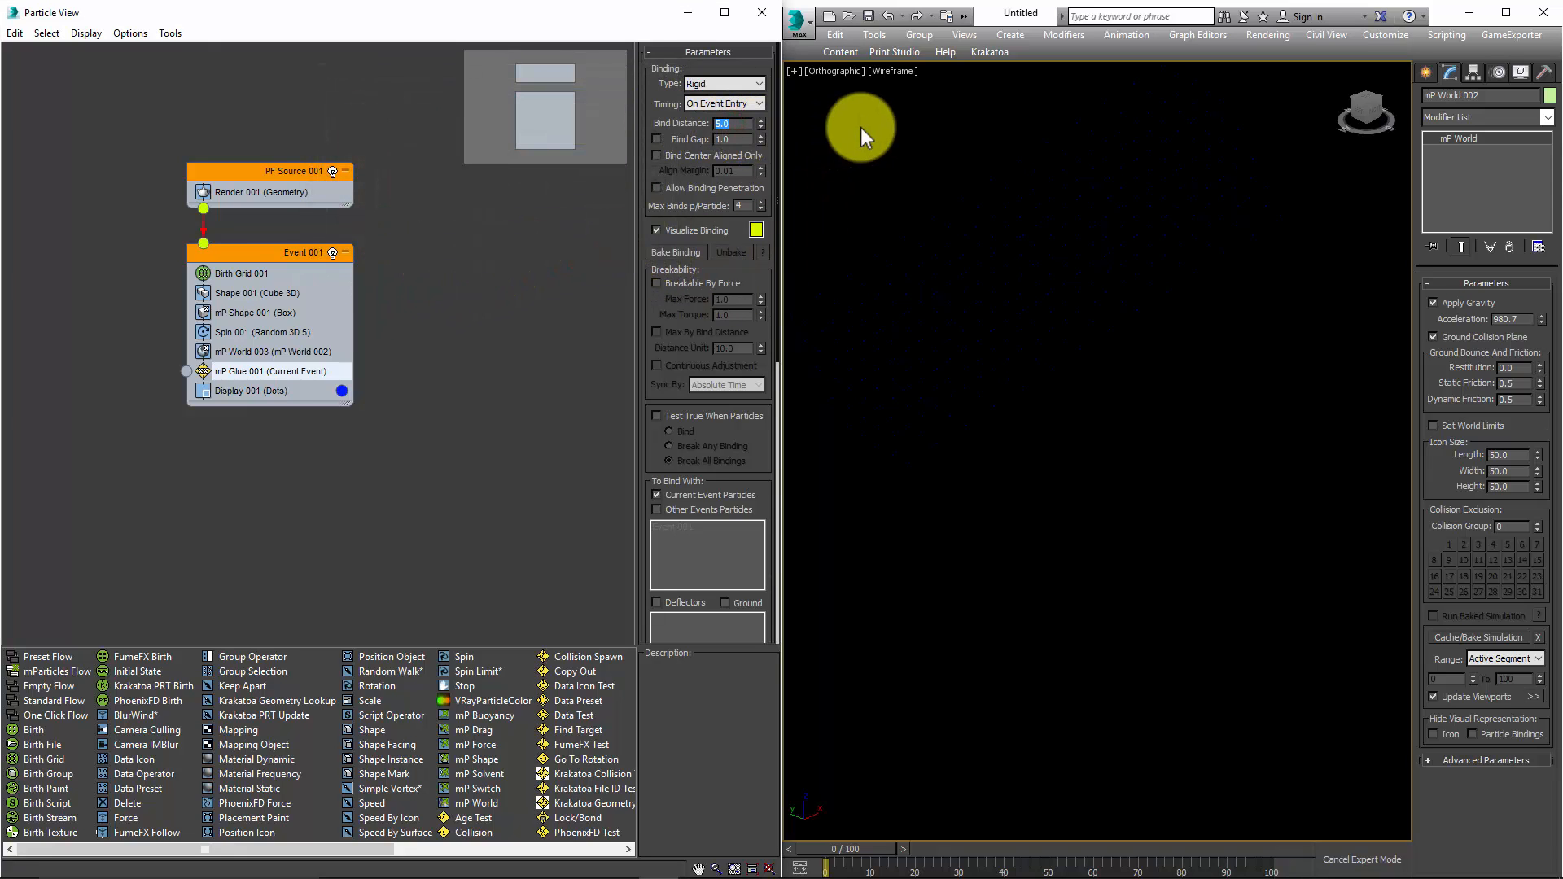
pyautogui.write('10')
pyautogui.press('Return')
pyautogui.write('20')
pyautogui.press('Return')
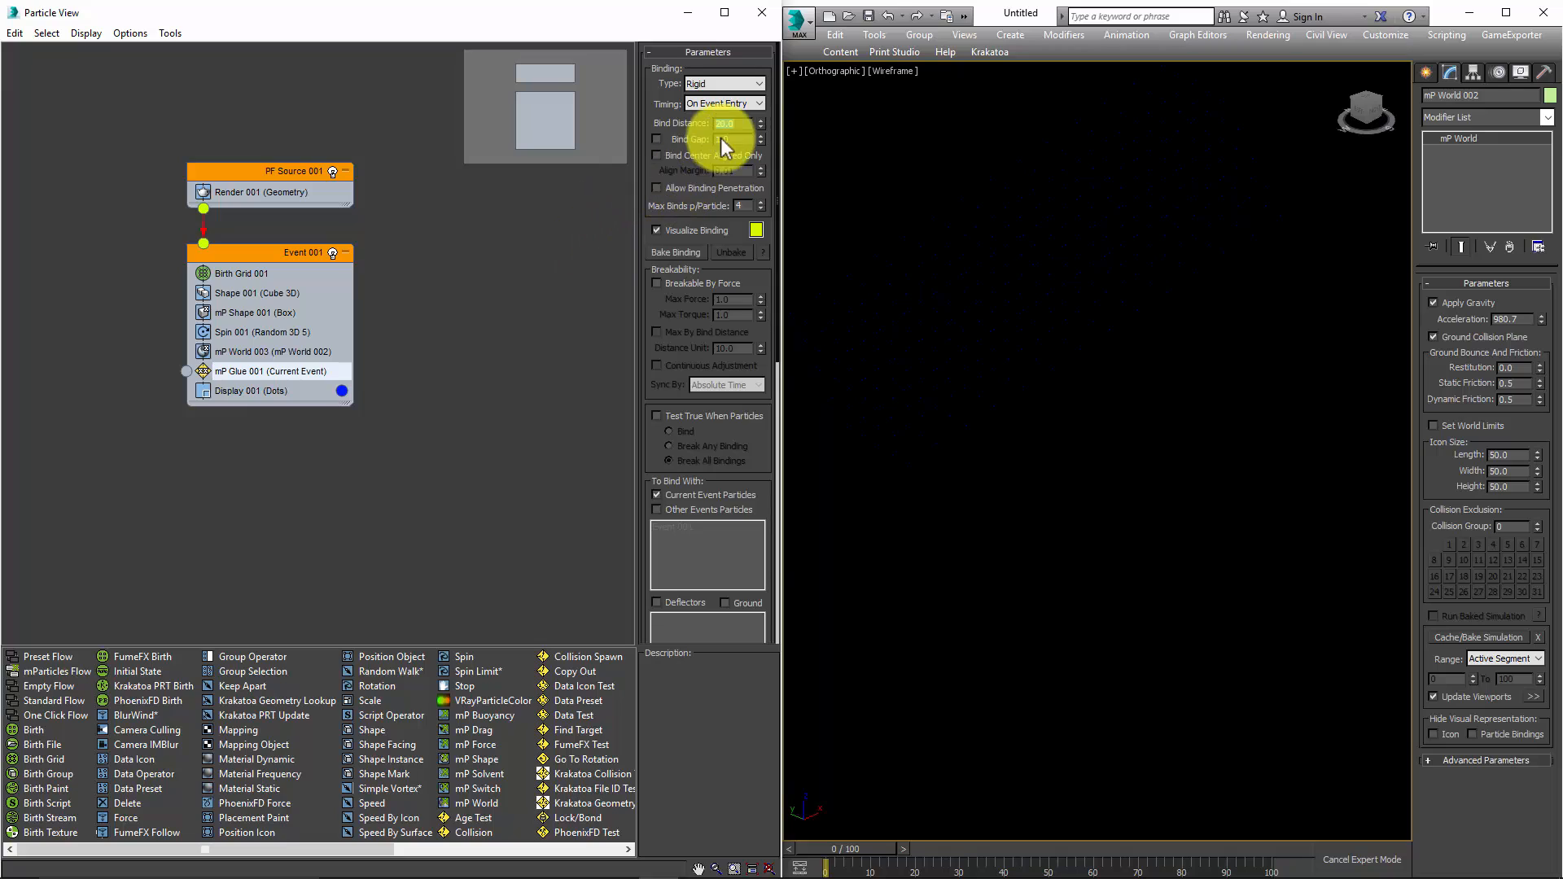
pyautogui.moveTo(739, 126); pyautogui.dragTo(698, 115)
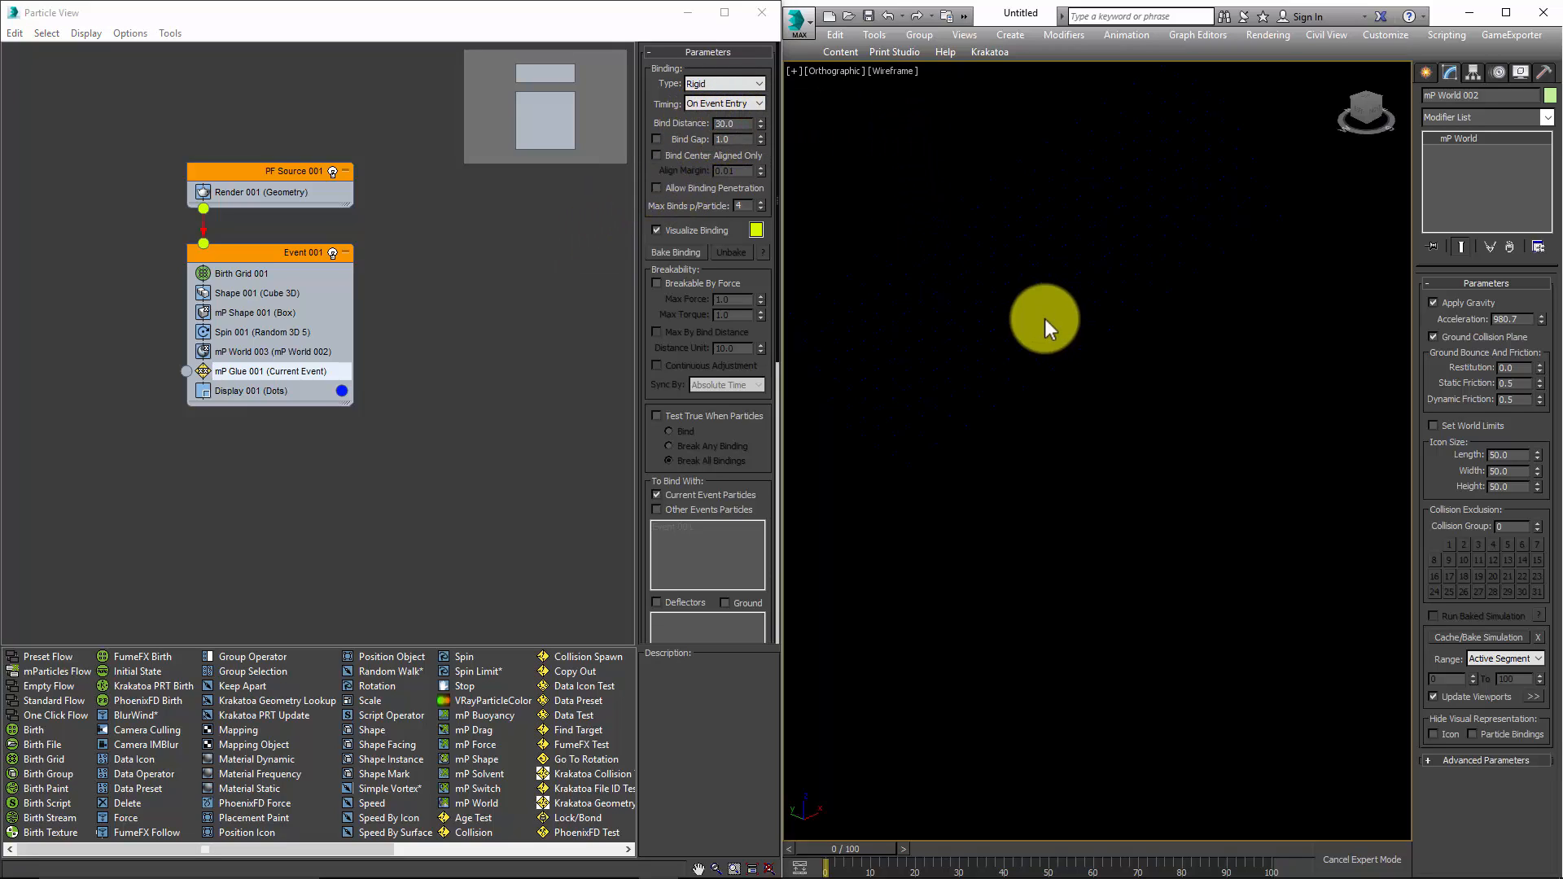
# Play the simulation with the bind distance of 30 to check the binding, and return to frame 0.
pyautogui.moveTo(883, 847); pyautogui.dragTo(834, 859)
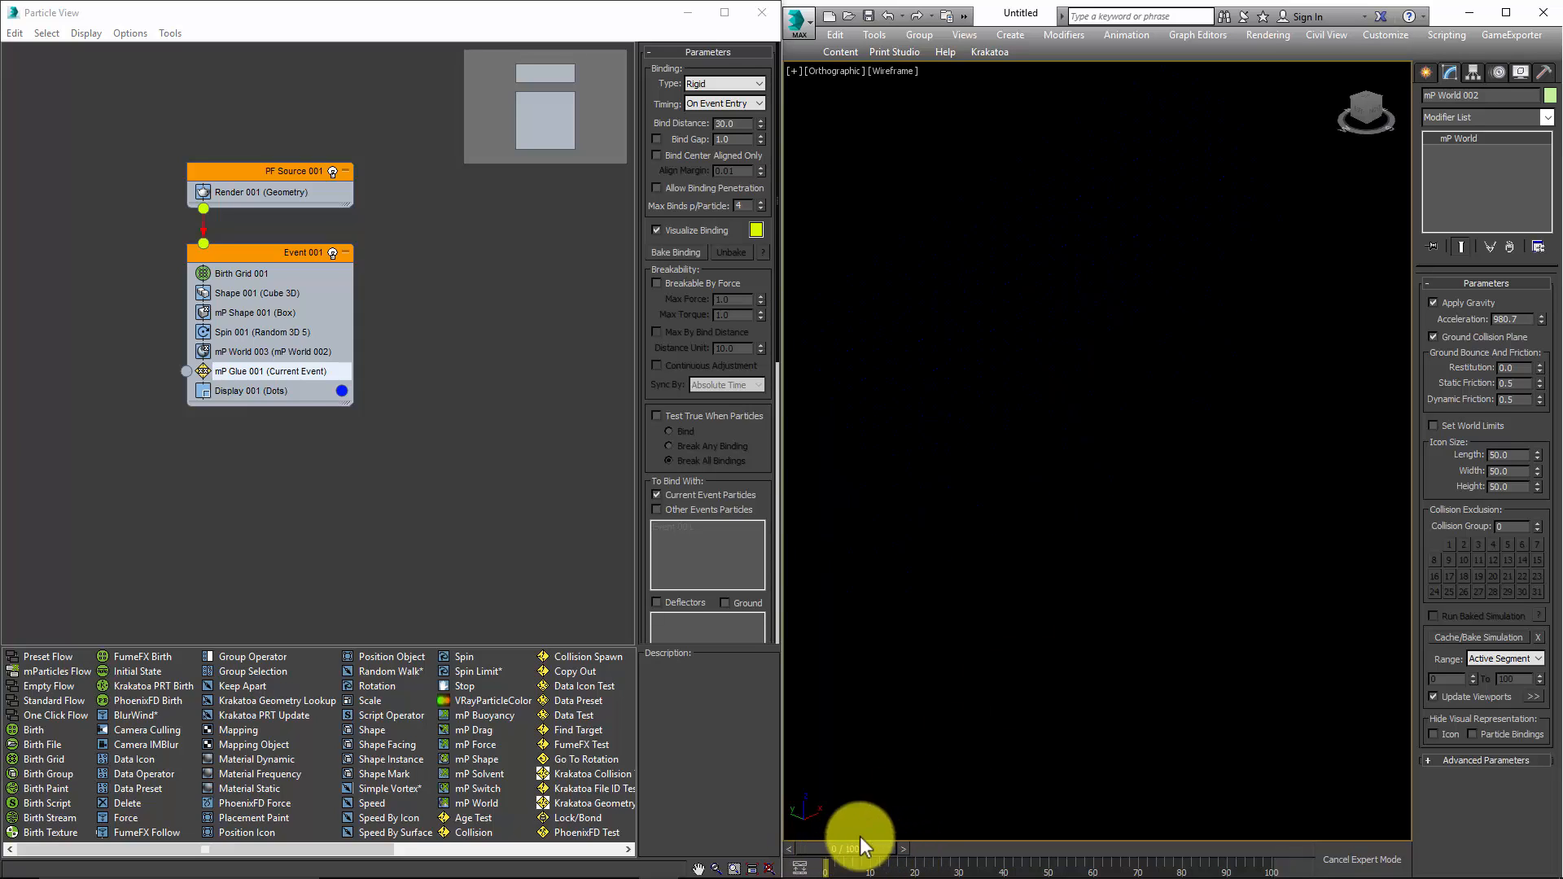
pyautogui.press('e')
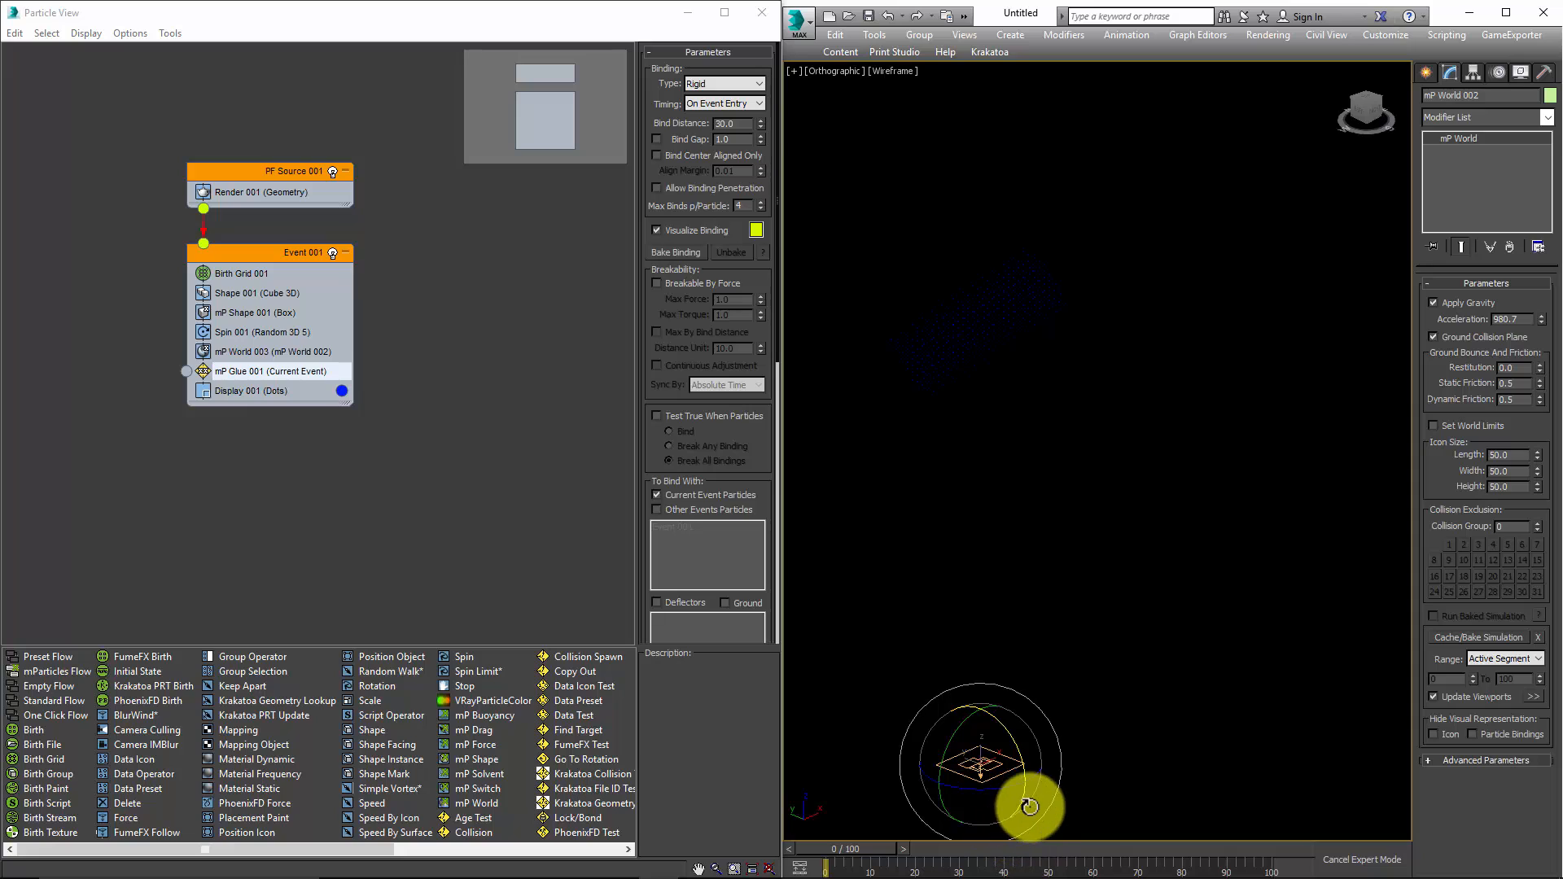
pyautogui.press('q')
pyautogui.press('/')
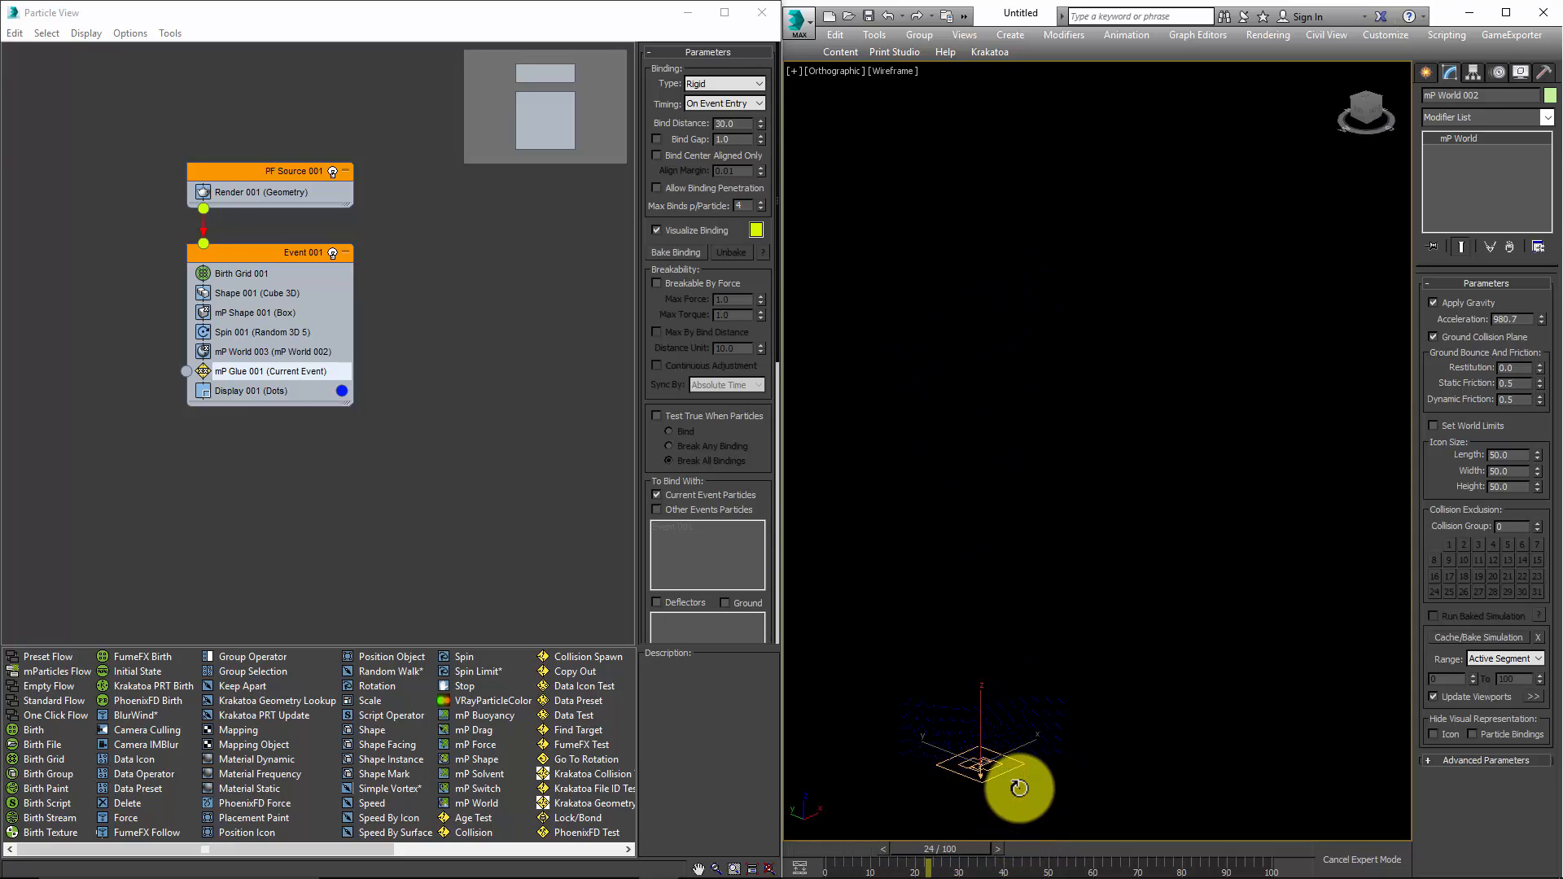
pyautogui.press('/')
pyautogui.press('e')
pyautogui.press('Home')
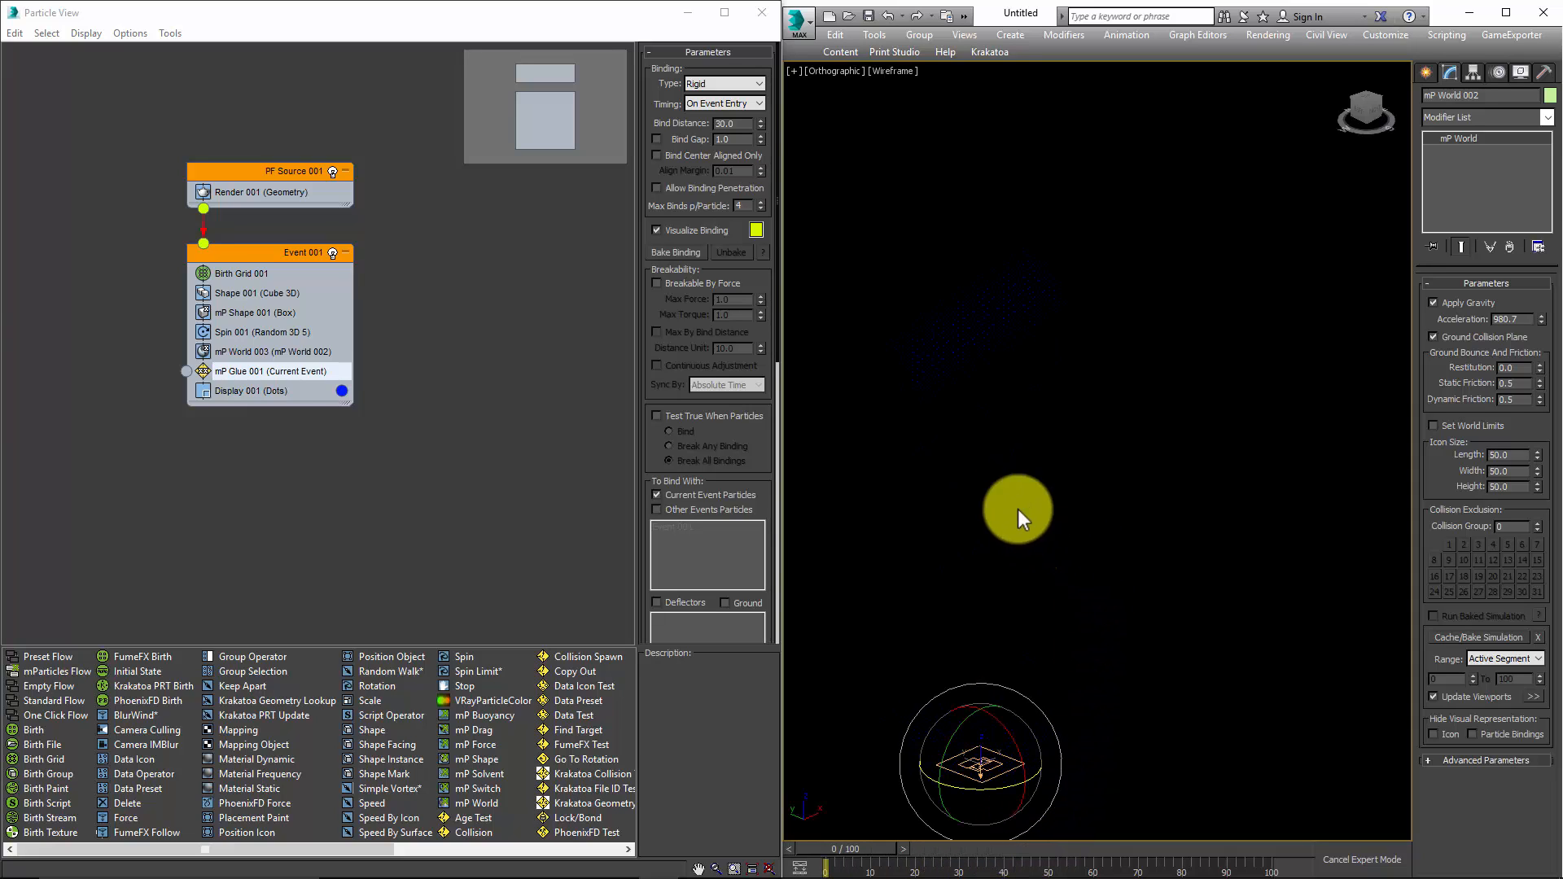
# Set the mP Glue 001 bind distance to 0.254 and unhide the Birth Grid icon.
pyautogui.doubleClick(705, 123)
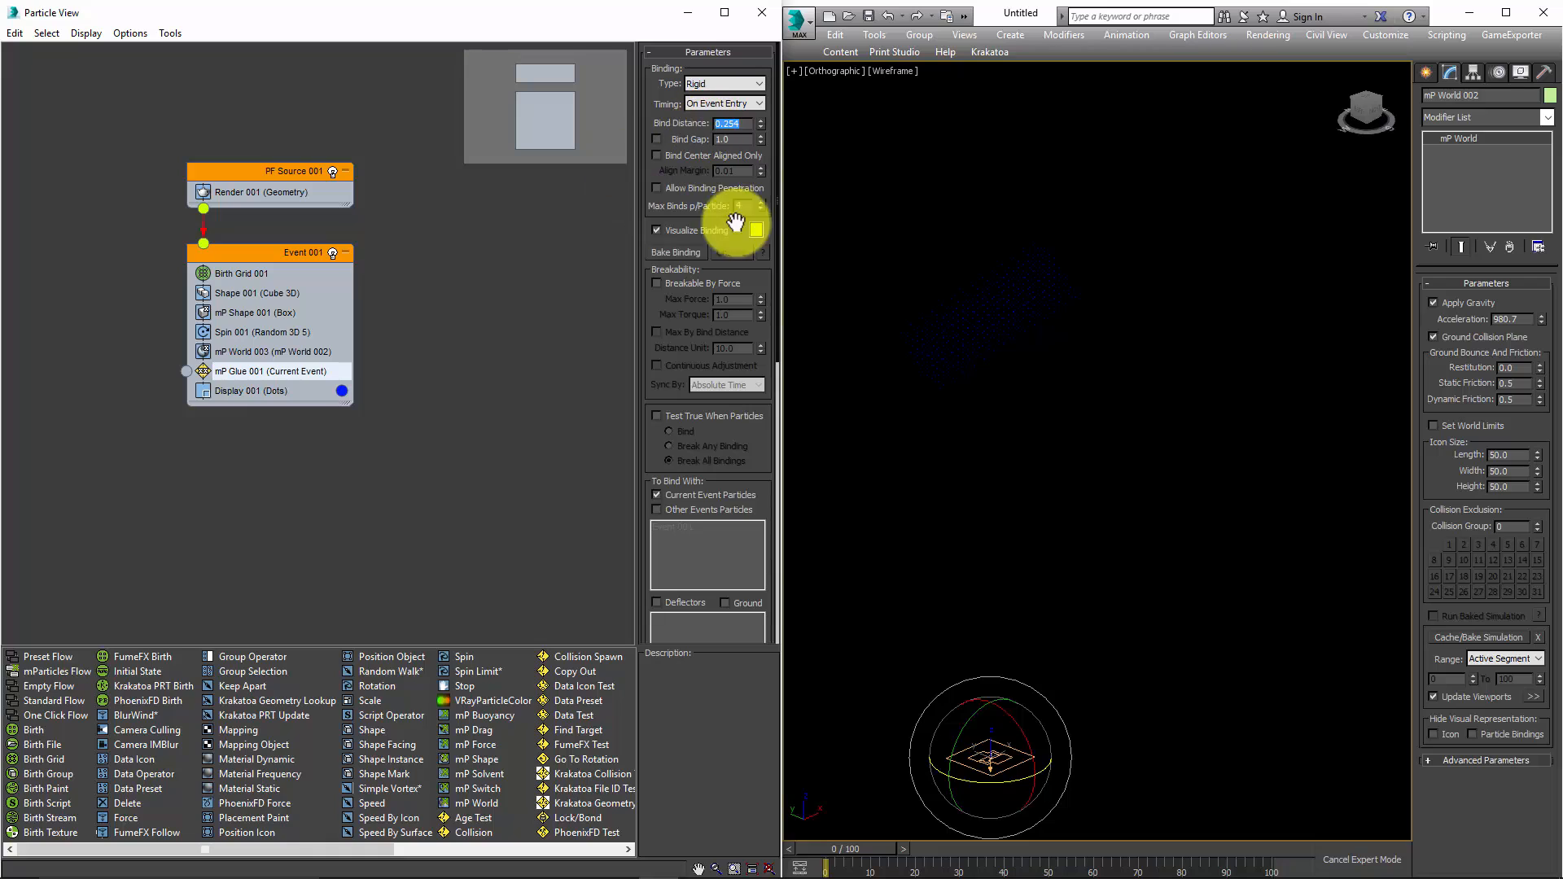
pyautogui.rightClick(988, 196)
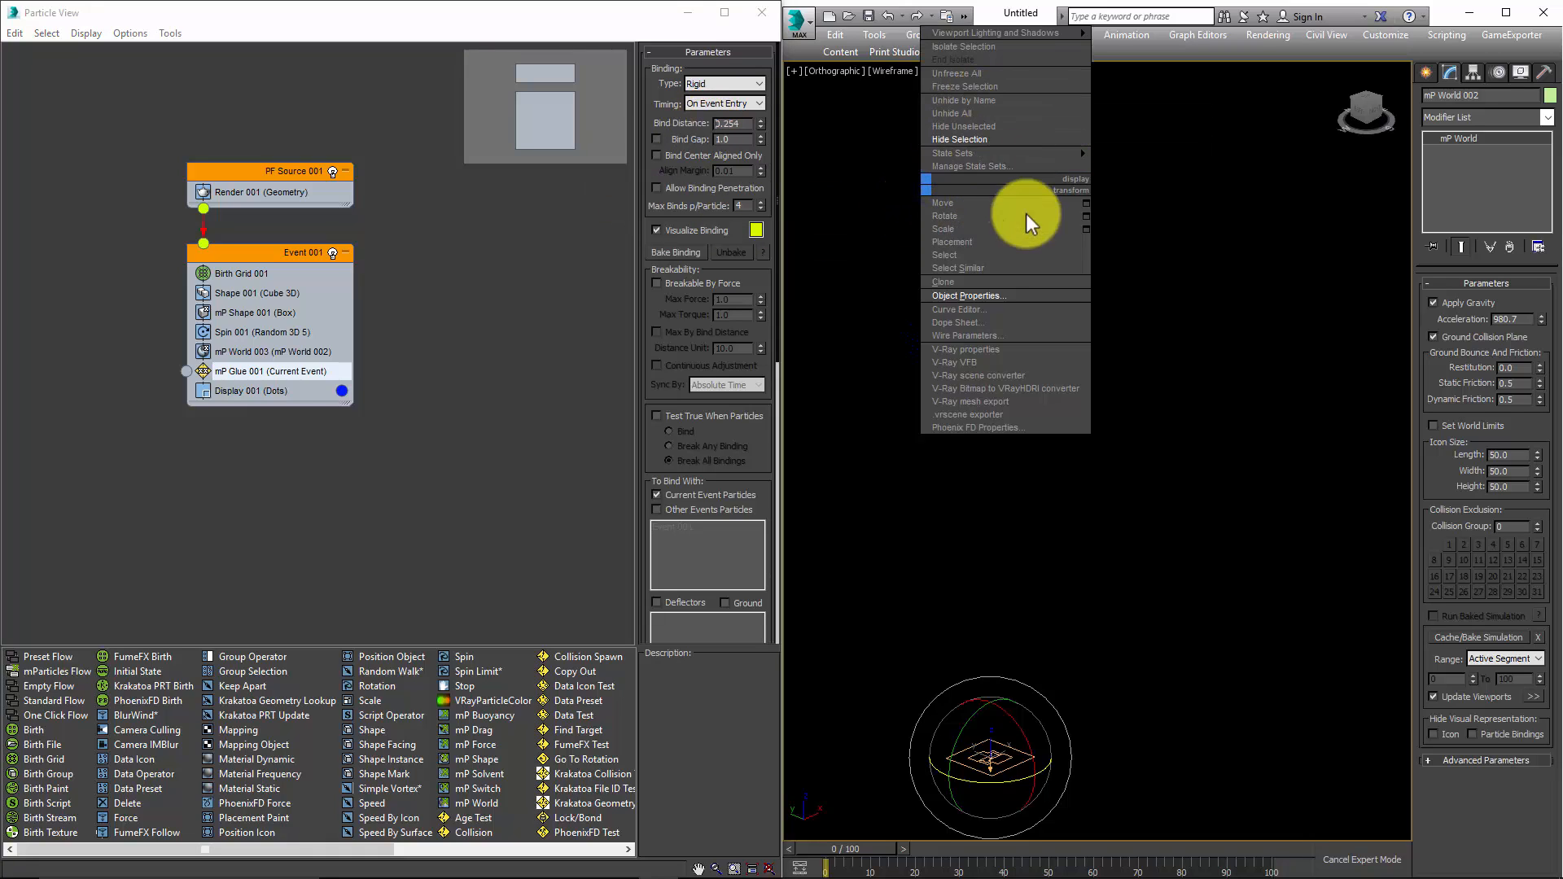
pyautogui.click(990, 100)
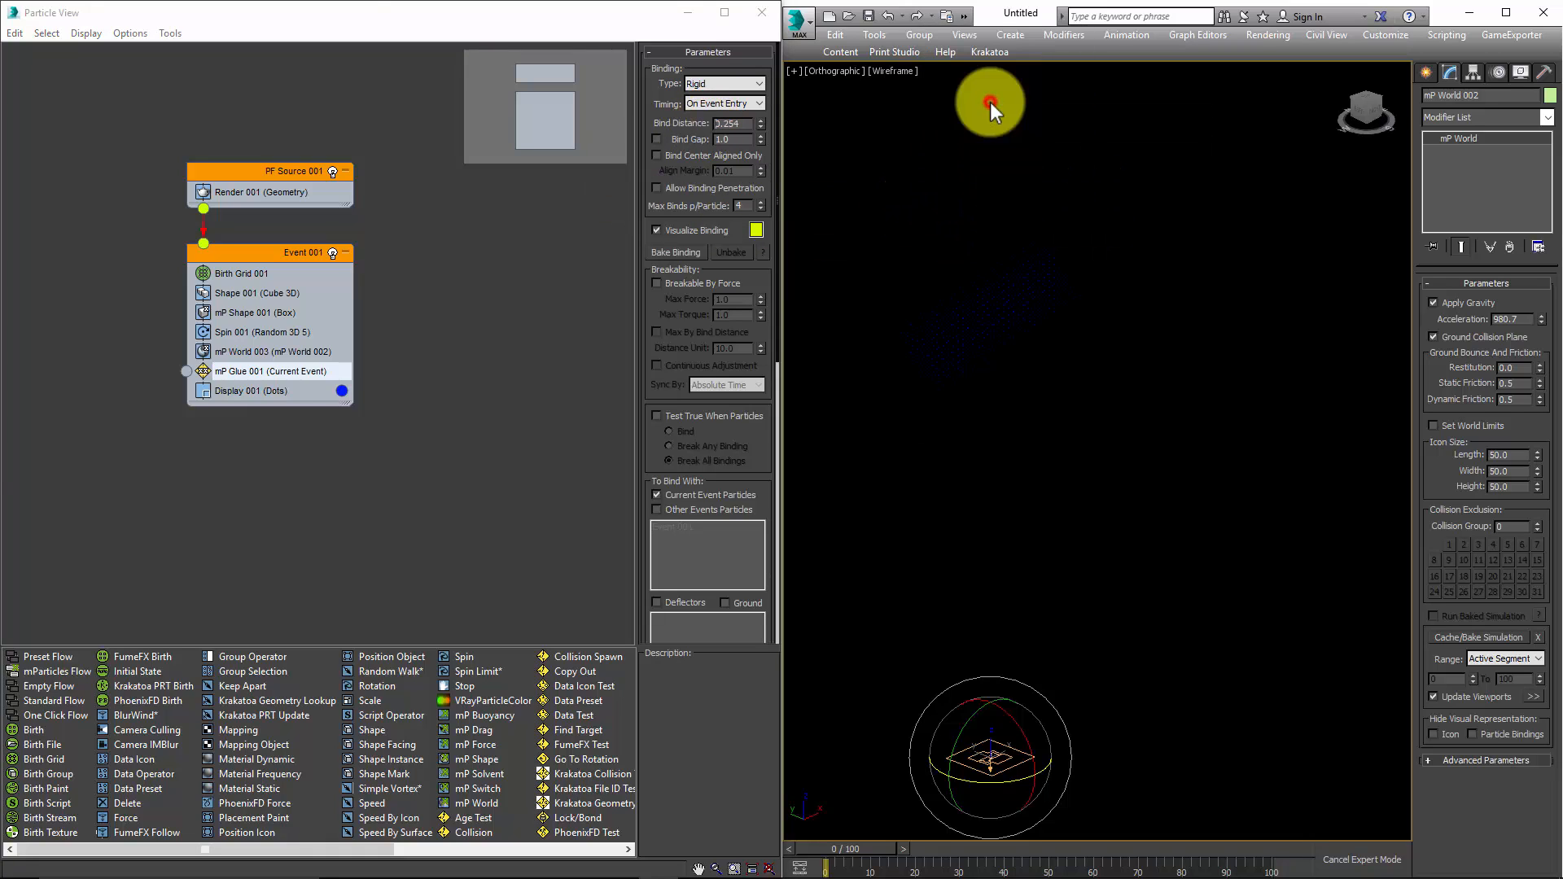
pyautogui.click(80, 114)
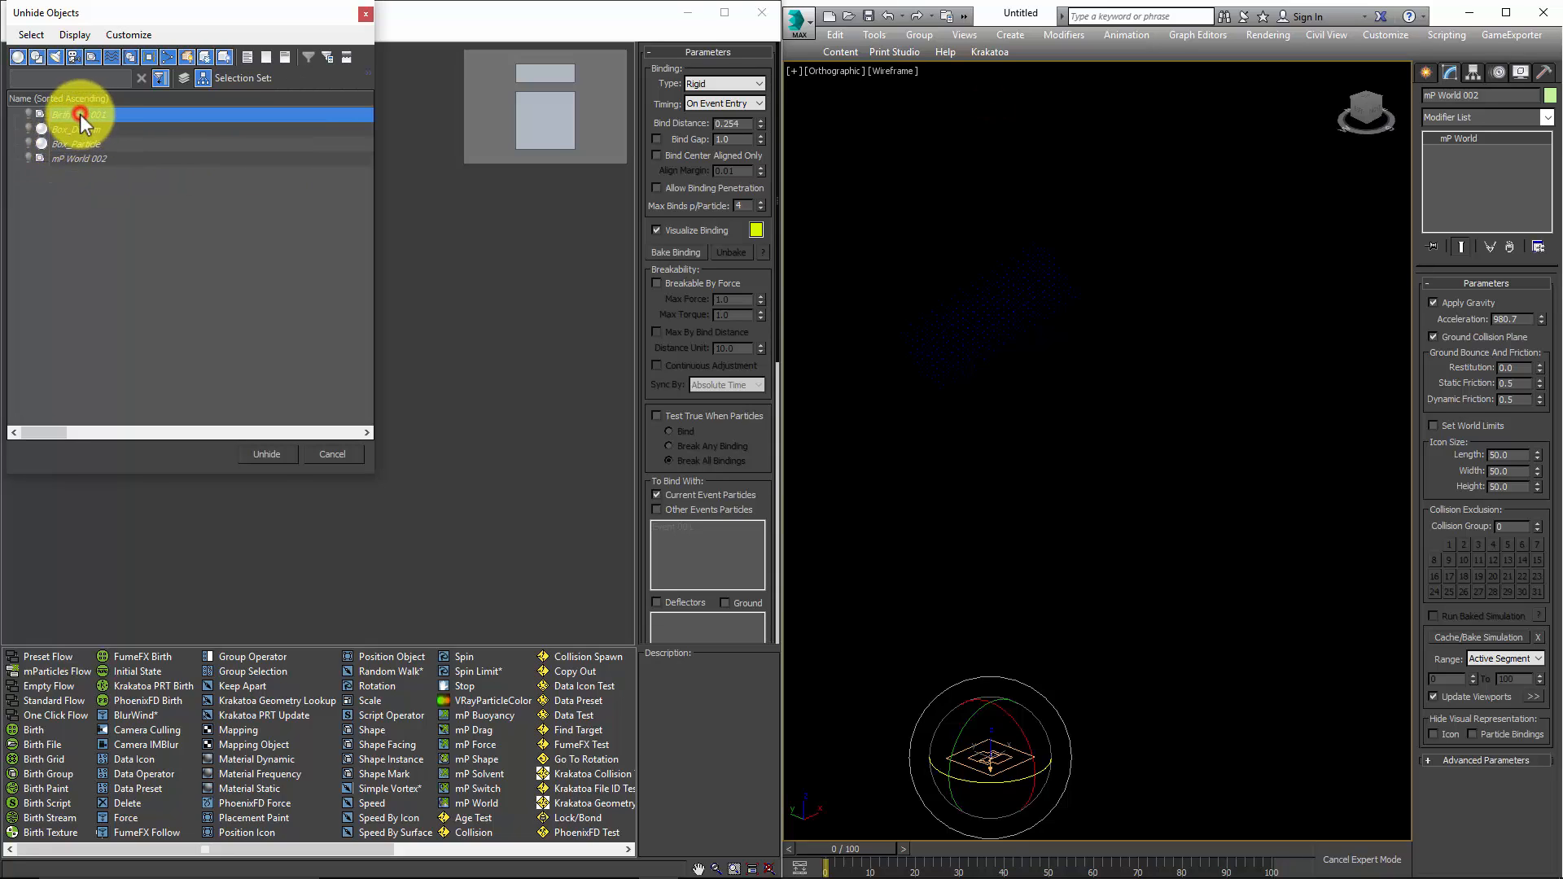
pyautogui.click(266, 453)
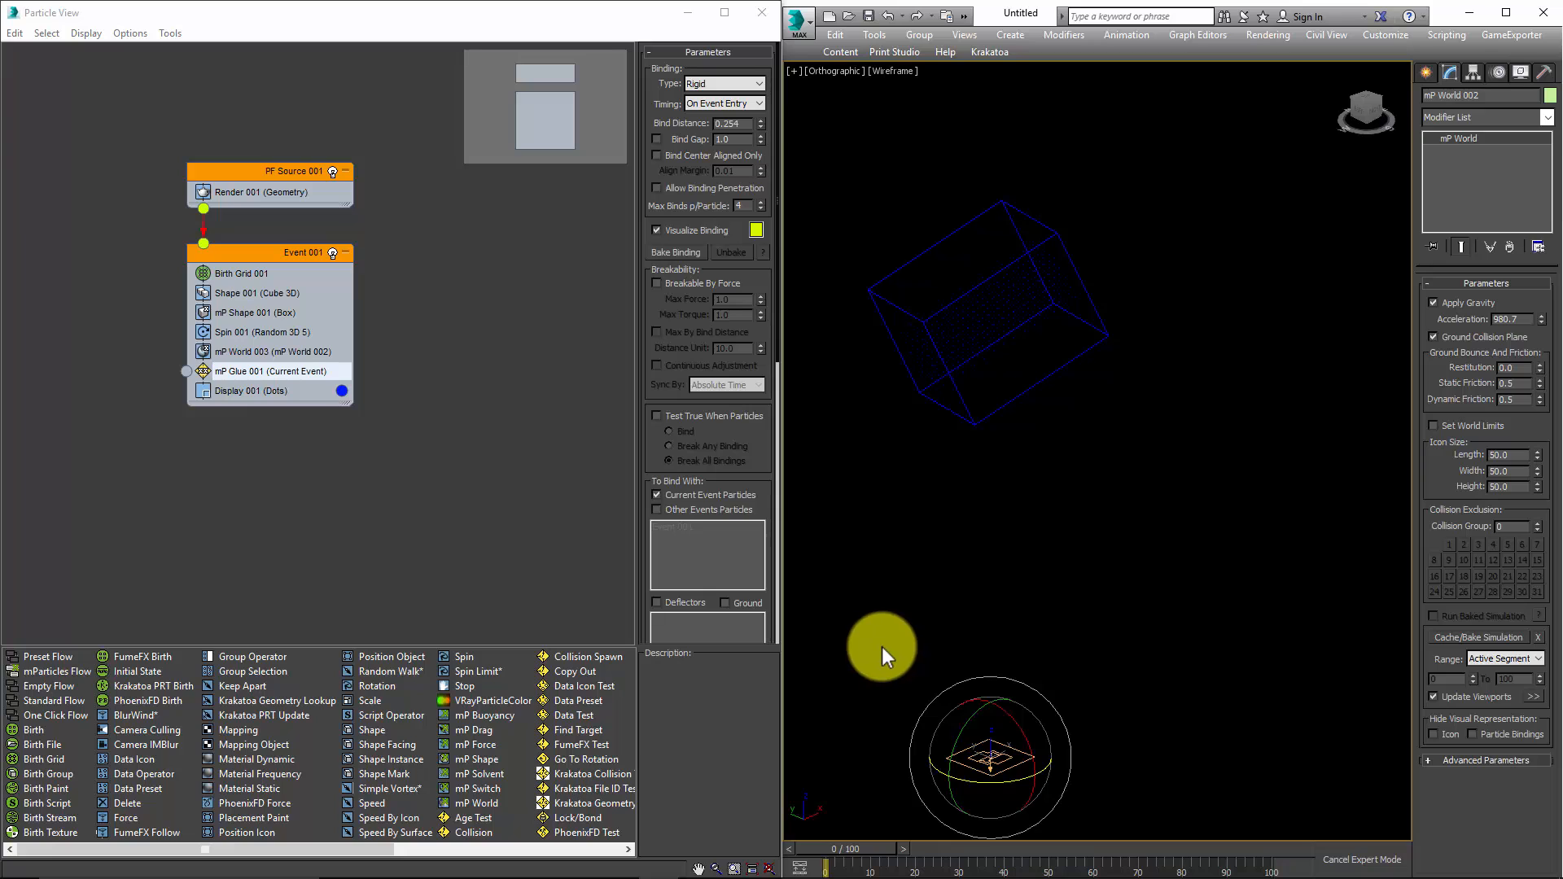
# Play part of the simulation with the small bind distance and examine the falling particles up close.
pyautogui.press('/')
pyautogui.press('/')
pyautogui.scroll(5, 969, 545)
pyautogui.moveTo(967, 542); pyautogui.dragTo(1043, 577, button='middle')
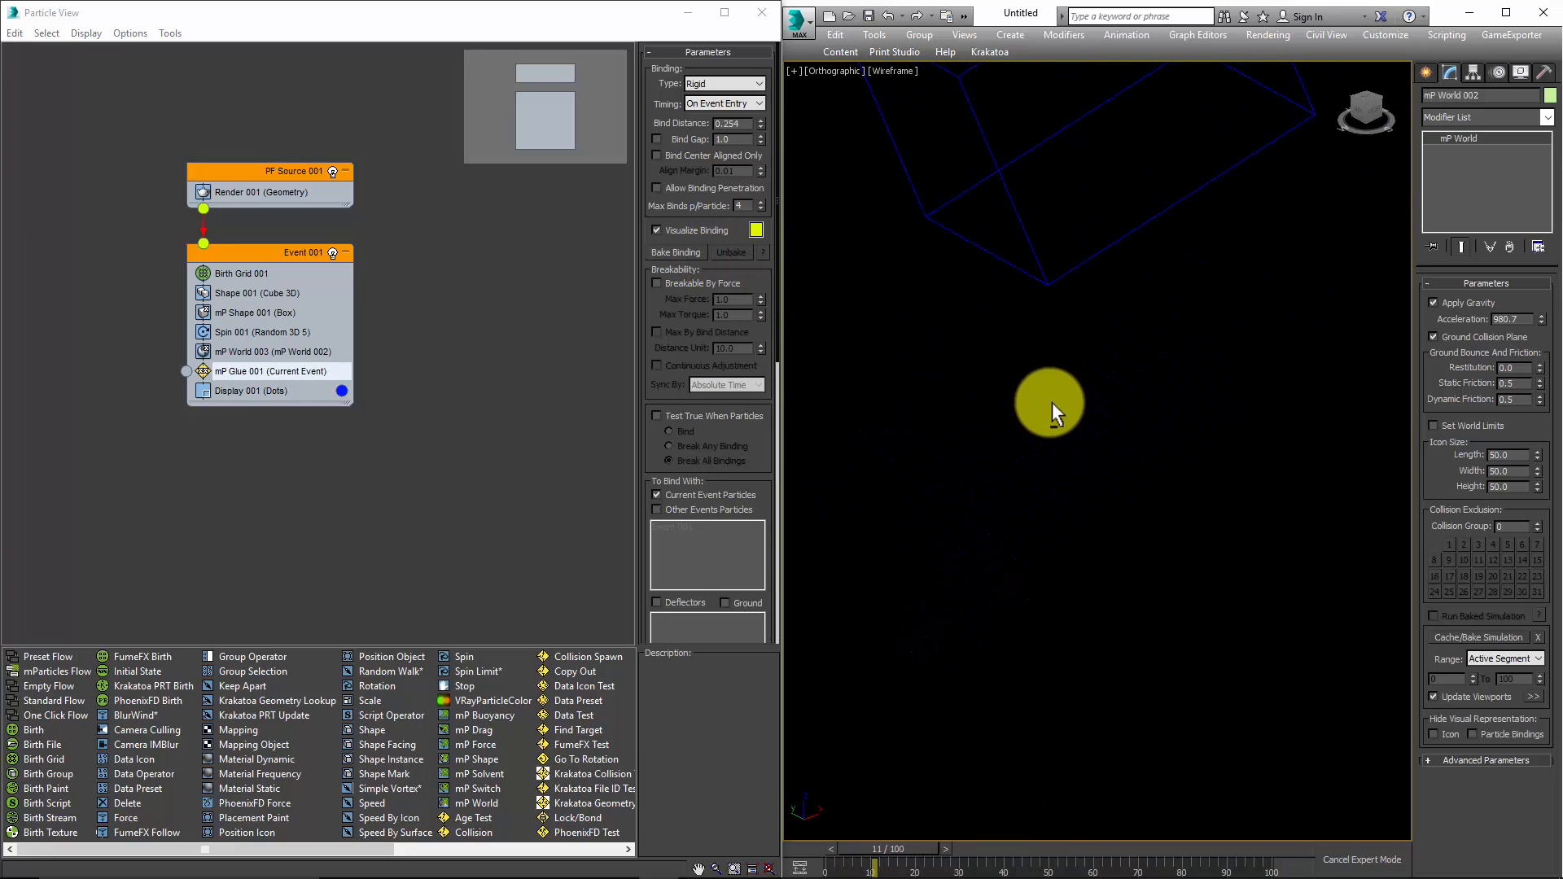
pyautogui.moveTo(1053, 403)
pyautogui.keyDown('alt'); pyautogui.mouseDown(button='middle')
pyautogui.moveTo(981, 432)
pyautogui.moveTo(988, 390)
pyautogui.moveTo(1048, 377)
pyautogui.mouseUp(button='middle'); pyautogui.keyUp('alt')
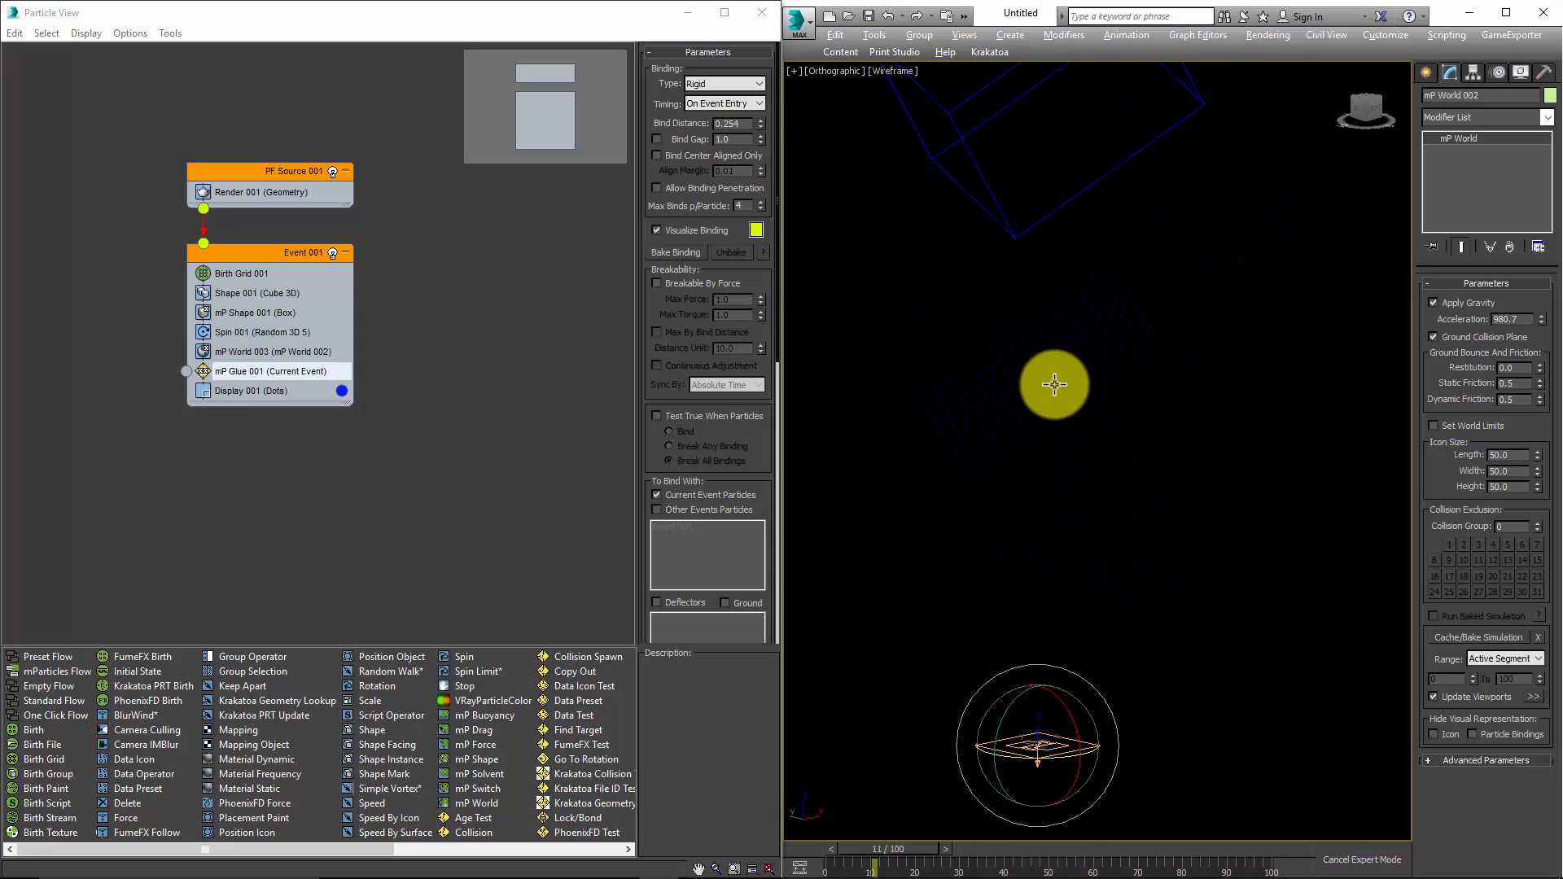
# Try a bind distance of 3 for mP Glue 001 and inspect the particles at frame 0.
pyautogui.click(742, 125)
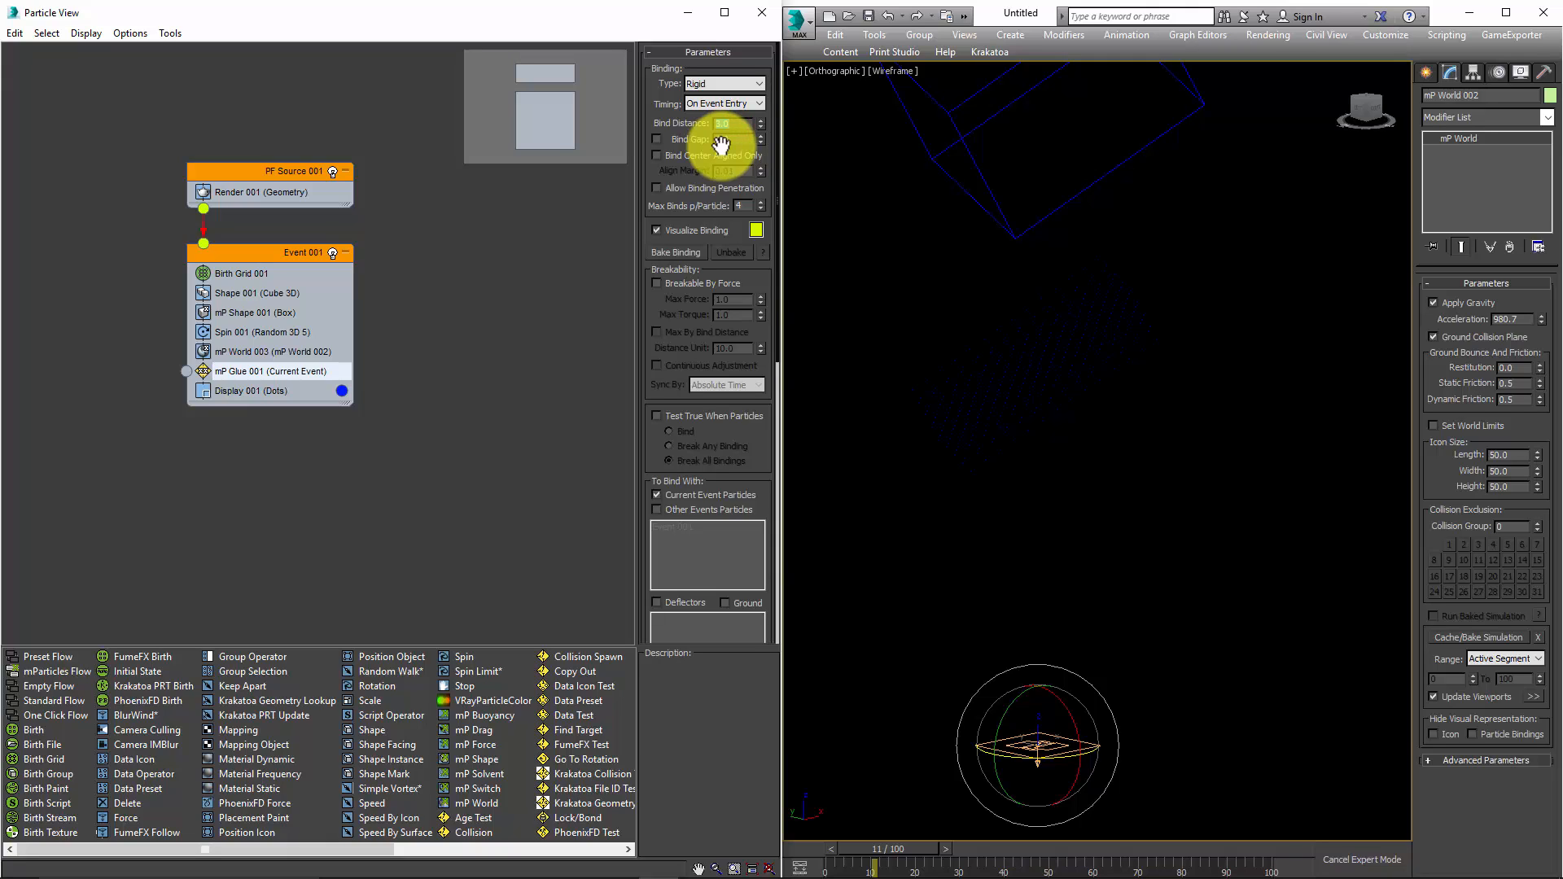
pyautogui.middleClick(874, 226)
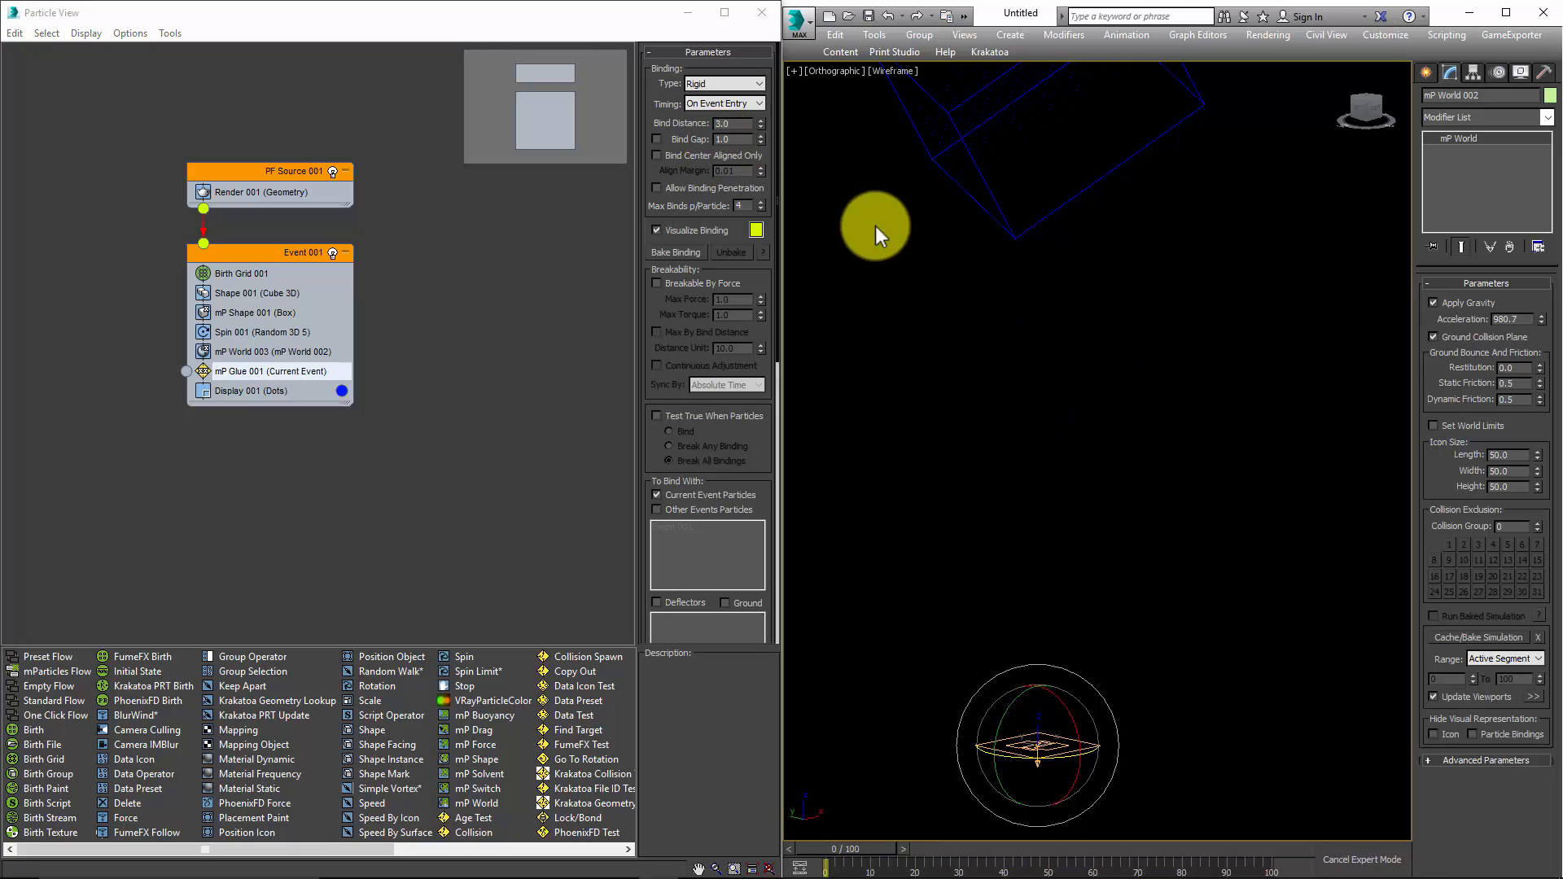
pyautogui.keyDown('alt'); pyautogui.moveTo(1124, 365); pyautogui.dragTo(1190, 410, button='middle'); pyautogui.keyUp('alt')
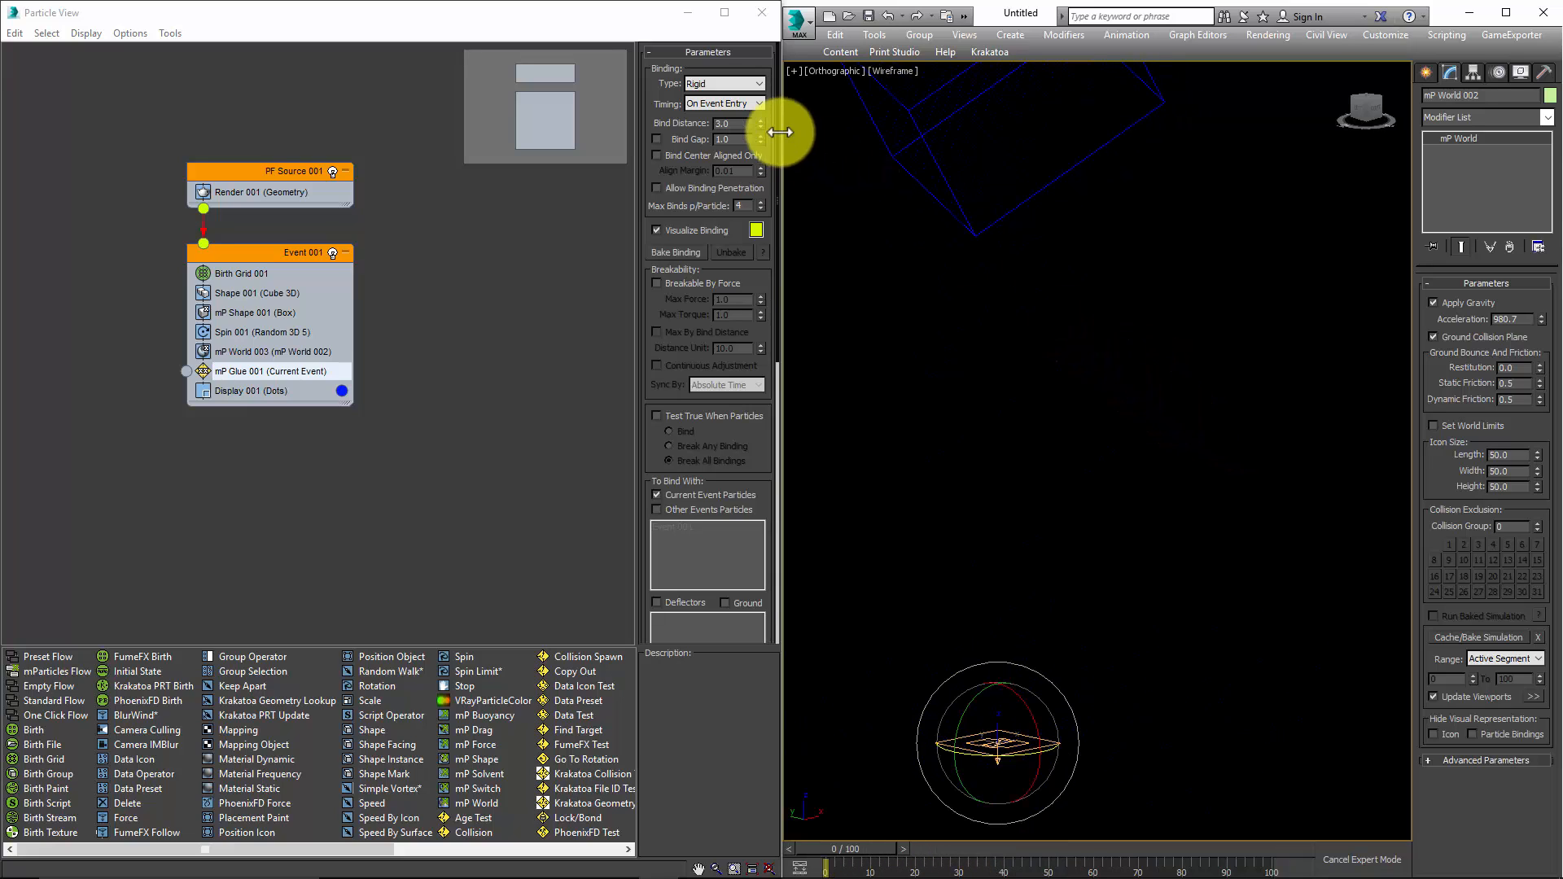
# Set the mP Glue 001 bind distance to 5 and its binding timing to Continuous.
pyautogui.click(743, 124)
pyautogui.write('5')
pyautogui.press('Return')
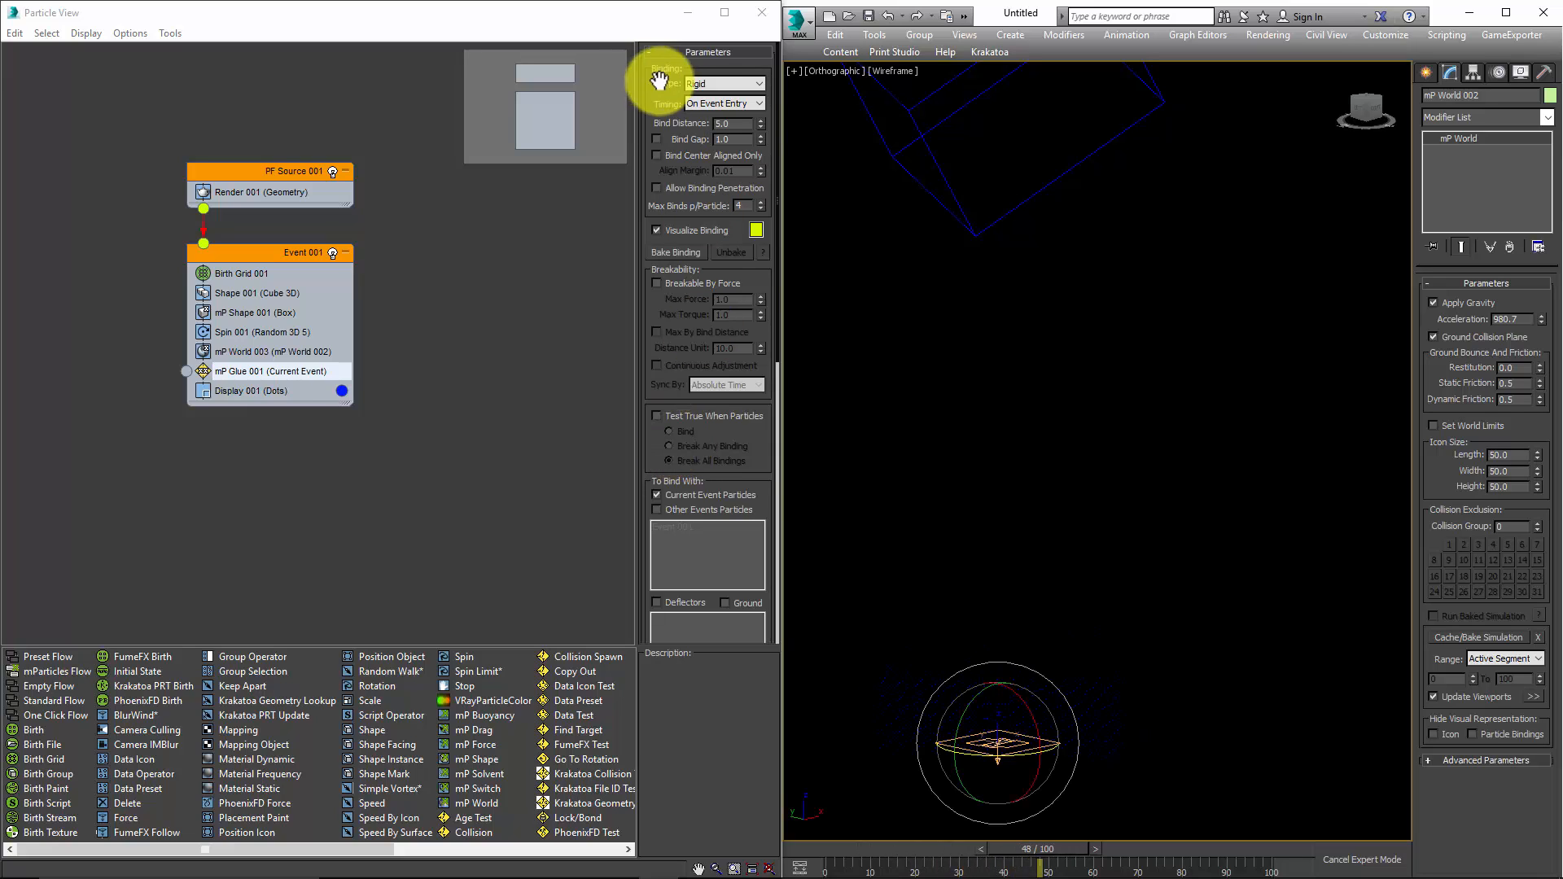
pyautogui.click(723, 104)
pyautogui.click(715, 118)
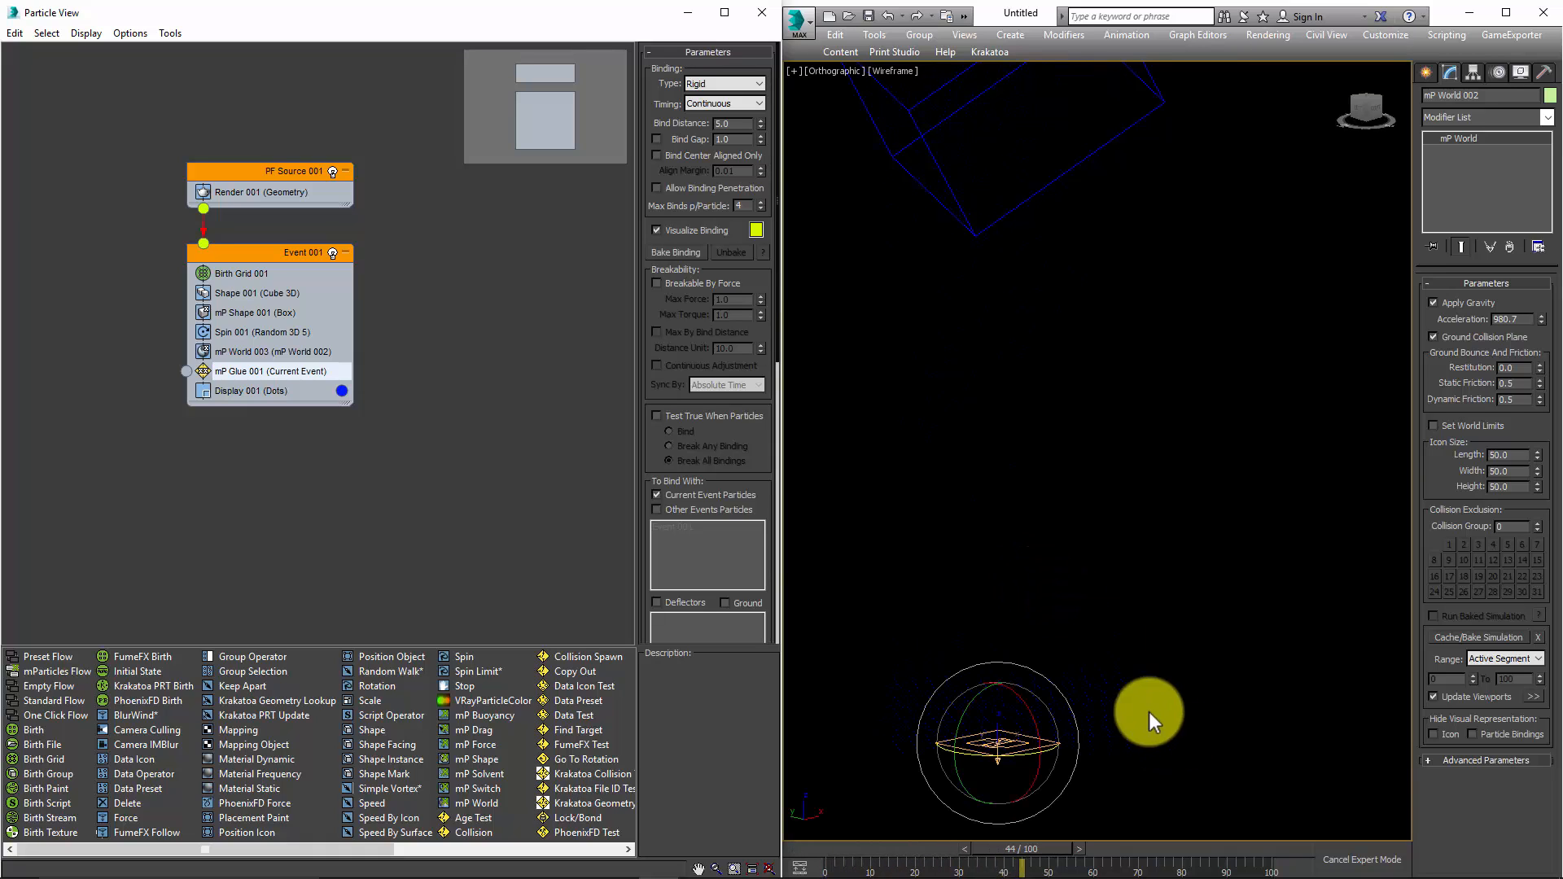
pyautogui.moveTo(1149, 712); pyautogui.dragTo(1212, 557, button='middle')
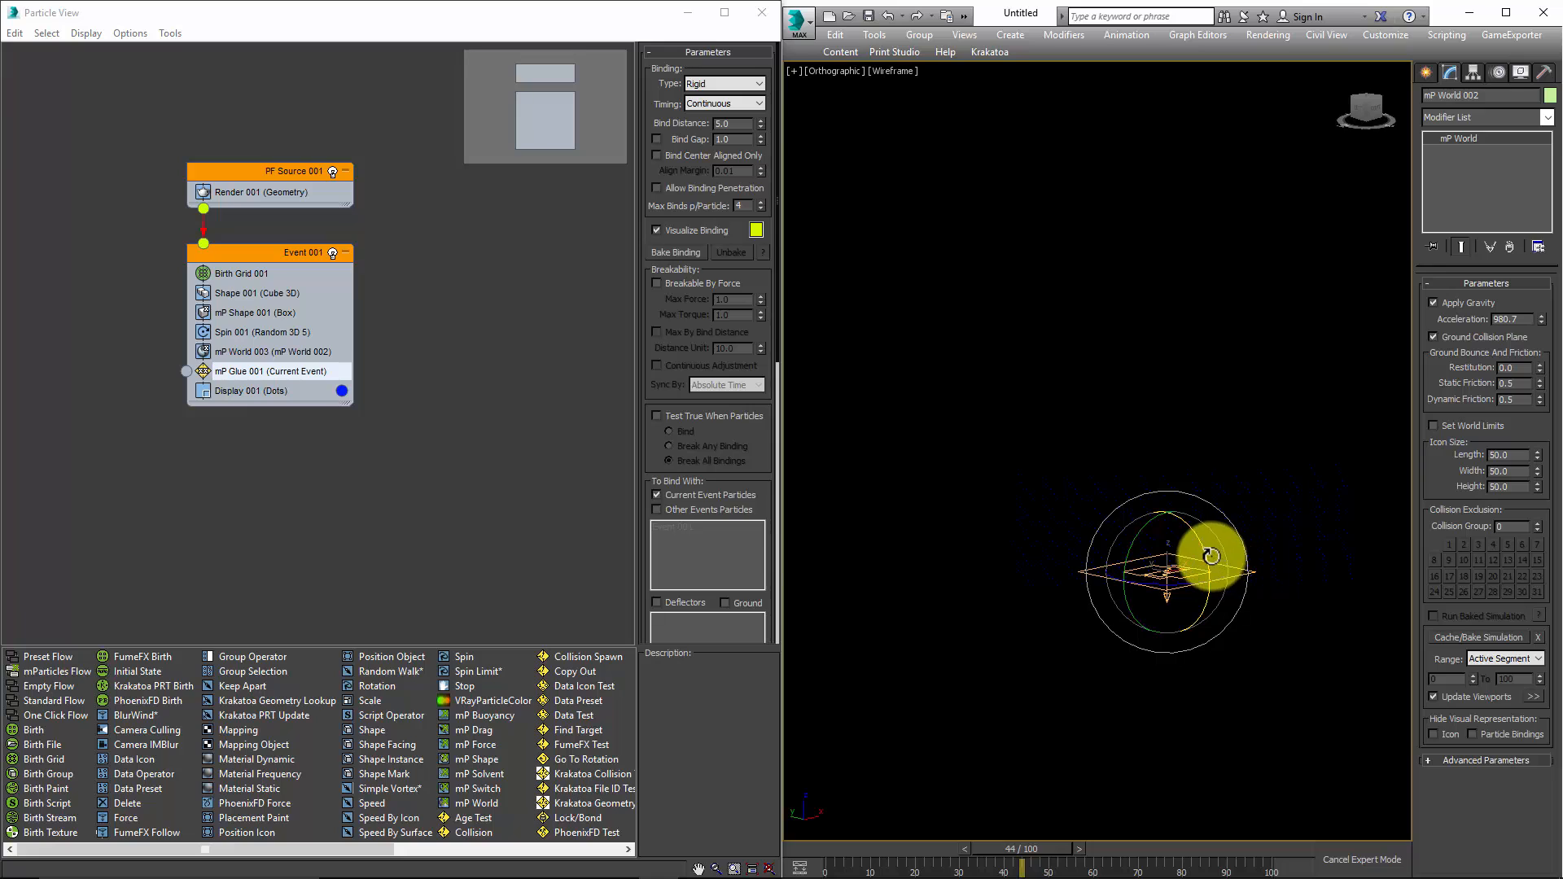
# Set the Display 001 type to Geometry and play the simulation in shaded display.
pyautogui.click(272, 388)
pyautogui.click(749, 75)
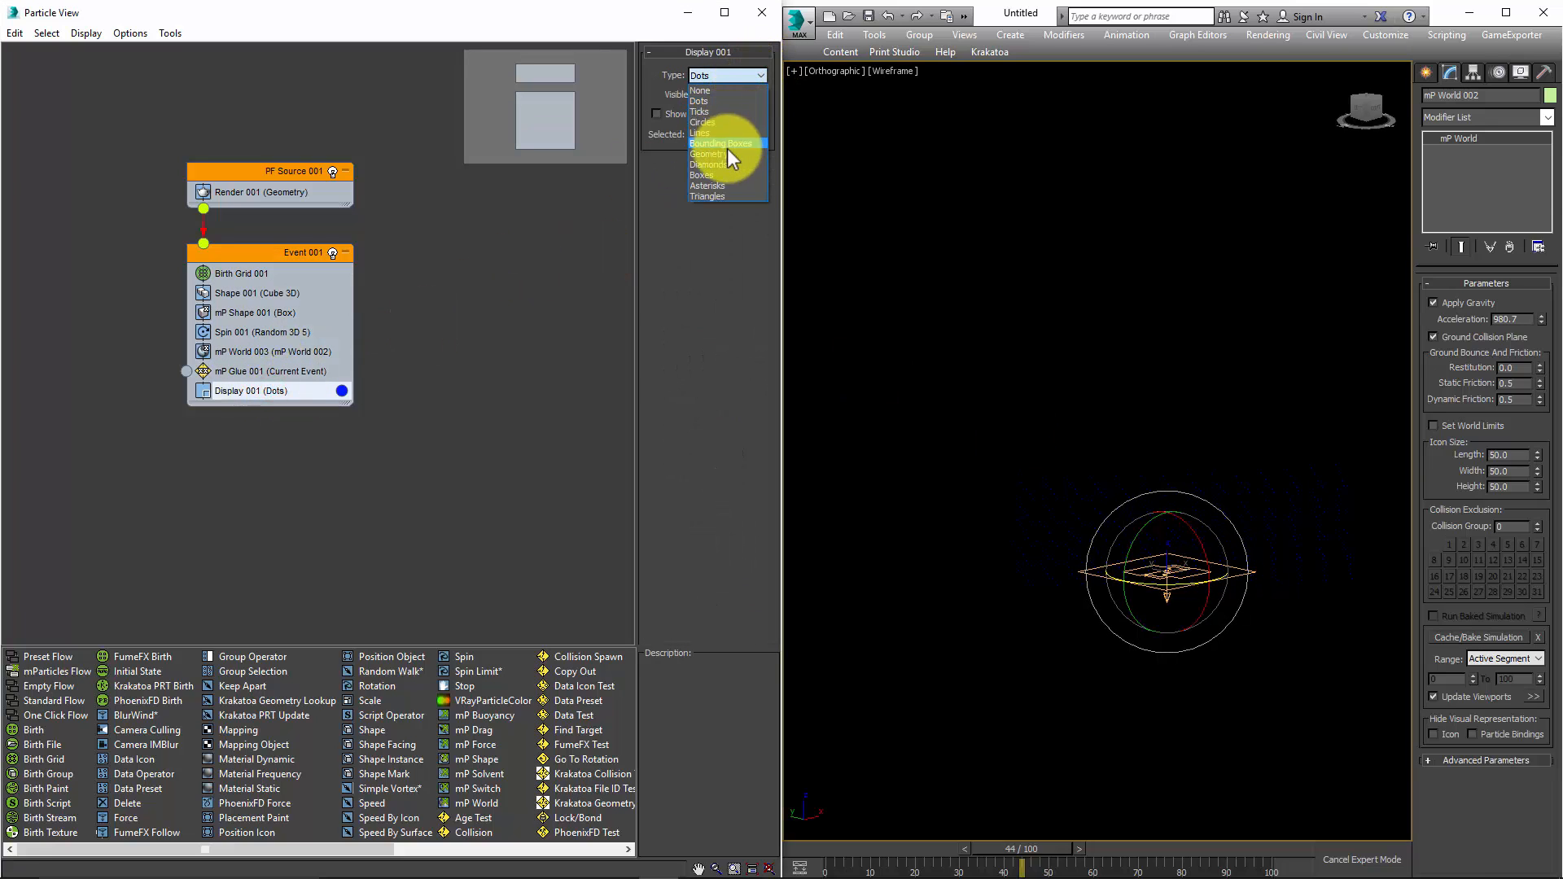
pyautogui.click(724, 153)
pyautogui.press('F3')
pyautogui.moveTo(1093, 359)
pyautogui.keyDown('alt'); pyautogui.mouseDown(button='middle')
pyautogui.moveTo(1151, 426)
pyautogui.moveTo(1136, 480)
pyautogui.moveTo(979, 464)
pyautogui.moveTo(1143, 495)
pyautogui.moveTo(1124, 478)
pyautogui.moveTo(1118, 508)
pyautogui.moveTo(1012, 551)
pyautogui.moveTo(1099, 571)
pyautogui.mouseUp(button='middle'); pyautogui.keyUp('alt')
pyautogui.press('/')
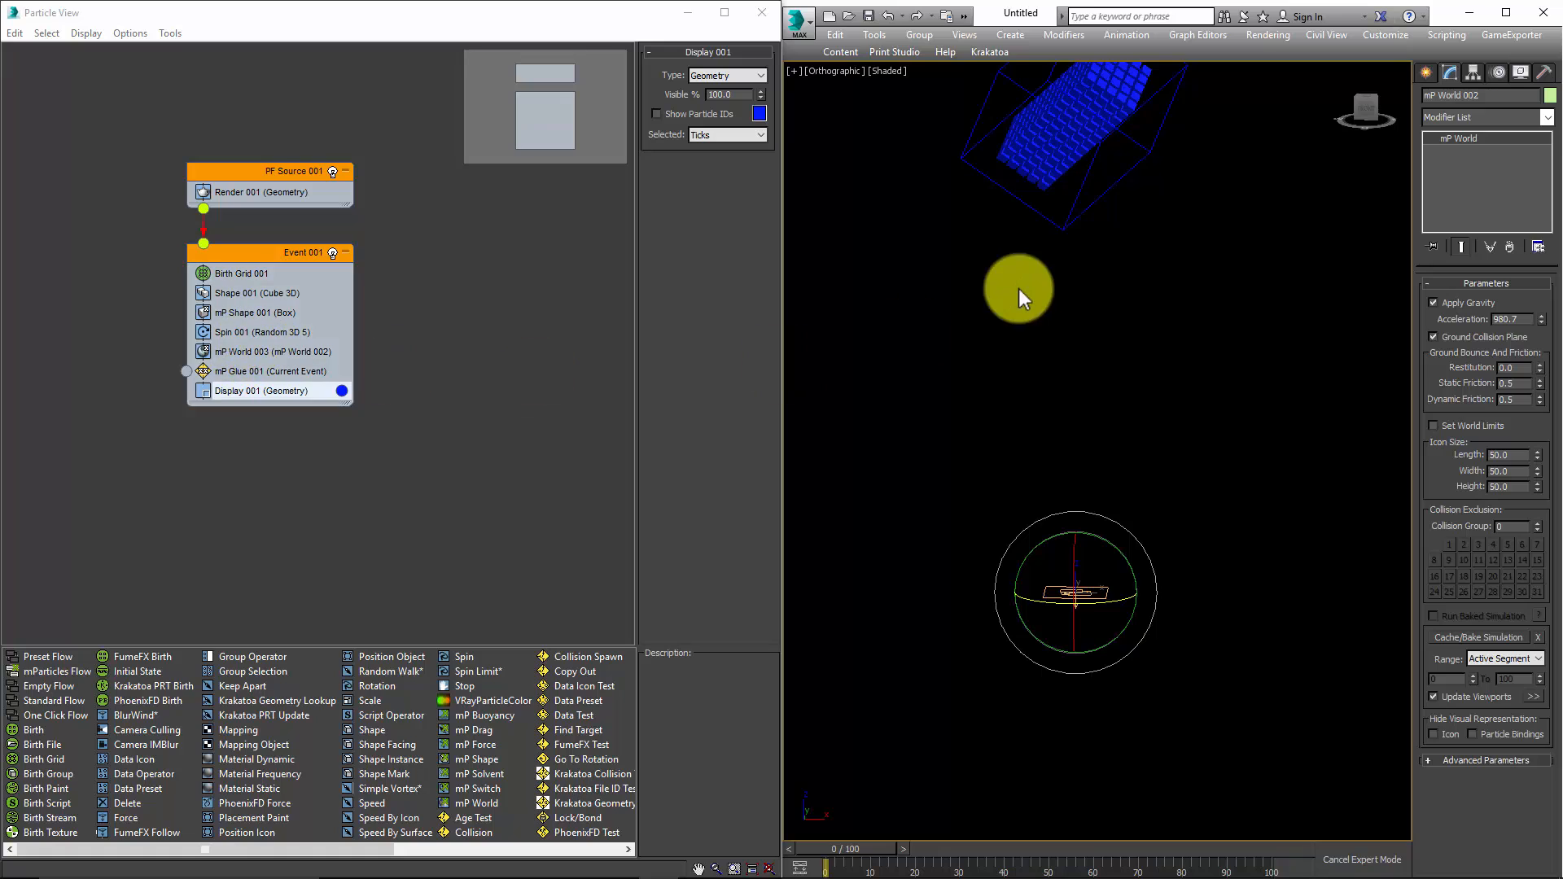
pyautogui.moveTo(1021, 298); pyautogui.dragTo(984, 359, button='middle')
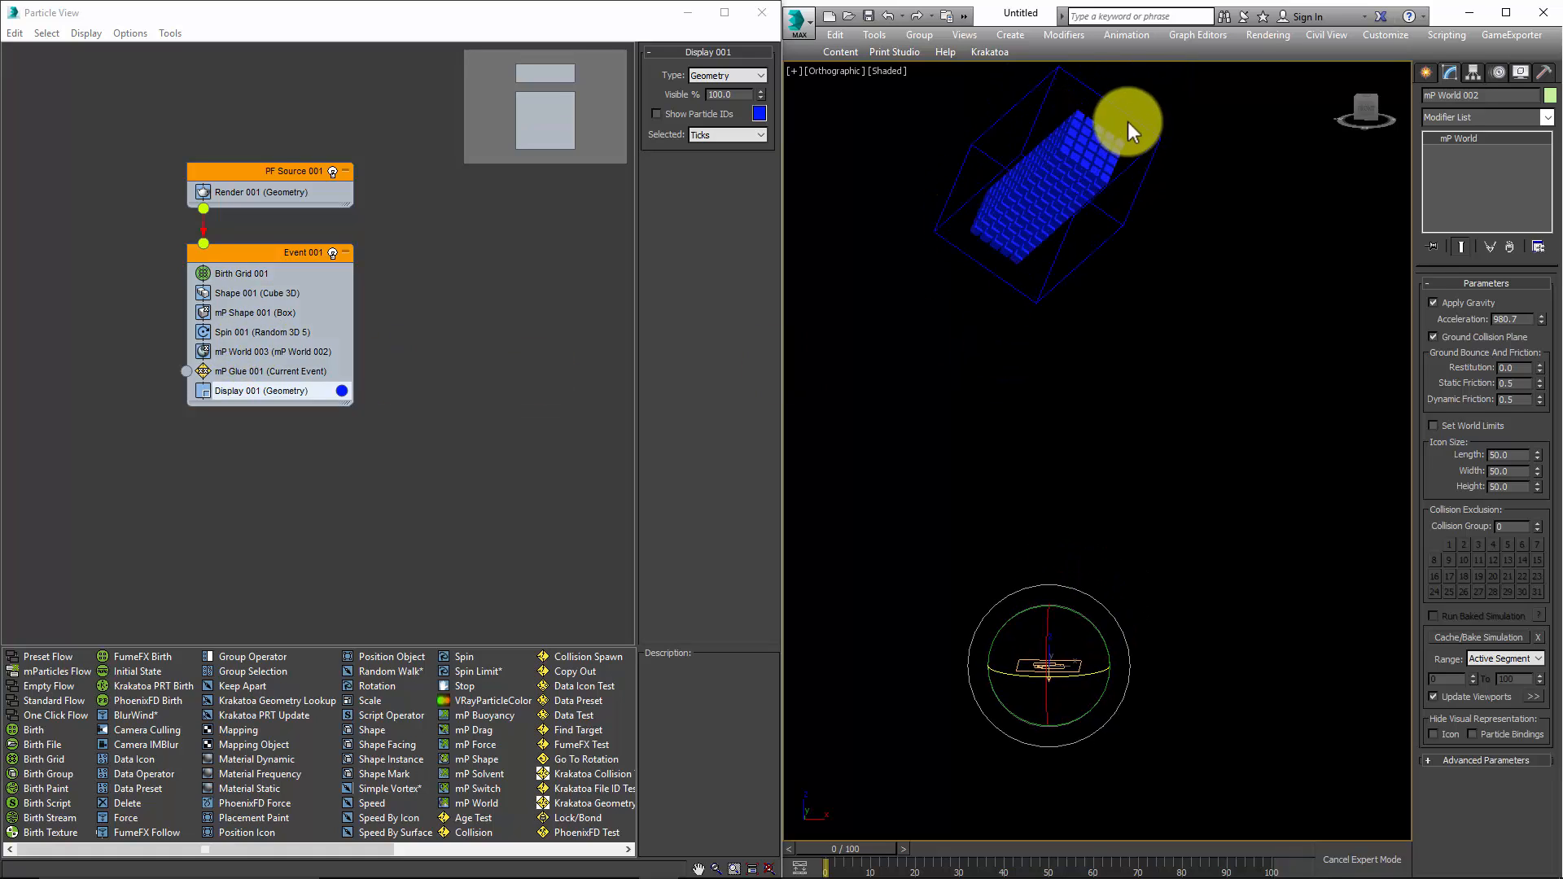
# Set the Subframe Factor in the advanced parameters of the mP World 002 driver to 8.
pyautogui.click(275, 354)
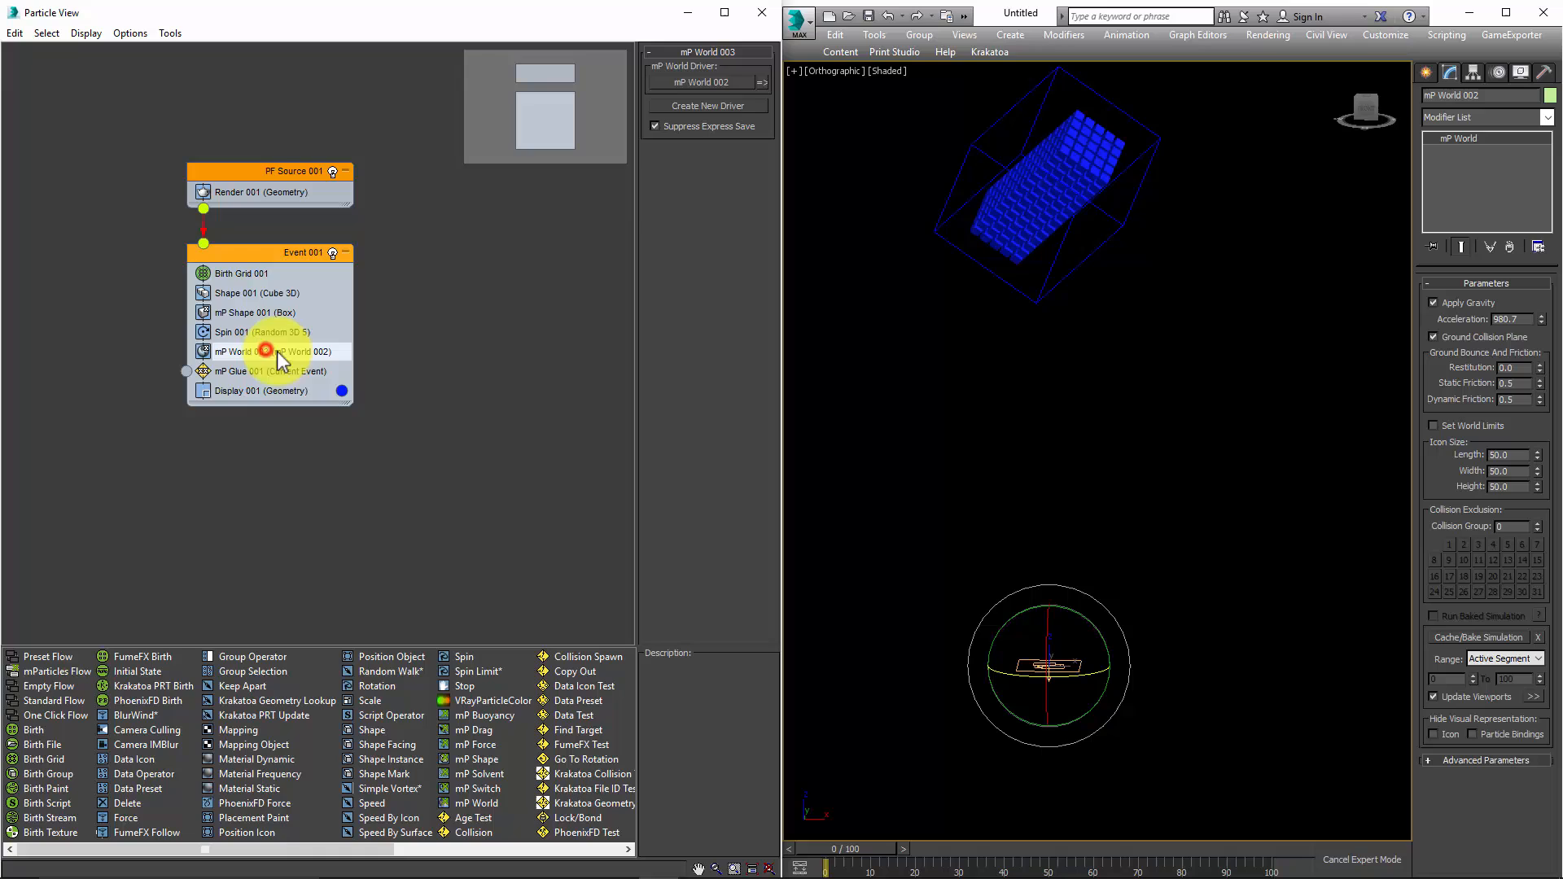
pyautogui.click(758, 83)
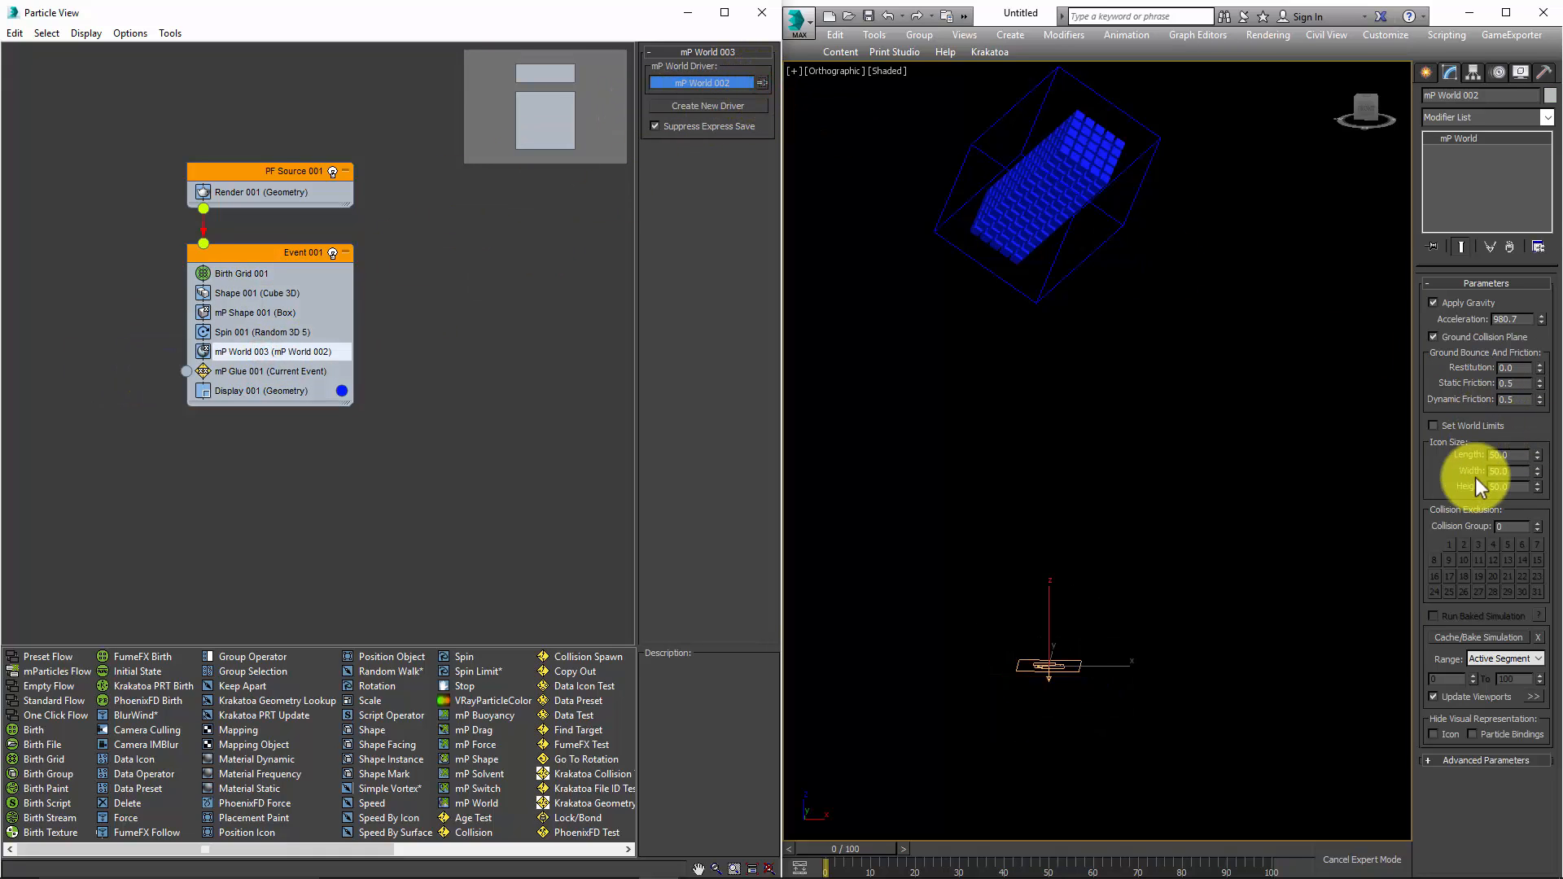
pyautogui.click(1455, 762)
pyautogui.click(1523, 614)
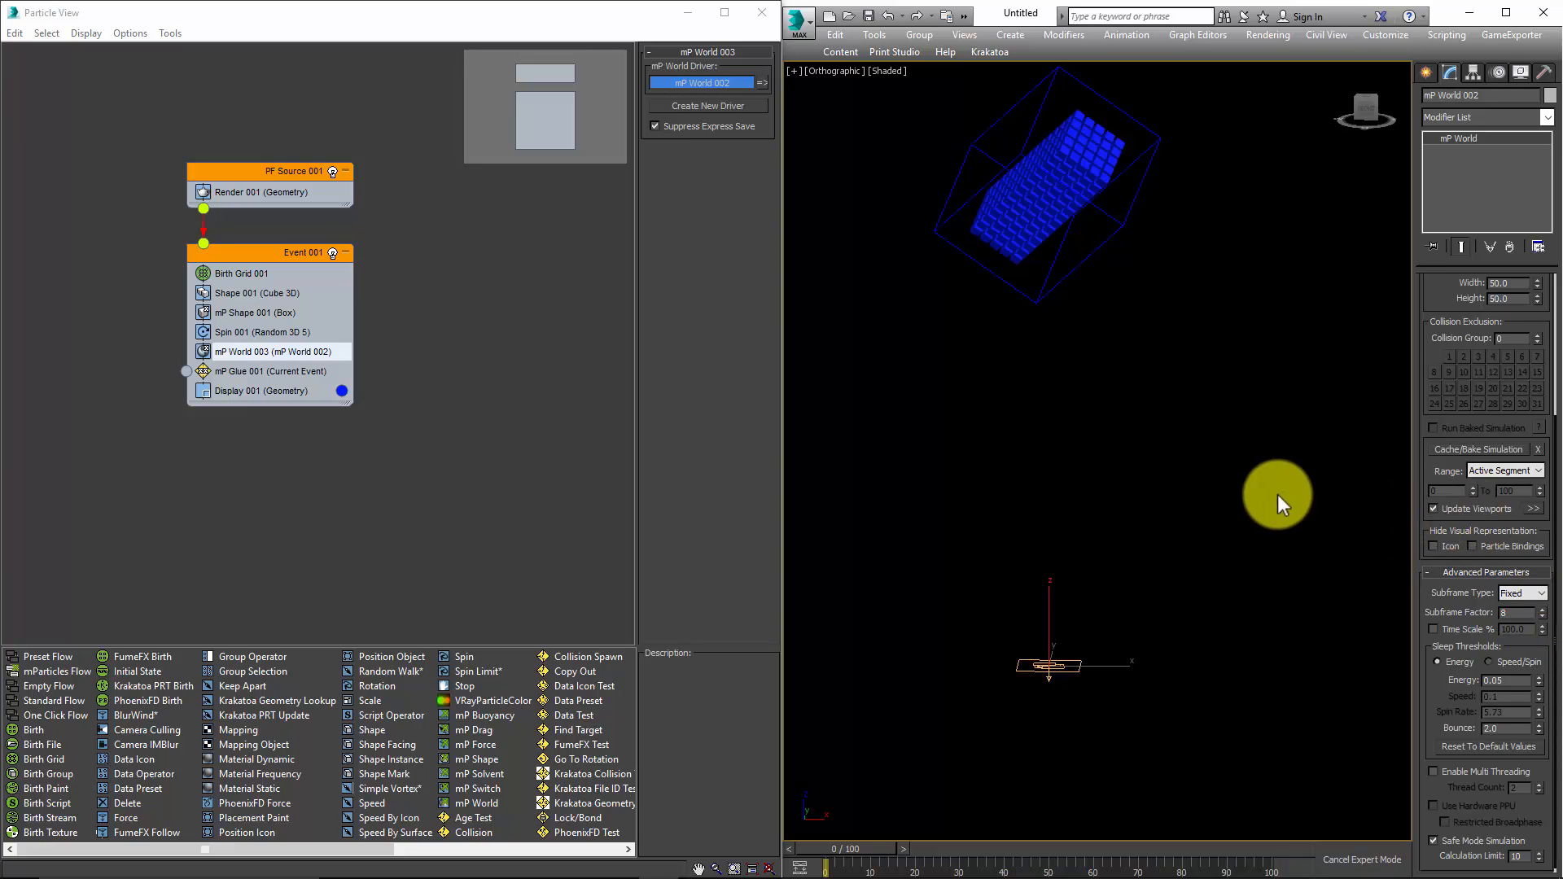
# Play the simulation twice to check how the glued cubes hit the ground, and return to frame 0.
pyautogui.press('/')
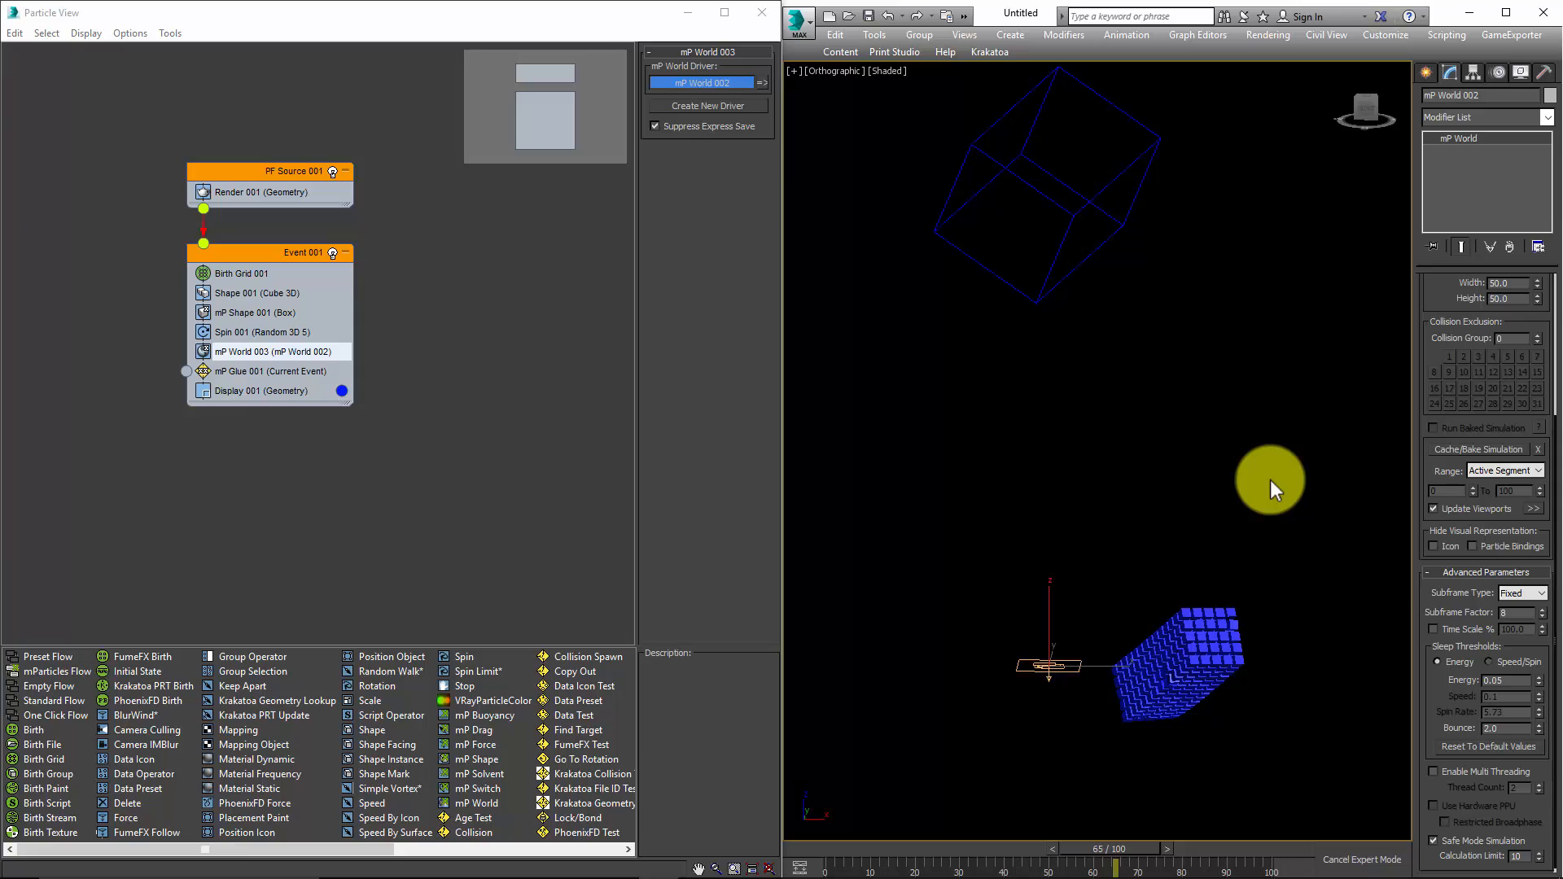
pyautogui.press('Home')
pyautogui.press('/')
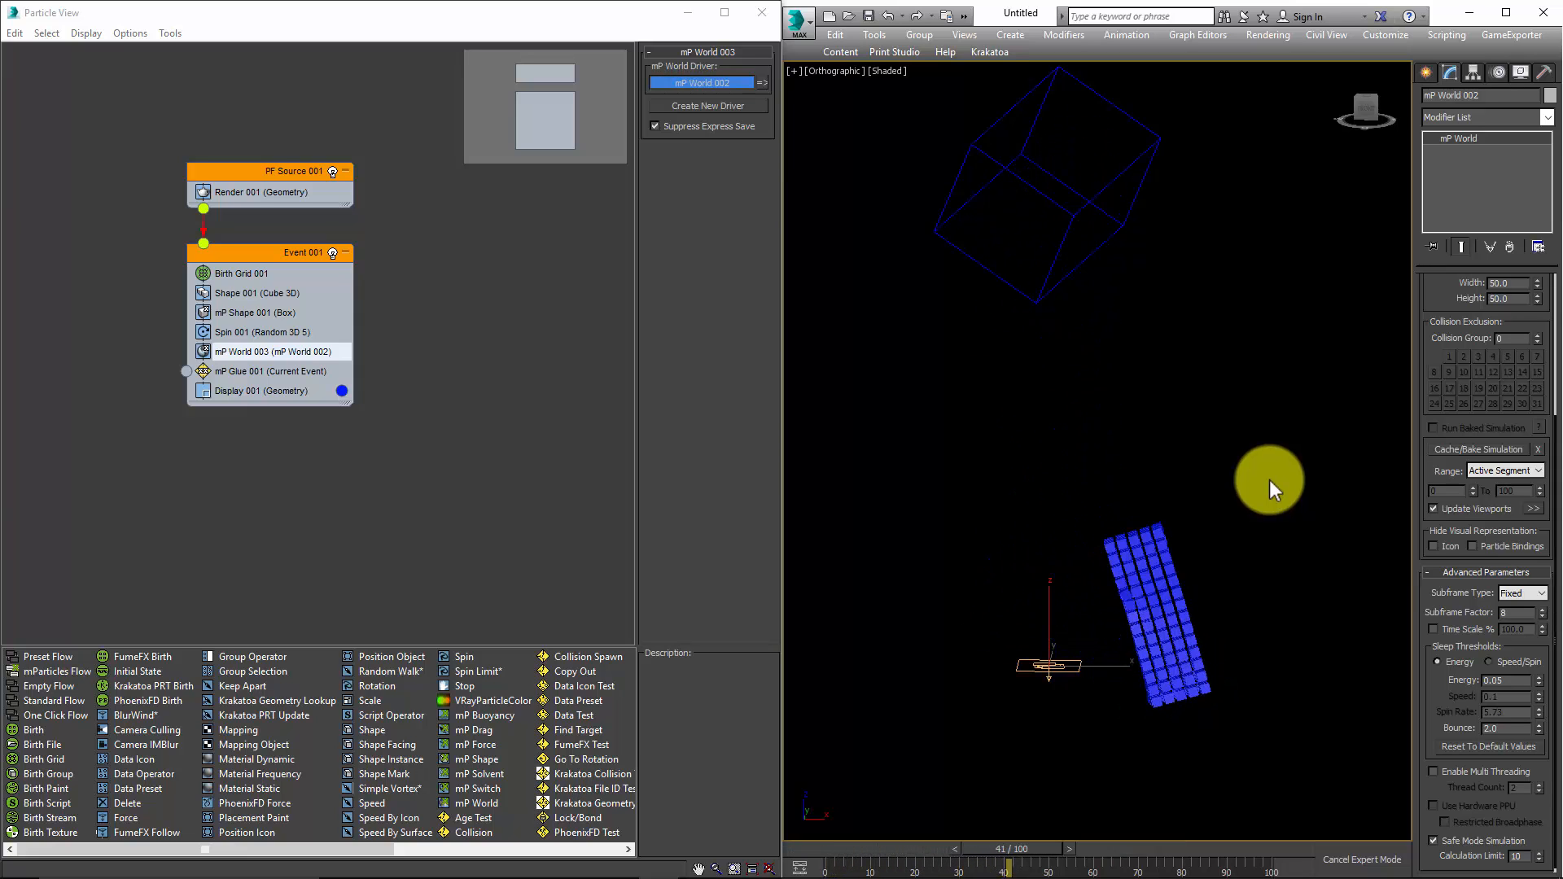
pyautogui.press('Home')
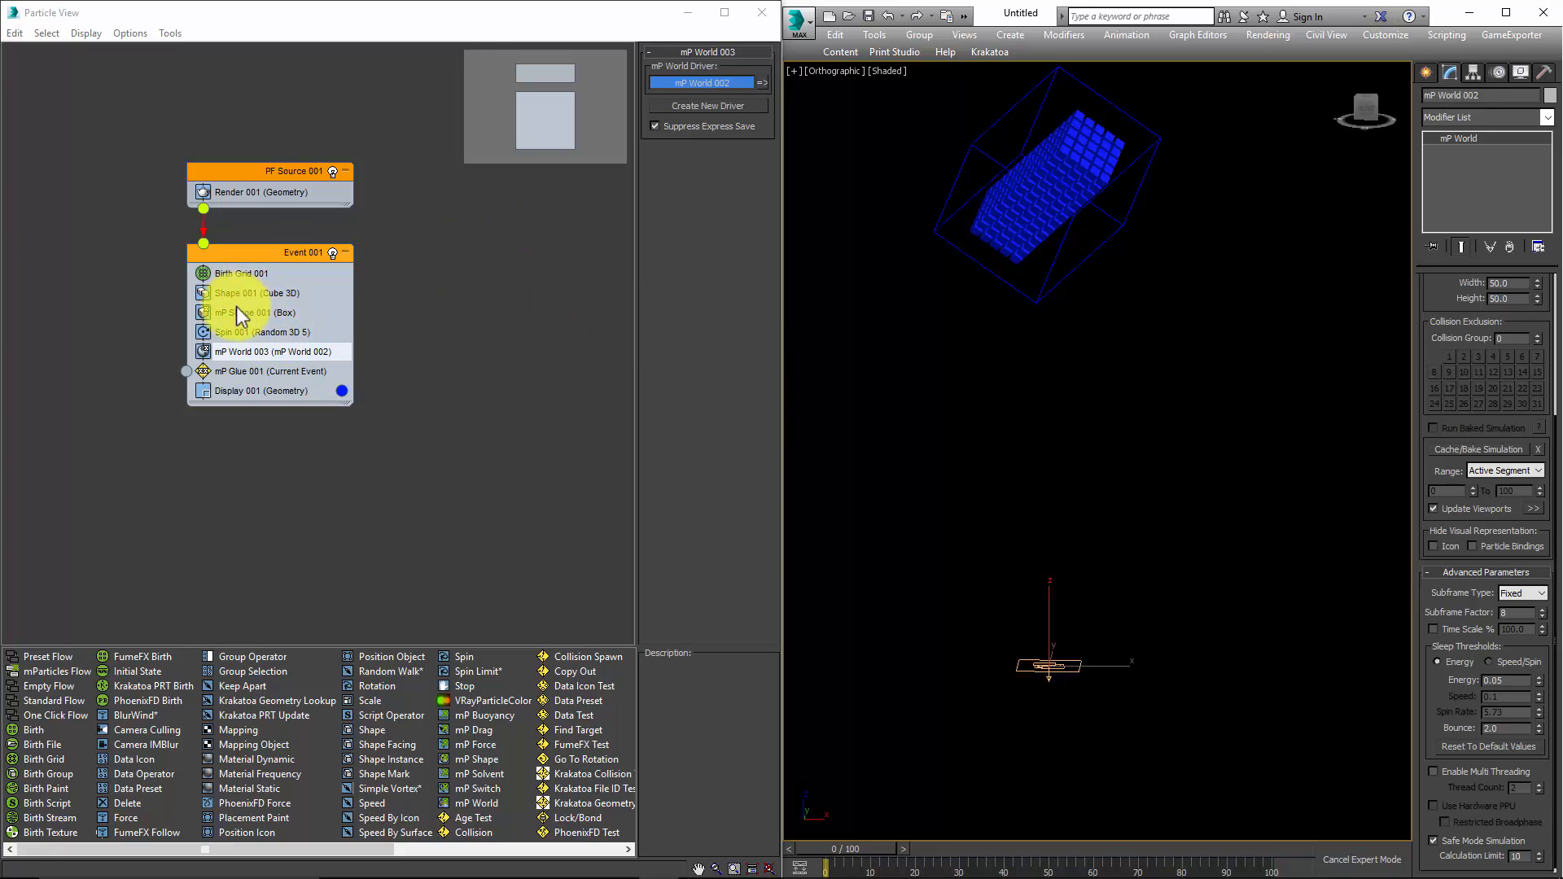
# Set the maximum binds per particle of mP Glue 001 to 8, play the simulation and return to frame 0.
pyautogui.click(239, 371)
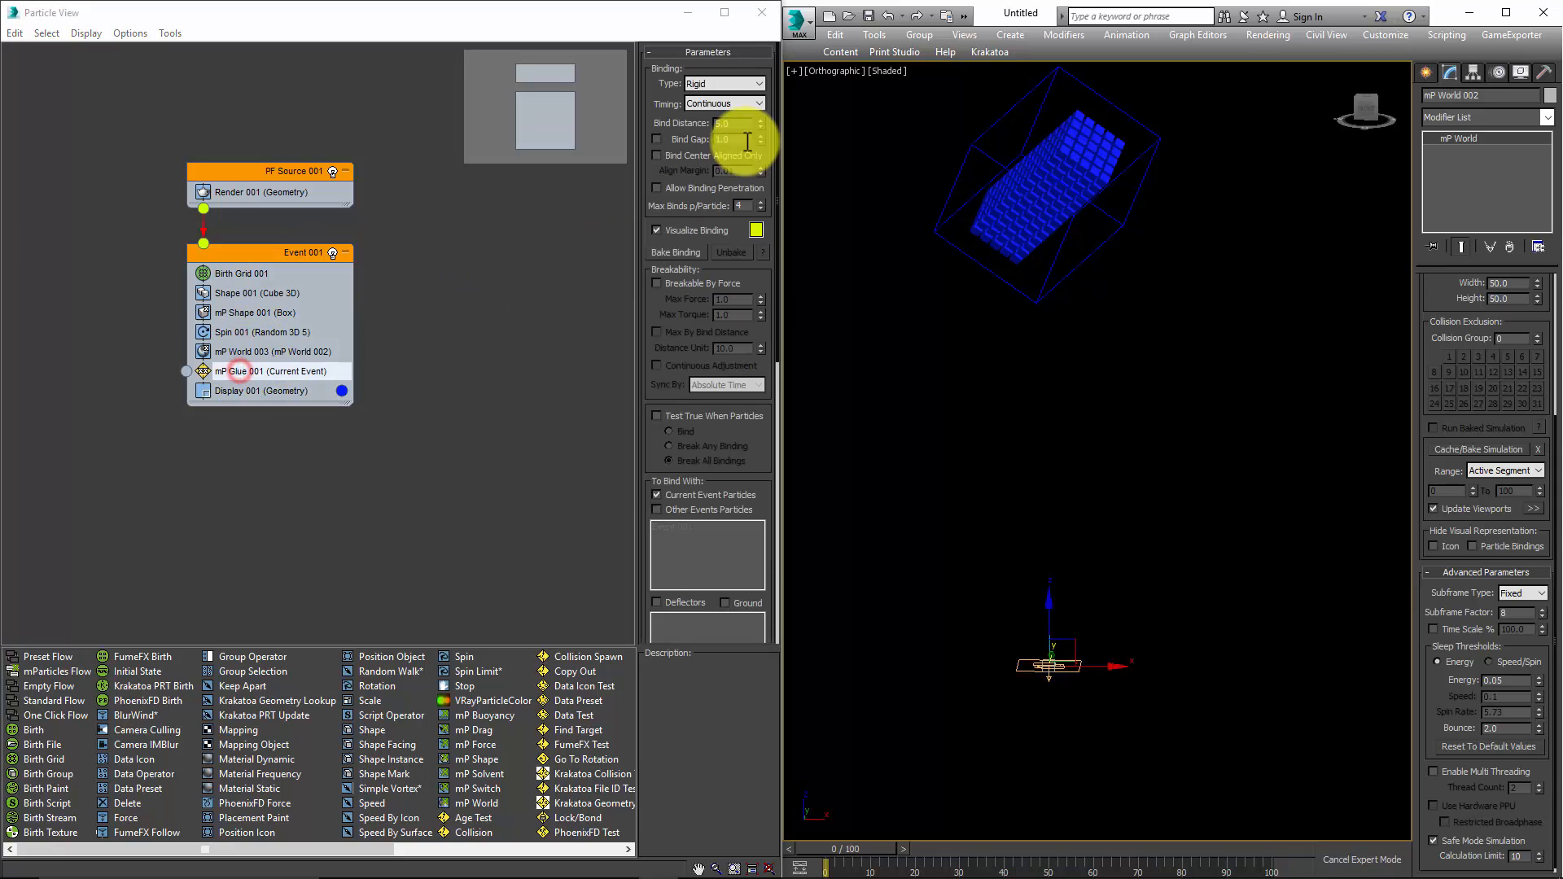
pyautogui.click(744, 206)
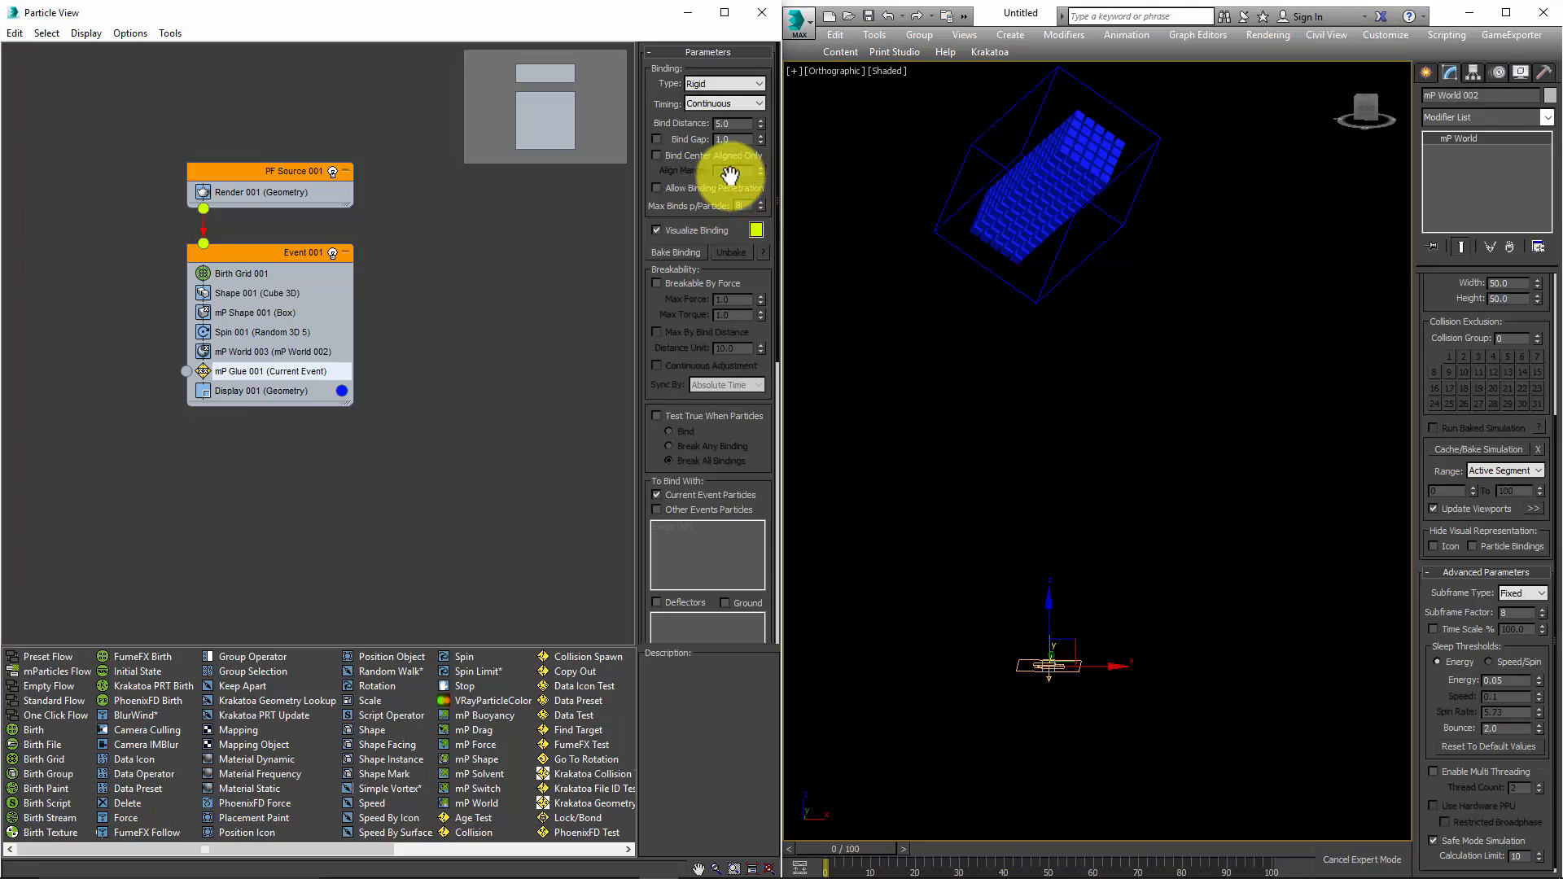
pyautogui.press('/')
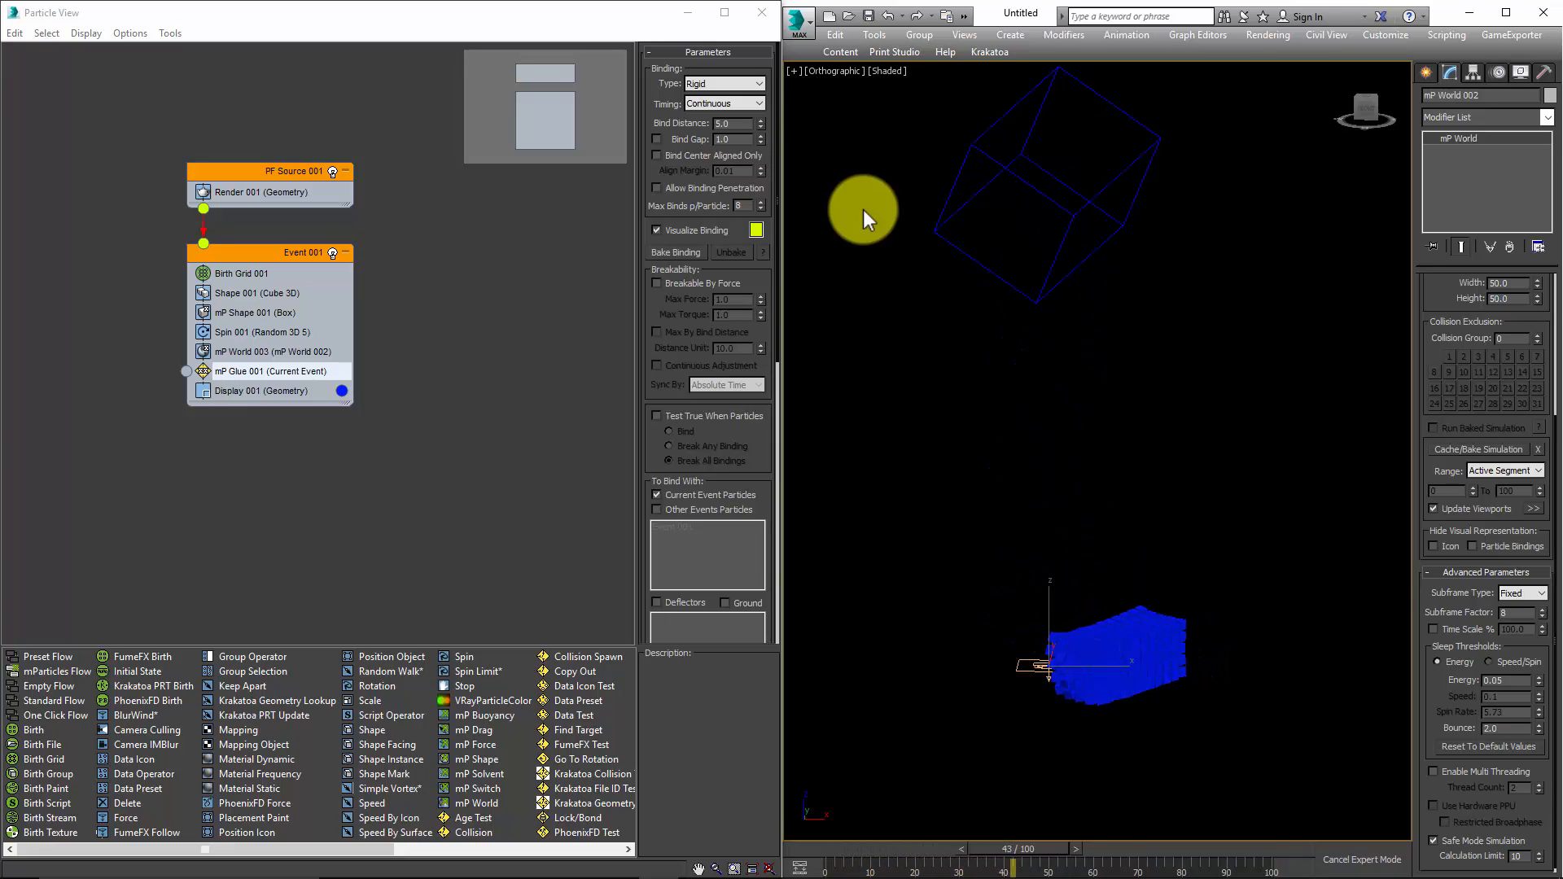
pyautogui.keyDown('alt'); pyautogui.moveTo(1075, 687); pyautogui.dragTo(1202, 567, button='middle'); pyautogui.keyUp('alt')
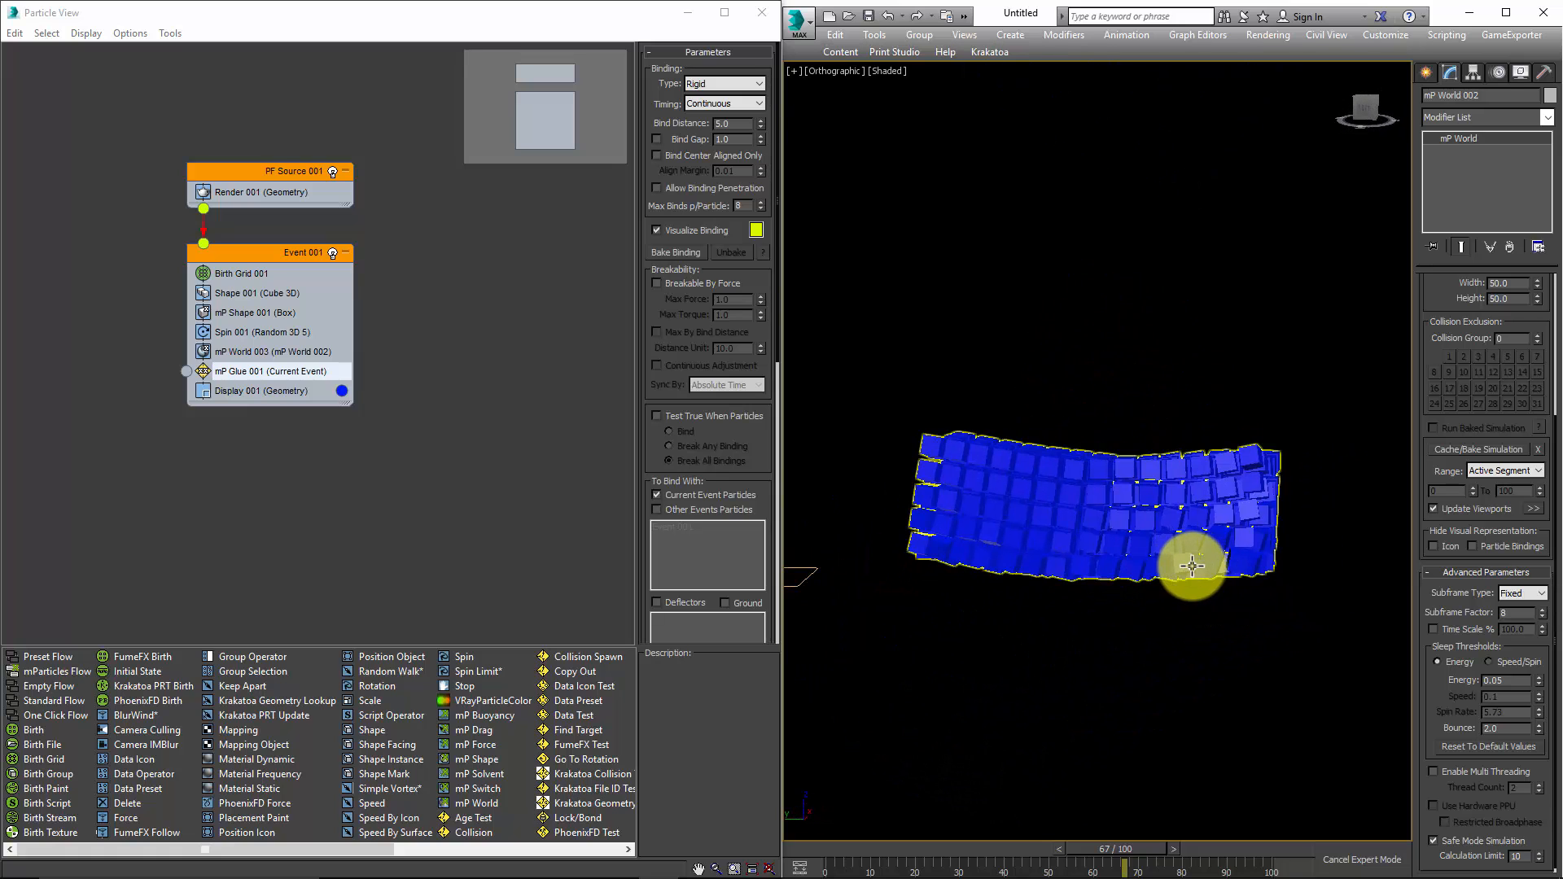
pyautogui.press('/')
pyautogui.press('/')
pyautogui.press('Home')
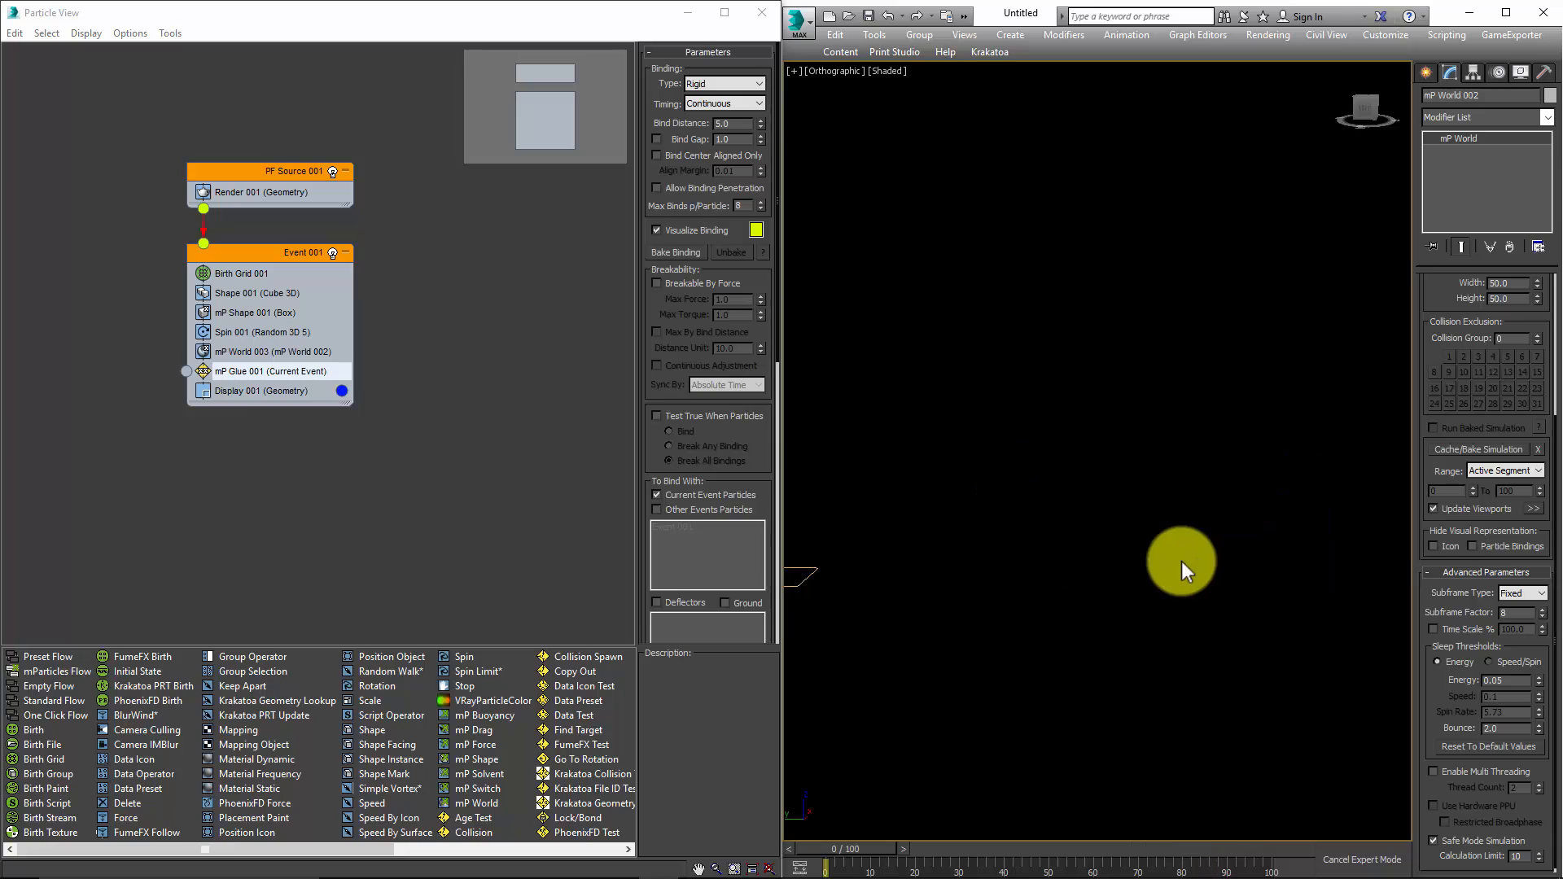
# Replay the simulation twice to examine how the glued block bends on impact, returning to frame 0 each time.
pyautogui.press('/')
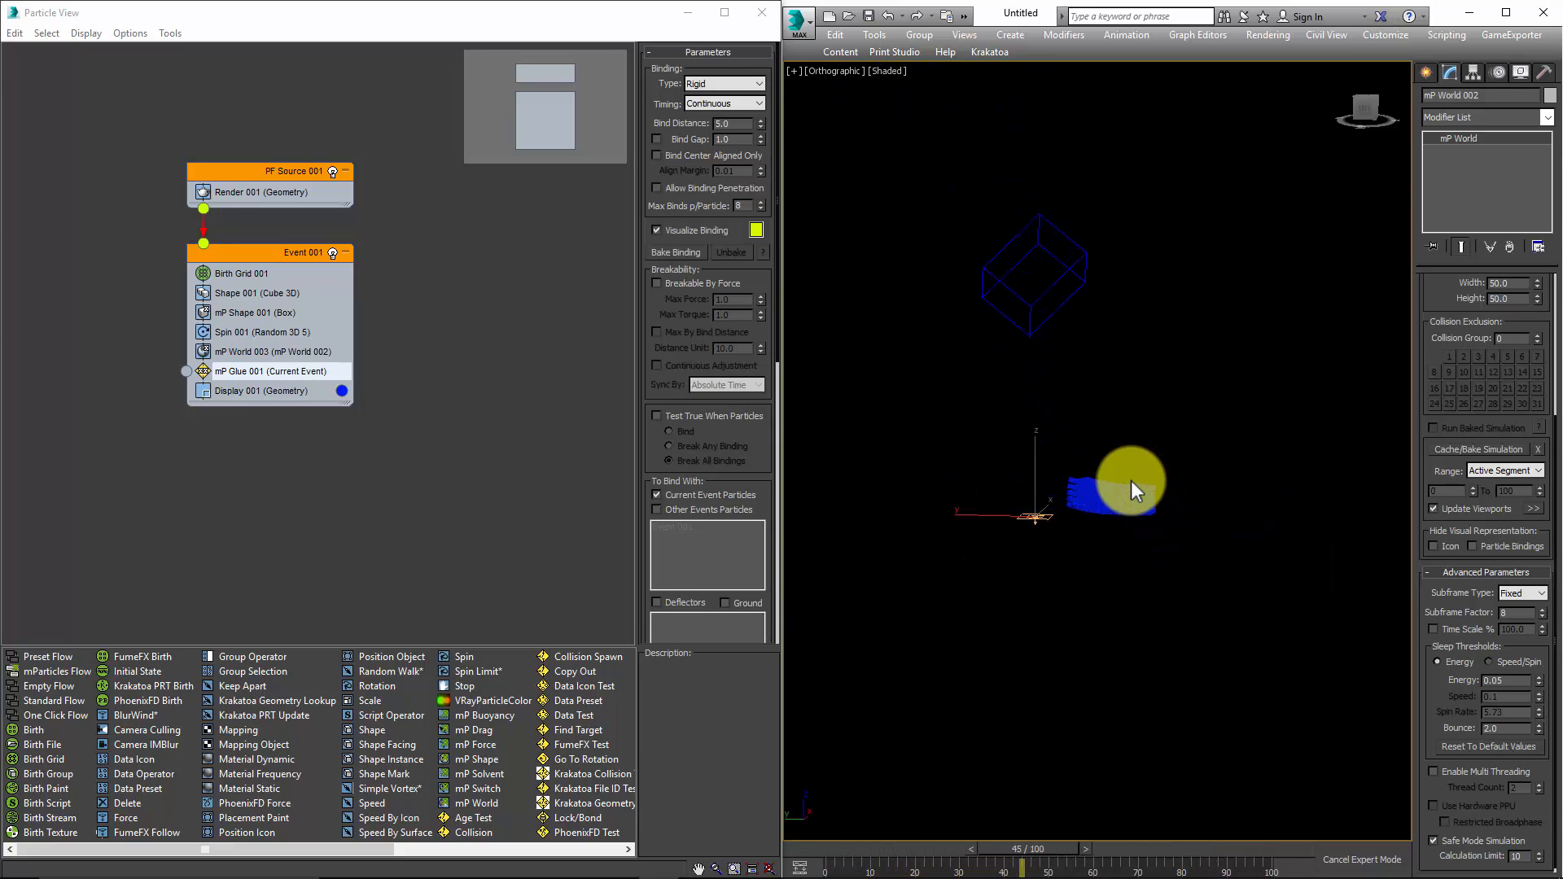
pyautogui.press('/')
pyautogui.press('Home')
pyautogui.scroll(4, 1035, 432)
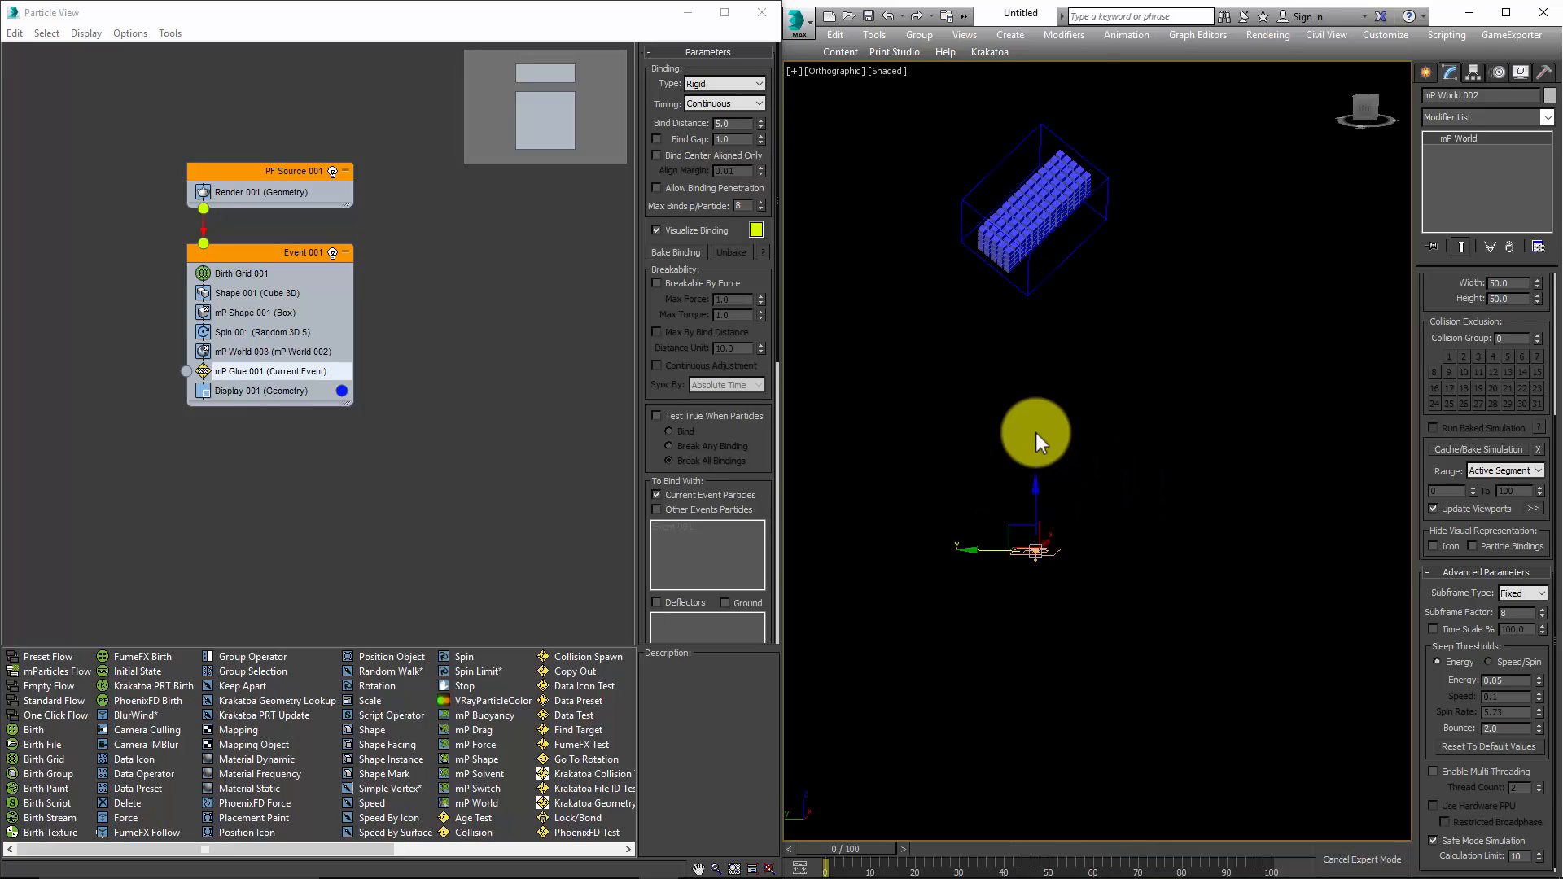
pyautogui.moveTo(1036, 432); pyautogui.dragTo(1031, 471, button='middle')
pyautogui.scroll(-2, 1032, 464)
pyautogui.press('/')
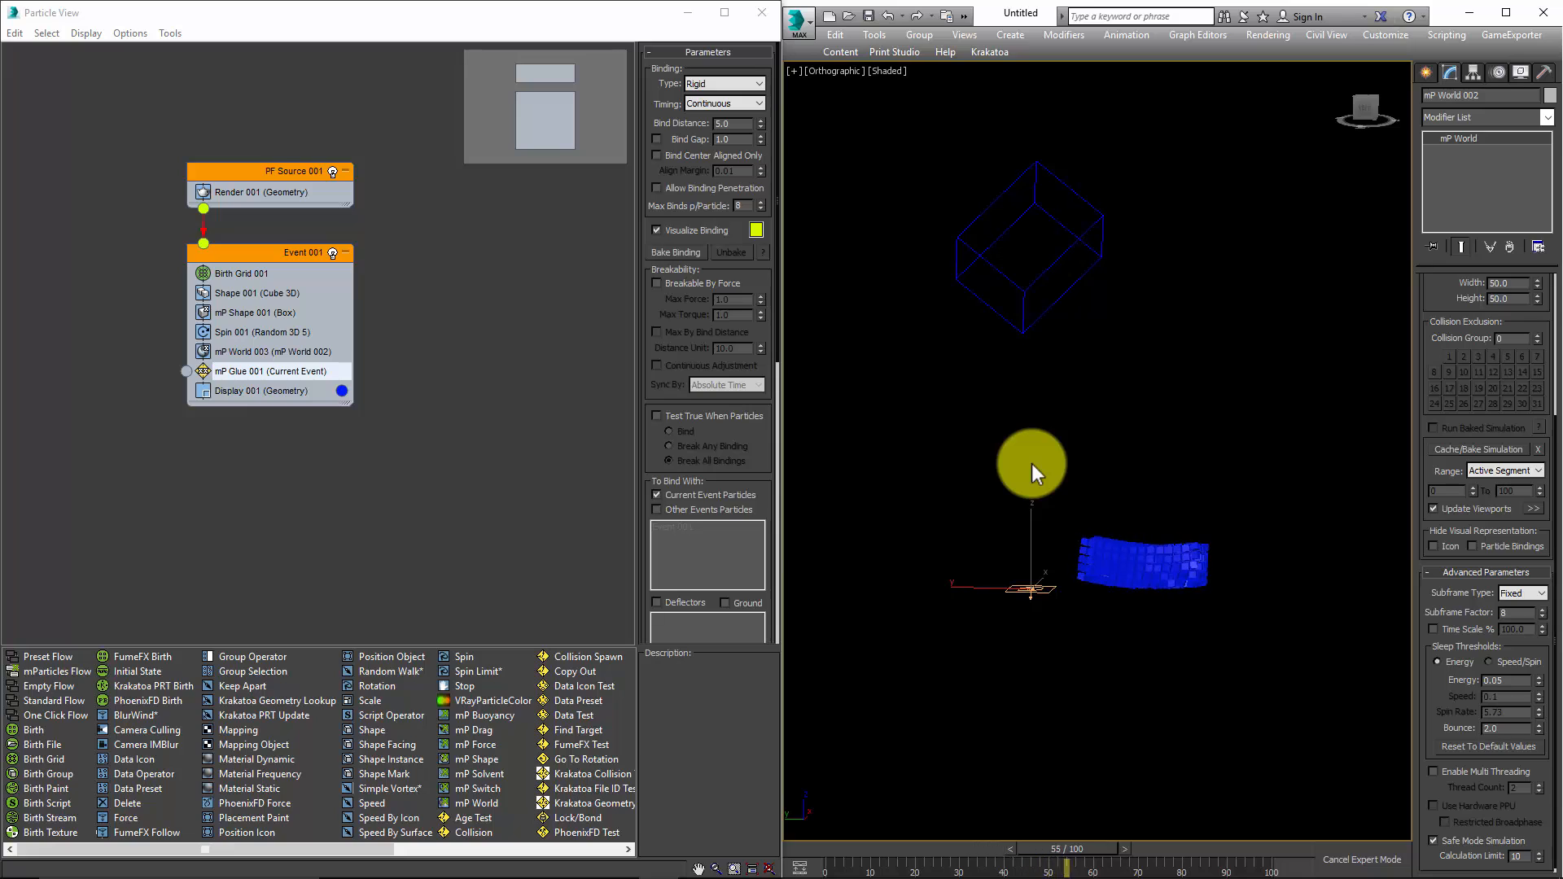
pyautogui.press('/')
pyautogui.press('Home')
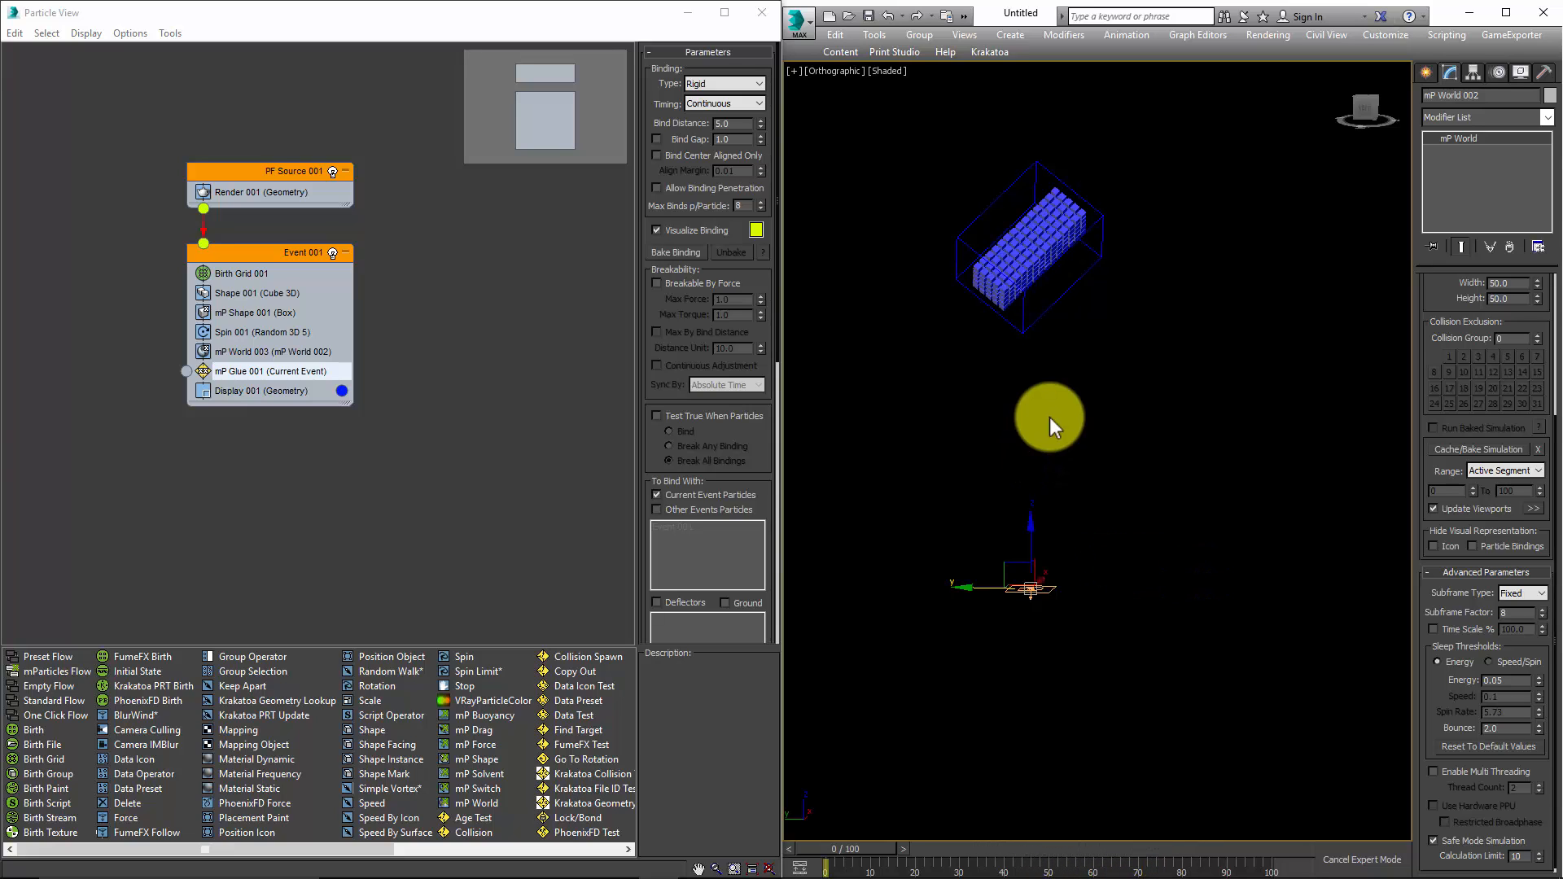
# Set the Subframe Factor in the advanced parameters of the mP World 002 driver to 15.
pyautogui.moveTo(1040, 419); pyautogui.dragTo(1060, 443, button='middle')
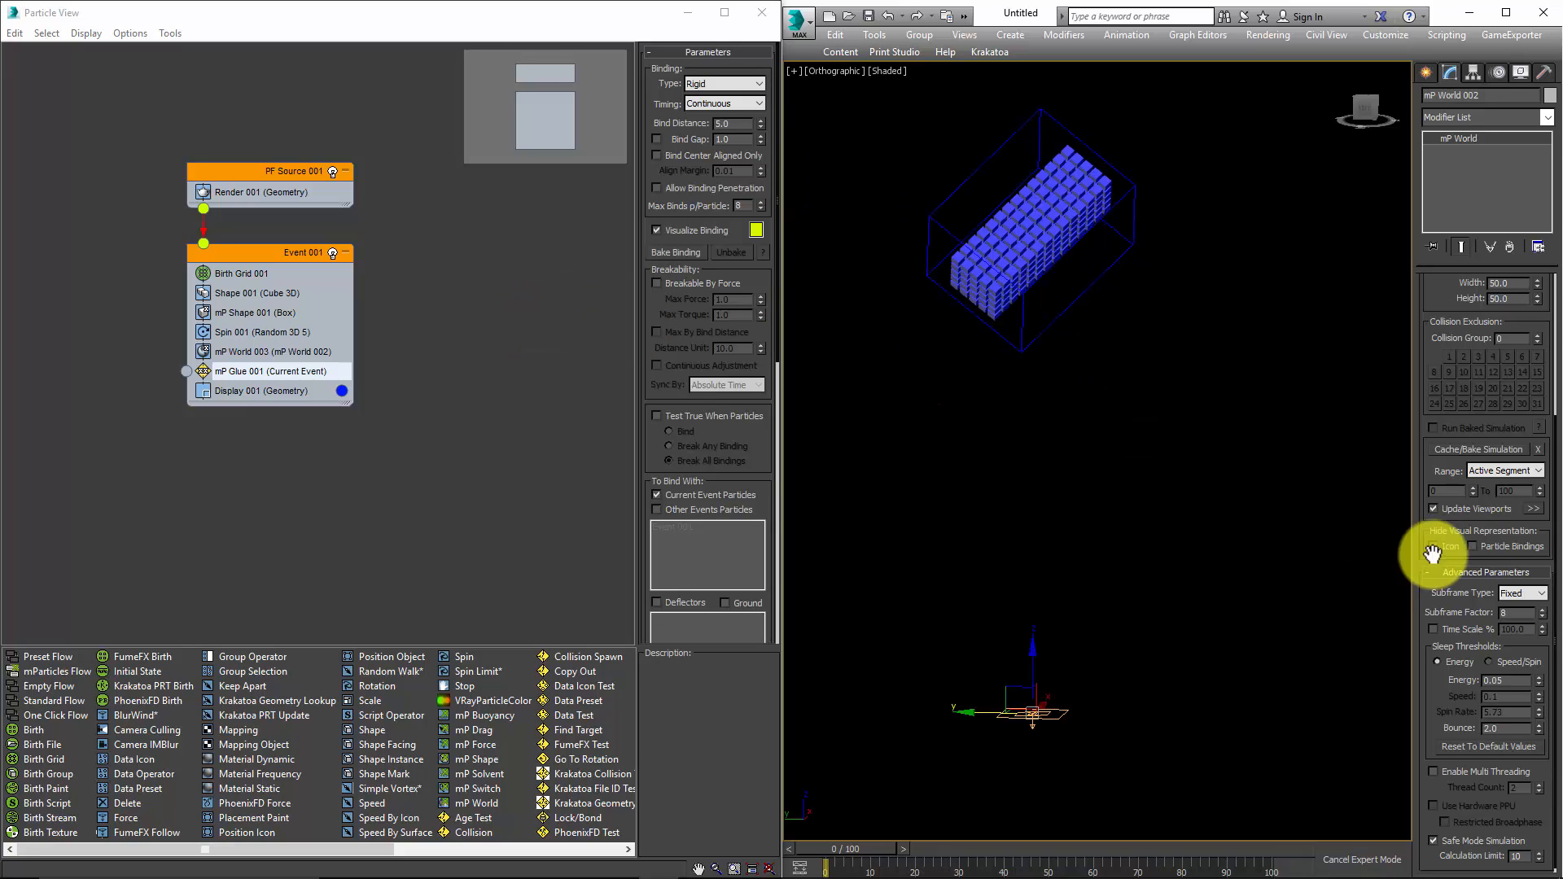
pyautogui.click(1516, 612)
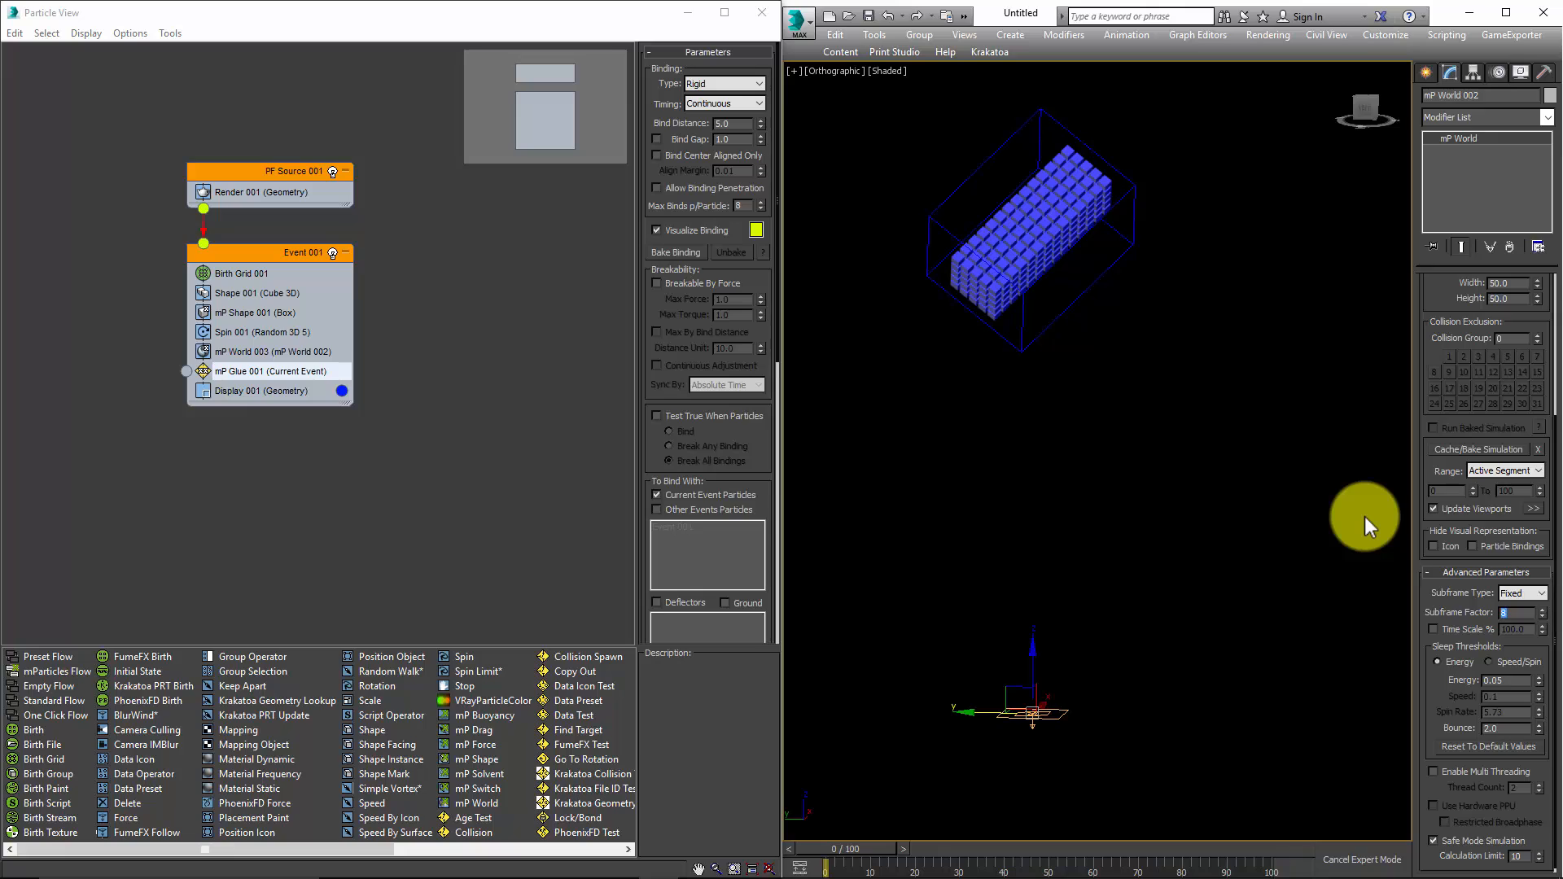
pyautogui.write('10')
pyautogui.press('Return')
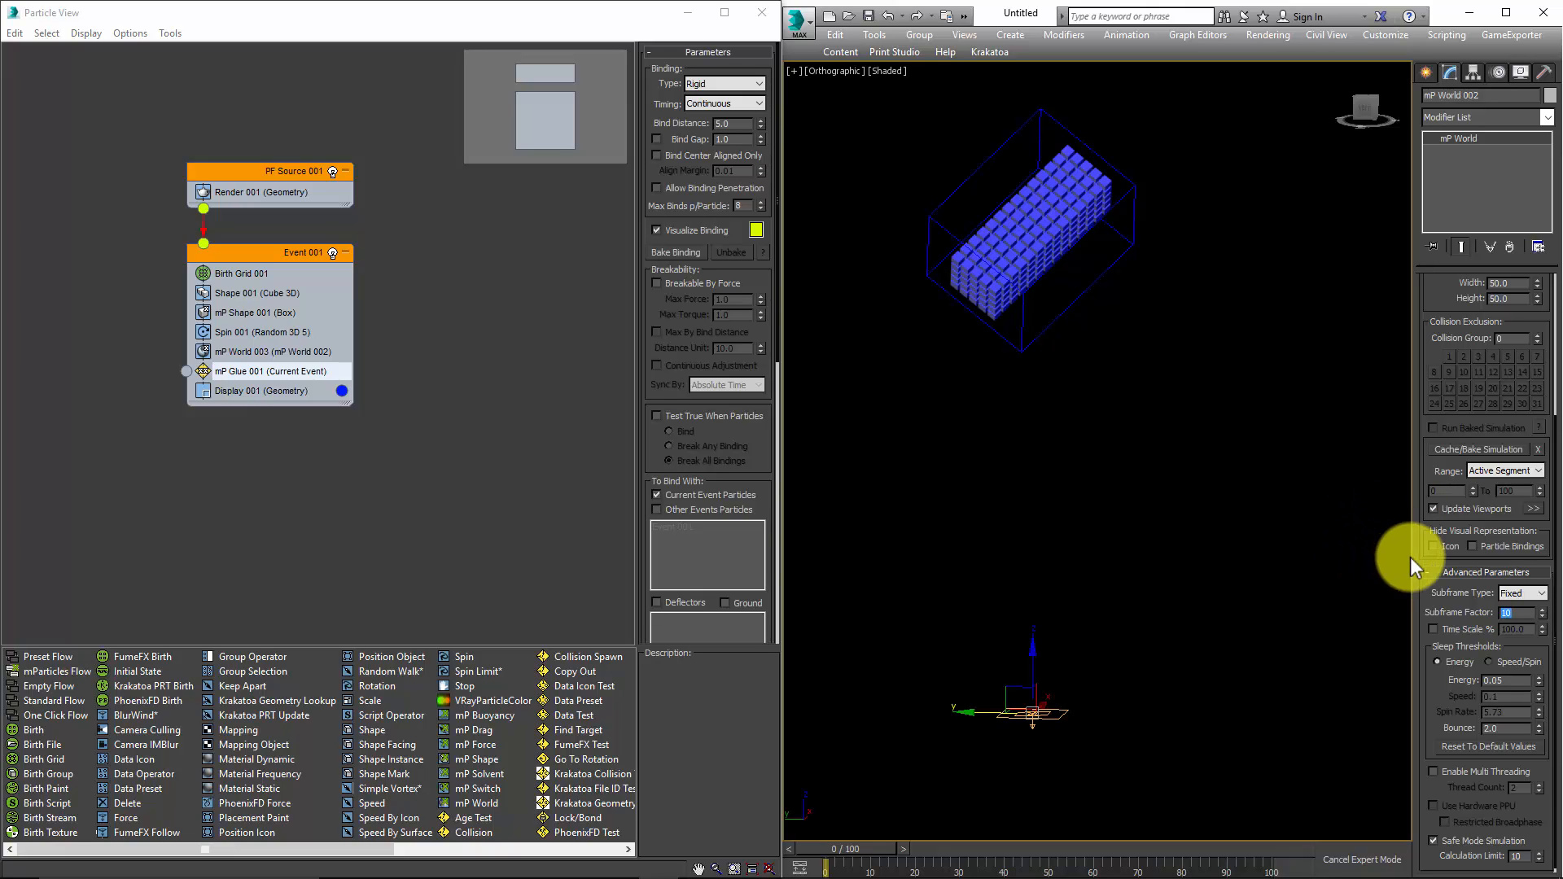
pyautogui.write('15')
pyautogui.press('Return')
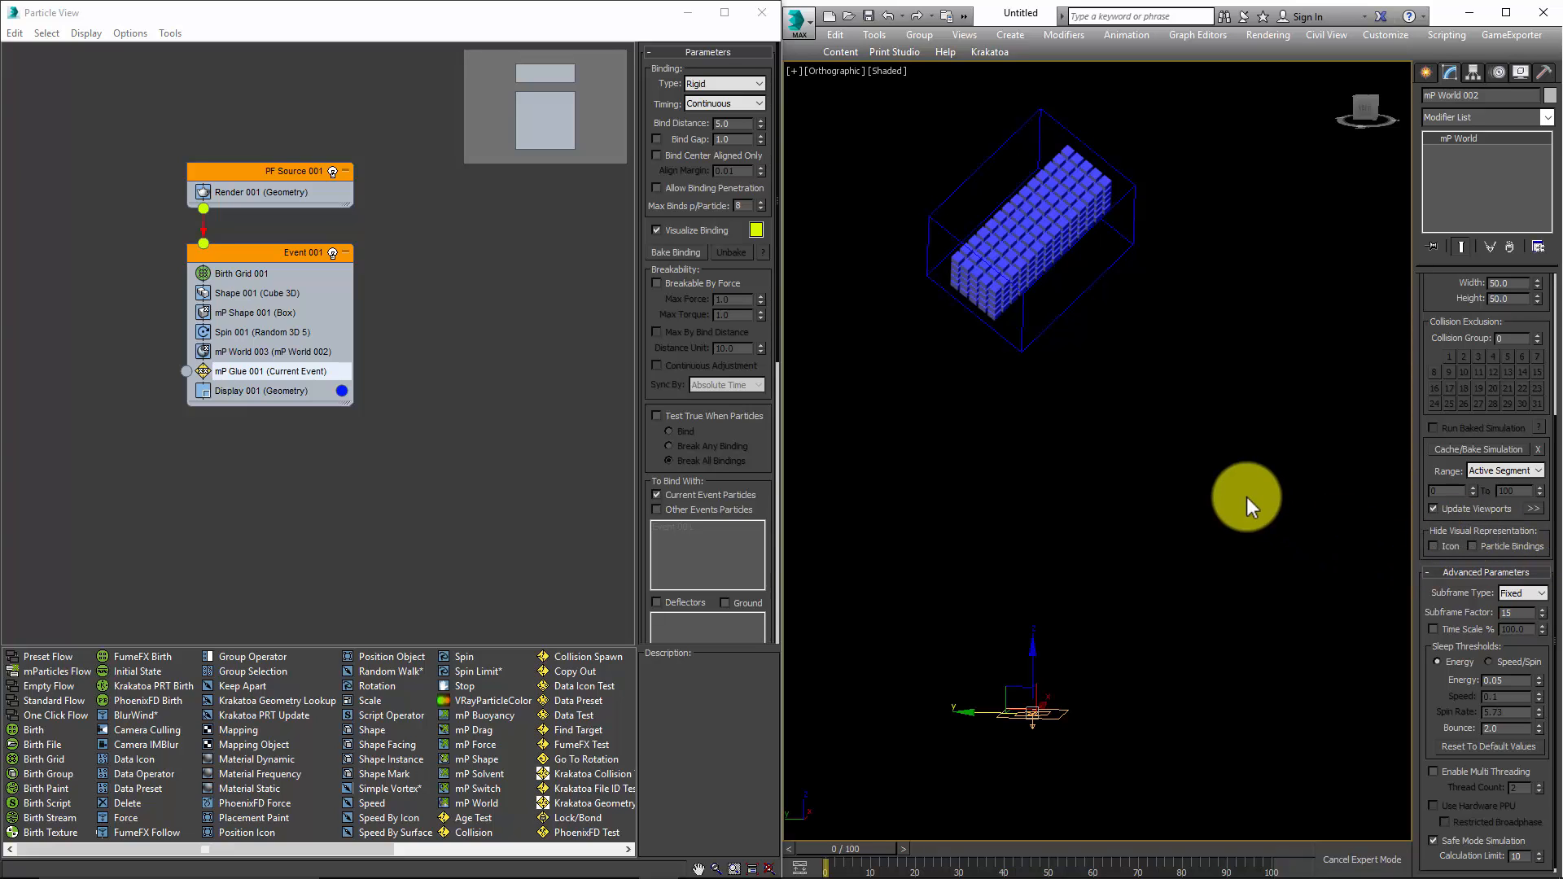
# Play the simulation to check the ground collision at the new subframe setting, and return to frame 0.
pyautogui.press('/')
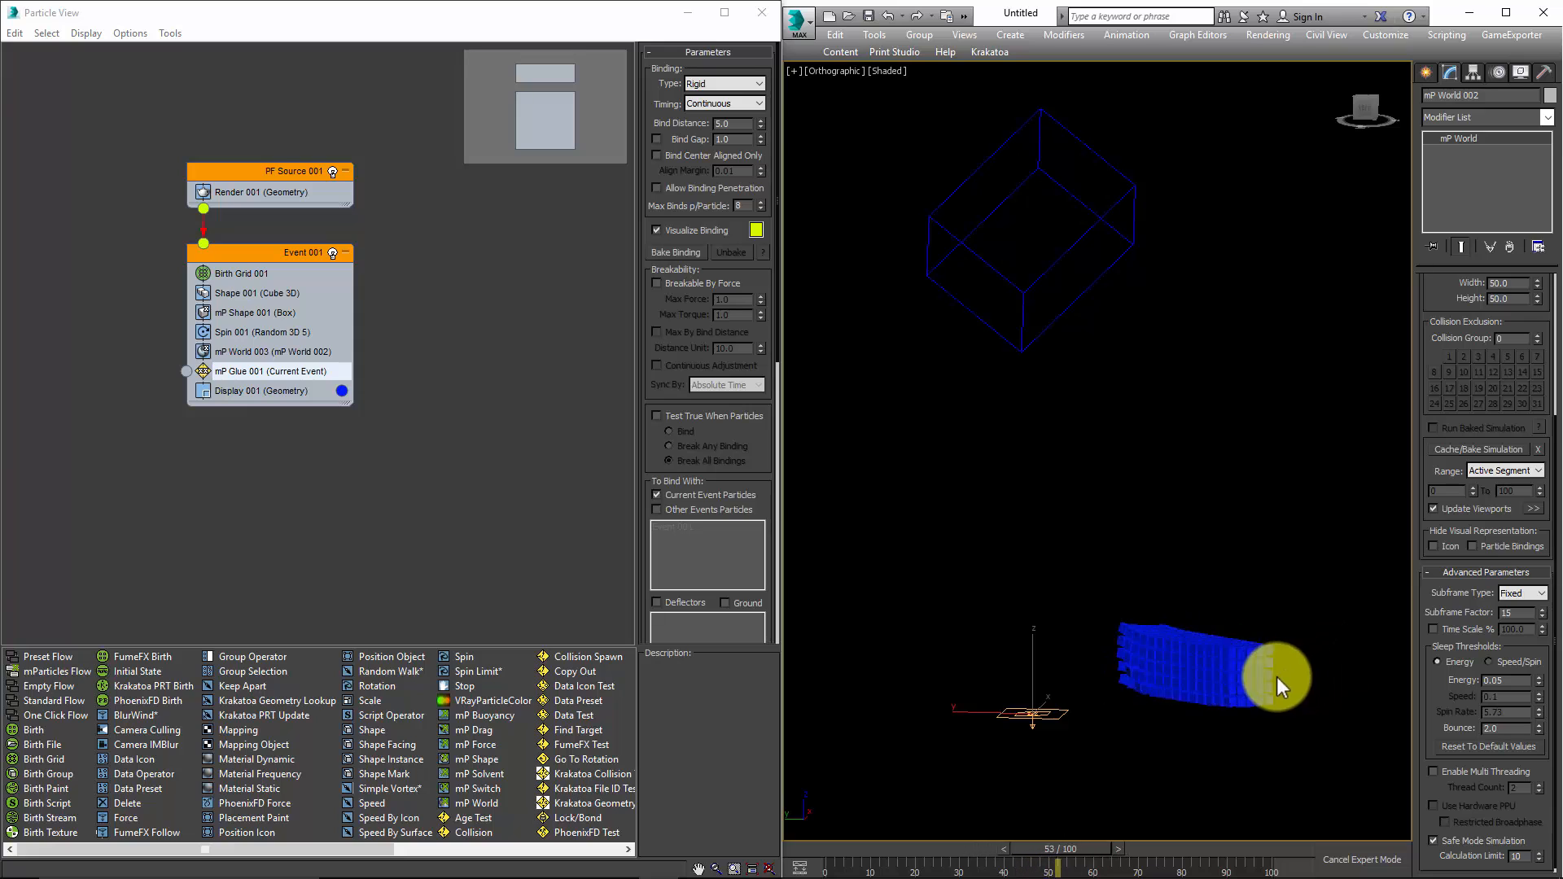
pyautogui.press('/')
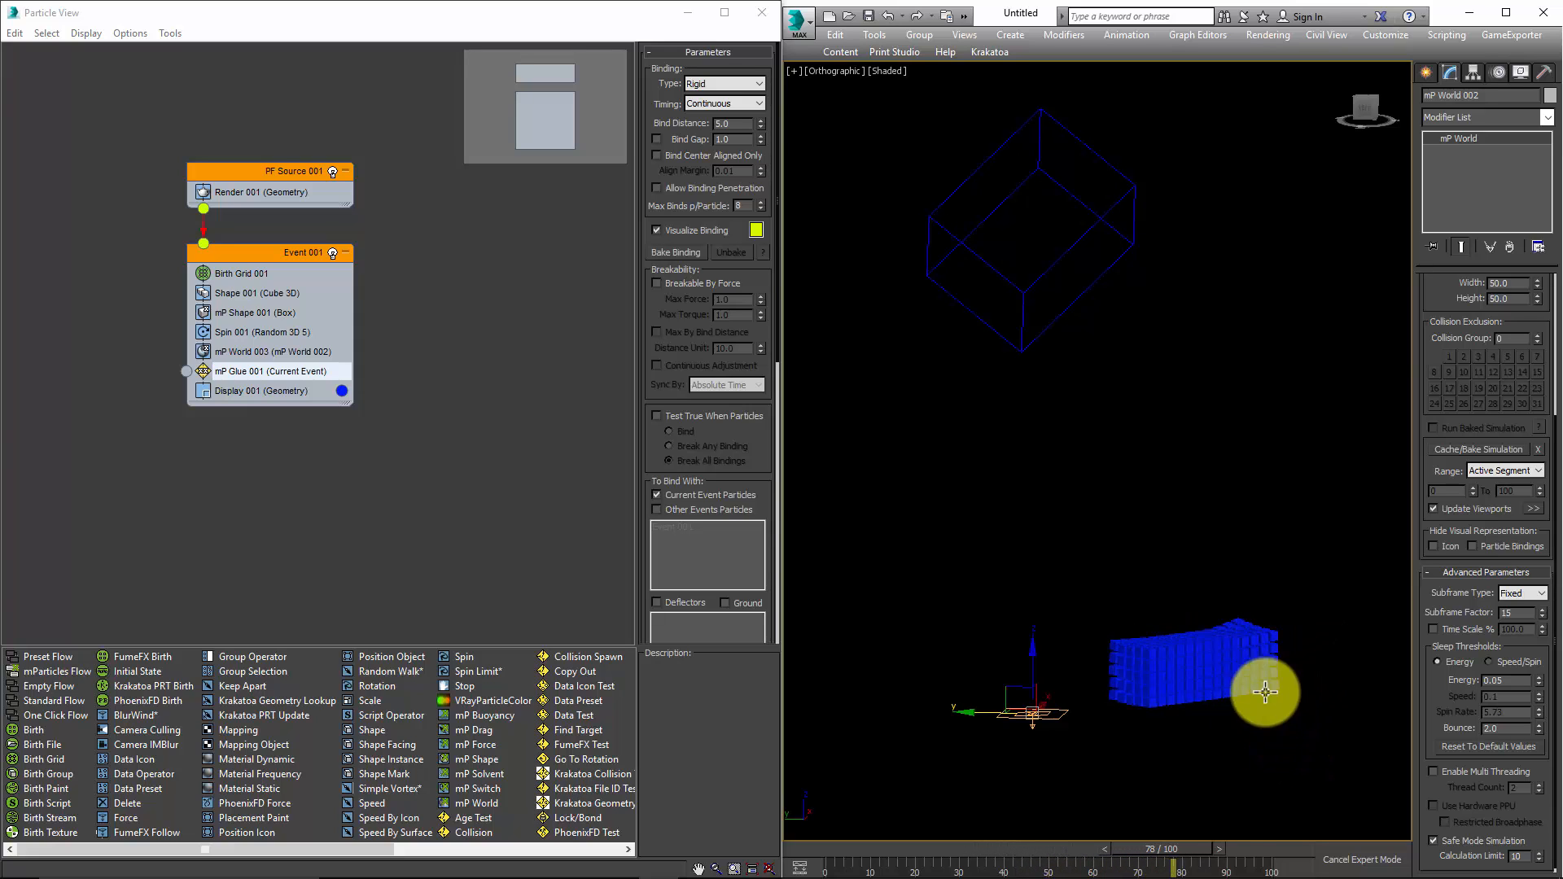
pyautogui.press('Home')
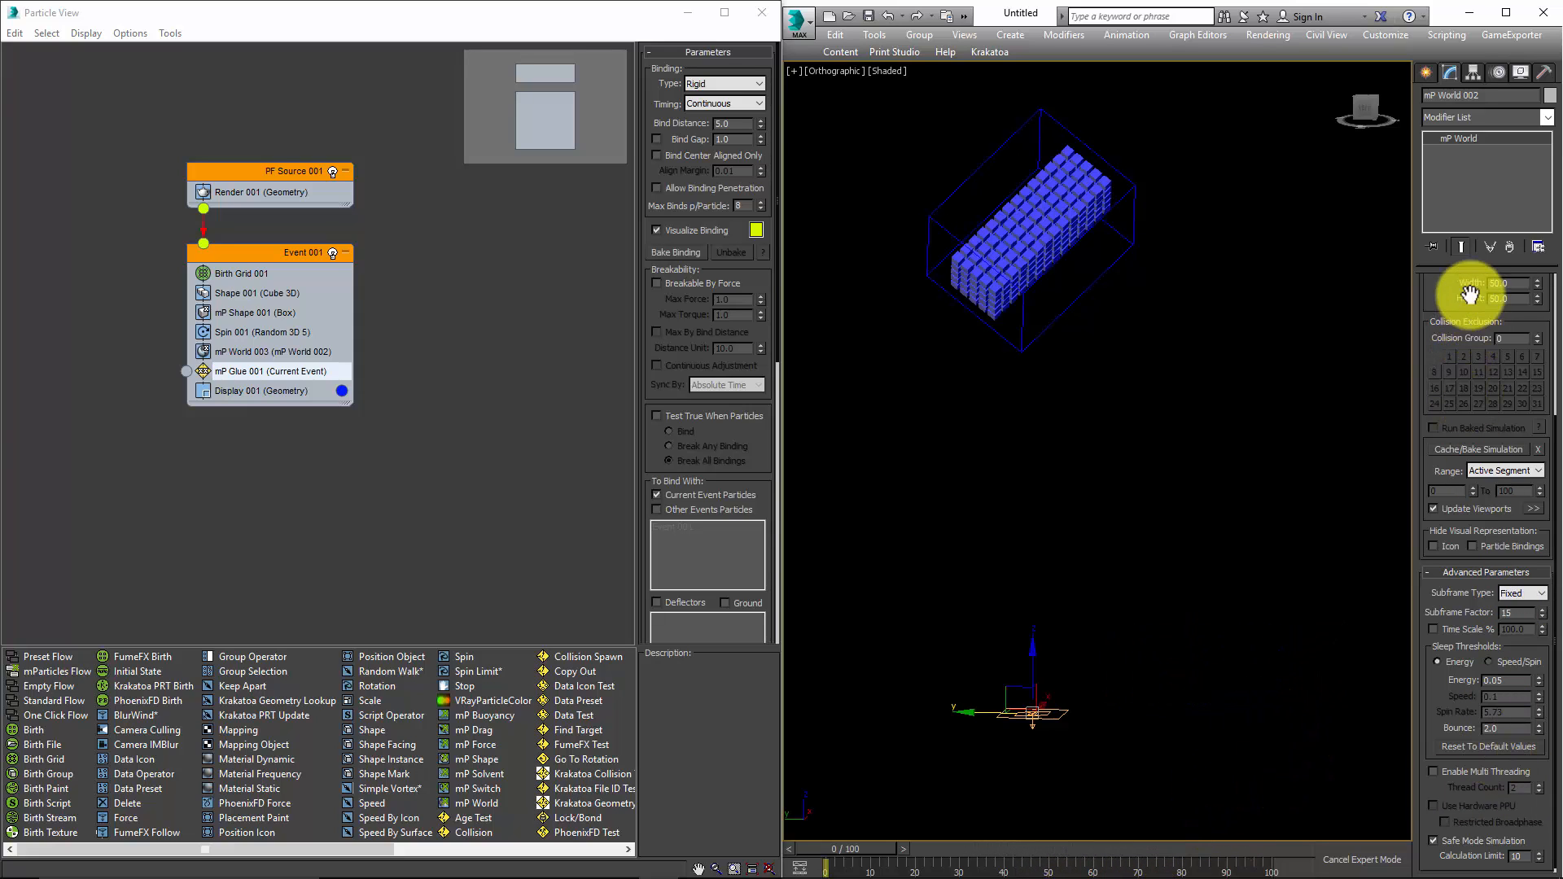
# In the mP World 002 driver, set ground static and dynamic friction to 5.0 and sleep thresholds to energy 0.001 and bounce 0.01.
pyautogui.moveTo(1472, 297); pyautogui.dragTo(1487, 535)
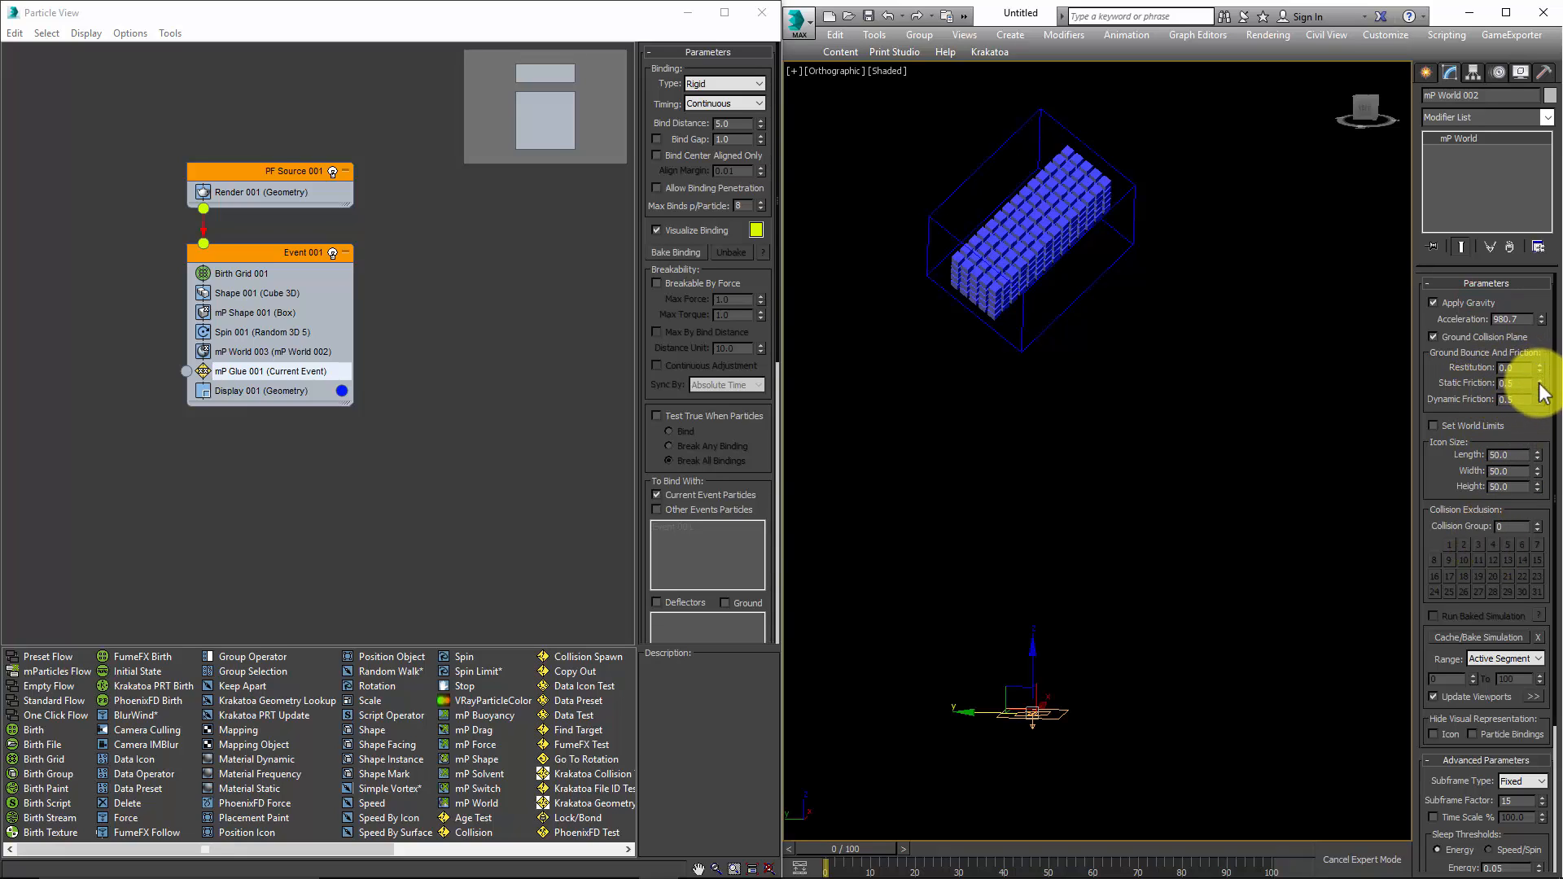
pyautogui.moveTo(1539, 381); pyautogui.dragTo(1539, 339)
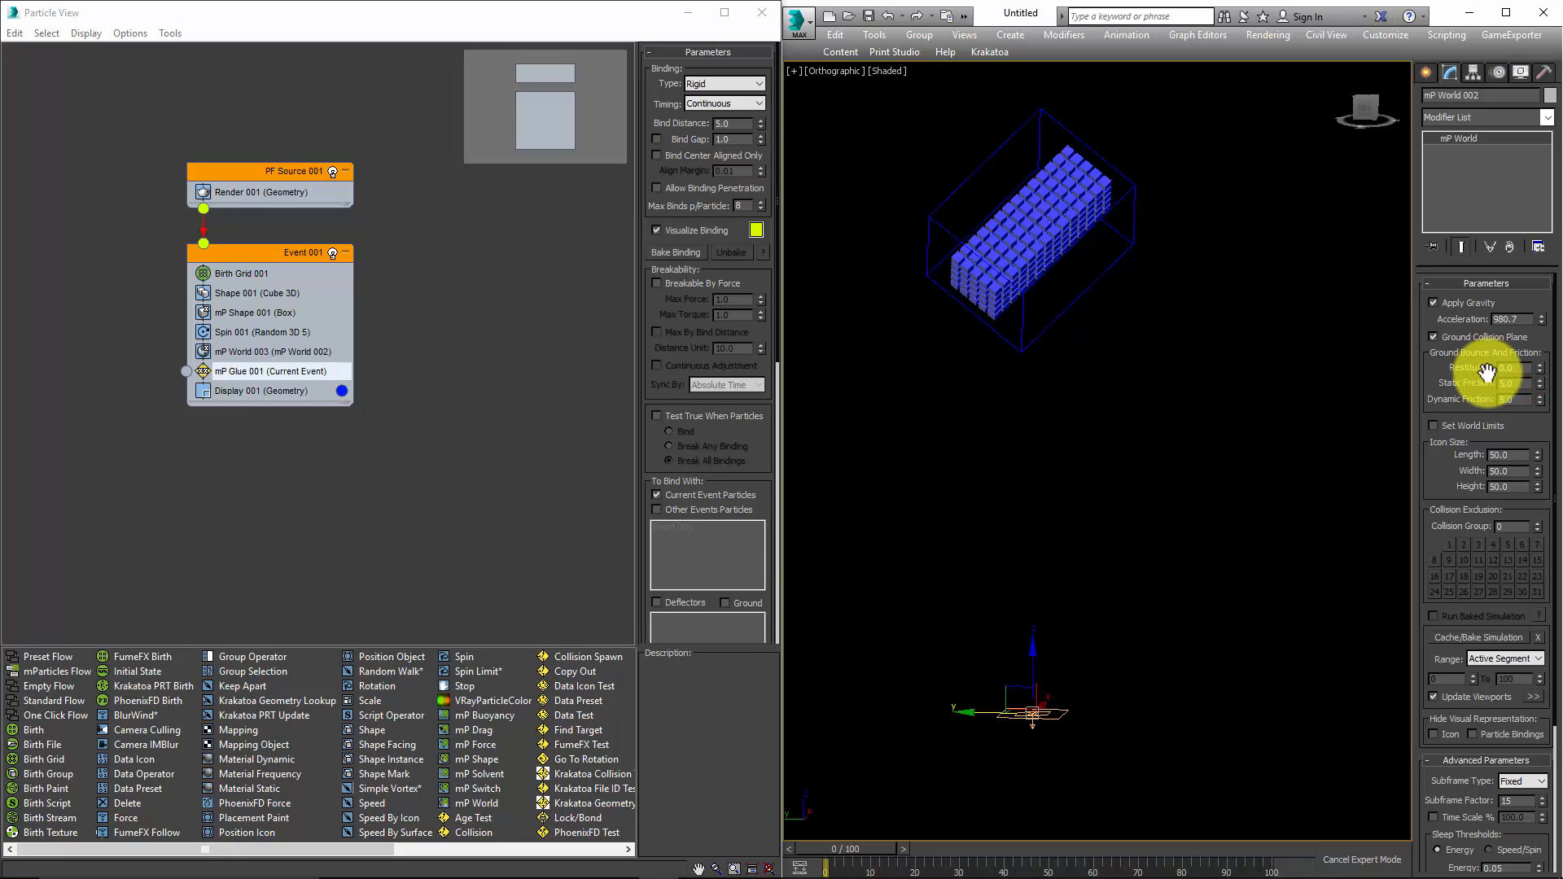
pyautogui.moveTo(1464, 464); pyautogui.dragTo(1495, 167)
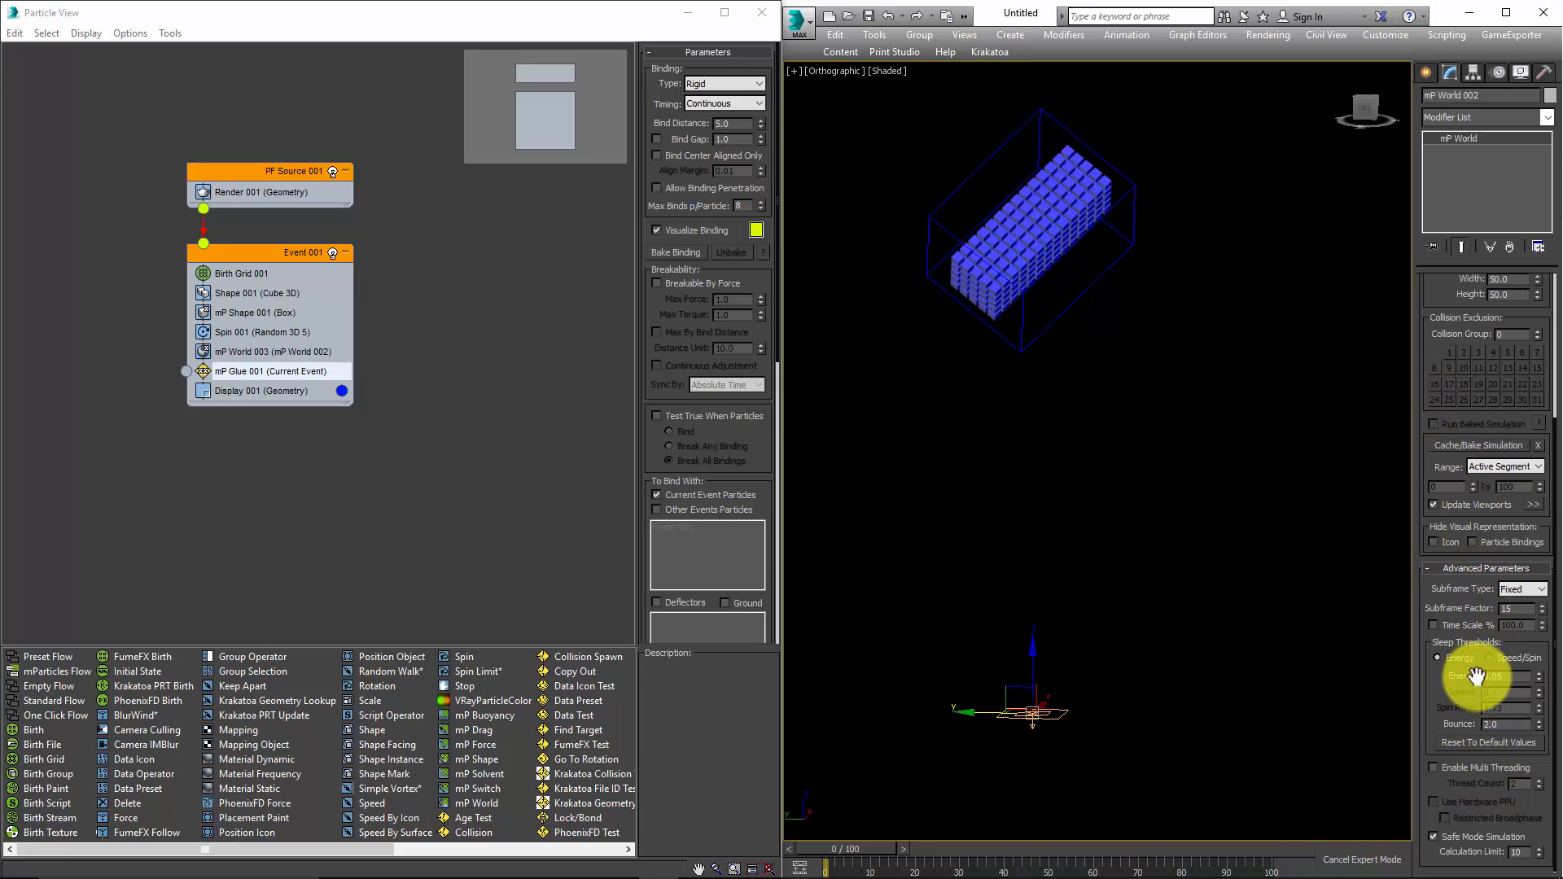
pyautogui.moveTo(1503, 678); pyautogui.dragTo(1498, 676)
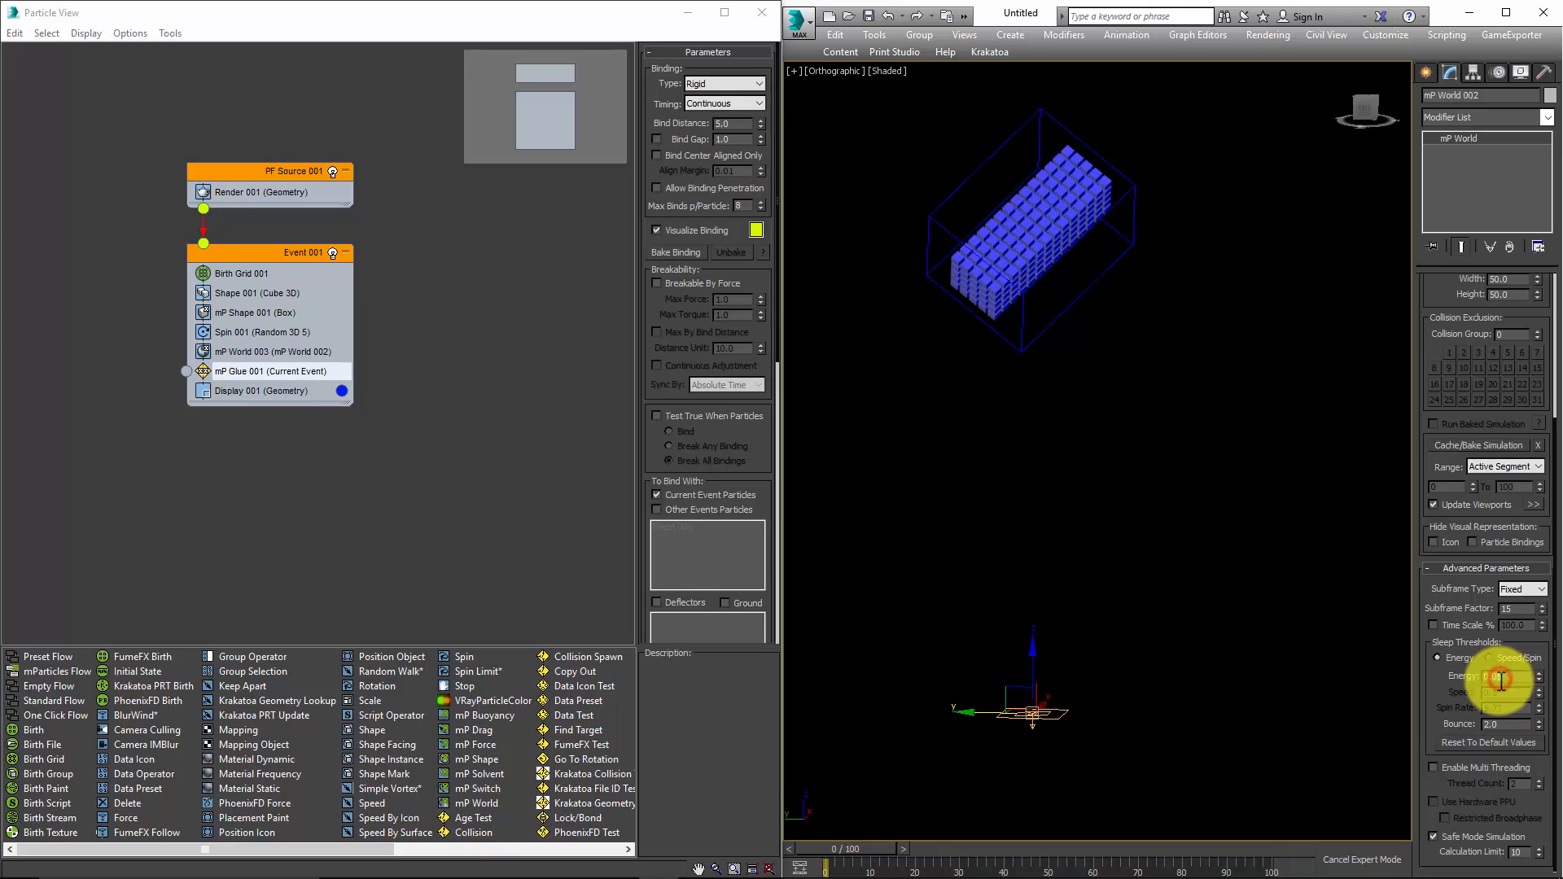
pyautogui.press('Tab')
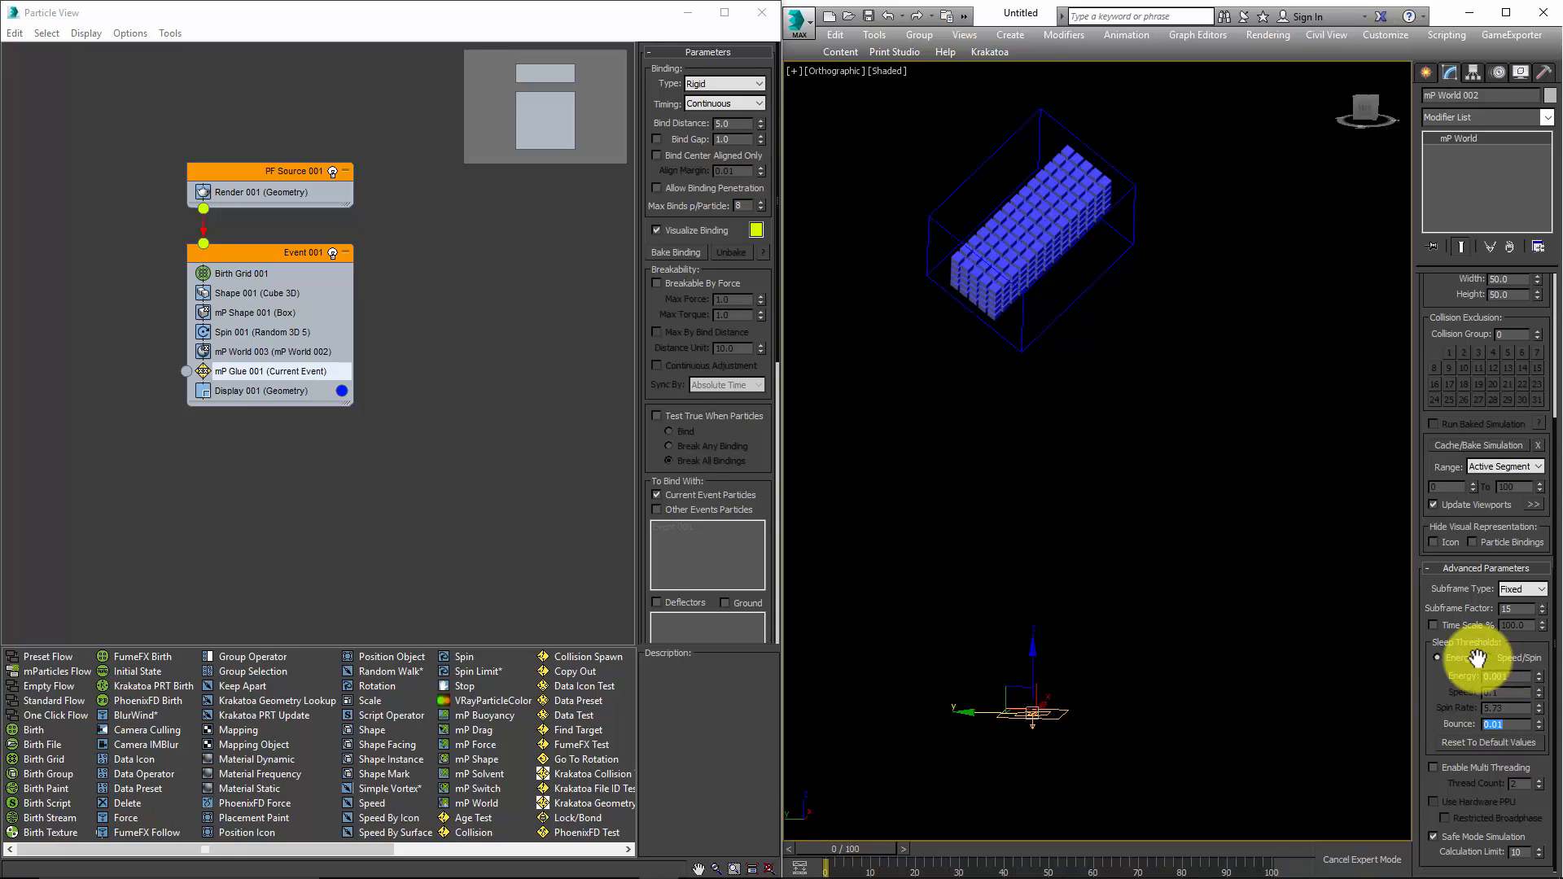
# Play the simulation, stop after the landing to inspect the glued cubes up close, and return to frame 0.
pyautogui.scroll(3, 1127, 482)
pyautogui.scroll(-5, 1127, 511)
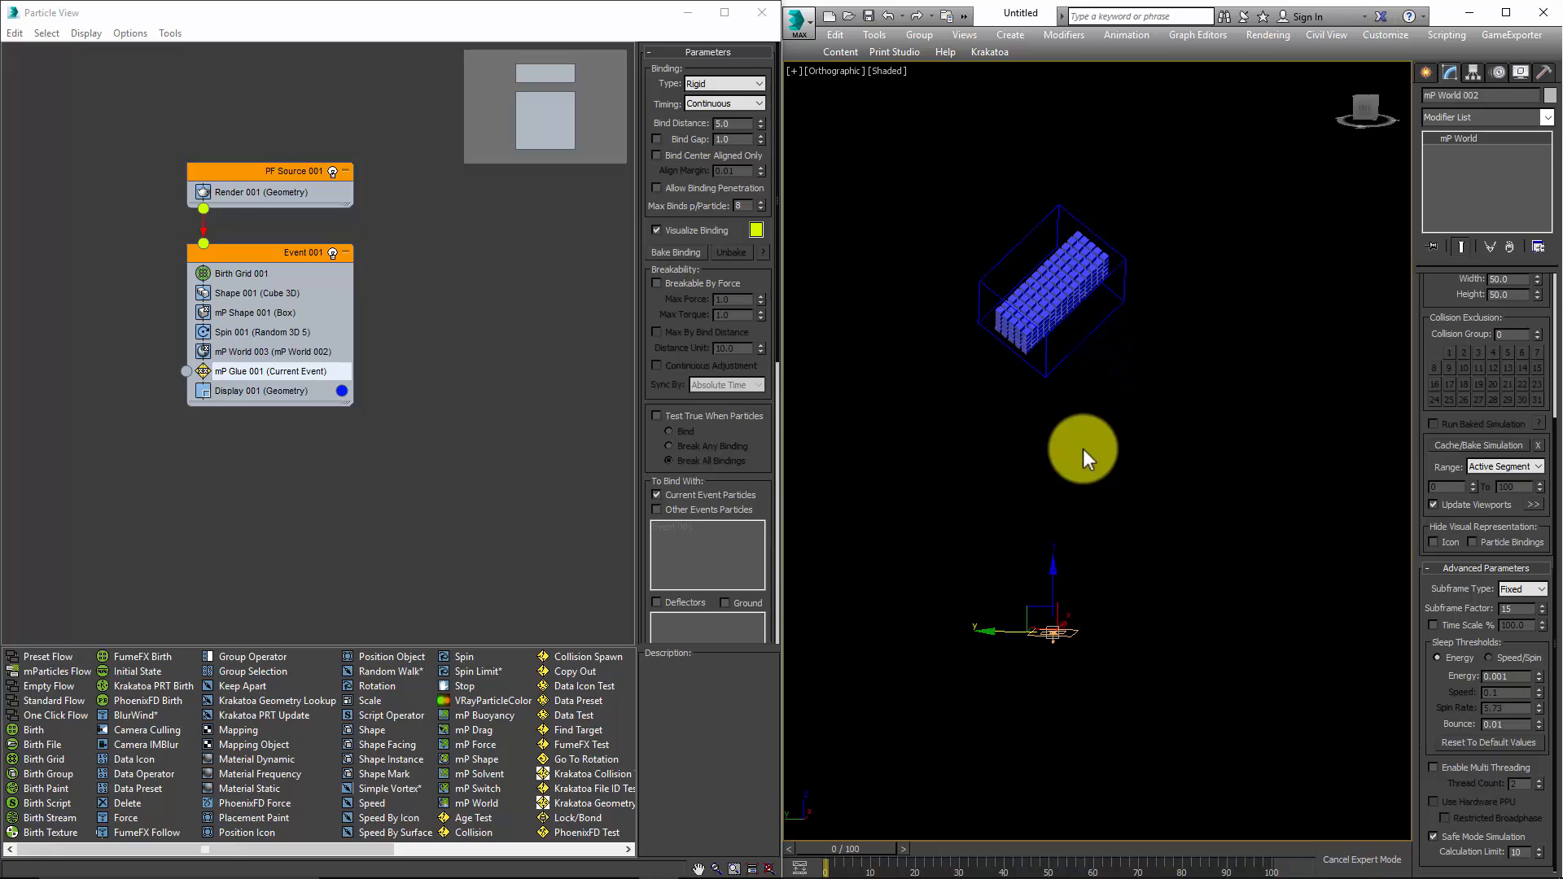
pyautogui.press('/')
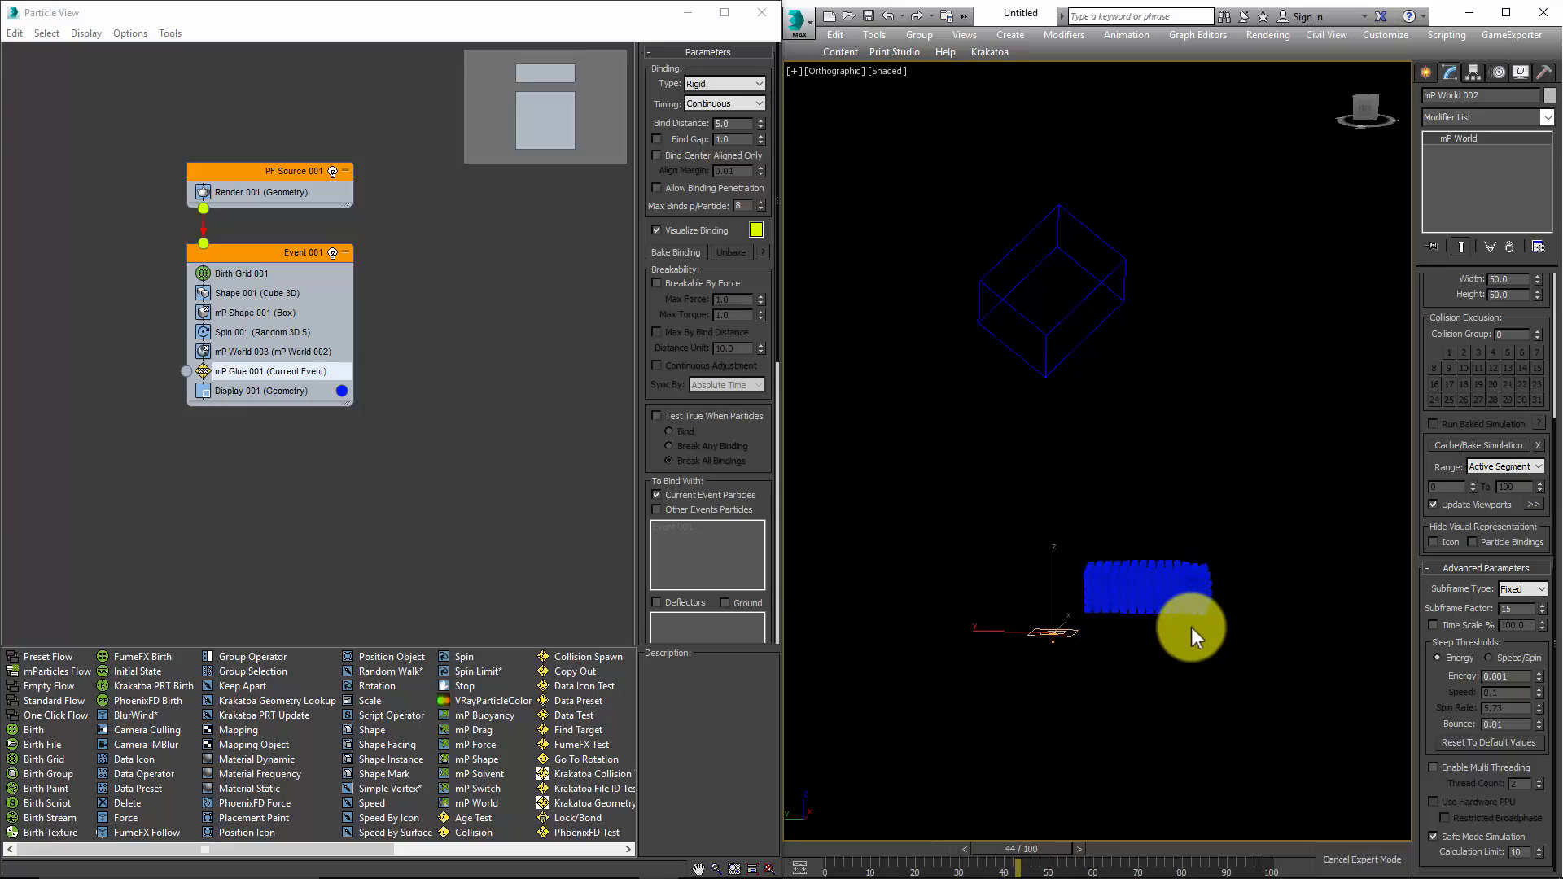
pyautogui.press('/')
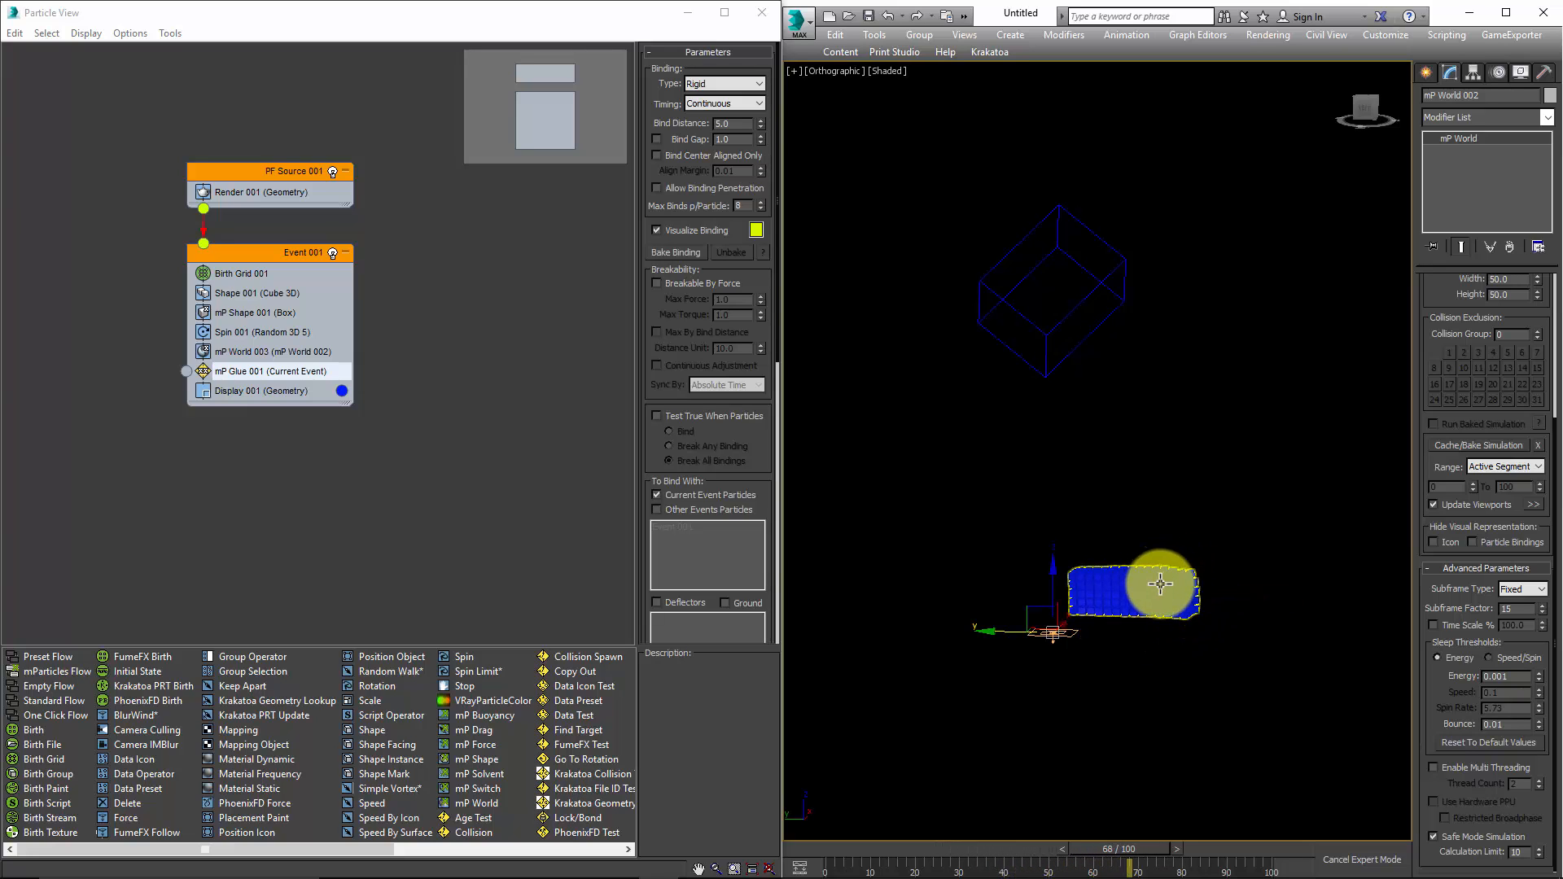
pyautogui.keyDown('alt'); pyautogui.moveTo(1152, 594); pyautogui.dragTo(1198, 533, button='middle'); pyautogui.keyUp('alt')
pyautogui.scroll(3, 1149, 658)
pyautogui.scroll(5, 1206, 679)
pyautogui.scroll(-5, 1197, 559)
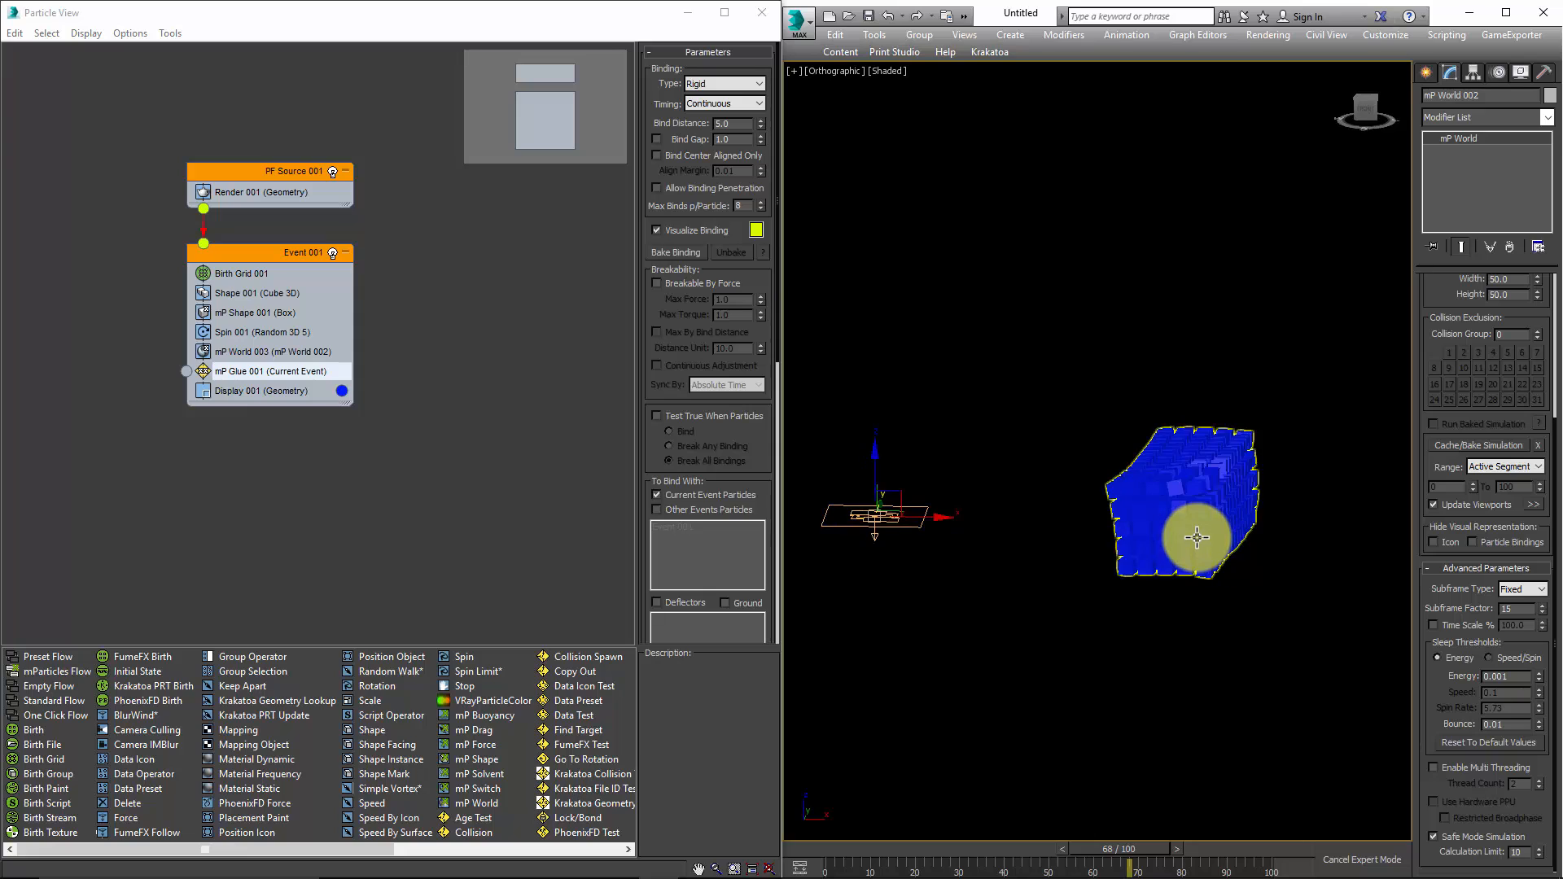
pyautogui.press('Home')
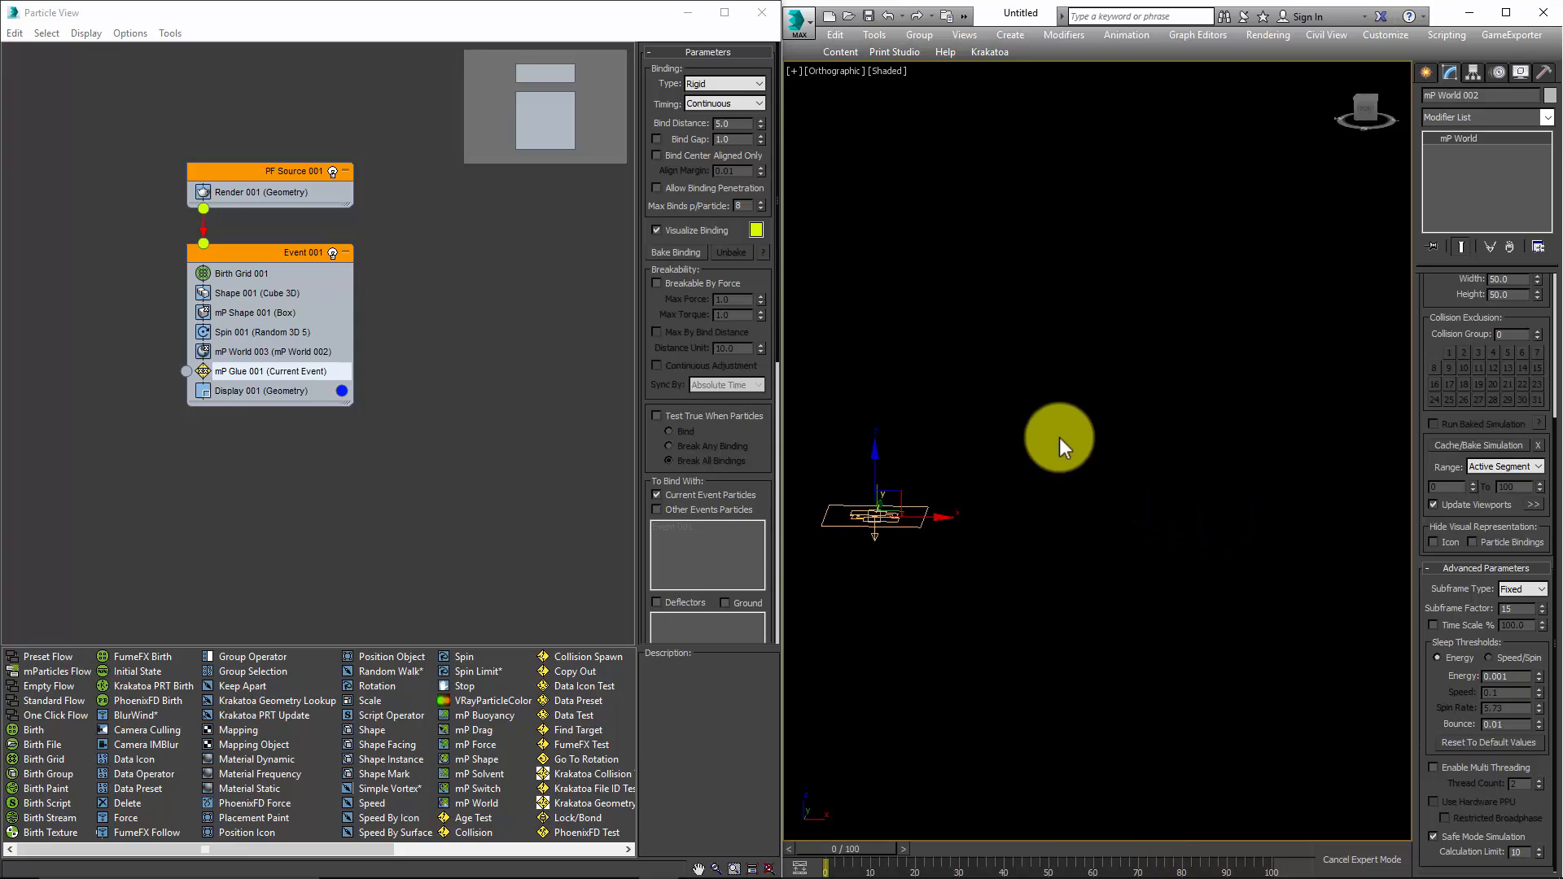
# Set the shape interpenetration tolerance of the mP Shape 001 operator to 3.
pyautogui.scroll(-5, 1061, 444)
pyautogui.moveTo(1075, 469); pyautogui.dragTo(1145, 652, button='middle')
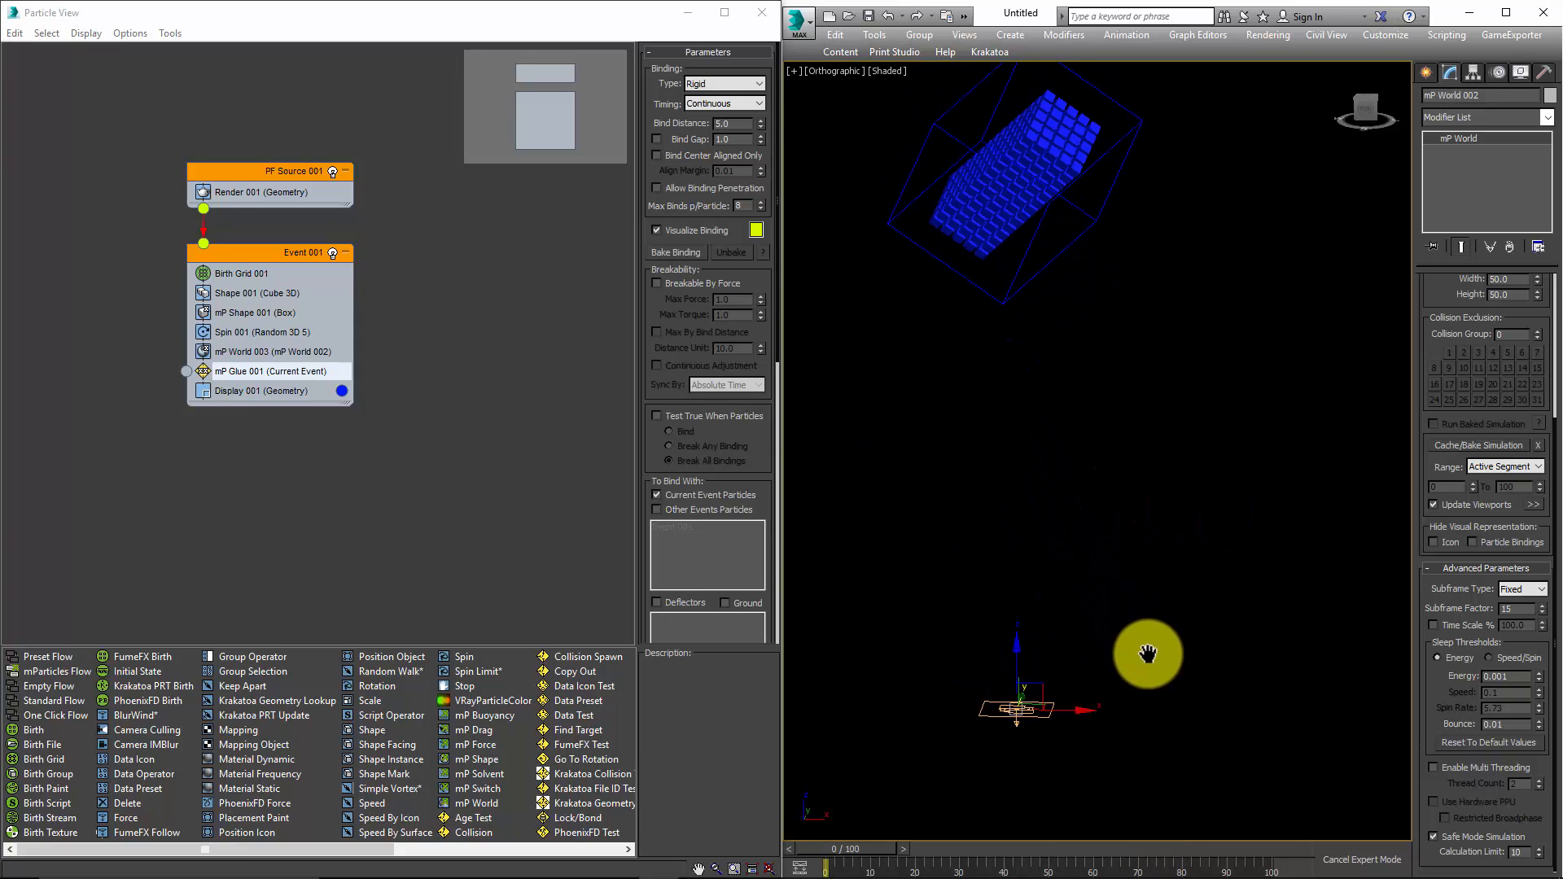
pyautogui.click(243, 294)
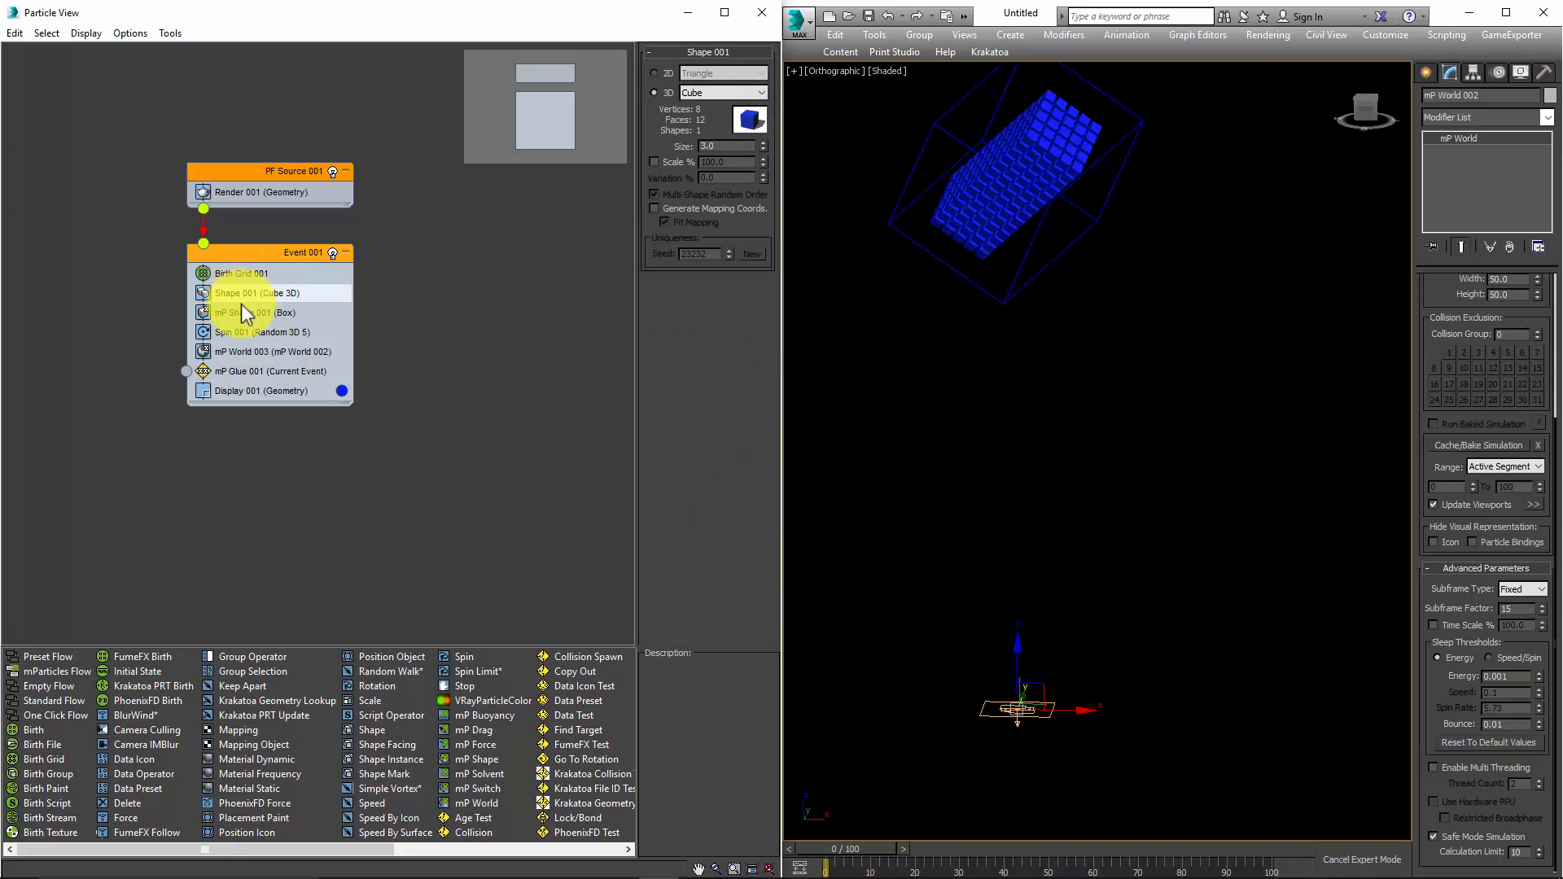
pyautogui.click(239, 313)
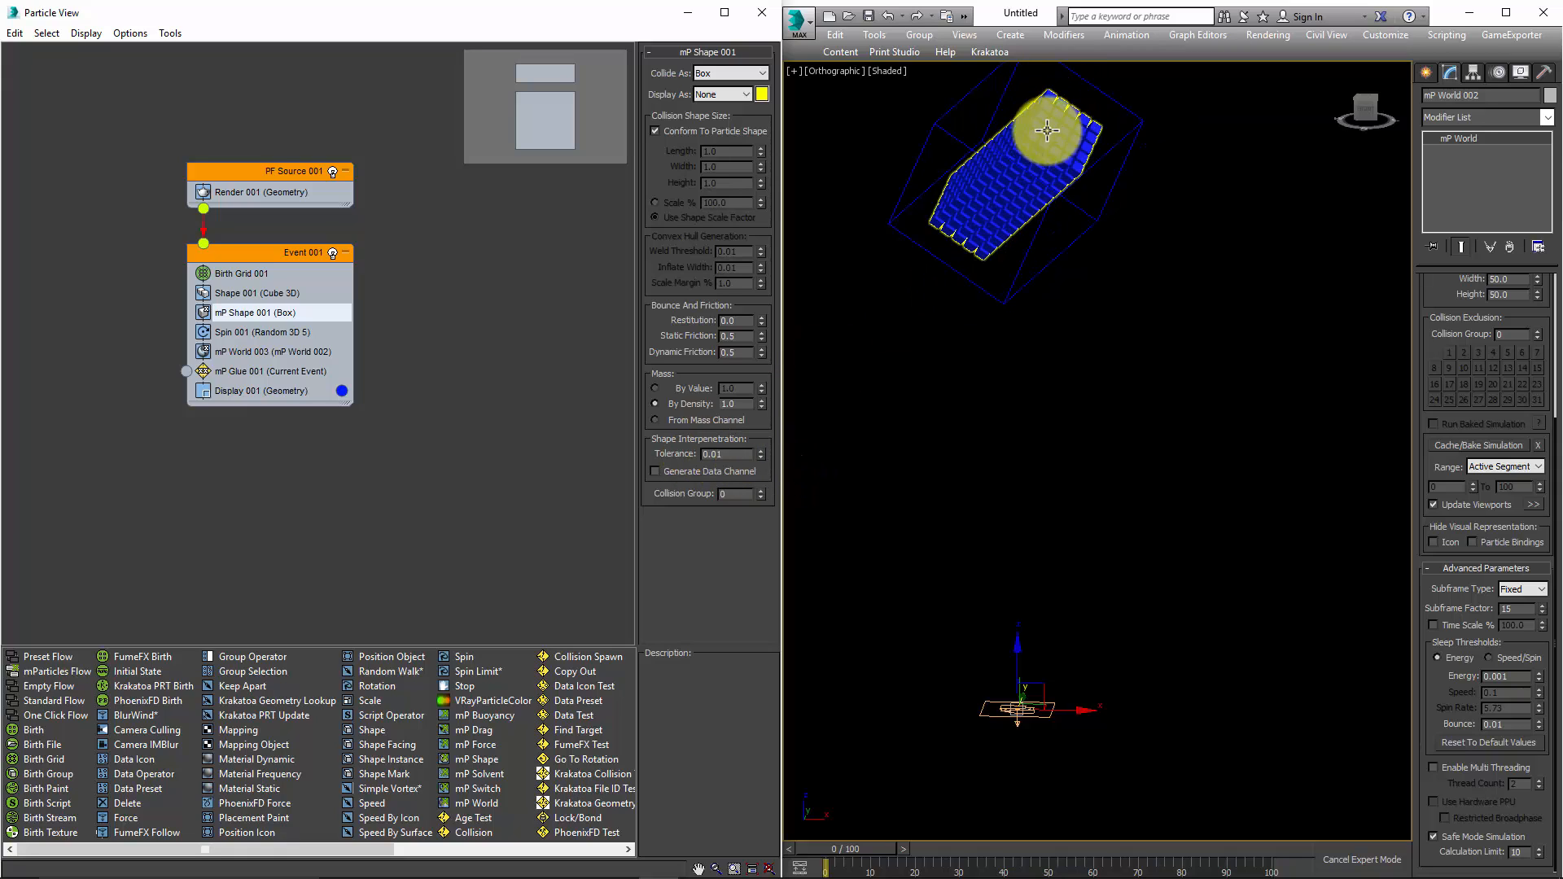
pyautogui.click(728, 453)
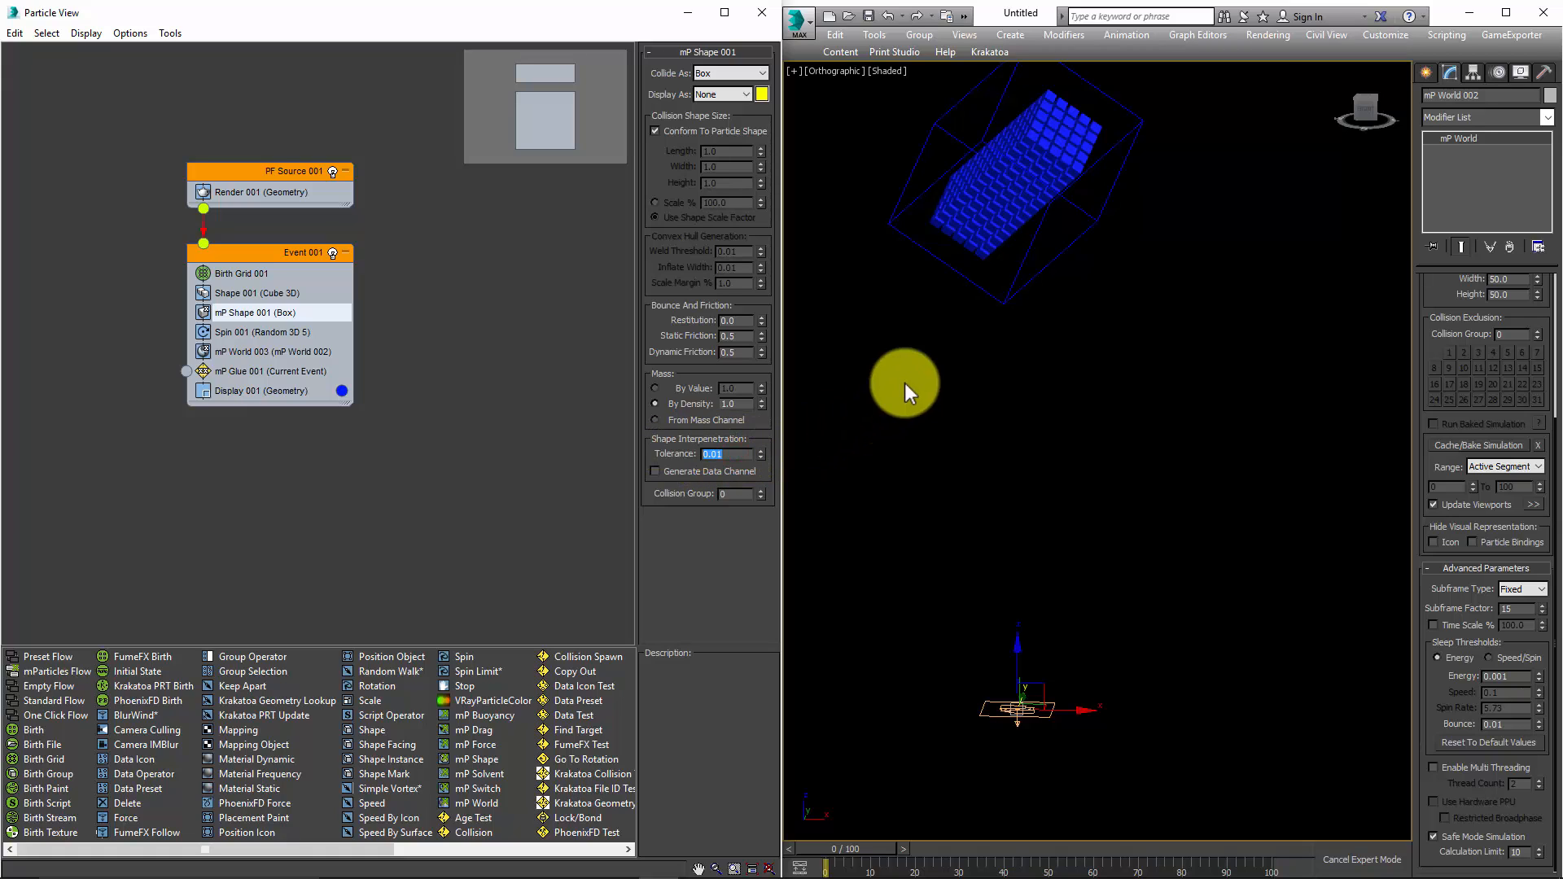
pyautogui.write('3')
pyautogui.press('Return')
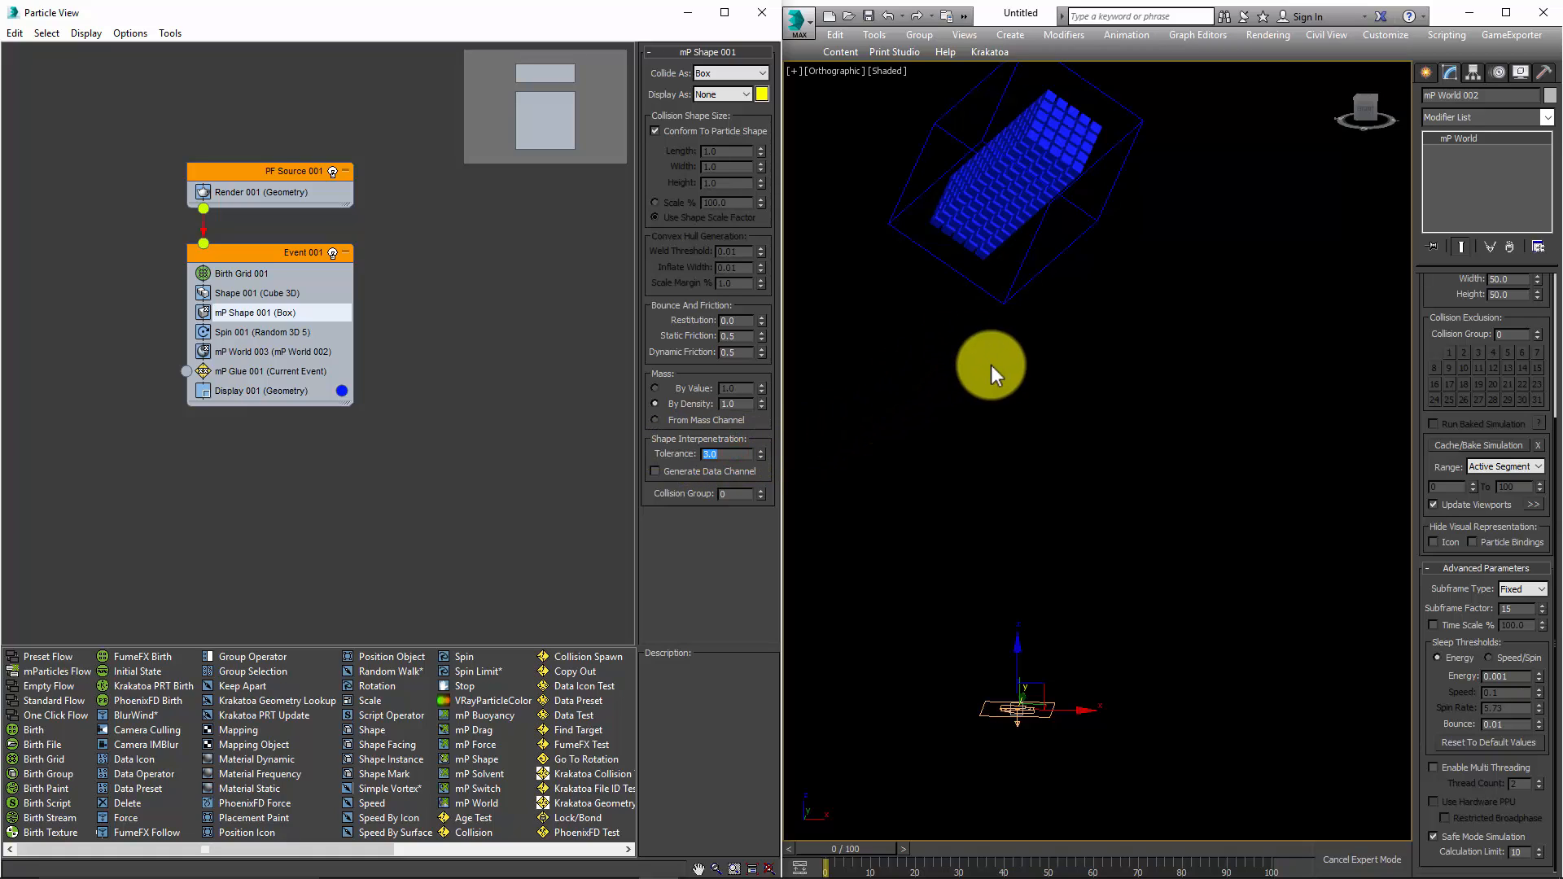
# Play the simulation twice to inspect how the cubes overlap on impact with the new tolerance, and return to frame 0.
pyautogui.scroll(-4, 984, 349)
pyautogui.scroll(2, 984, 349)
pyautogui.press('q')
pyautogui.press('/')
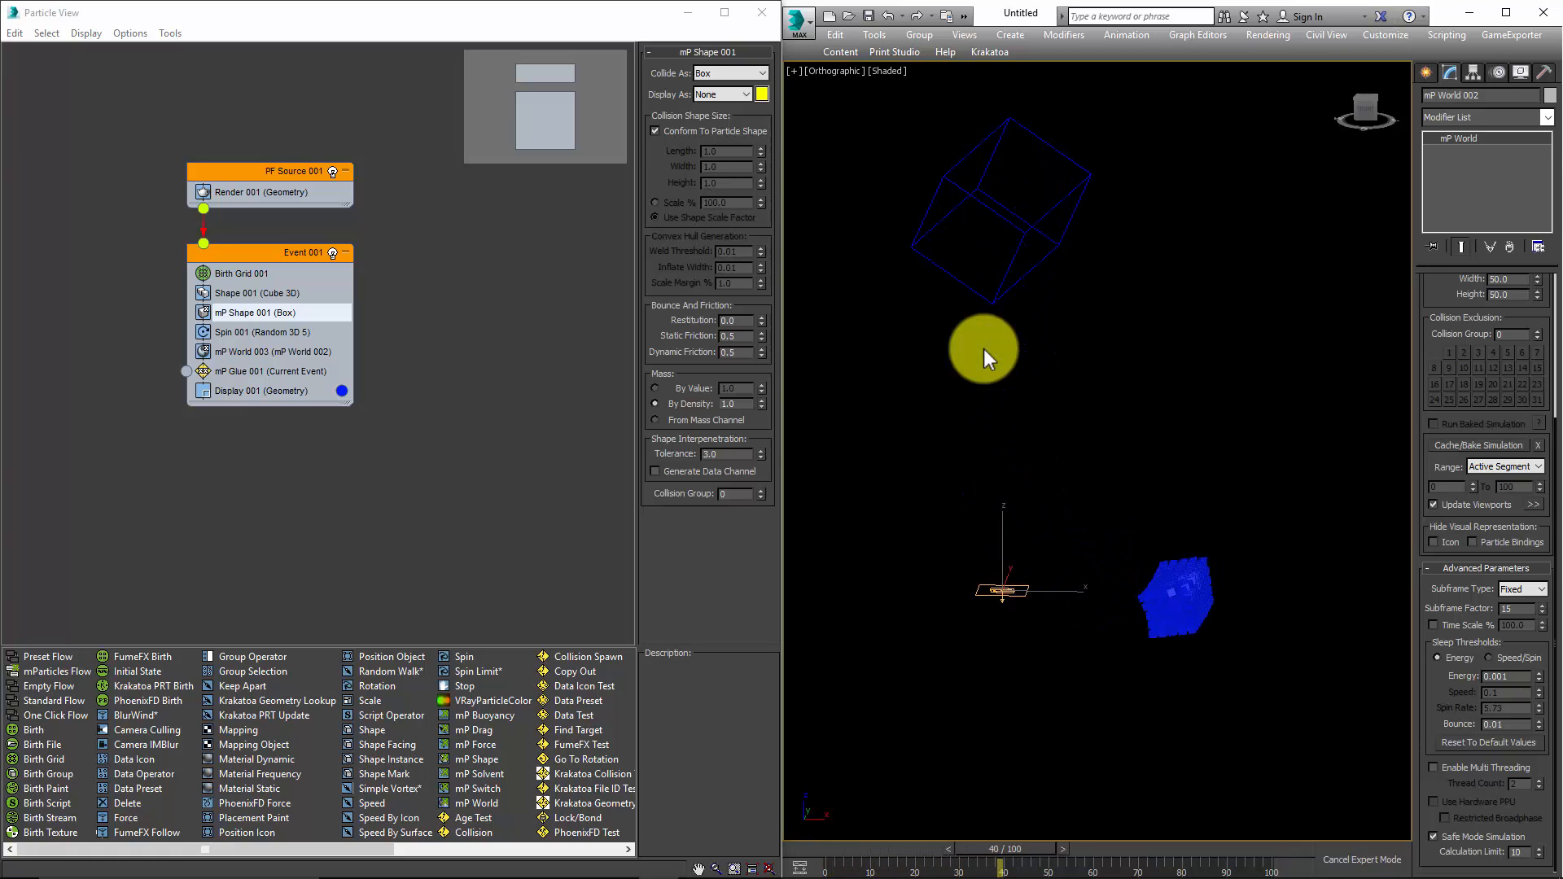
pyautogui.scroll(5, 1228, 569)
pyautogui.scroll(3, 1195, 588)
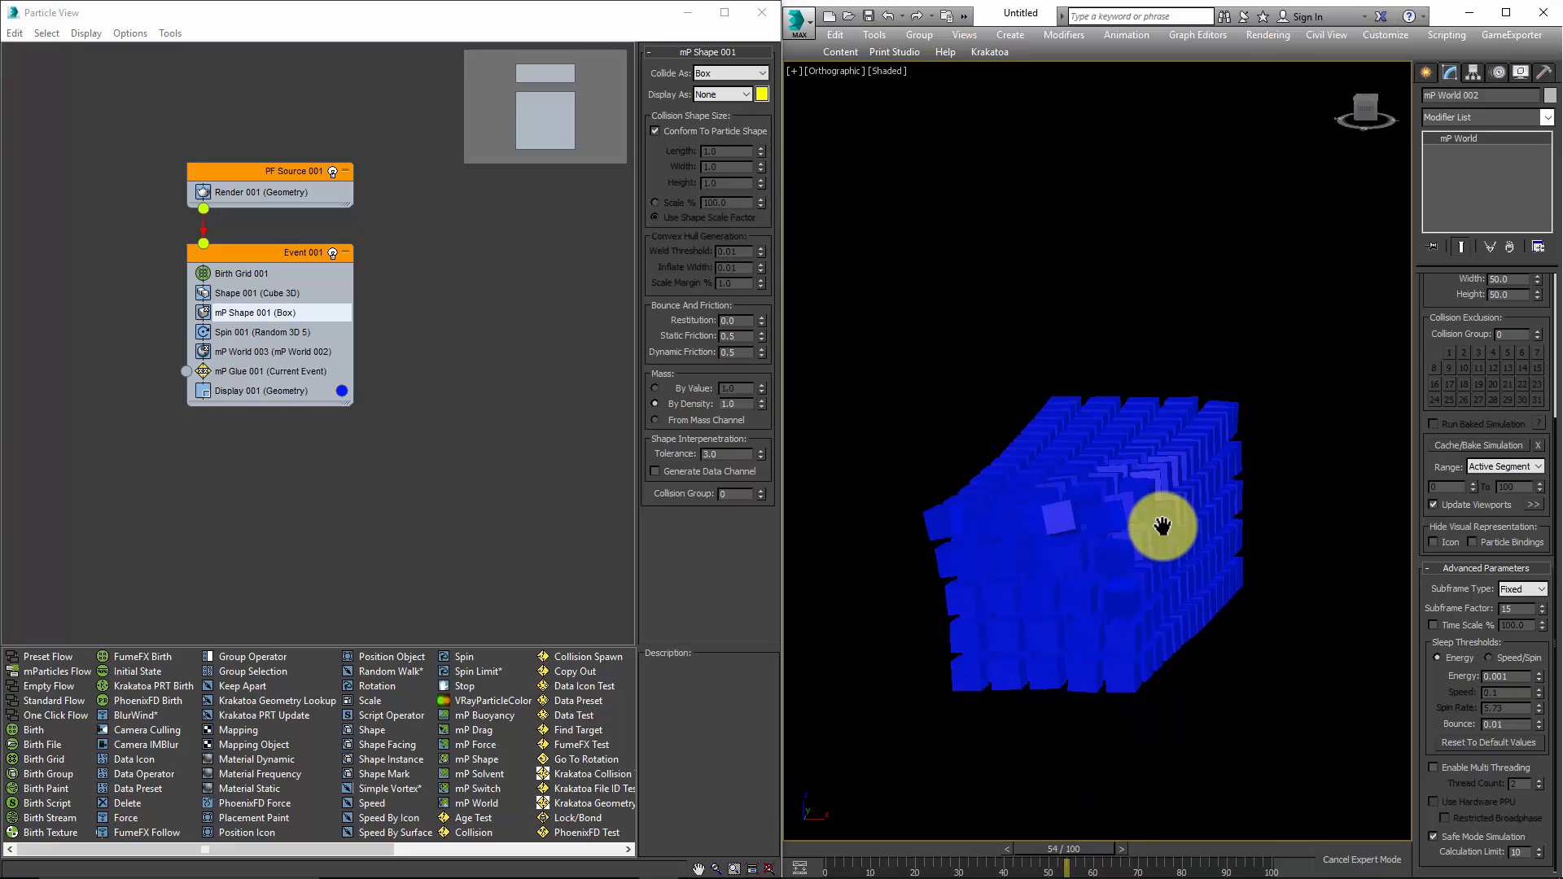
pyautogui.press('Home')
pyautogui.press('/')
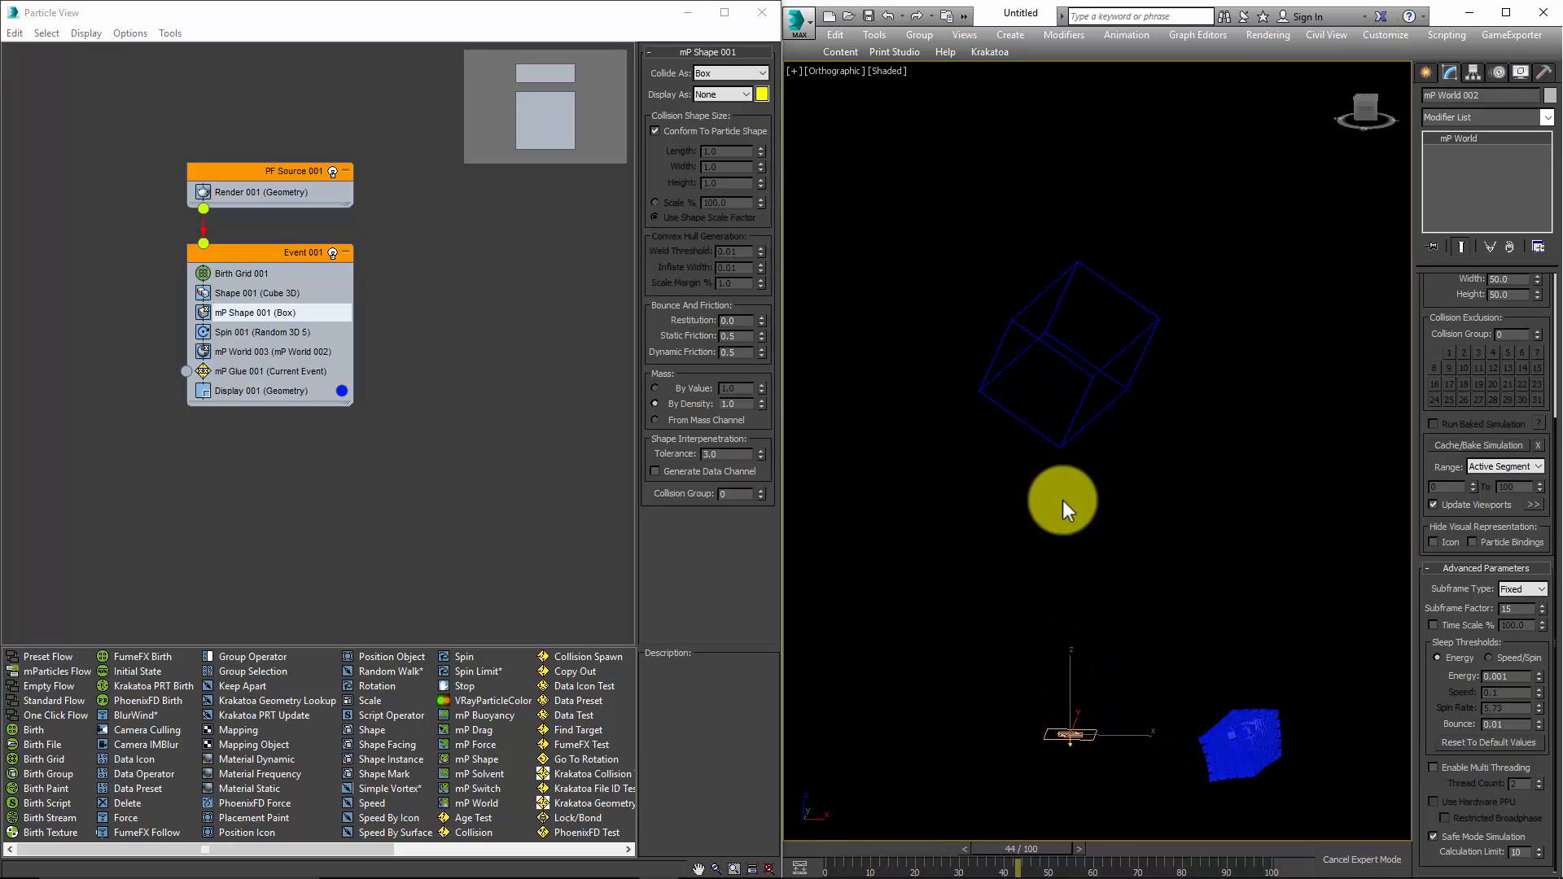
pyautogui.press('Home')
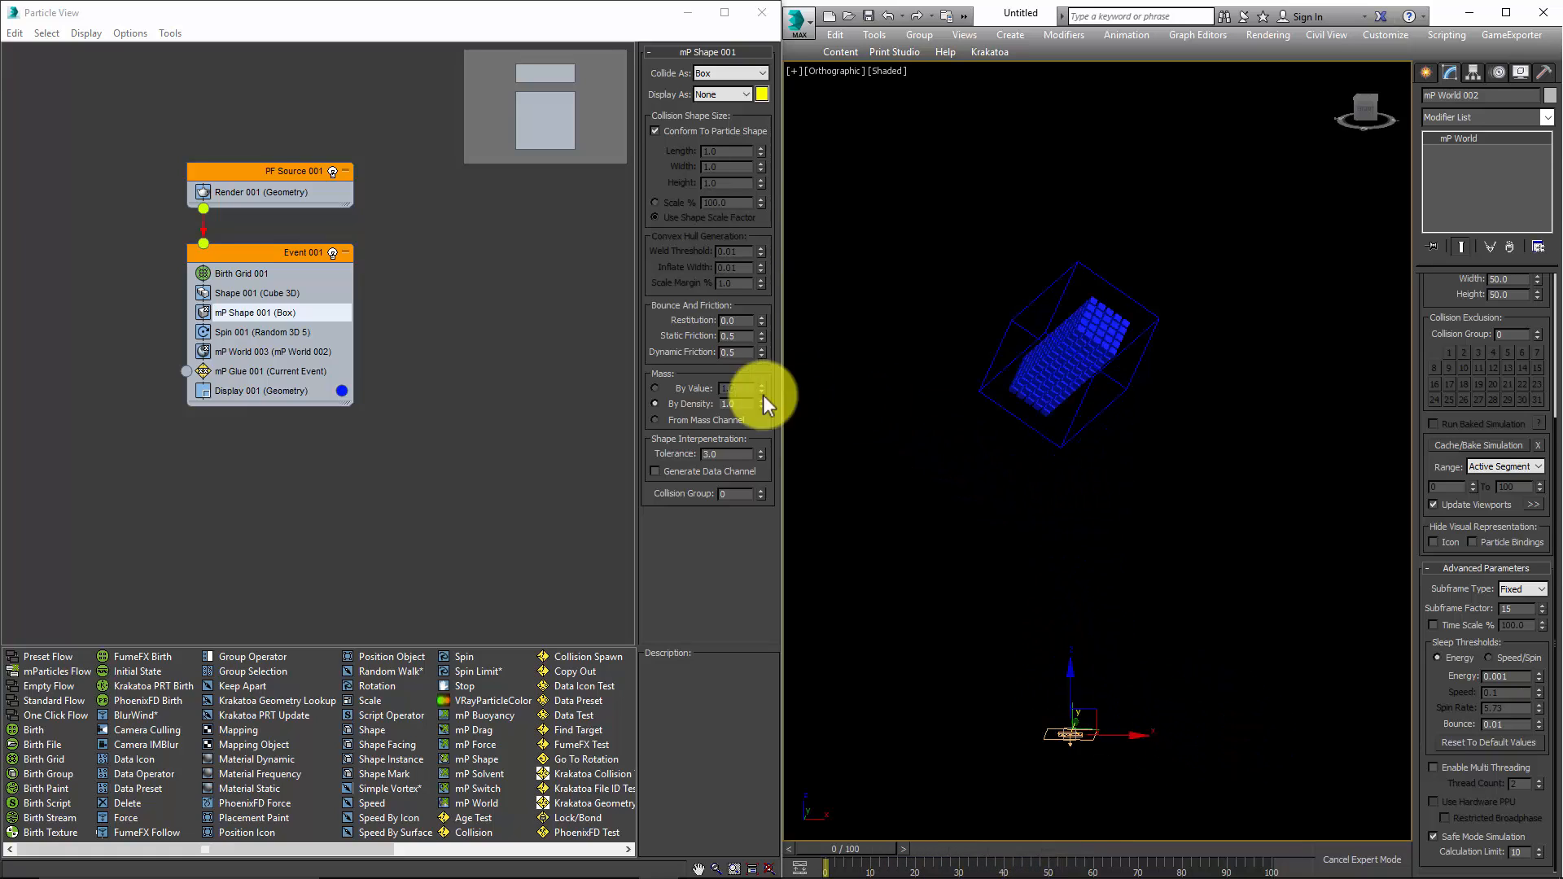
# Set the shape interpenetration tolerance of the mP Shape 001 operator to 5.
pyautogui.scroll(6, 1065, 383)
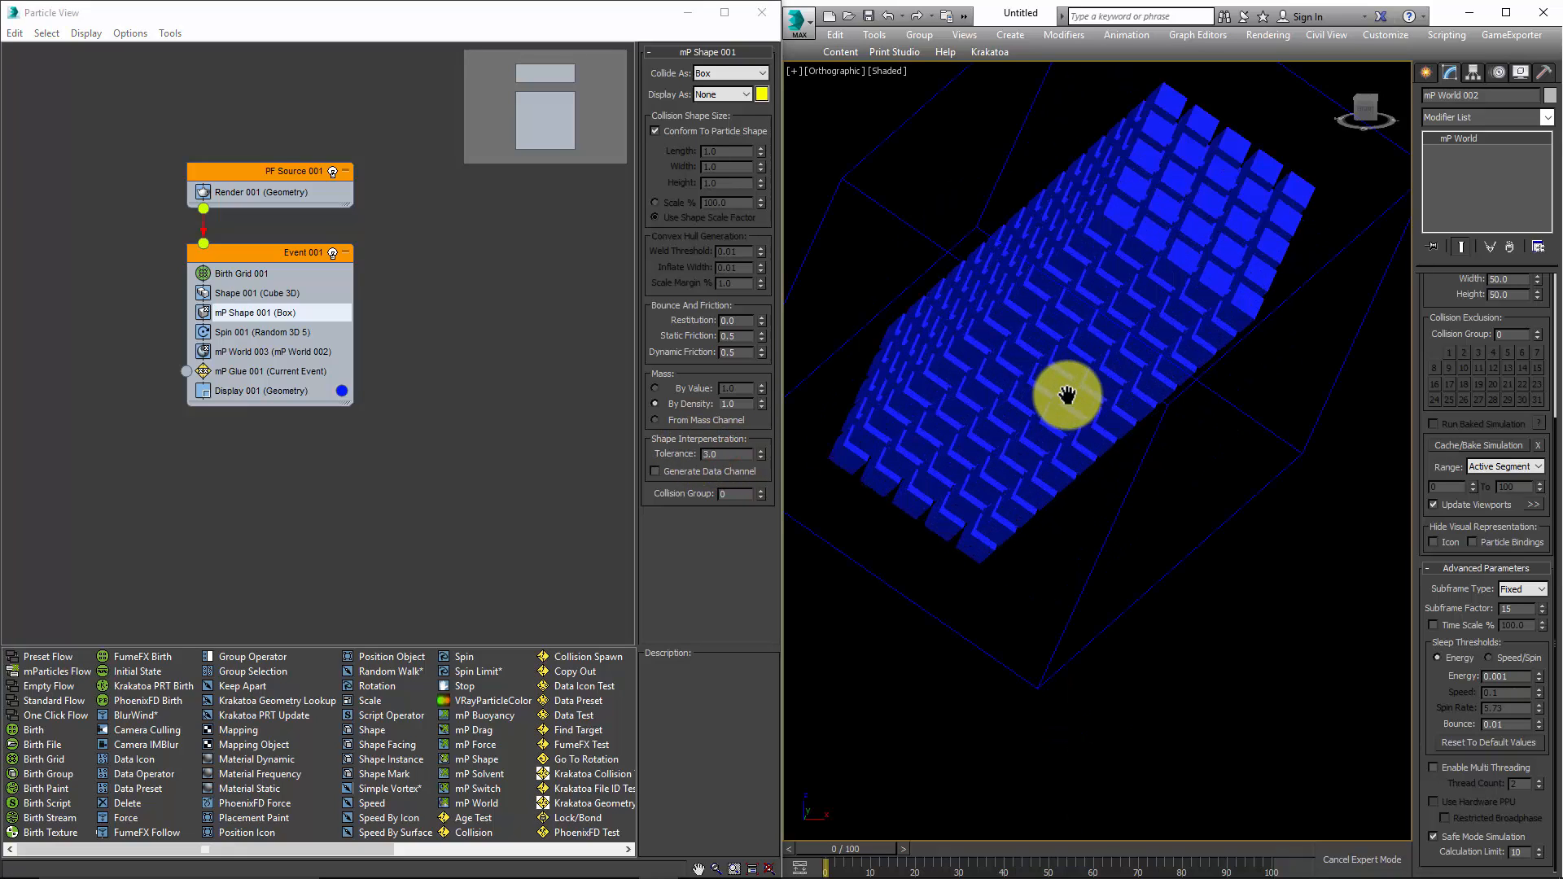
pyautogui.click(241, 370)
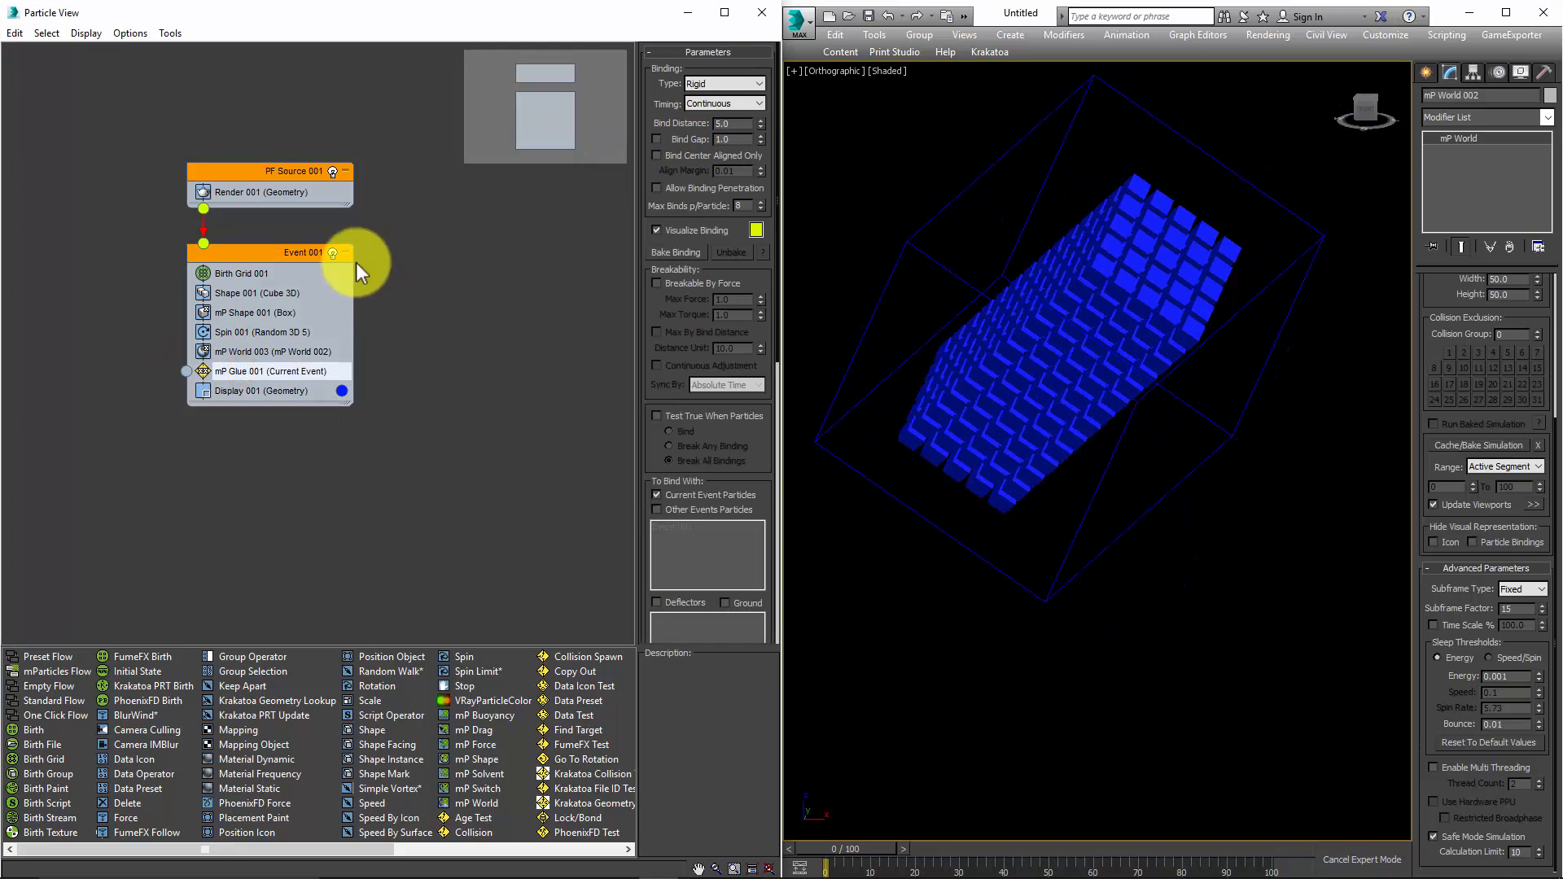
pyautogui.click(254, 314)
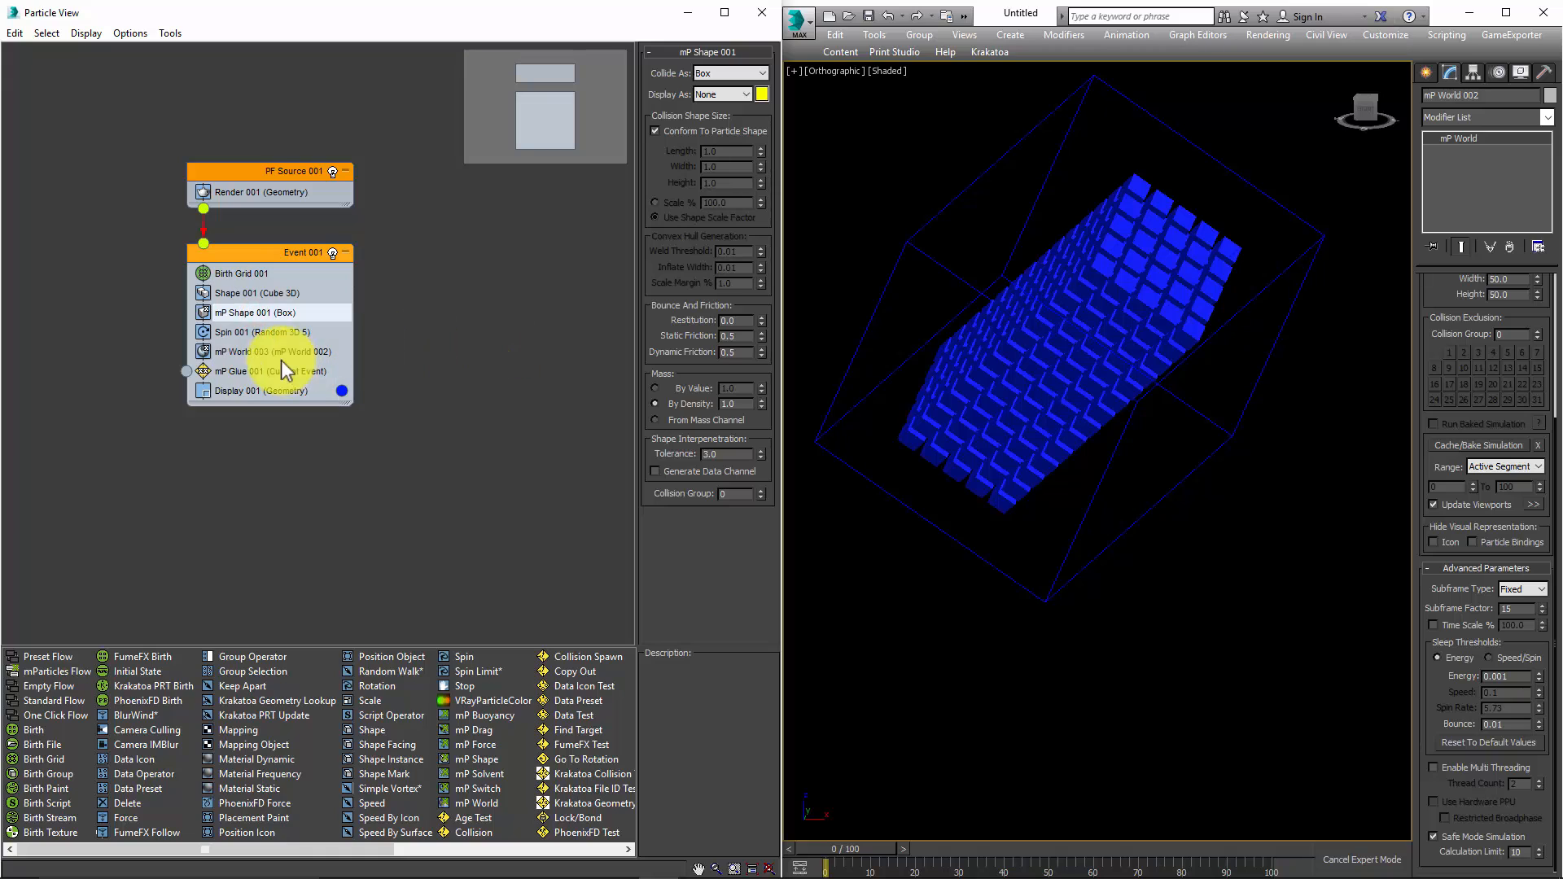
pyautogui.doubleClick(716, 453)
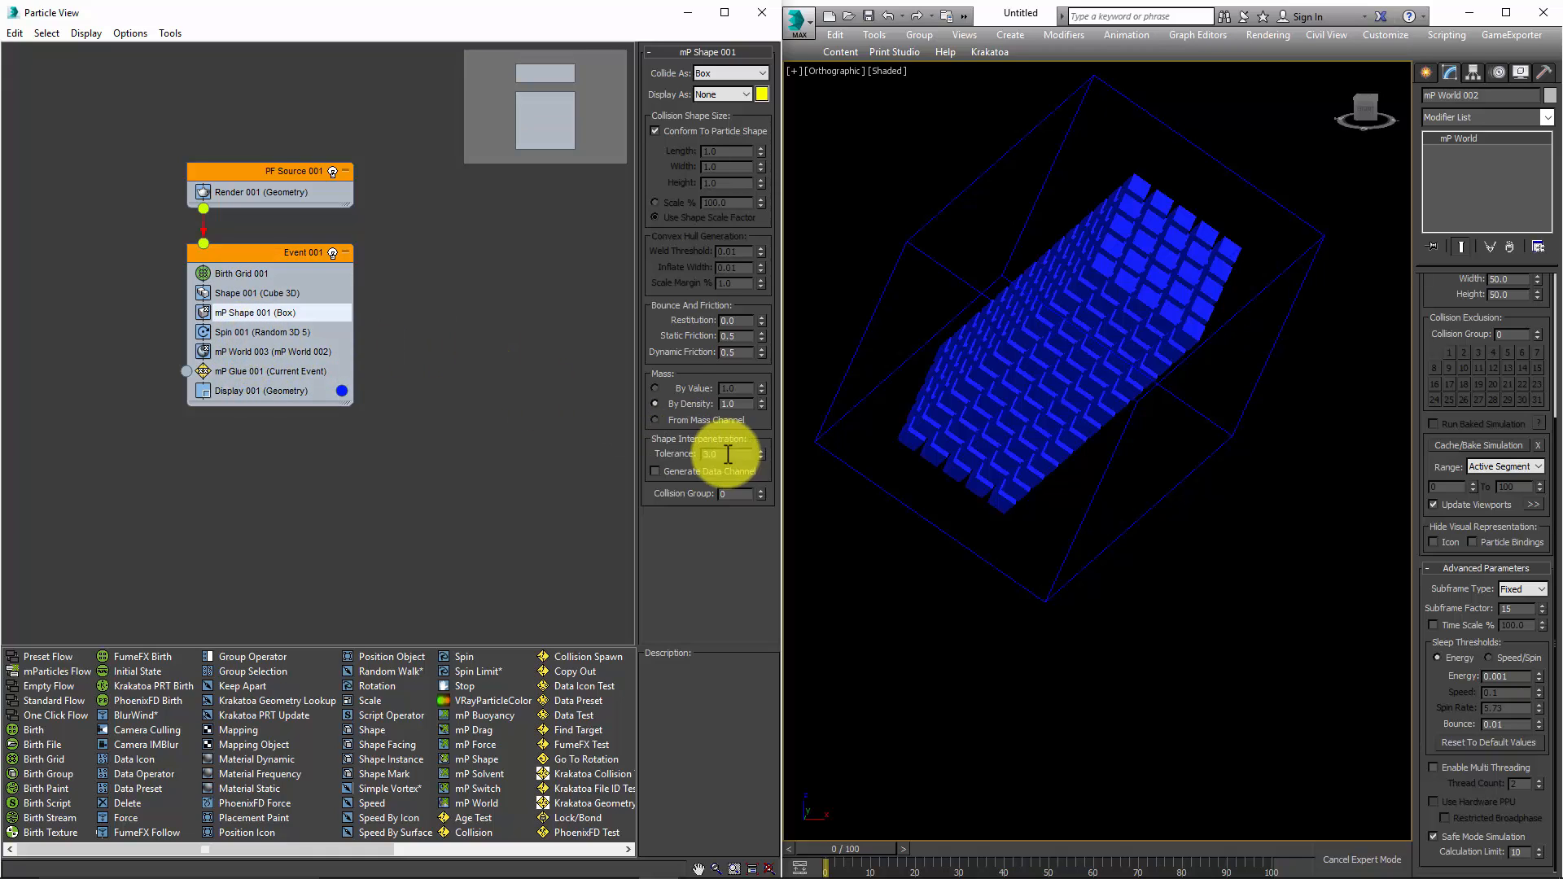
pyautogui.write('5')
pyautogui.press('Return')
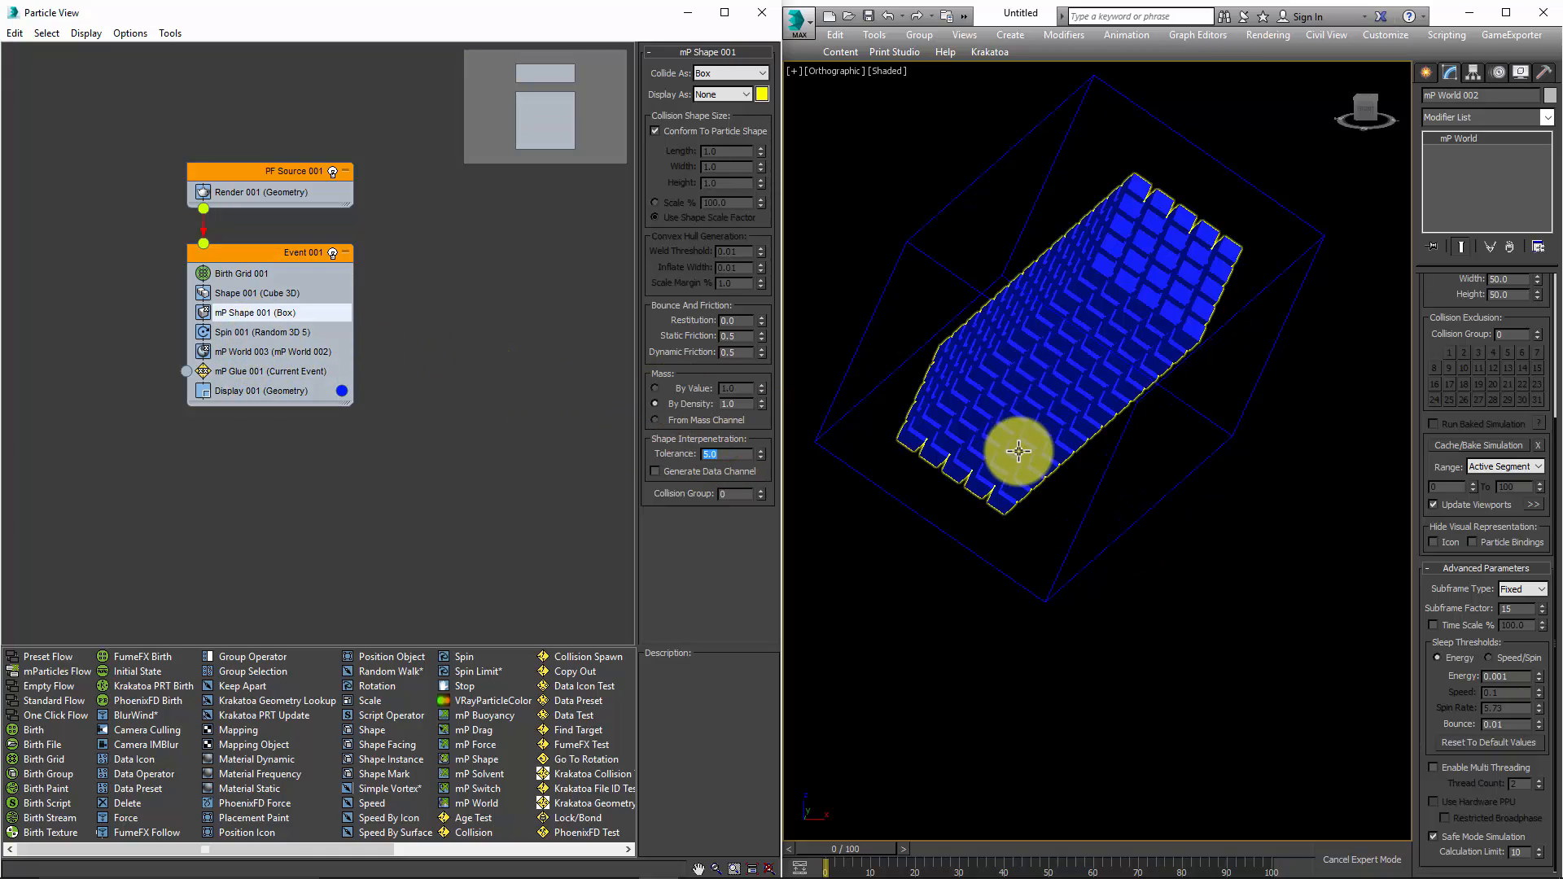
# Play the simulation past the landing, return to frame 0, and set the mP Shape 001 interpenetration tolerance back to 3.
pyautogui.scroll(-3, 1009, 391)
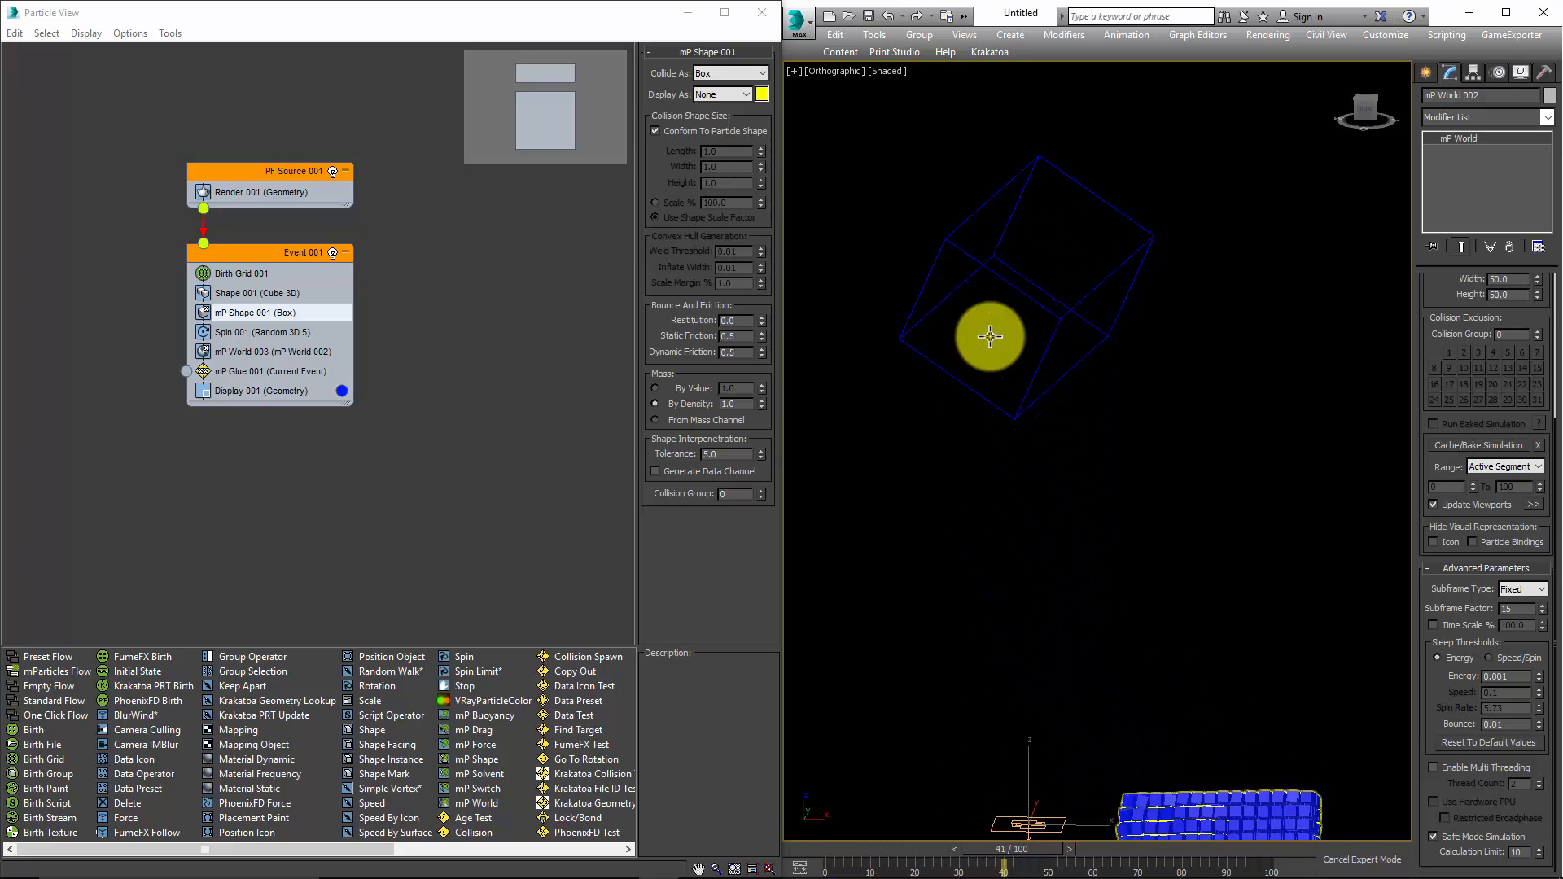
pyautogui.moveTo(1262, 556); pyautogui.dragTo(1178, 456, button='middle')
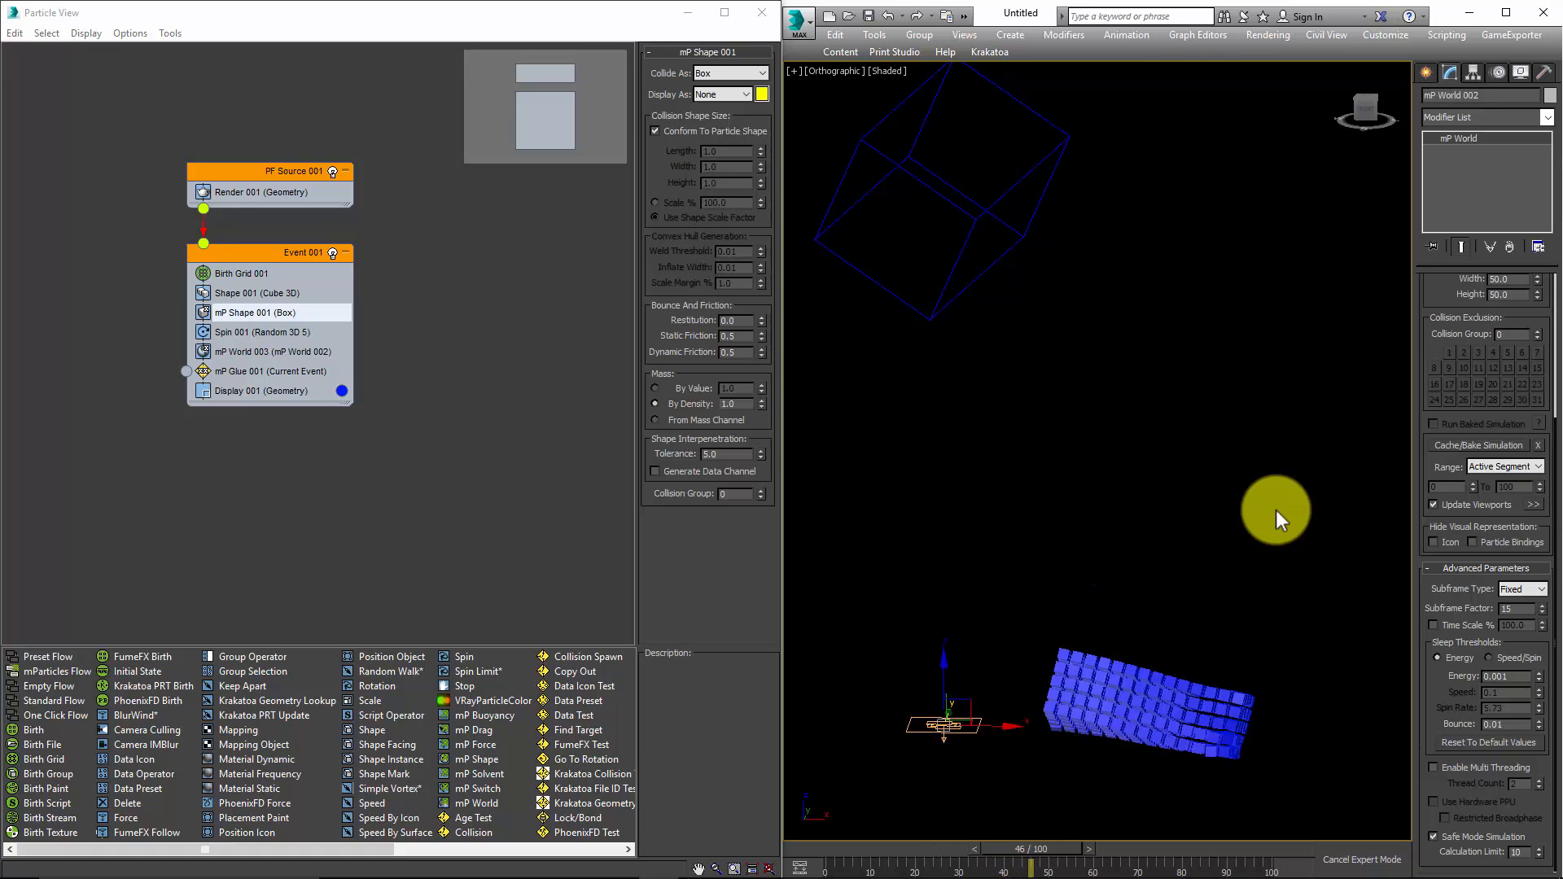
pyautogui.press('Home')
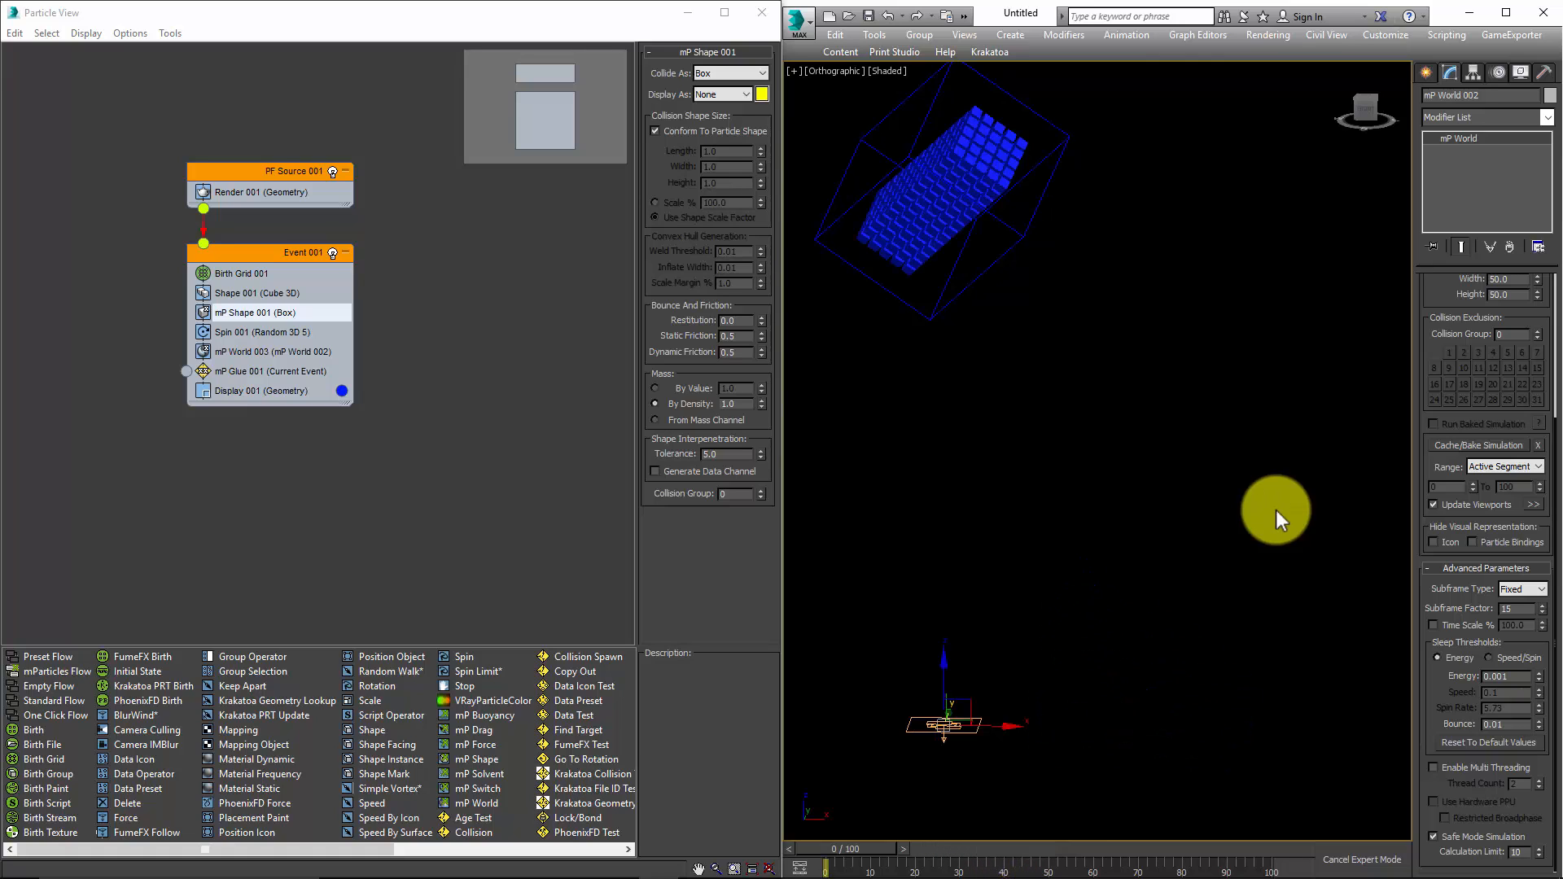
pyautogui.doubleClick(733, 453)
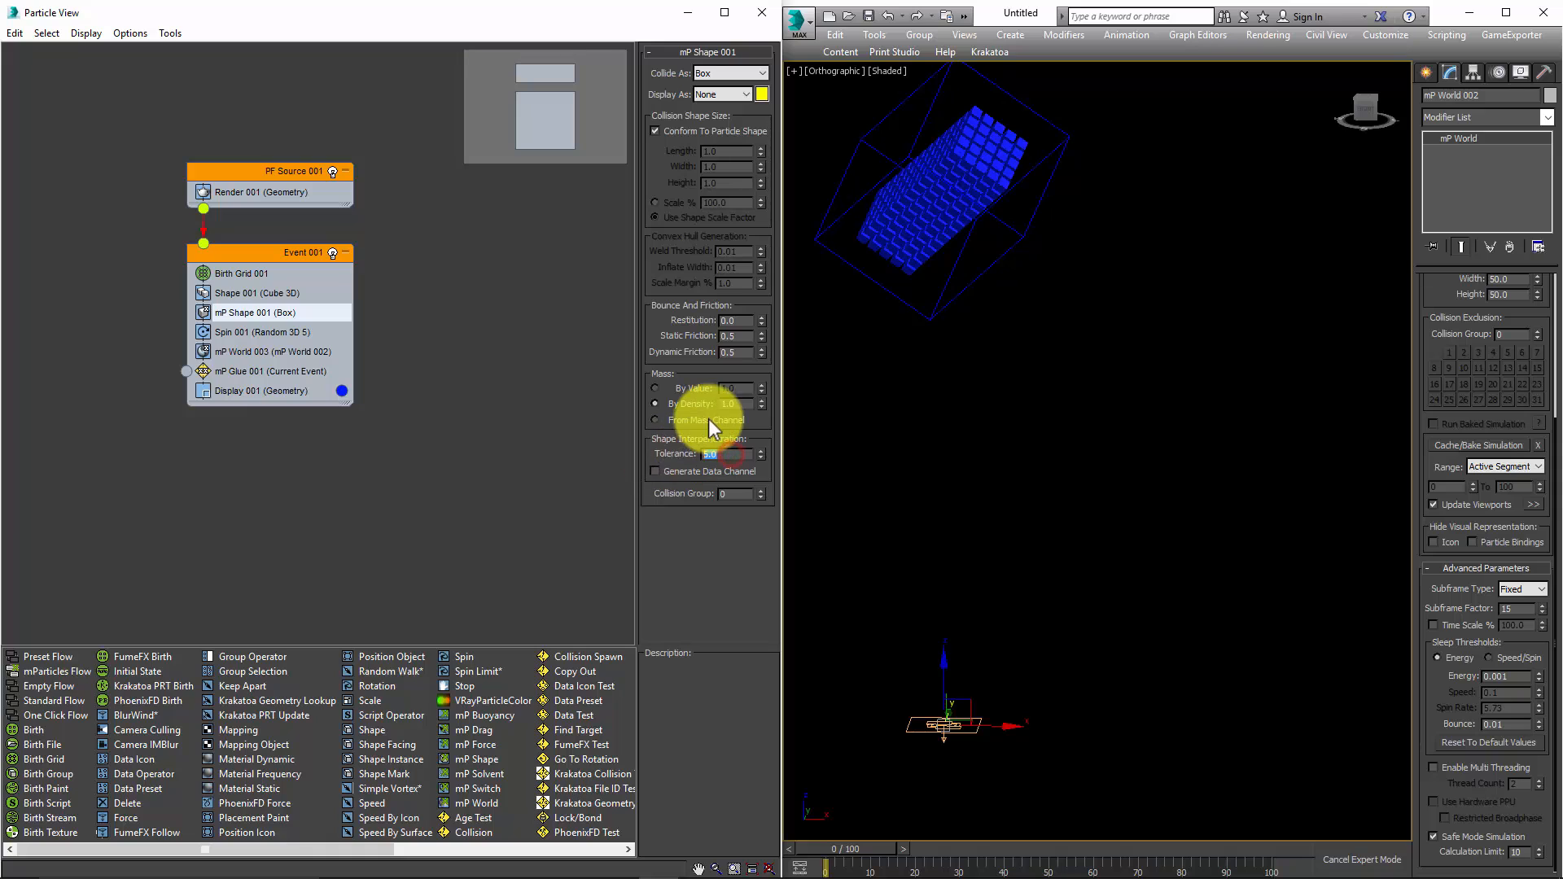
pyautogui.scroll(3, 961, 325)
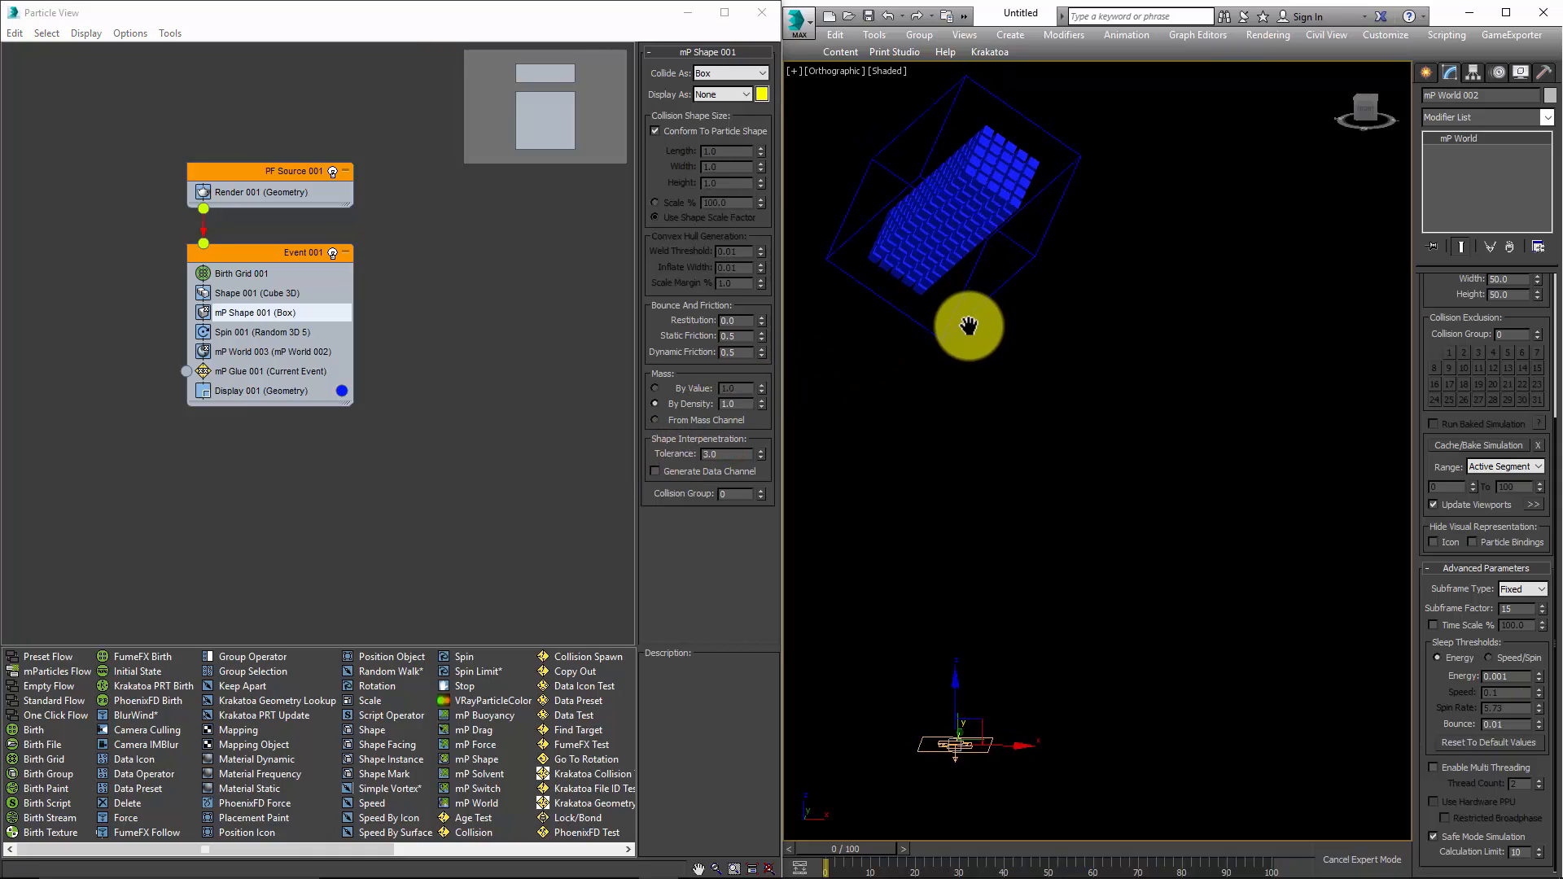
# In mP Glue 001, enable Breakable By Force with max force and torque 20000, Max By Bind Distance with unit 10, and Continuous Adjustment.
pyautogui.click(257, 375)
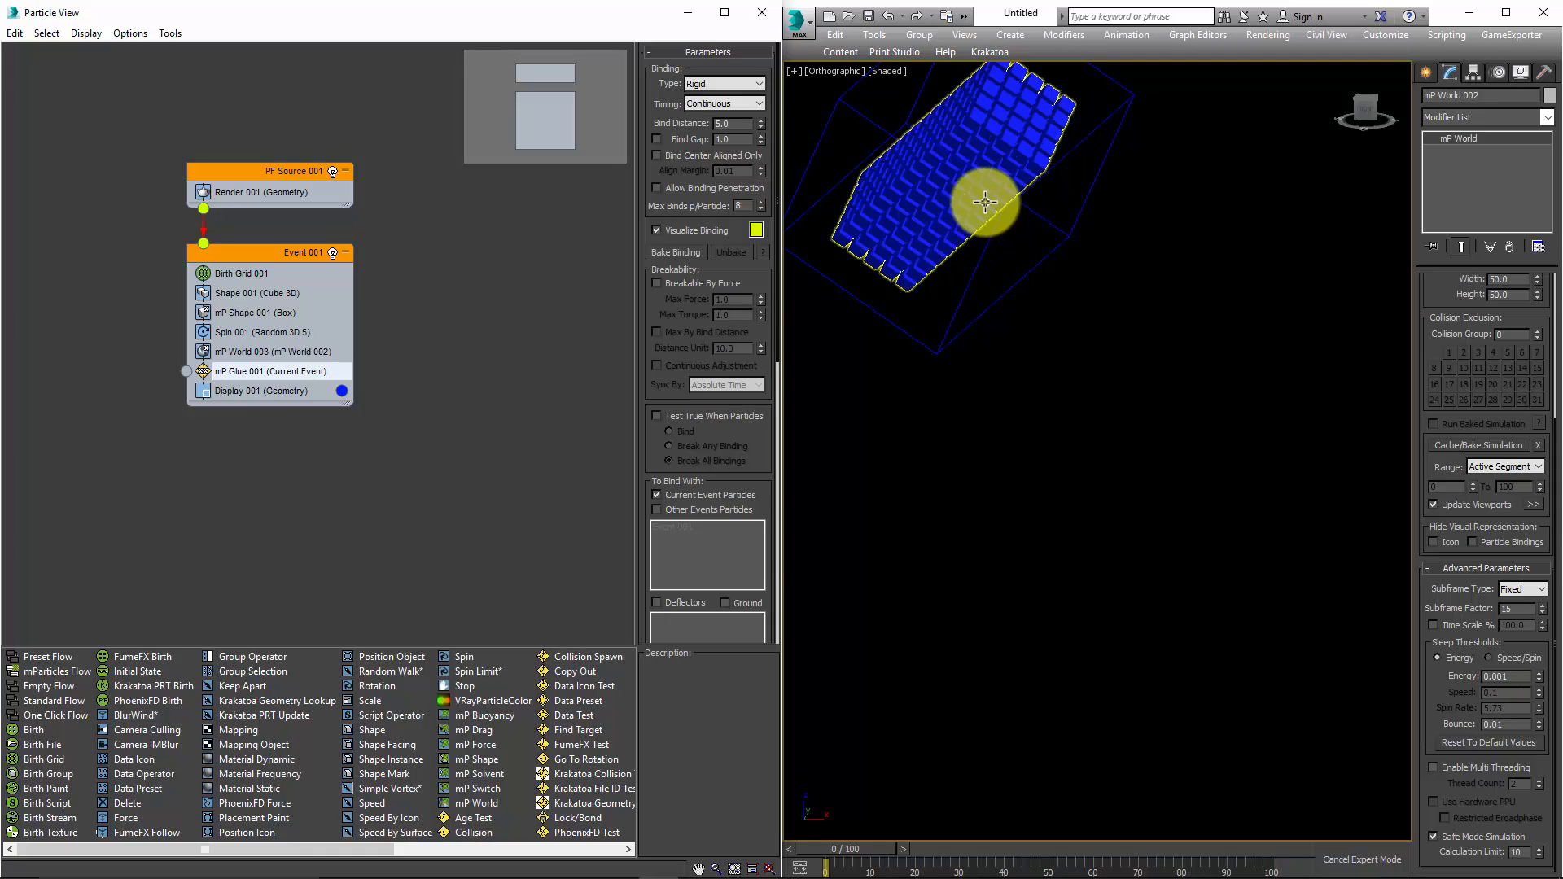
pyautogui.click(657, 283)
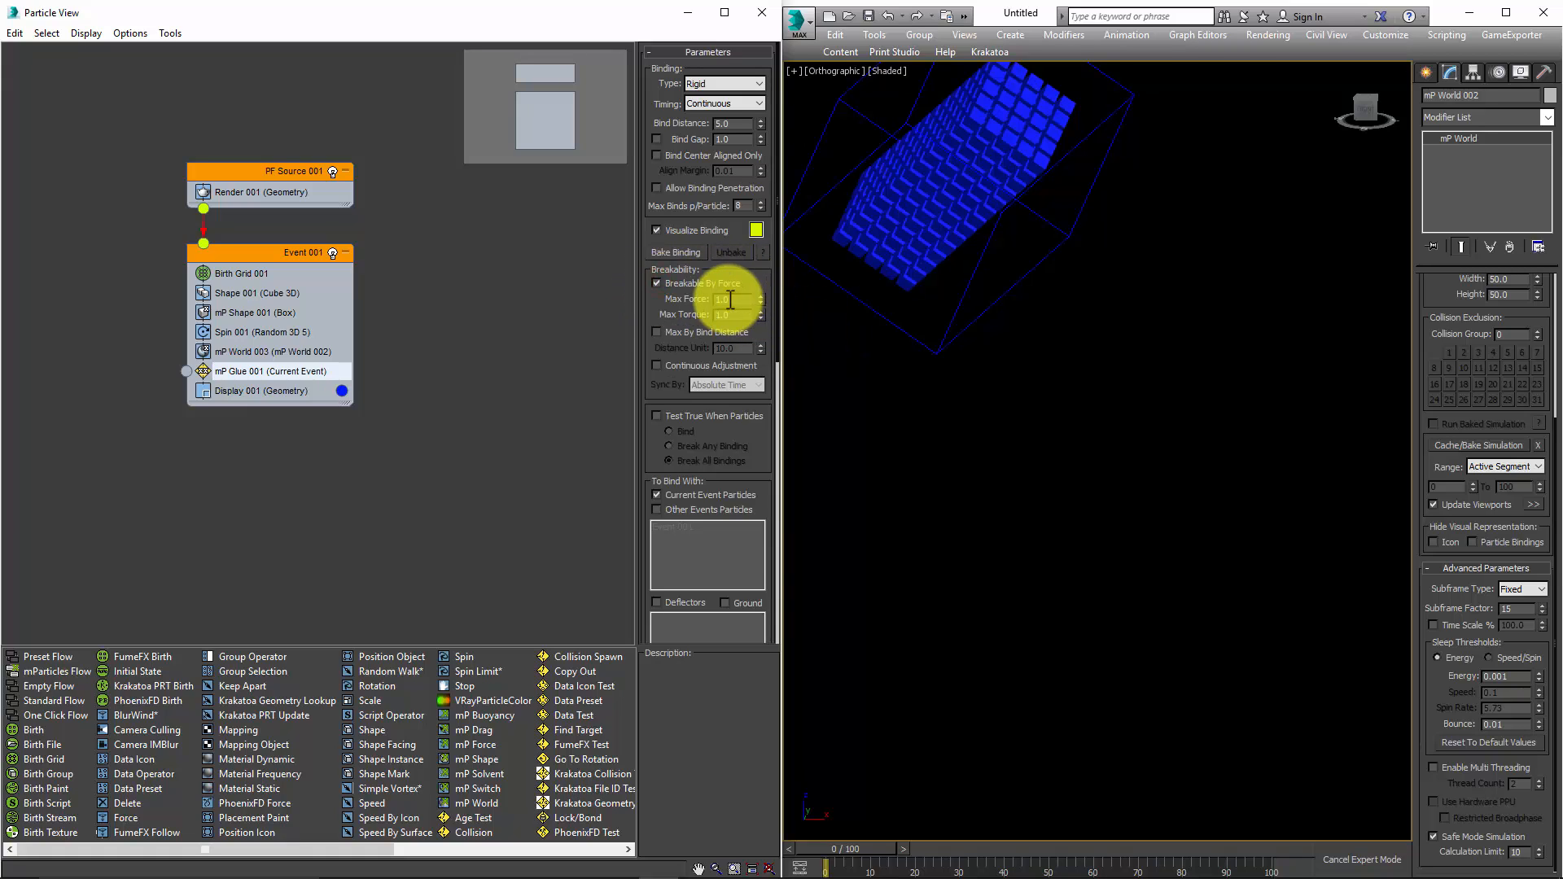
pyautogui.doubleClick(732, 299)
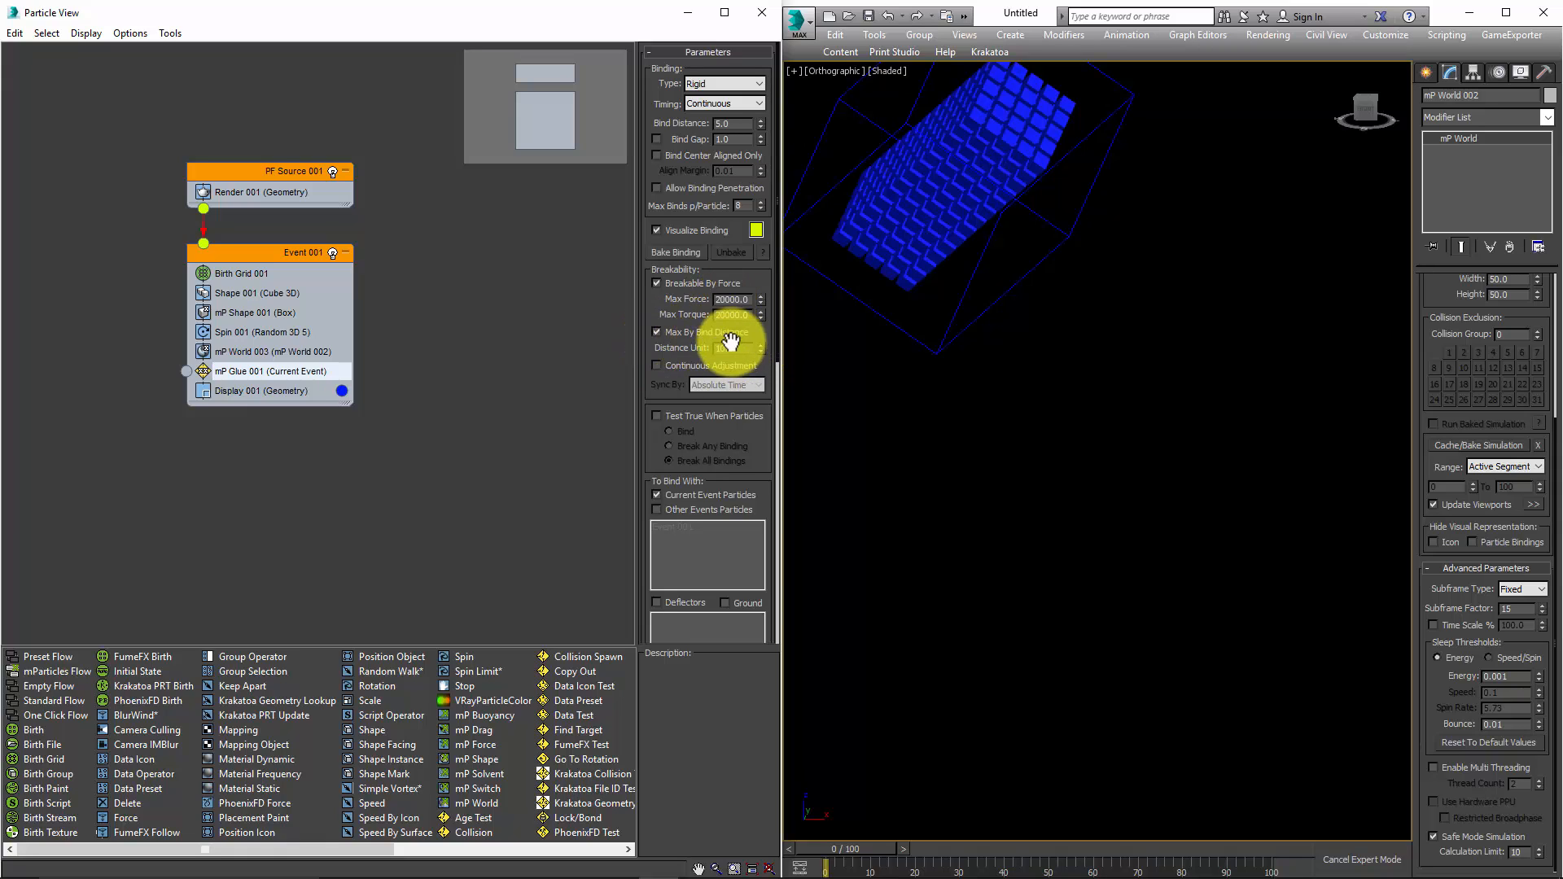
pyautogui.click(732, 348)
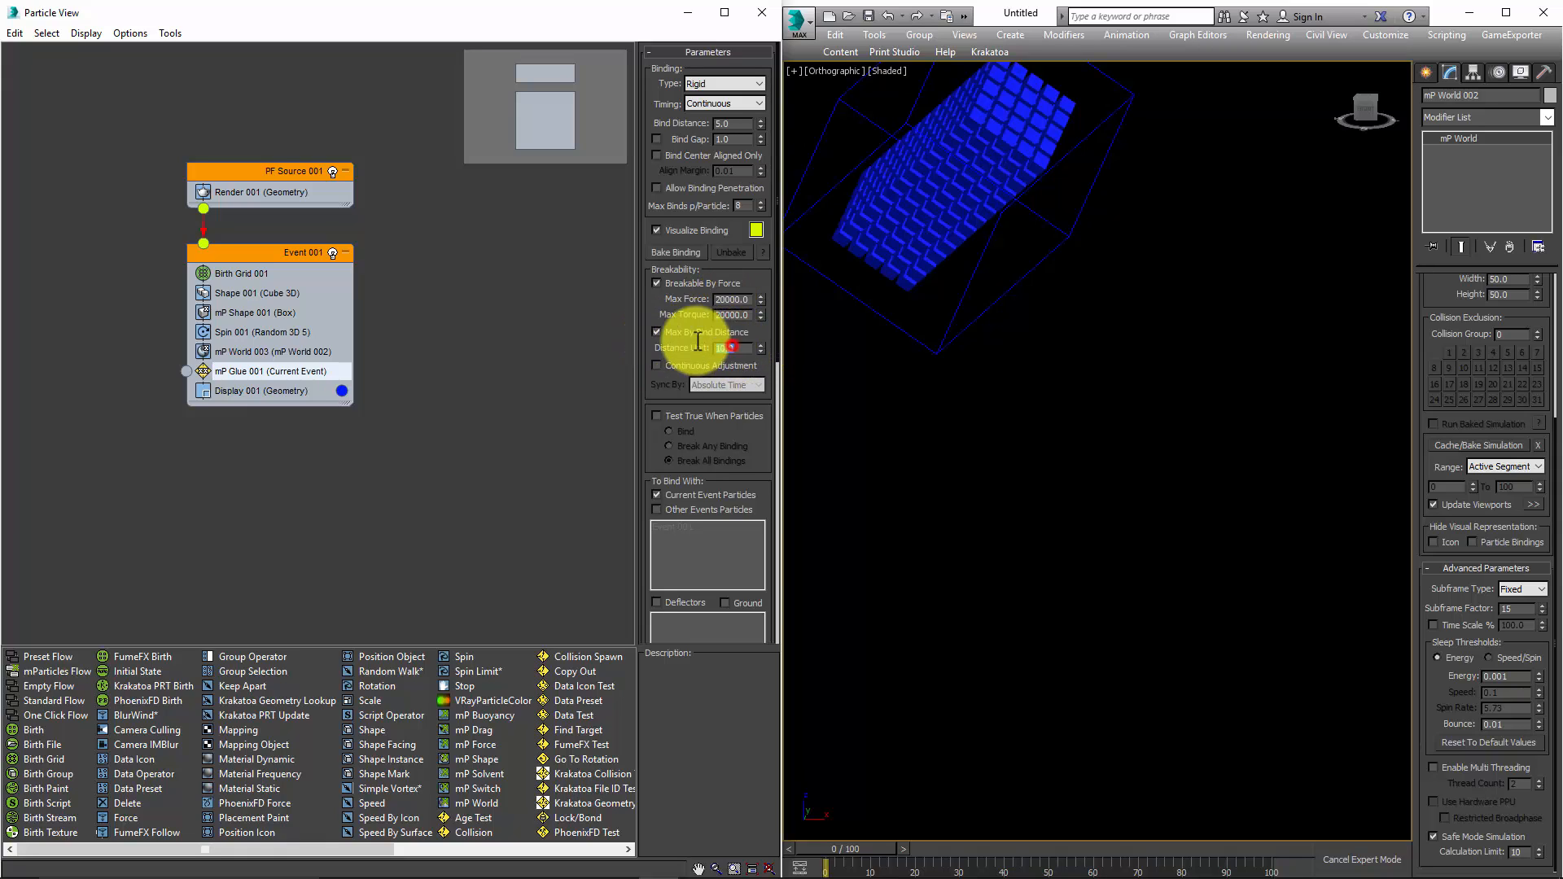
pyautogui.click(658, 366)
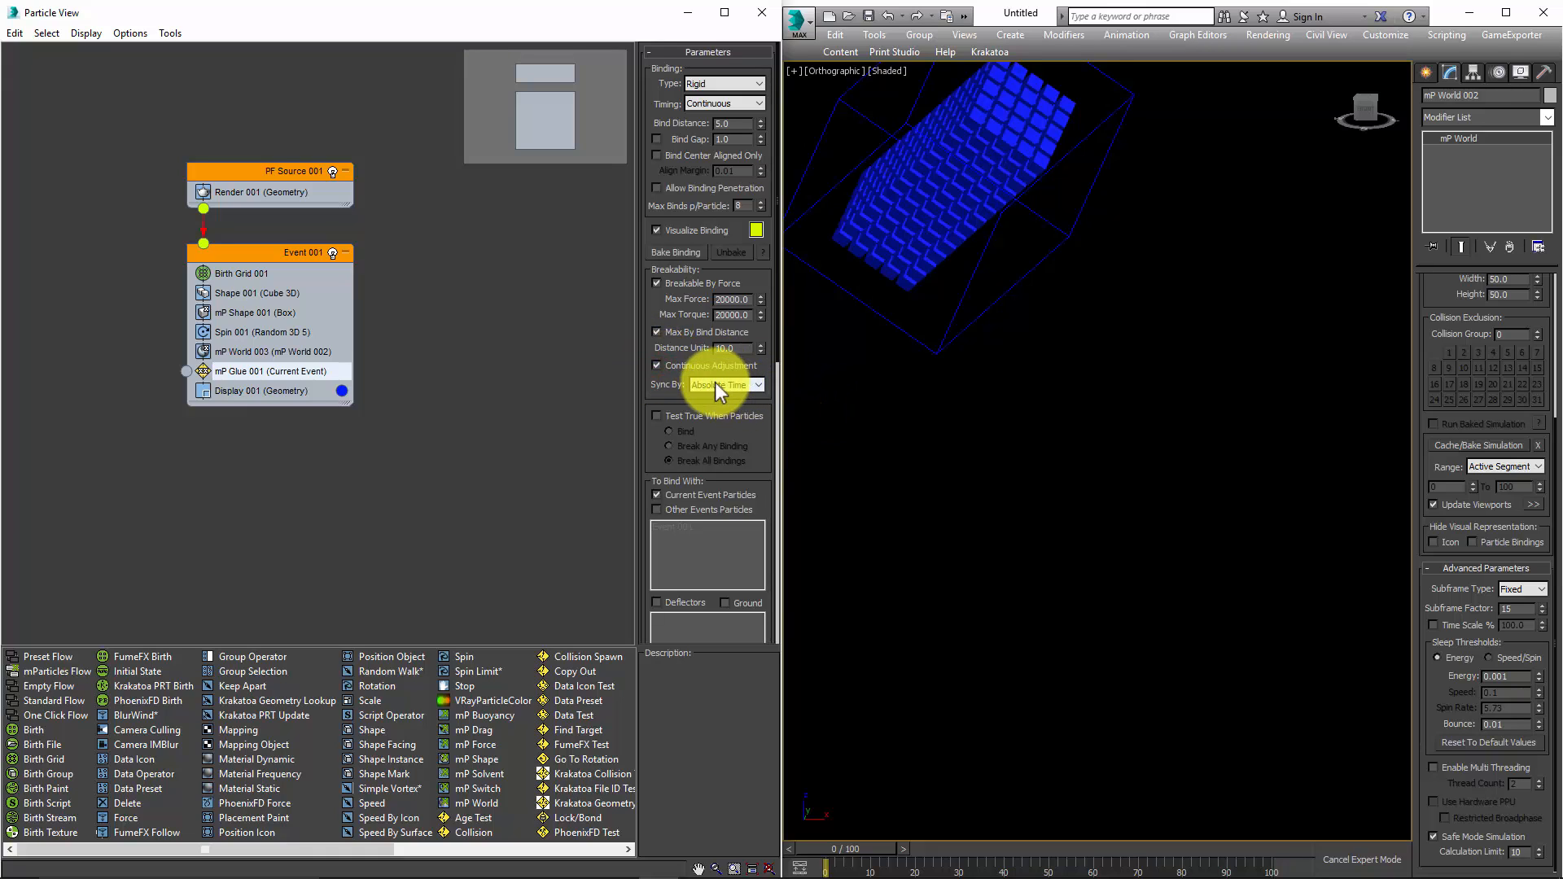
# Play the simulation to inspect how the breakable glue behaves on impact, and return to frame 0.
pyautogui.moveTo(1089, 646); pyautogui.dragTo(1120, 655, button='middle')
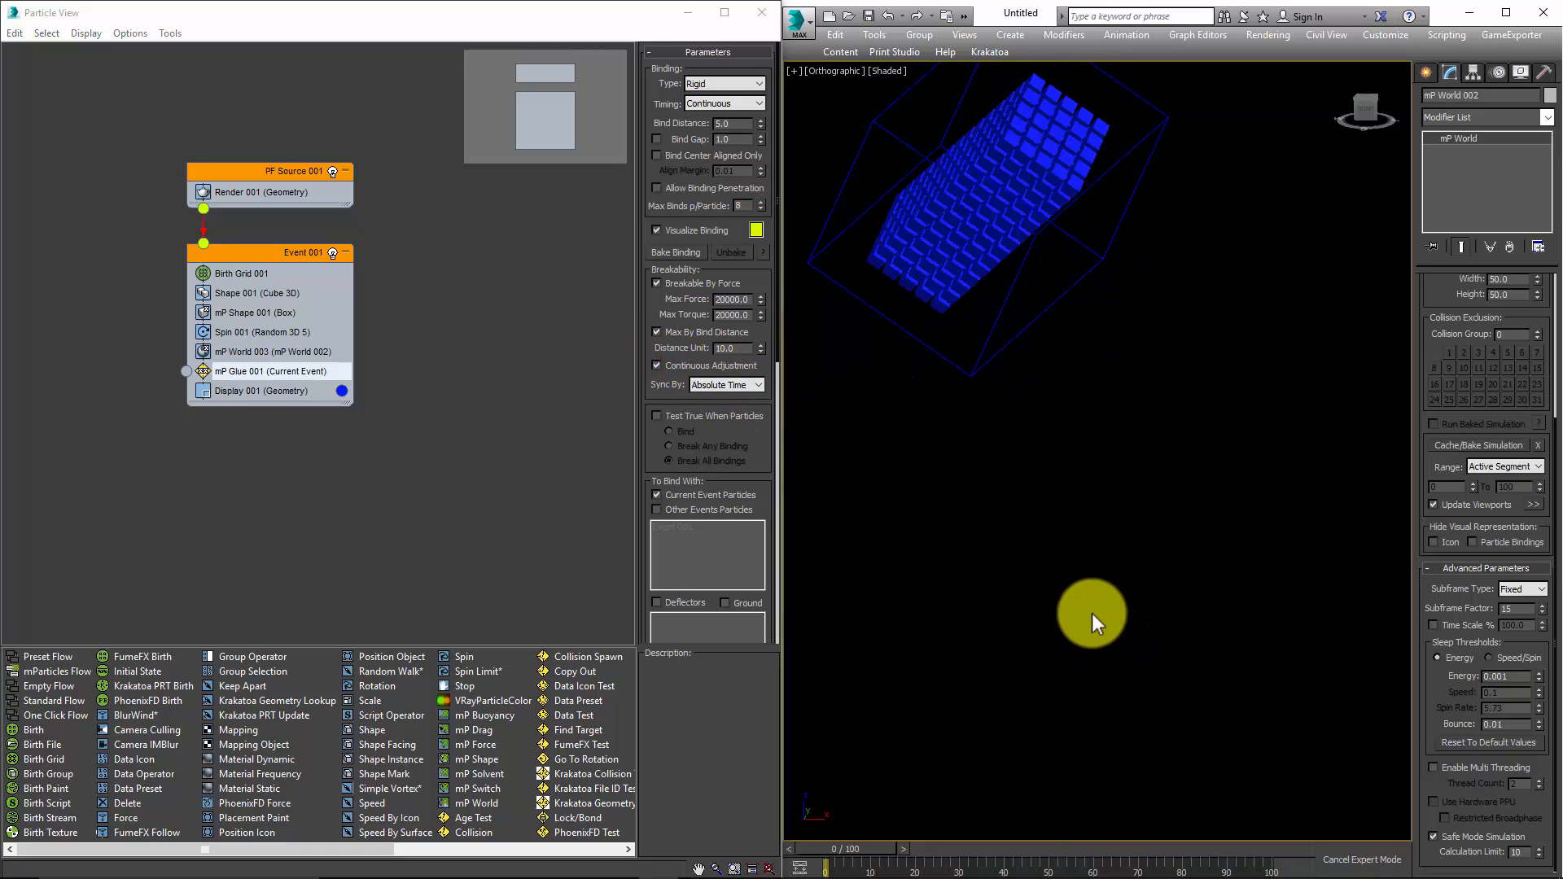
pyautogui.press('/')
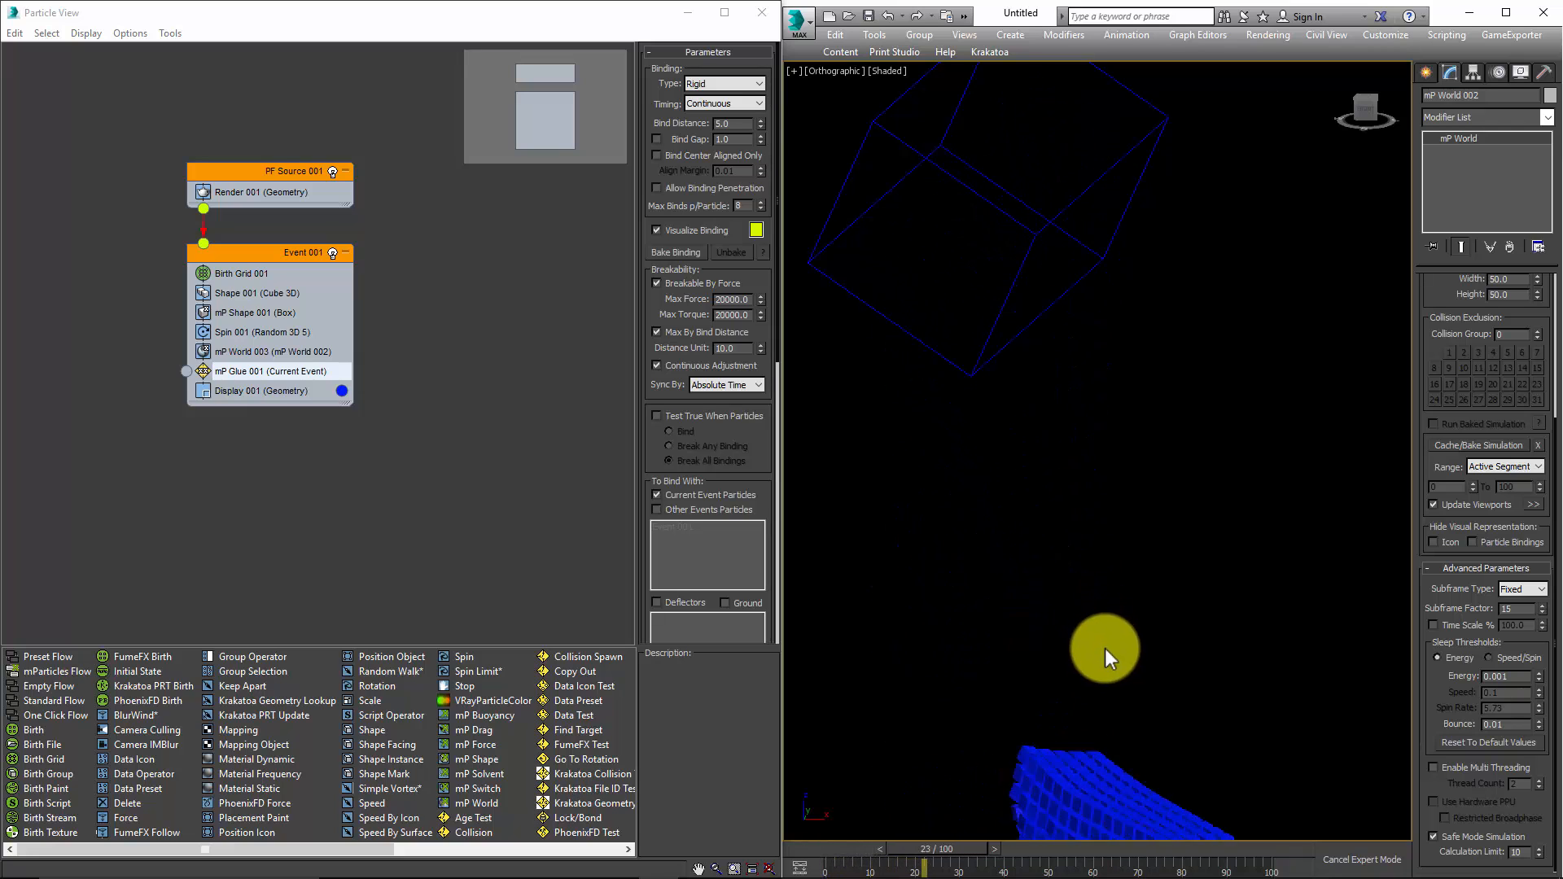
pyautogui.moveTo(1105, 649); pyautogui.dragTo(1021, 464, button='middle')
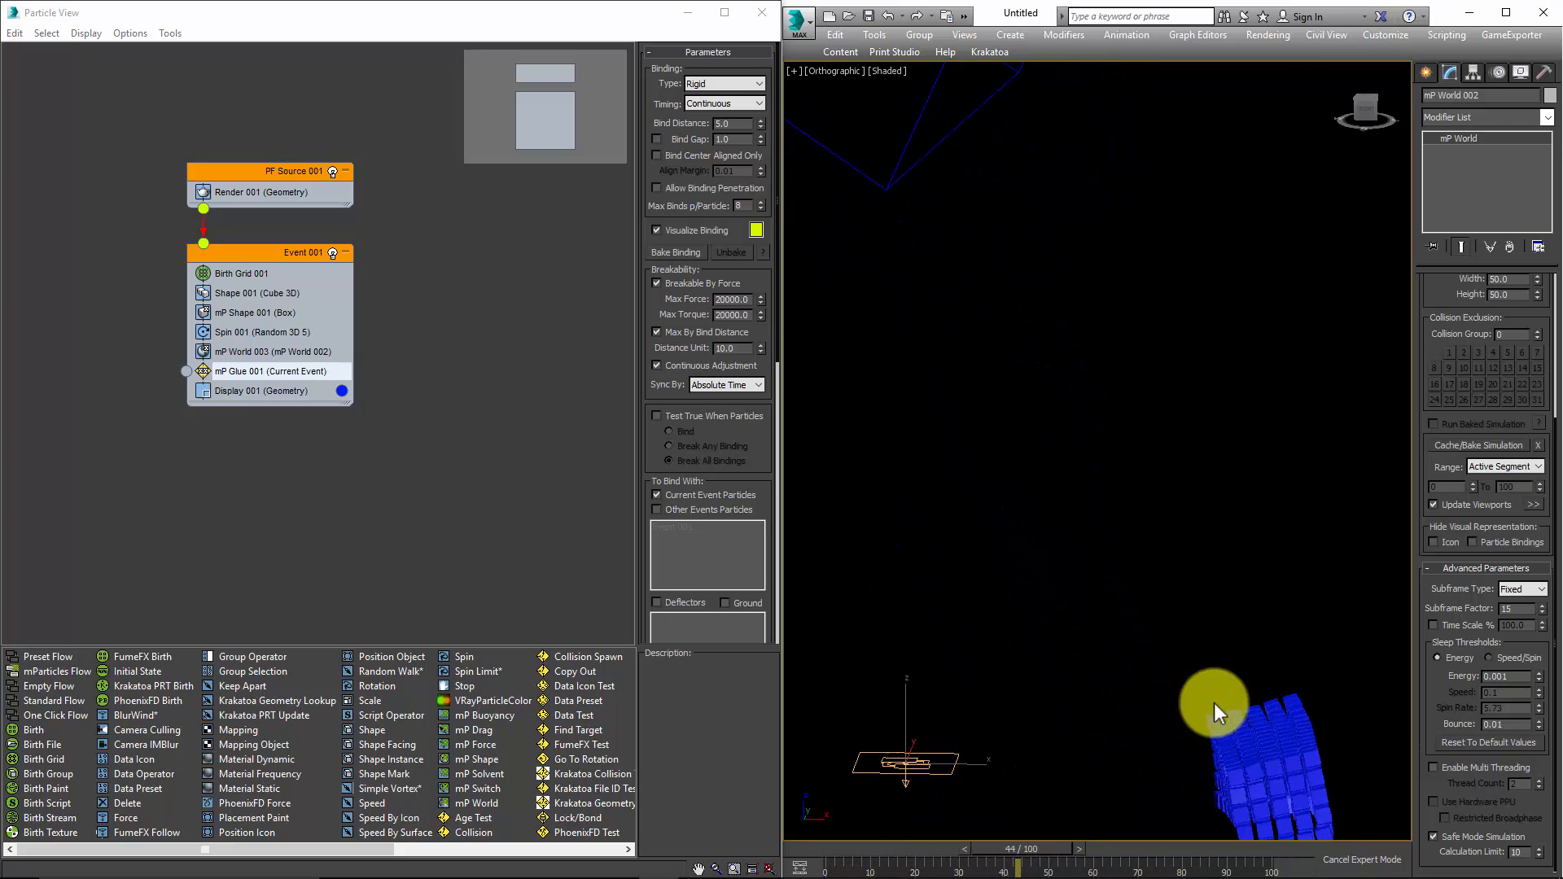
pyautogui.moveTo(1230, 602)
pyautogui.keyDown('alt'); pyautogui.mouseDown(button='middle')
pyautogui.moveTo(1253, 646)
pyautogui.moveTo(1130, 628)
pyautogui.moveTo(1119, 594)
pyautogui.moveTo(998, 601)
pyautogui.moveTo(1117, 656)
pyautogui.moveTo(1132, 614)
pyautogui.moveTo(1233, 627)
pyautogui.mouseUp(button='middle'); pyautogui.keyUp('alt')
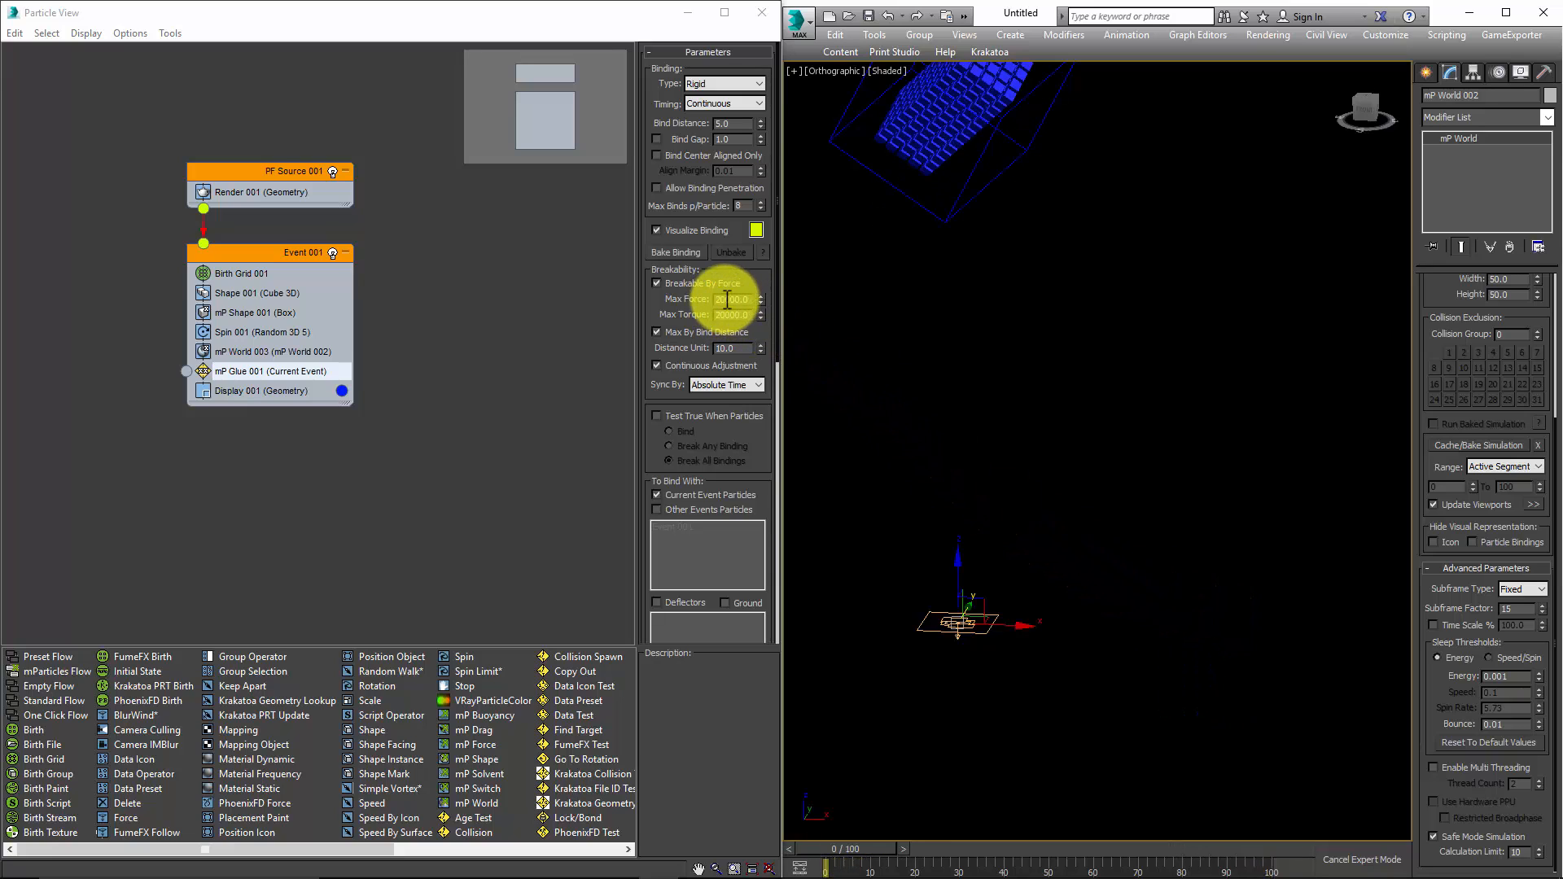
# Set both Max Force and Max Torque of the mP Glue 001 breakability to 3000.
pyautogui.moveTo(728, 300); pyautogui.dragTo(694, 300)
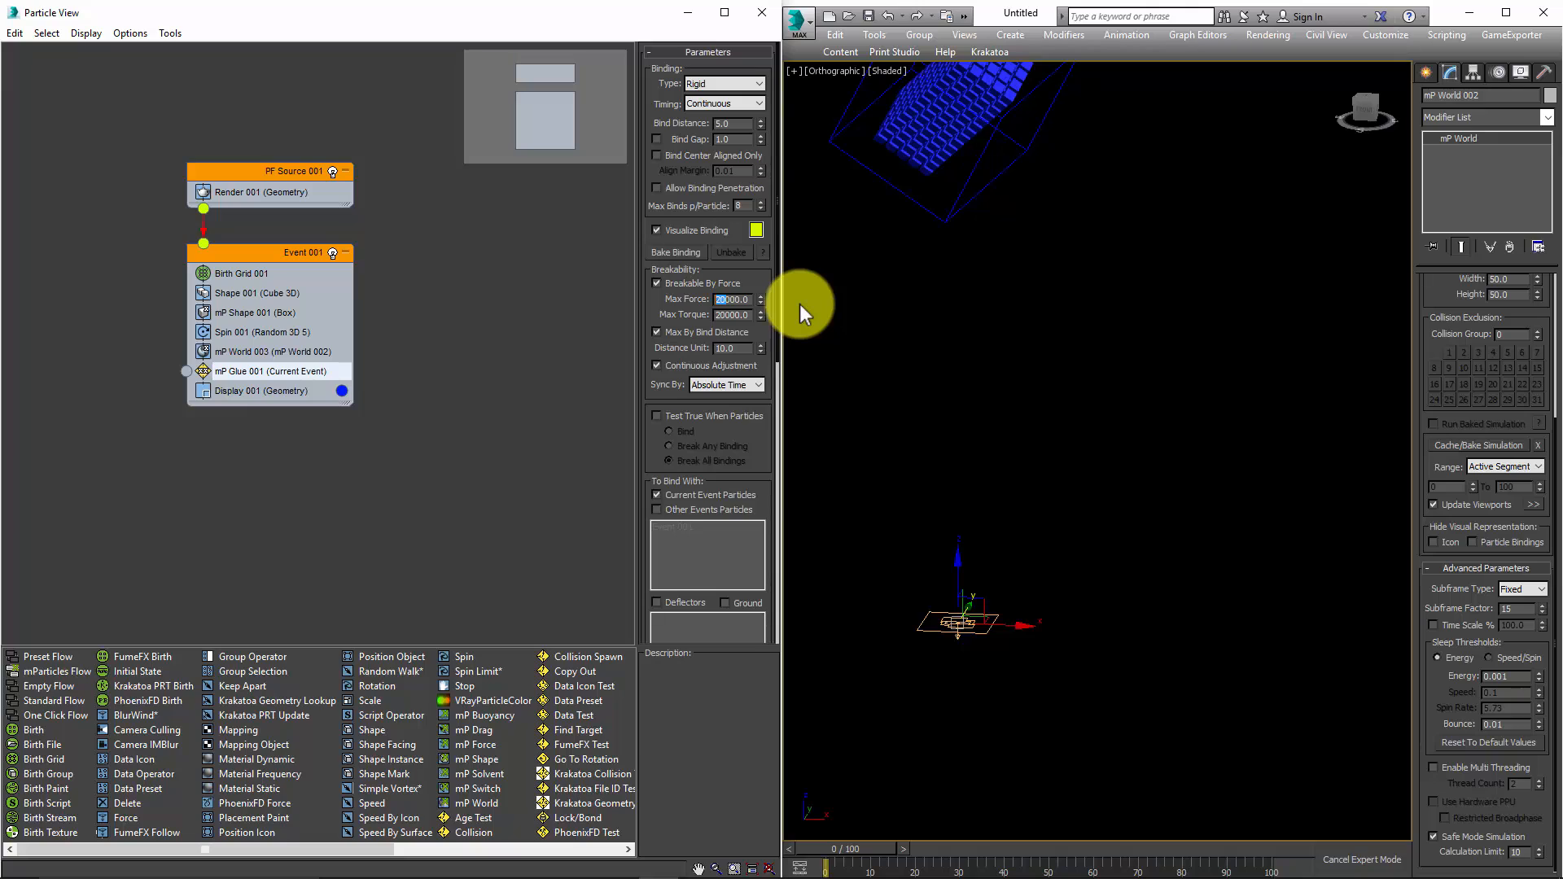
pyautogui.write('3')
pyautogui.press('Tab')
pyautogui.write('3000')
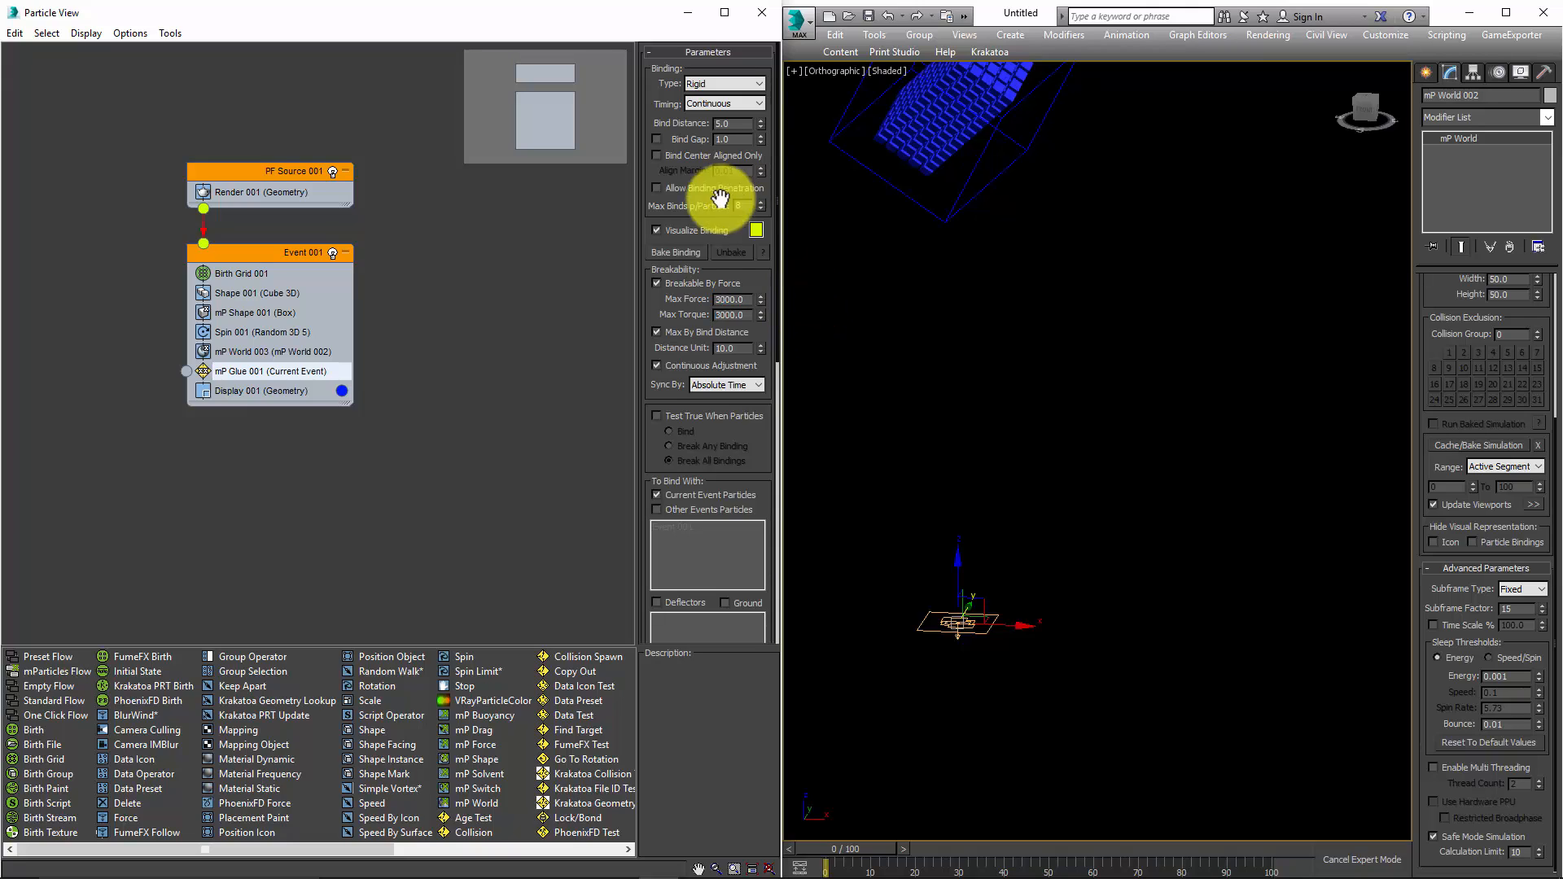
# Play the simulation and inspect the impact in the Front view with the grid shown, then return to frame 0.
pyautogui.middleClick(894, 304)
pyautogui.press('/')
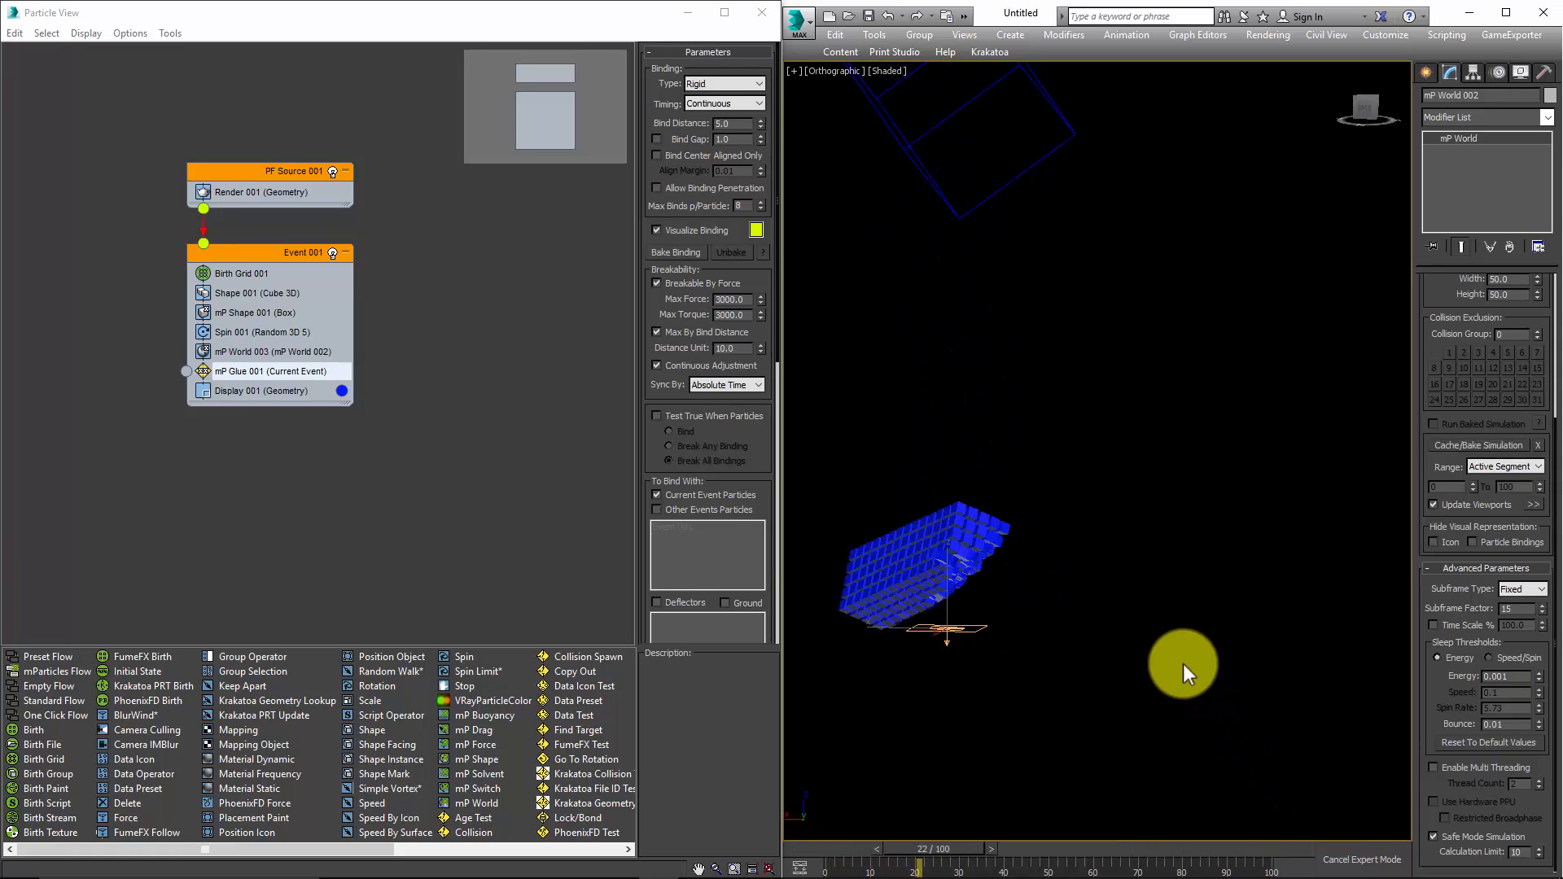
pyautogui.press('f')
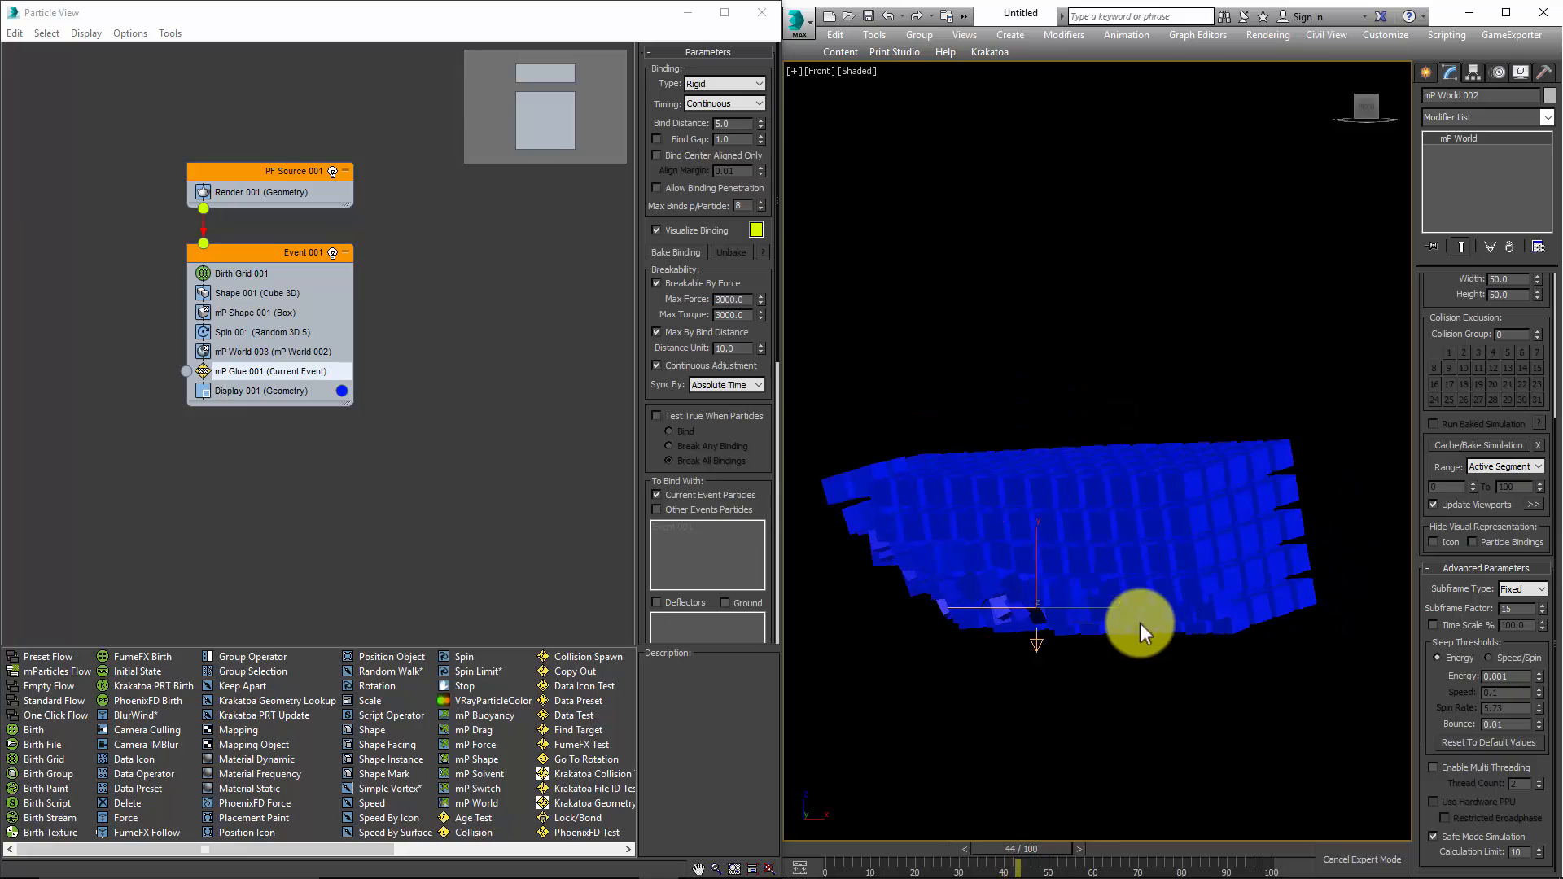
pyautogui.press('g')
pyautogui.moveTo(1148, 589); pyautogui.dragTo(1149, 587, button='middle')
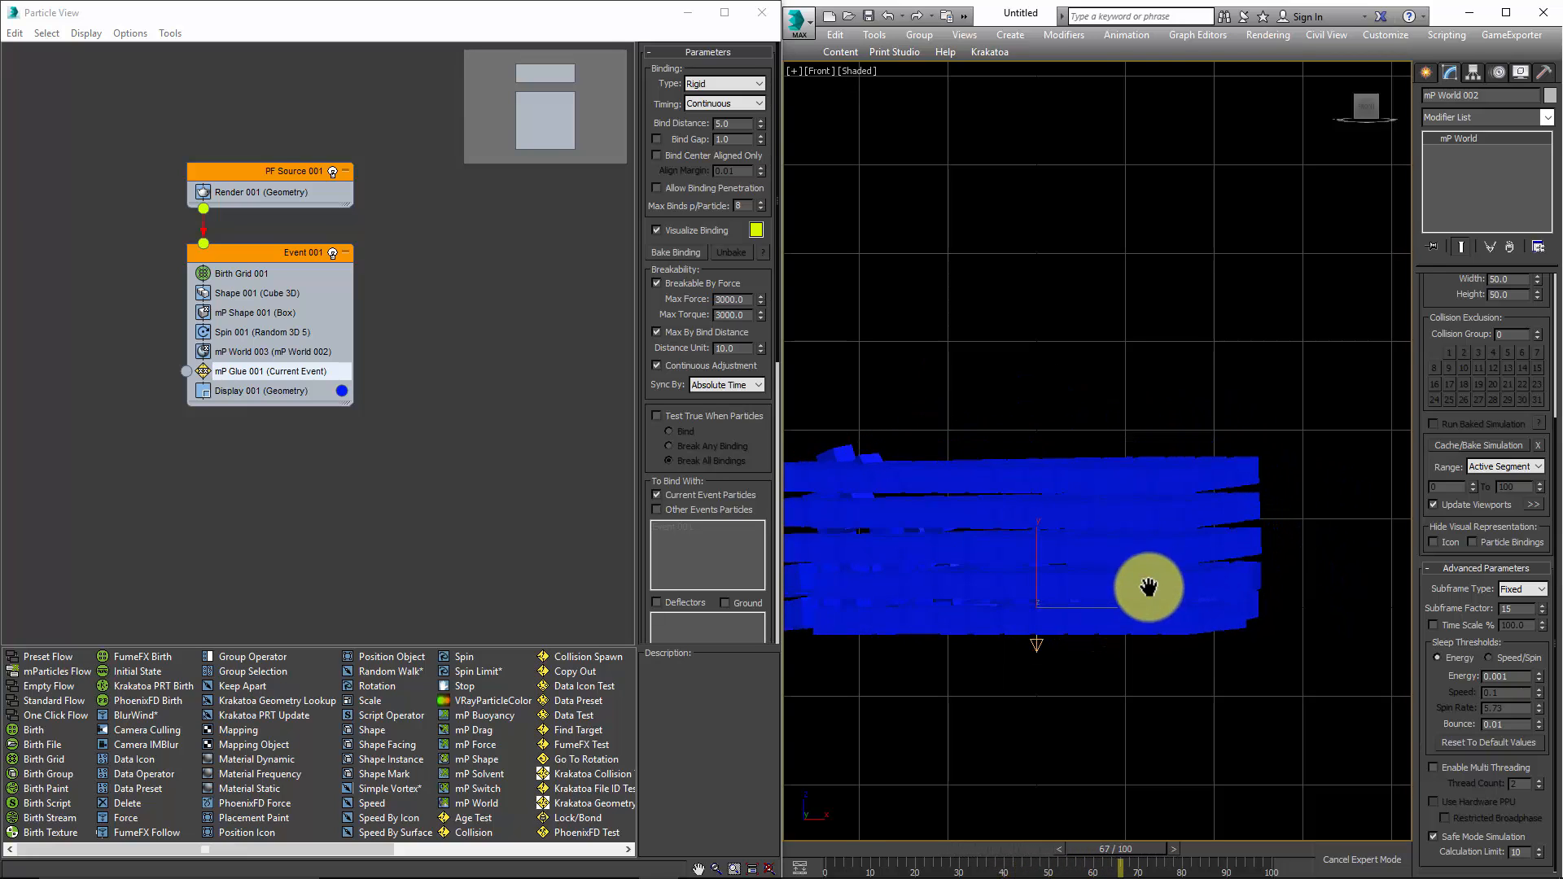
pyautogui.scroll(-5, 1149, 588)
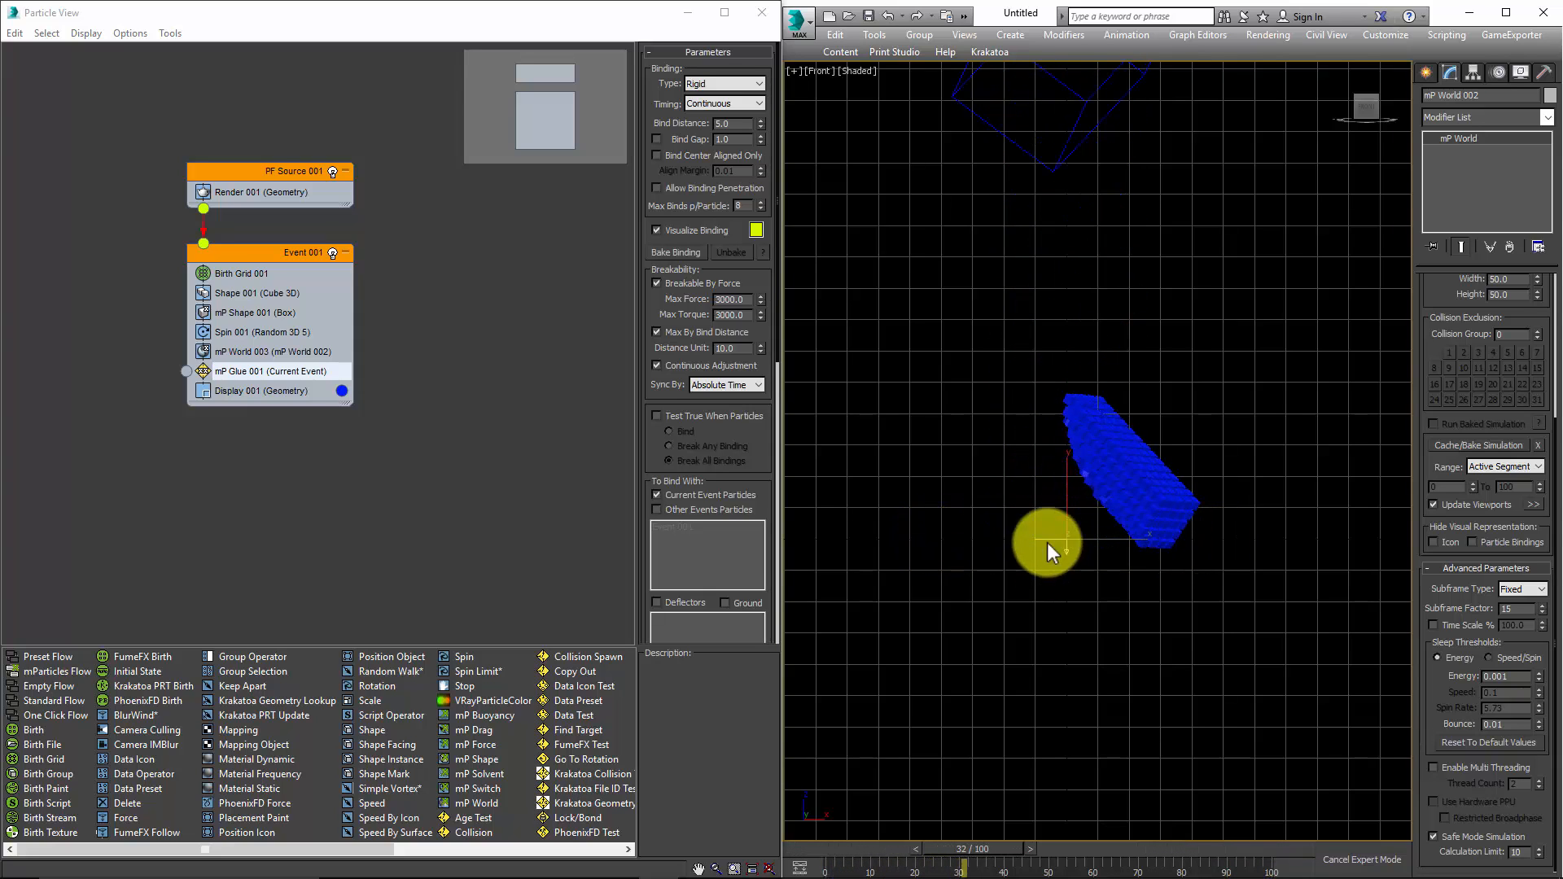
# Set the shape interpenetration tolerance of the mP Shape 001 operator to 0.01.
pyautogui.click(238, 312)
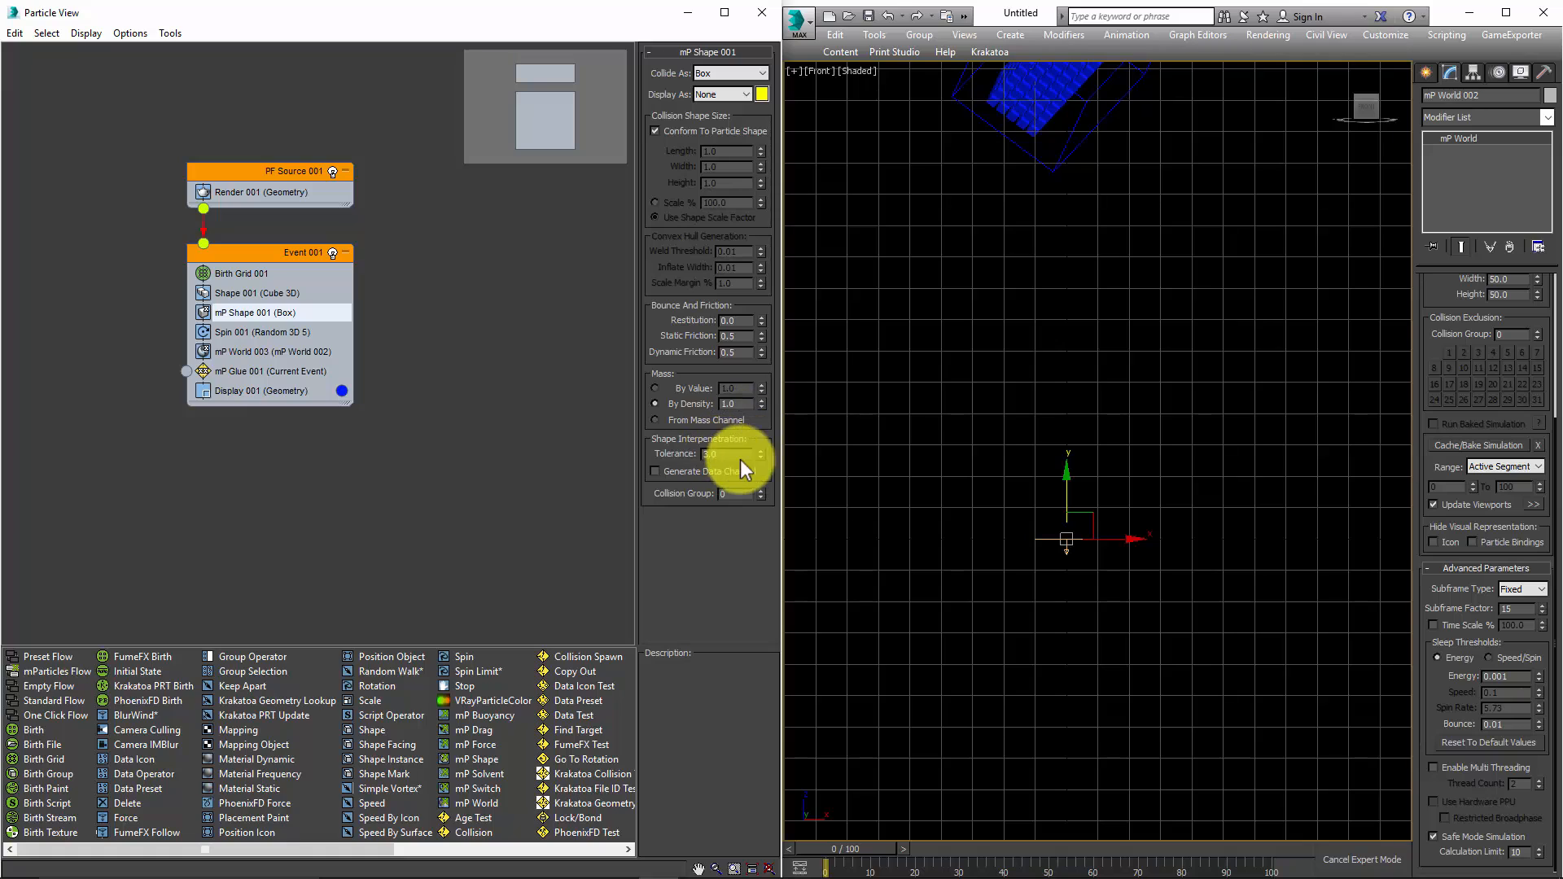
pyautogui.moveTo(743, 458); pyautogui.dragTo(685, 454)
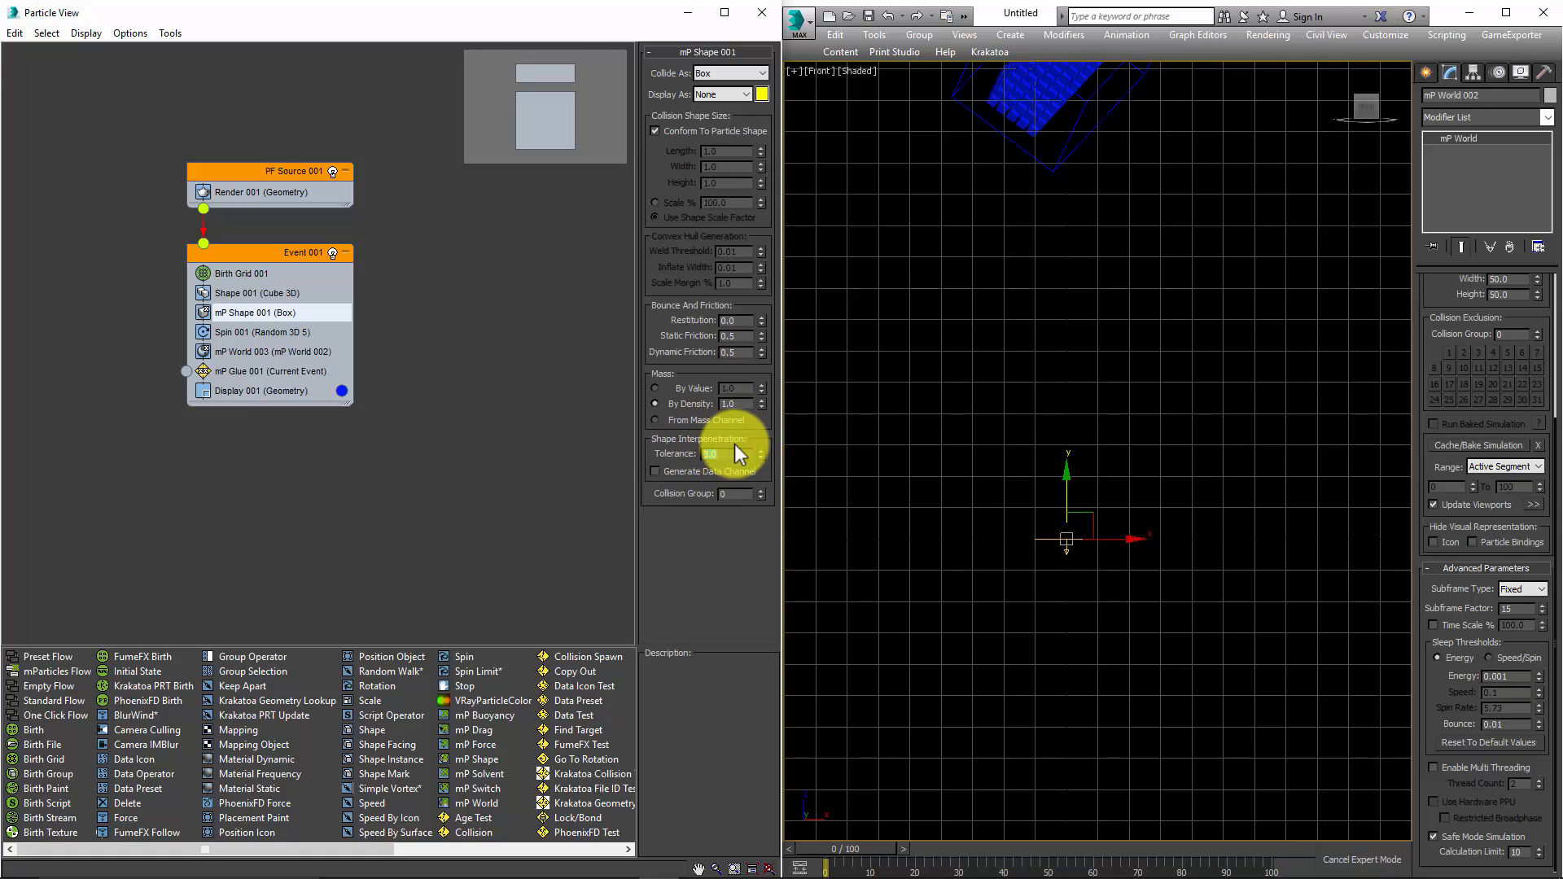
pyautogui.write('.01')
pyautogui.press('Return')
# Play the simulation, examine the deformed glued cubes after landing from an orbited view, and return to frame 0.
pyautogui.moveTo(1020, 432); pyautogui.dragTo(1022, 431, button='middle')
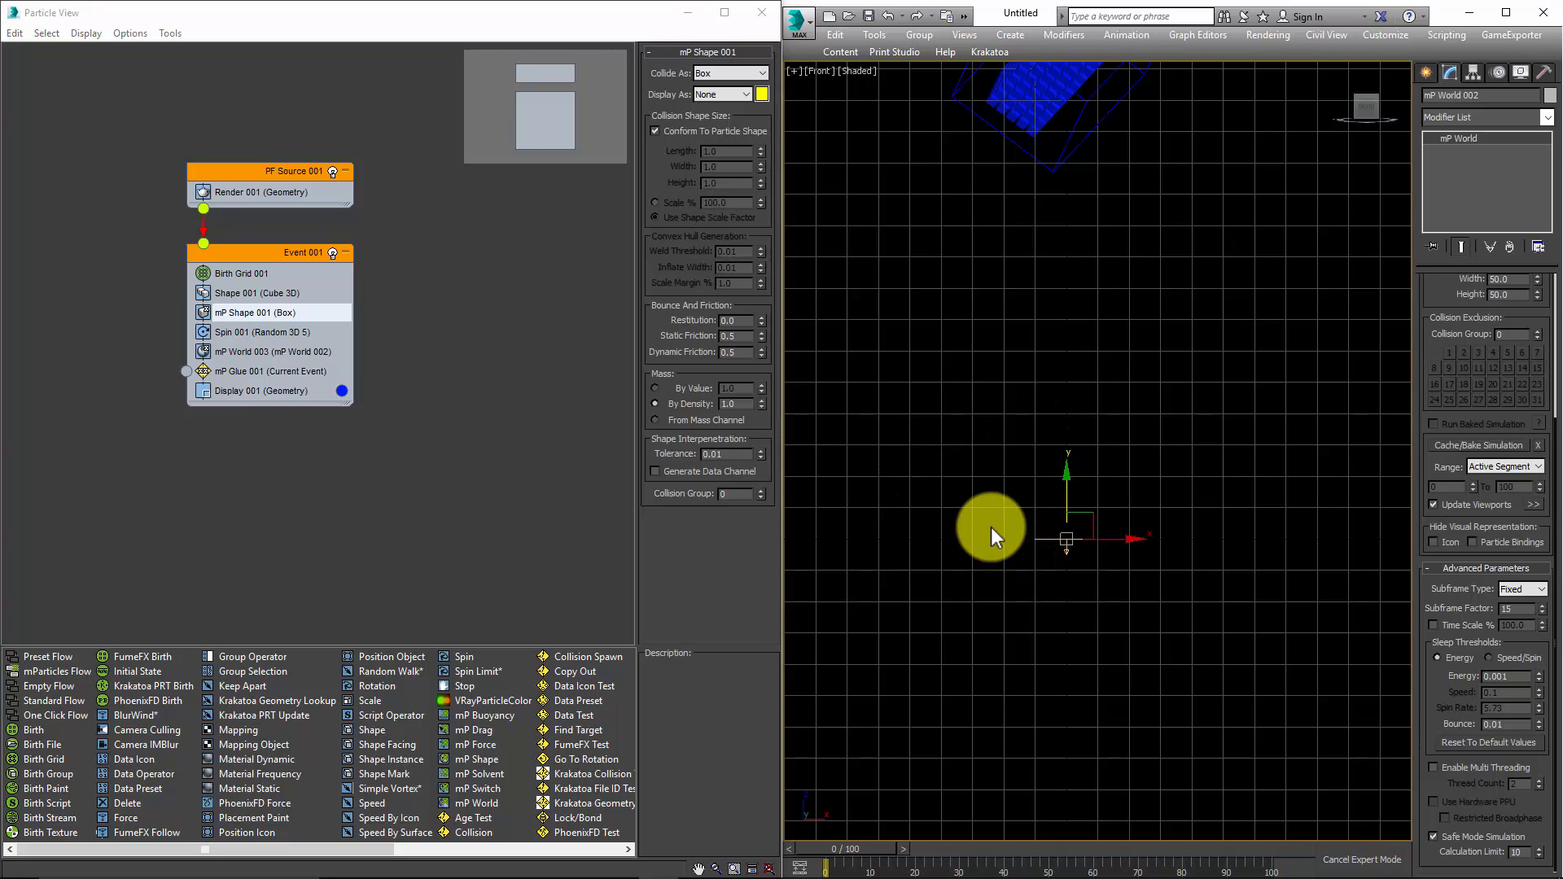
pyautogui.press('/')
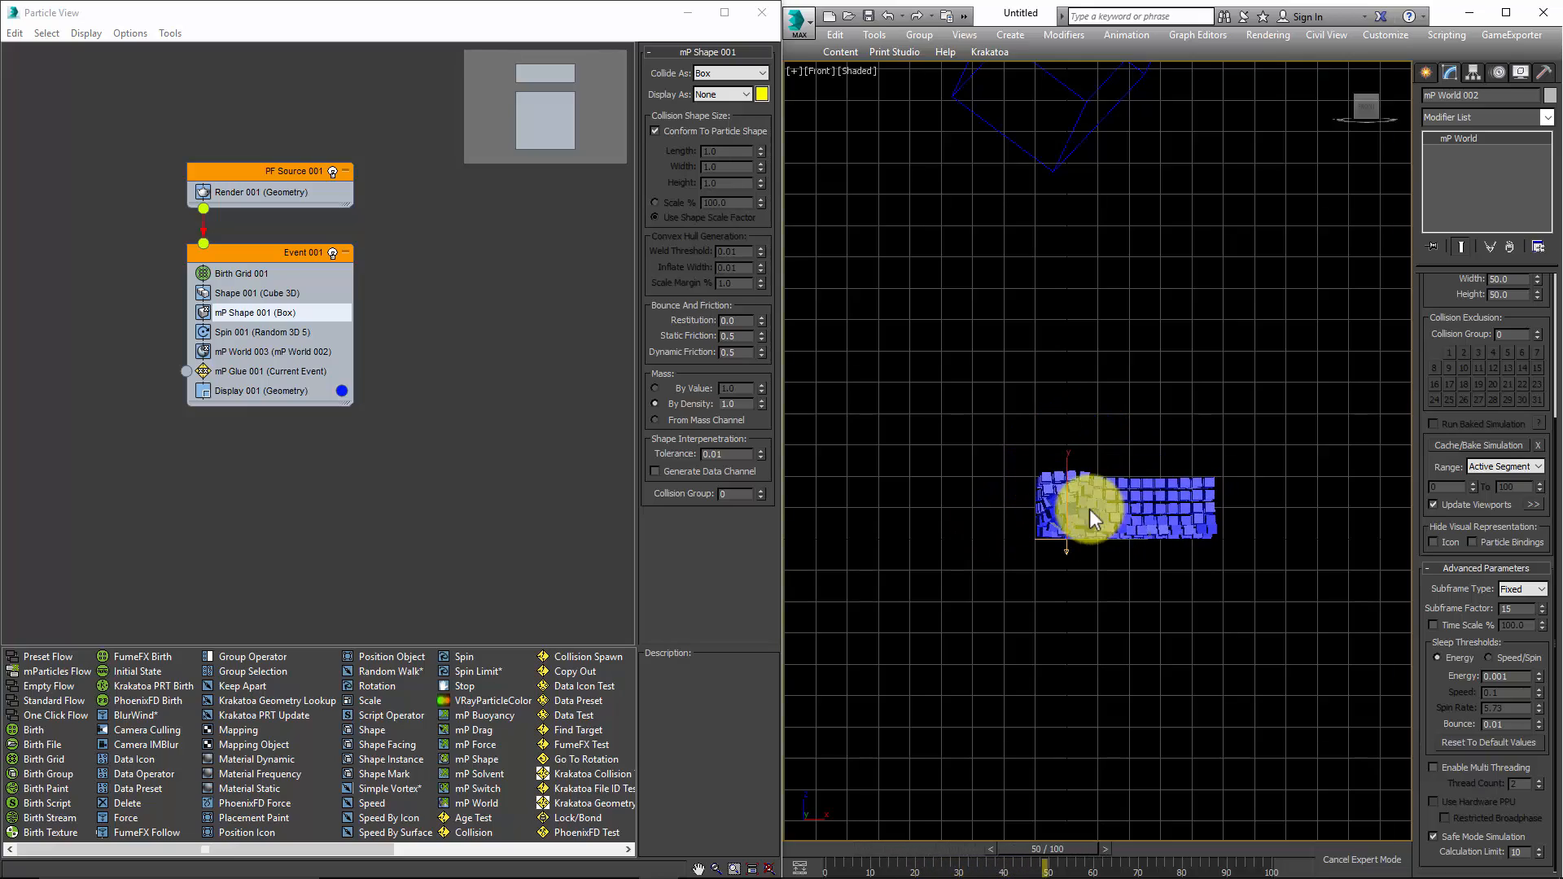
pyautogui.keyDown('alt'); pyautogui.moveTo(1096, 514); pyautogui.dragTo(1162, 534, button='middle'); pyautogui.keyUp('alt')
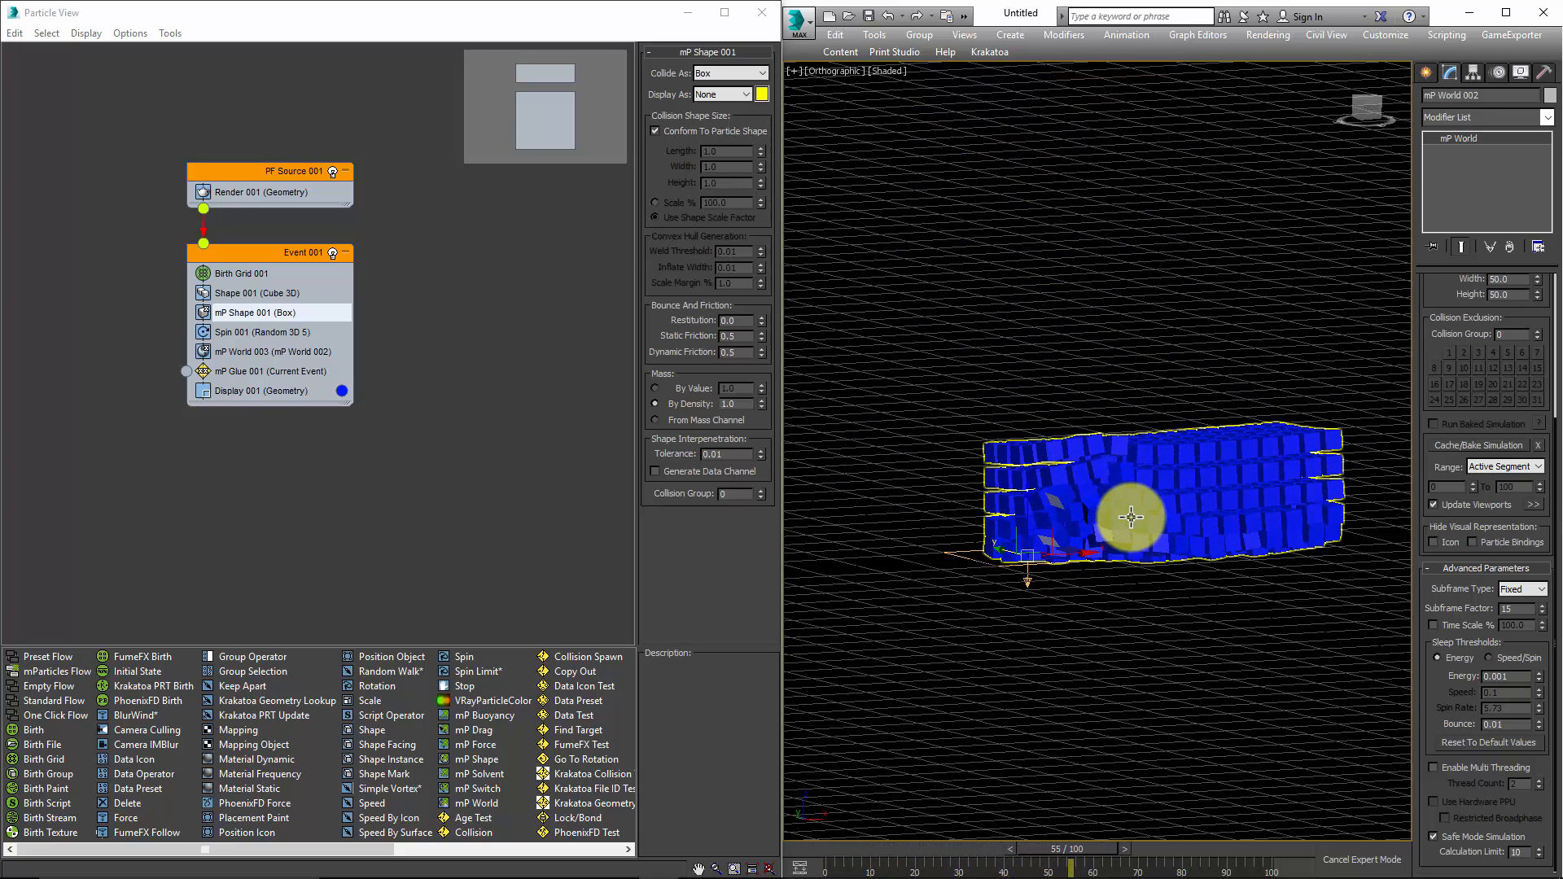
pyautogui.press('Home')
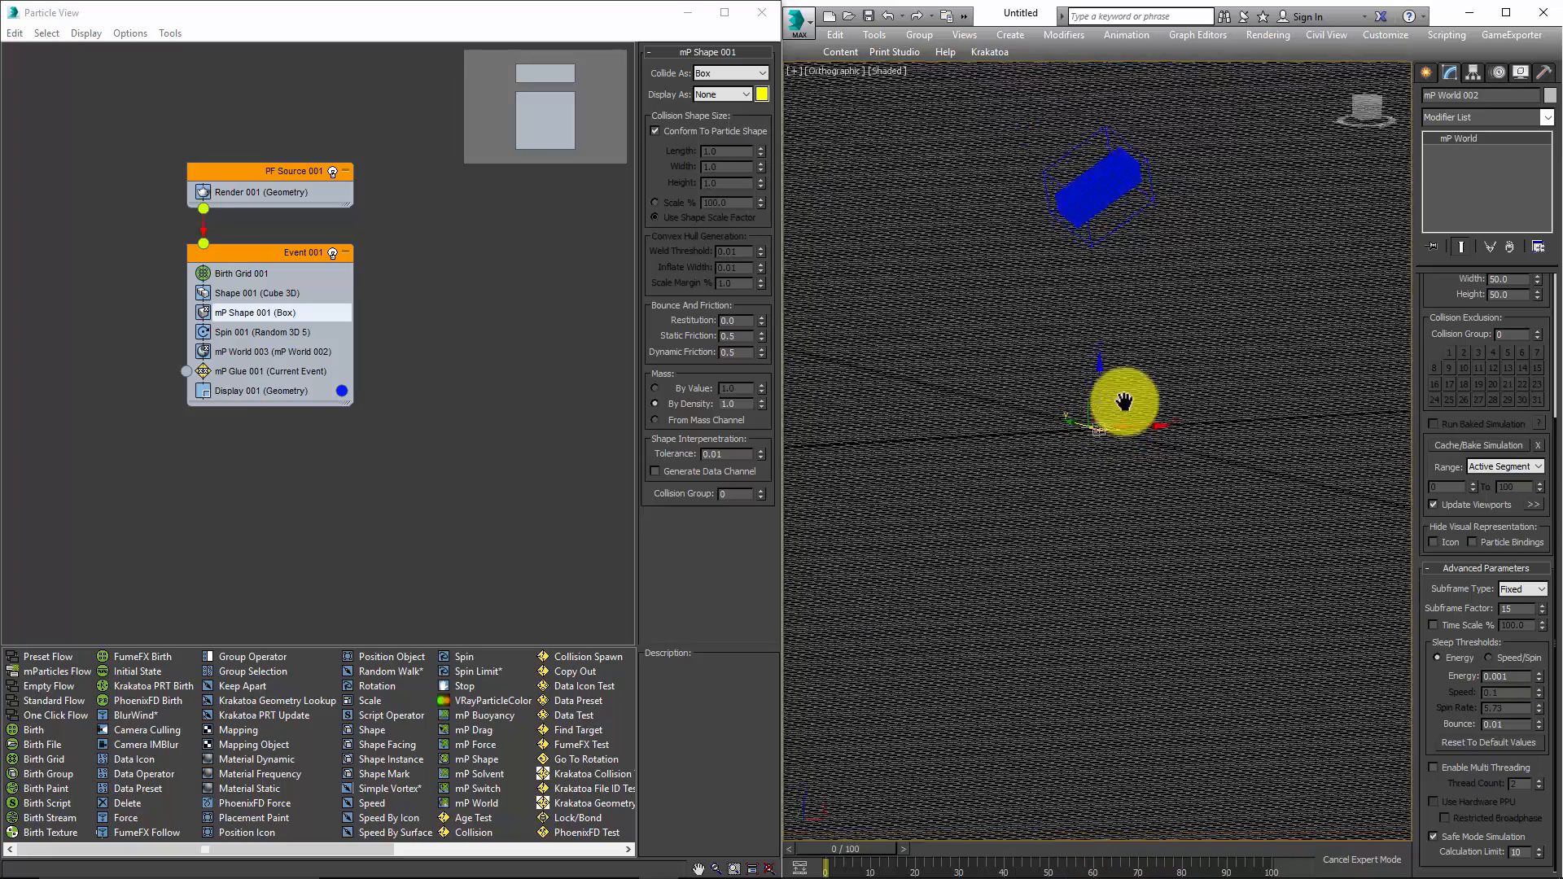
# Switch the viewport to Perspective and unhide the Box_Deform object.
pyautogui.keyDown('alt'); pyautogui.moveTo(1093, 488); pyautogui.dragTo(1195, 354, button='middle'); pyautogui.keyUp('alt')
pyautogui.press('p')
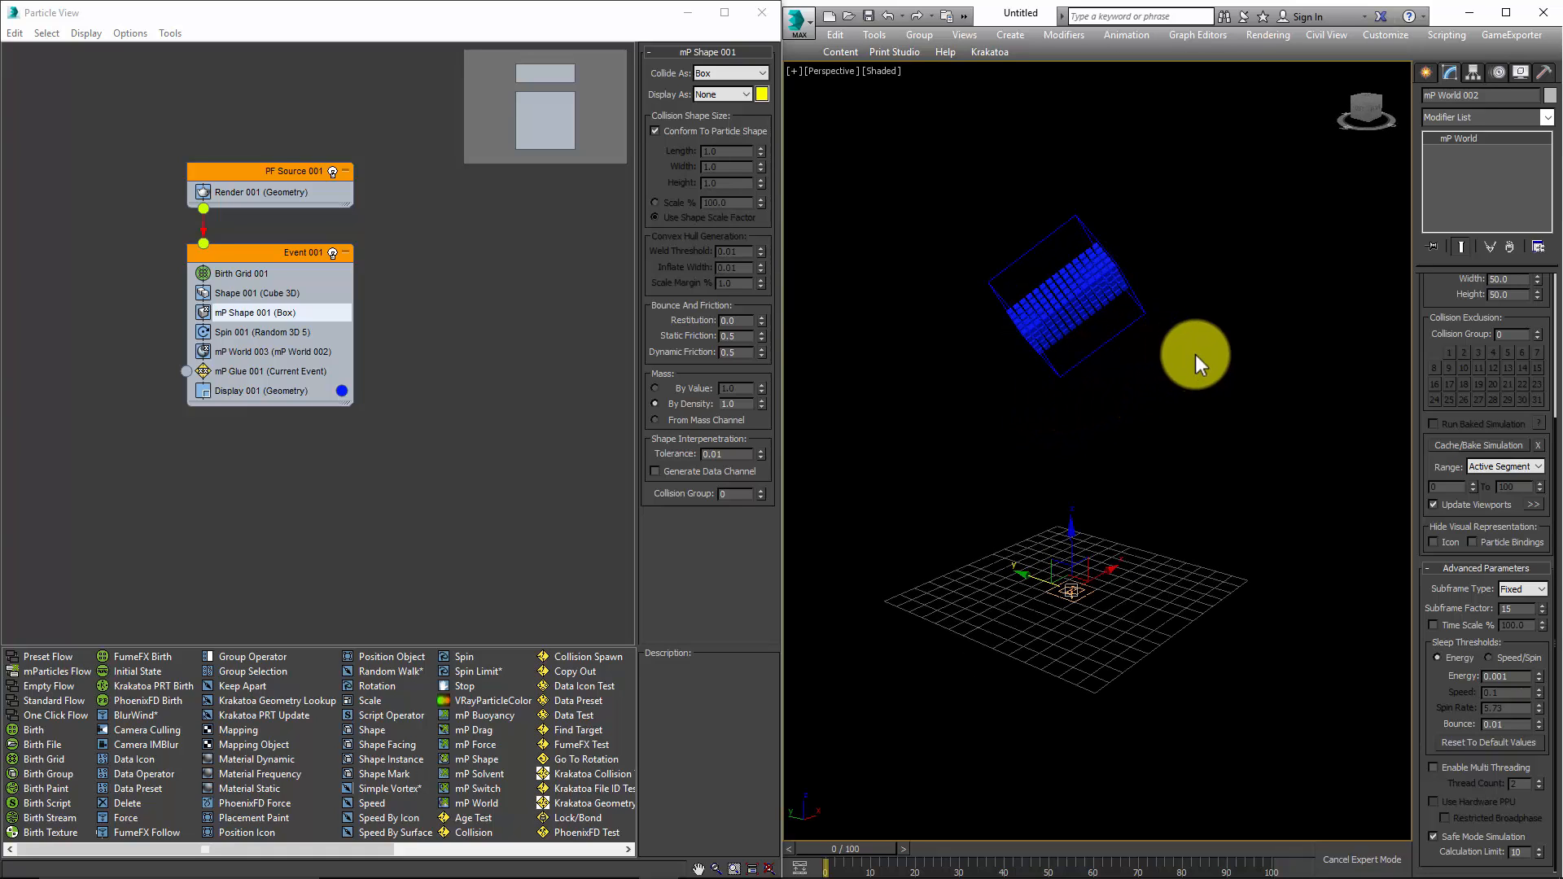
pyautogui.rightClick(1196, 354)
pyautogui.click(1244, 262)
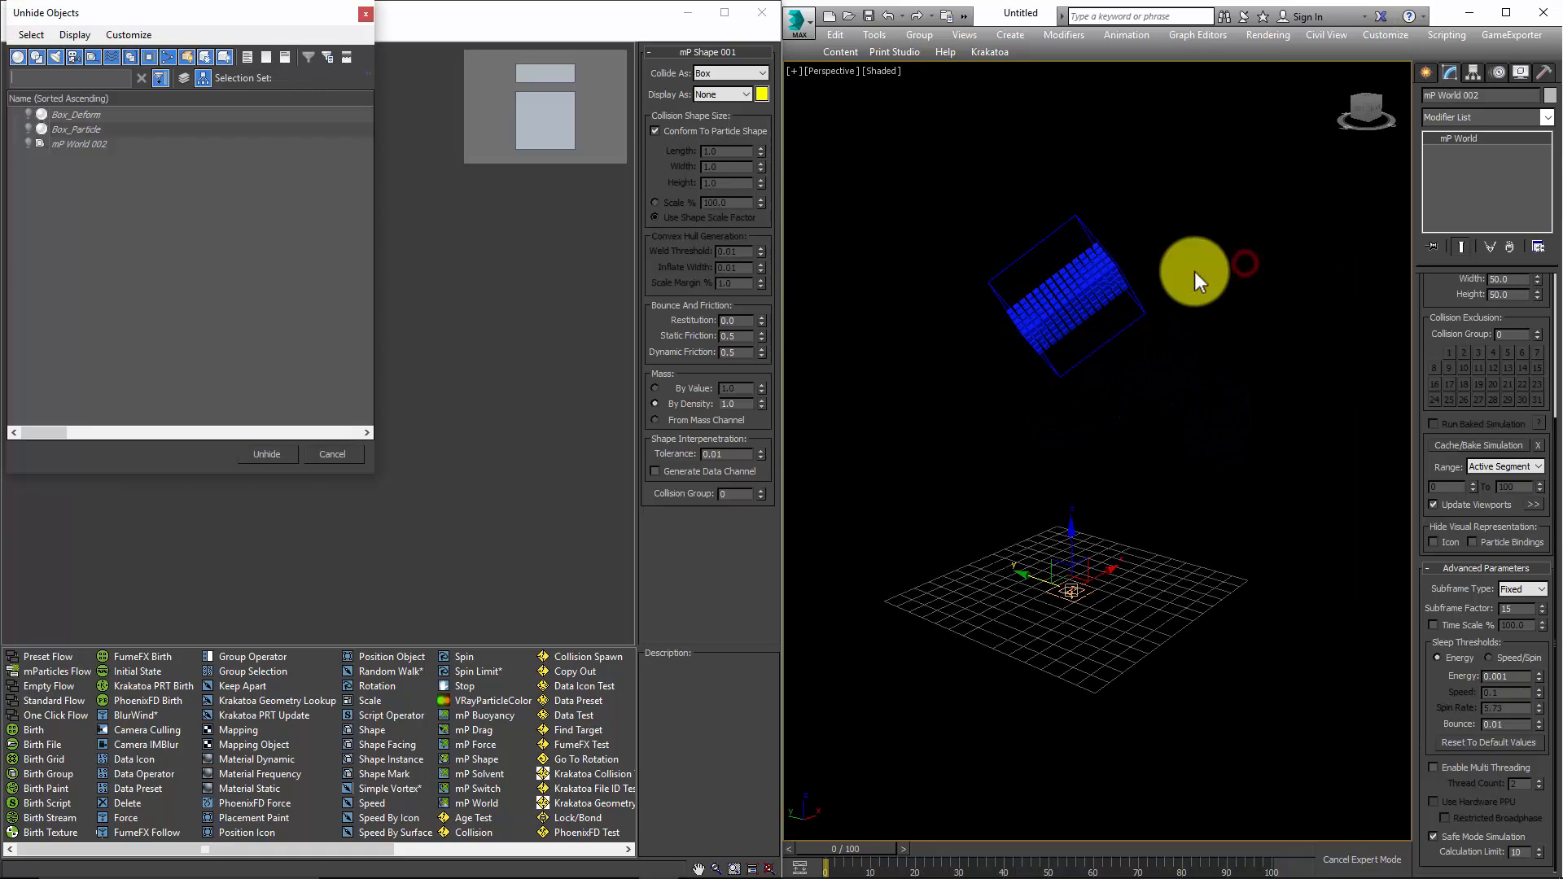
pyautogui.click(85, 116)
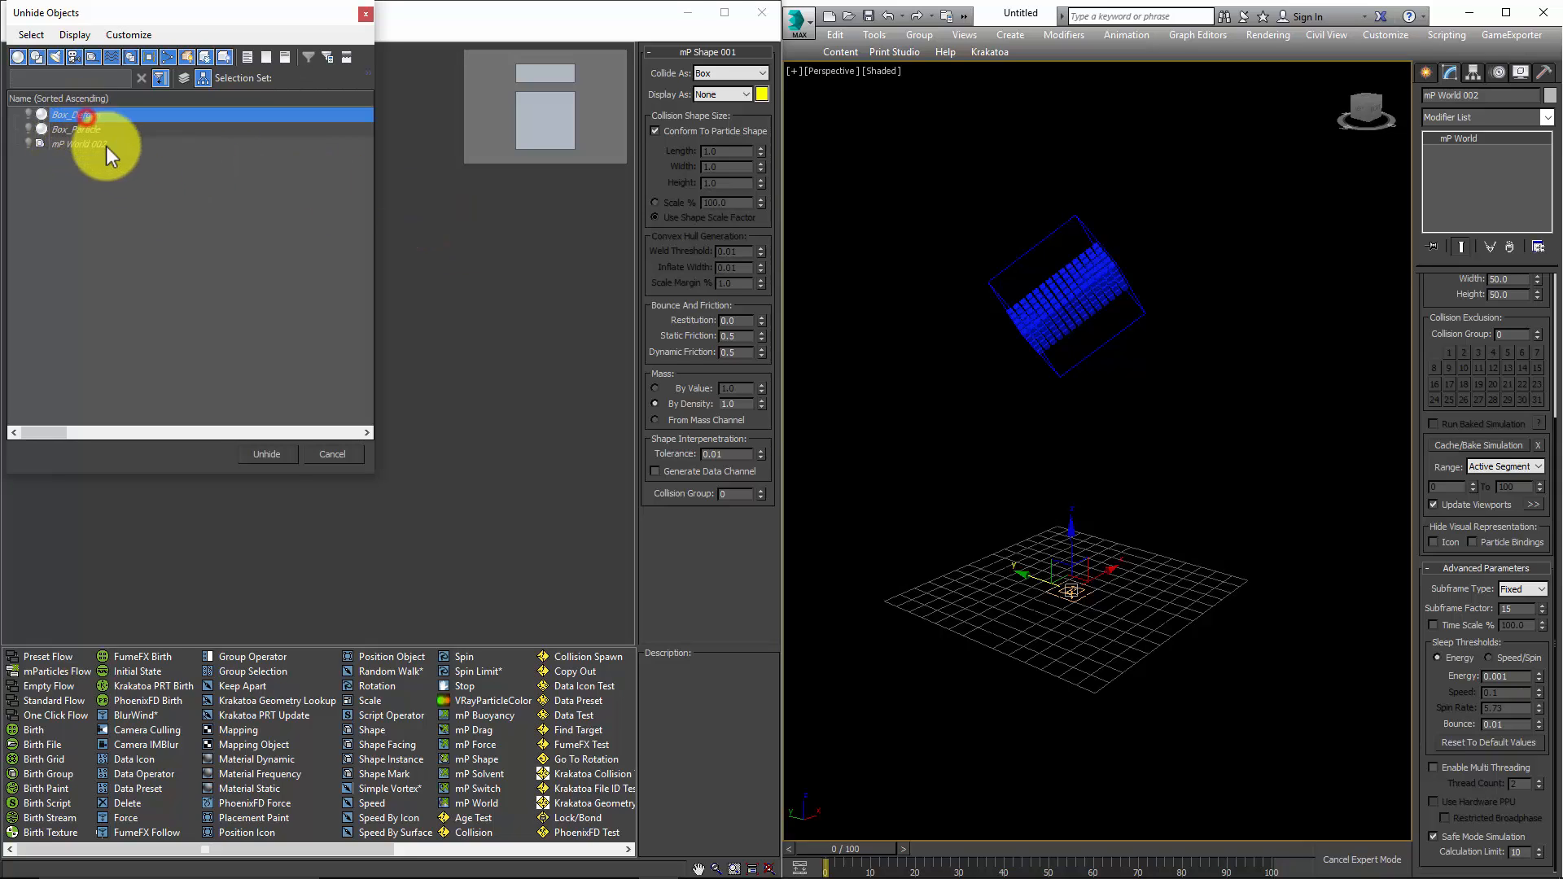
pyautogui.click(264, 453)
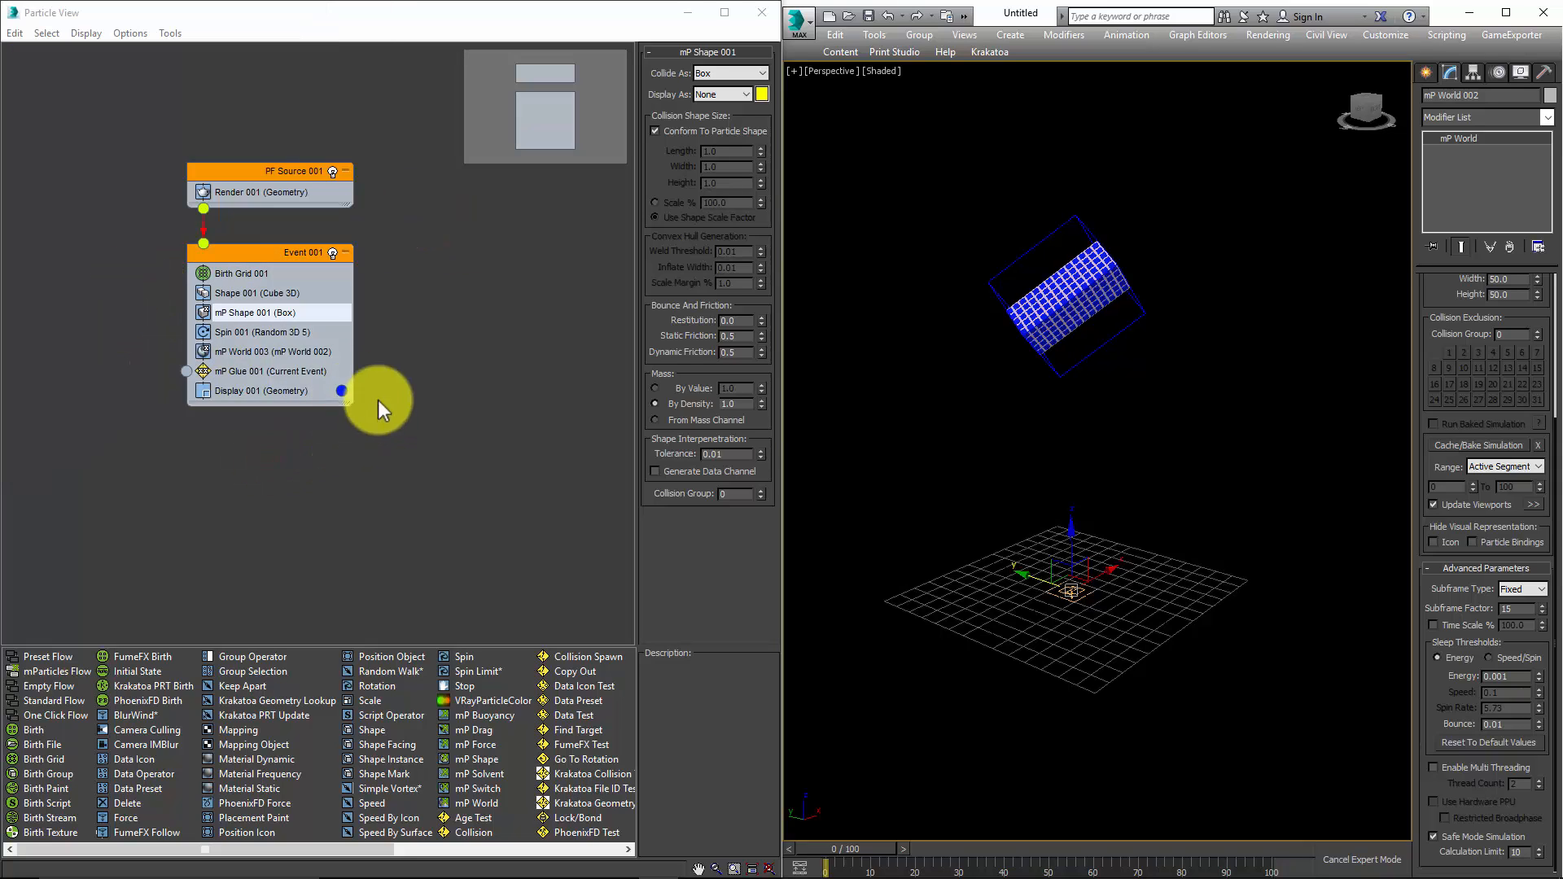
# Set the Display 001 operator's type to None so the cubes are not drawn in the viewport.
pyautogui.click(247, 389)
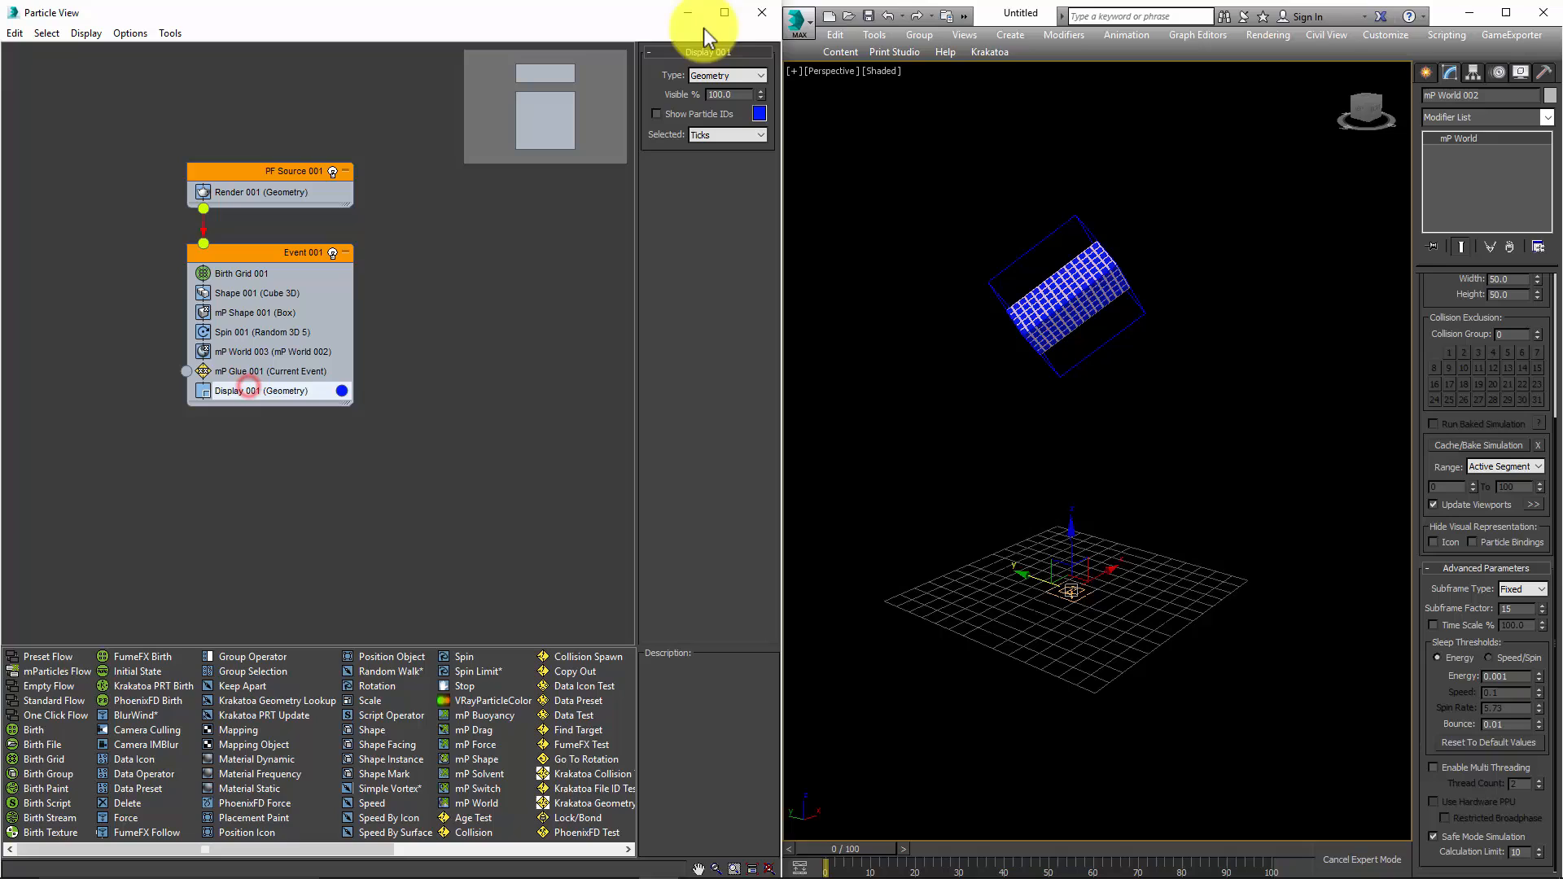
pyautogui.click(729, 76)
pyautogui.click(715, 92)
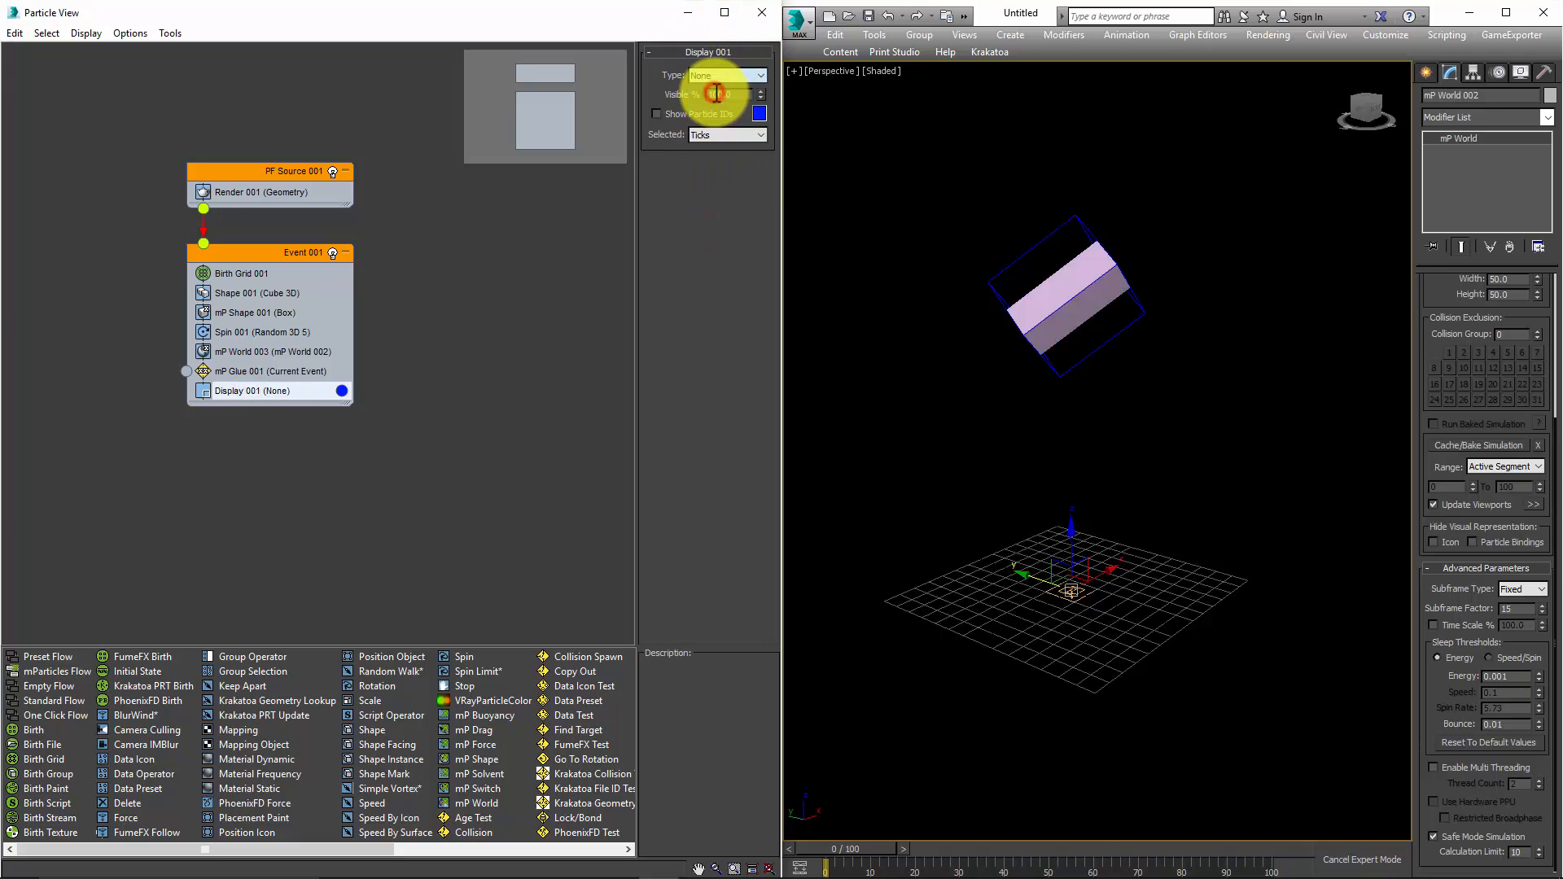
# Select the Box_Deform object and add a Particle Skinner modifier to it.
pyautogui.click(1197, 283)
pyautogui.click(1067, 268)
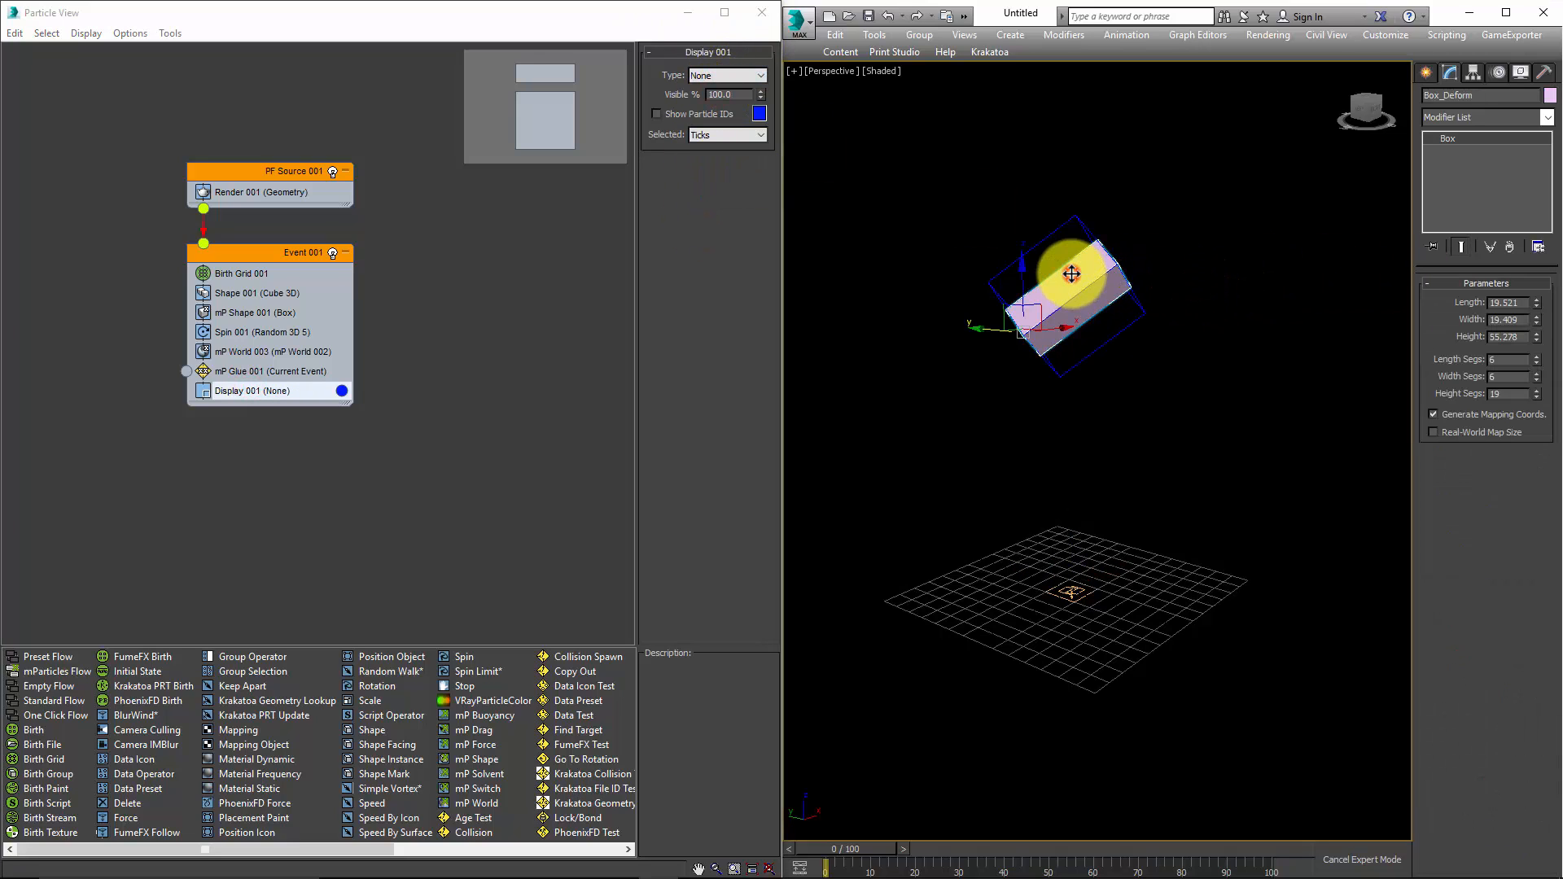
pyautogui.click(1549, 119)
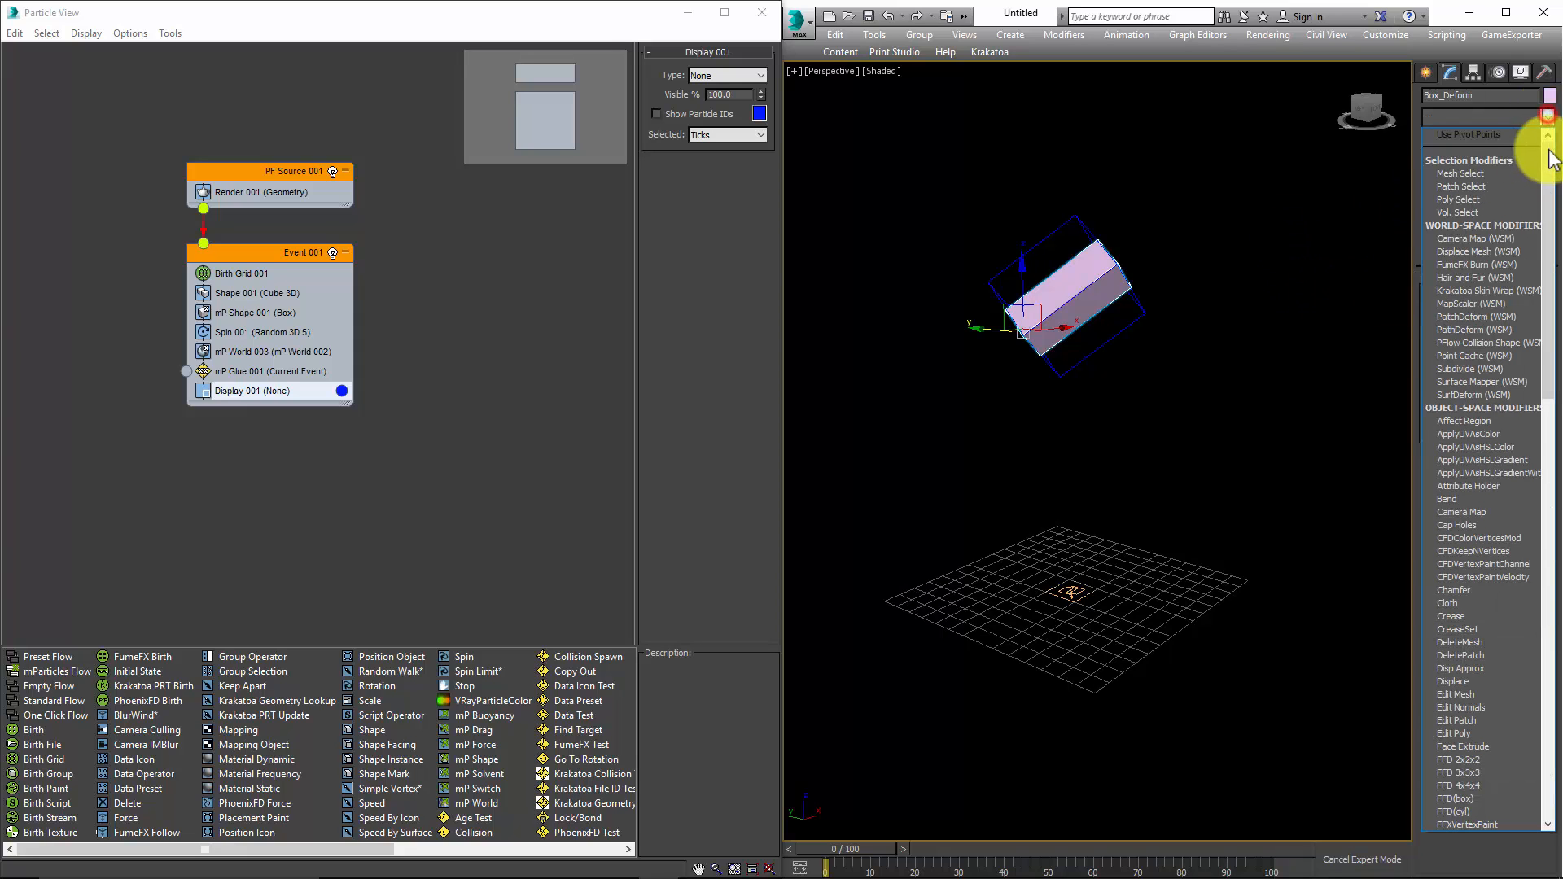
pyautogui.moveTo(1548, 184); pyautogui.dragTo(1560, 481)
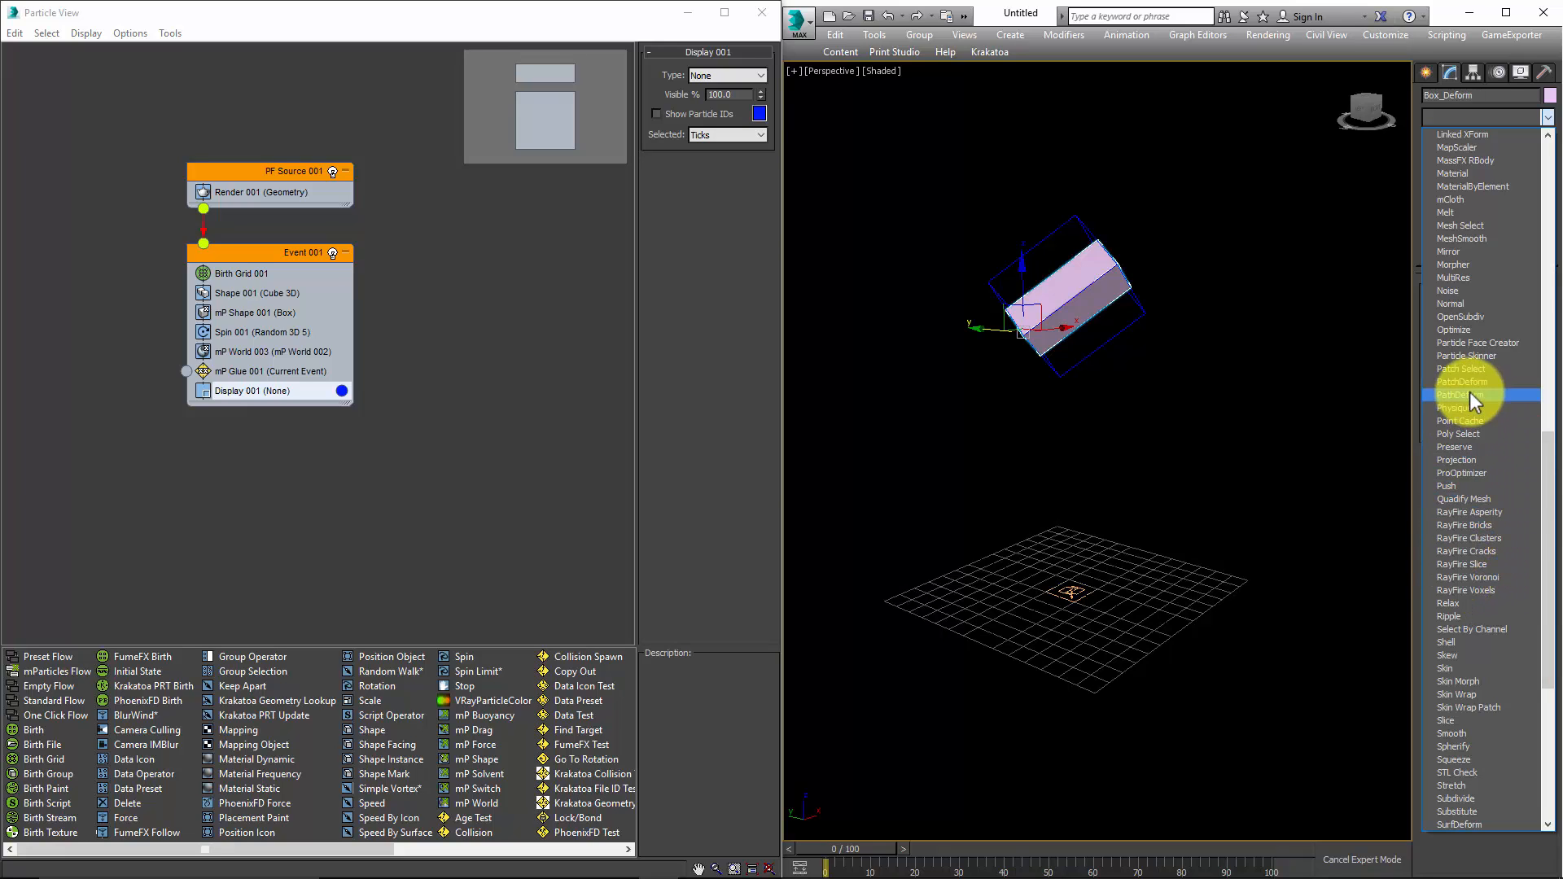
pyautogui.click(1470, 359)
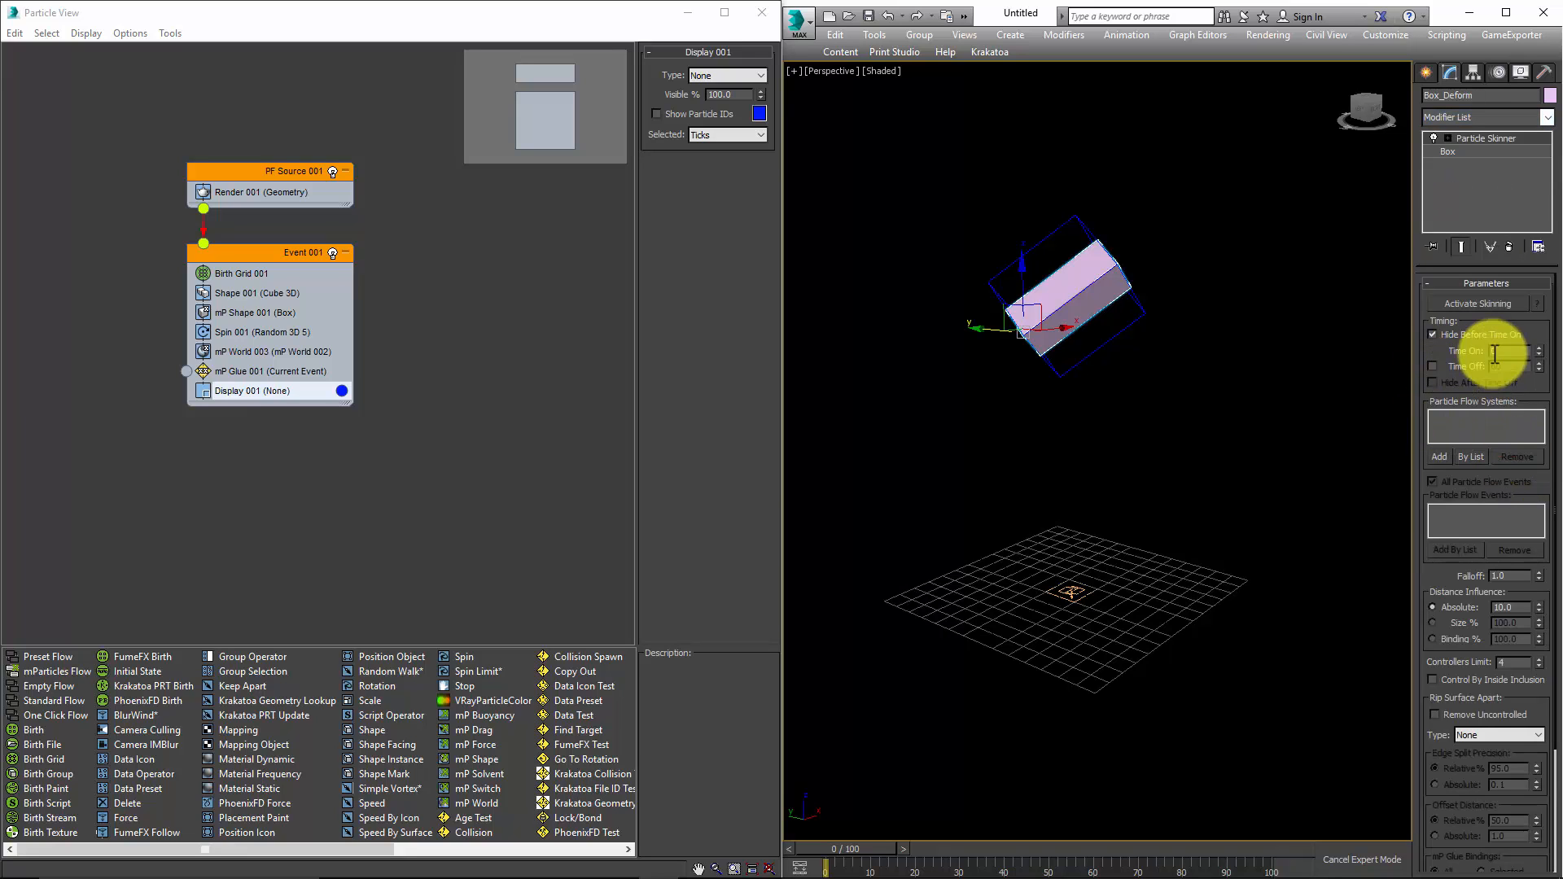
# Add PF Source 001 to the Particle Skinner's particle flow systems and activate skinning.
pyautogui.click(1440, 456)
pyautogui.press('h')
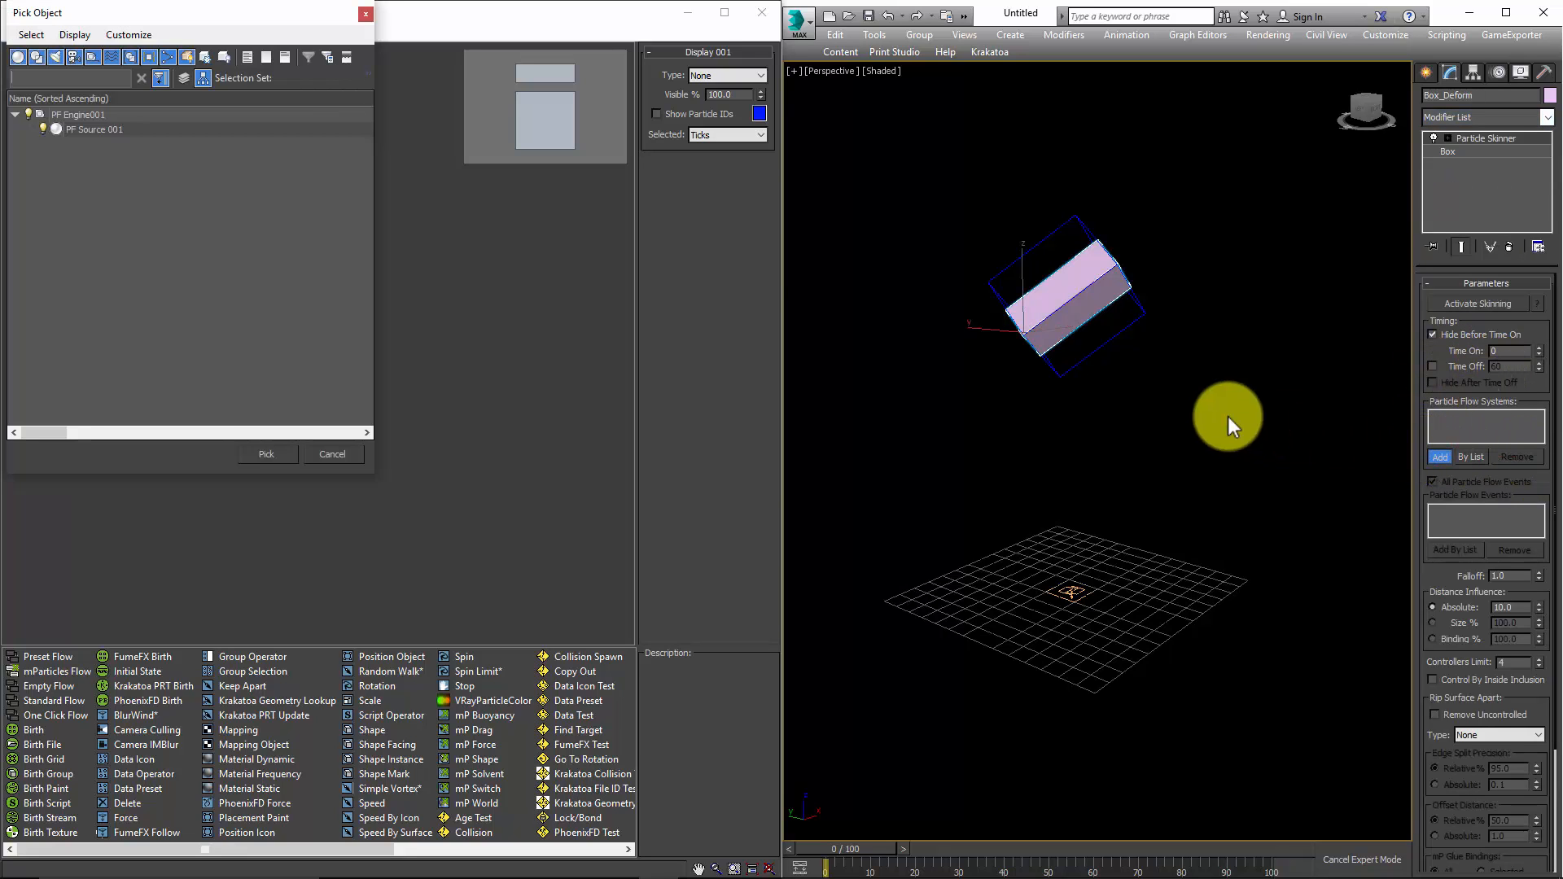
pyautogui.click(93, 130)
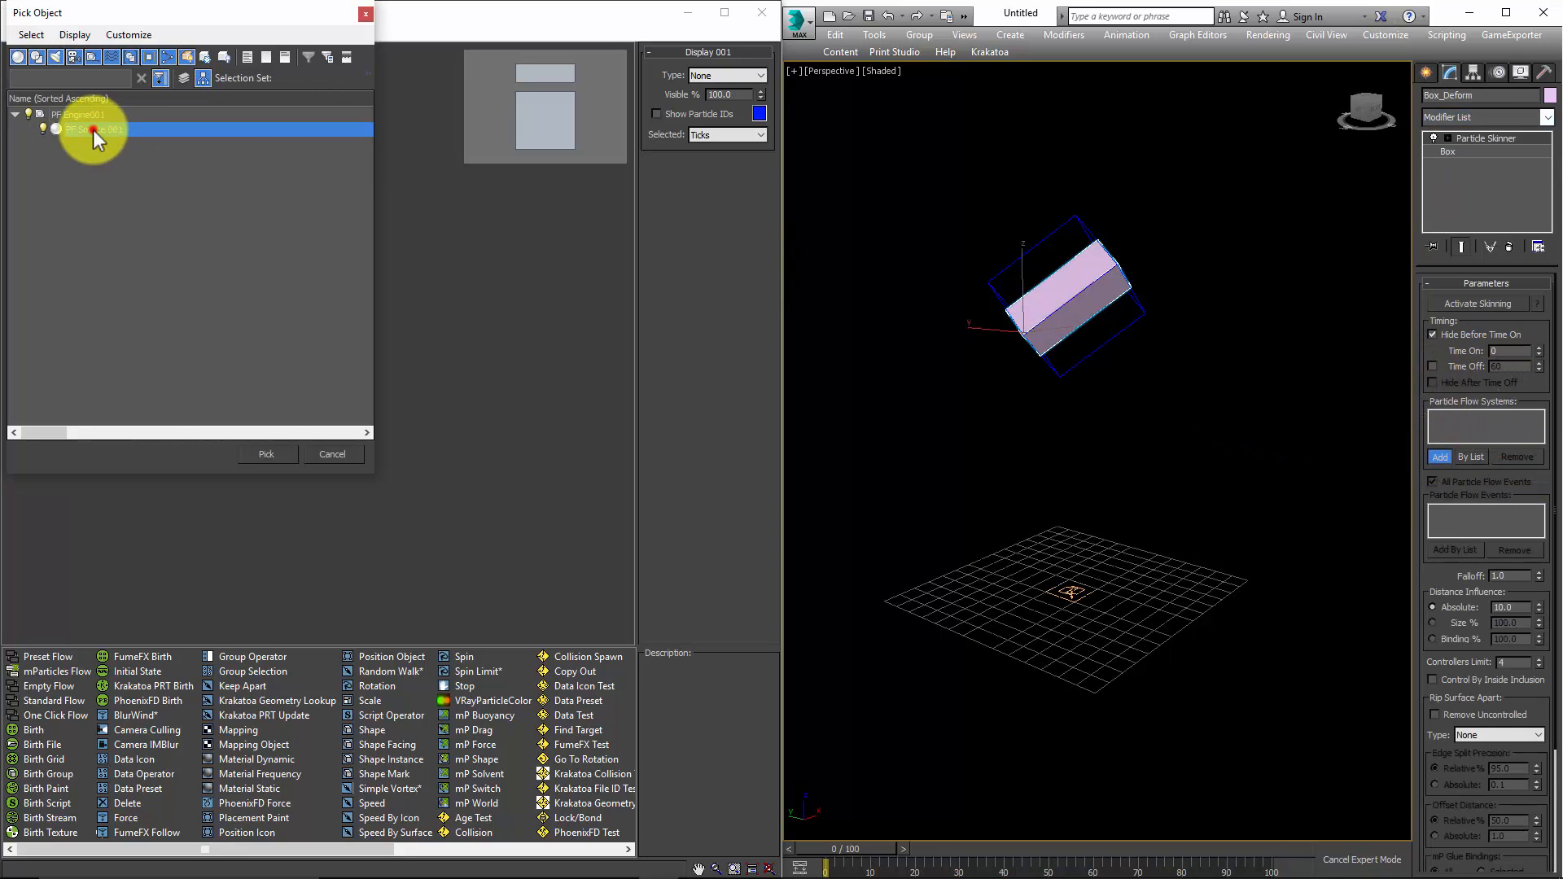
pyautogui.click(277, 456)
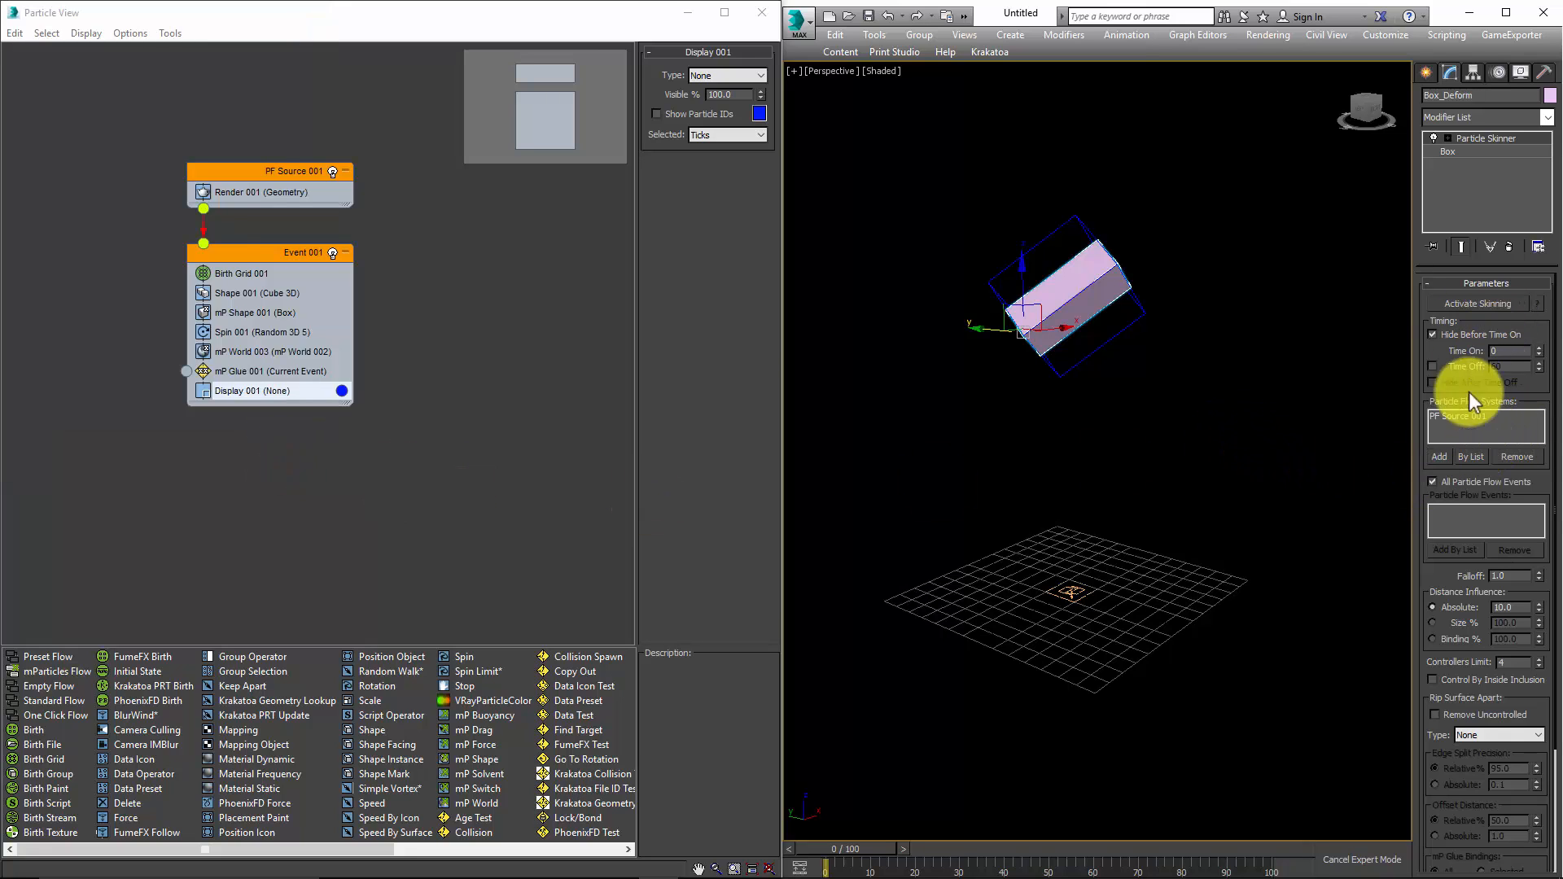
pyautogui.click(1466, 304)
# Play the simulation, examine how the skinned box deforms on hitting the ground, and return to frame 0.
pyautogui.moveTo(1246, 481); pyautogui.dragTo(1244, 457, button='middle')
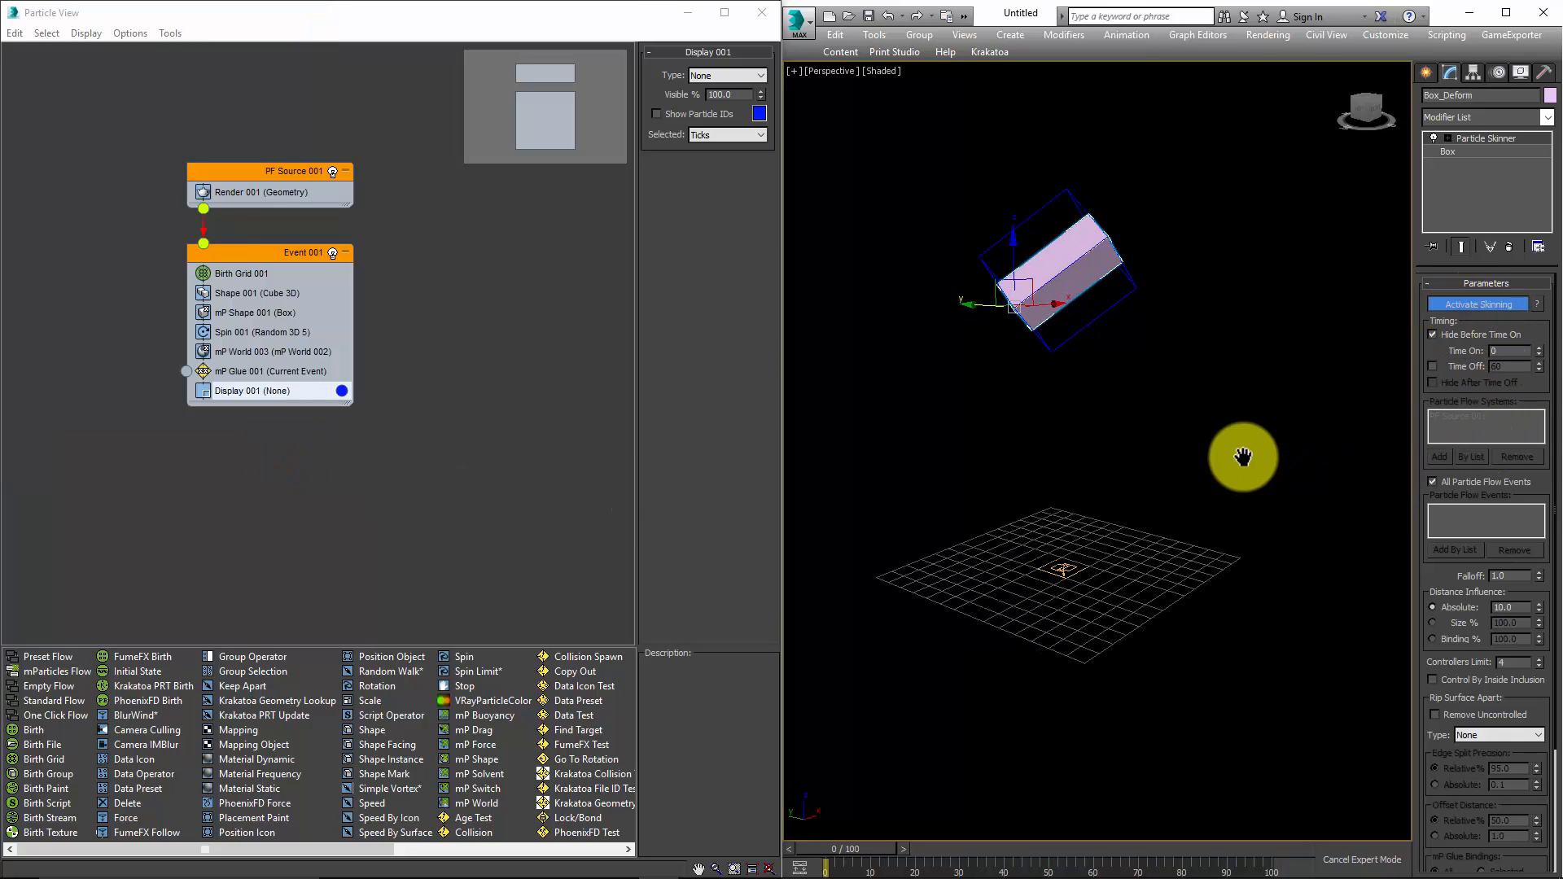
pyautogui.press('/')
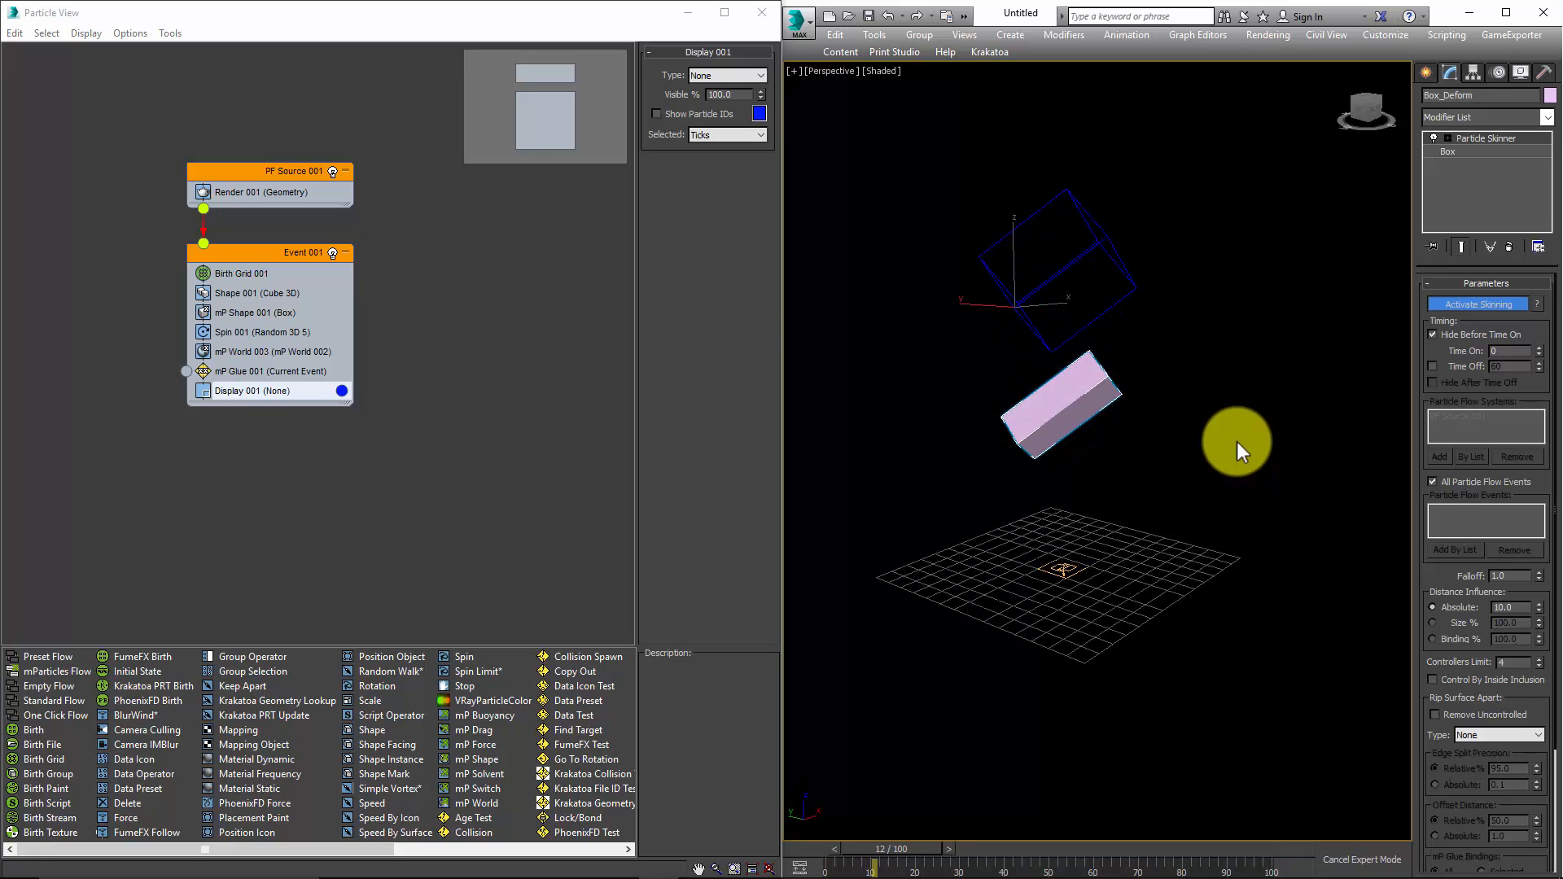
pyautogui.scroll(5, 1131, 580)
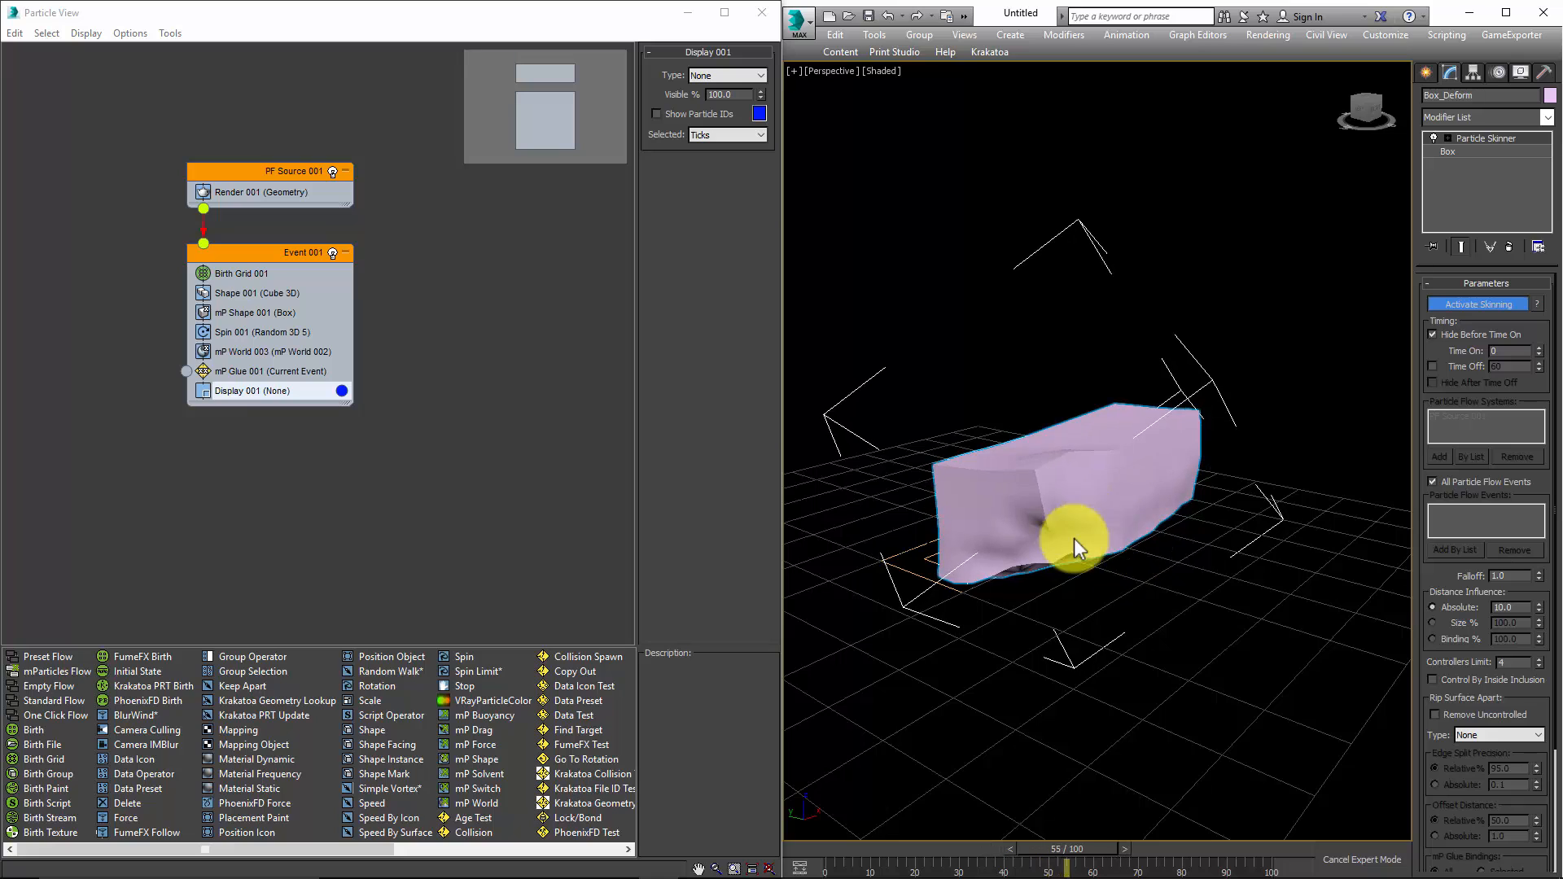
pyautogui.scroll(-5, 1103, 529)
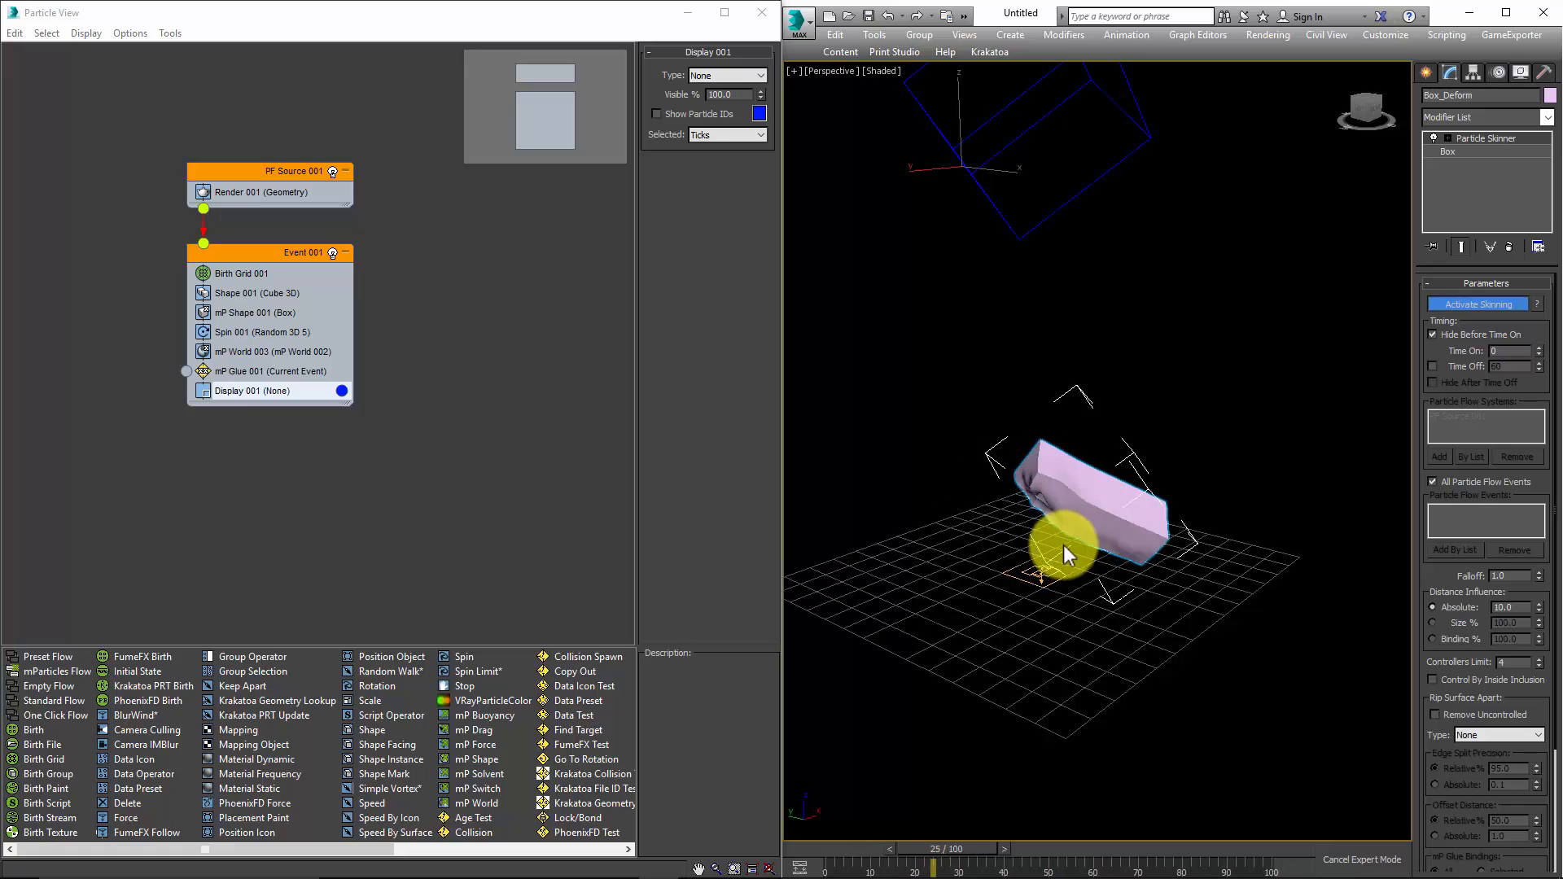
pyautogui.press('w')
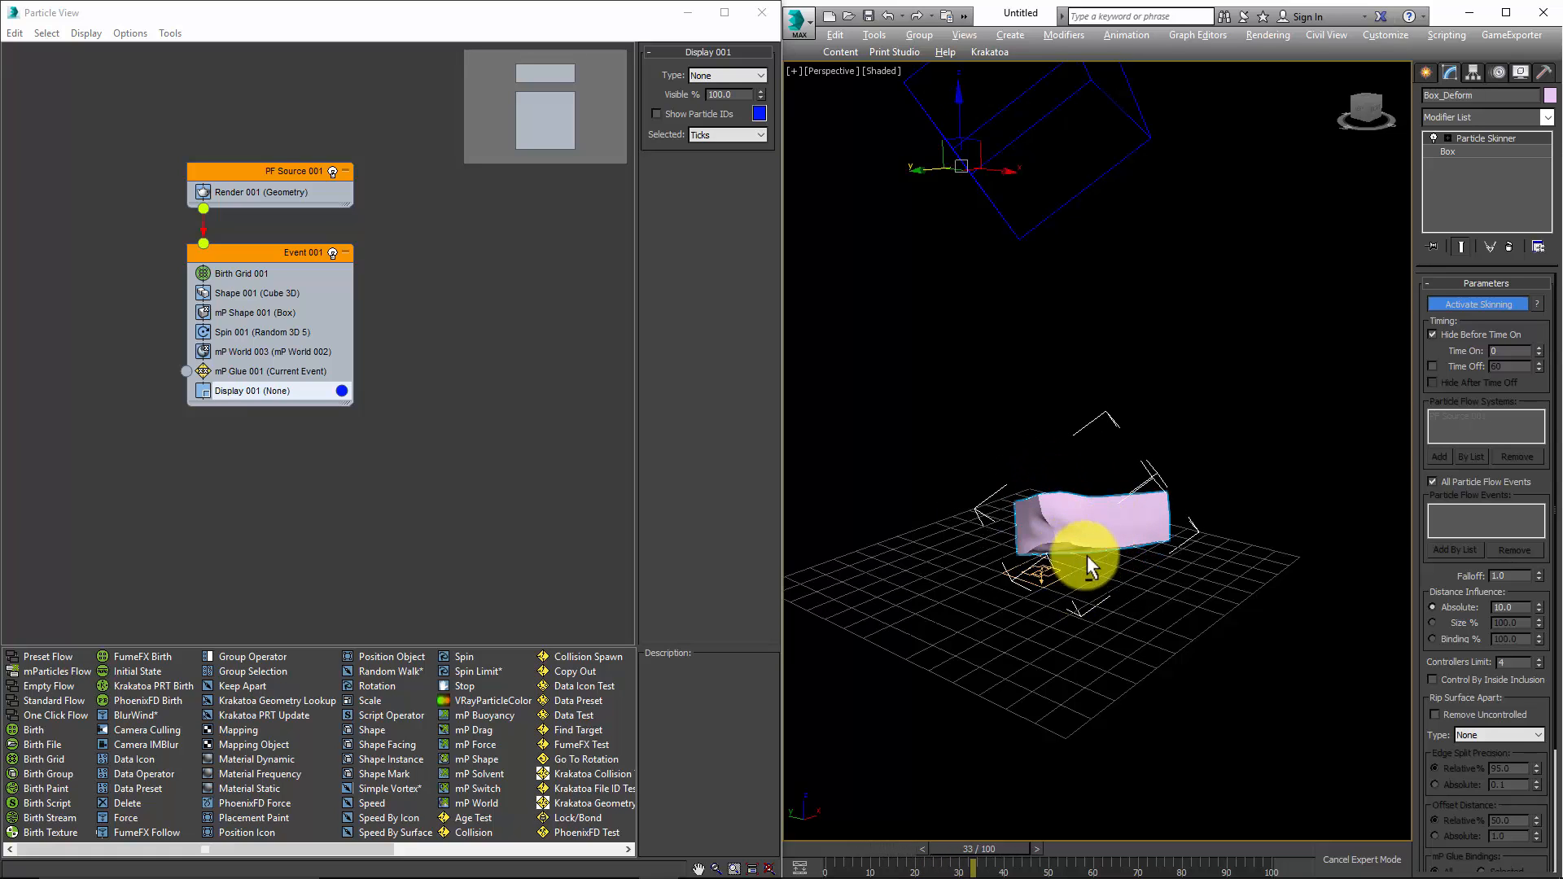
pyautogui.keyDown('alt'); pyautogui.moveTo(1078, 544); pyautogui.dragTo(1090, 553, button='middle'); pyautogui.keyUp('alt')
pyautogui.click(935, 853)
pyautogui.moveTo(966, 849); pyautogui.dragTo(837, 847)
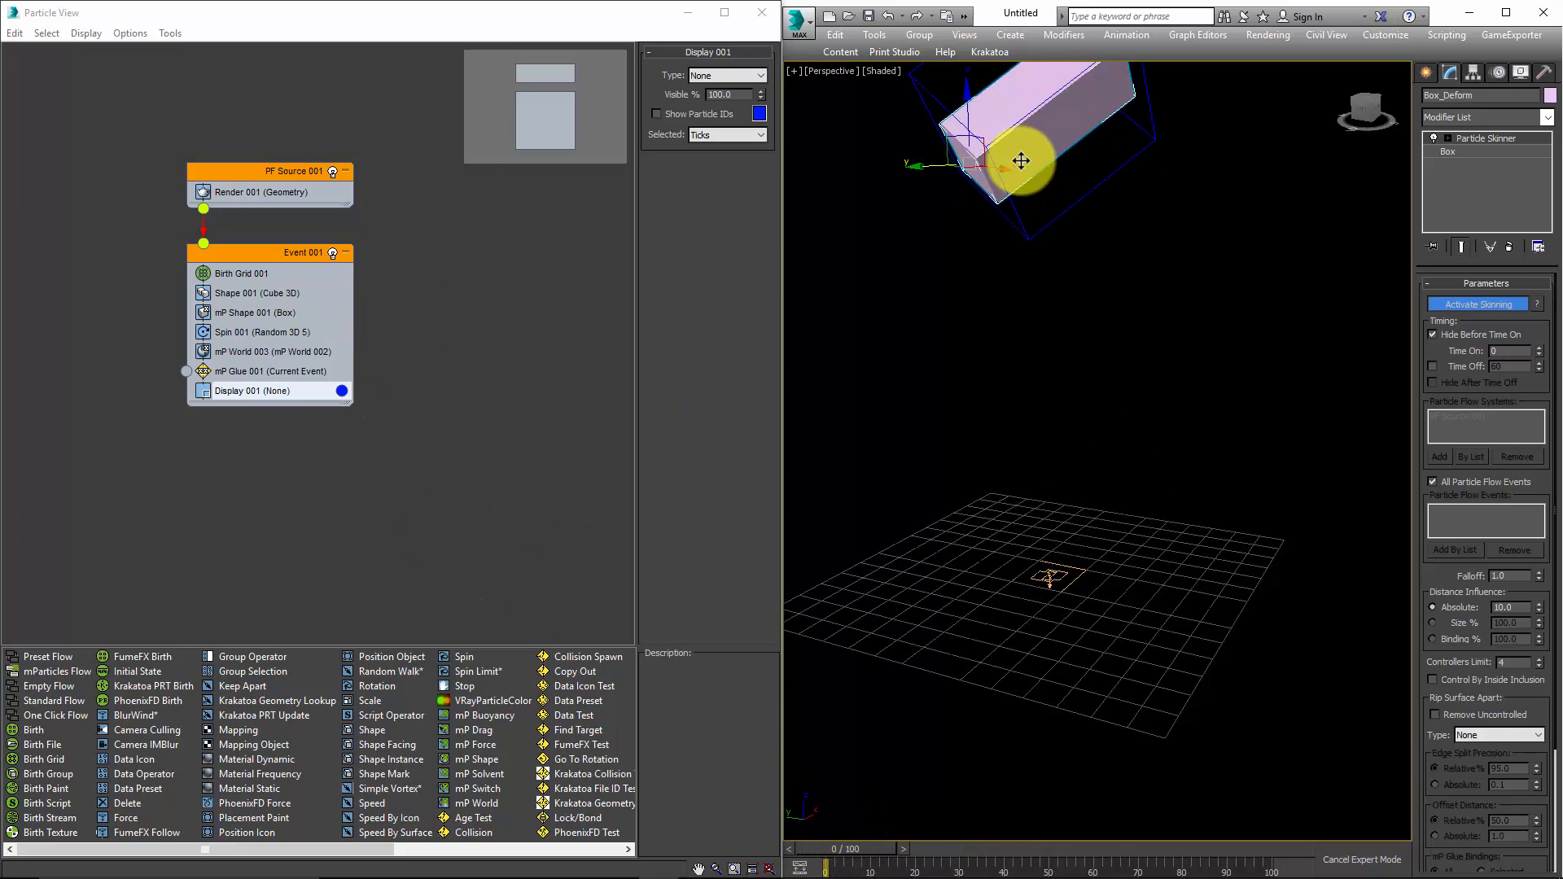
# Set both the Max Force and Max Torque of the mP Glue 001 operator to 2000.
pyautogui.click(259, 371)
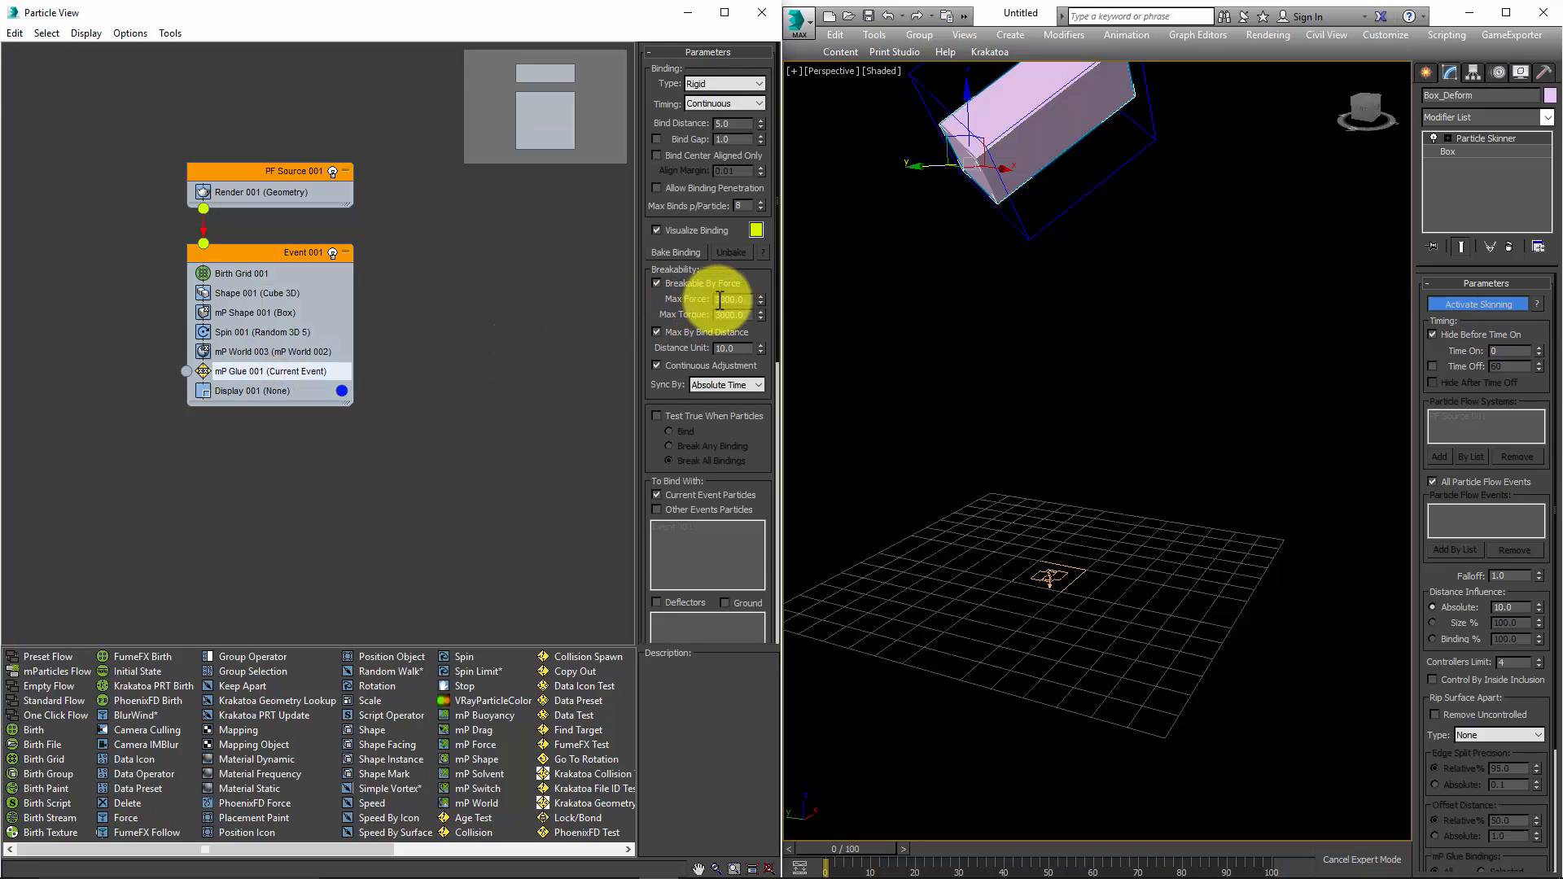
pyautogui.moveTo(720, 299); pyautogui.dragTo(700, 299)
pyautogui.write('2')
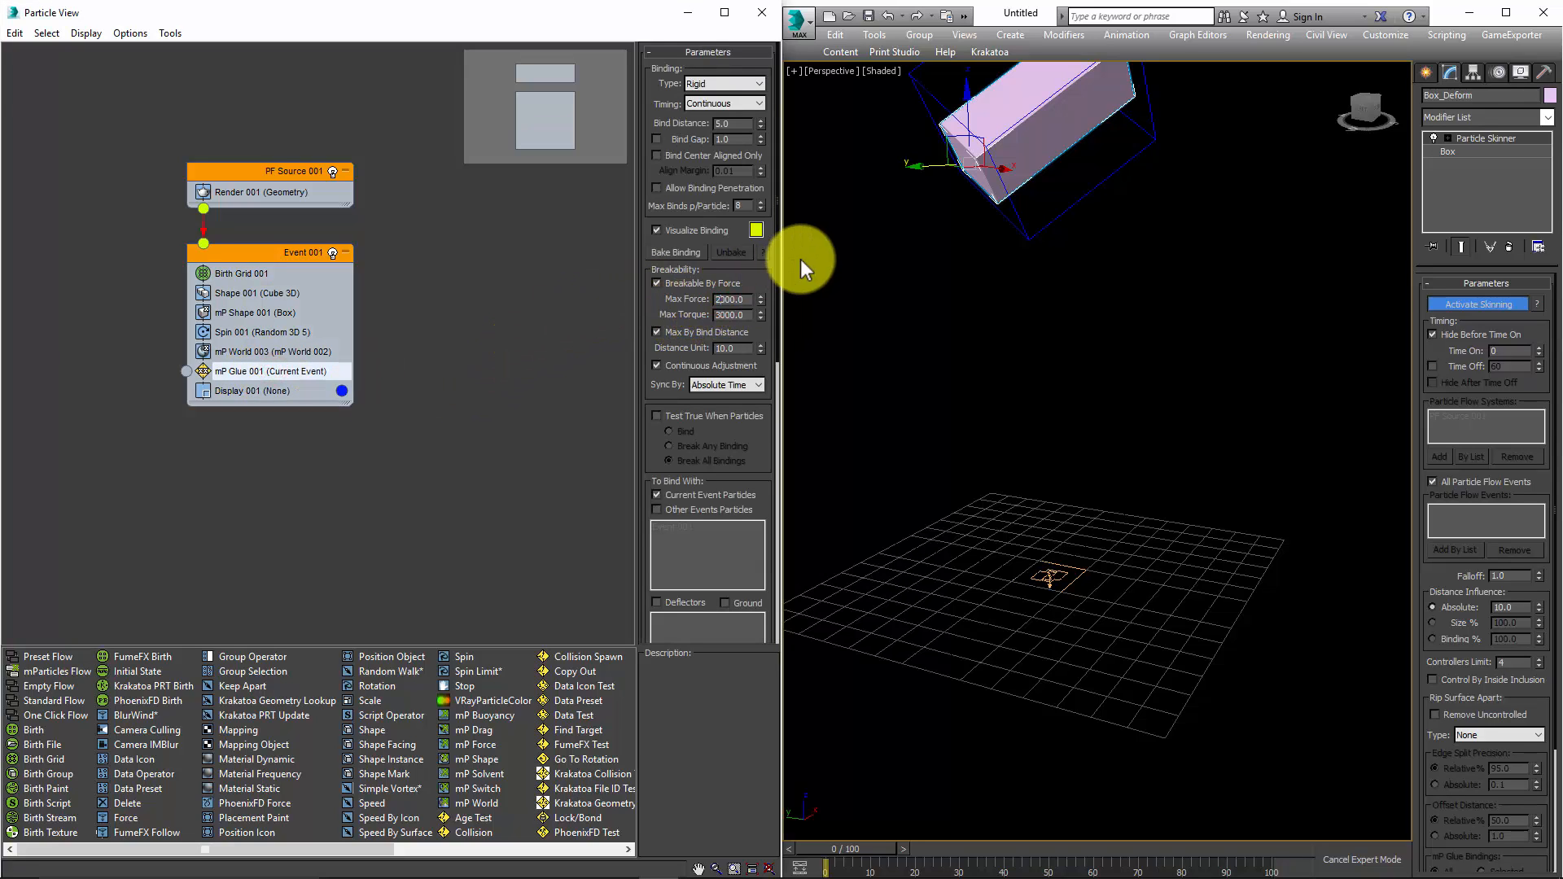
pyautogui.press('Tab')
pyautogui.moveTo(721, 318); pyautogui.dragTo(698, 315)
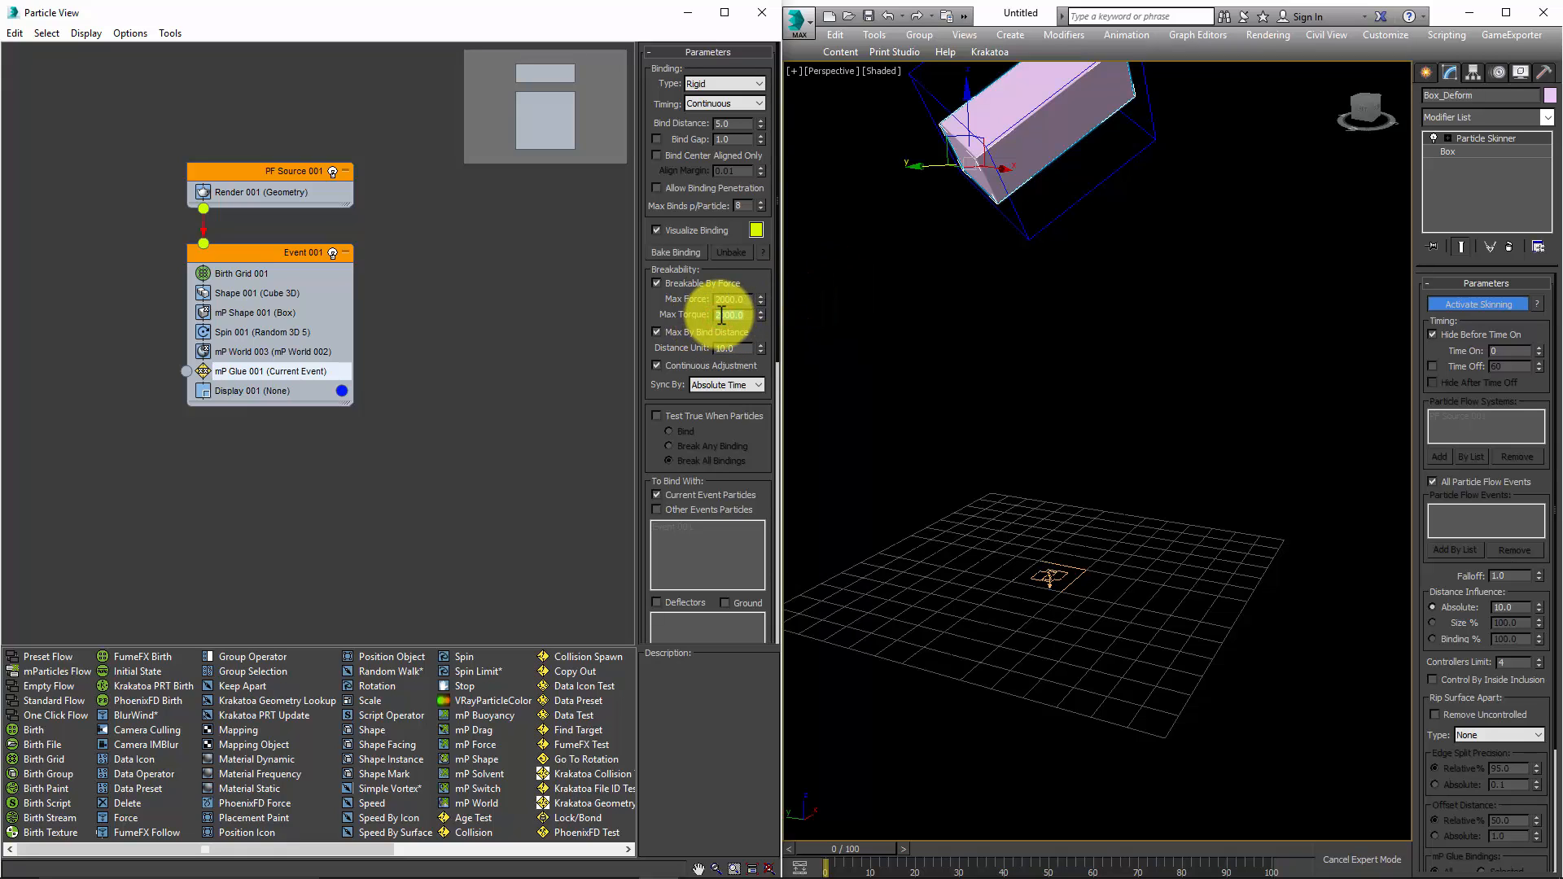
pyautogui.write('2')
# Play the simulation to check the box's deformation with the 2000 glue limits, and return to frame 0.
pyautogui.scroll(-3, 960, 275)
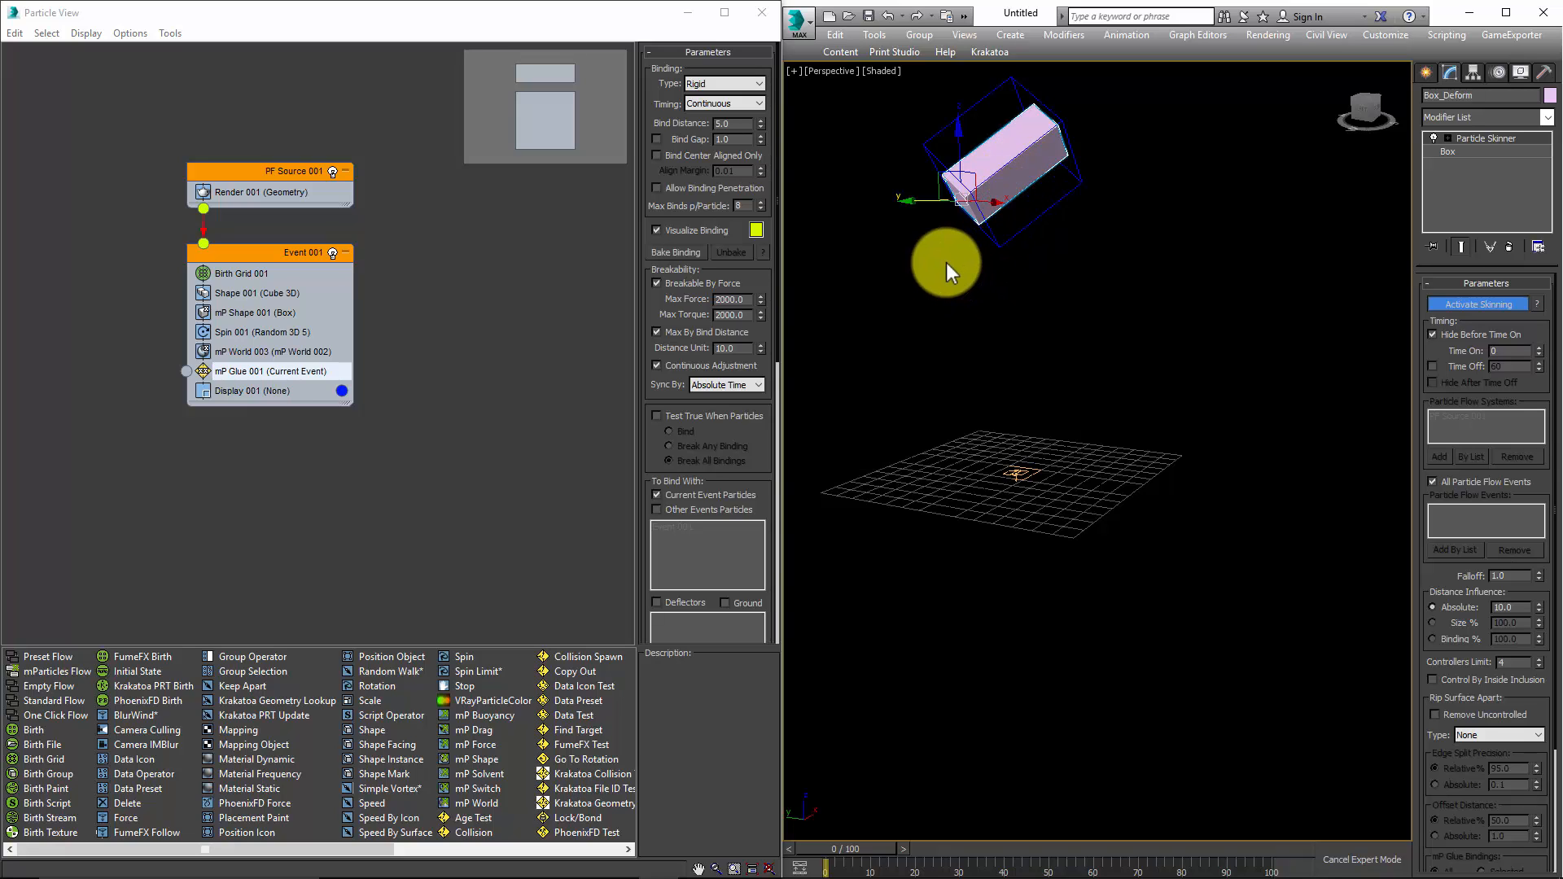
pyautogui.press('/')
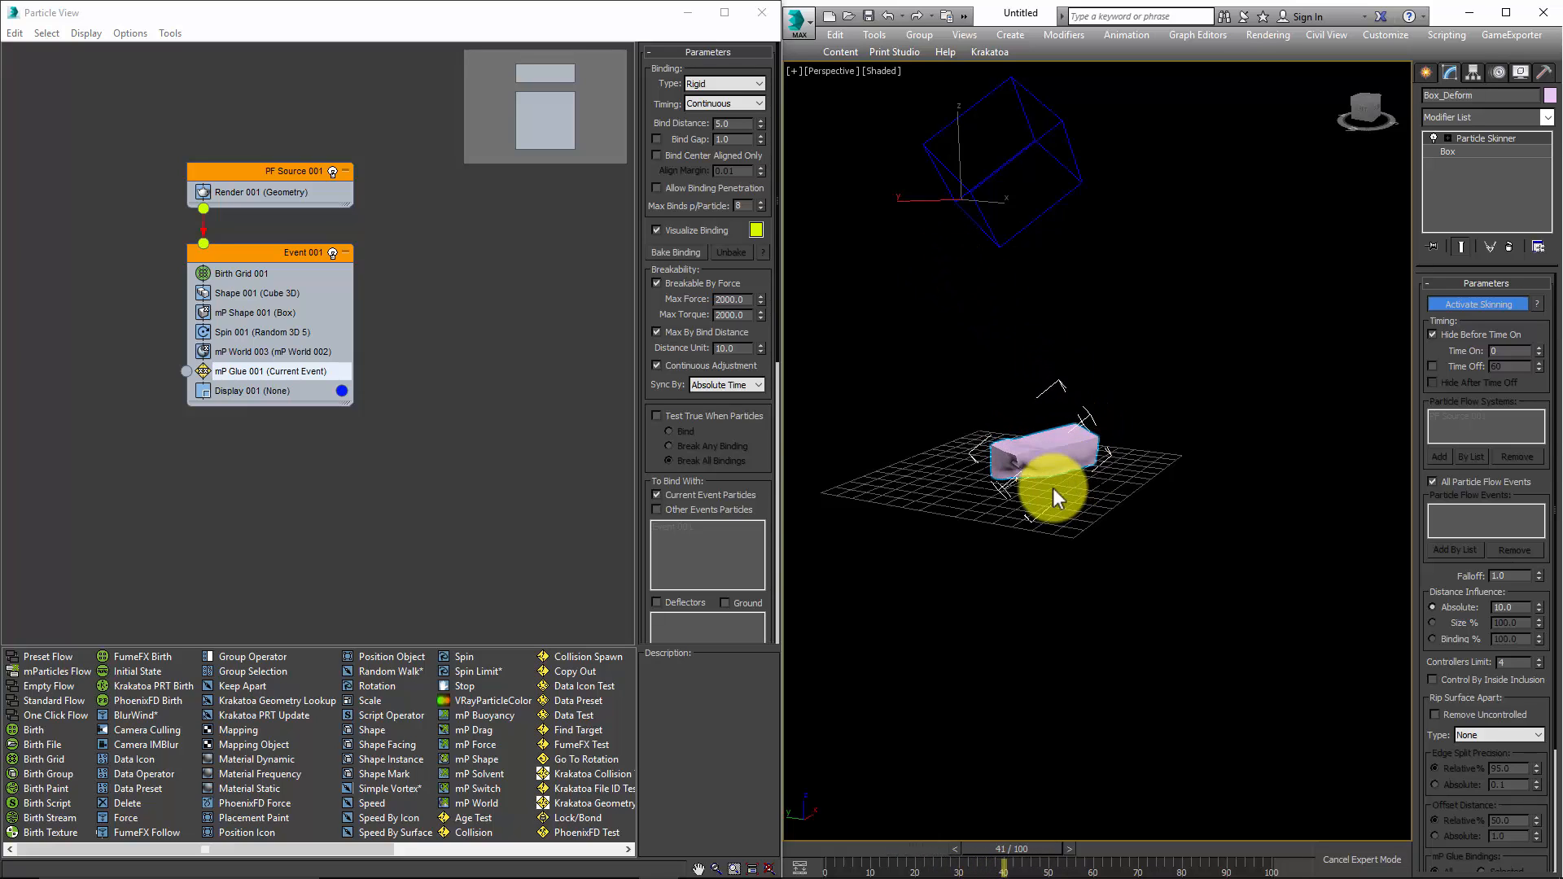
pyautogui.scroll(3, 1053, 487)
pyautogui.moveTo(1052, 487); pyautogui.dragTo(1055, 498, button='middle')
pyautogui.scroll(-3, 1056, 496)
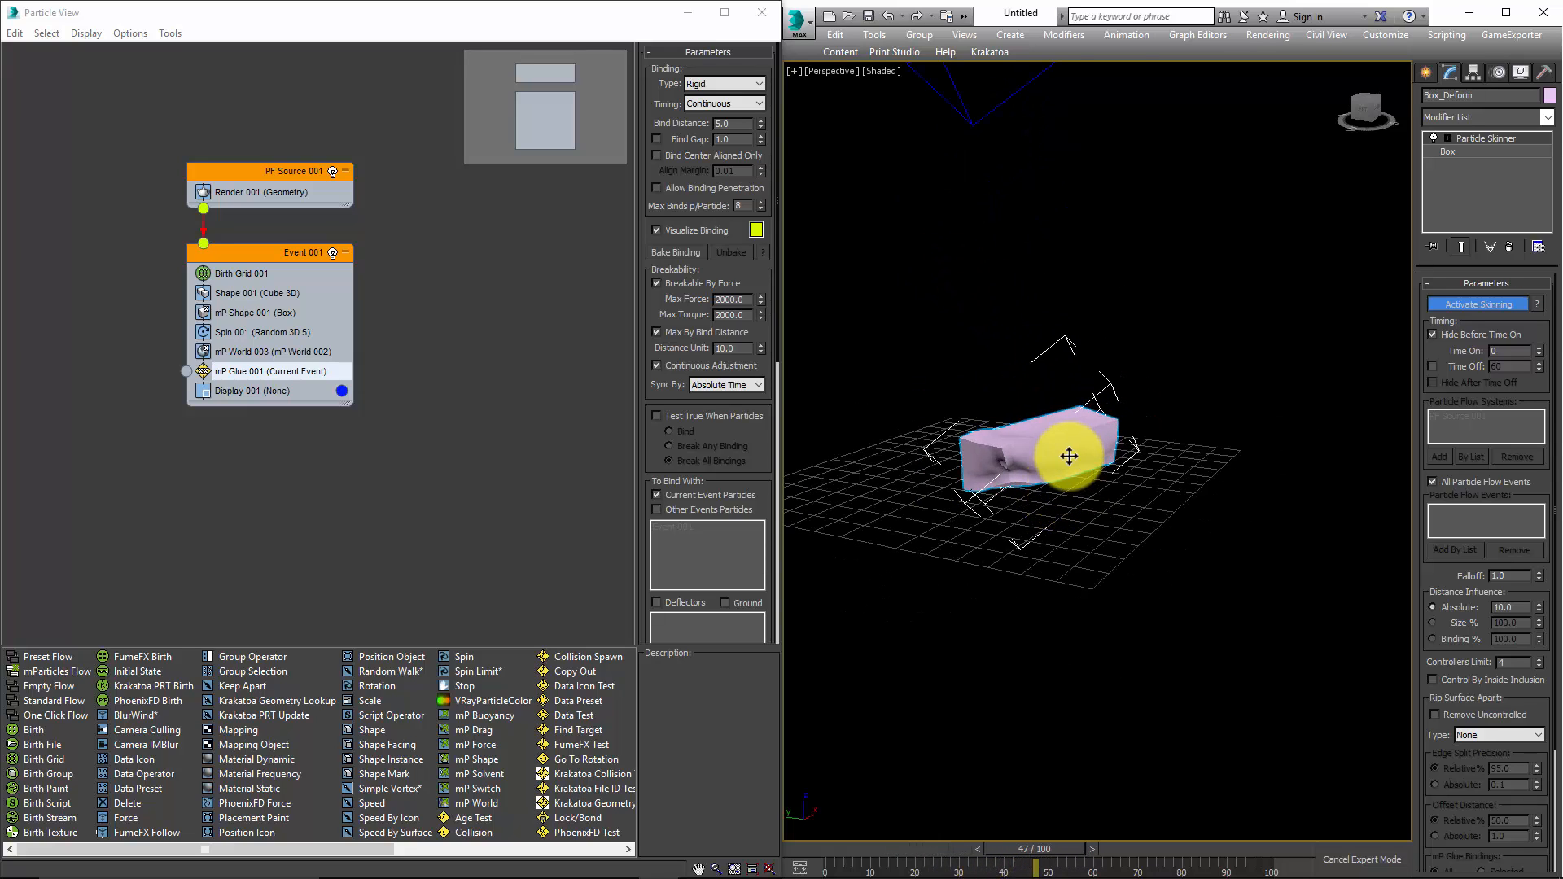
pyautogui.press('Home')
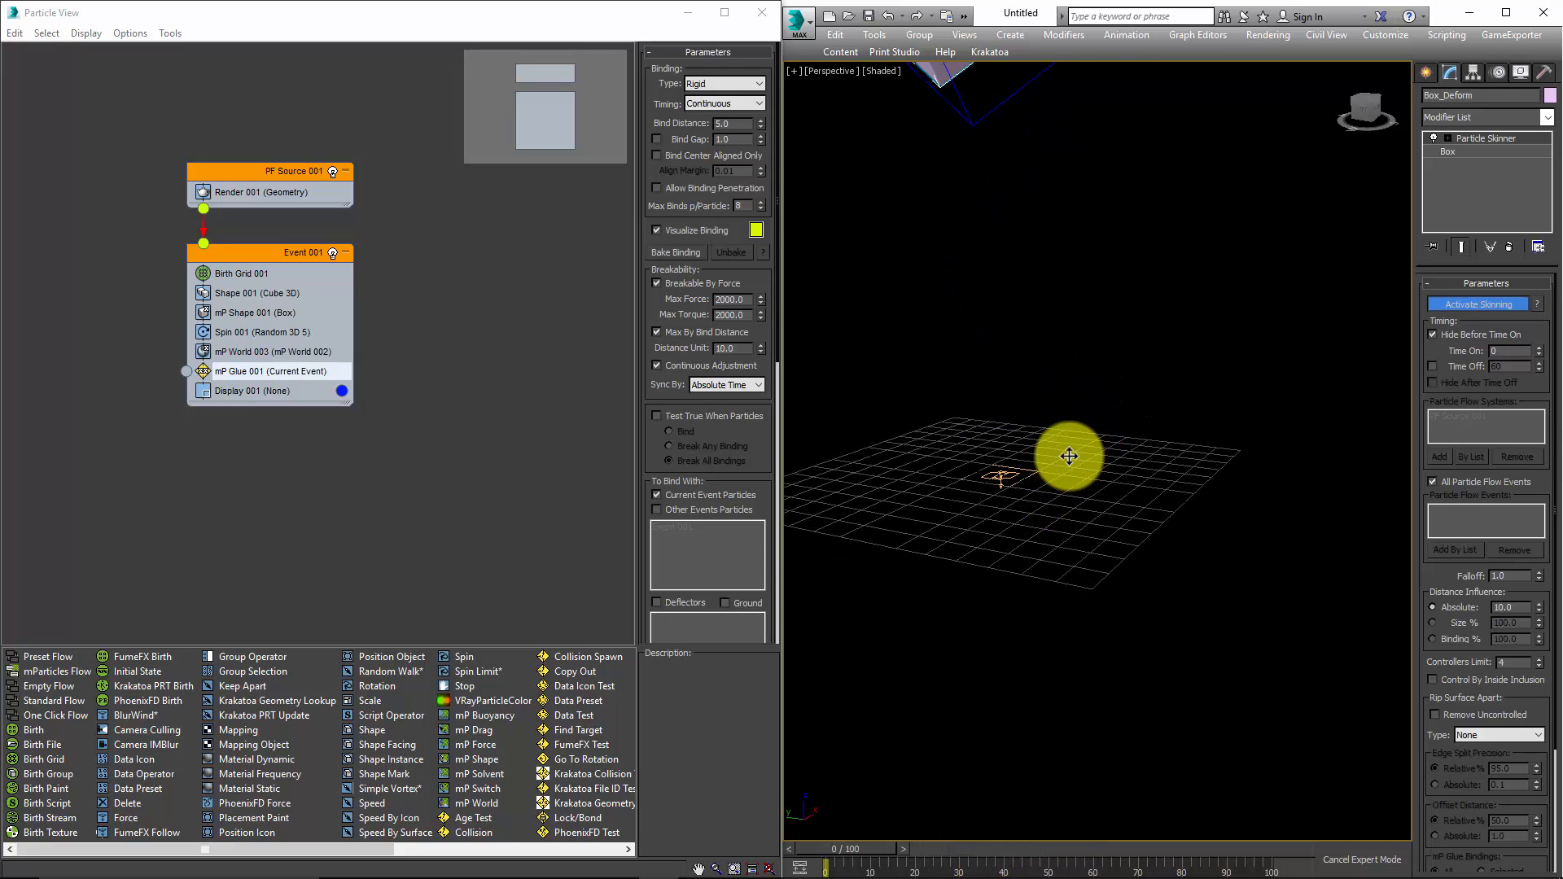
# Set both the Max Force and Max Torque of the mP Glue 001 operator to 1000.
pyautogui.doubleClick(728, 299)
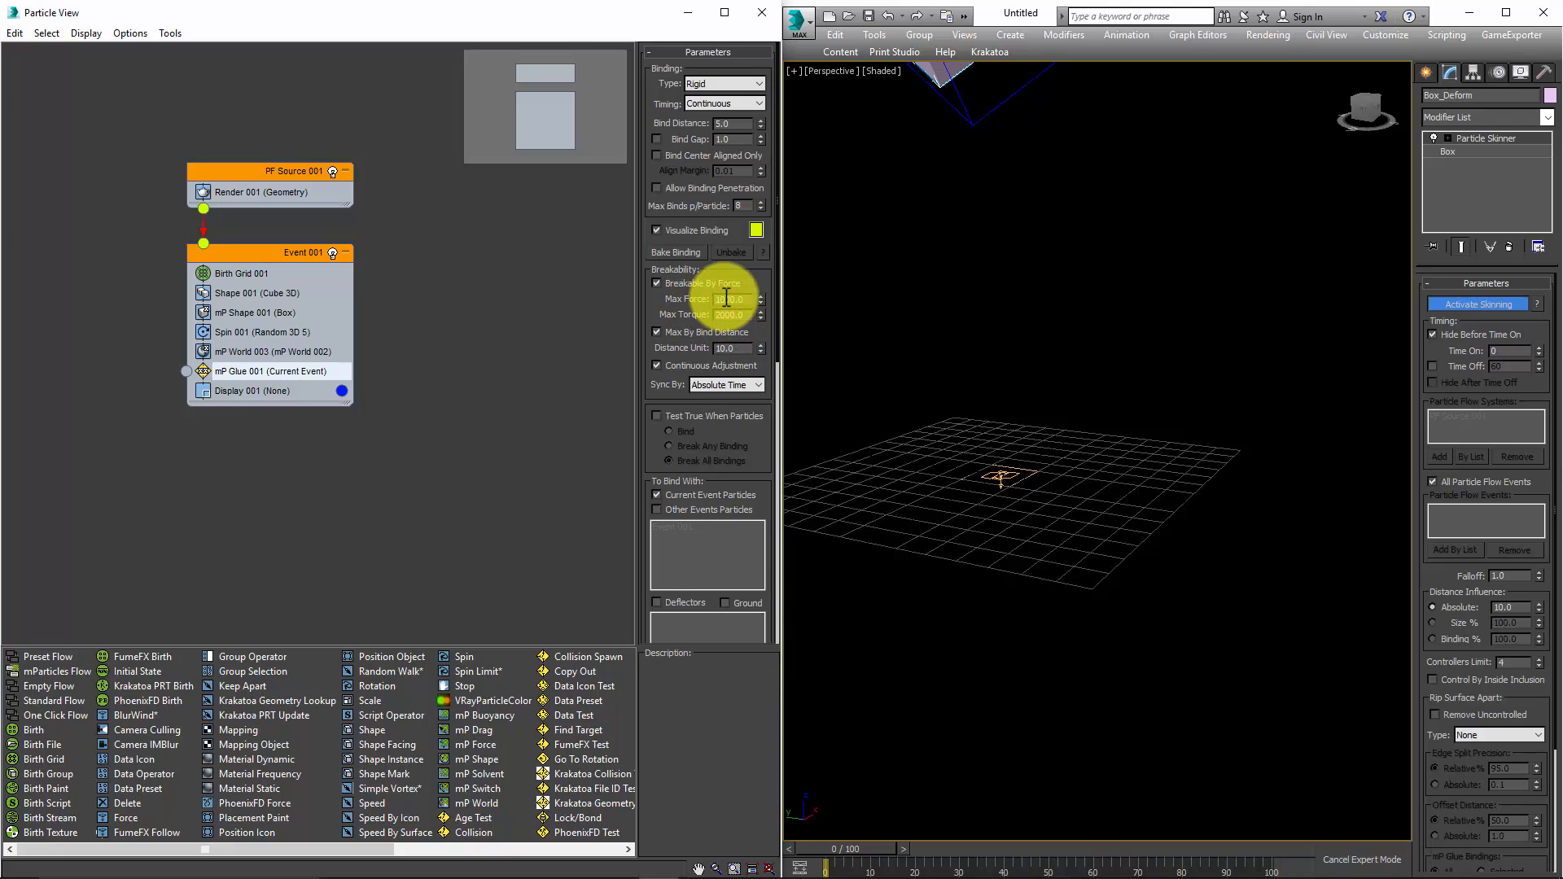
pyautogui.moveTo(725, 315); pyautogui.dragTo(701, 317)
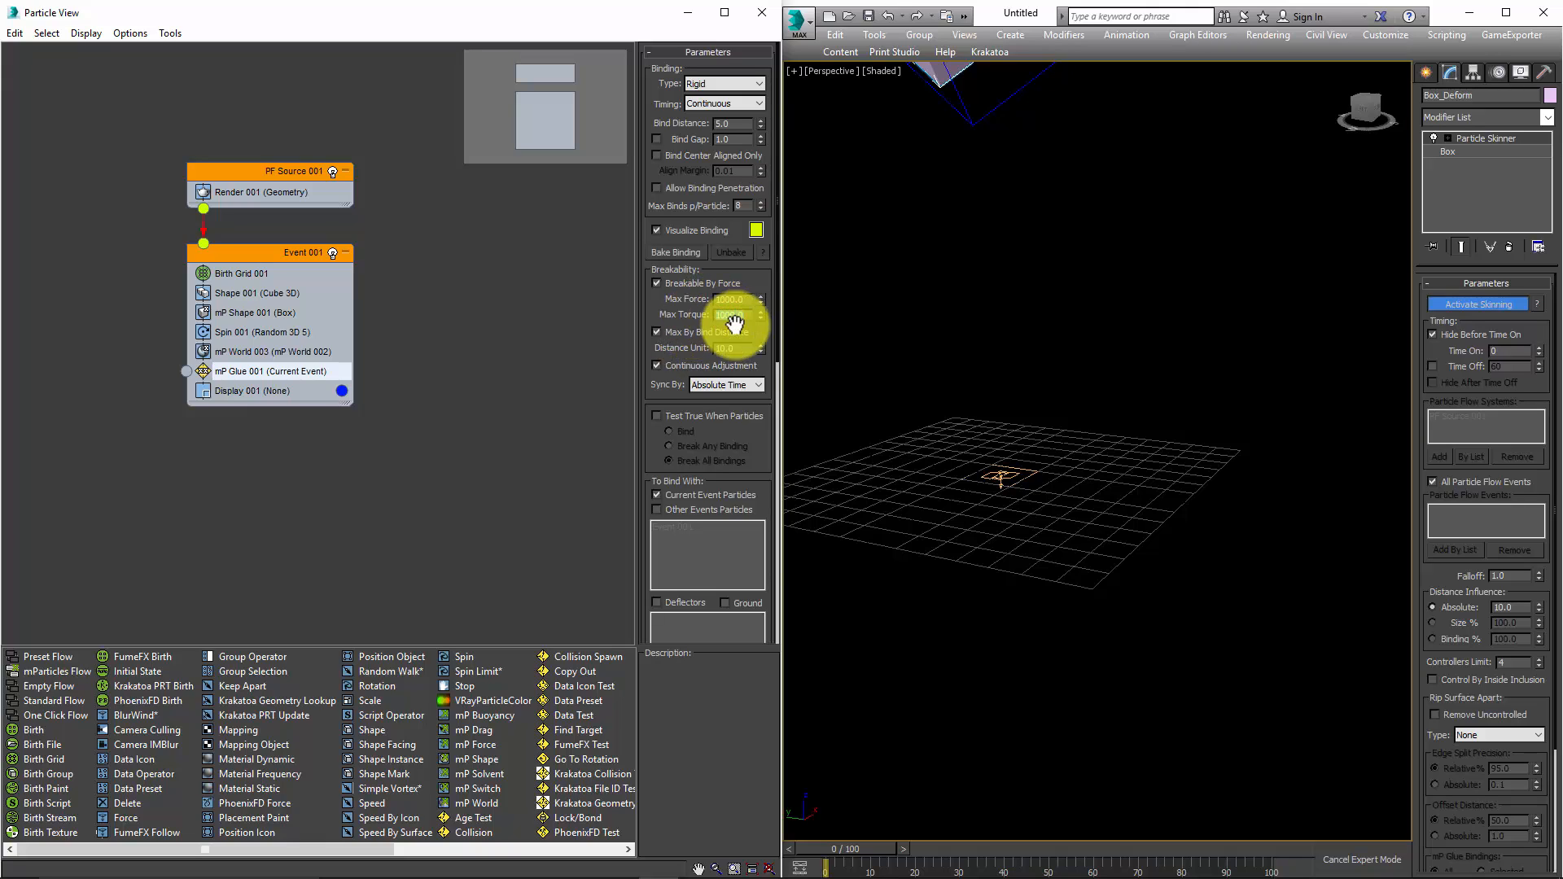
pyautogui.click(881, 288)
# Play the simulation with the 1000 glue limits, examine the deformed box closely from several angles, and return to frame 0.
pyautogui.press('/')
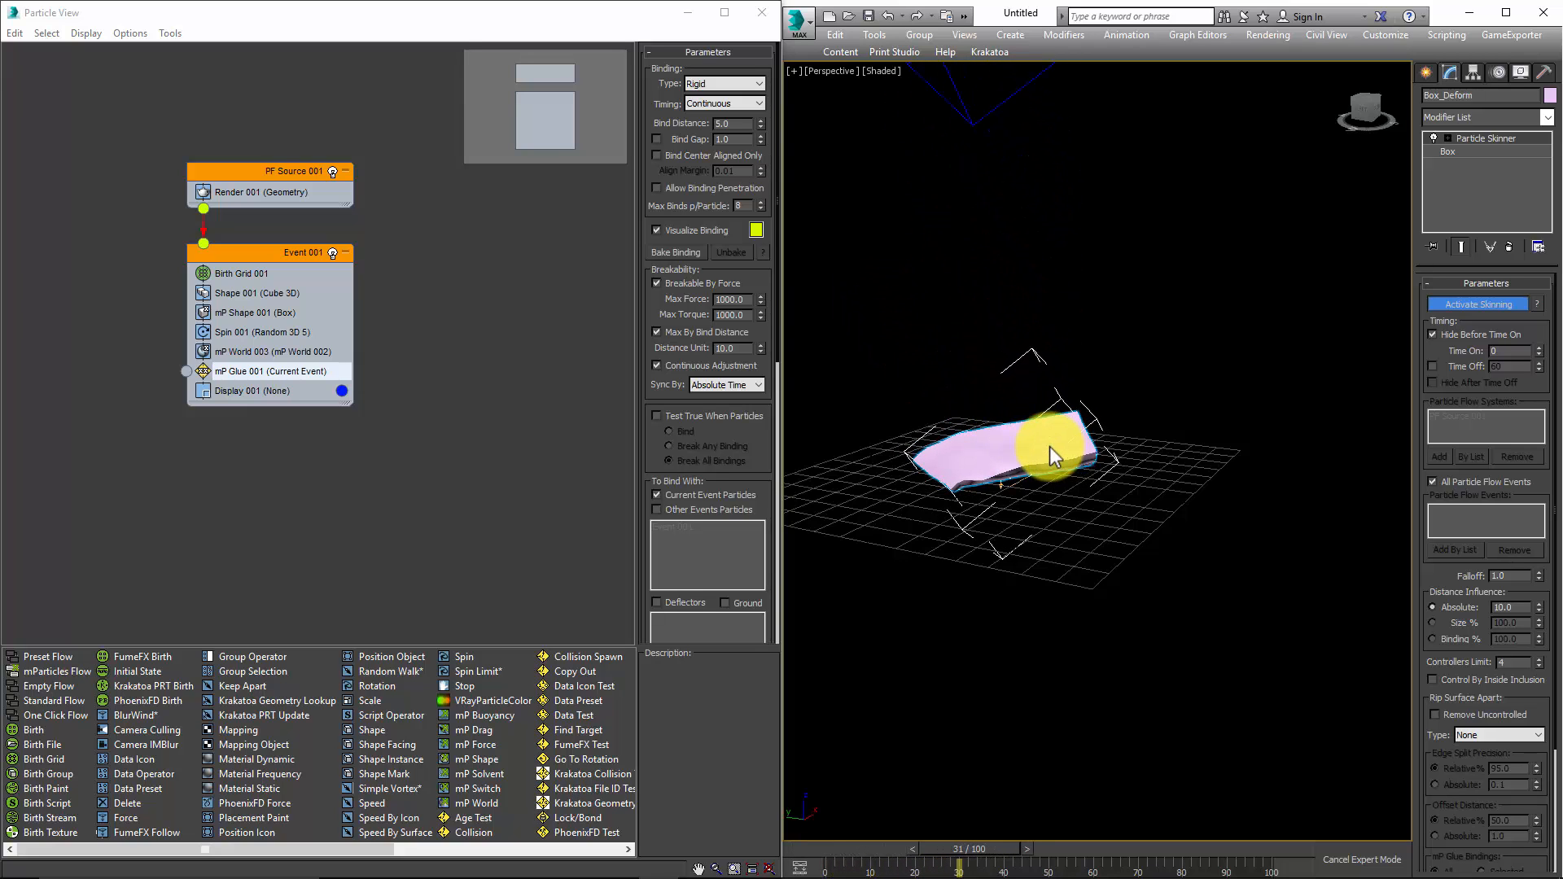
pyautogui.moveTo(1017, 465)
pyautogui.keyDown('alt'); pyautogui.mouseDown(button='middle')
pyautogui.moveTo(843, 479)
pyautogui.moveTo(936, 457)
pyautogui.moveTo(1203, 443)
pyautogui.moveTo(1065, 451)
pyautogui.moveTo(1151, 488)
pyautogui.moveTo(1023, 488)
pyautogui.moveTo(988, 463)
pyautogui.mouseUp(button='middle'); pyautogui.keyUp('alt')
pyautogui.scroll(5, 981, 490)
pyautogui.press('Home')
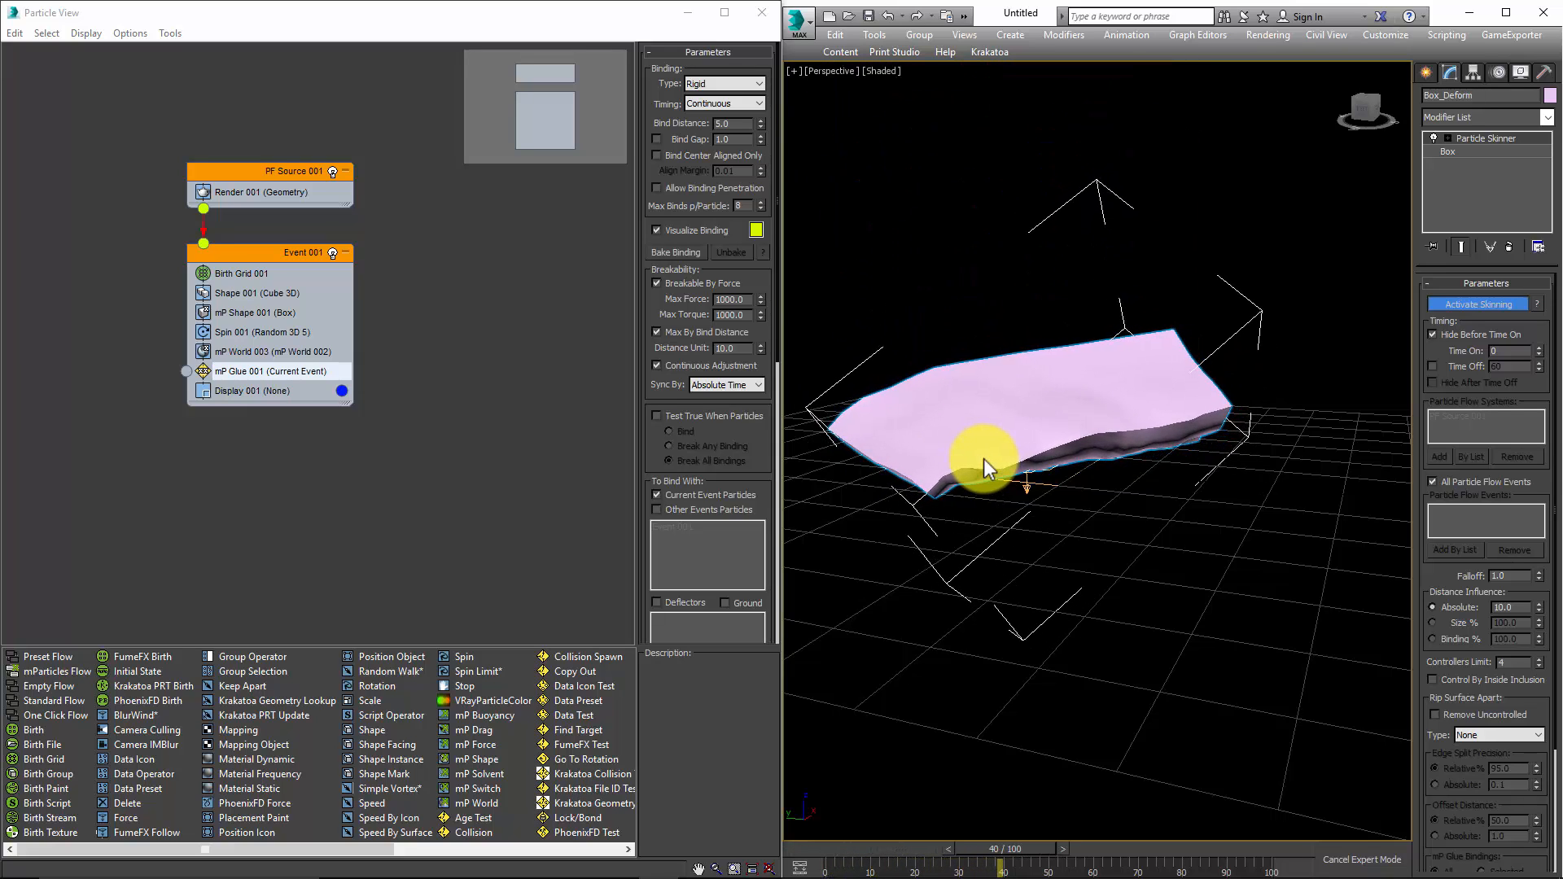
pyautogui.moveTo(1017, 397); pyautogui.dragTo(1092, 384, button='middle')
pyautogui.press('super')
pyautogui.press('super')
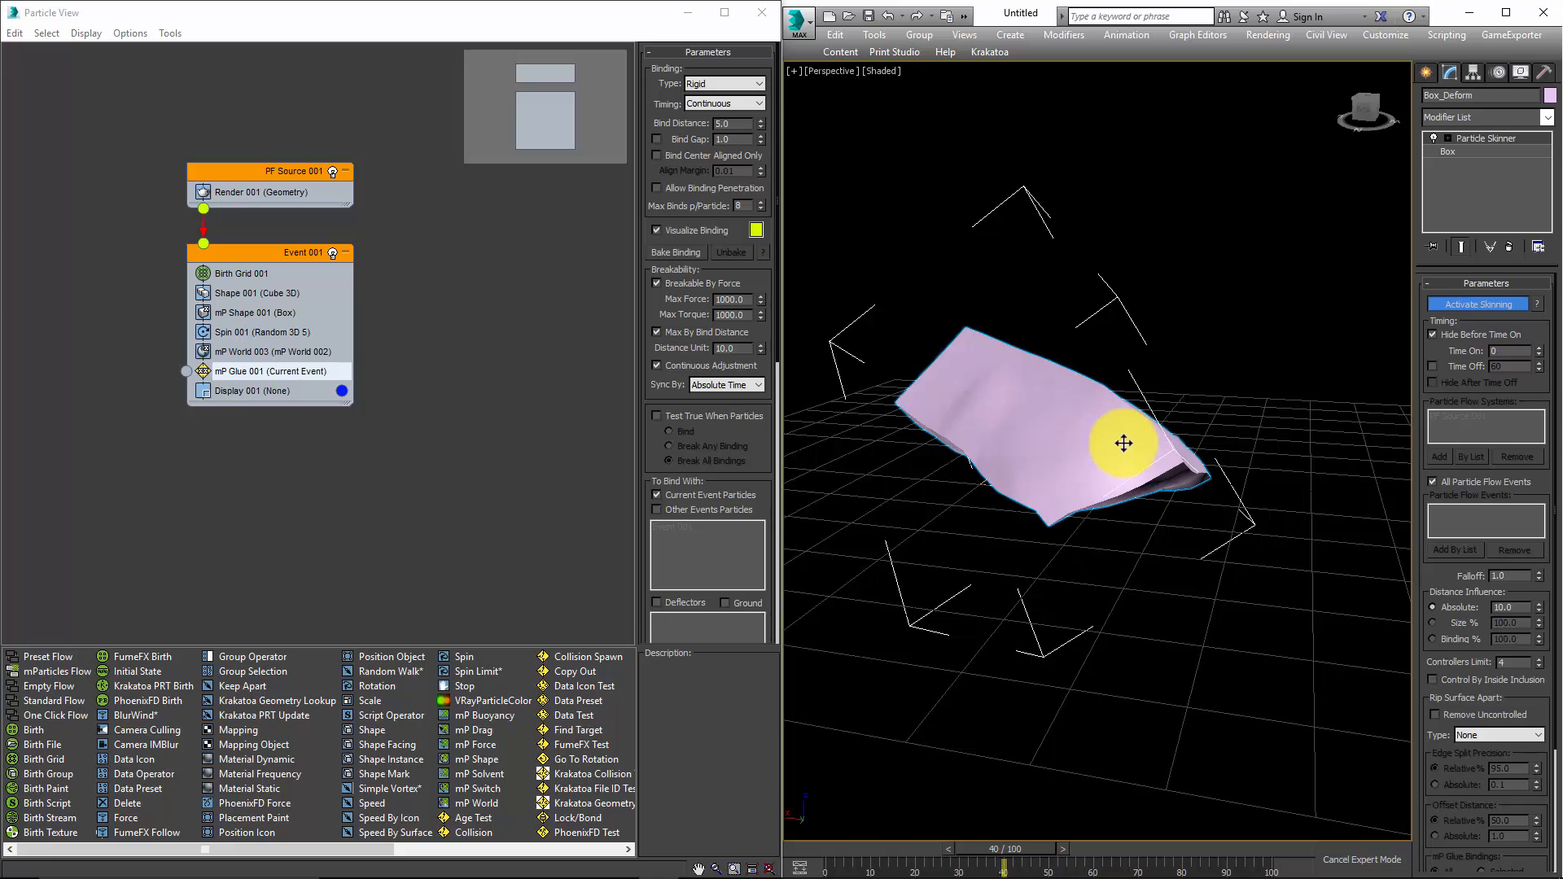
pyautogui.keyDown('alt'); pyautogui.moveTo(1124, 443); pyautogui.dragTo(1065, 502, button='middle'); pyautogui.keyUp('alt')
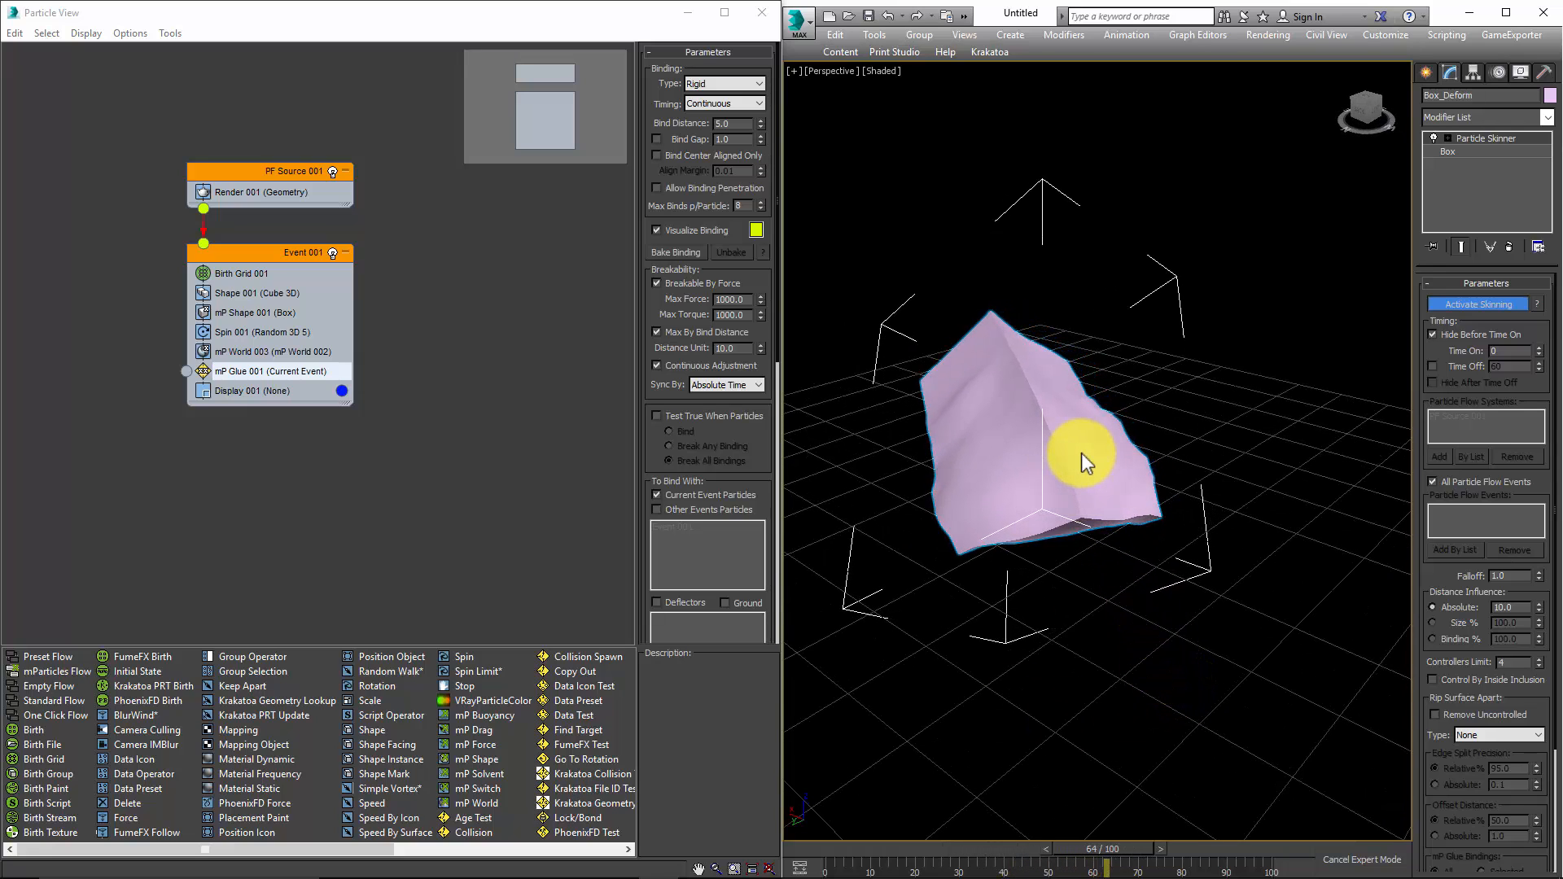
pyautogui.scroll(-4, 1039, 451)
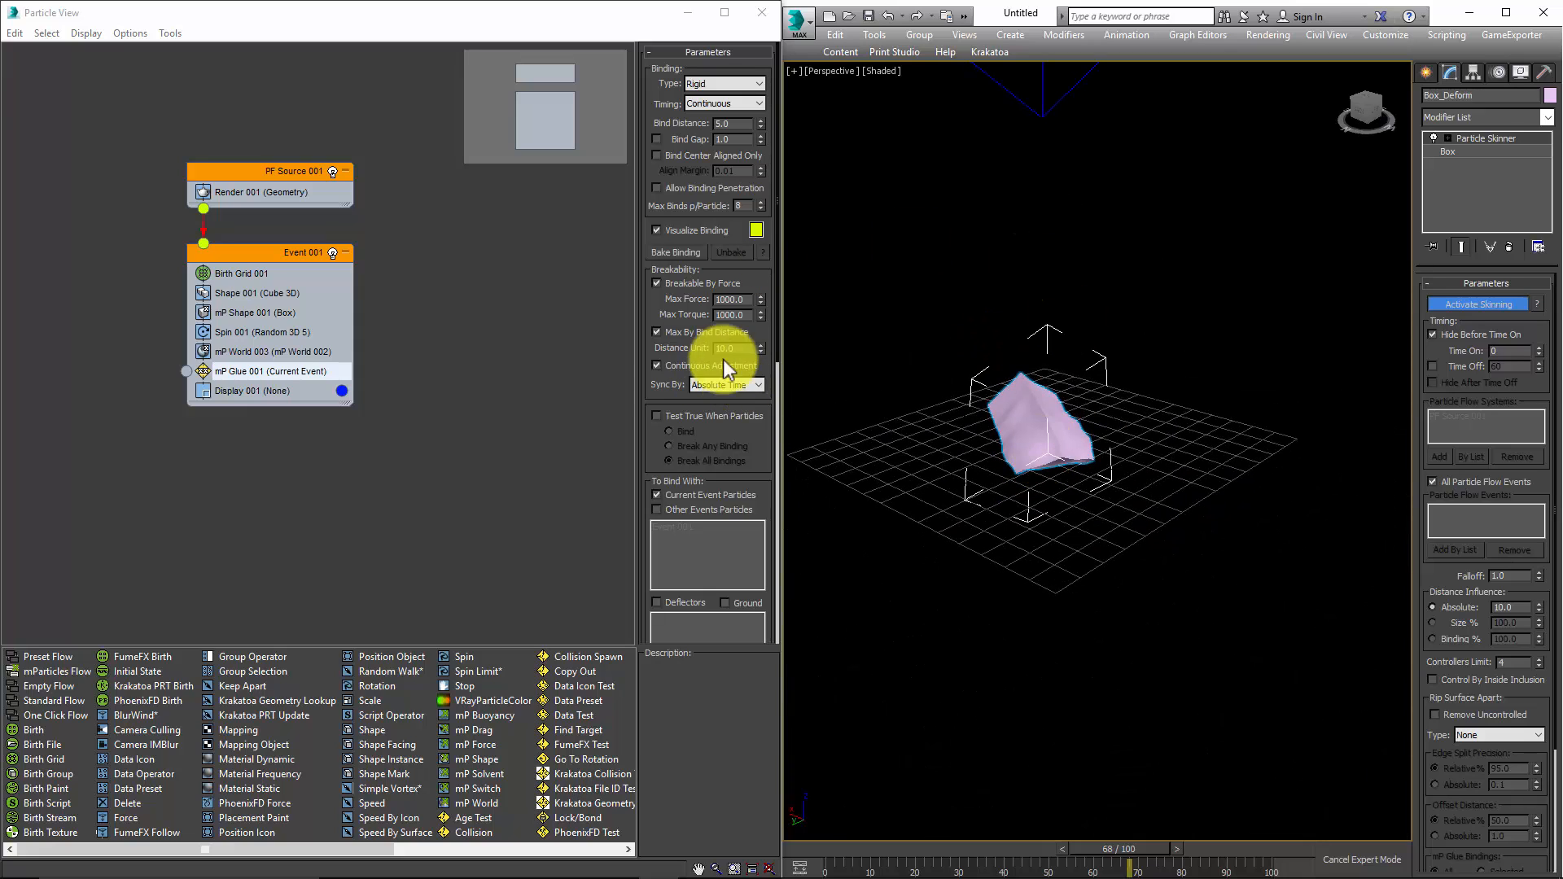
pyautogui.click(715, 300)
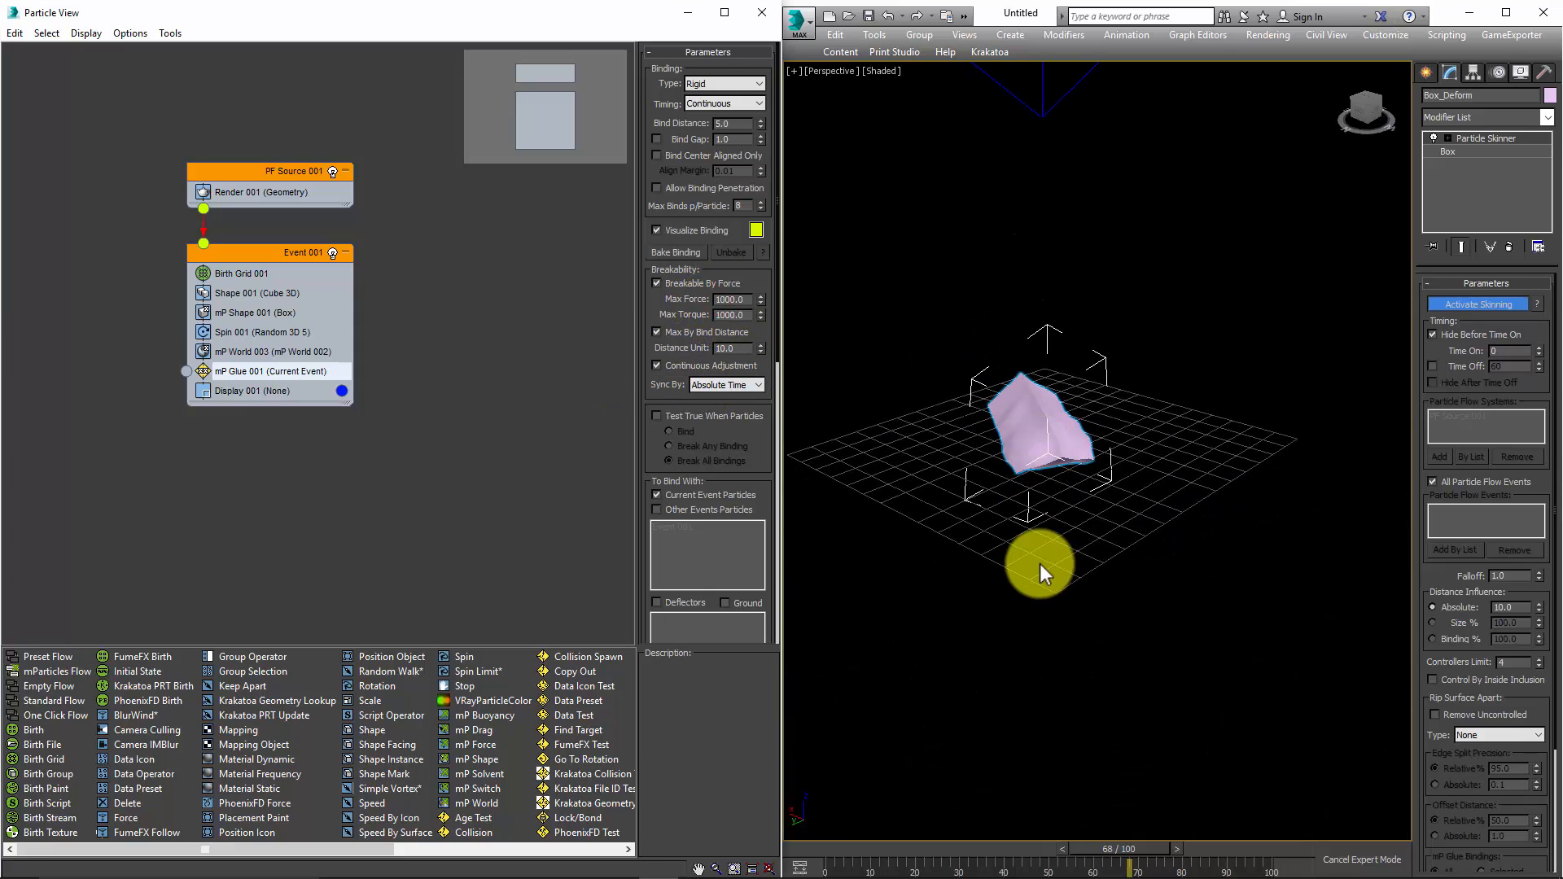
pyautogui.press('Home')
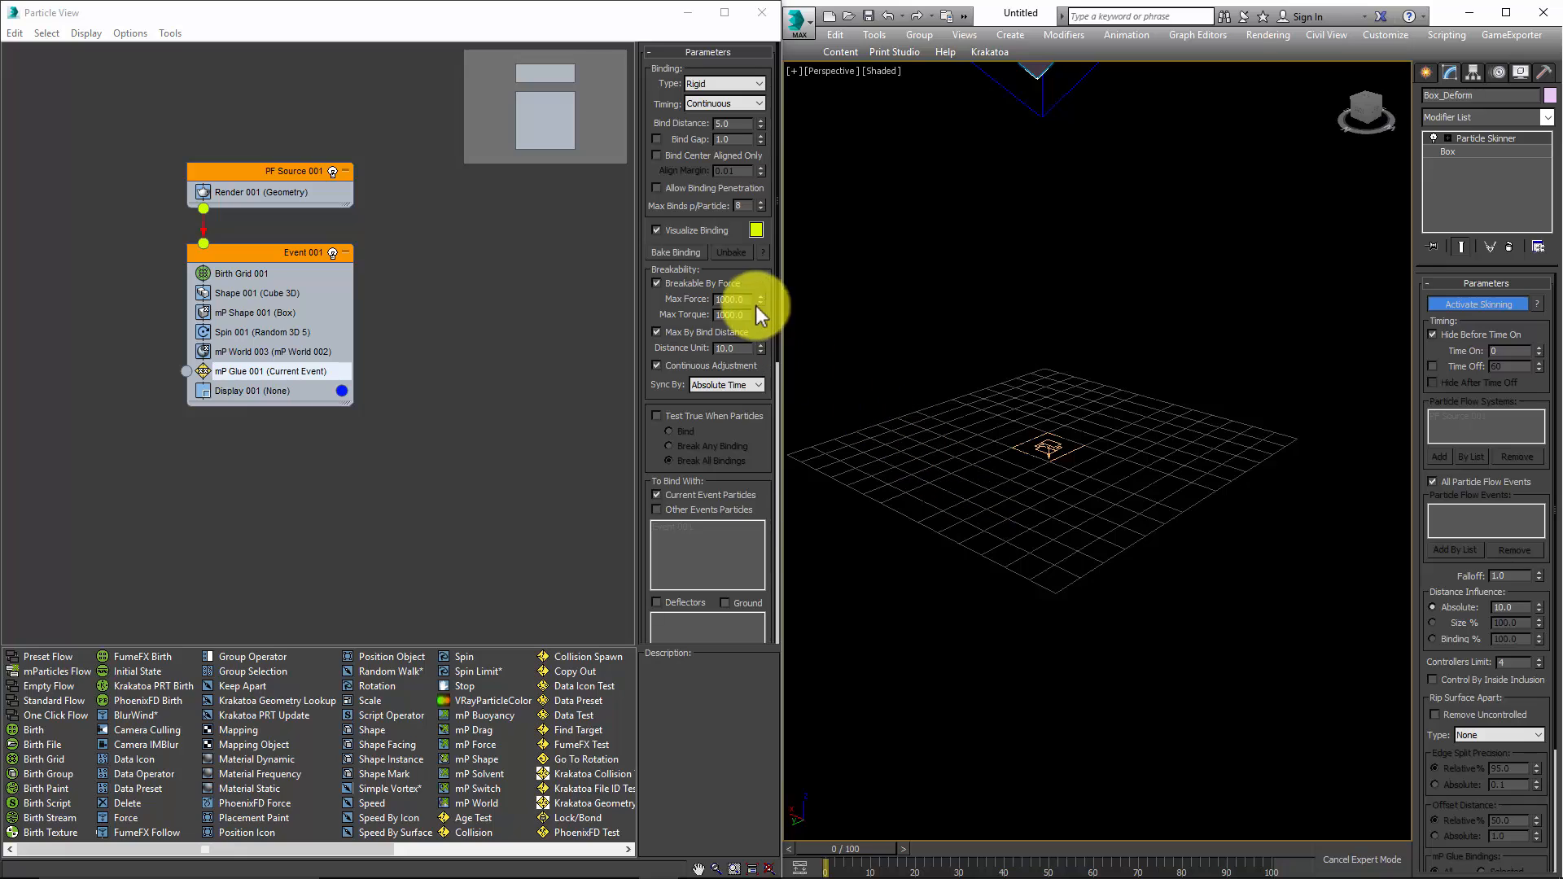
# Set both the Max Force and Max Torque of the mP Glue 001 operator to 1500.
pyautogui.moveTo(718, 301); pyautogui.dragTo(725, 302)
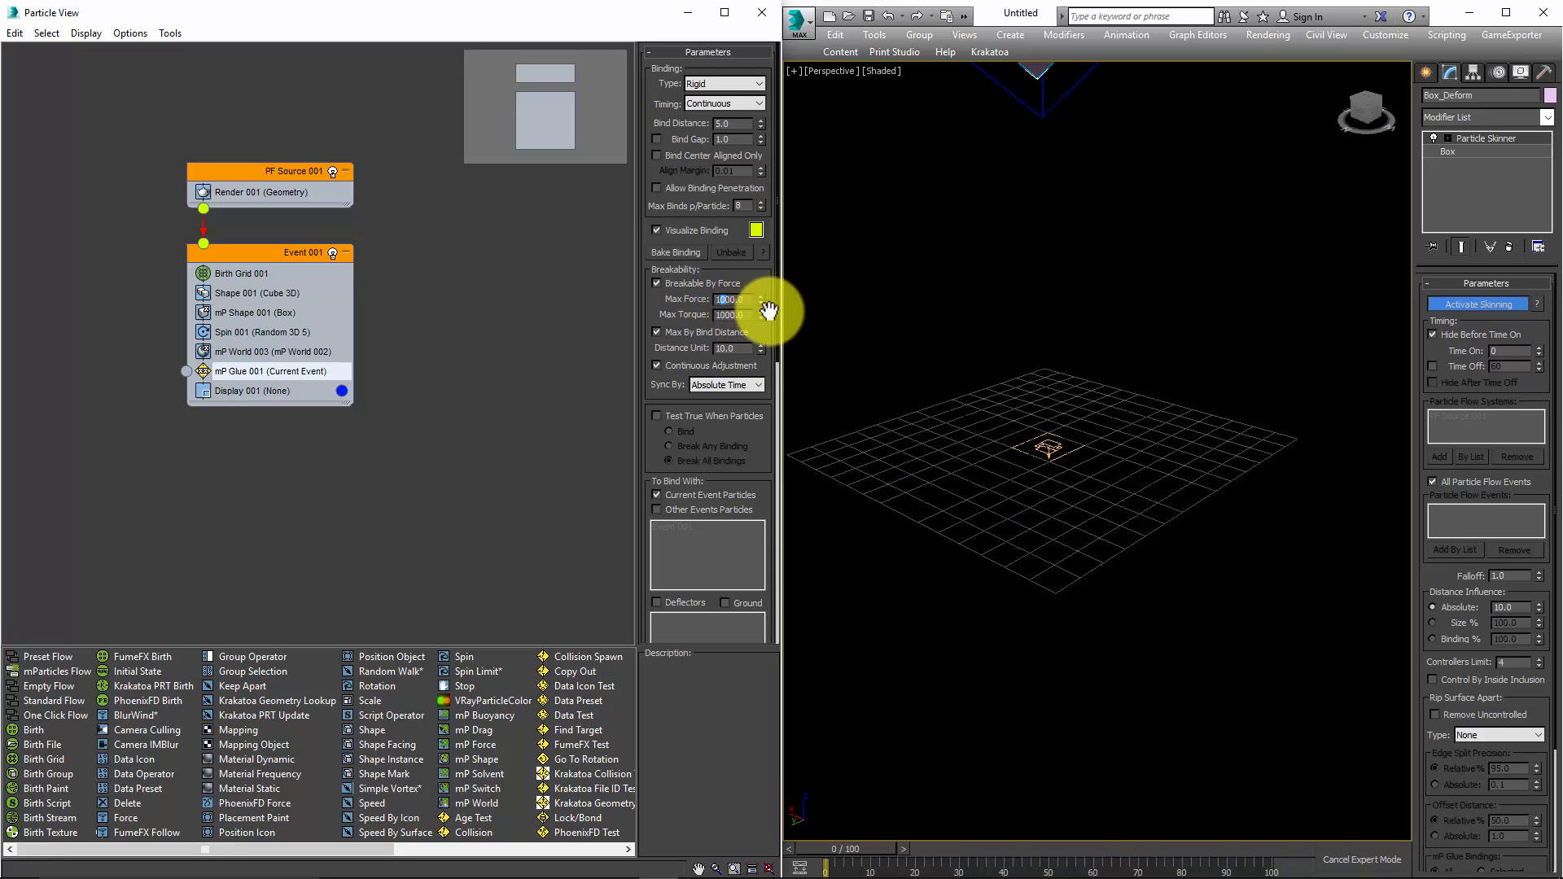
pyautogui.write('5')
pyautogui.press('Return')
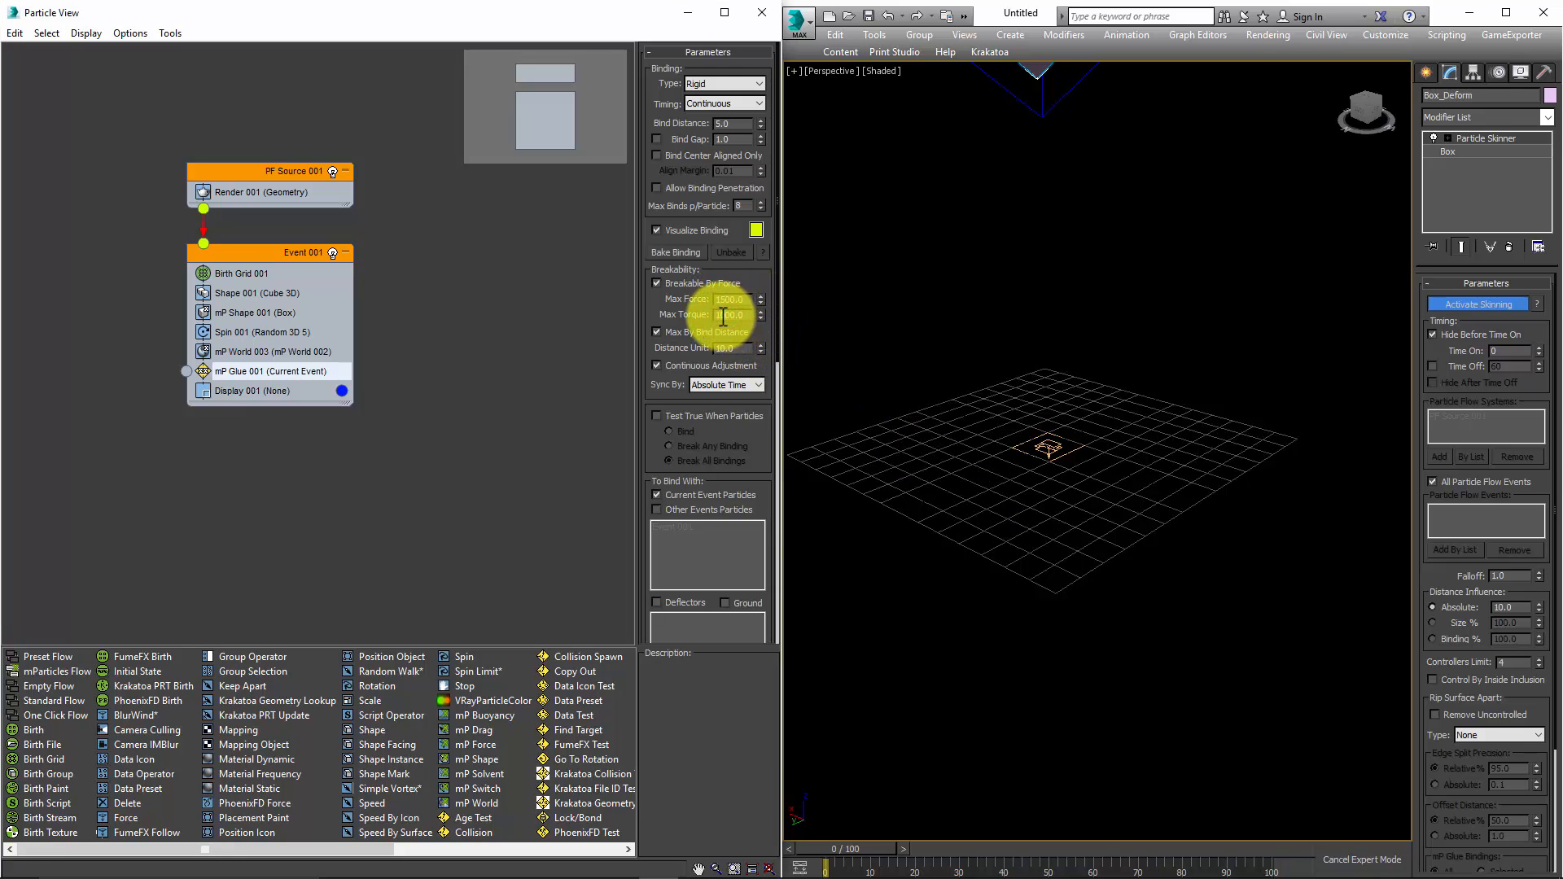
pyautogui.moveTo(723, 317); pyautogui.dragTo(725, 320)
pyautogui.write('5')
pyautogui.press('Return')
# Play the simulation twice from frame 0 with the 1500 glue limits and check the box's deformation after impact.
pyautogui.middleClick(843, 342)
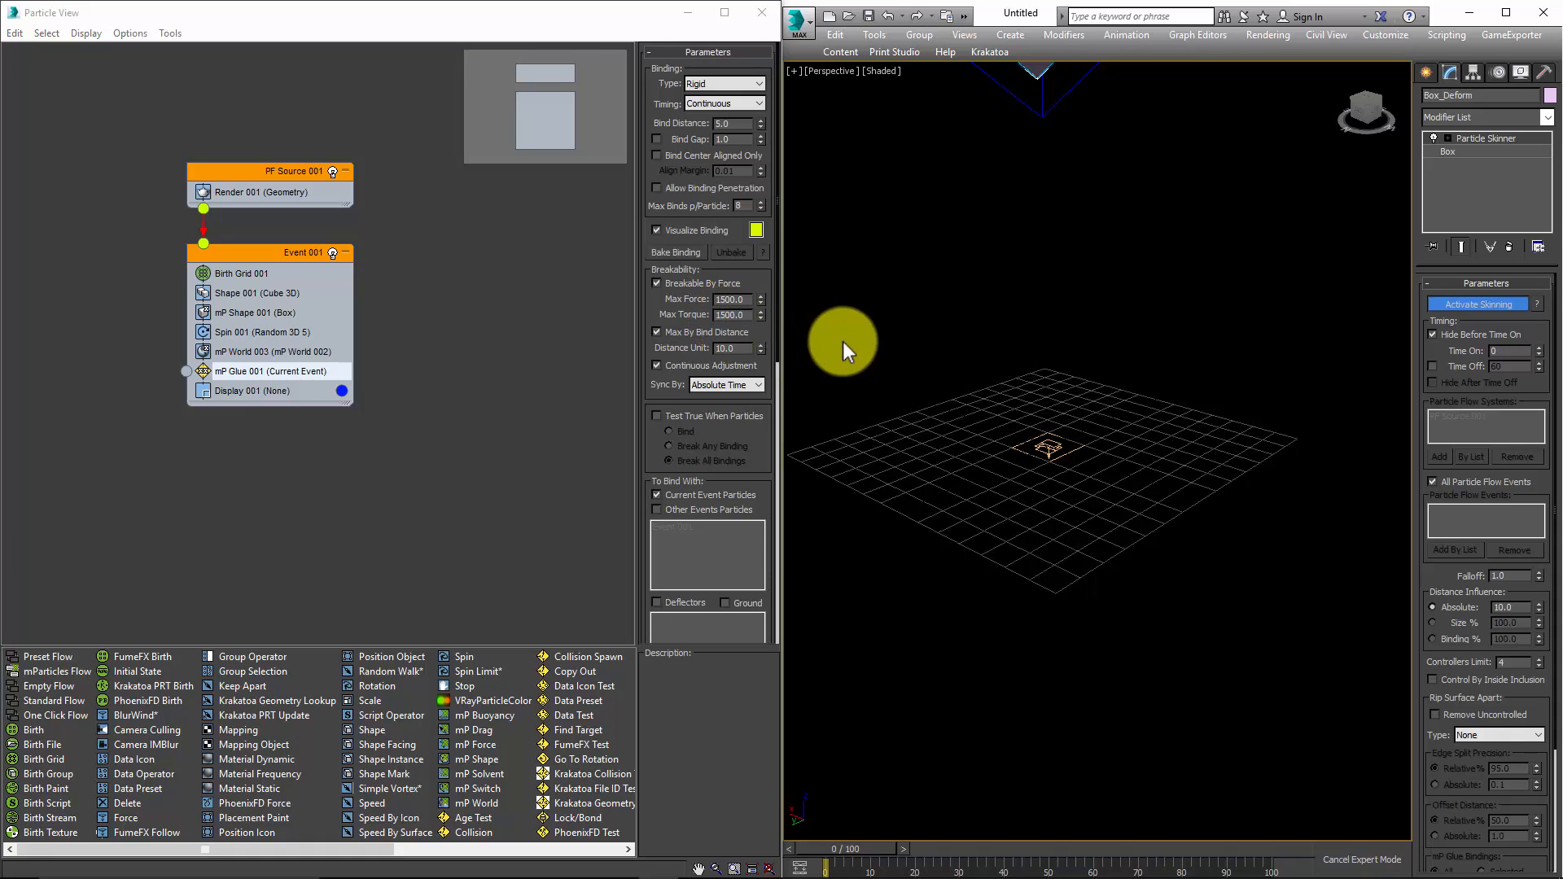
pyautogui.press('/')
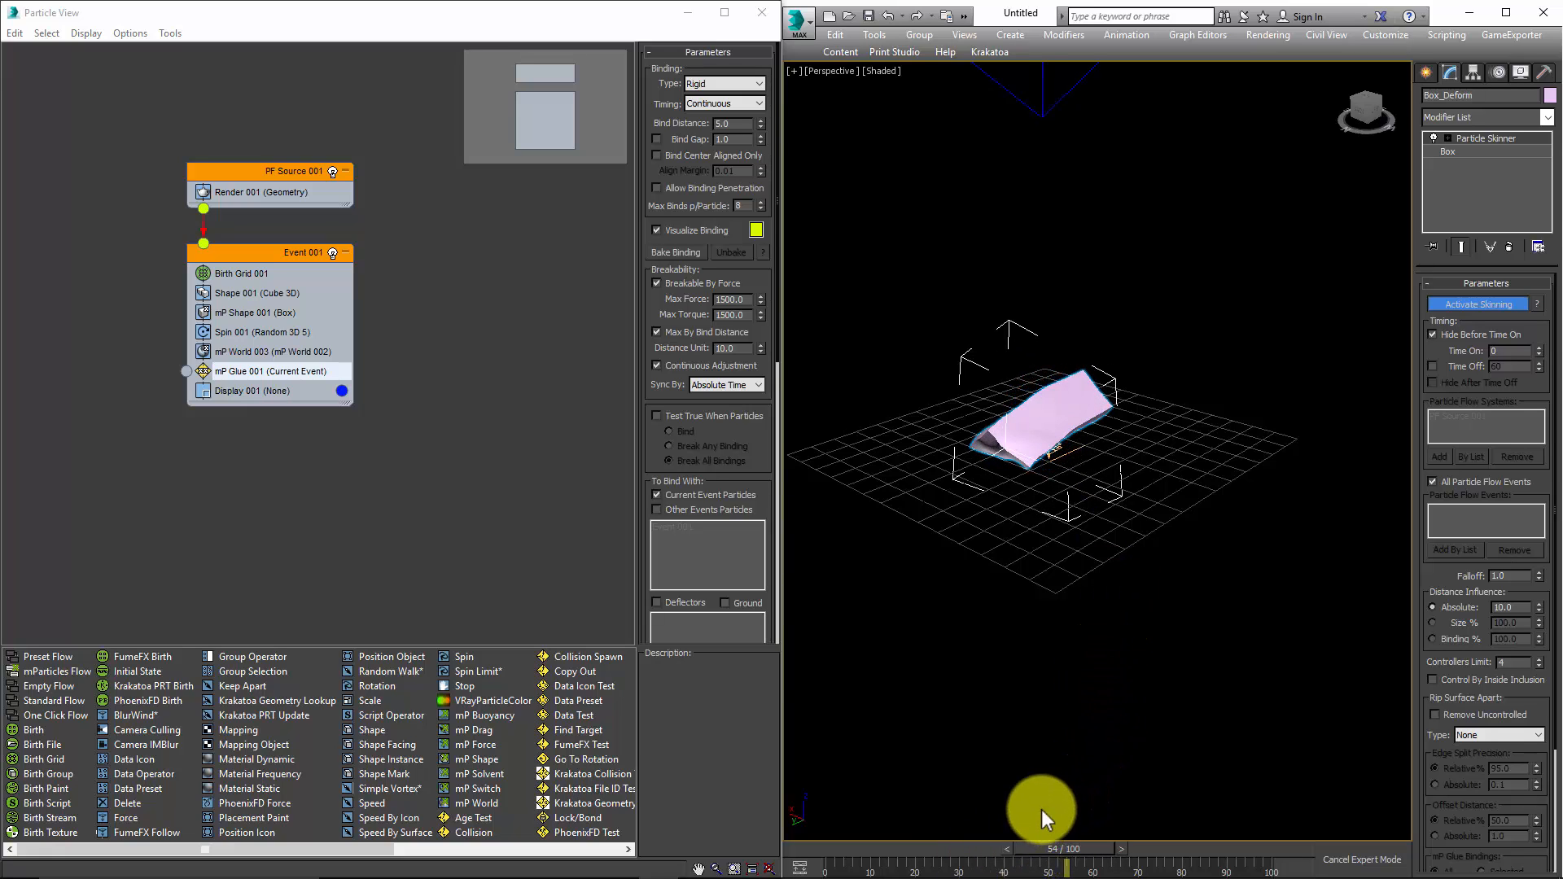
pyautogui.press('Home')
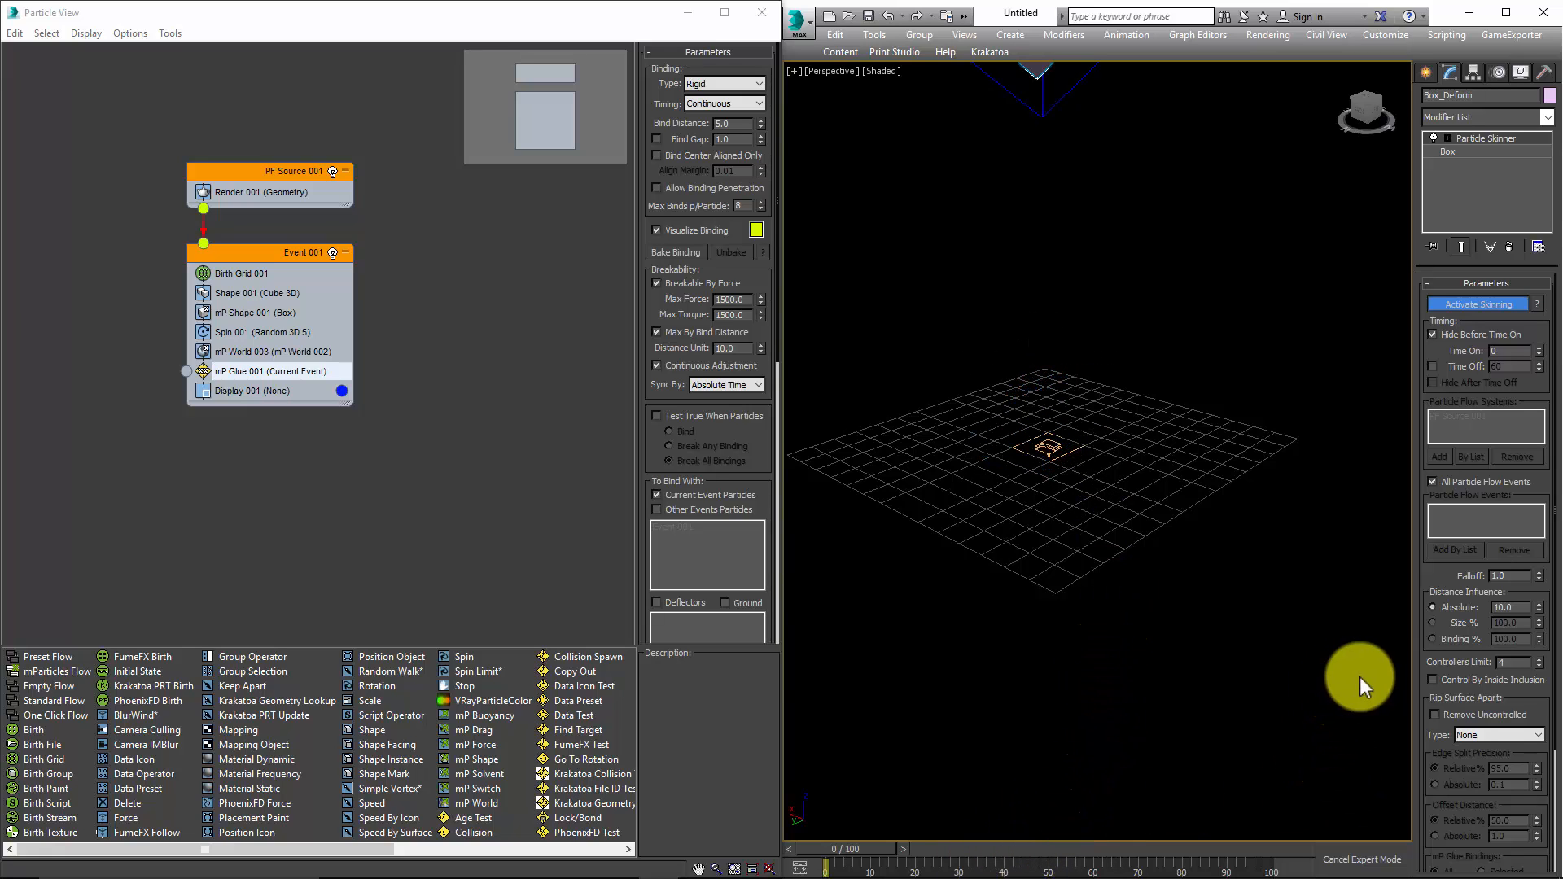
pyautogui.press('/')
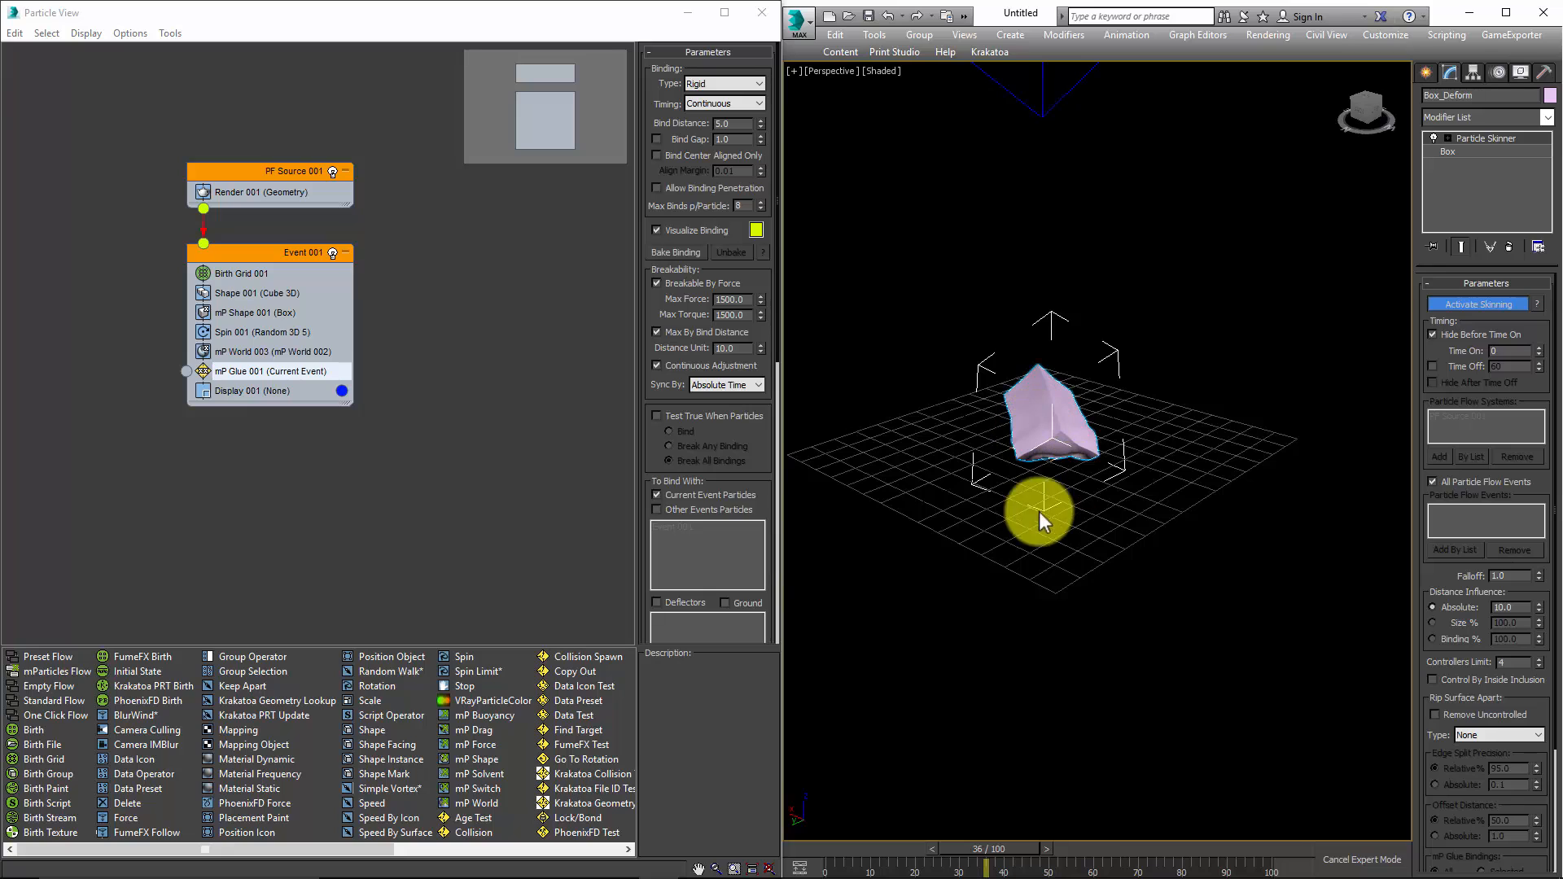
# Append an Age Test to Event 001 and select it for editing.
pyautogui.rightClick(278, 379)
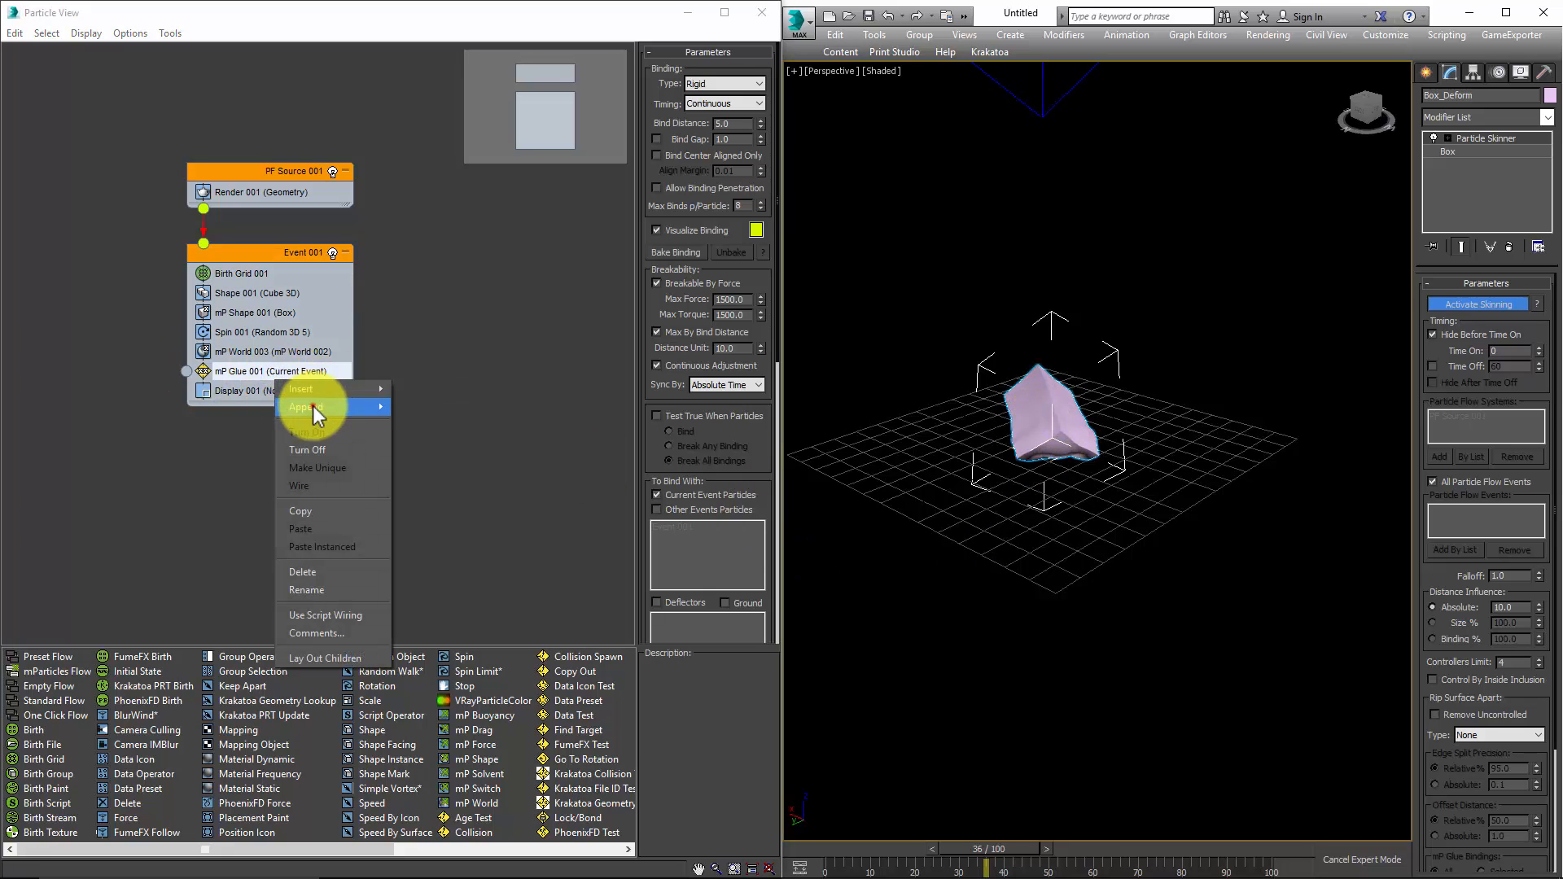
pyautogui.click(309, 406)
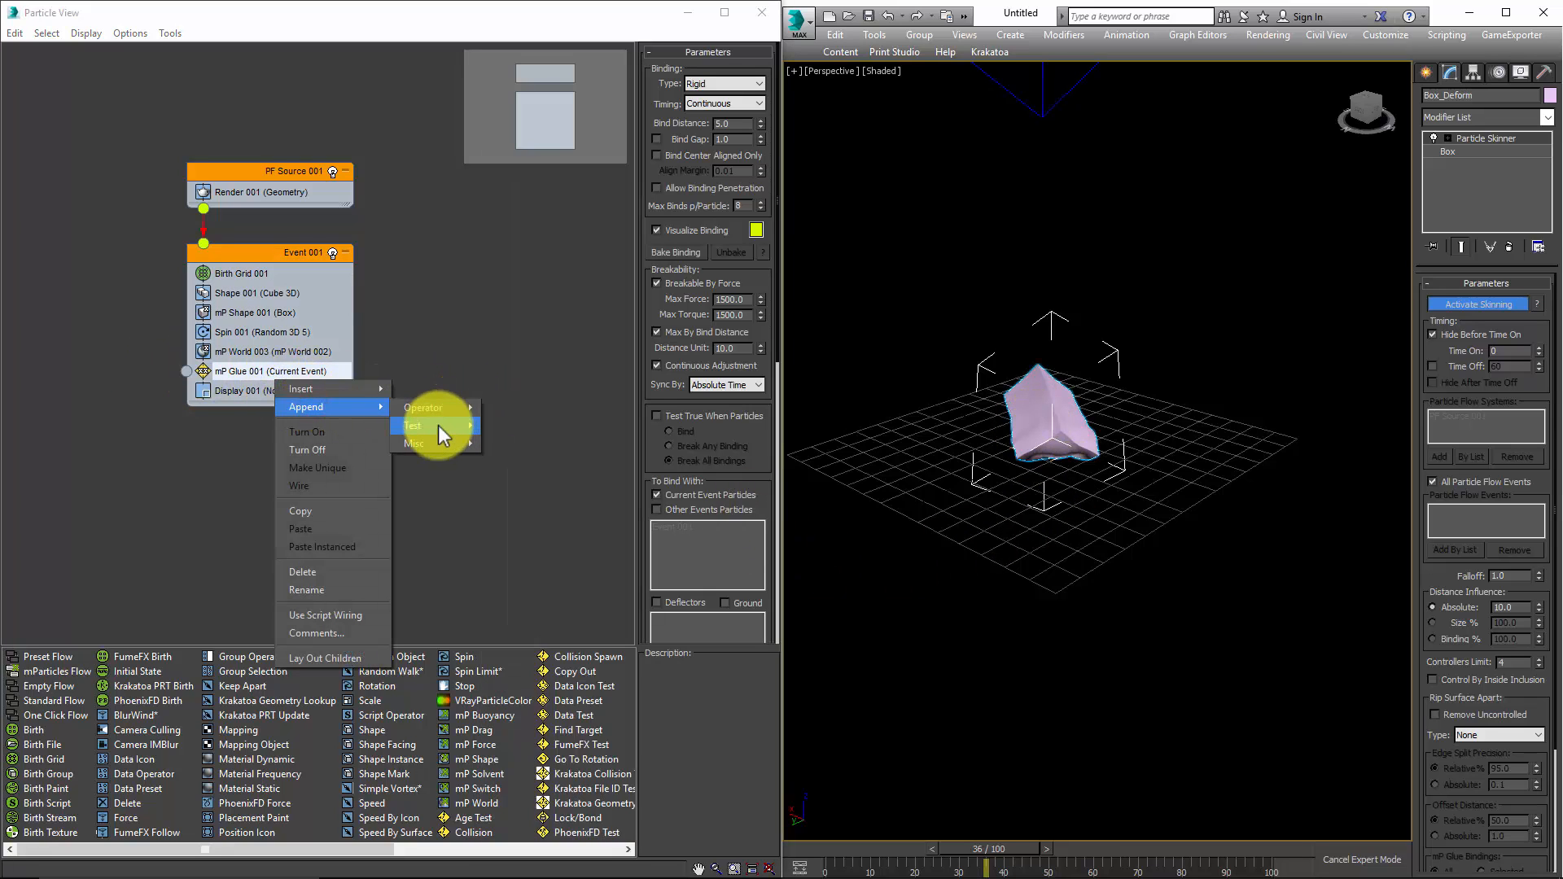
pyautogui.moveTo(438, 425)
pyautogui.click(546, 385)
pyautogui.click(278, 411)
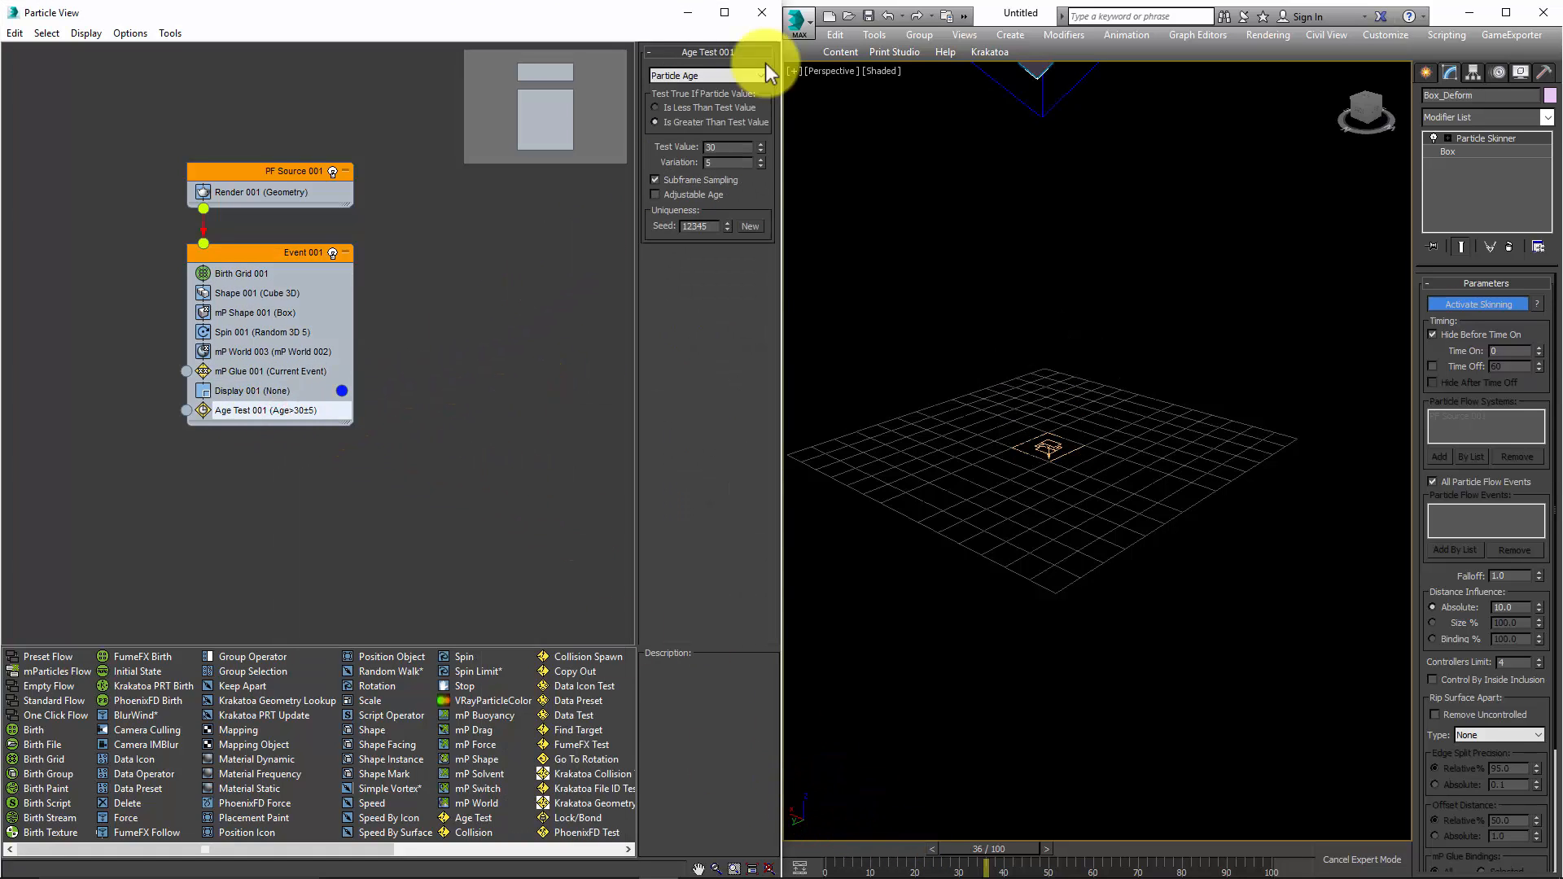
# Set the Age Test's Variation to 0 and its Test Value to 36, returning the timeline to frame 0.
pyautogui.rightClick(760, 162)
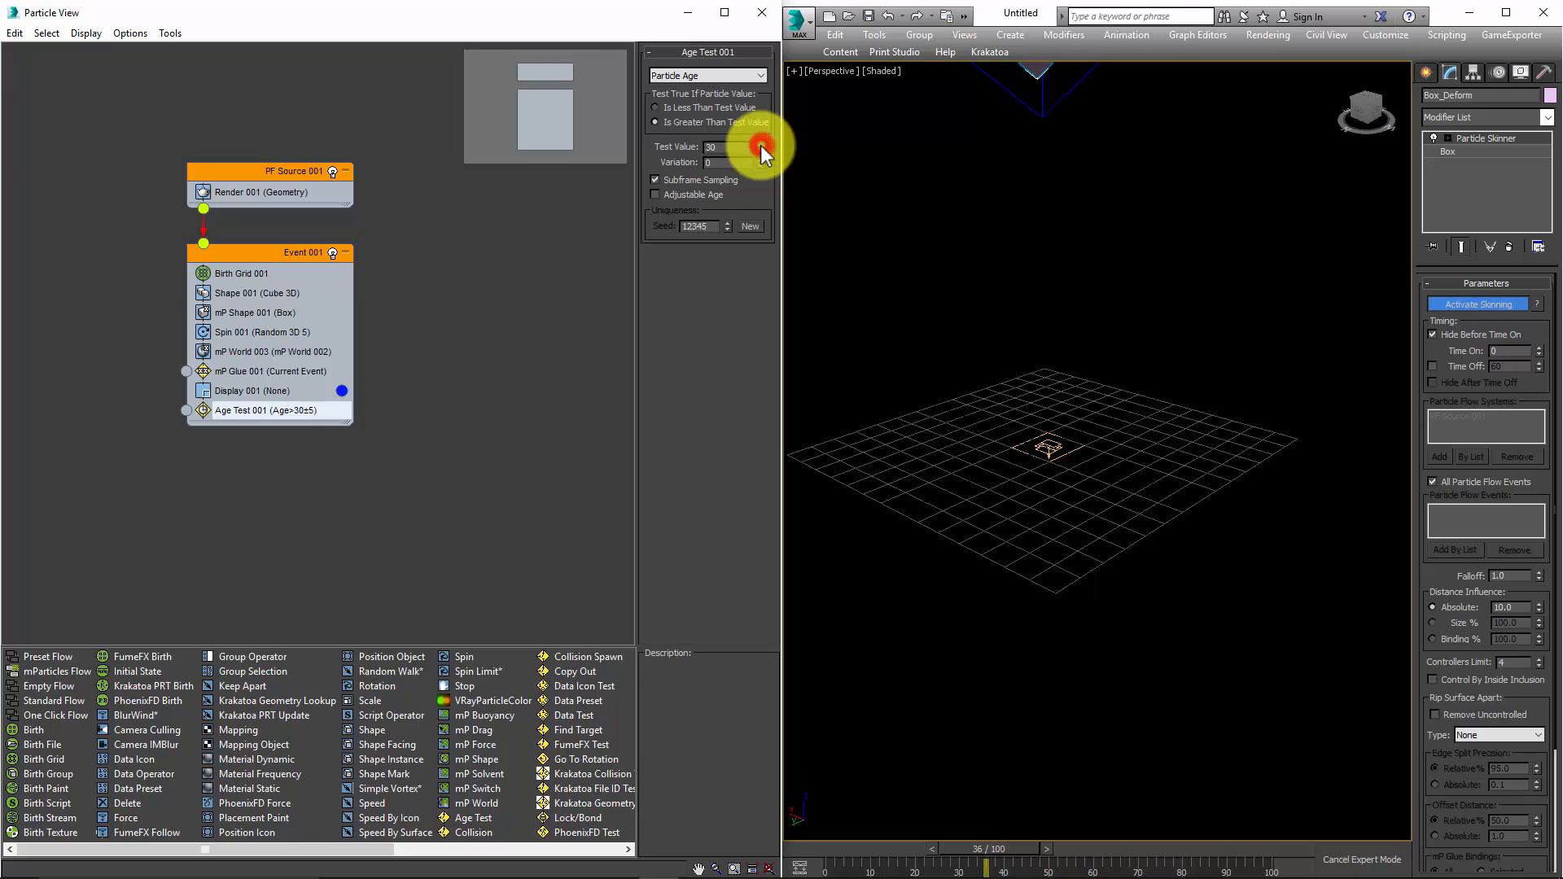
pyautogui.click(759, 144)
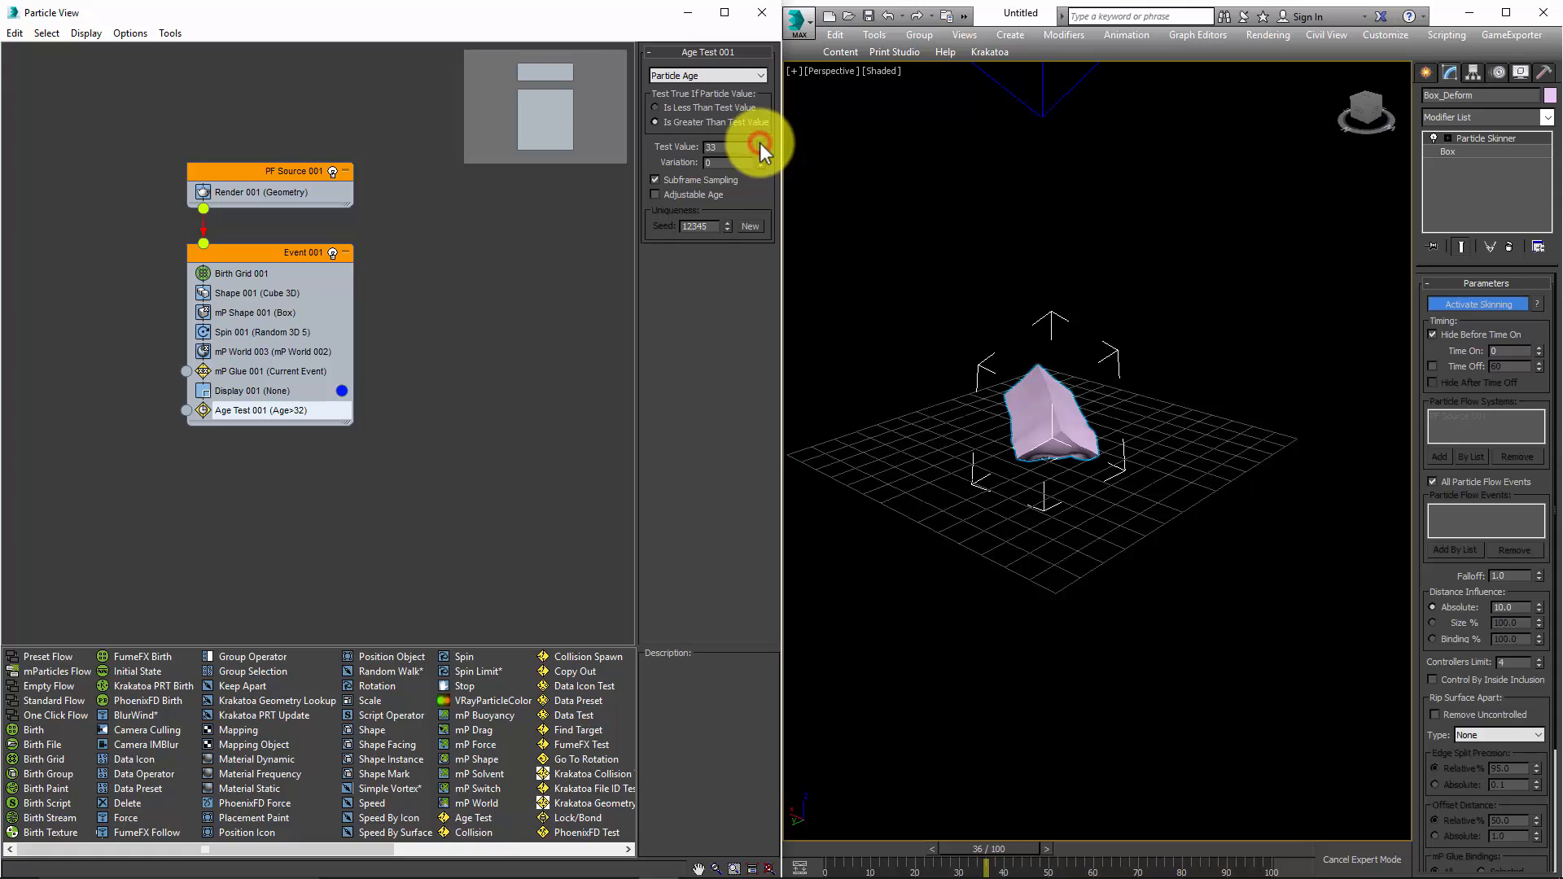
pyautogui.click(760, 144)
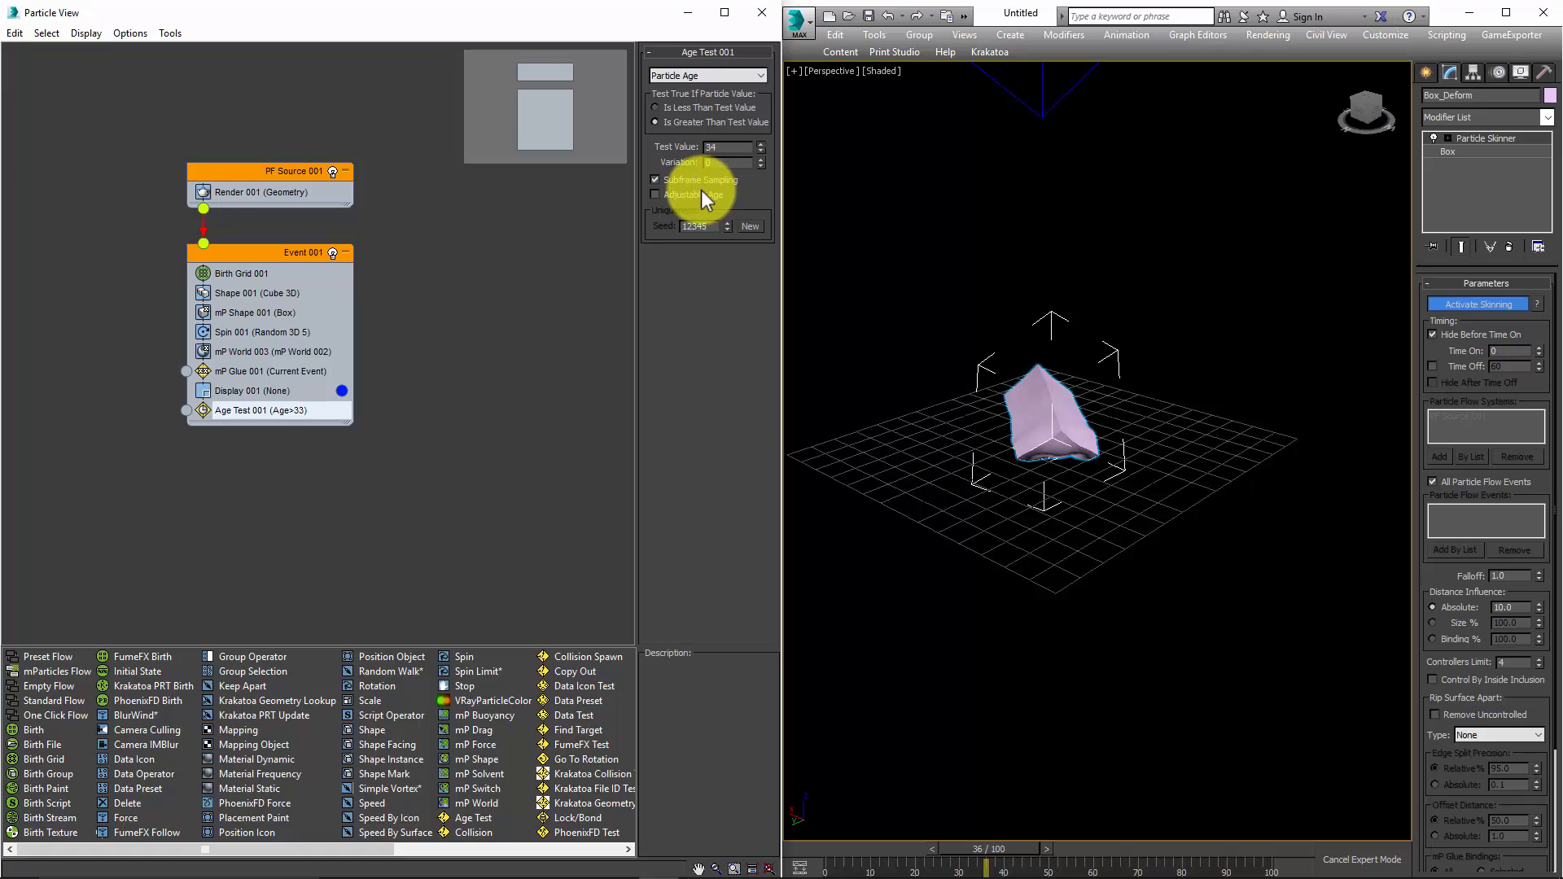
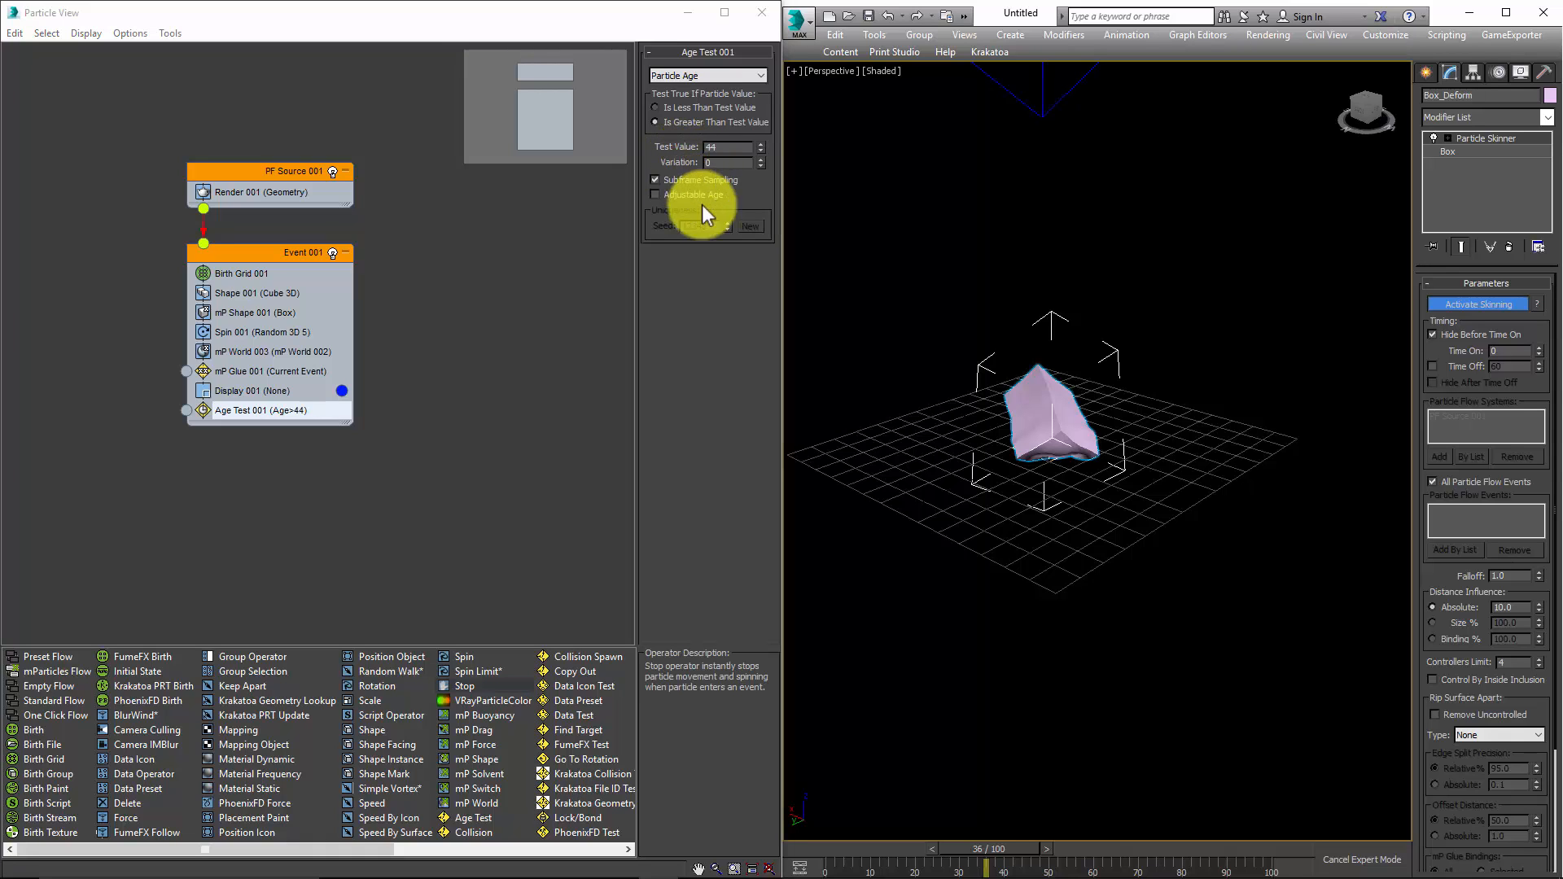
pyautogui.moveTo(923, 425); pyautogui.dragTo(938, 445, button='middle')
pyautogui.press('Home')
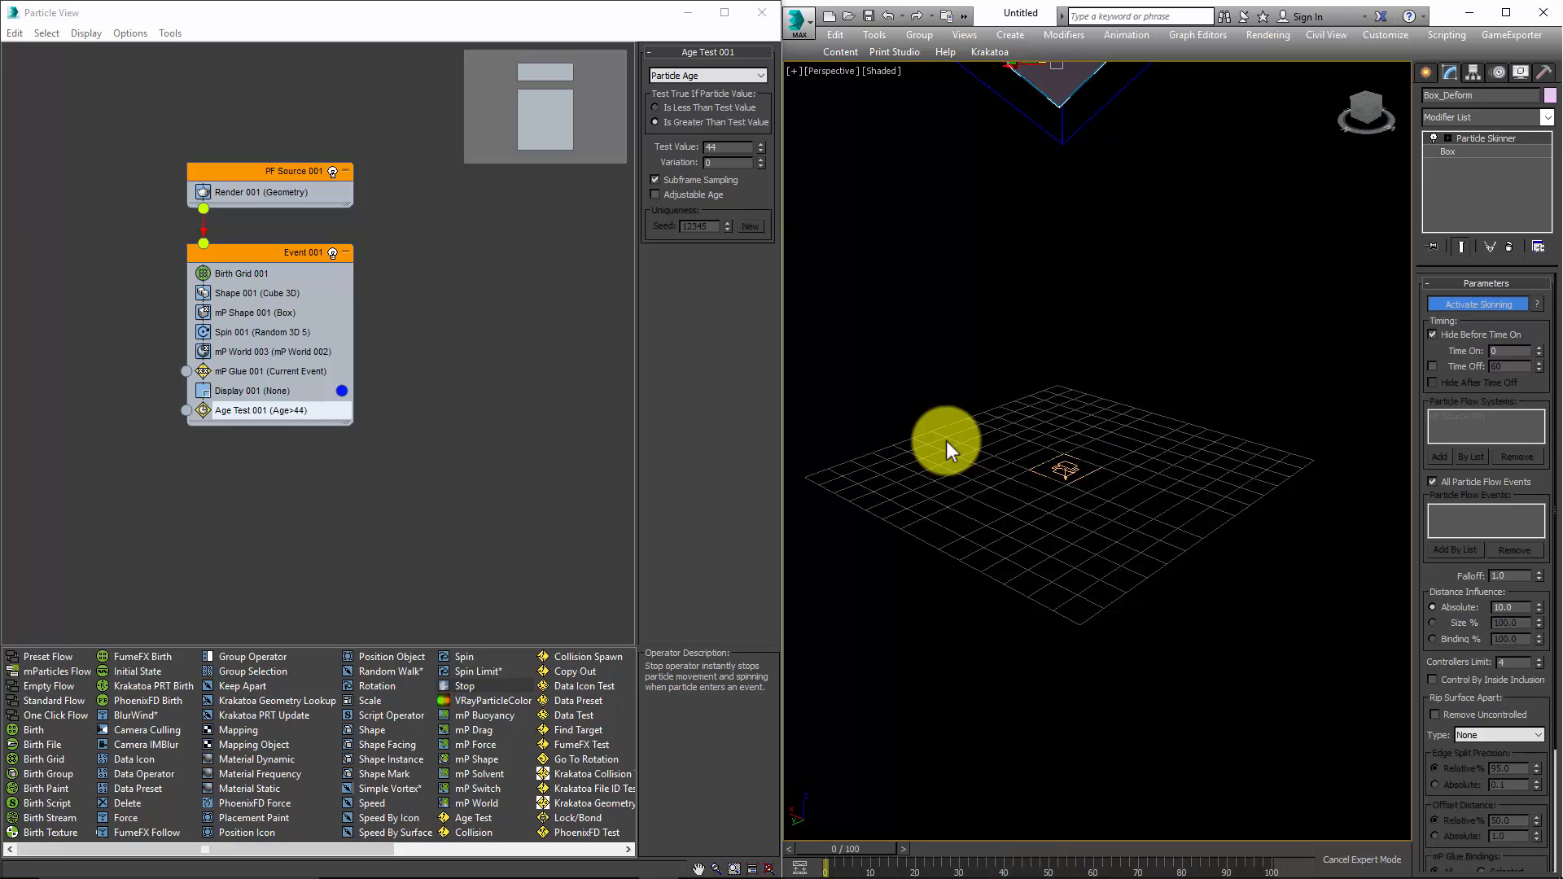
pyautogui.doubleClick(730, 148)
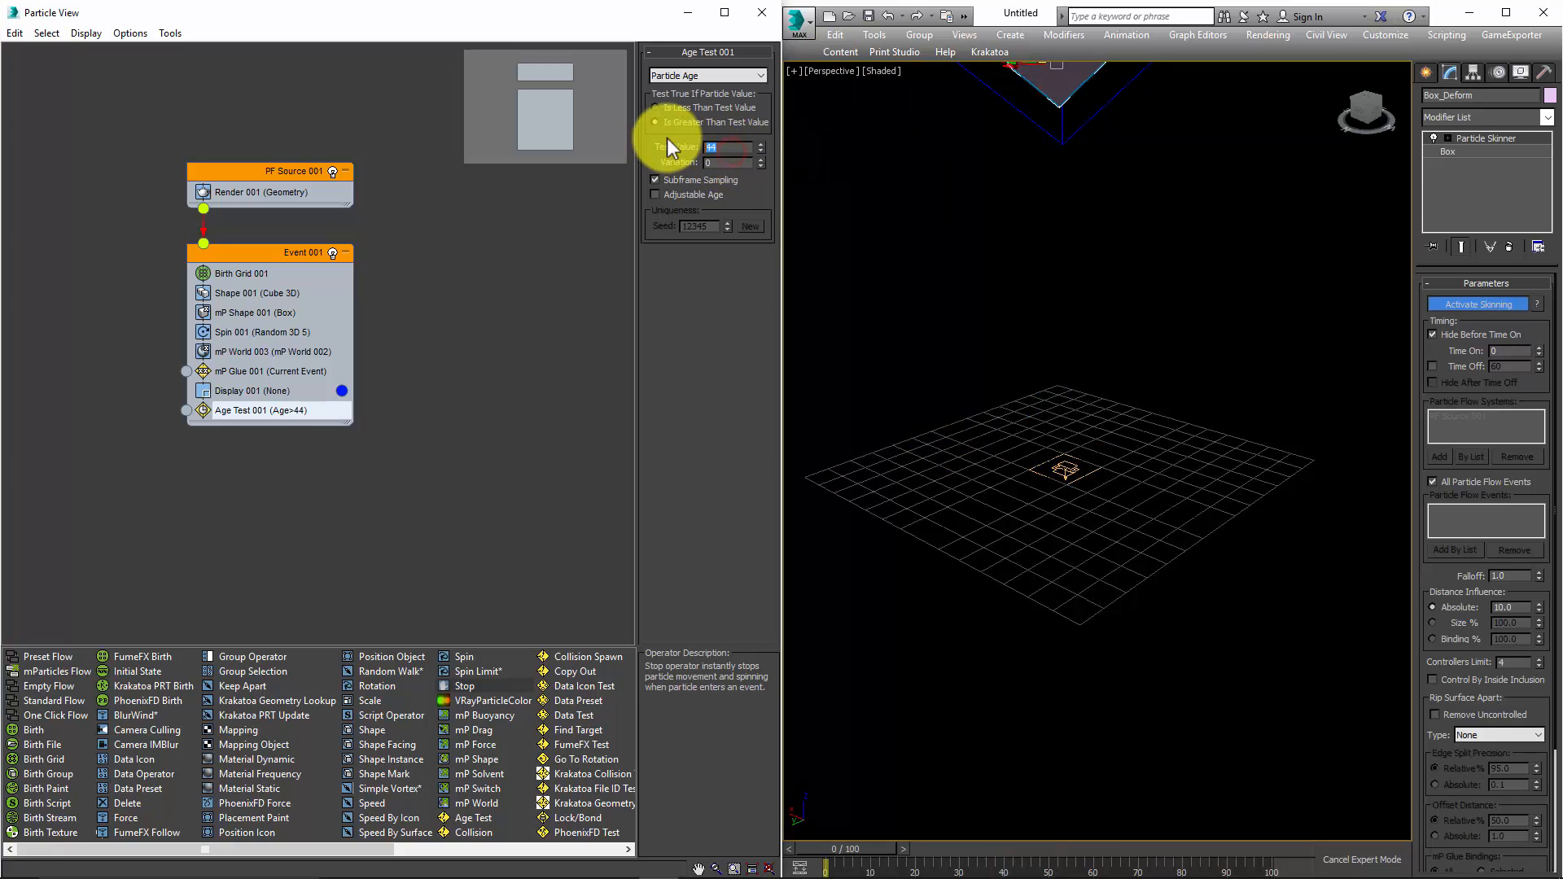
pyautogui.press('Return')
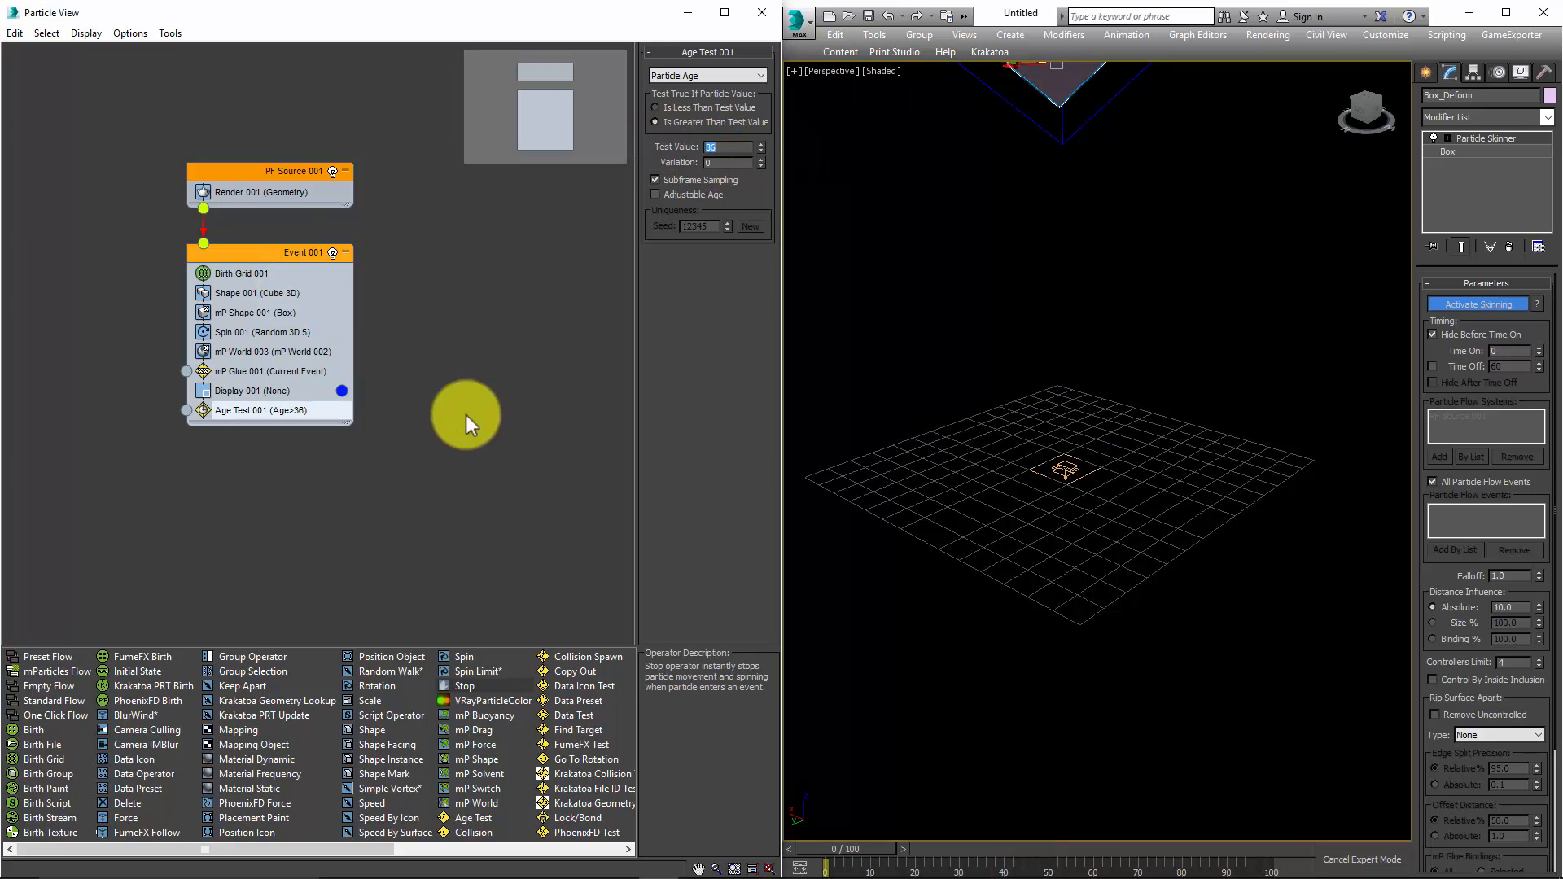
# Add a Stop operator as a new event below Event 001 and wire the Age Test's output to it.
pyautogui.moveTo(491, 513); pyautogui.dragTo(491, 474, button='middle')
pyautogui.moveTo(469, 687); pyautogui.dragTo(186, 372)
# Switch Age Test 001 from particle age to Absolute Age.
pyautogui.click(281, 374)
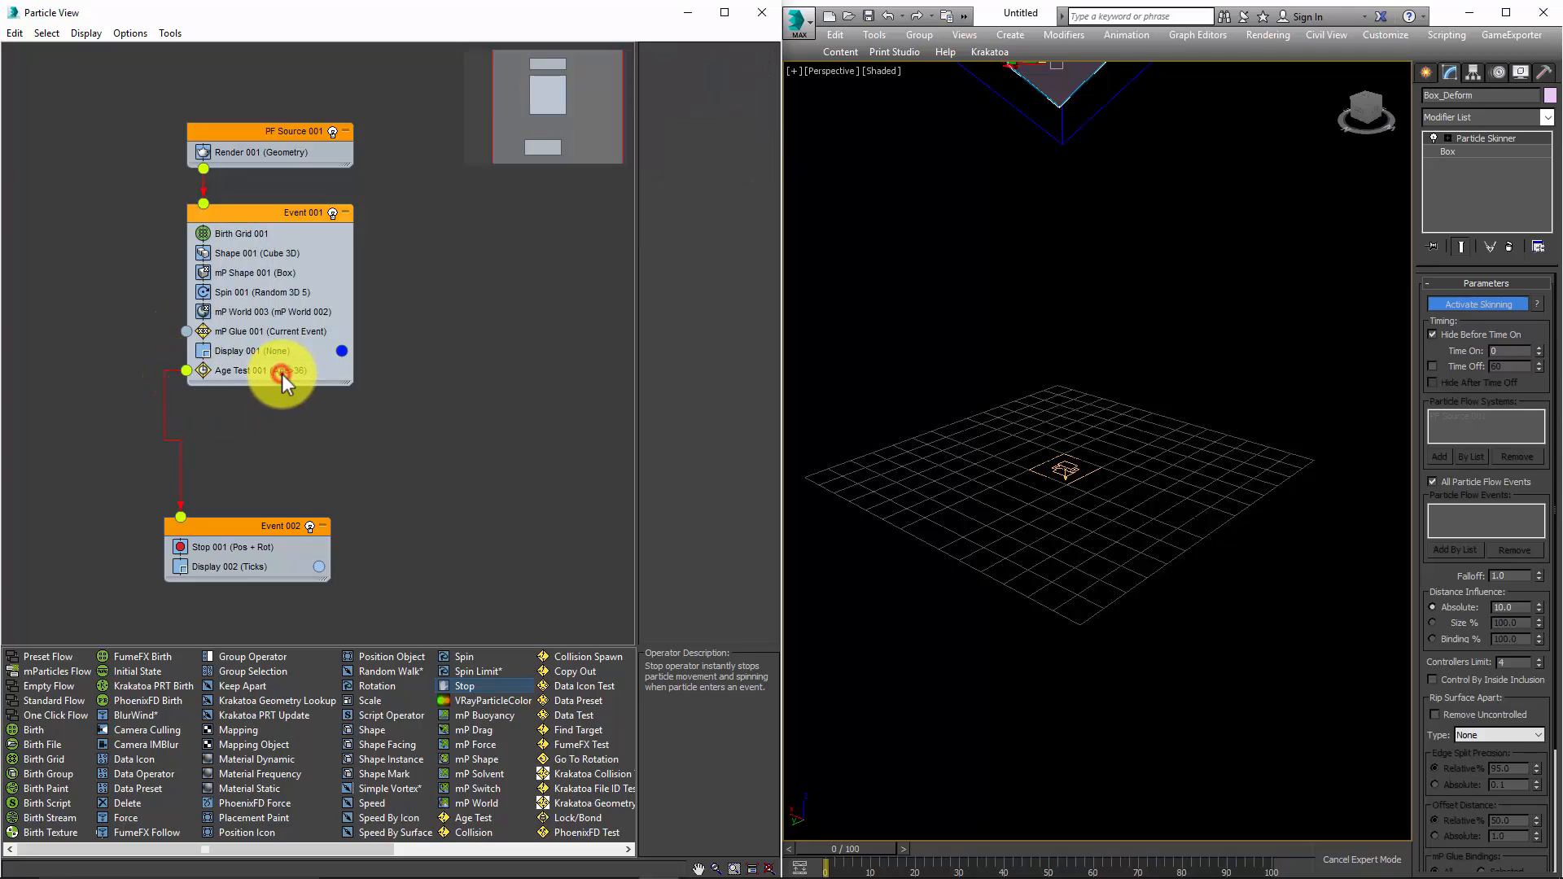
pyautogui.click(758, 75)
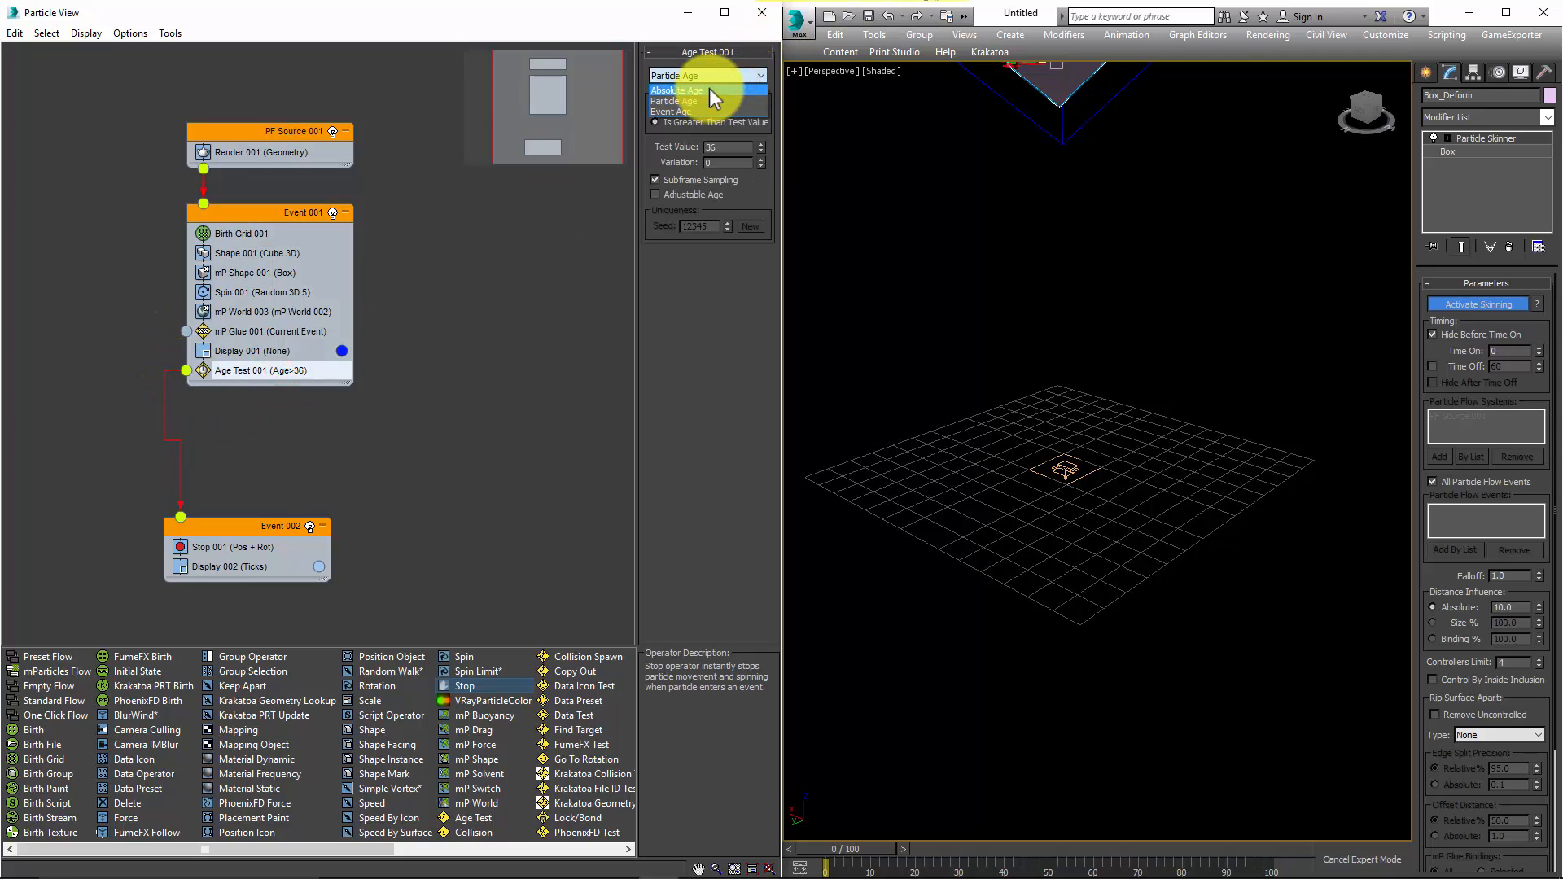
pyautogui.click(710, 88)
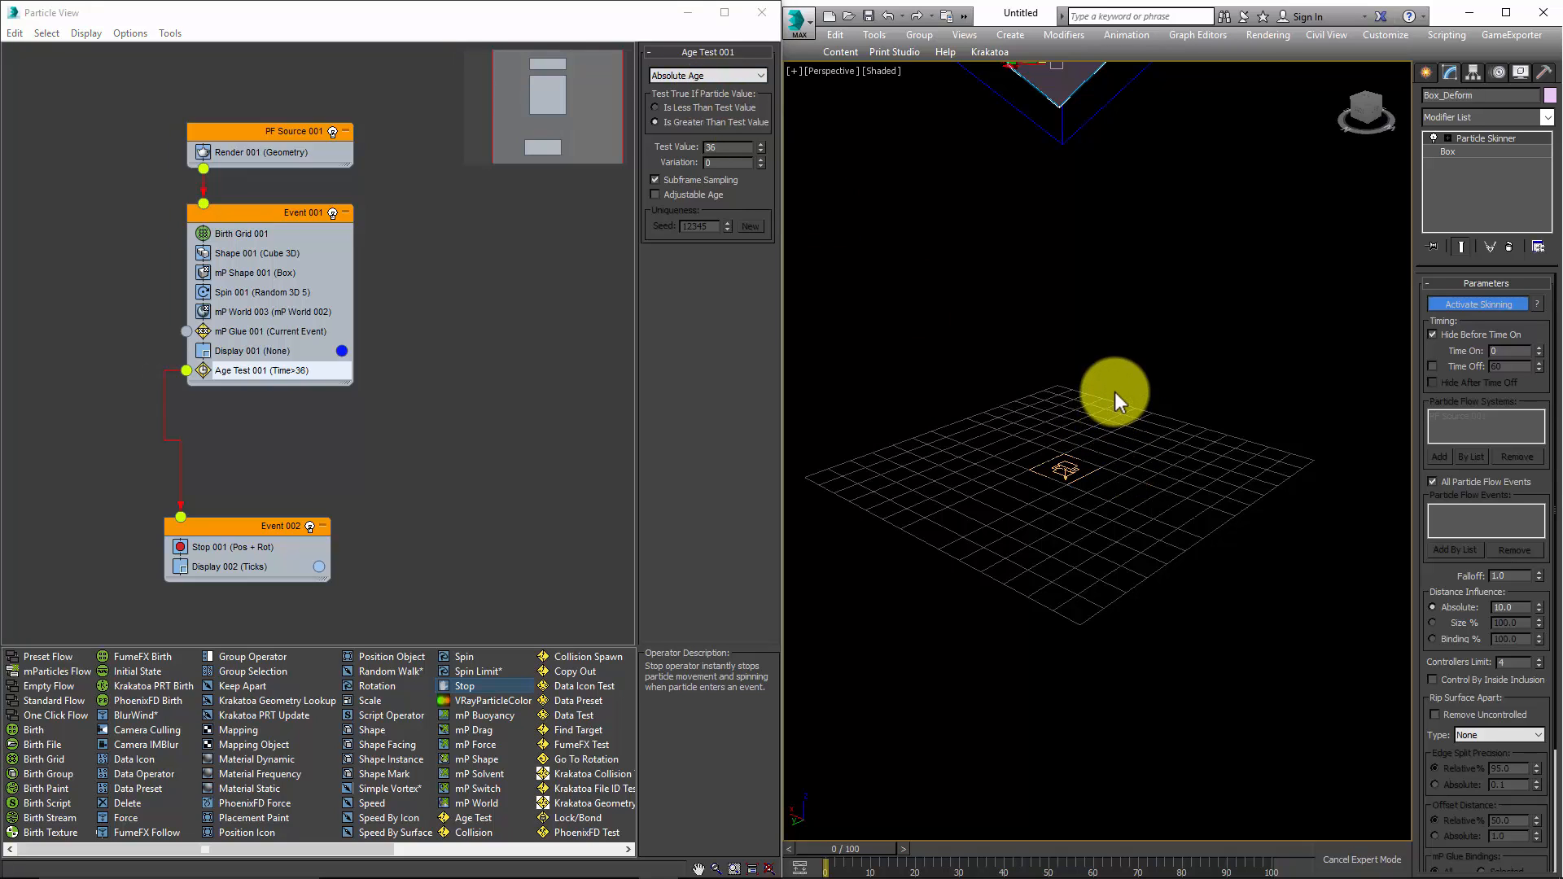
# Play the simulation to check the box with the timed Stop event, and return to frame 0.
pyautogui.press('/')
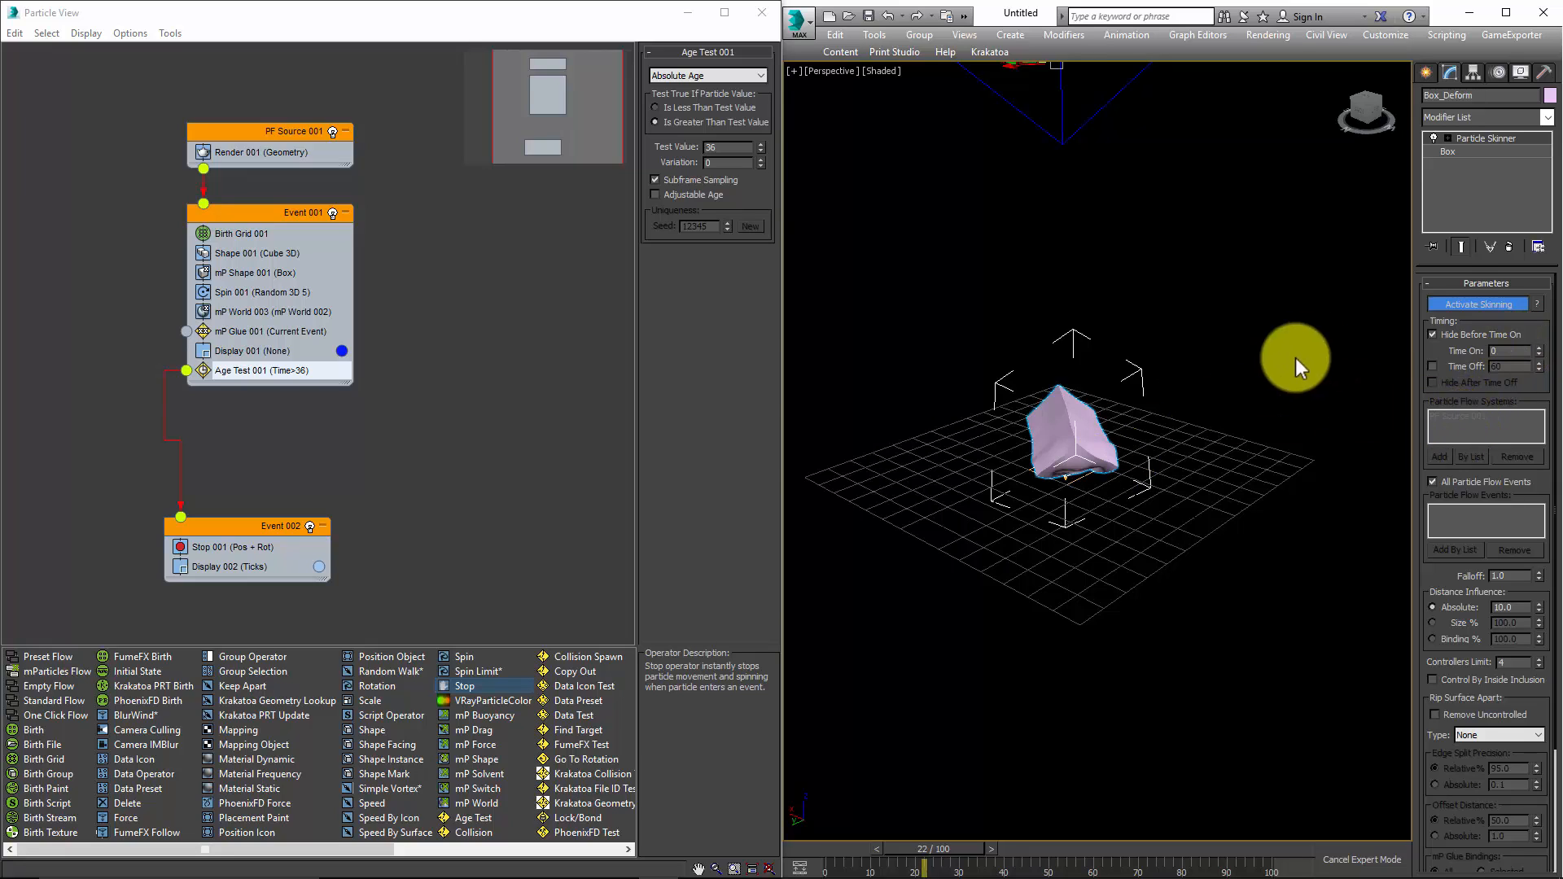
pyautogui.click(1479, 303)
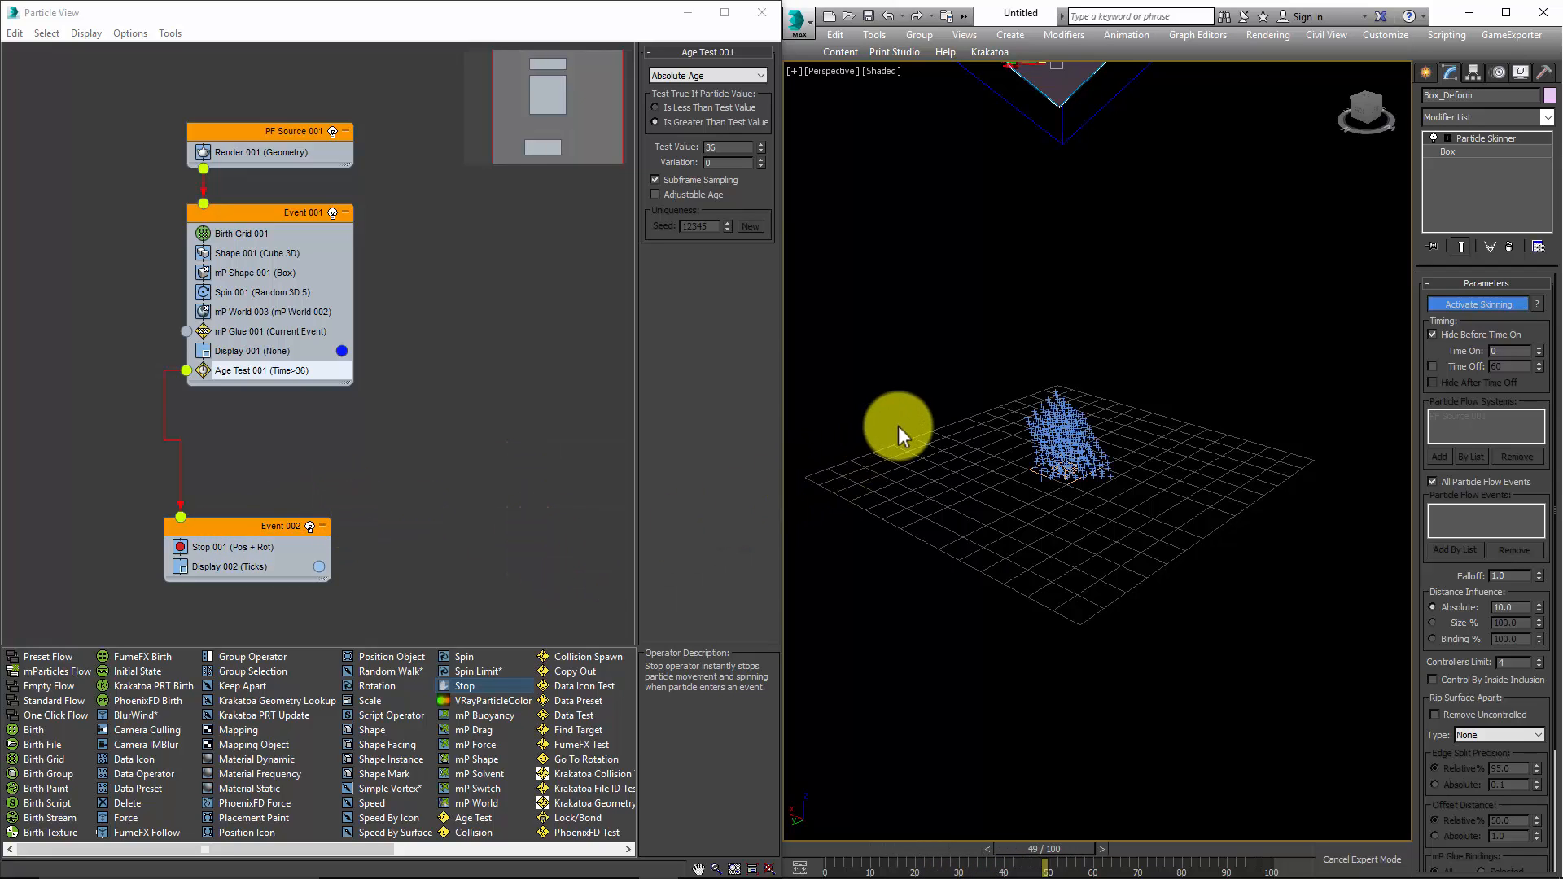
pyautogui.press('Home')
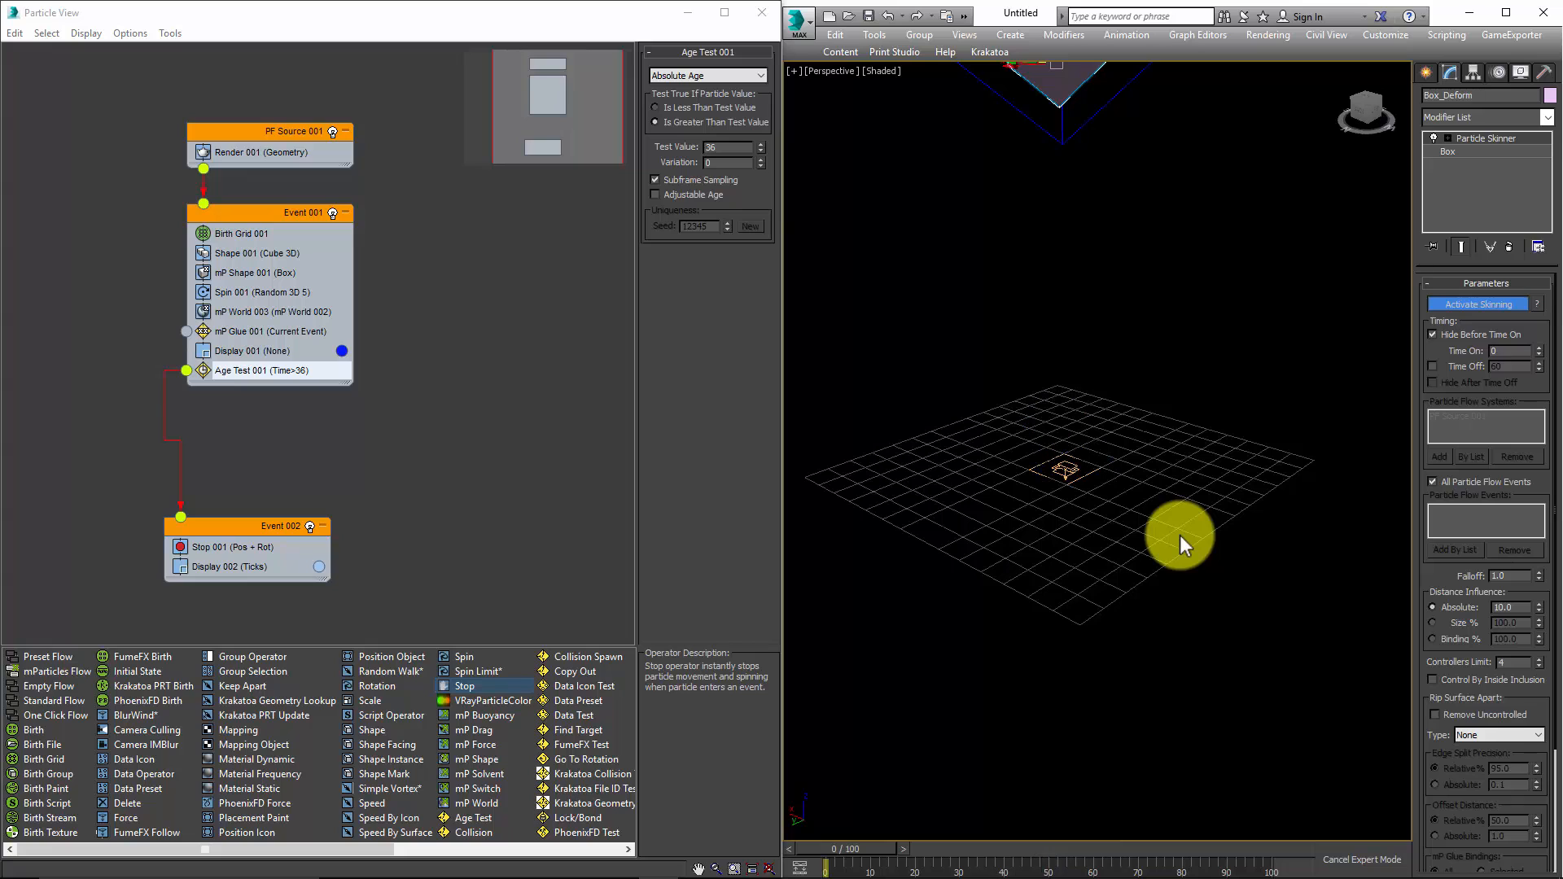
# Deactivate skinning on Box_Deform and remove PF Source 001 from the Particle Skinner's particle flow systems.
pyautogui.click(1482, 301)
pyautogui.scroll(-4, 1239, 394)
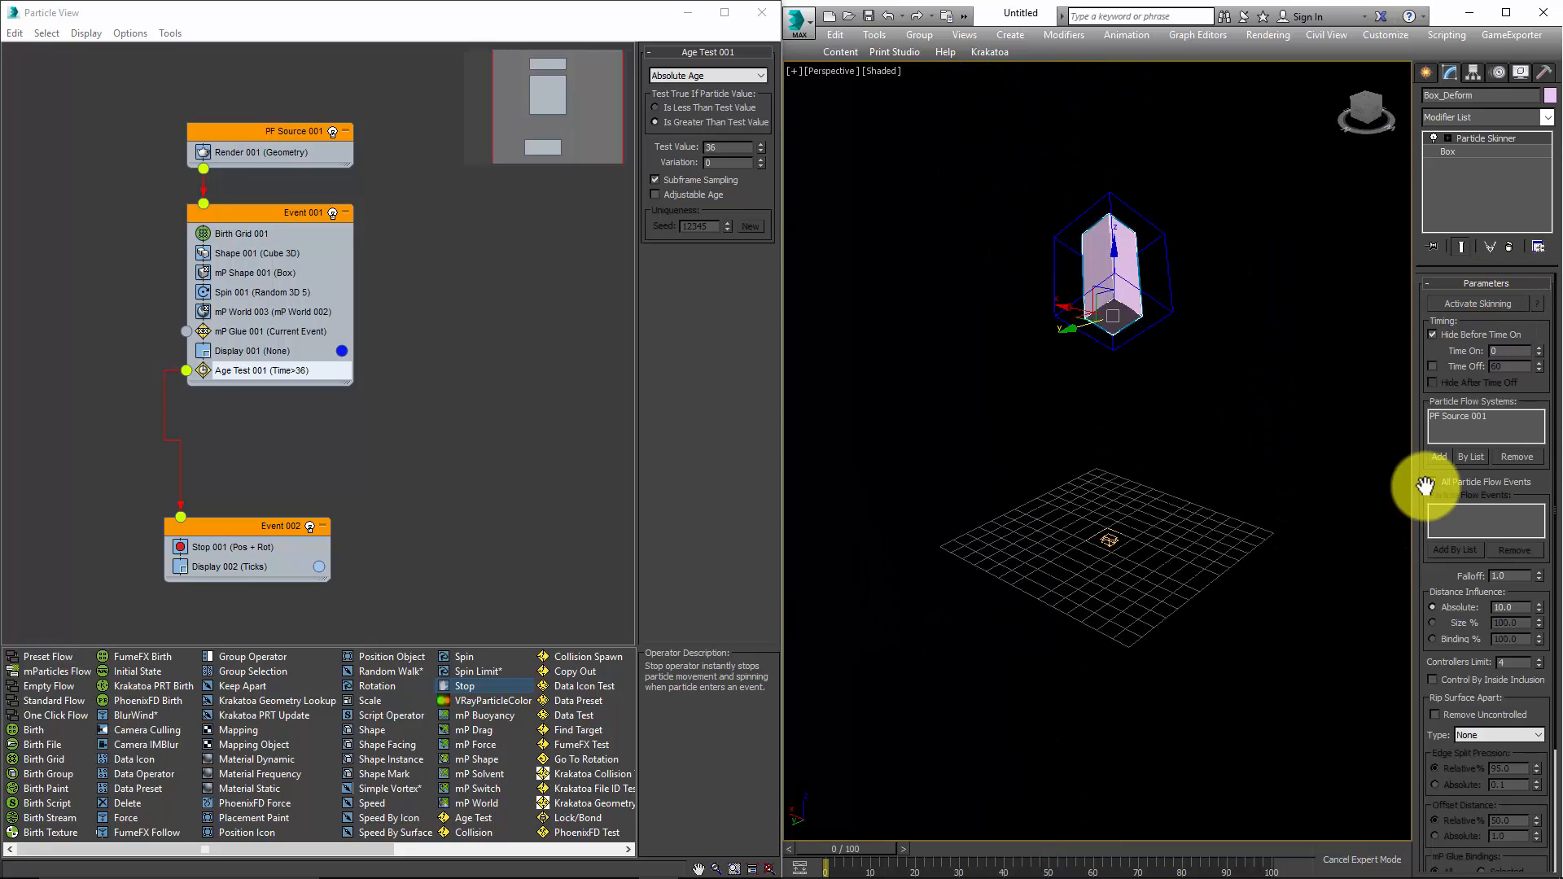
pyautogui.click(1459, 418)
pyautogui.click(1518, 457)
# Add PF Source 001 back to the Particle Skinner's particle flow systems and activate skinning again.
pyautogui.click(1439, 456)
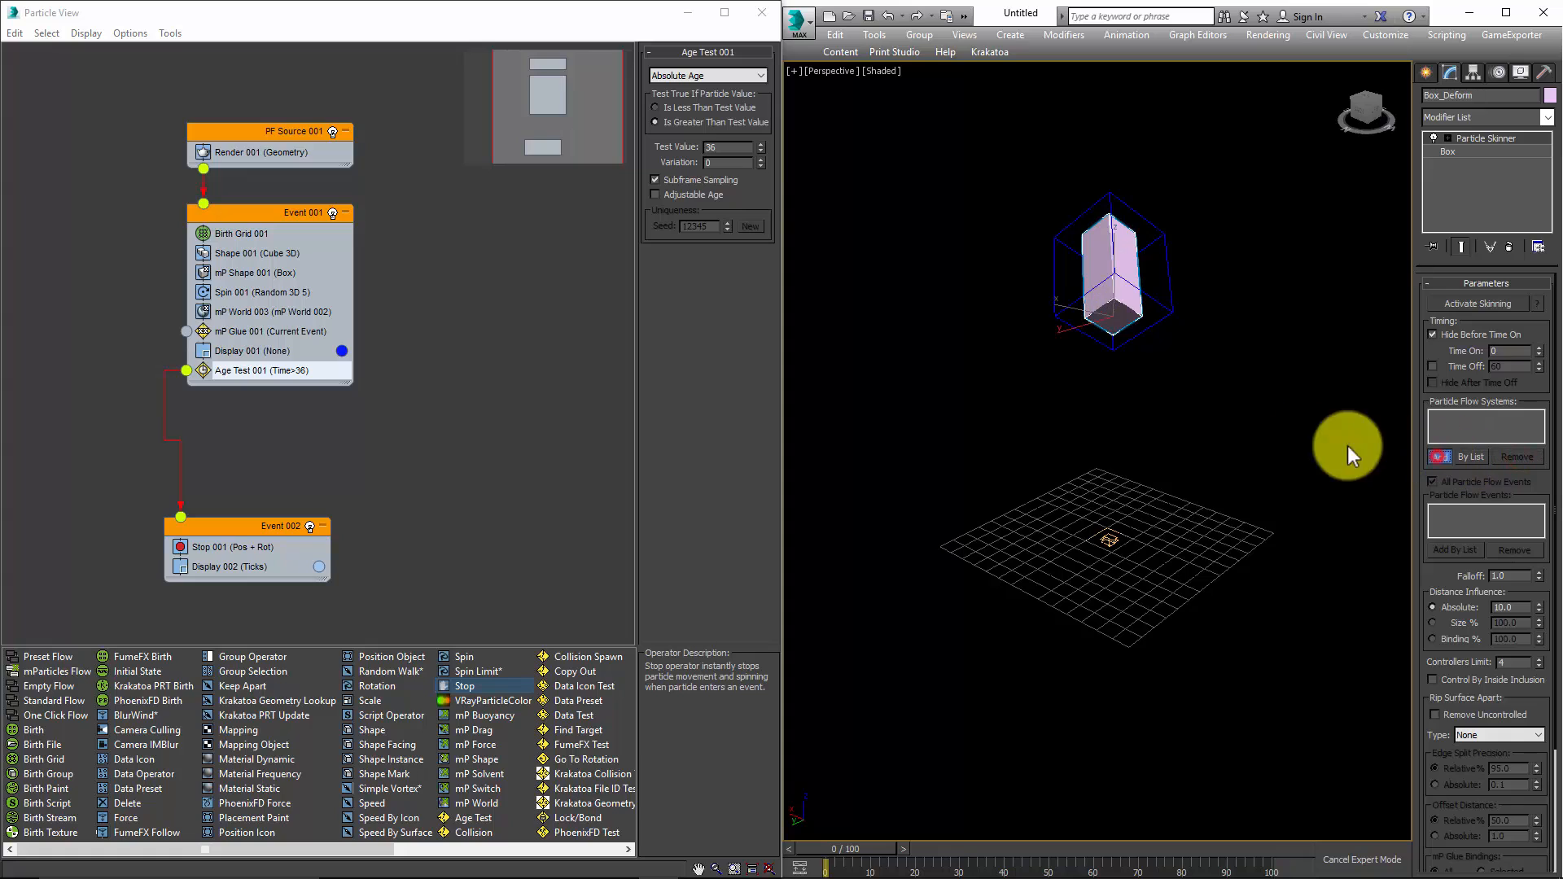
pyautogui.press('h')
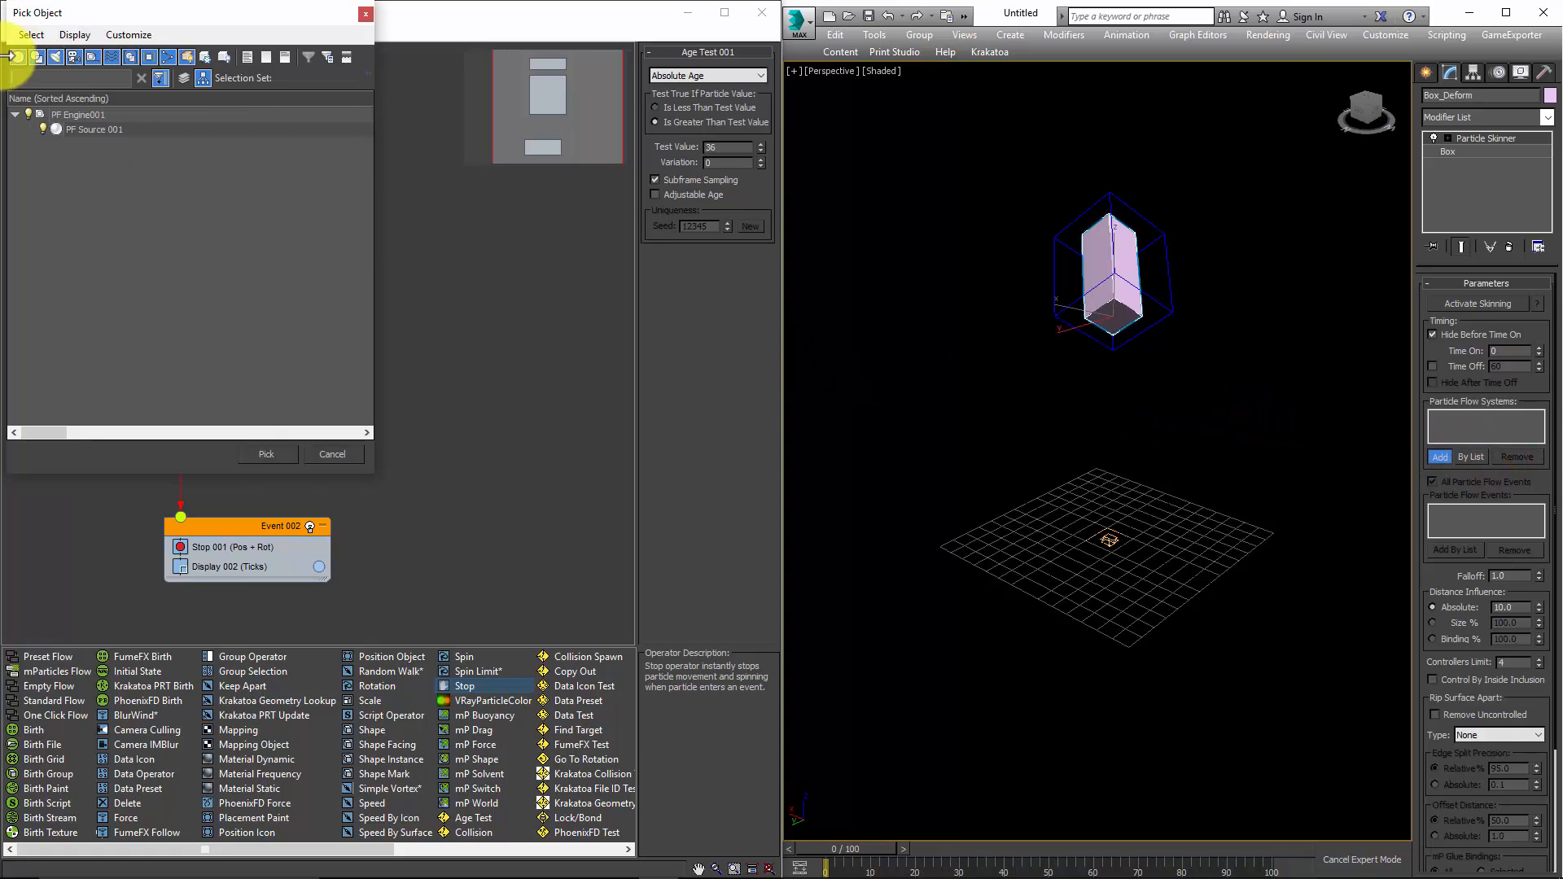
pyautogui.click(73, 114)
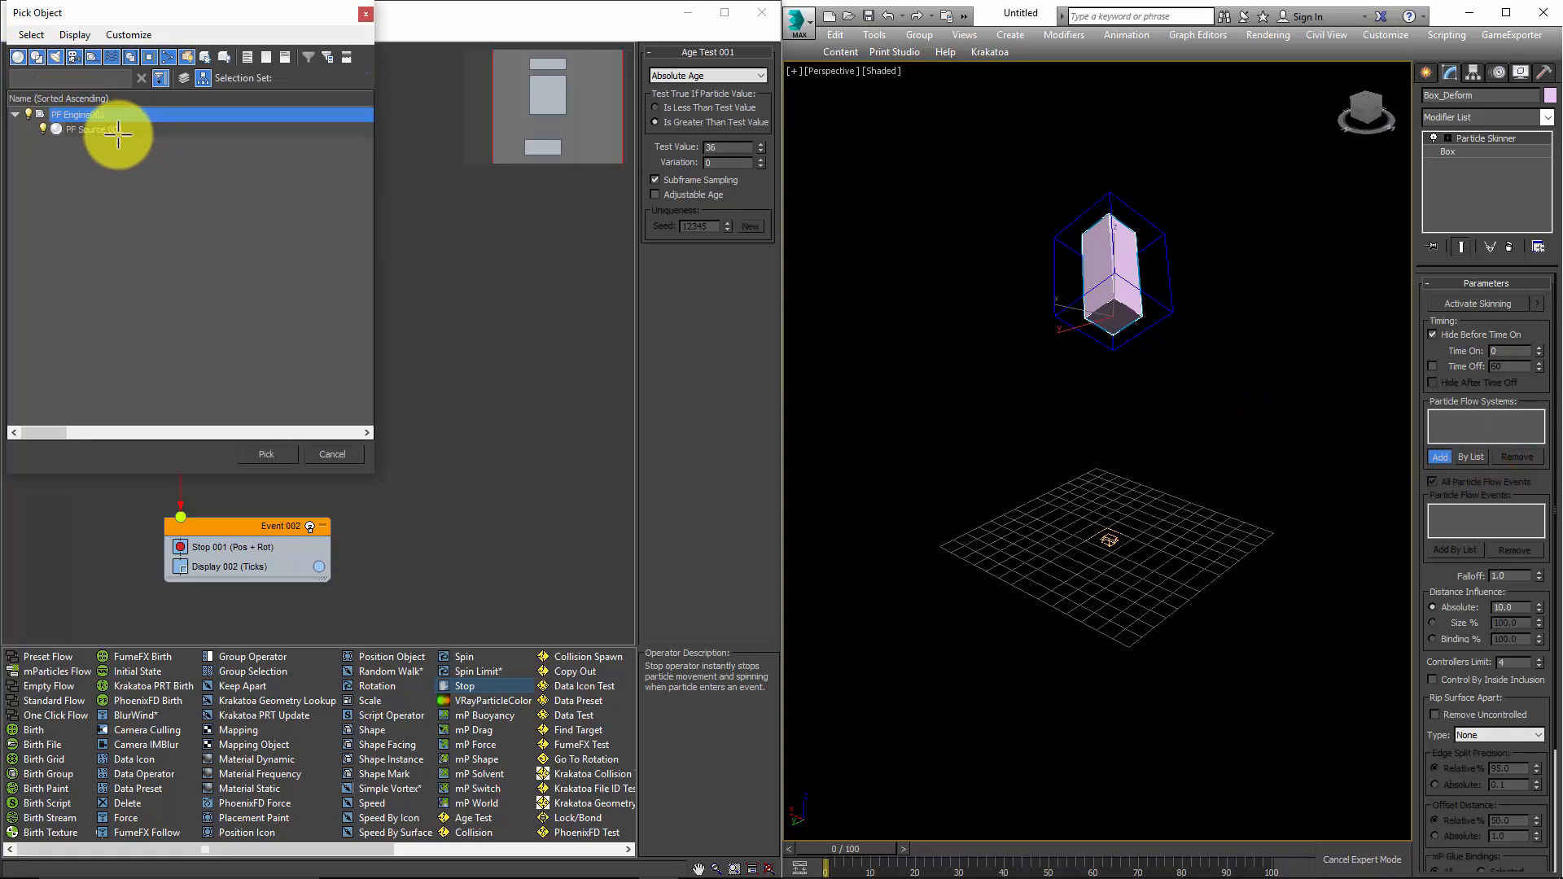
pyautogui.click(102, 130)
pyautogui.click(268, 455)
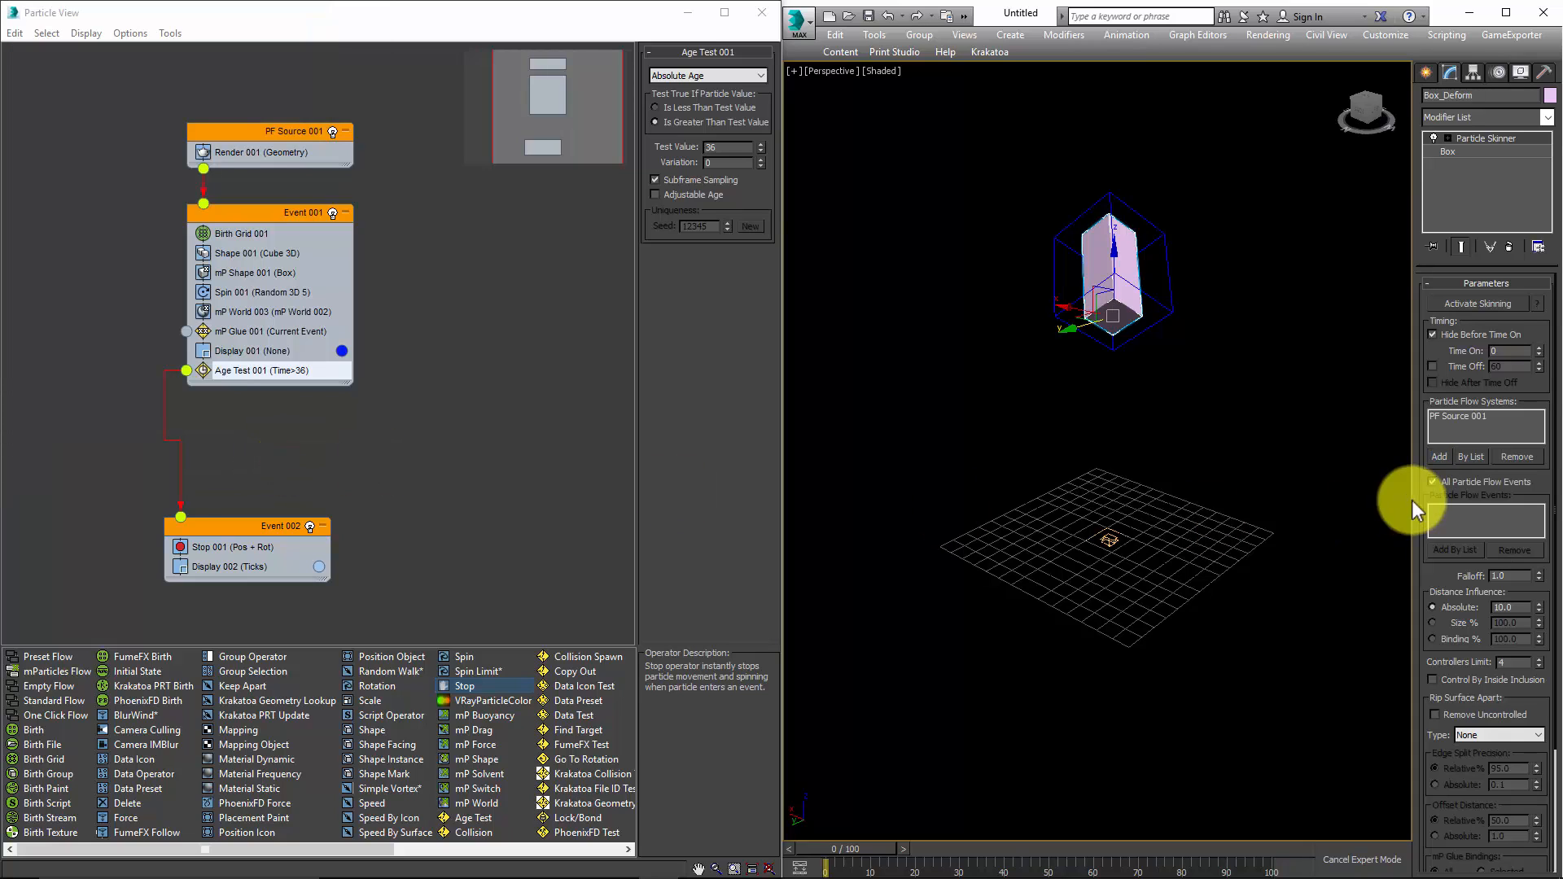
pyautogui.click(1464, 305)
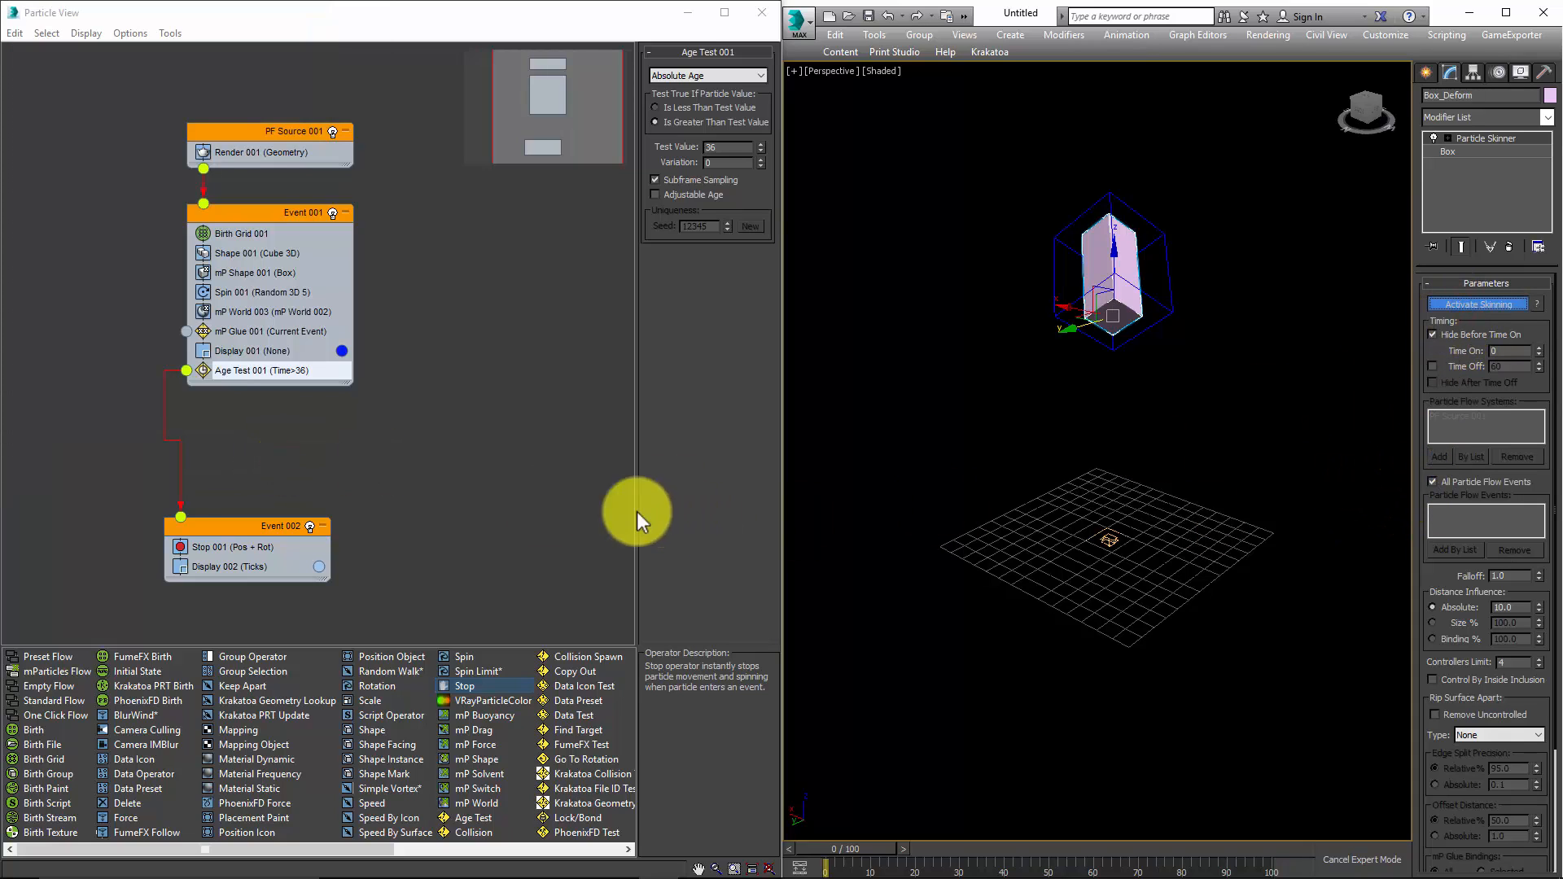
# Set the display type of Display 002 in Event 002 to None.
pyautogui.click(221, 565)
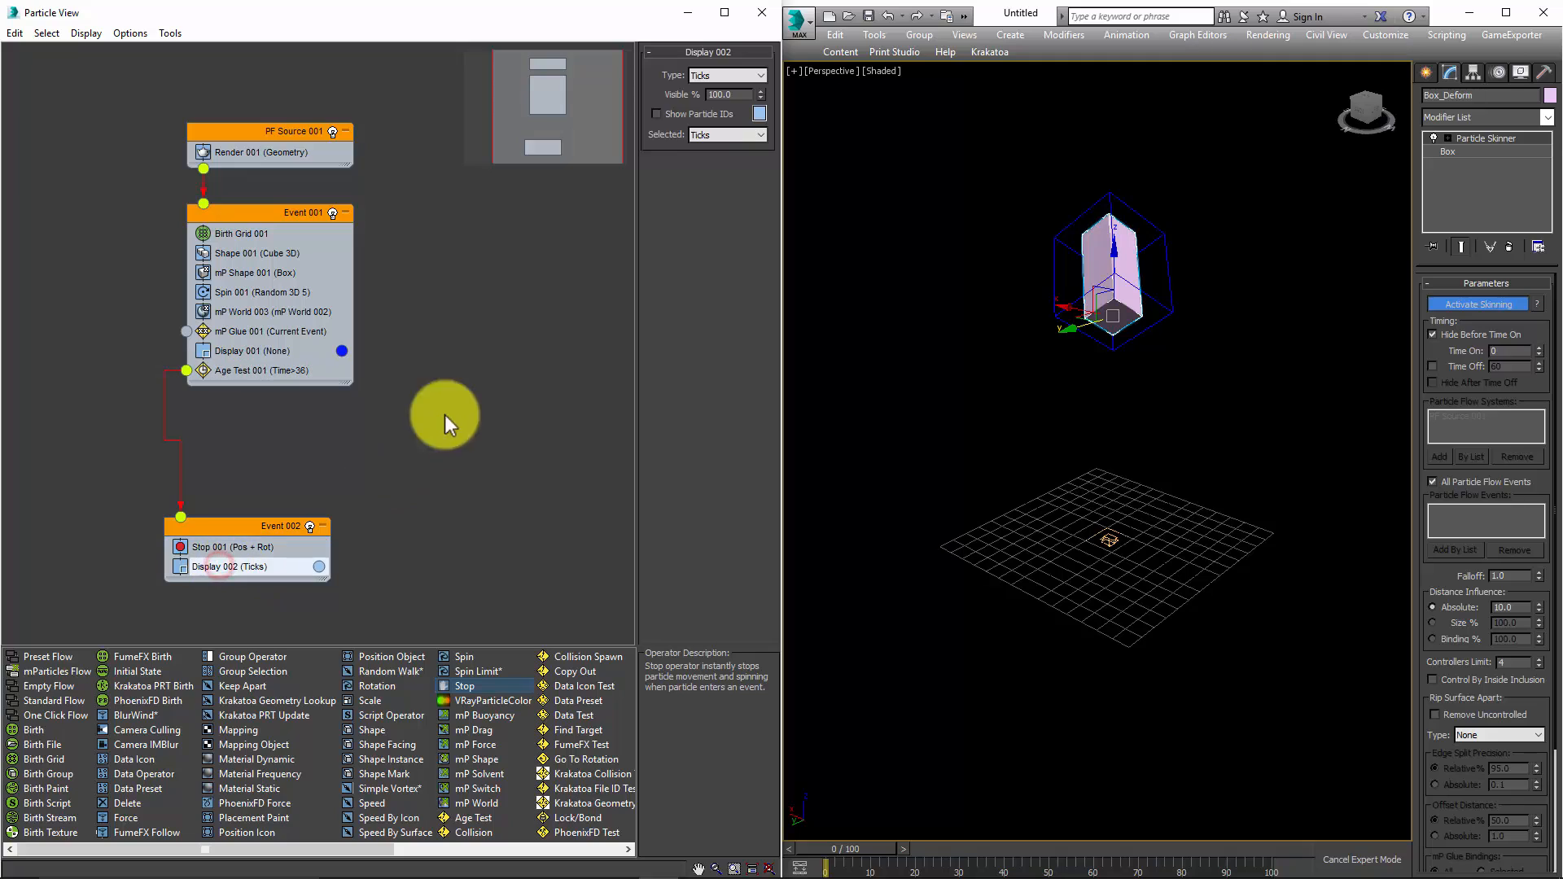
pyautogui.click(722, 76)
pyautogui.click(720, 90)
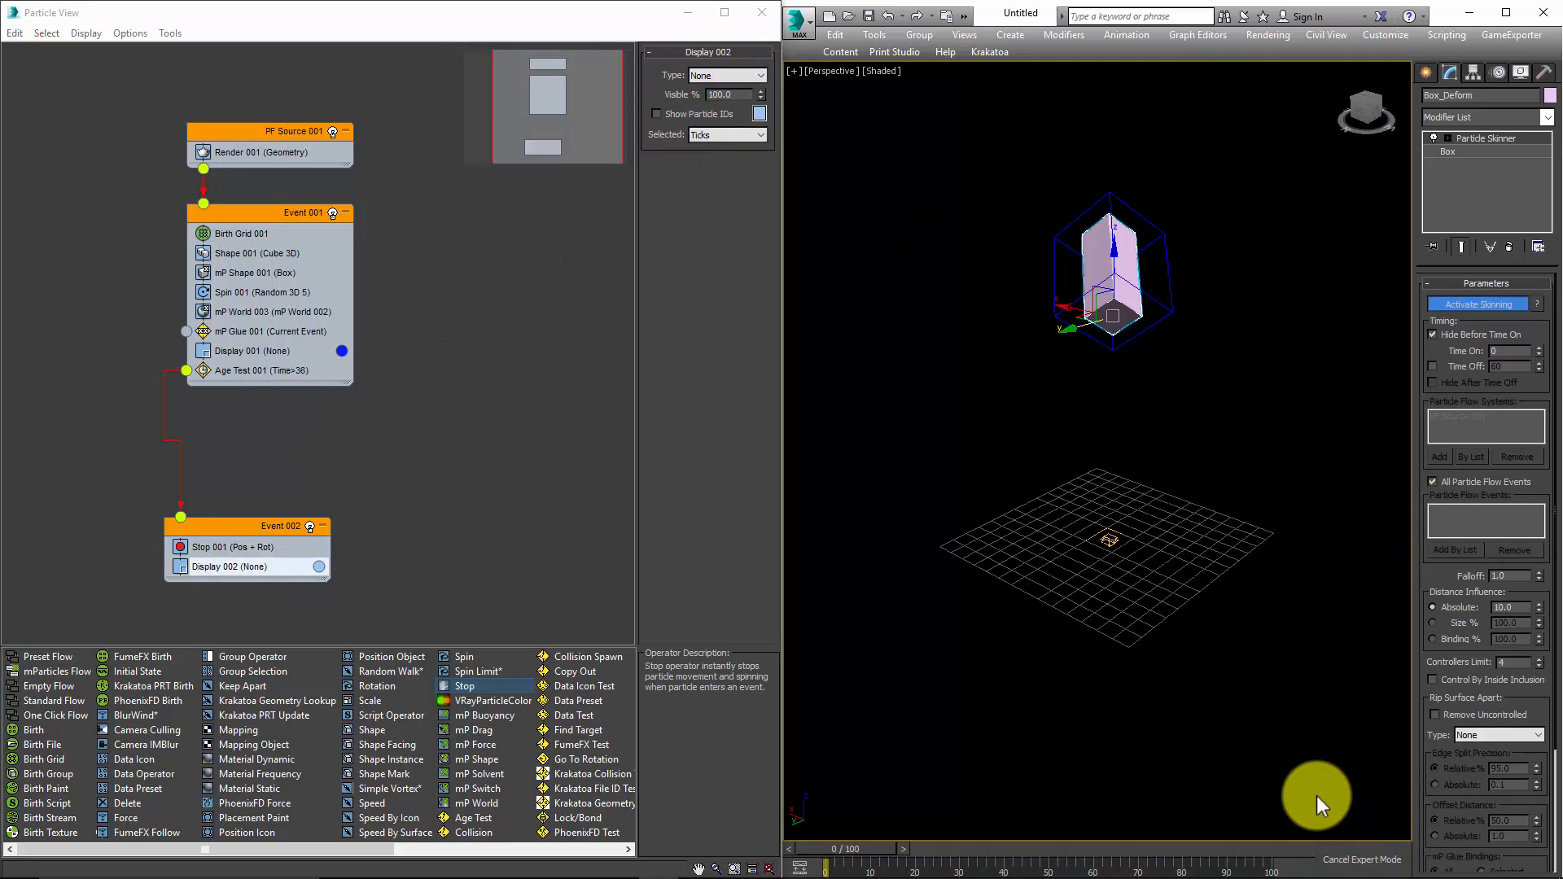
# Play the simulation with the re-linked particle system to check the skinned box's motion, and return to frame 0.
pyautogui.press('/')
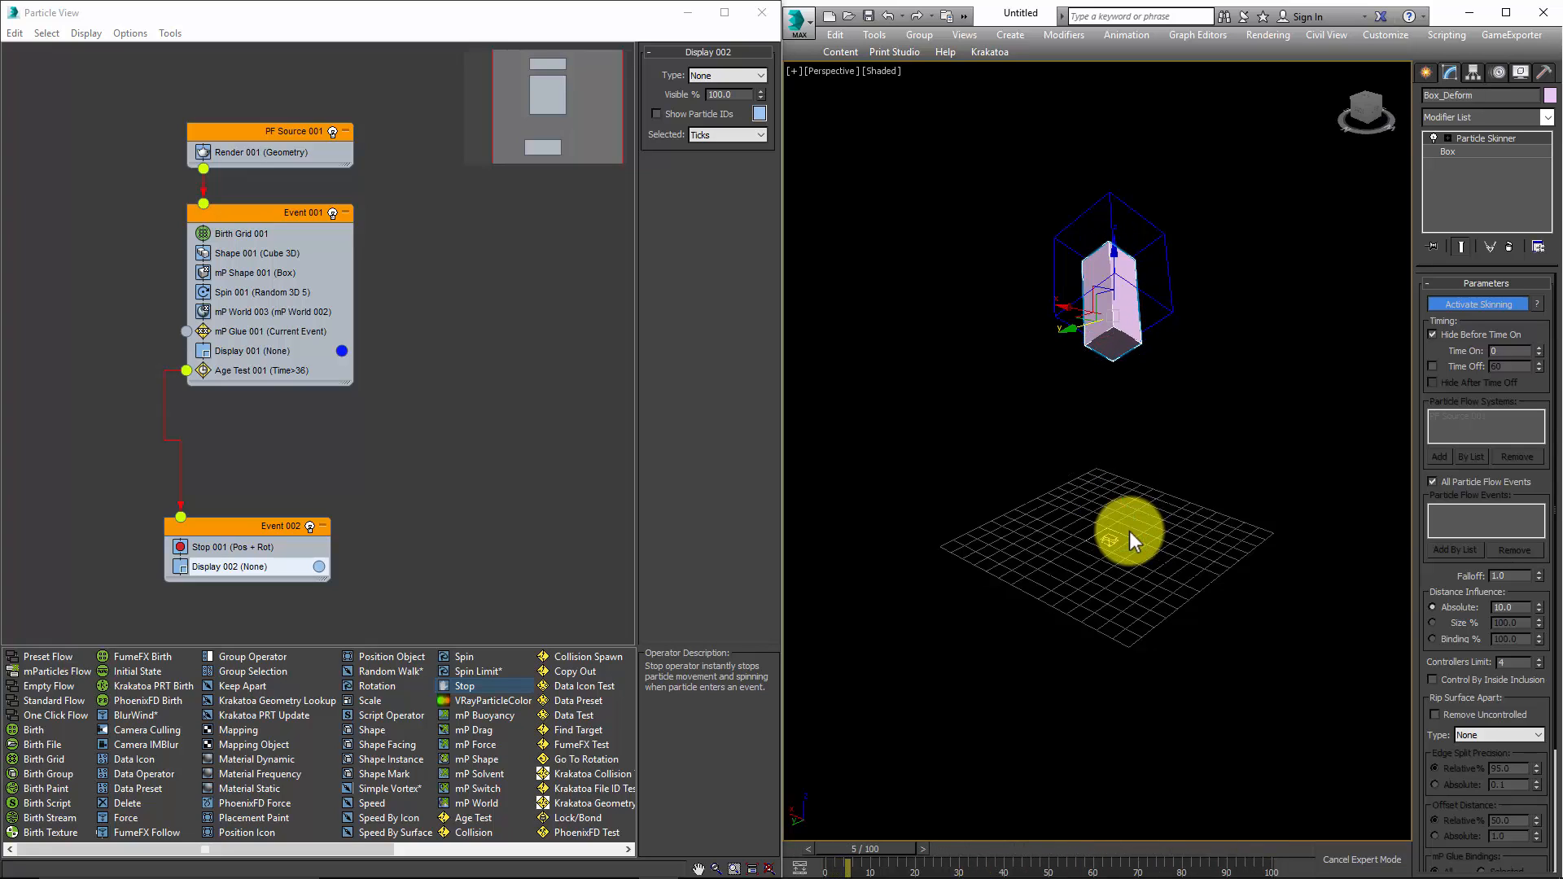
pyautogui.rightClick(1131, 531)
pyautogui.click(992, 433)
pyautogui.press('Home')
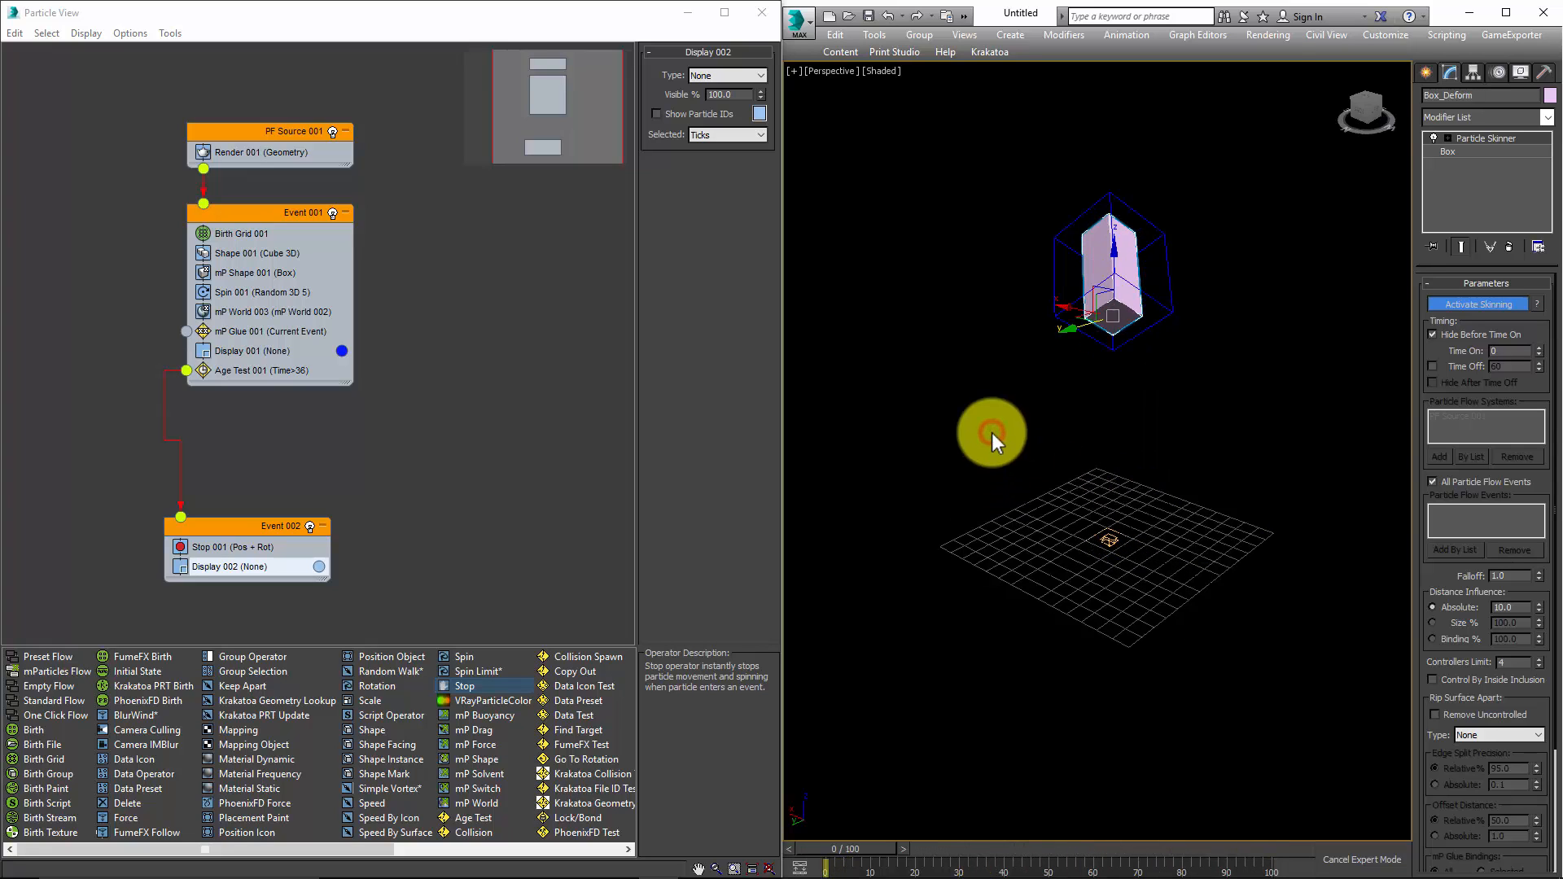
# Set the Test Value of Age Test 001 to 40.
pyautogui.click(295, 369)
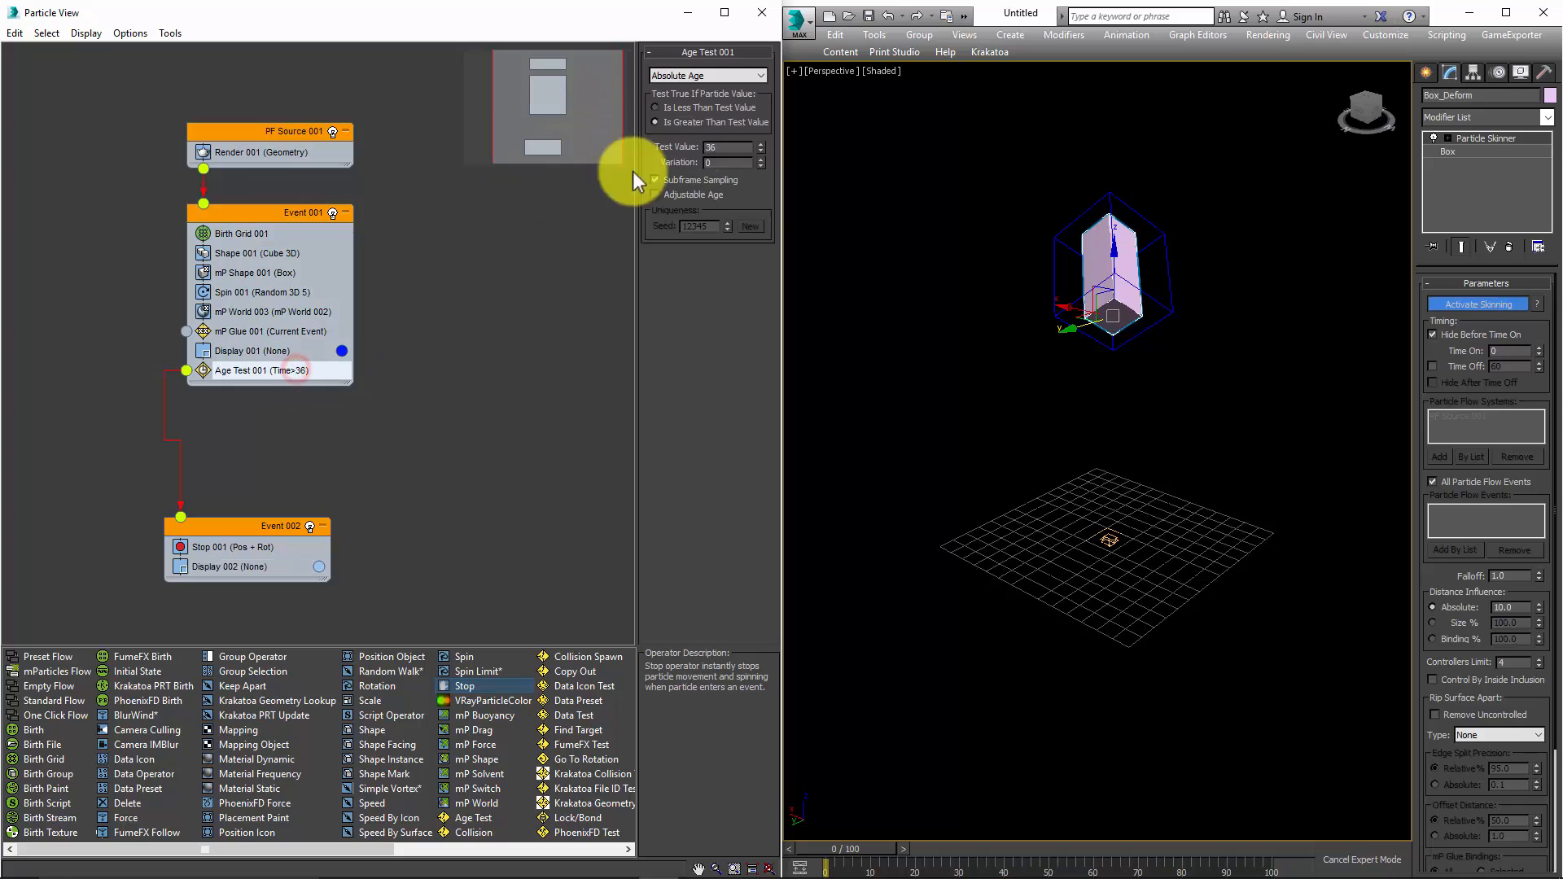
pyautogui.doubleClick(719, 148)
pyautogui.write('40')
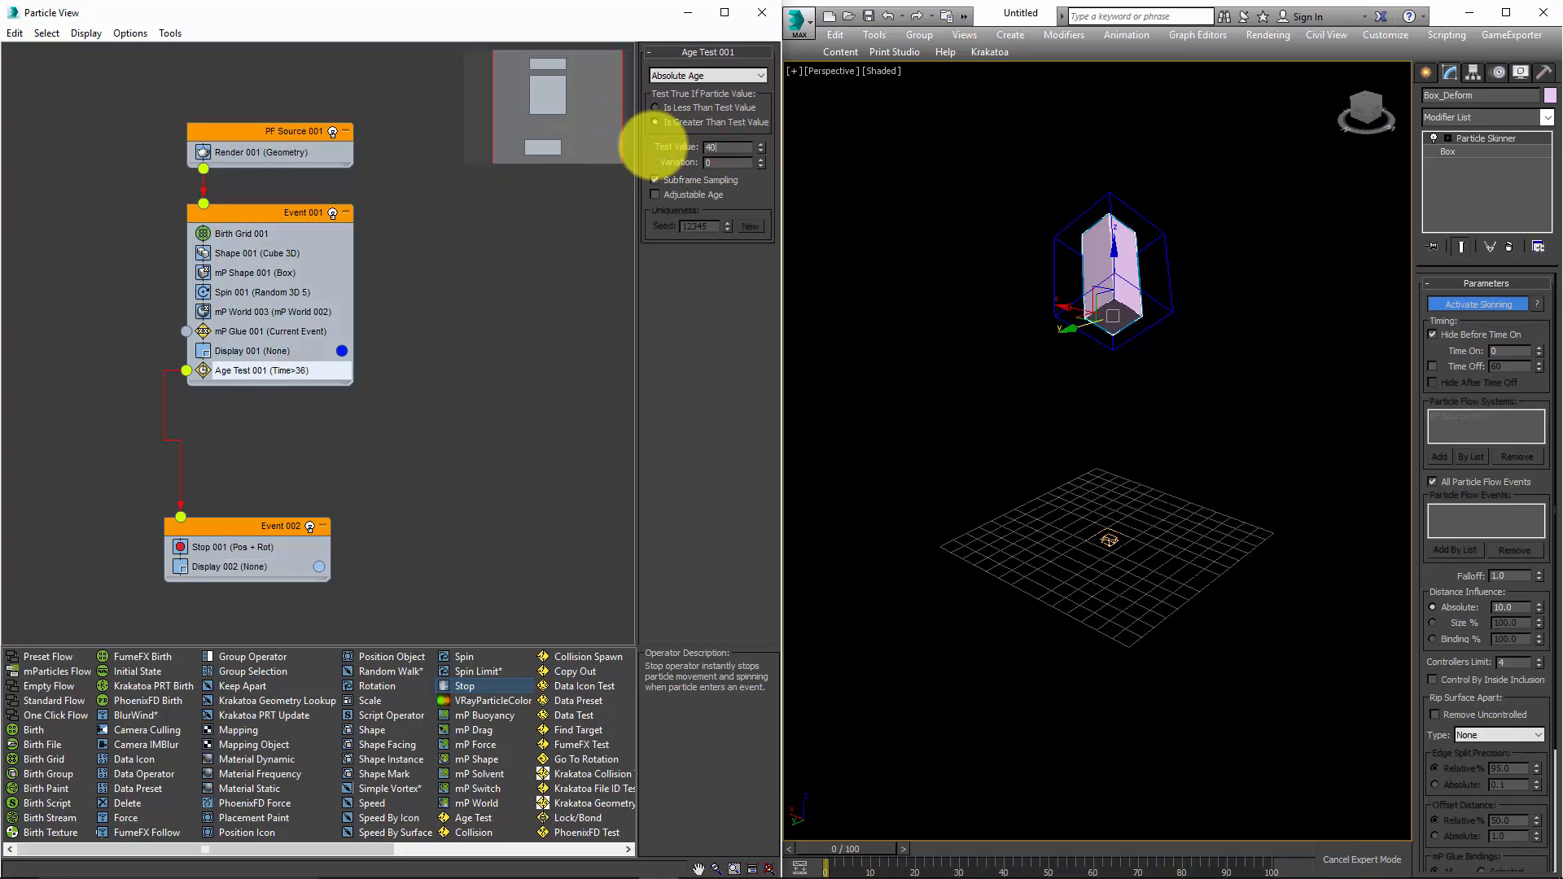
pyautogui.press('Return')
# Play the simulation with the stop time of 40, pause it after the impact, and examine the deformed box up close.
pyautogui.middleClick(965, 252)
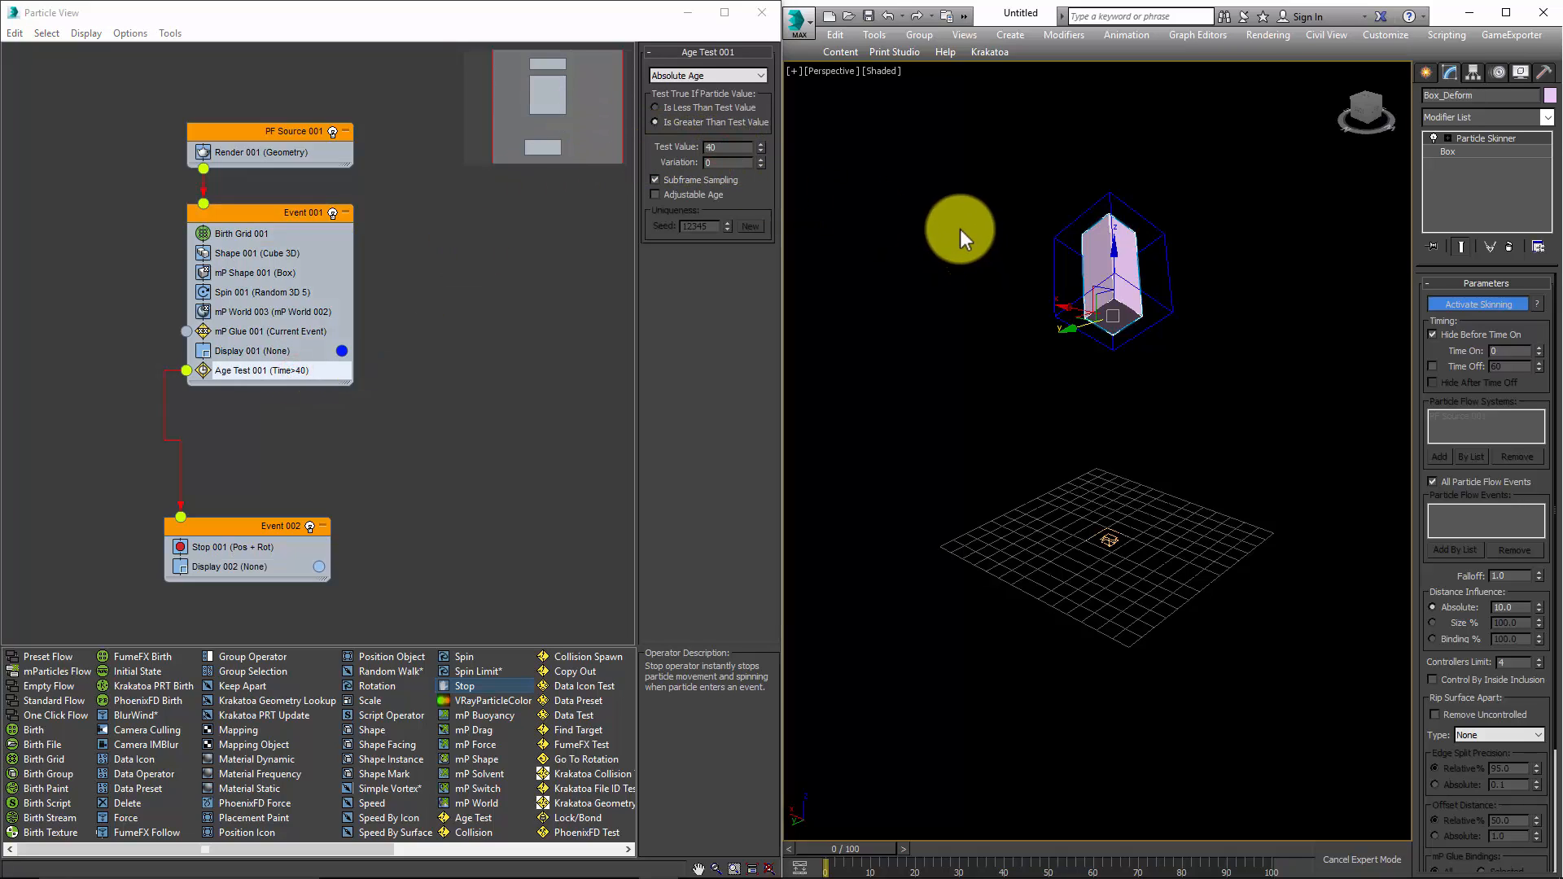
pyautogui.press('/')
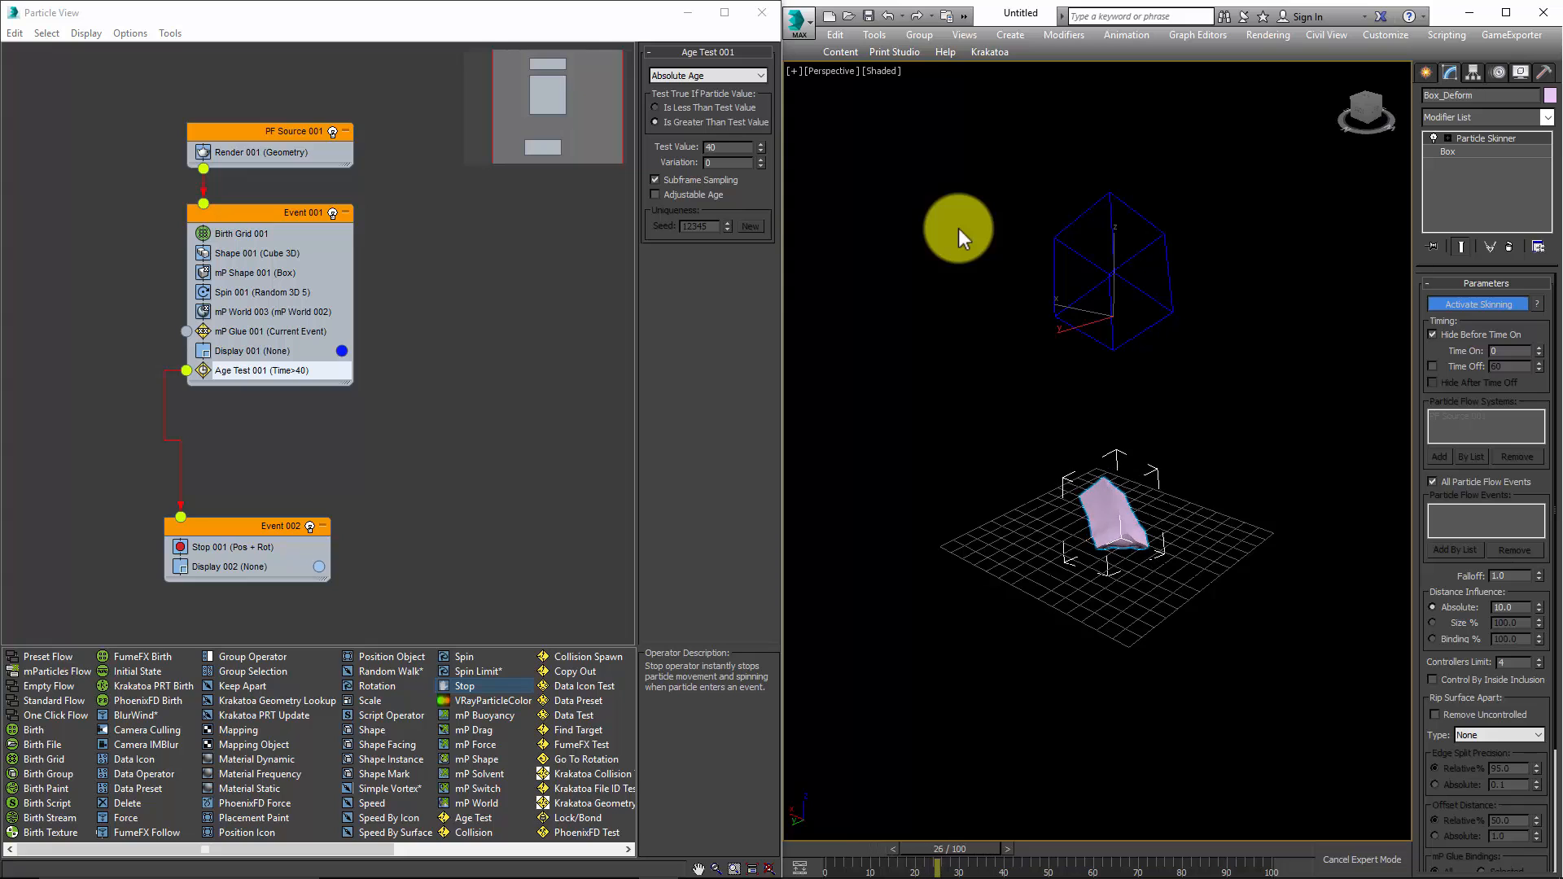
pyautogui.press('/')
pyautogui.moveTo(1176, 510)
pyautogui.keyDown('alt'); pyautogui.mouseDown(button='middle')
pyautogui.moveTo(1068, 501)
pyautogui.moveTo(1020, 465)
pyautogui.moveTo(1114, 536)
pyautogui.moveTo(1204, 513)
pyautogui.moveTo(1372, 531)
pyautogui.moveTo(1054, 547)
pyautogui.moveTo(1174, 549)
pyautogui.moveTo(1174, 535)
pyautogui.mouseUp(button='middle'); pyautogui.keyUp('alt')
pyautogui.scroll(5, 1115, 521)
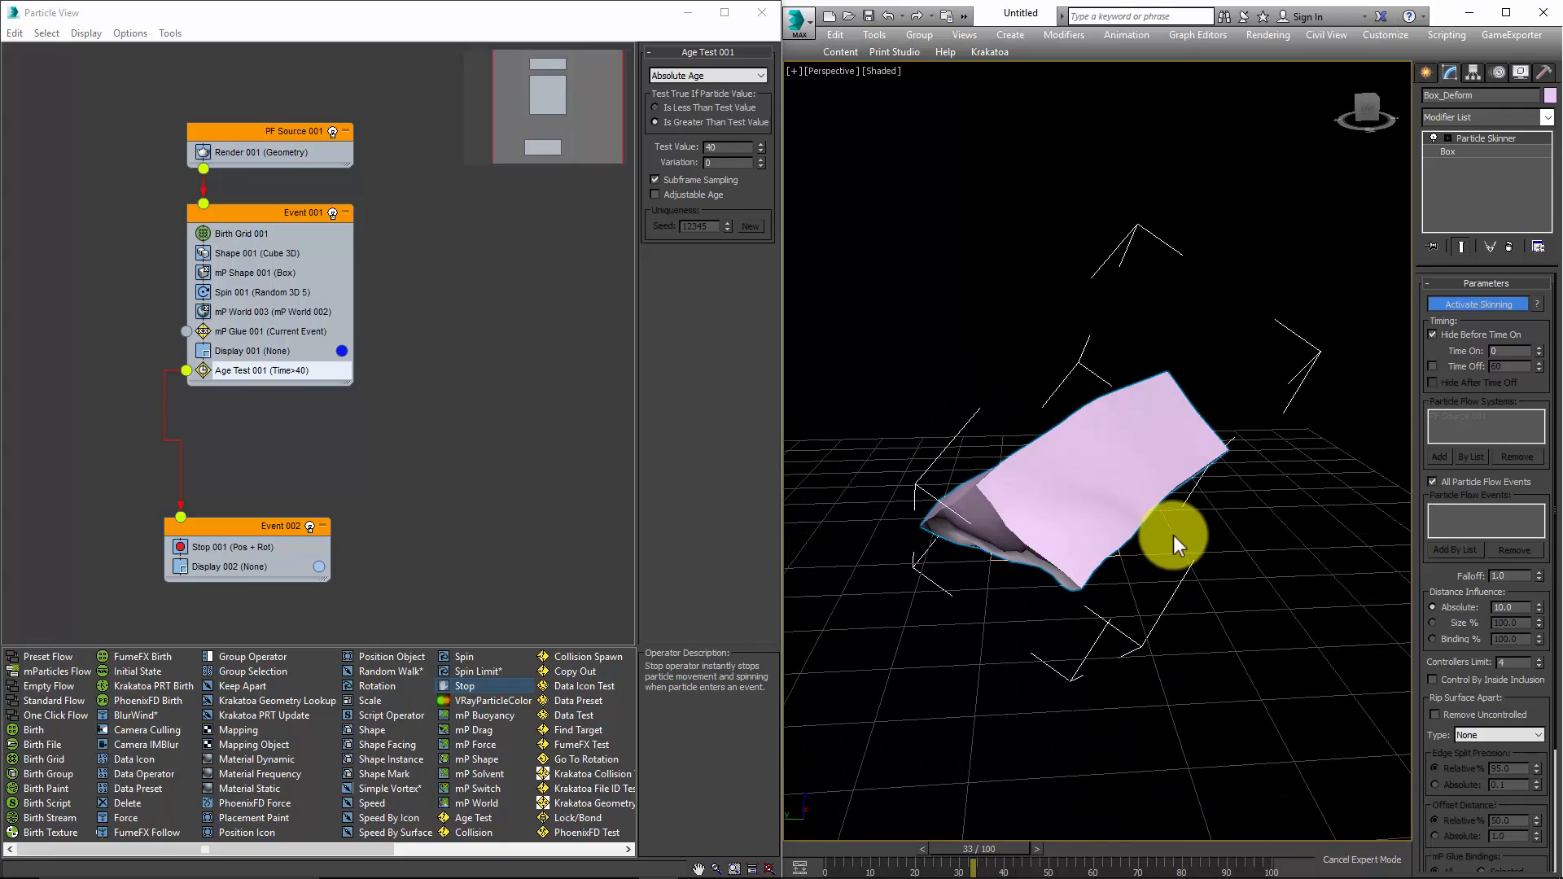